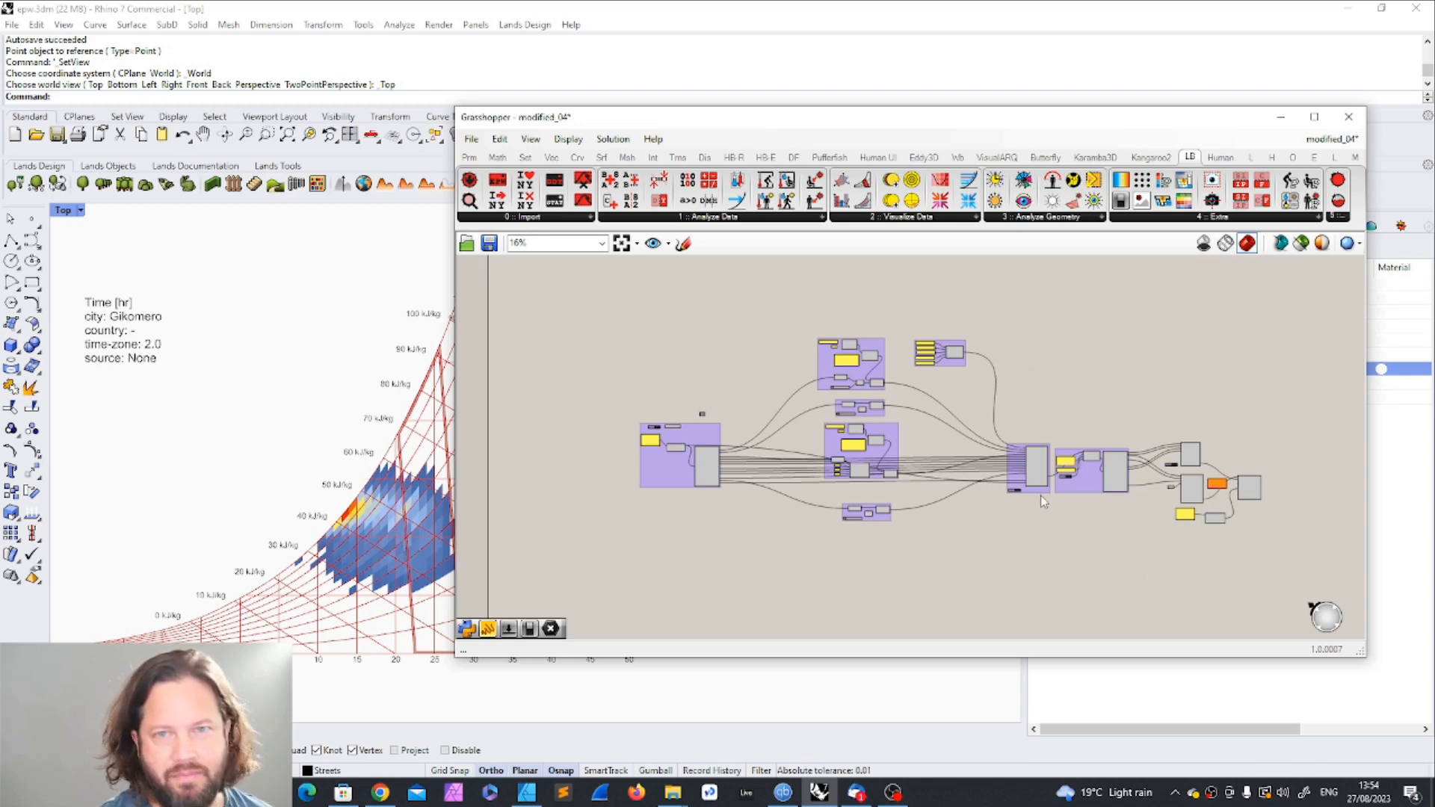
# Step: Examine the modified_04 definition alongside the psychrometric chart in the Rhino Top viewport
pyautogui.moveTo(718, 124); pyautogui.dragTo(797, 129)
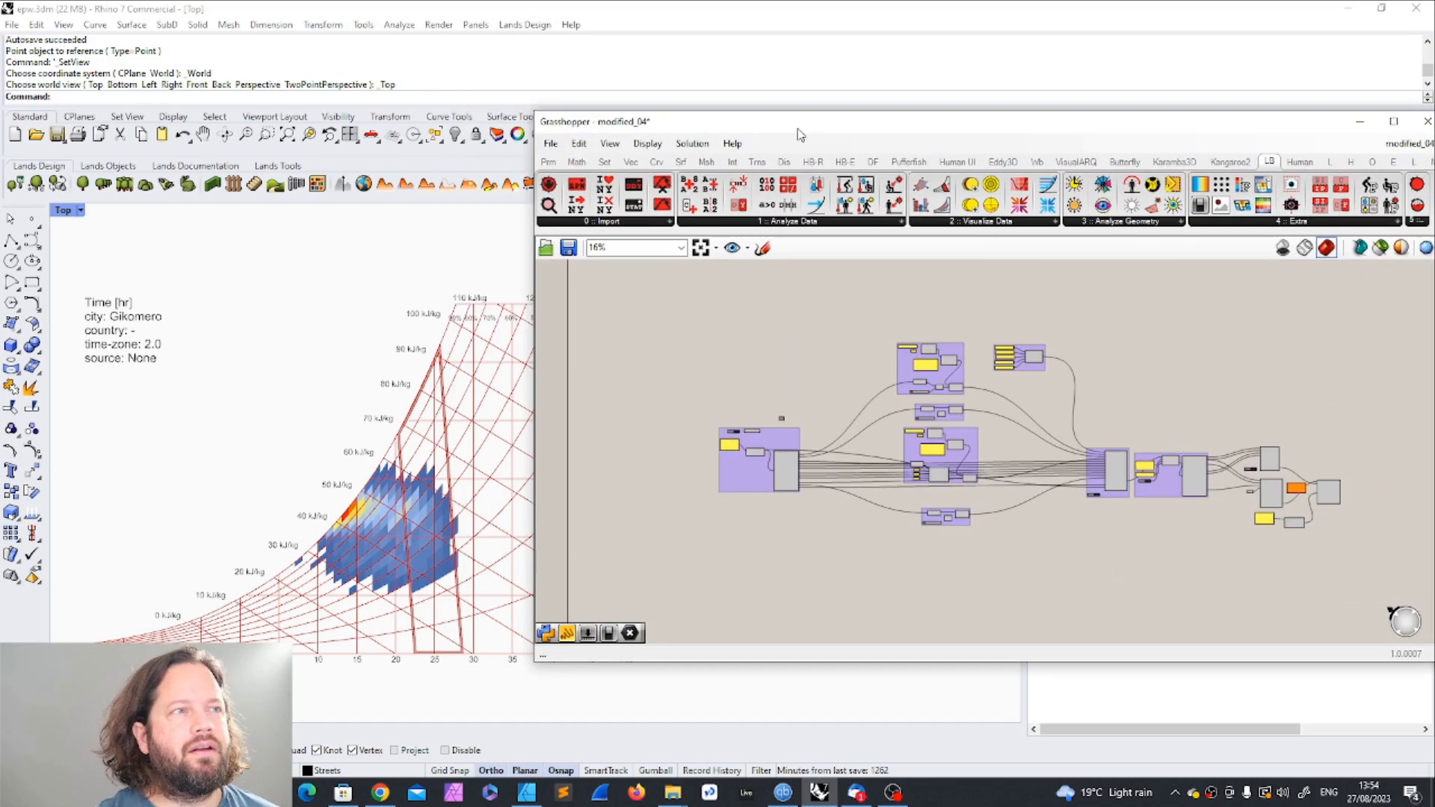
pyautogui.scroll(-2, 346, 436)
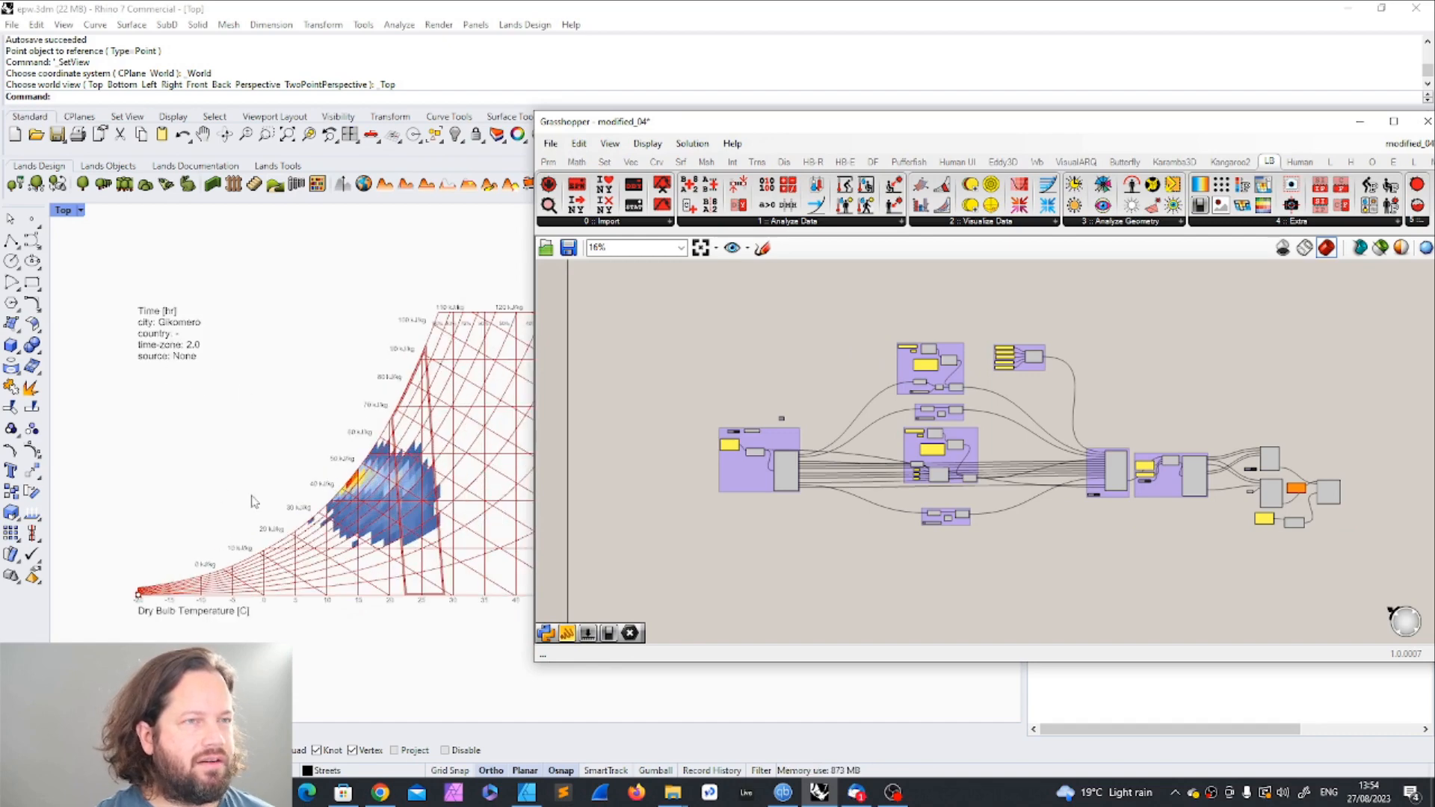
pyautogui.scroll(-3, 656, 576)
pyautogui.moveTo(662, 361); pyautogui.dragTo(1223, 604)
pyautogui.click(1123, 366)
pyautogui.scroll(10, 735, 473)
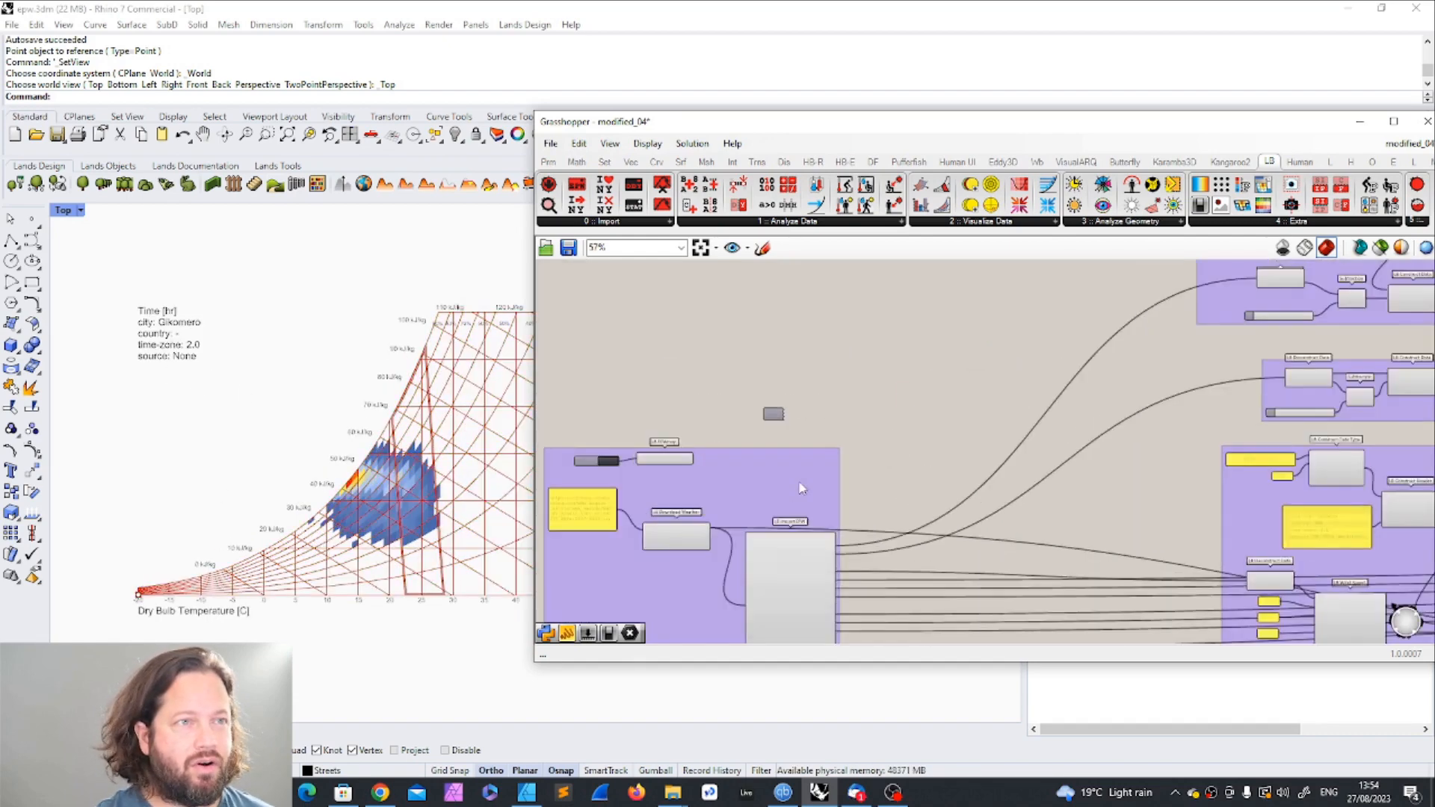
pyautogui.click(750, 360)
pyautogui.scroll(-9, 739, 418)
pyautogui.scroll(-3, 737, 439)
pyautogui.scroll(4, 788, 399)
pyautogui.hotkey('ctrl', 'a')
pyautogui.click(1274, 323)
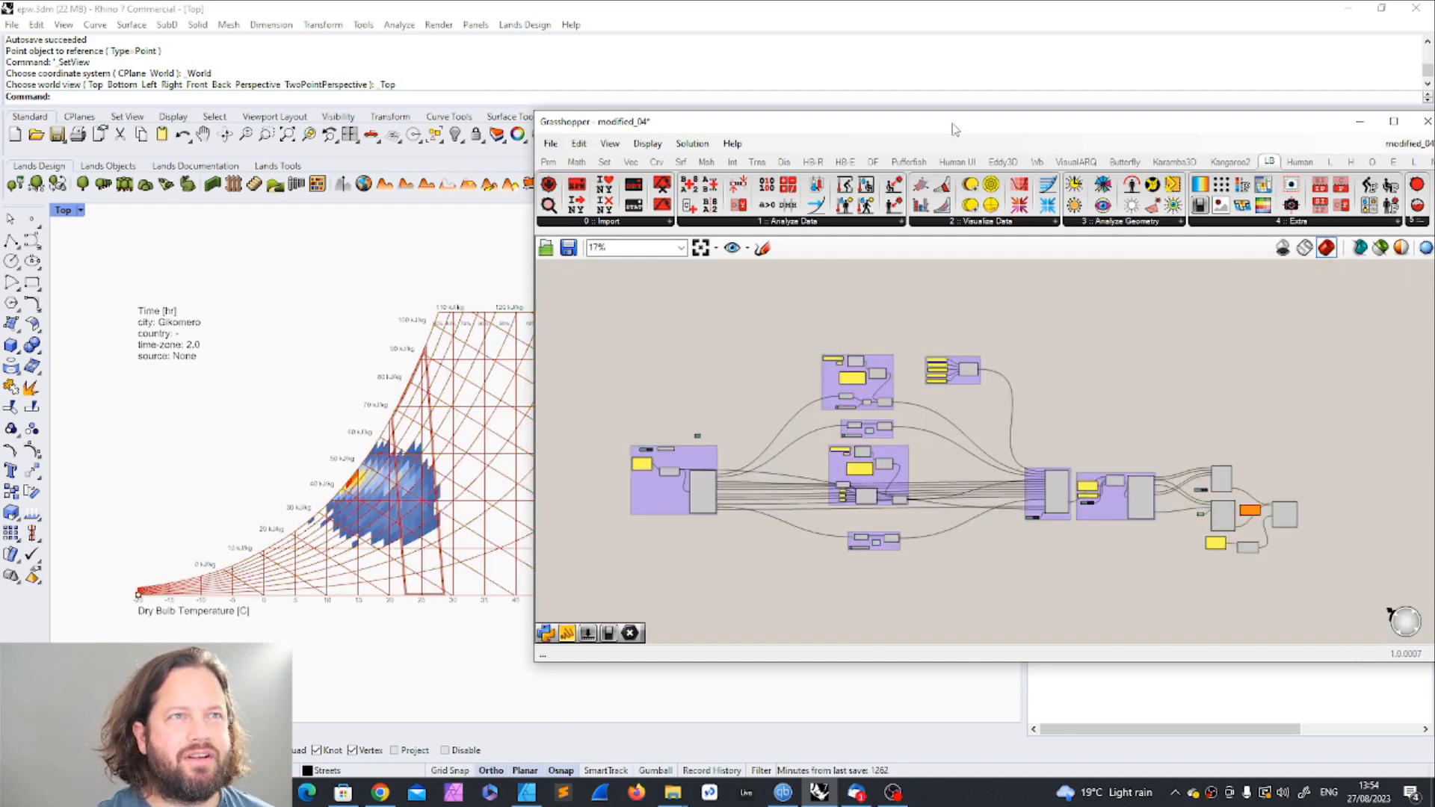
pyautogui.moveTo(954, 131); pyautogui.dragTo(649, 129)
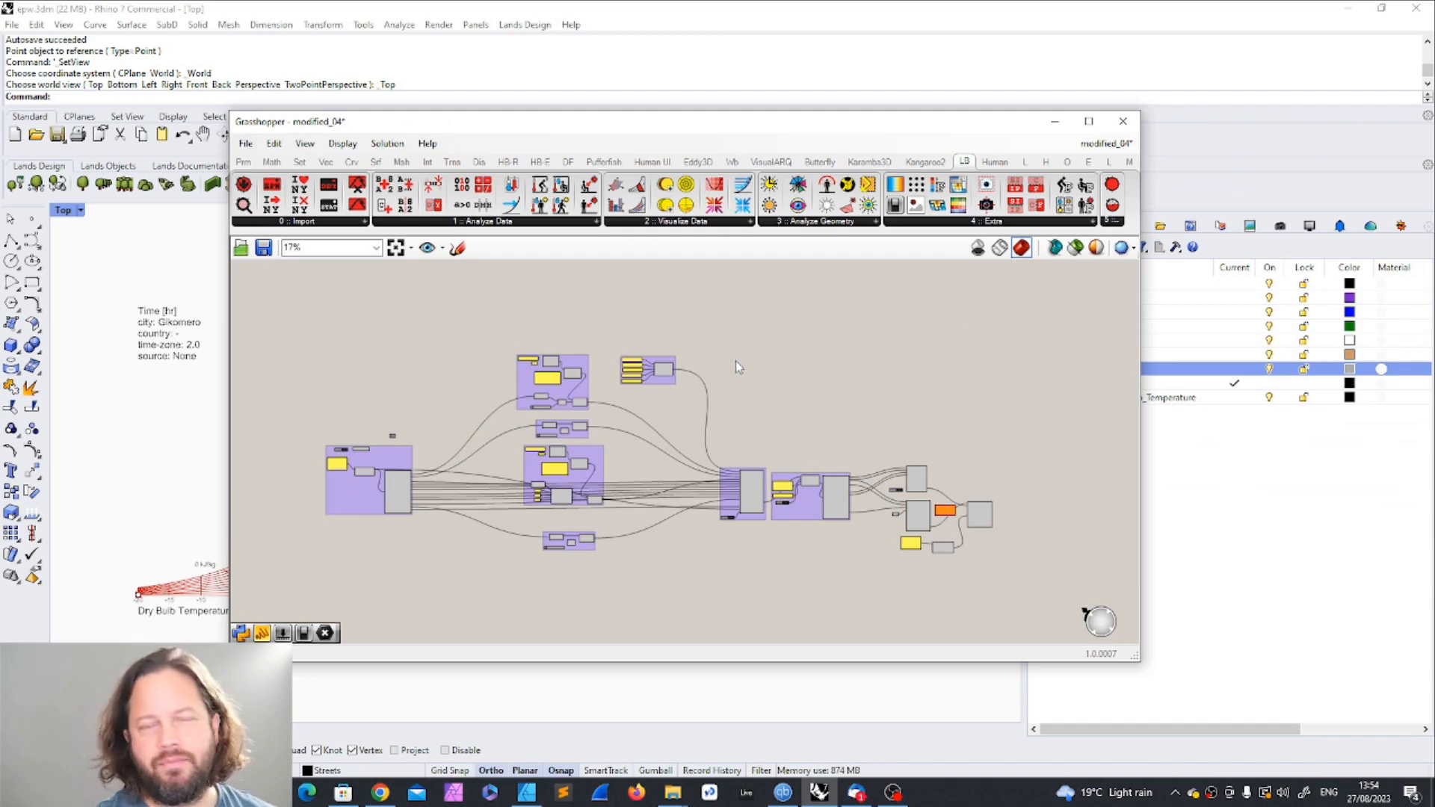
# Step: Switch to the unnamed definition and examine its purple groups, including the LB Wind Rose with its legend parameters
pyautogui.click(1108, 144)
pyautogui.click(1125, 283)
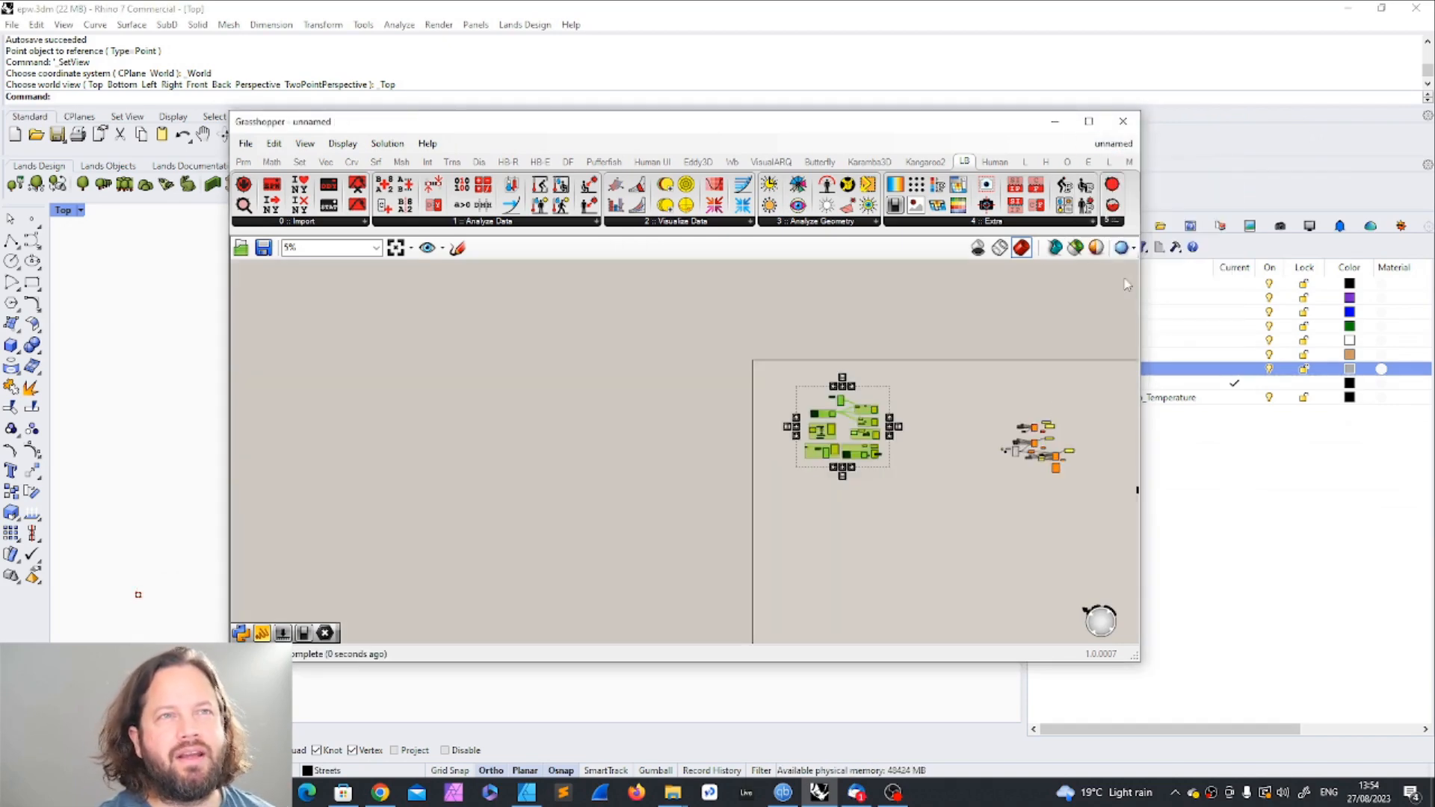
pyautogui.click(612, 516)
pyautogui.scroll(5, 925, 420)
pyautogui.scroll(-5, 589, 374)
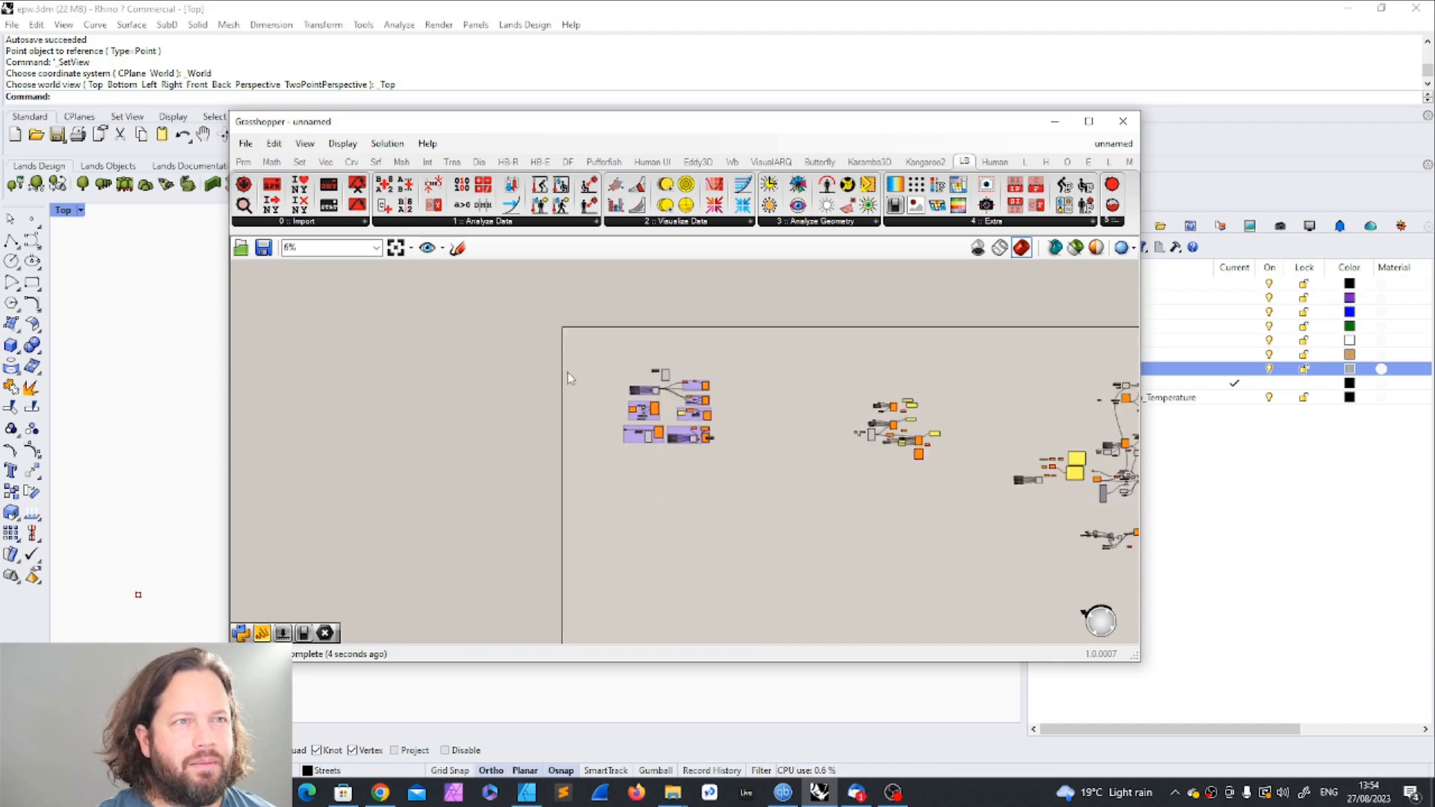
pyautogui.scroll(4, 638, 370)
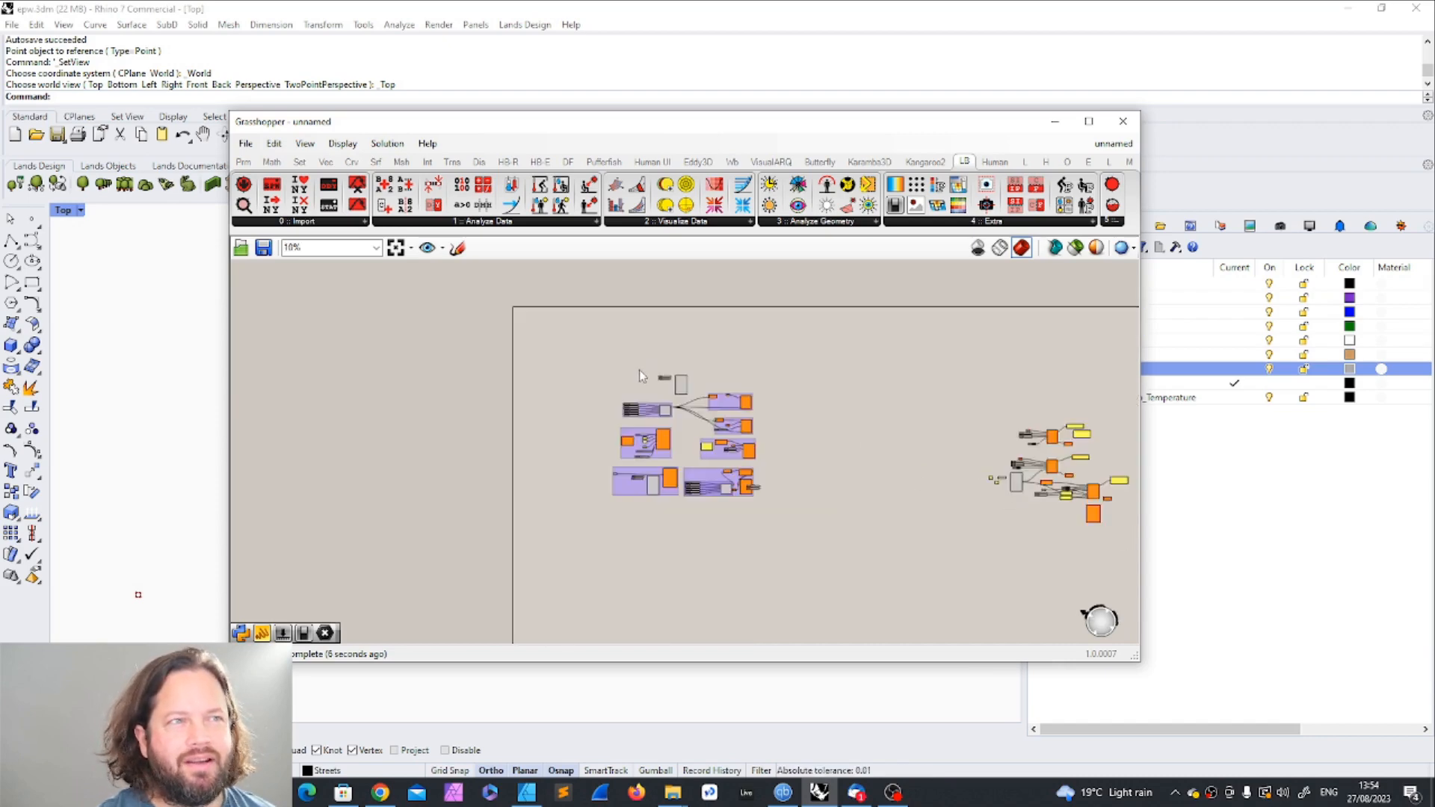
pyautogui.scroll(-2, 643, 425)
pyautogui.moveTo(587, 354); pyautogui.dragTo(884, 624)
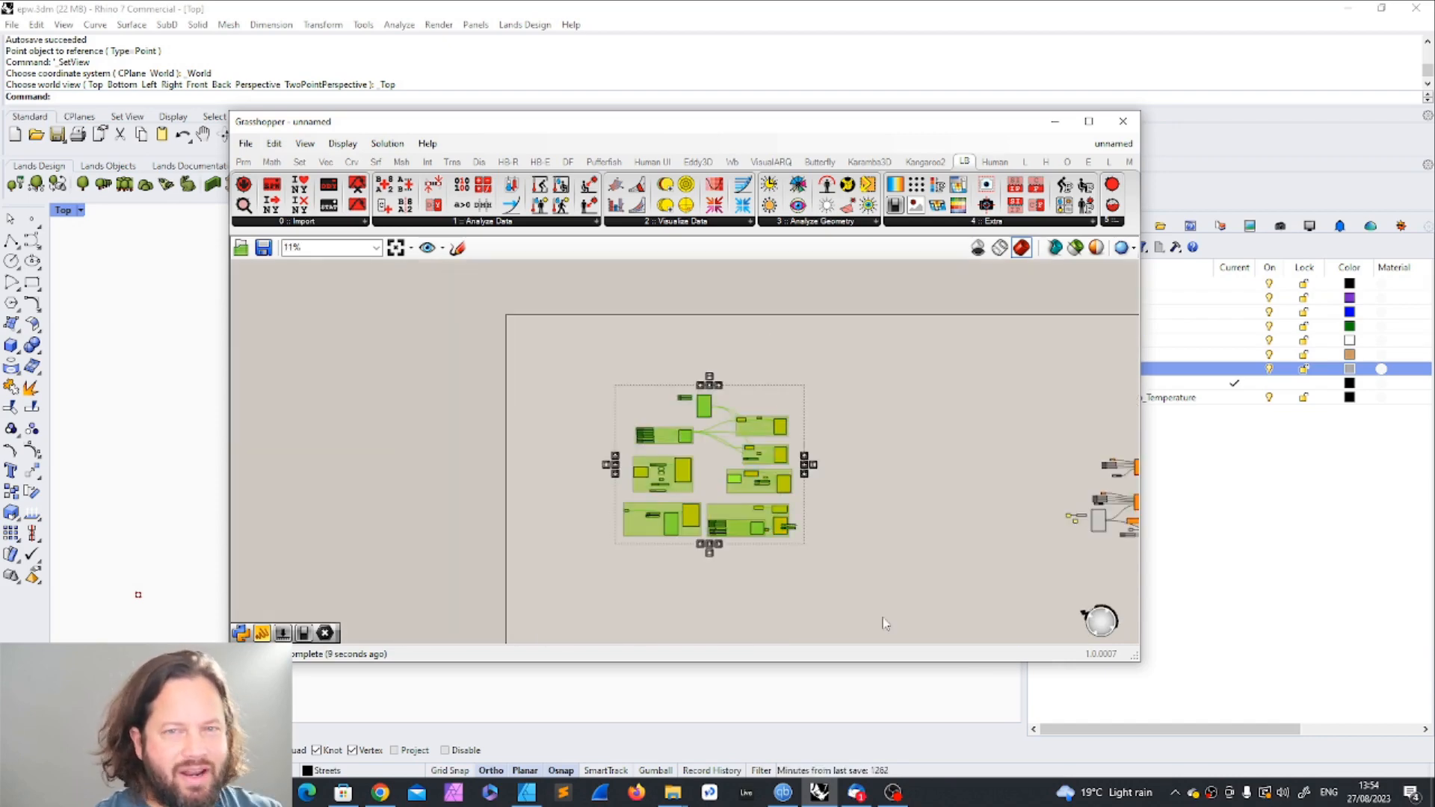
pyautogui.click(868, 565)
pyautogui.scroll(8, 720, 571)
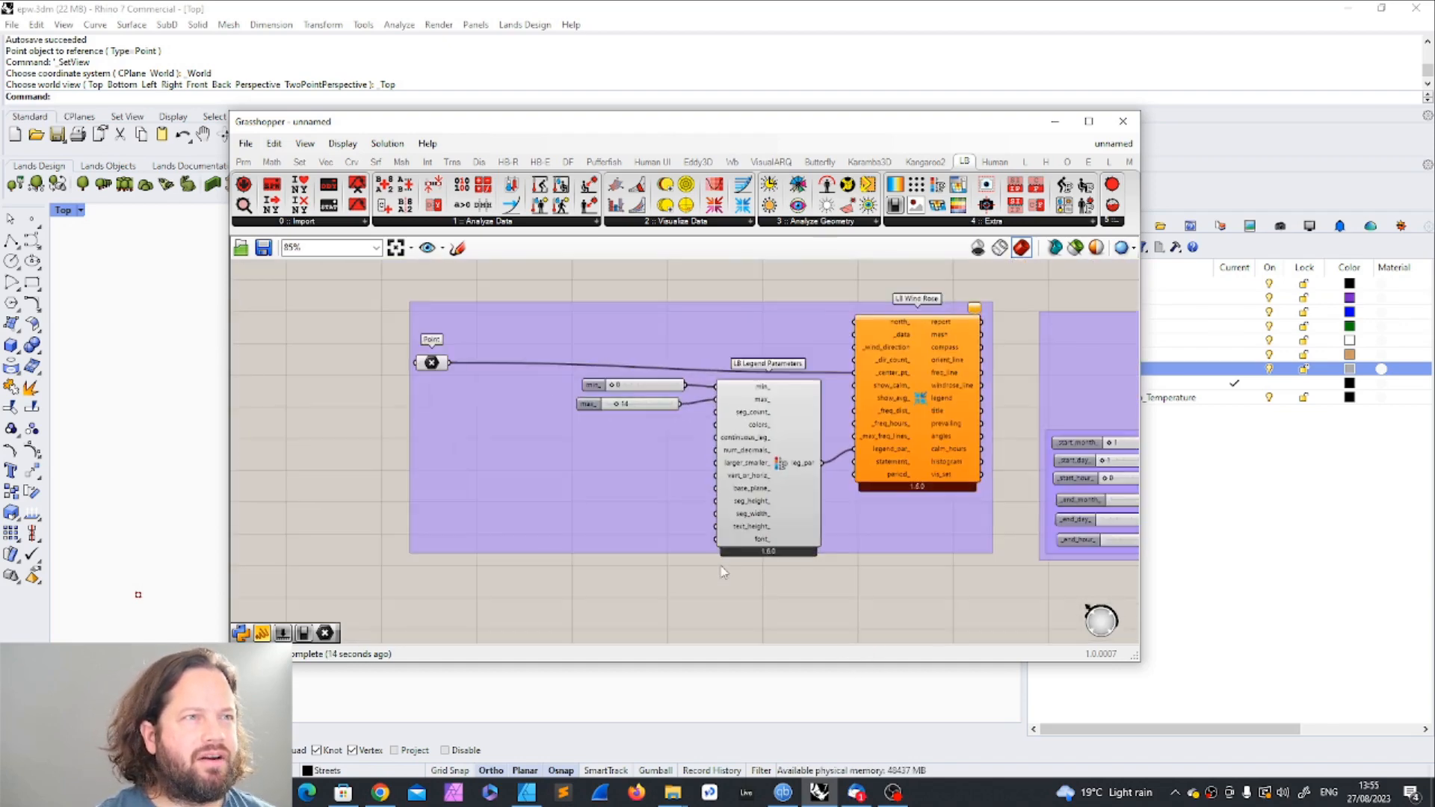
# Step: Examine the ungrouped component clusters beyond the purple groups in the unnamed definition
pyautogui.scroll(-5, 723, 573)
pyautogui.click(960, 436)
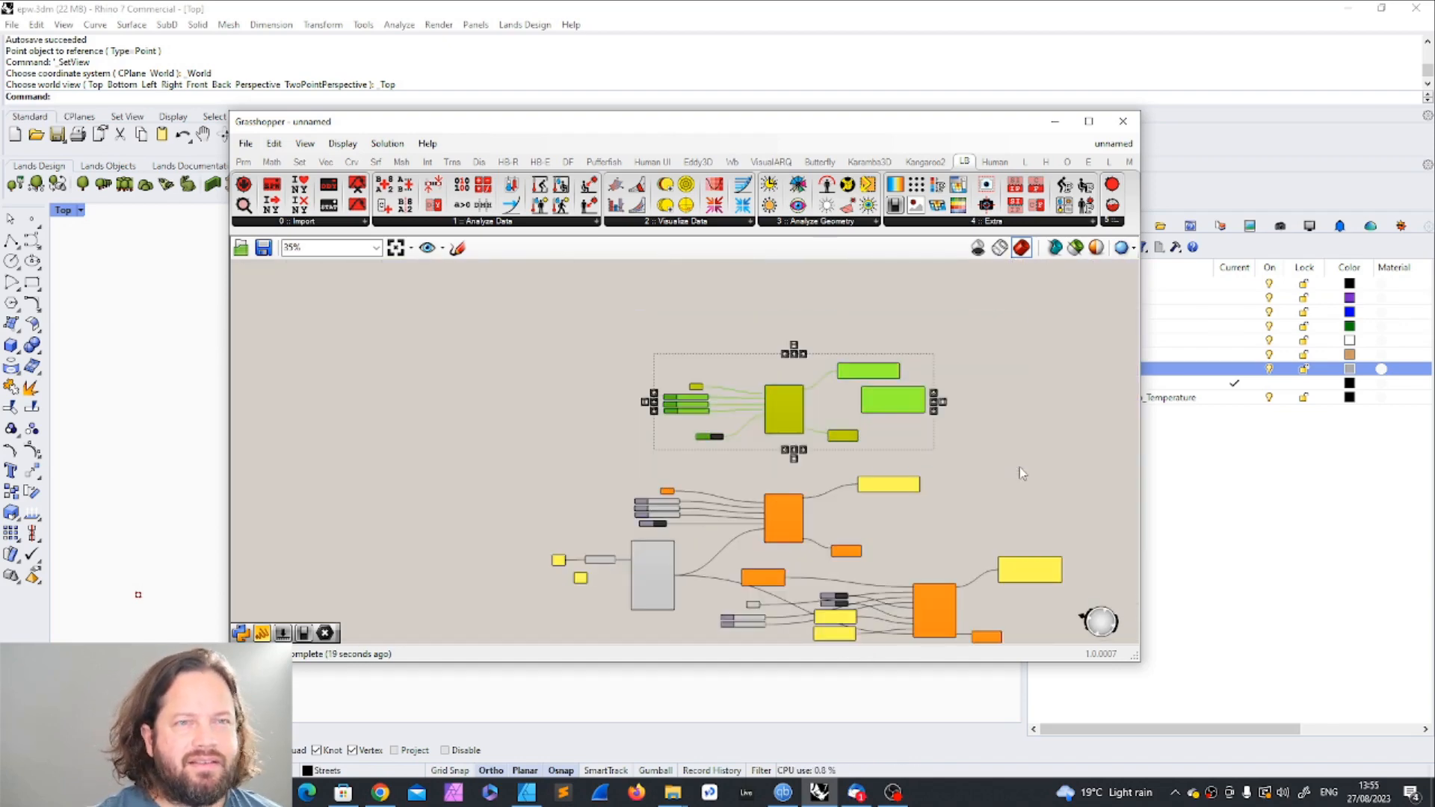
pyautogui.click(1008, 423)
pyautogui.moveTo(637, 338); pyautogui.dragTo(1005, 469)
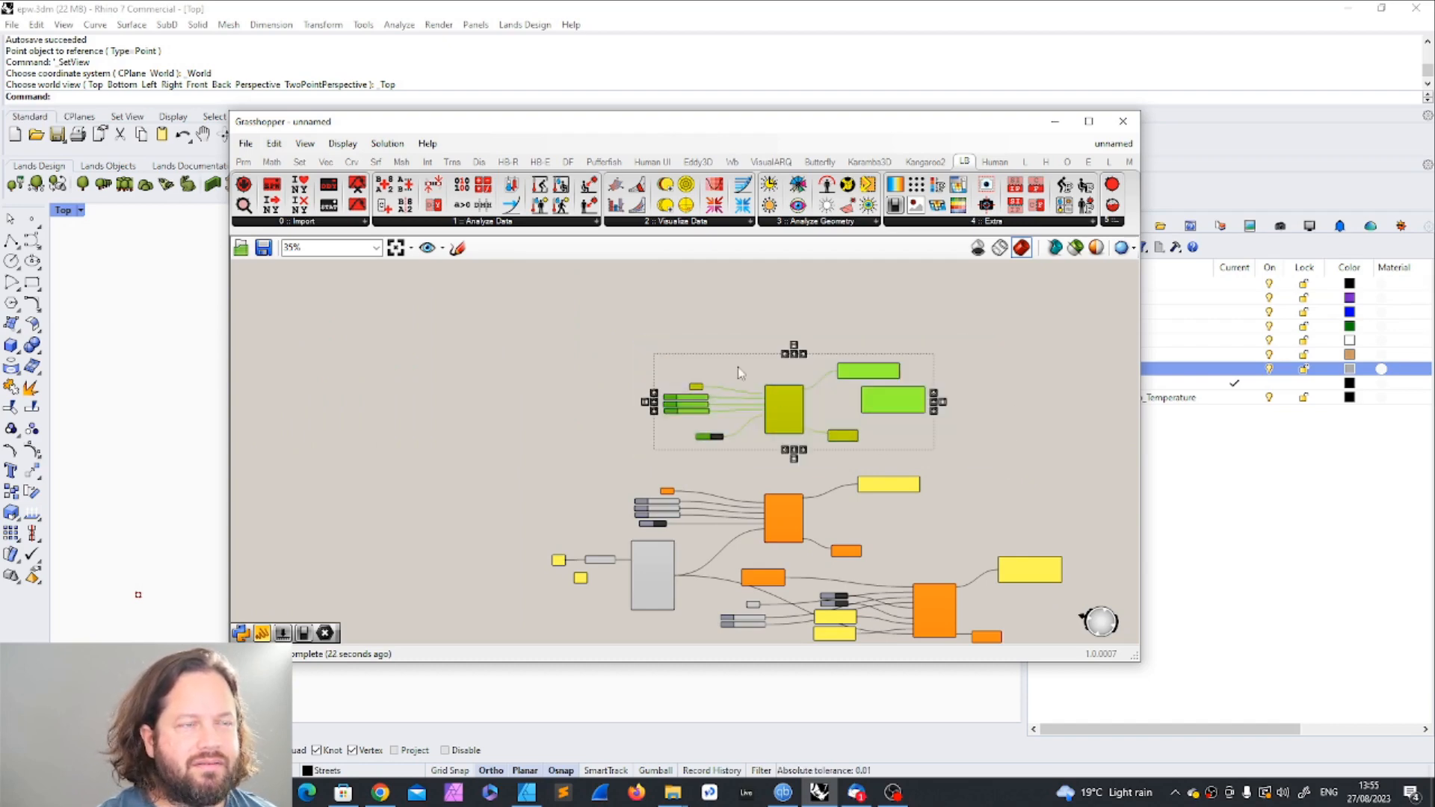
pyautogui.scroll(-5, 733, 484)
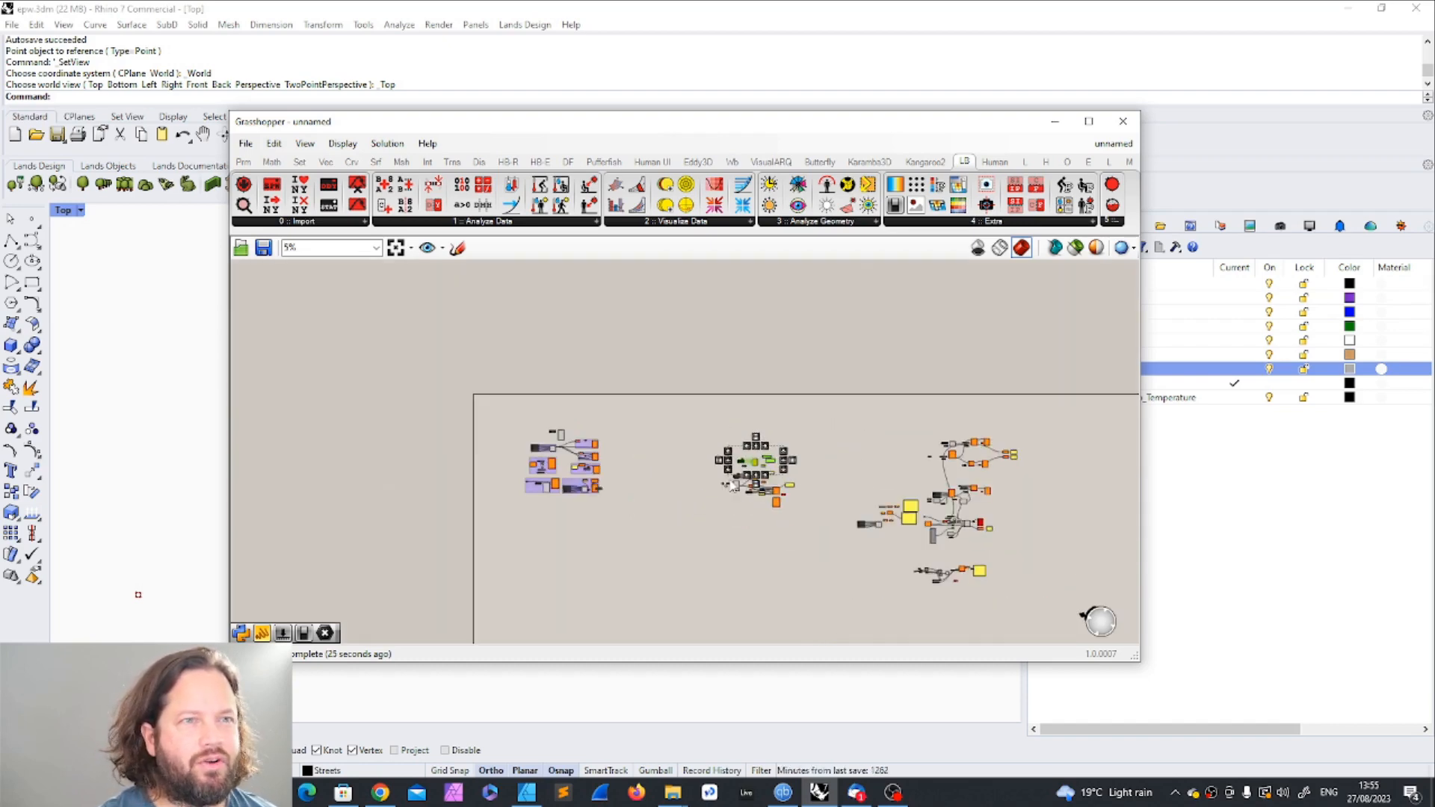
pyautogui.scroll(3, 1035, 477)
pyautogui.scroll(-3, 972, 478)
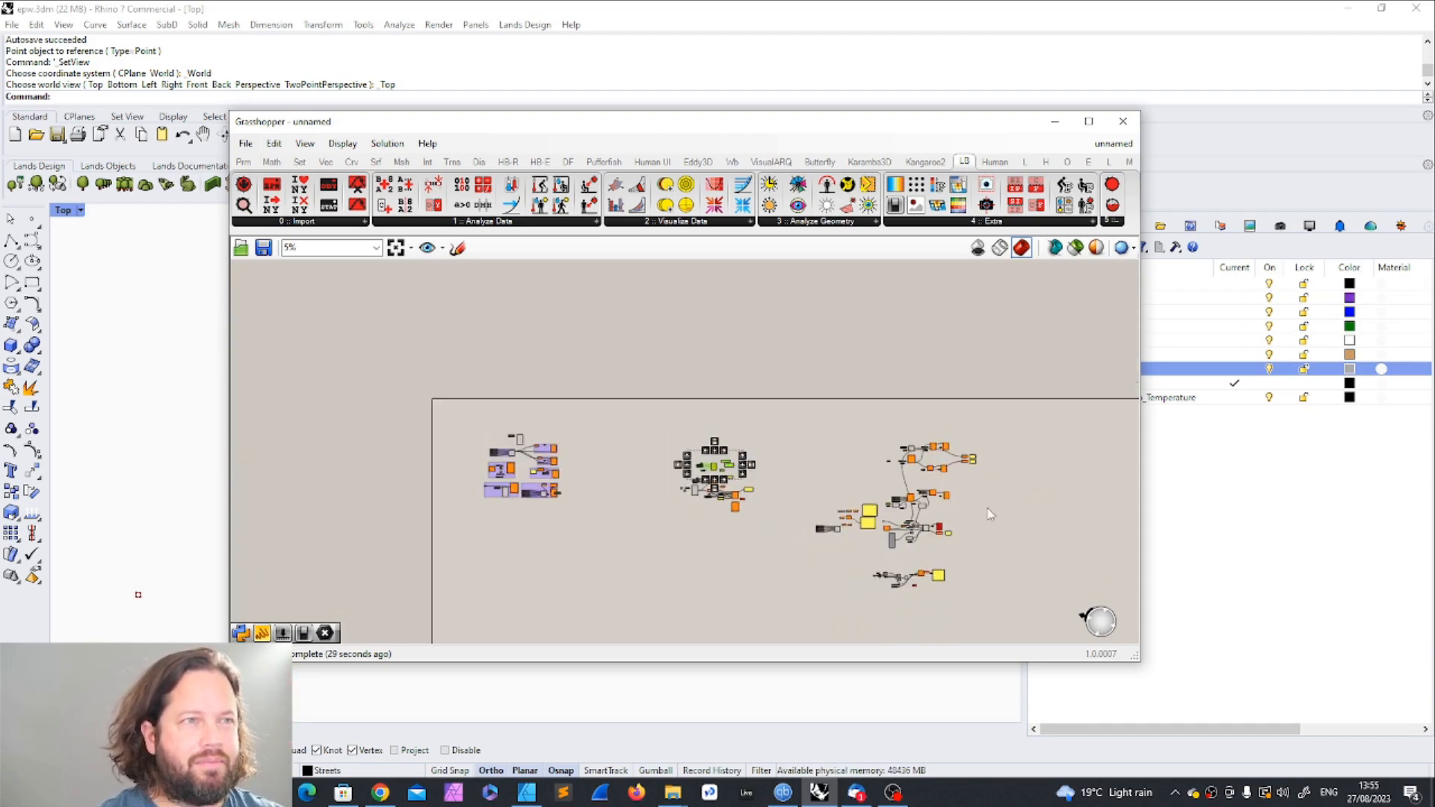
pyautogui.scroll(3, 706, 494)
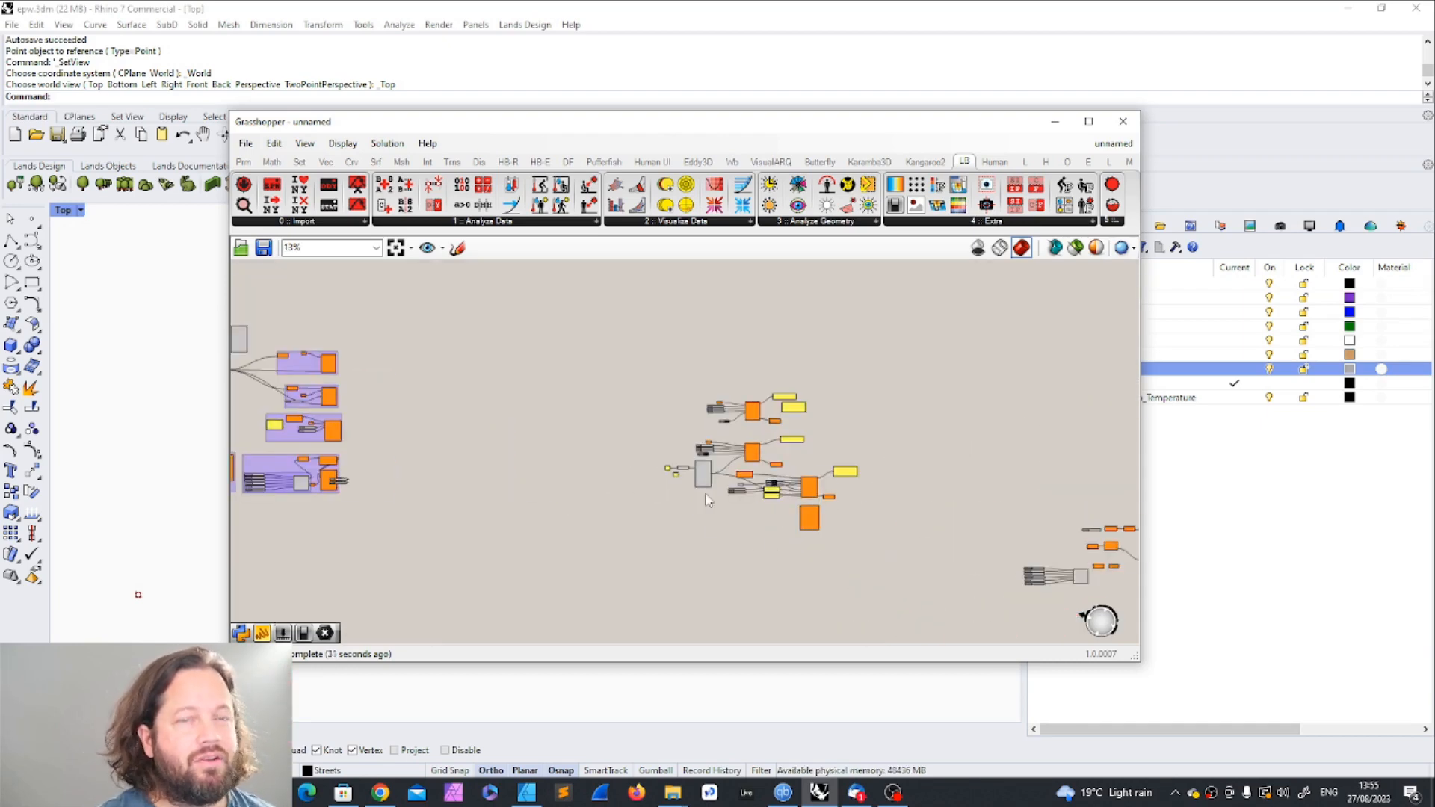
pyautogui.scroll(-3, 706, 495)
pyautogui.scroll(4, 1011, 608)
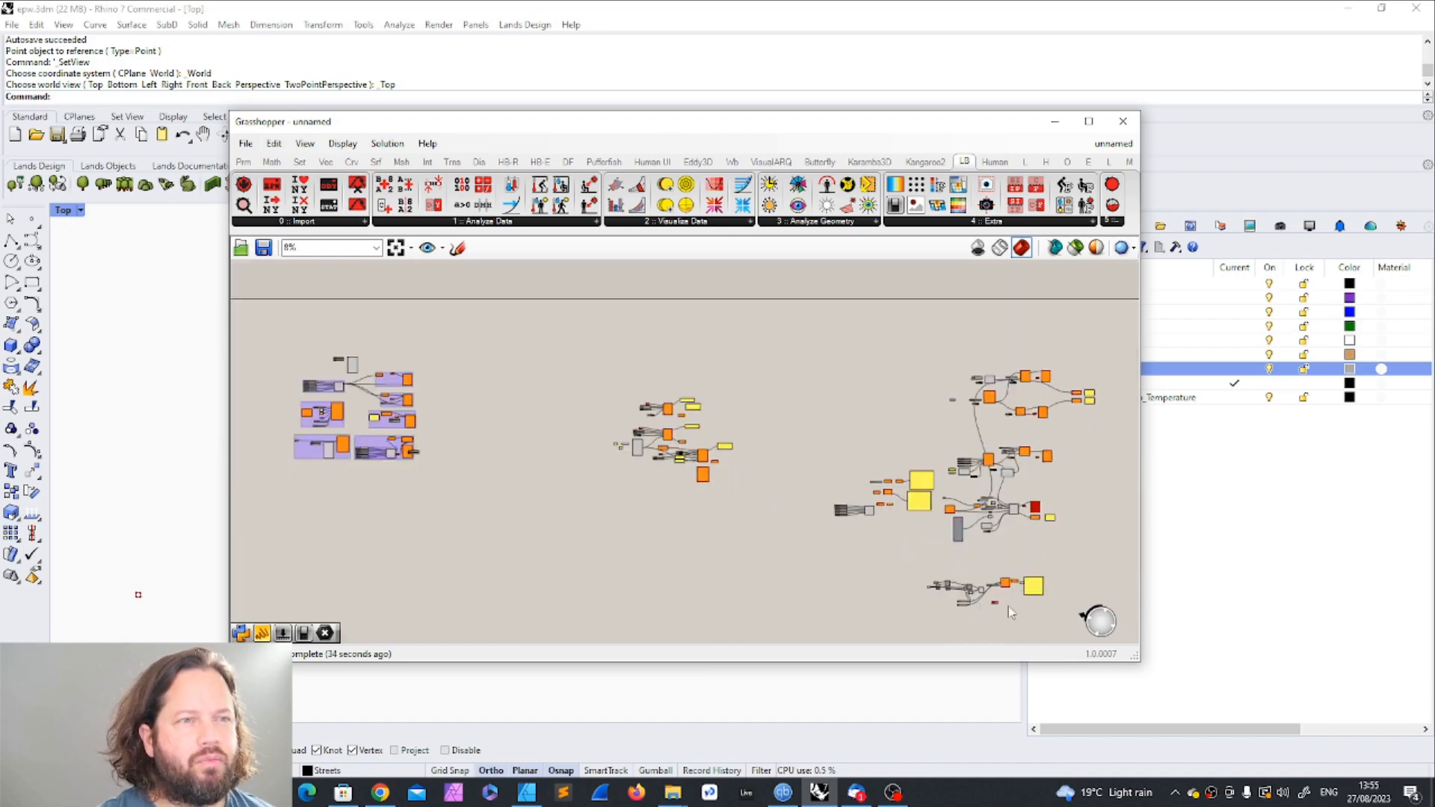
pyautogui.scroll(-2, 793, 476)
# Step: Try pasting the lowest component cluster of the unnamed definition into modified_04 and remove the pasted copy
pyautogui.moveTo(725, 452); pyautogui.dragTo(1035, 580)
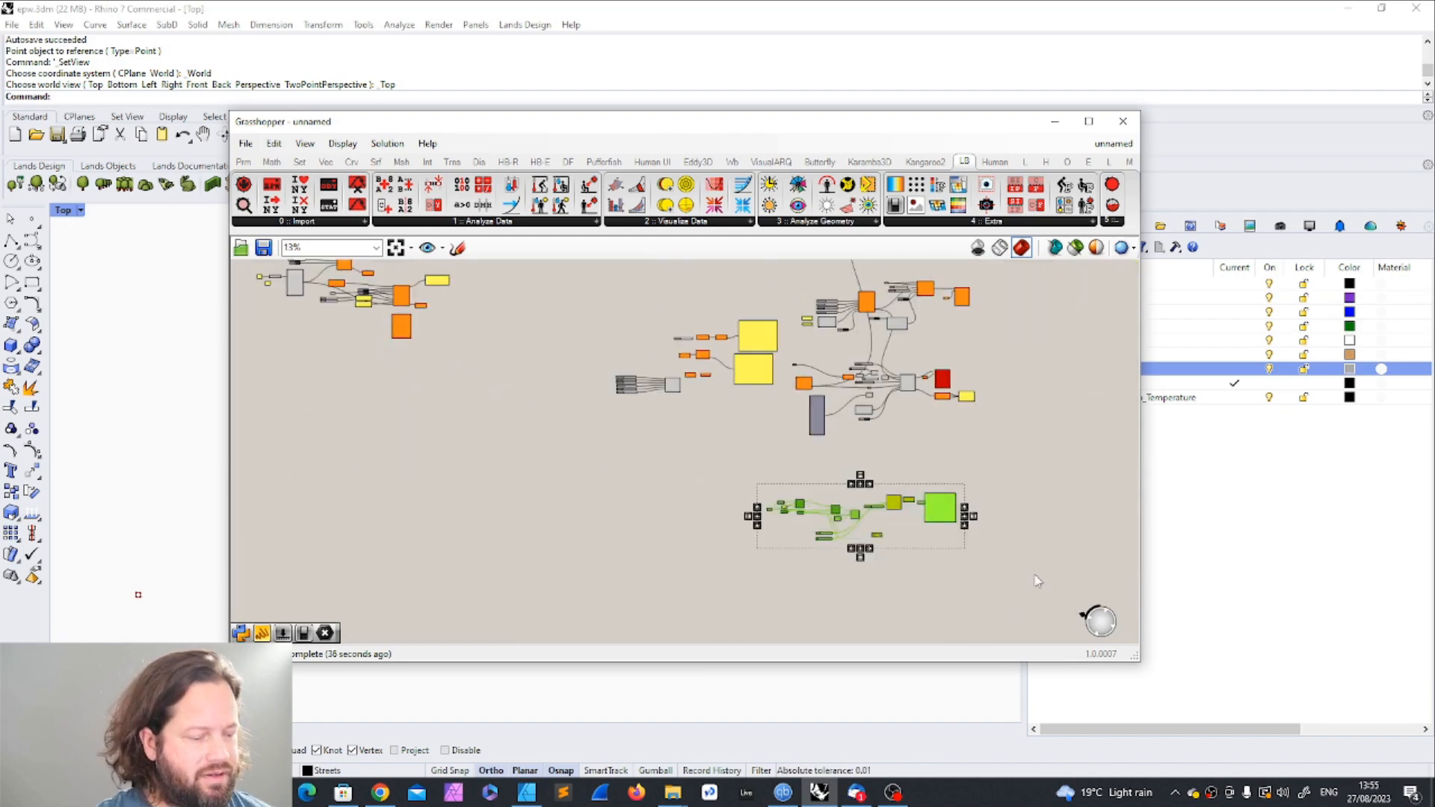
pyautogui.click(1112, 144)
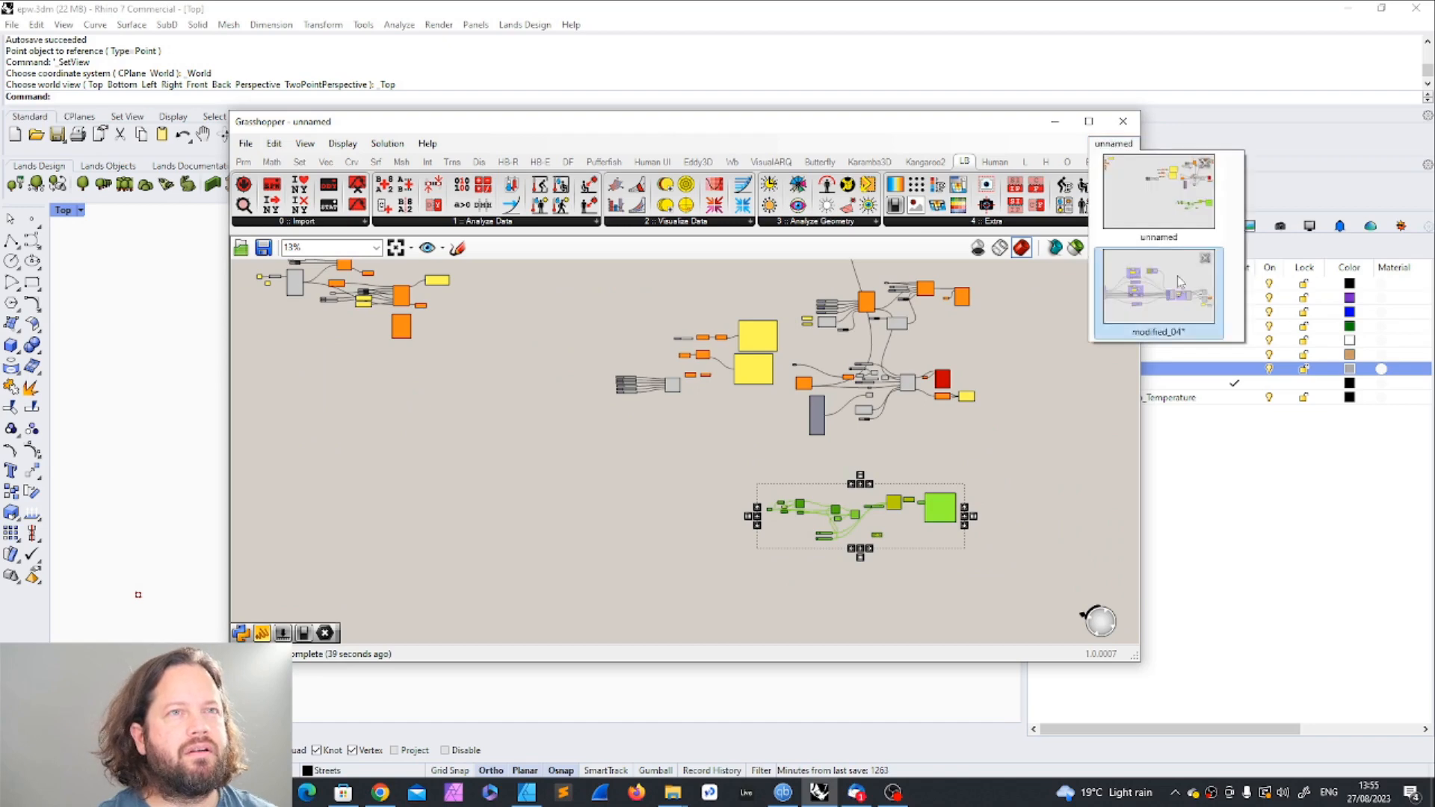
pyautogui.click(1181, 299)
pyautogui.scroll(-3, 810, 410)
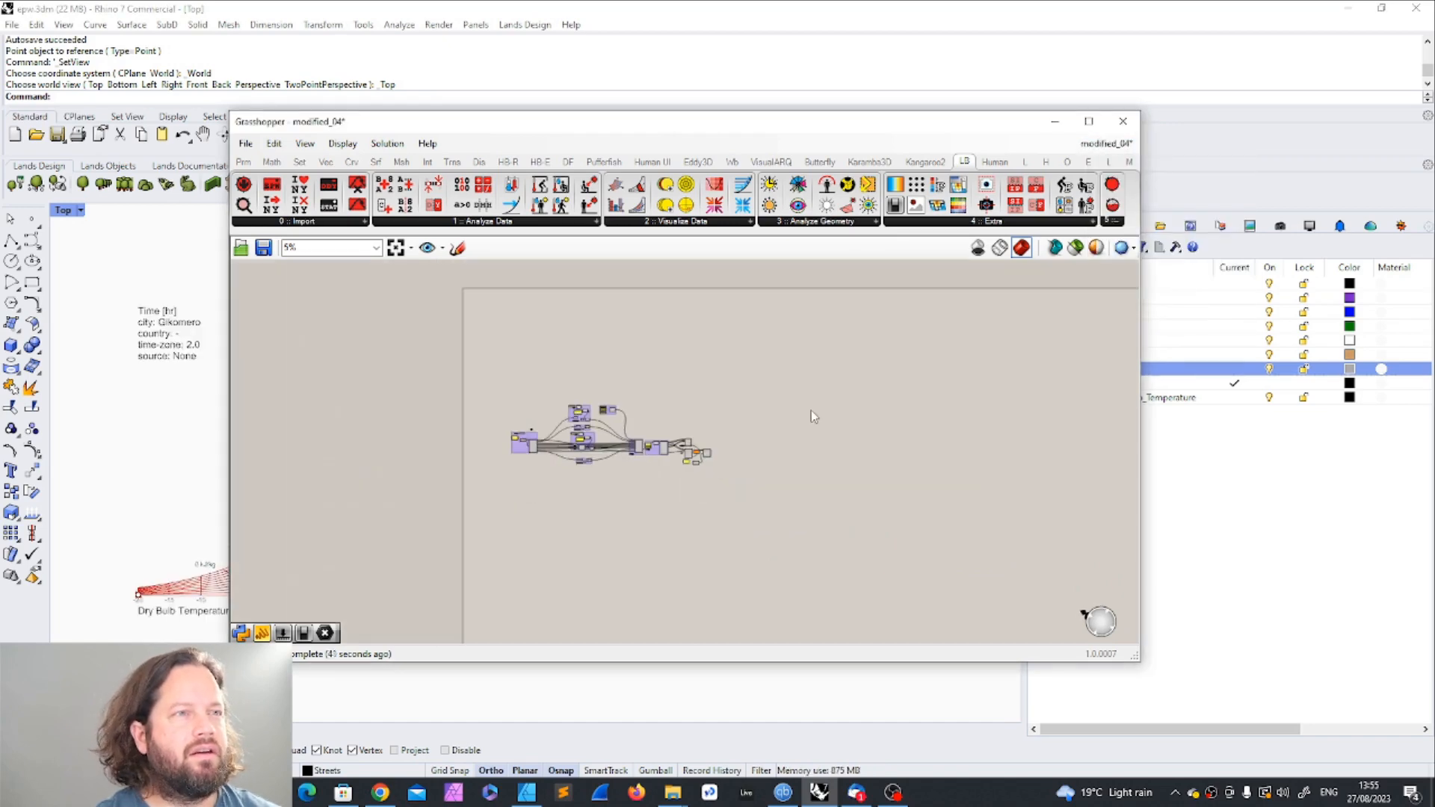
pyautogui.hotkey('ctrl', 'v')
pyautogui.scroll(3, 815, 412)
pyautogui.scroll(-2, 920, 479)
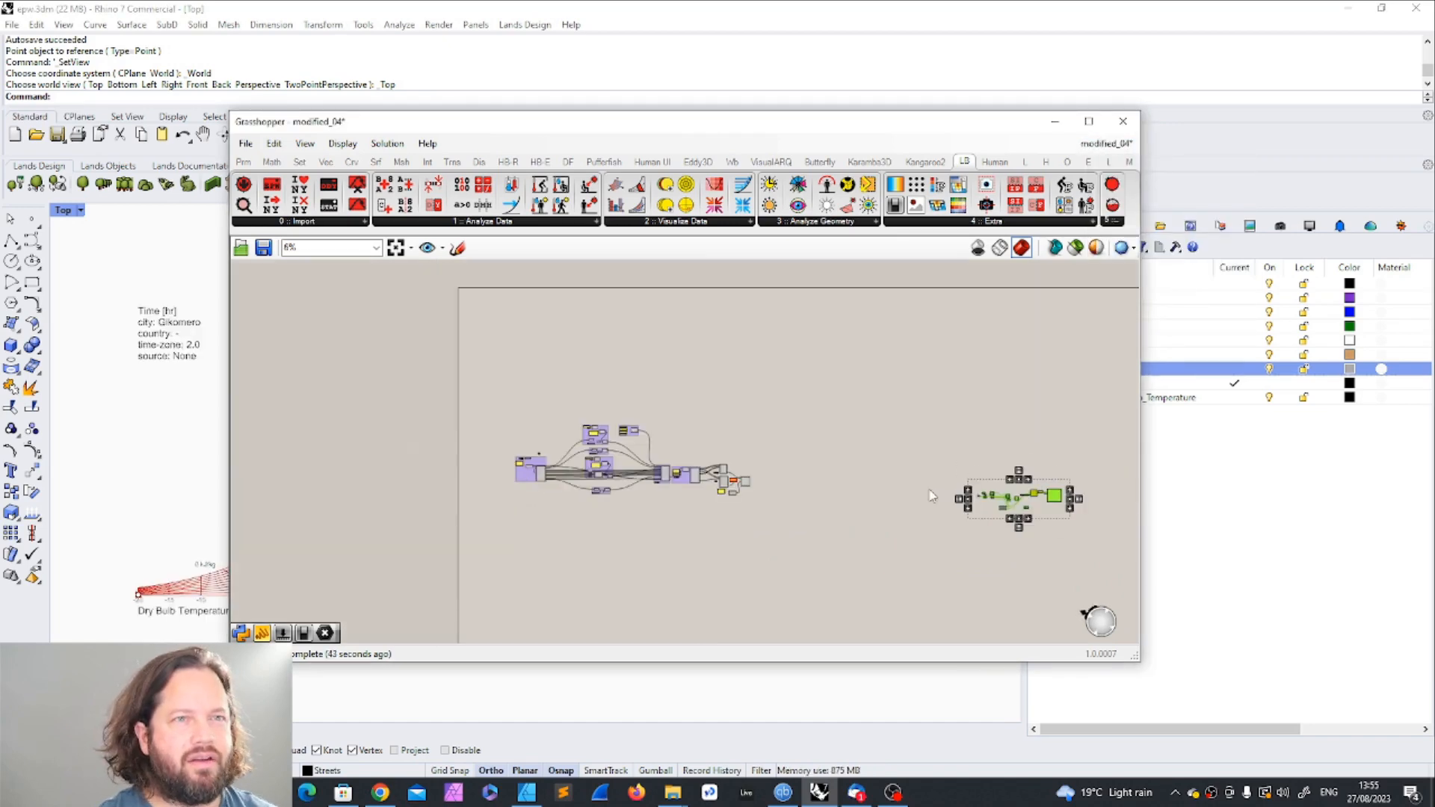
pyautogui.press('Delete')
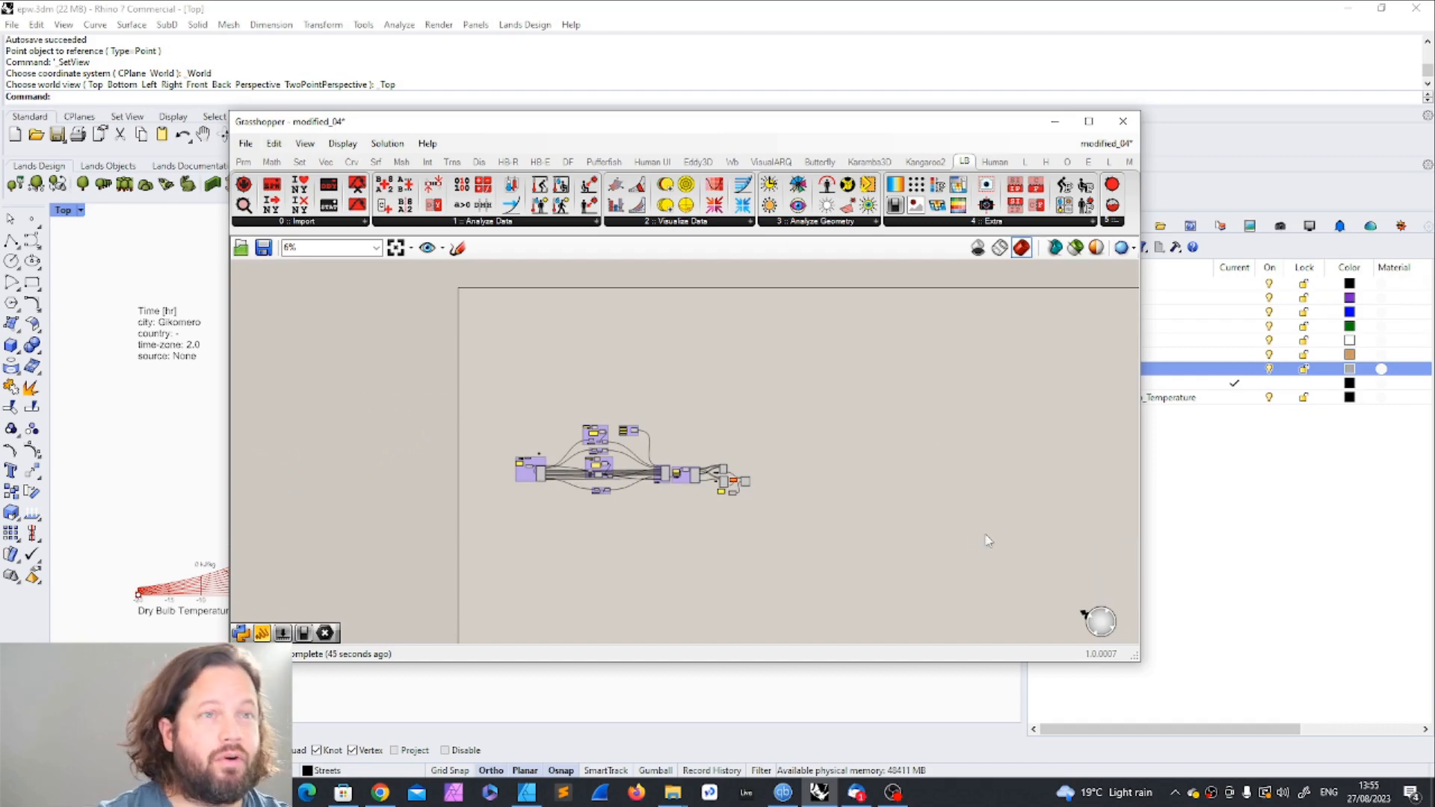
# Step: Uncover the chart's title text in the viewport and examine the first EPW import group of modified_04
pyautogui.scroll(-1, 729, 502)
pyautogui.scroll(4, 724, 499)
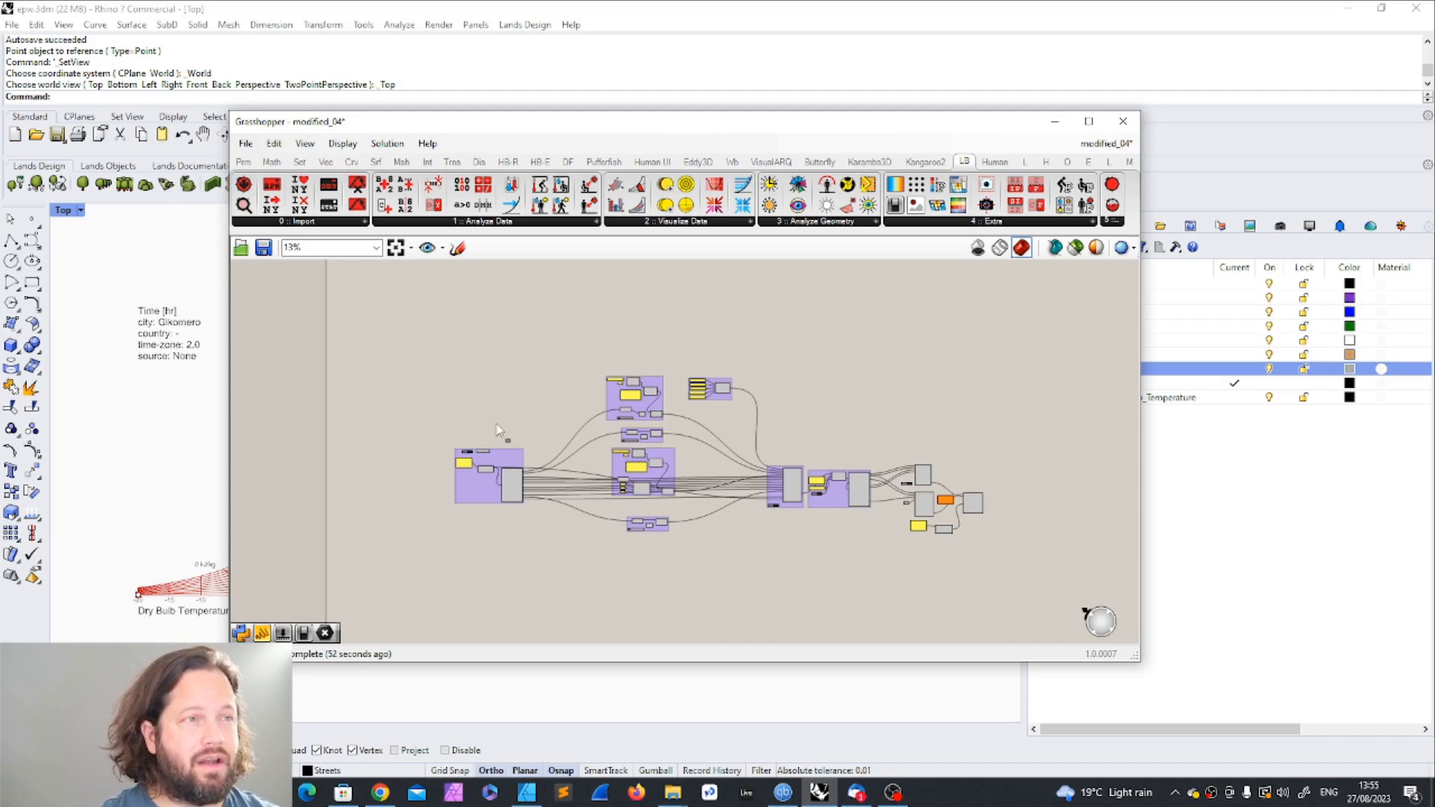
pyautogui.moveTo(506, 128); pyautogui.dragTo(590, 114)
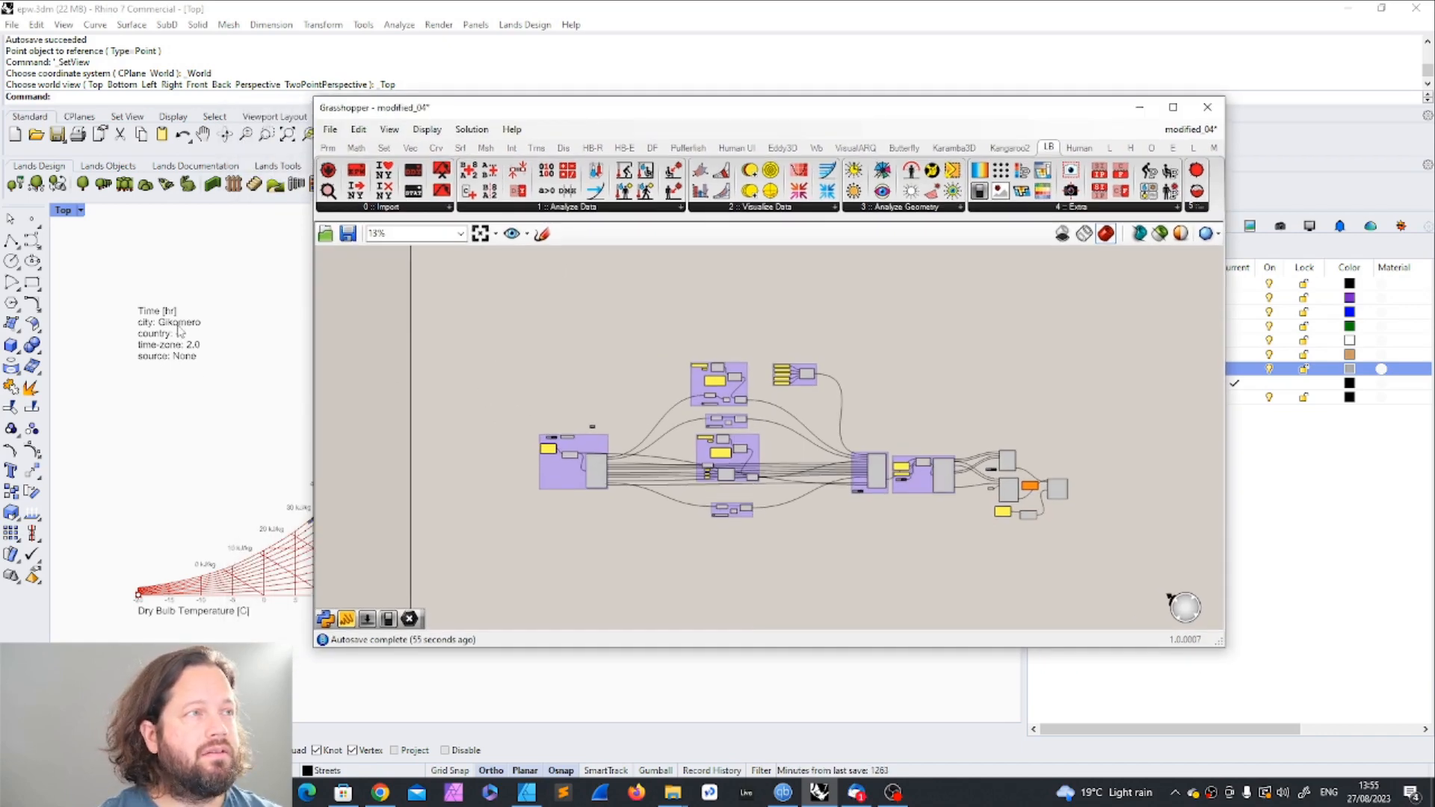
pyautogui.moveTo(500, 391); pyautogui.dragTo(638, 541)
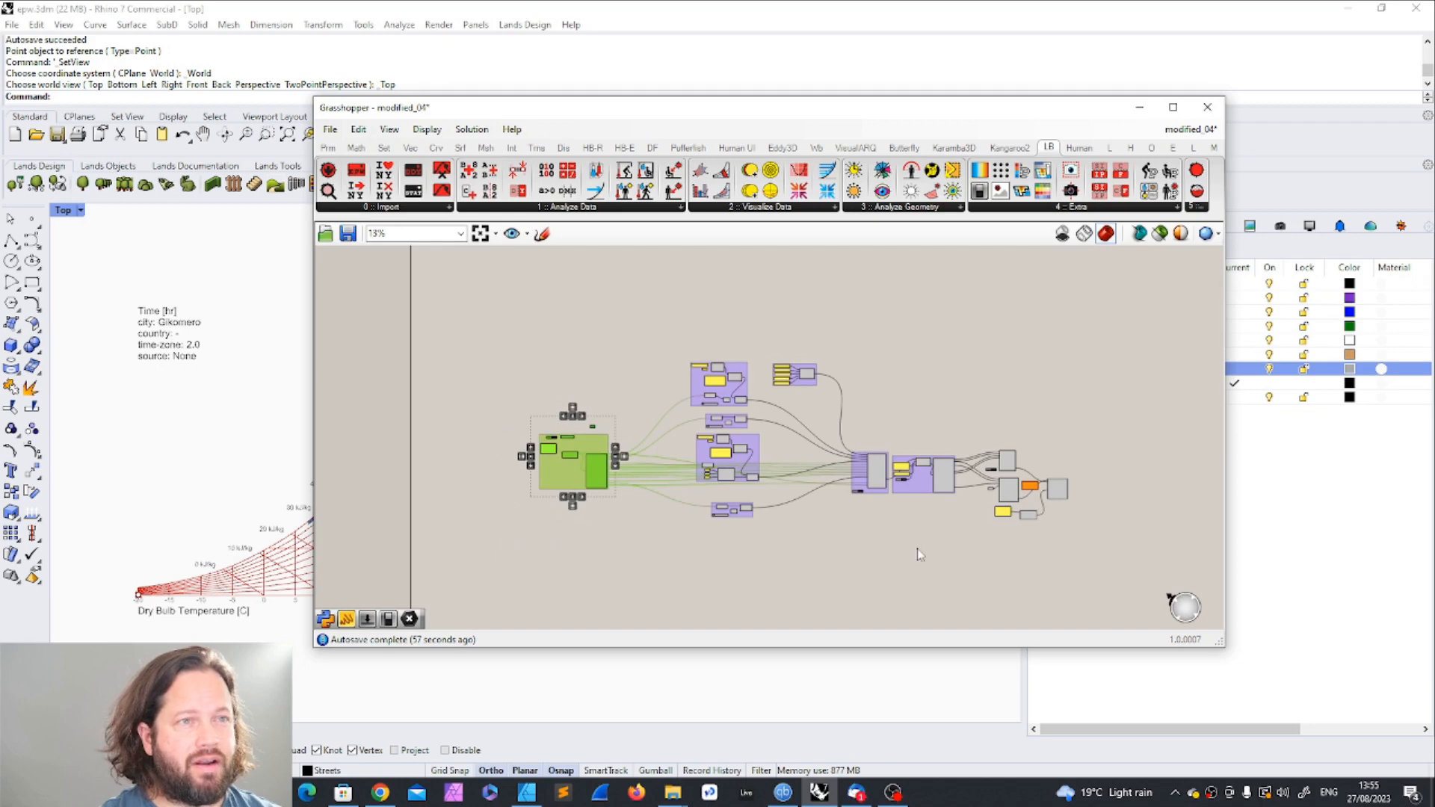
pyautogui.click(923, 622)
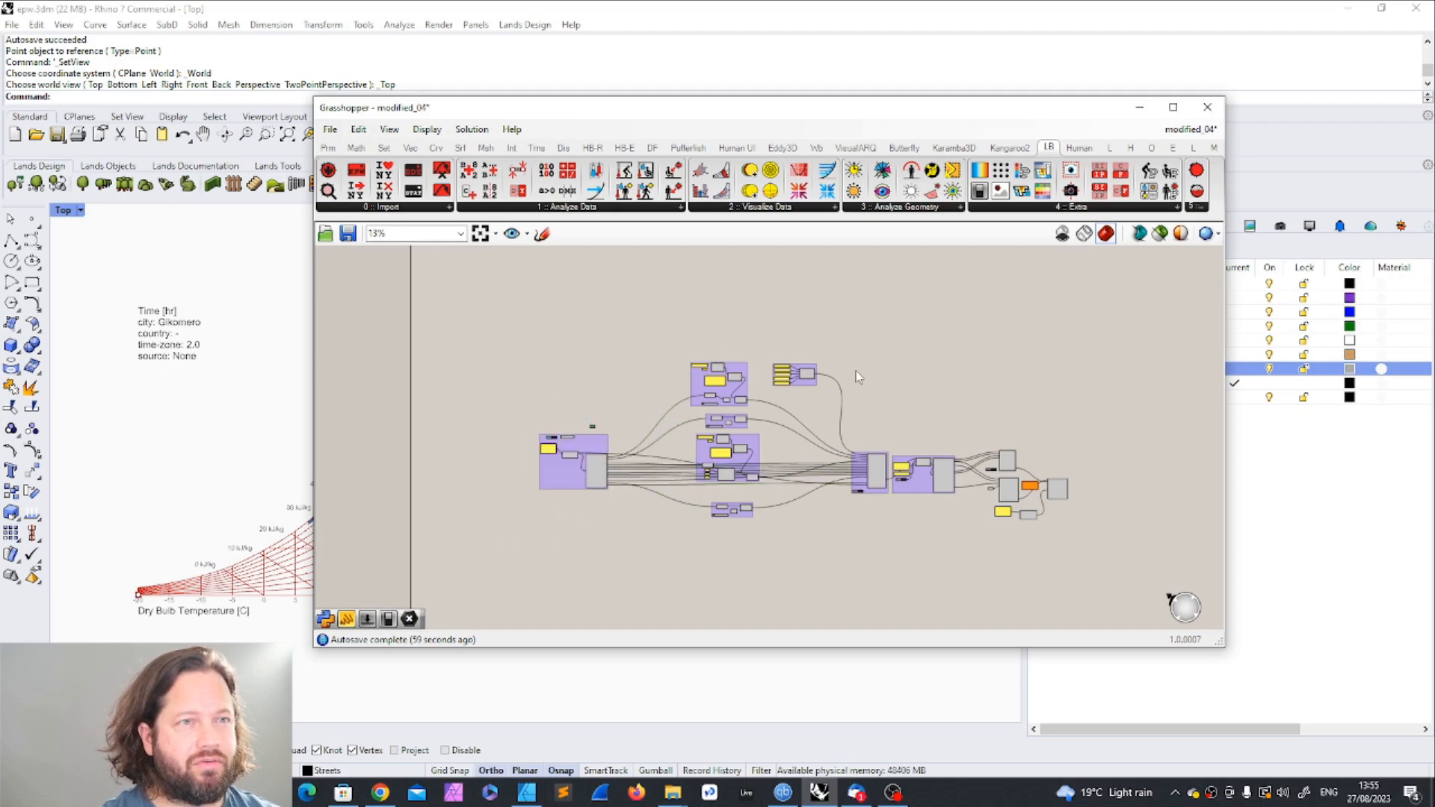
pyautogui.moveTo(509, 404); pyautogui.dragTo(668, 577)
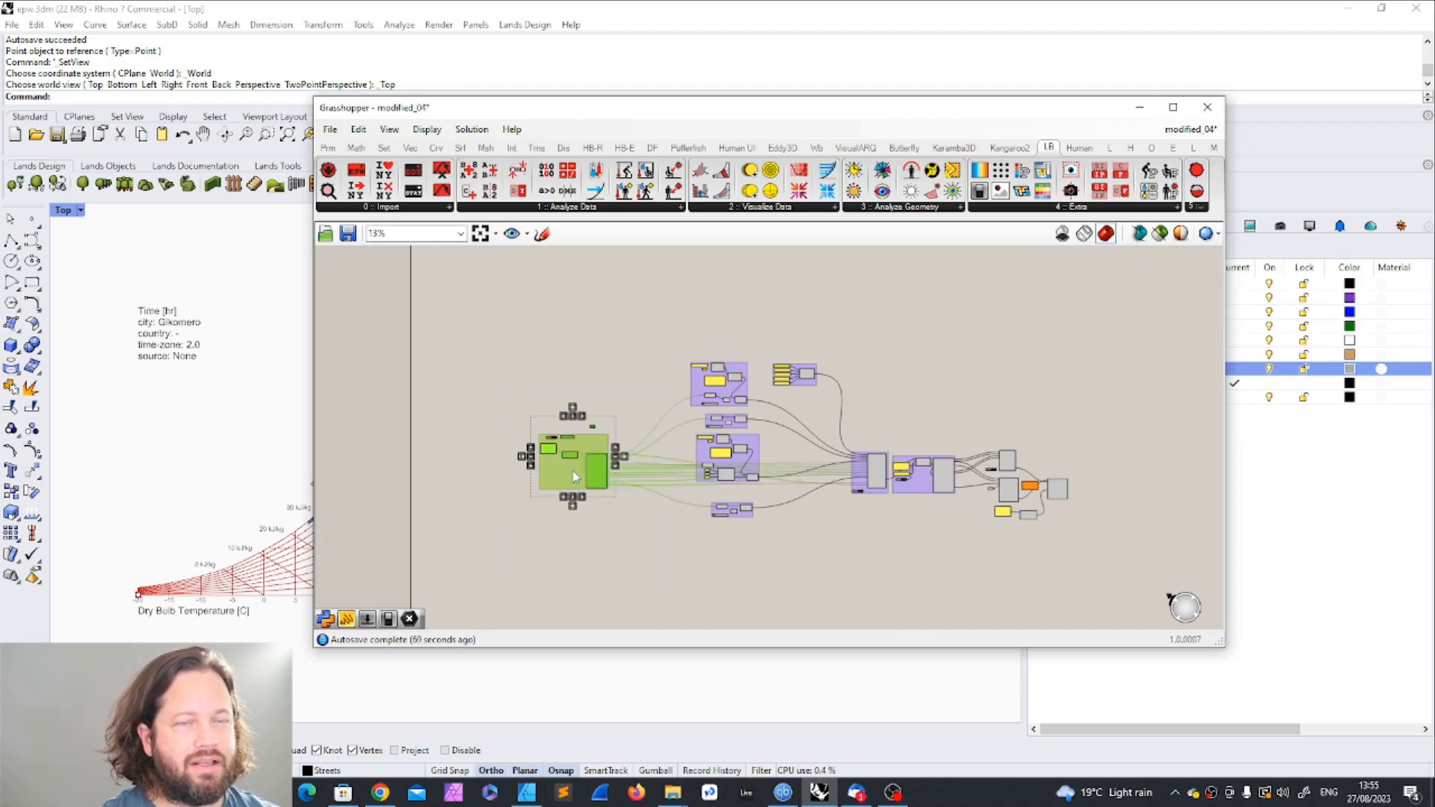
pyautogui.click(921, 574)
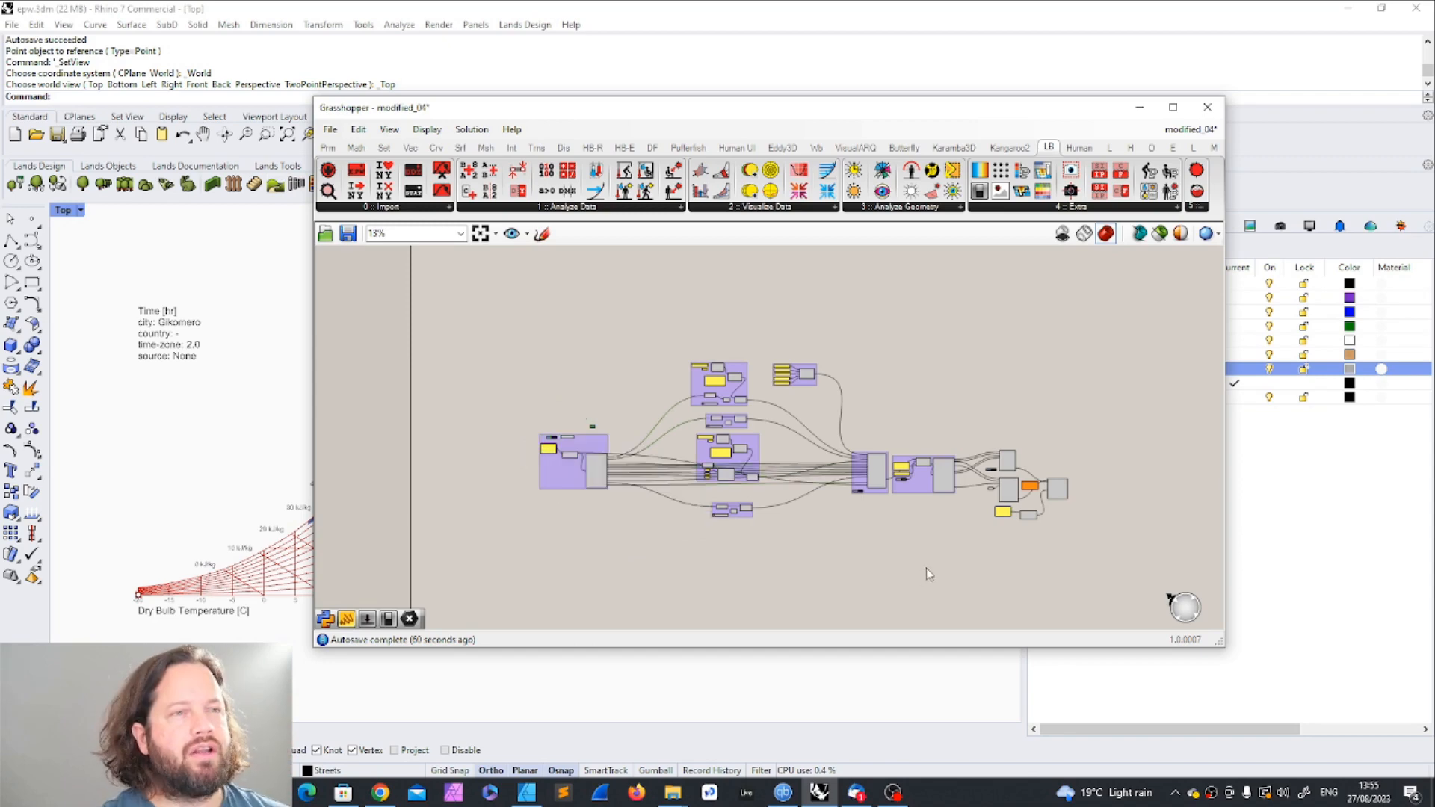
# Step: Examine the purple group where the wires from the import and data-modification groups converge
pyautogui.moveTo(890, 413); pyautogui.dragTo(951, 507)
pyautogui.click(916, 460)
pyautogui.scroll(6, 886, 444)
pyautogui.scroll(-4, 805, 429)
pyautogui.moveTo(759, 418); pyautogui.dragTo(908, 558)
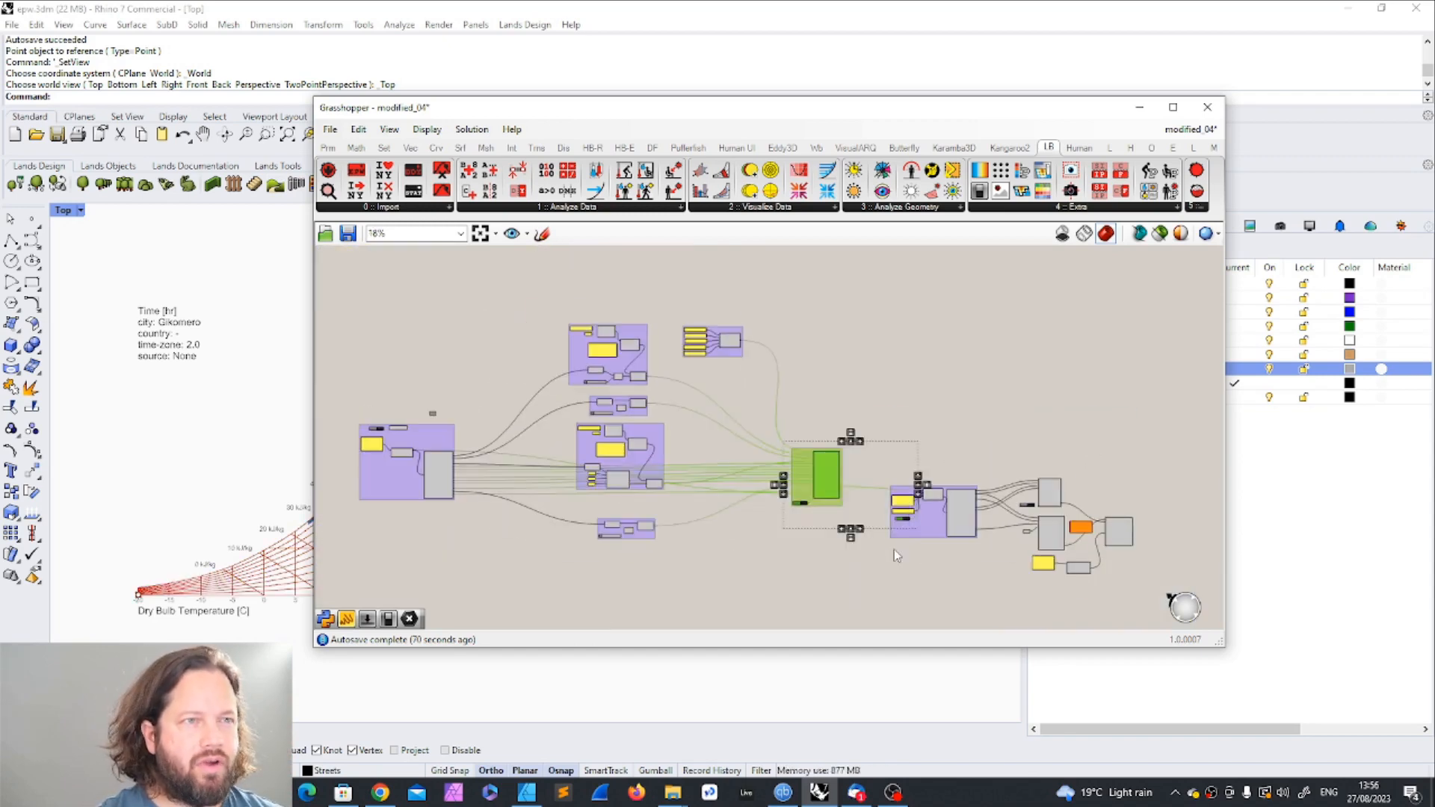
pyautogui.moveTo(736, 396); pyautogui.dragTo(888, 557)
pyautogui.scroll(4, 897, 553)
pyautogui.scroll(3, 986, 551)
# Step: Examine the second EPW import group and the chart components fed by its outputs
pyautogui.moveTo(617, 306); pyautogui.dragTo(958, 590)
pyautogui.moveTo(790, 468); pyautogui.dragTo(698, 463)
pyautogui.scroll(-7, 964, 575)
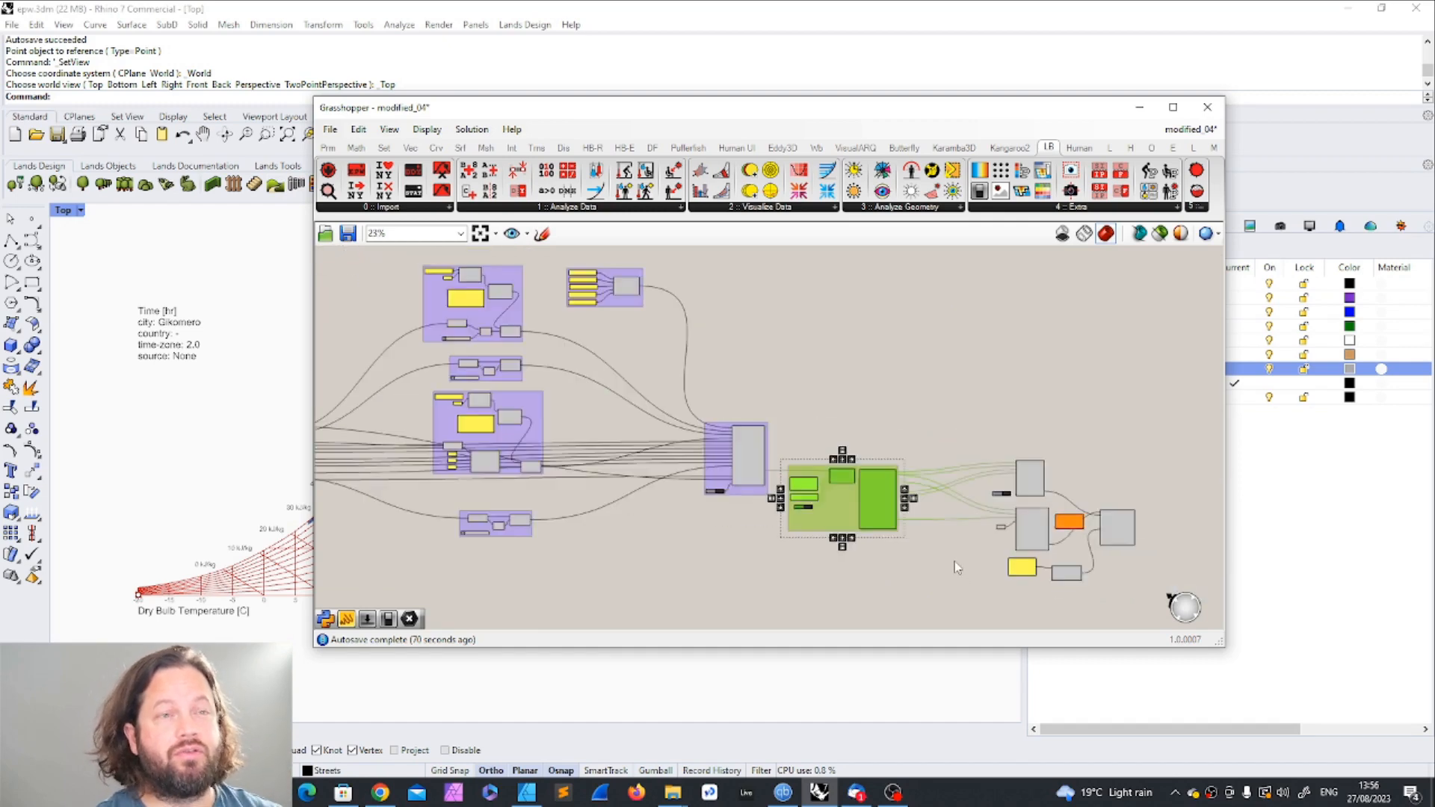
pyautogui.scroll(4, 953, 557)
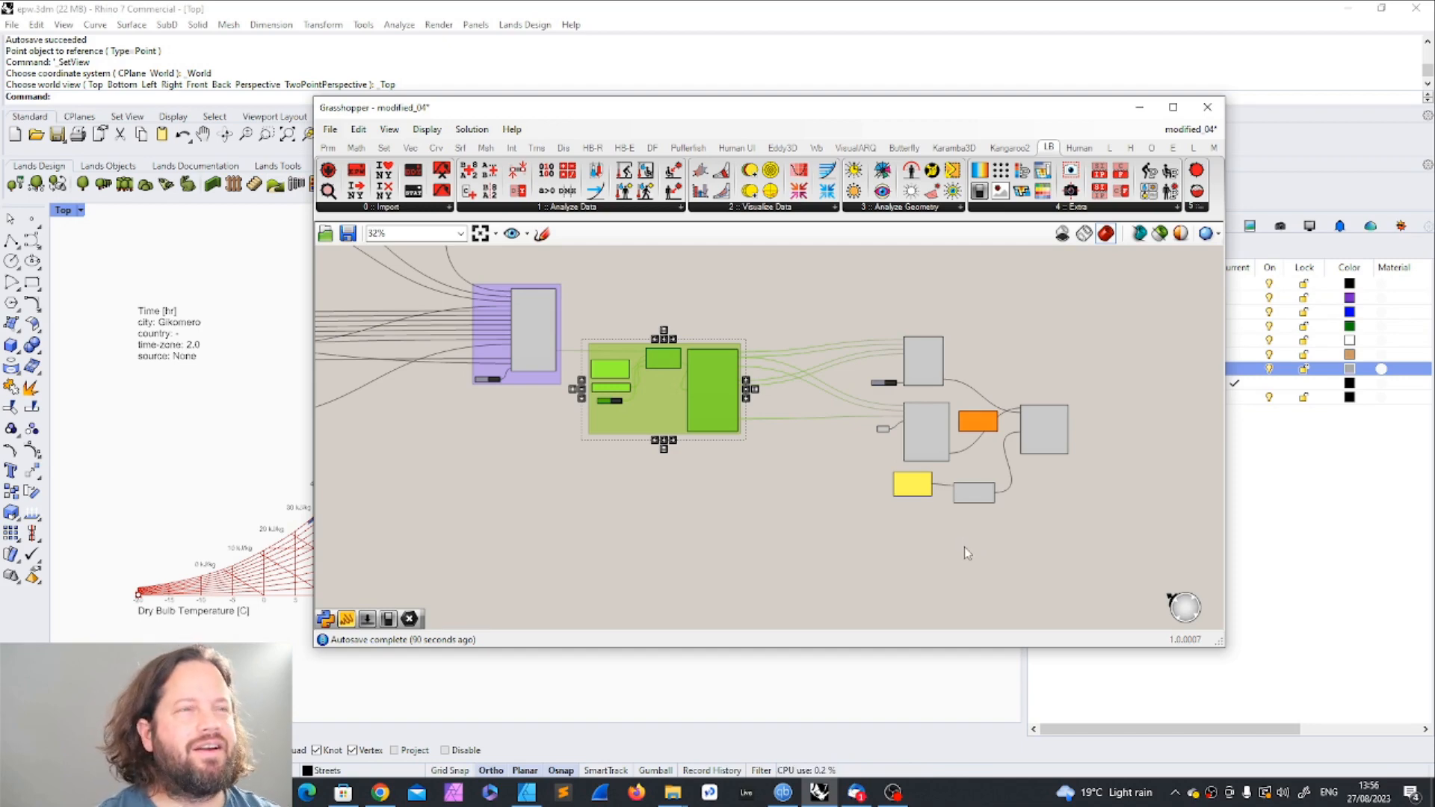
pyautogui.moveTo(1104, 536); pyautogui.dragTo(1154, 591)
pyautogui.moveTo(941, 438); pyautogui.dragTo(877, 443)
pyautogui.click(790, 457)
pyautogui.click(699, 394)
# Step: Delete the ungrouped psychrometric chart components connected after the second EPW import group
pyautogui.scroll(8, 707, 374)
pyautogui.scroll(-9, 708, 375)
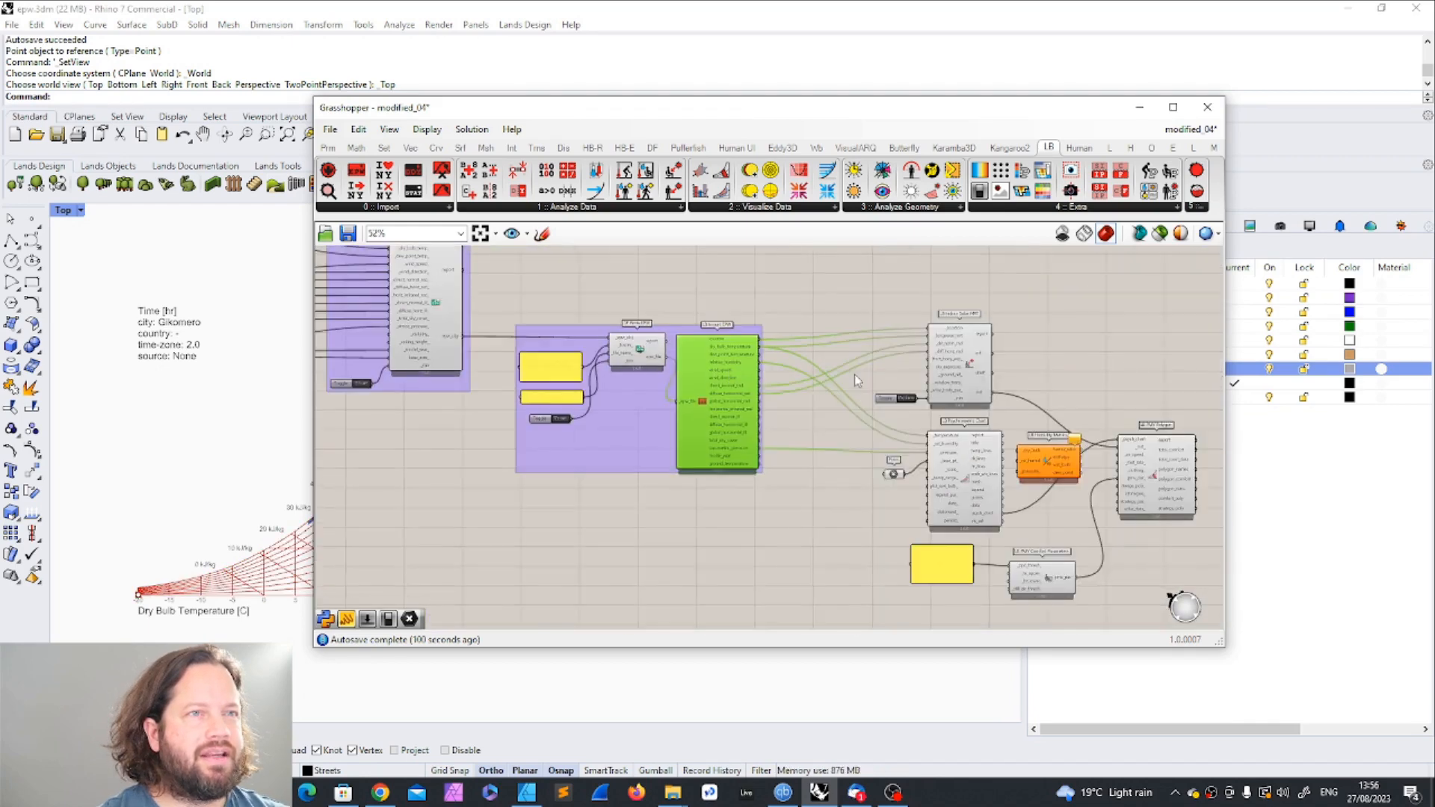
pyautogui.moveTo(789, 289); pyautogui.dragTo(1028, 530)
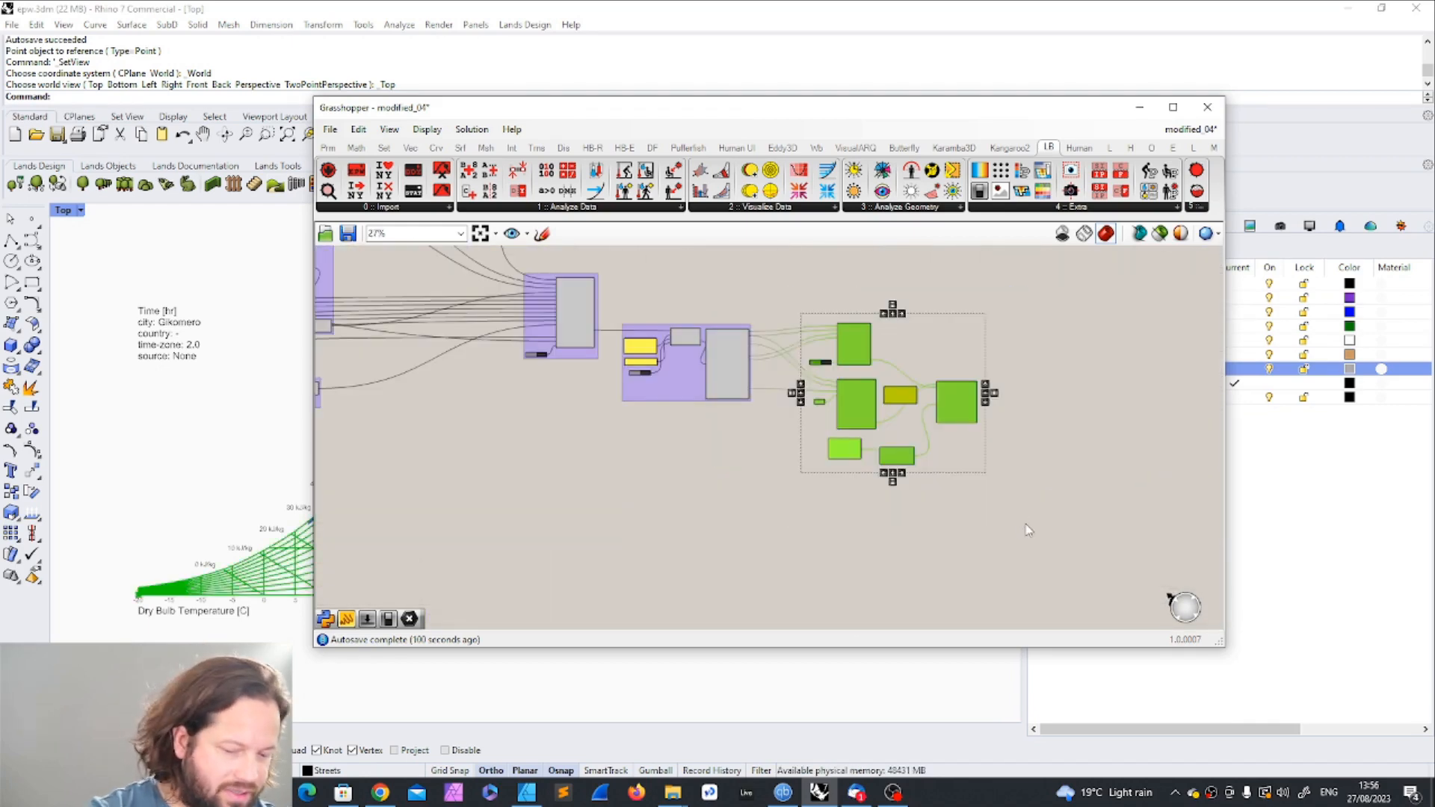
pyautogui.press('Delete')
# Step: Select the reference point in the Rhino Top viewport and bring the whole Grasshopper window back on screen
pyautogui.moveTo(479, 101); pyautogui.dragTo(715, 91)
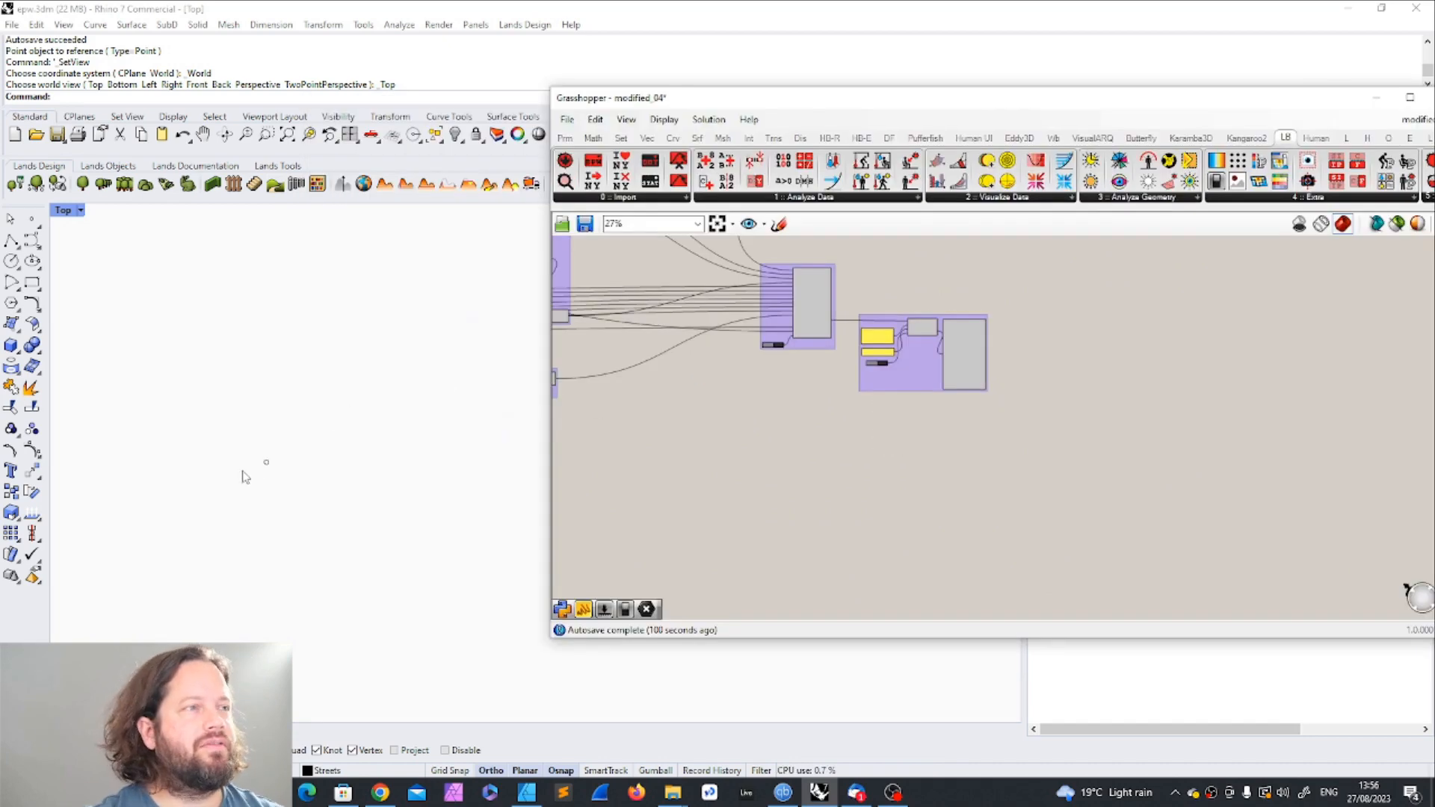
pyautogui.click(266, 445)
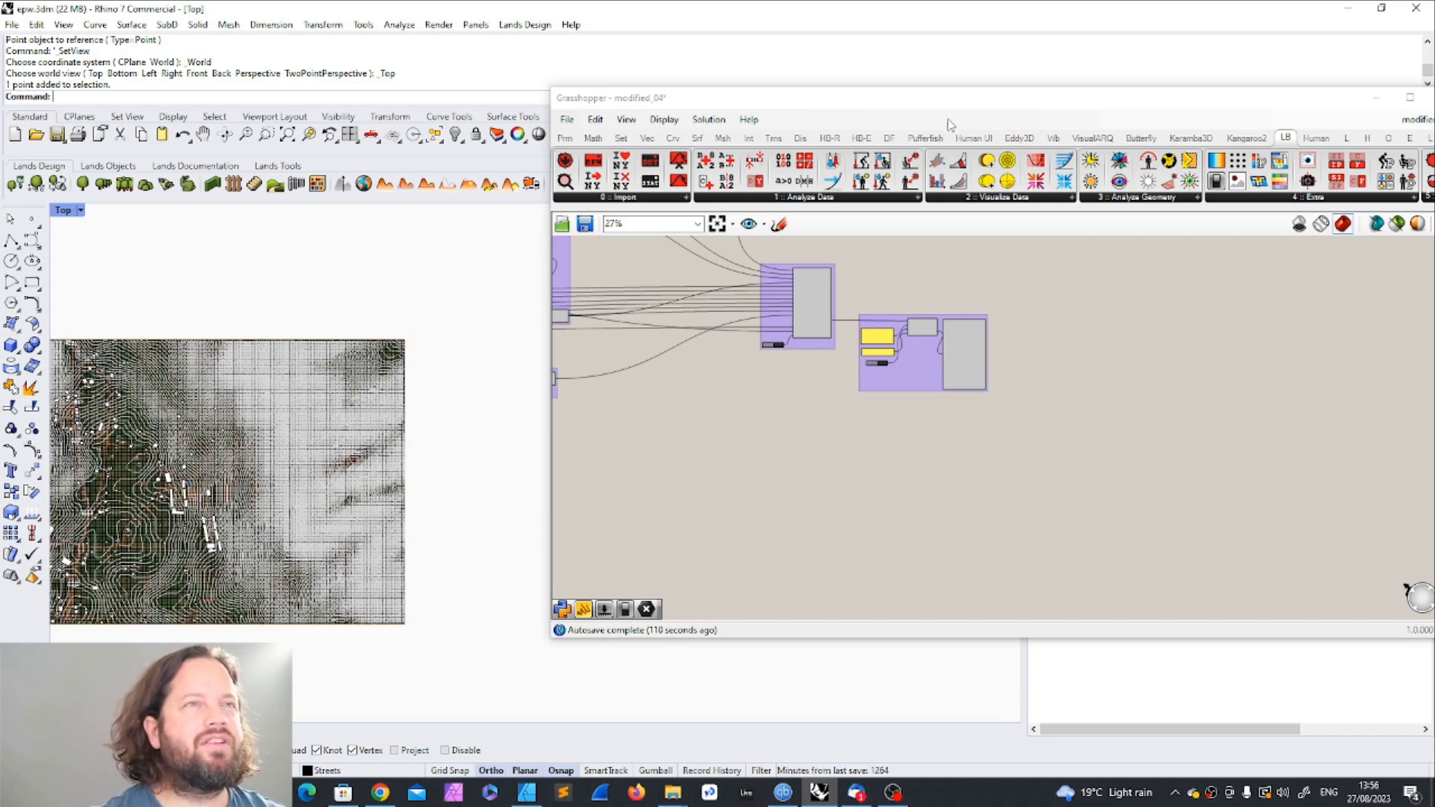
pyautogui.moveTo(950, 106); pyautogui.dragTo(724, 115)
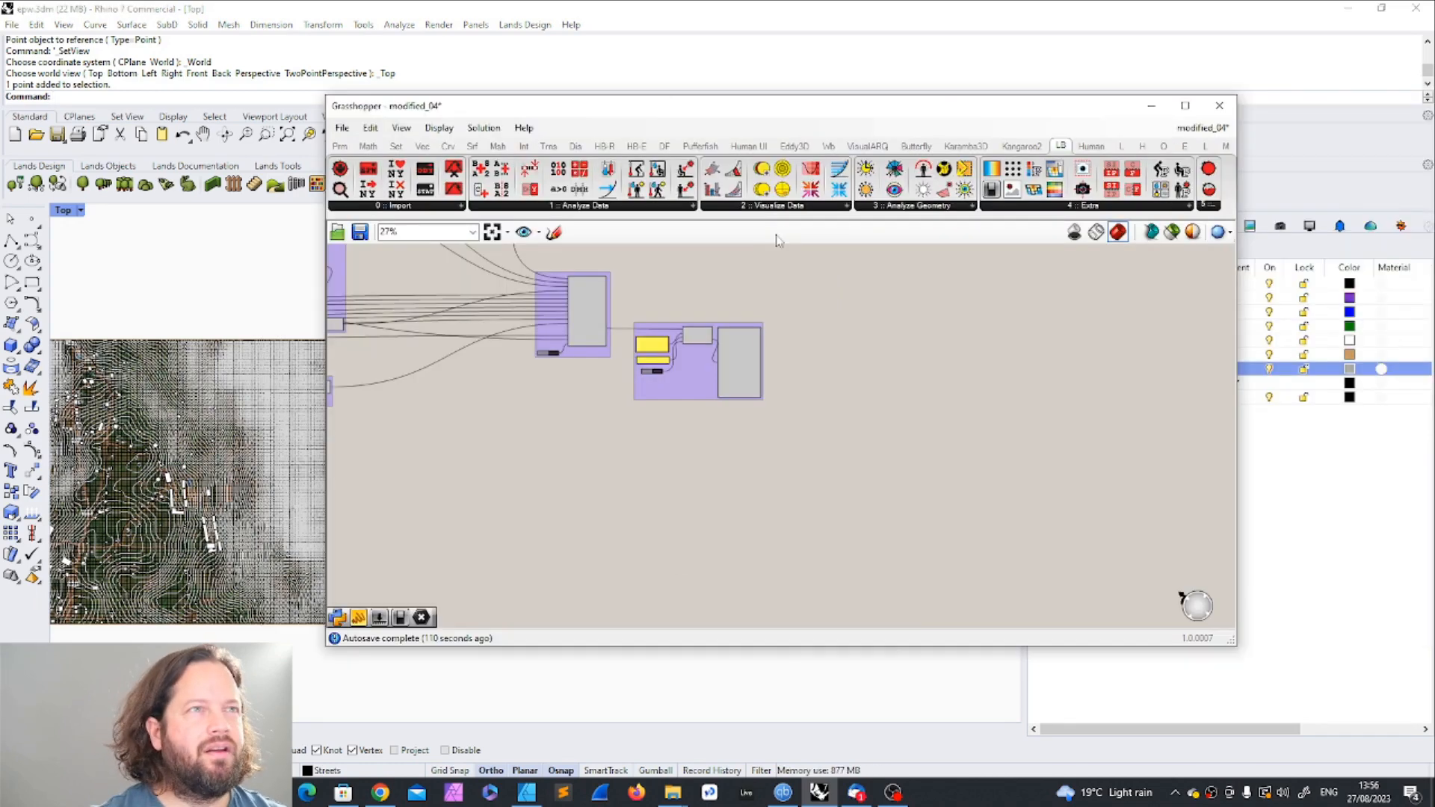
# Step: Widen the Grasshopper window and bring up the Ladybug component set
pyautogui.click(1122, 145)
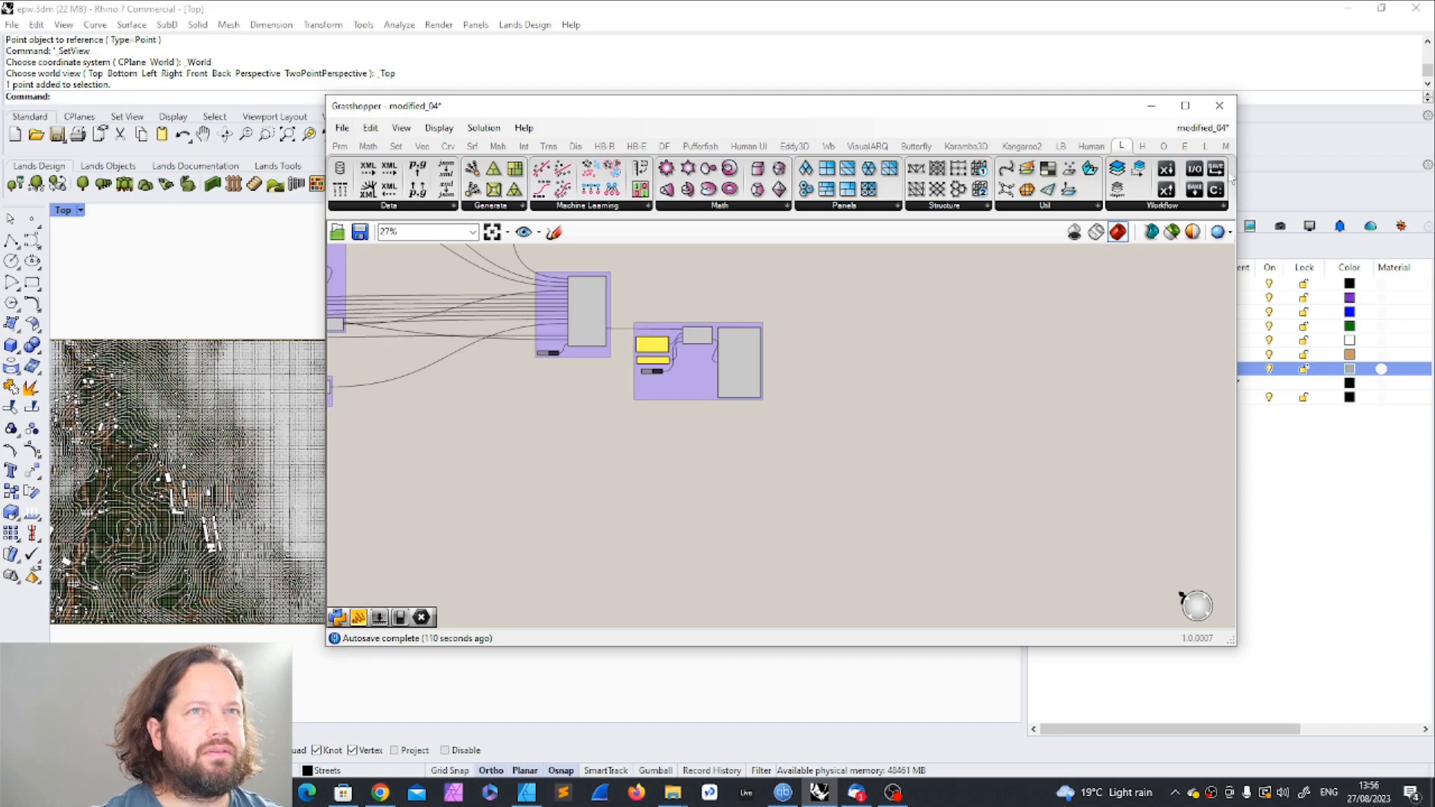
pyautogui.click(1205, 147)
pyautogui.moveTo(903, 119); pyautogui.dragTo(823, 118)
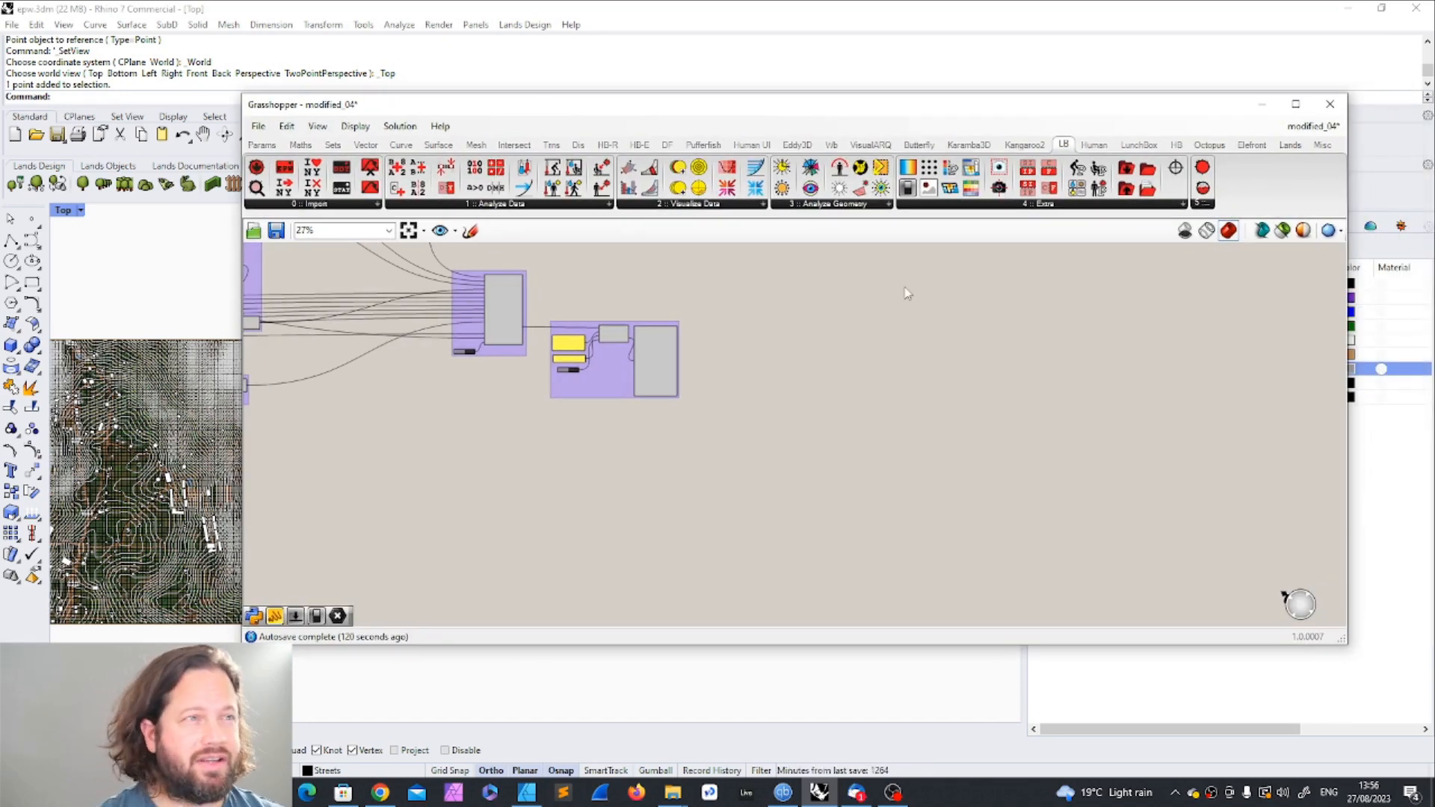
# Step: Inspect the EPW-writing group and slightly shift its LB Import EPW component, input panels and toggle upward
pyautogui.scroll(3, 714, 376)
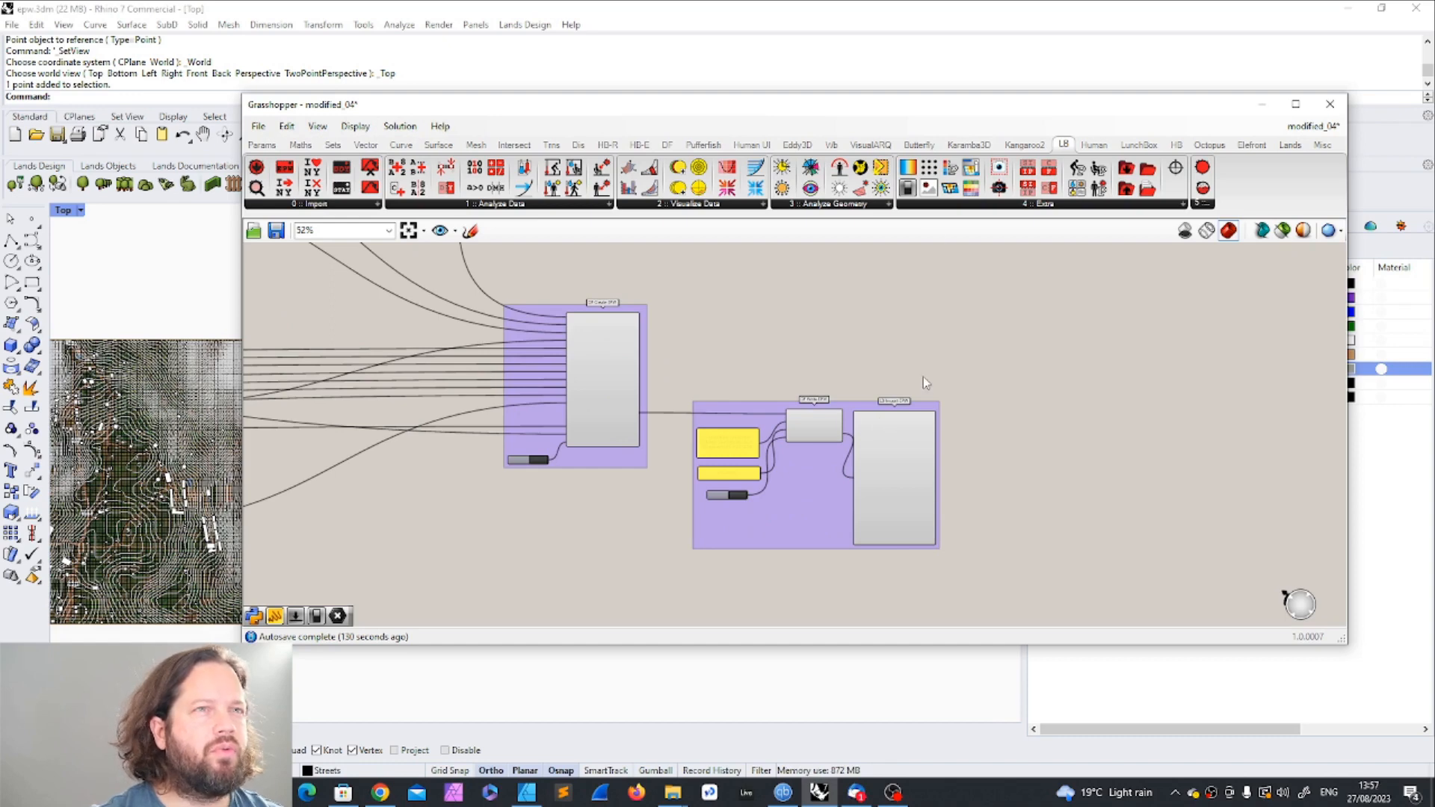
pyautogui.scroll(-6, 690, 398)
pyautogui.scroll(4, 704, 419)
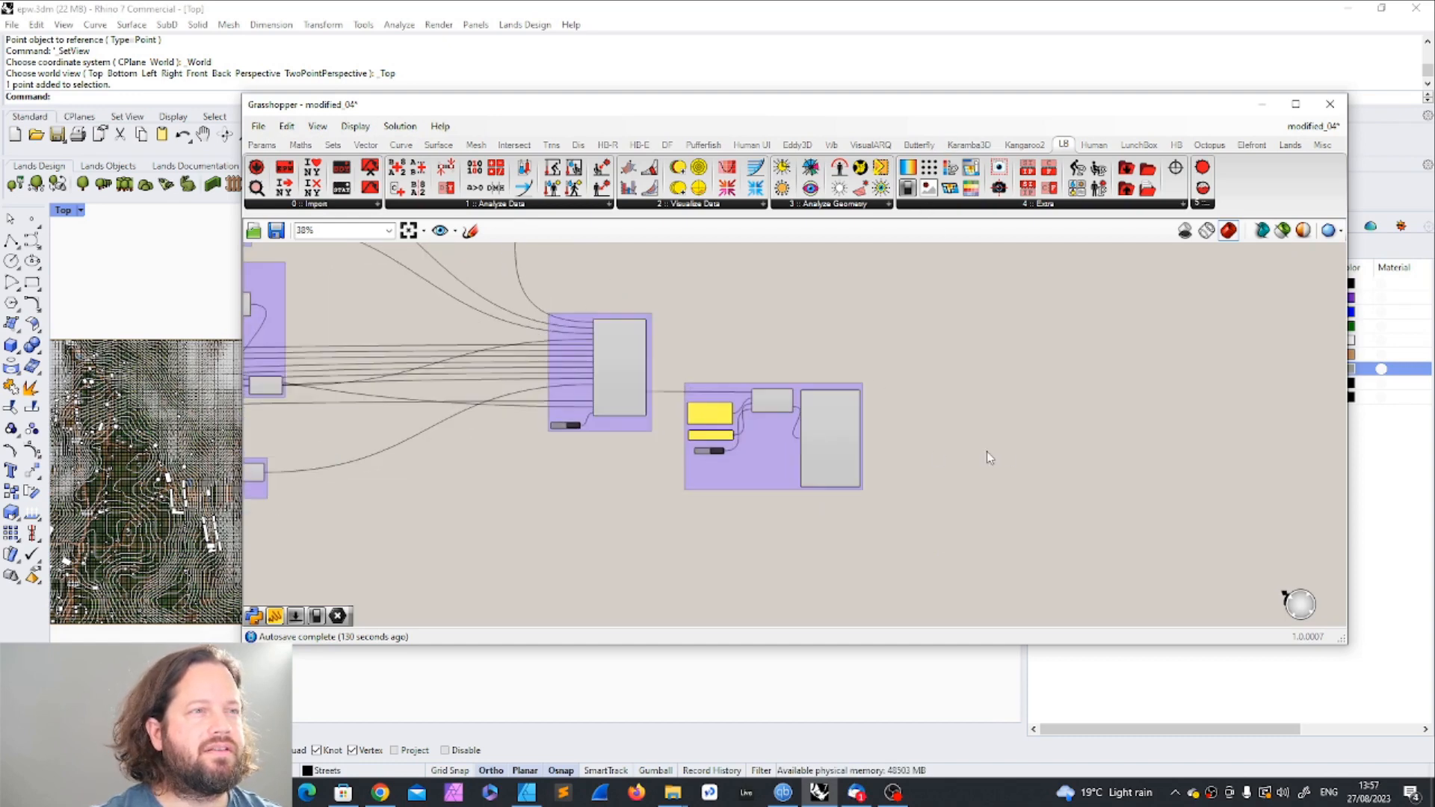
pyautogui.scroll(4, 1073, 444)
pyautogui.scroll(-1, 1024, 448)
pyautogui.moveTo(667, 389); pyautogui.dragTo(701, 388)
pyautogui.moveTo(581, 383); pyautogui.dragTo(600, 384)
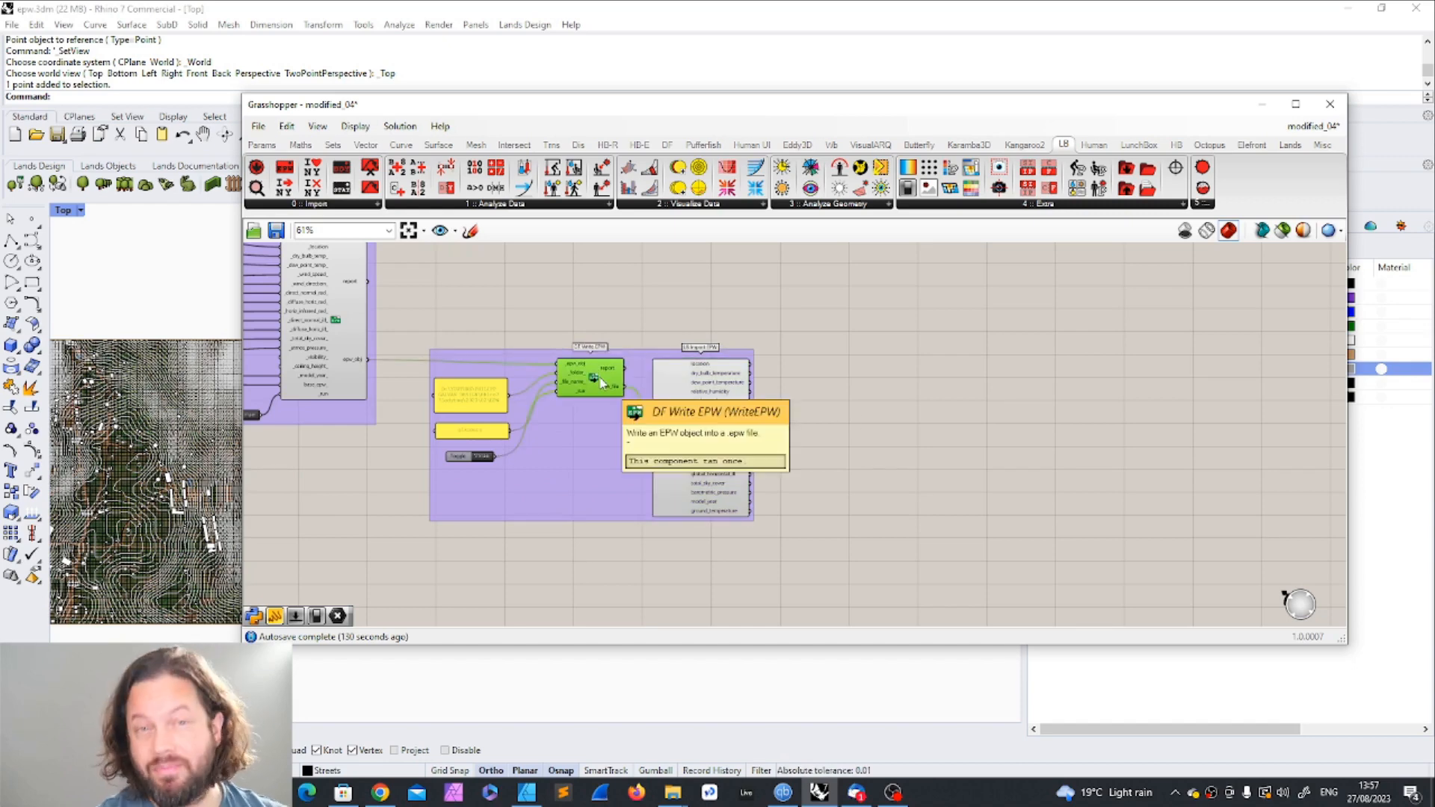
pyautogui.moveTo(674, 375); pyautogui.dragTo(668, 367)
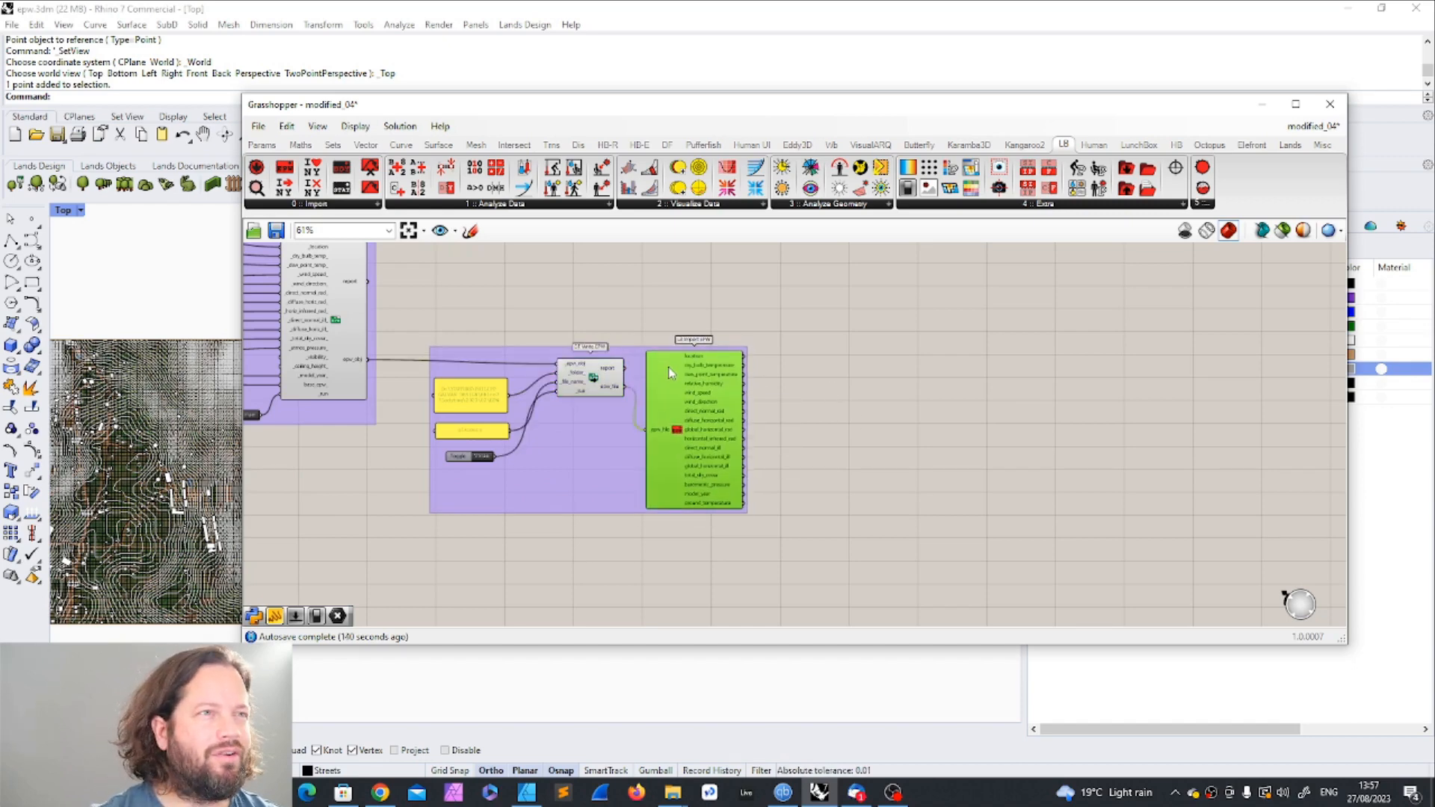
pyautogui.moveTo(424, 379); pyautogui.dragTo(517, 471)
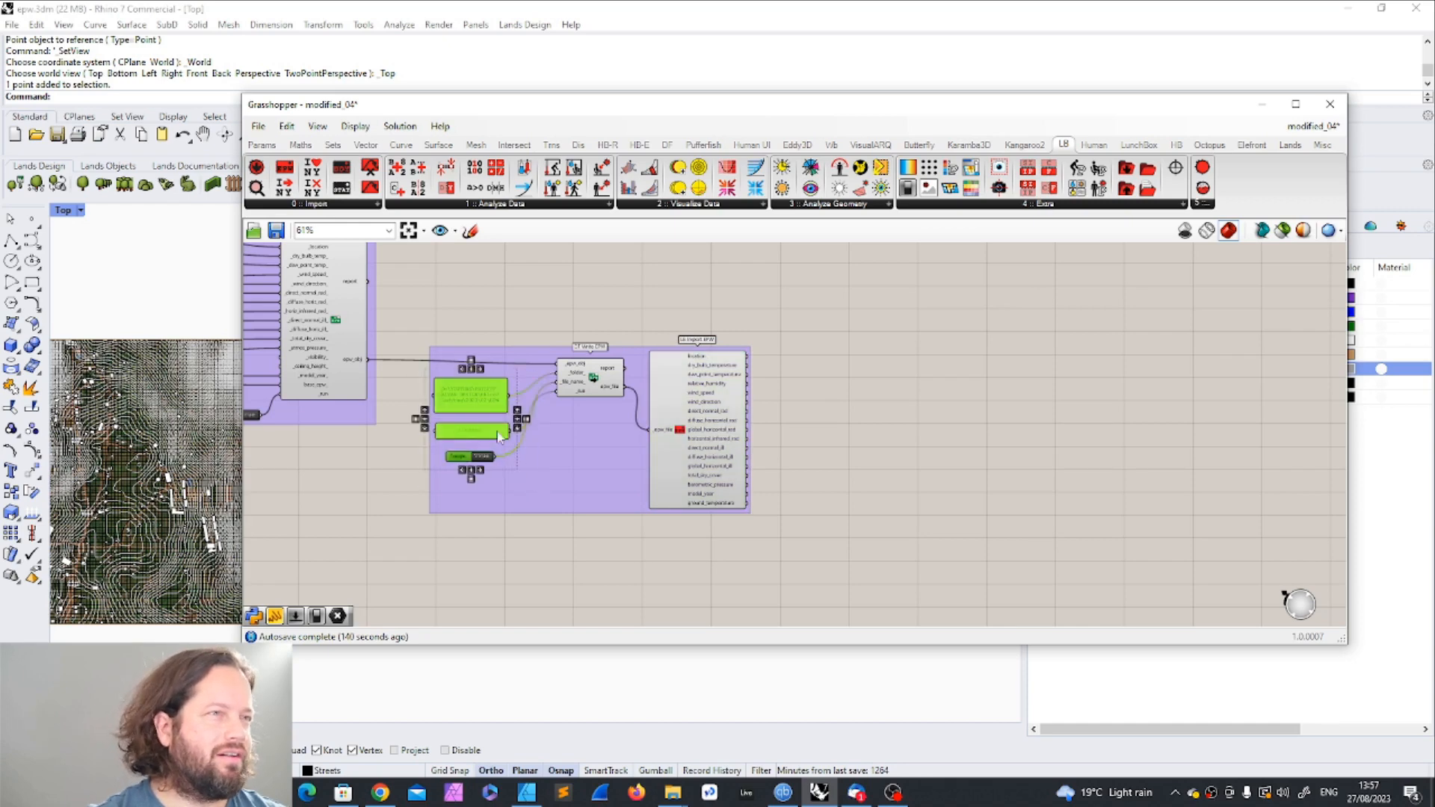
pyautogui.click(724, 298)
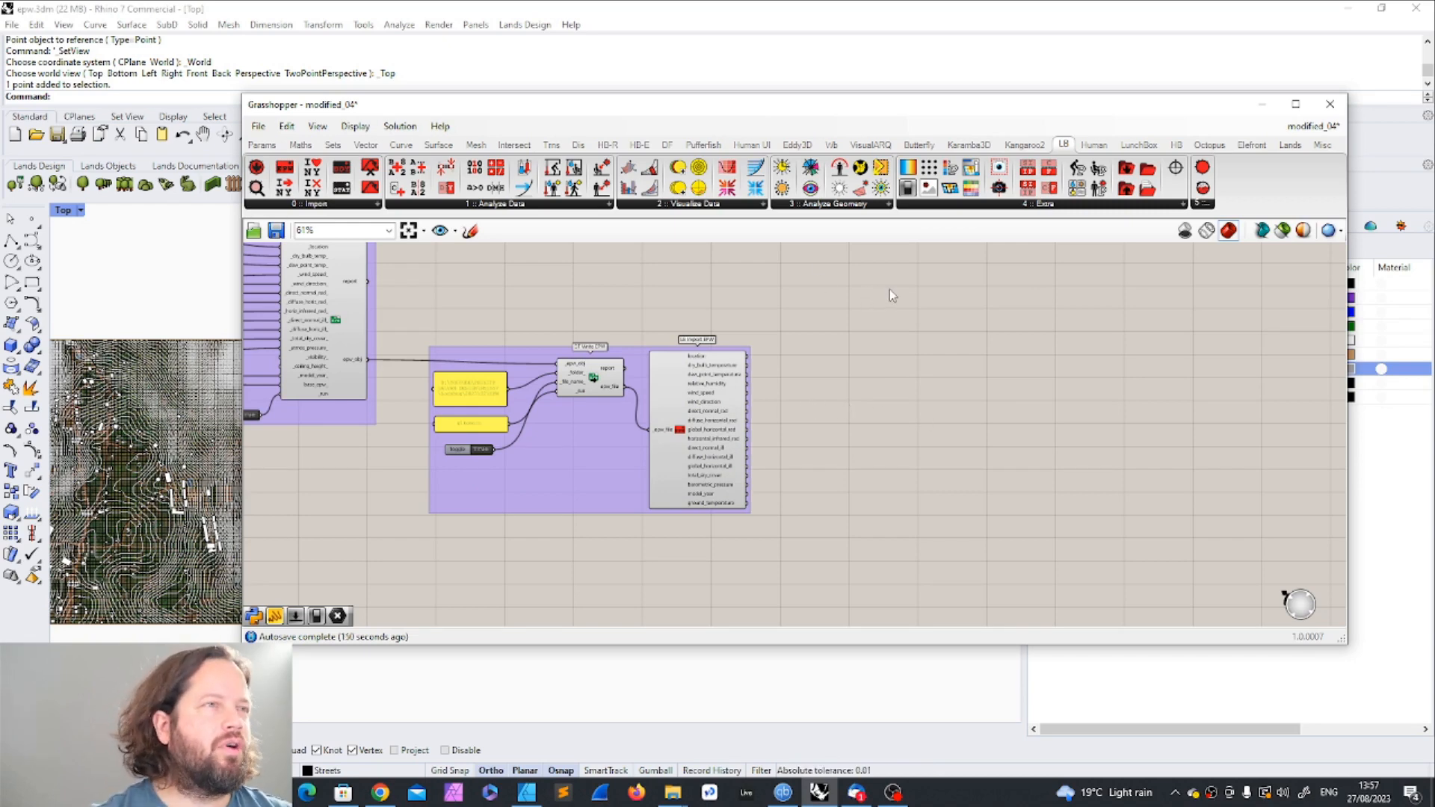
# Step: Place an LB PMV Polygon component on the empty canvas beyond the LB Import EPW group
pyautogui.click(676, 204)
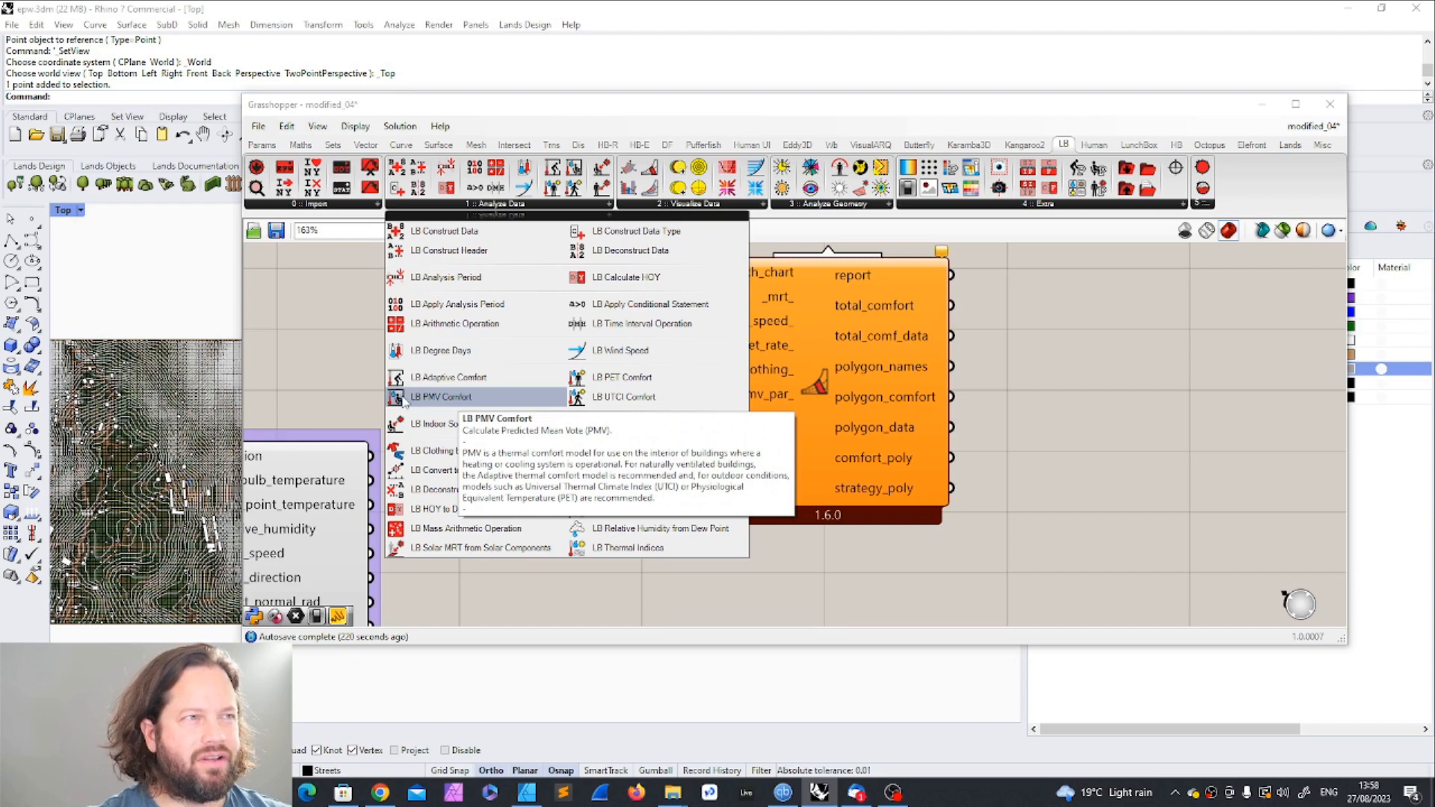
pyautogui.click(406, 400)
pyautogui.click(1200, 472)
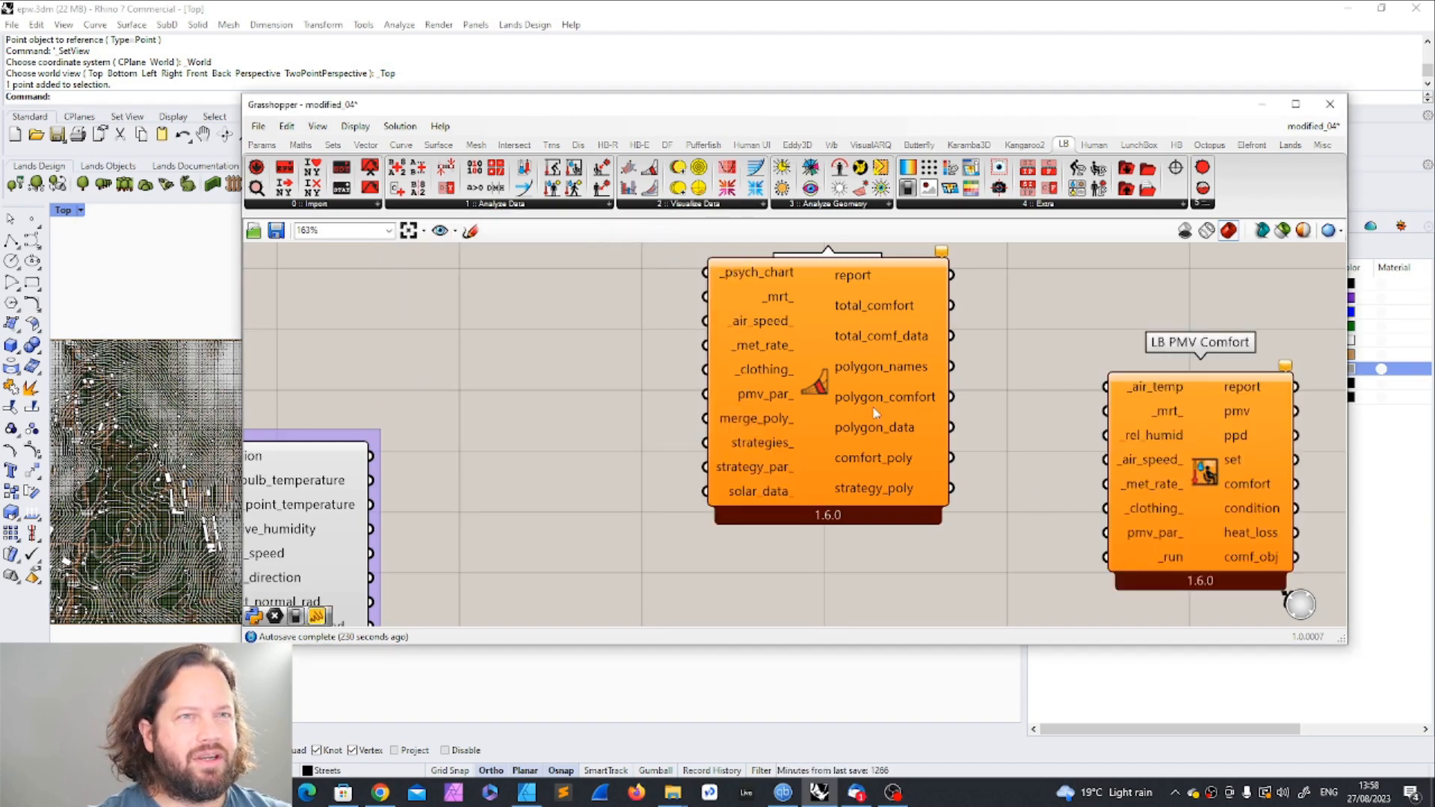
pyautogui.moveTo(1014, 430); pyautogui.dragTo(793, 414, button='right')
pyautogui.click(984, 404)
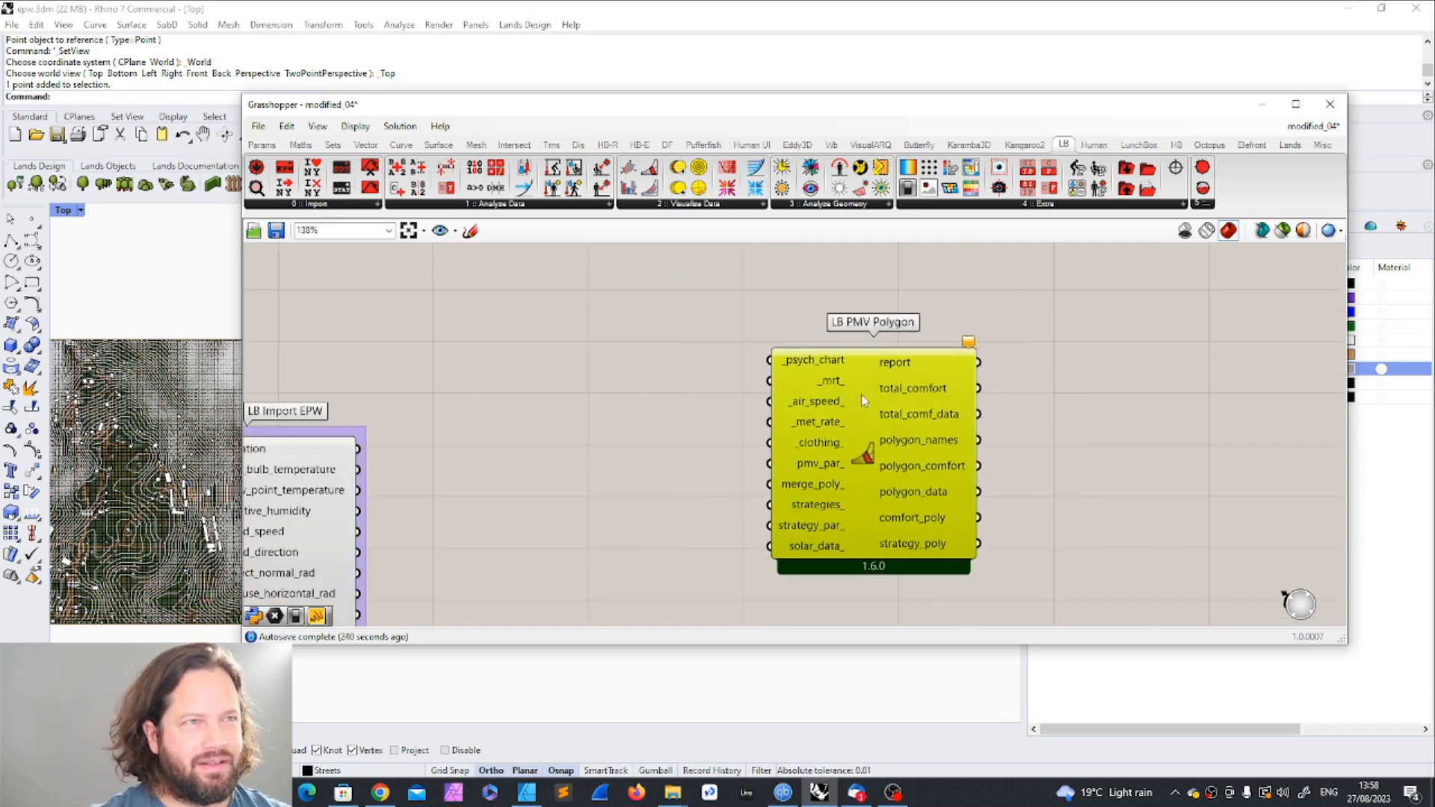
# Step: Place an LB Psychrometric Chart component between the LB Import EPW group and the LB PMV Polygon
pyautogui.click(865, 381)
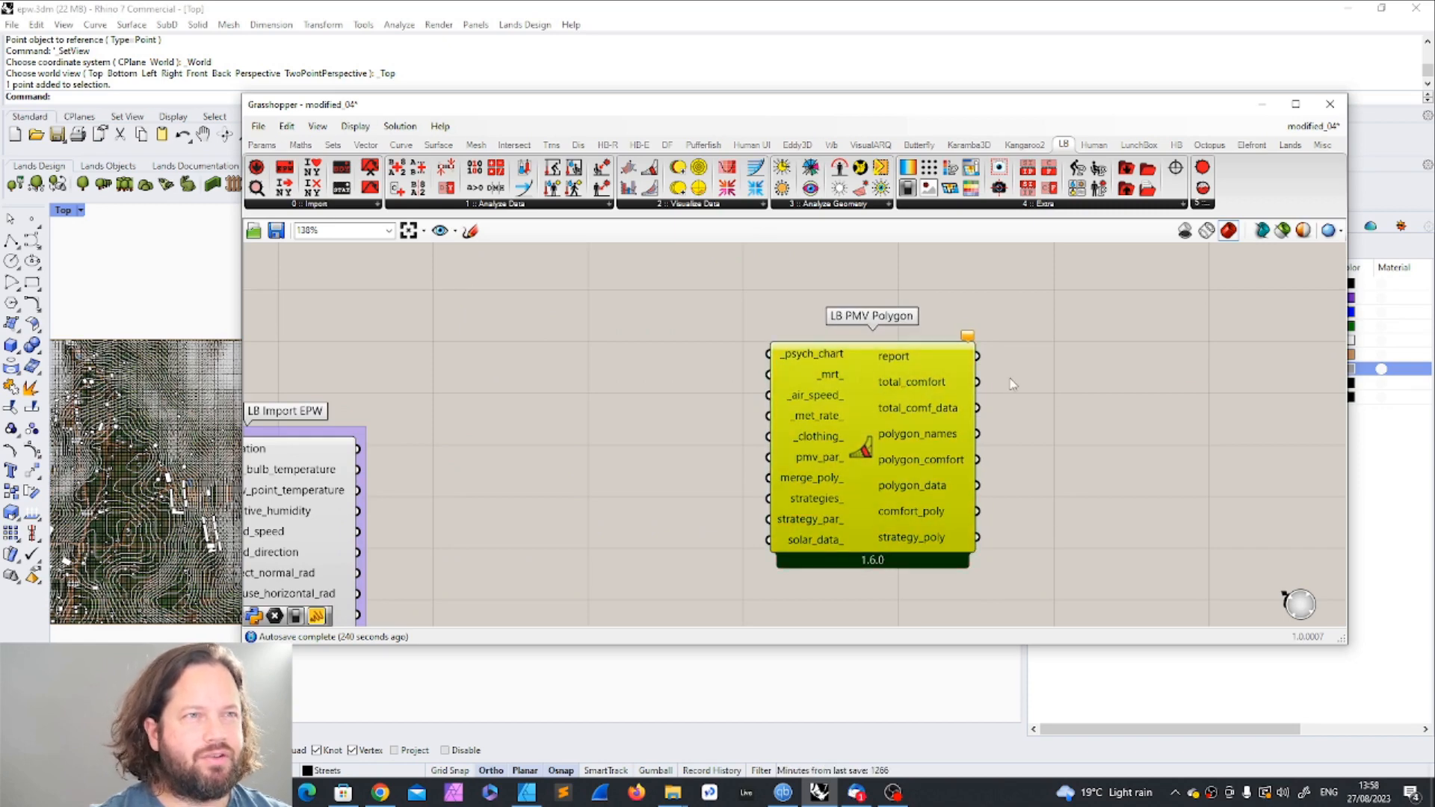
pyautogui.click(636, 203)
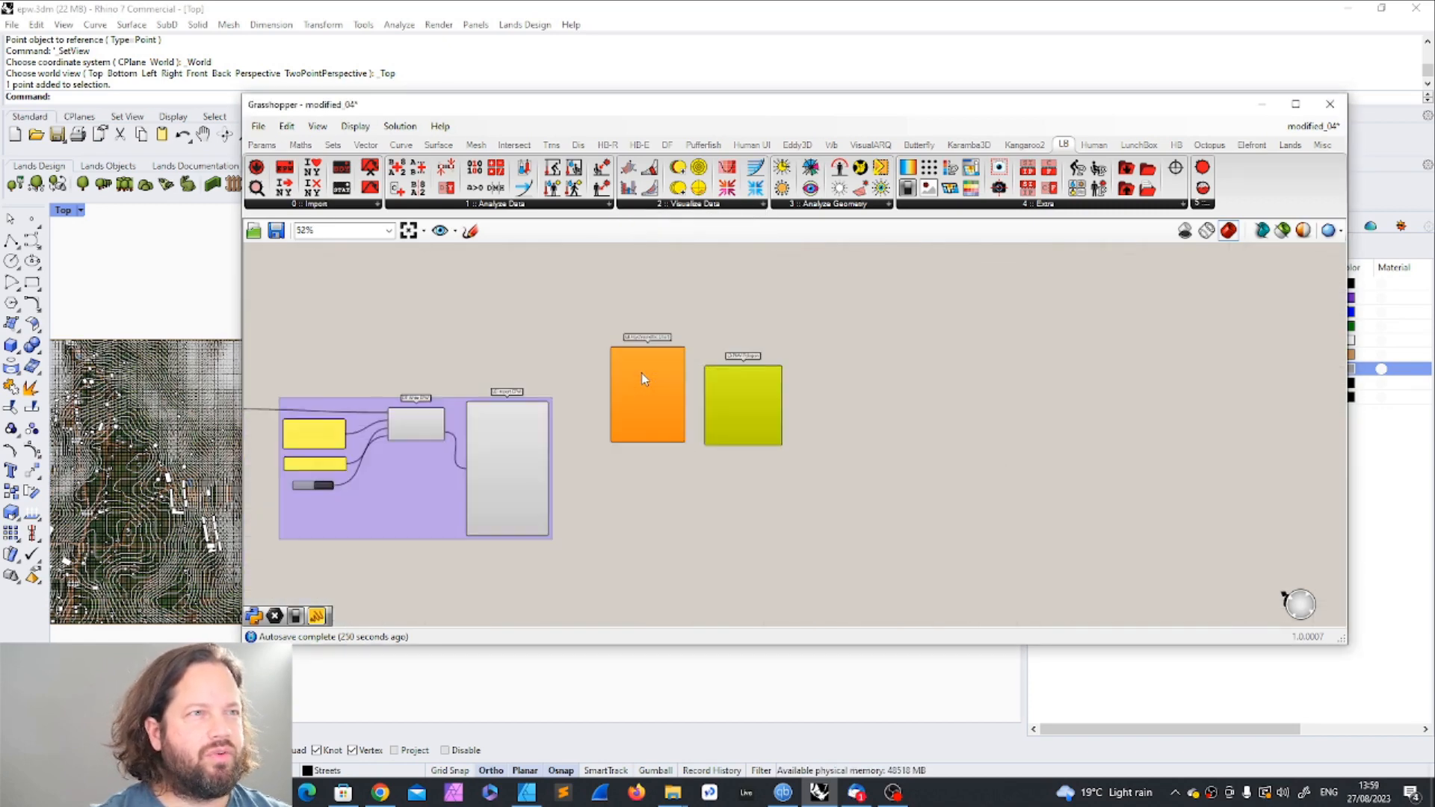
pyautogui.scroll(4, 641, 374)
pyautogui.click(649, 362)
pyautogui.moveTo(651, 357); pyautogui.dragTo(635, 405)
pyautogui.moveTo(828, 395); pyautogui.dragTo(896, 383)
pyautogui.moveTo(635, 414); pyautogui.dragTo(716, 458)
pyautogui.click(1094, 447)
pyautogui.scroll(3, 943, 453)
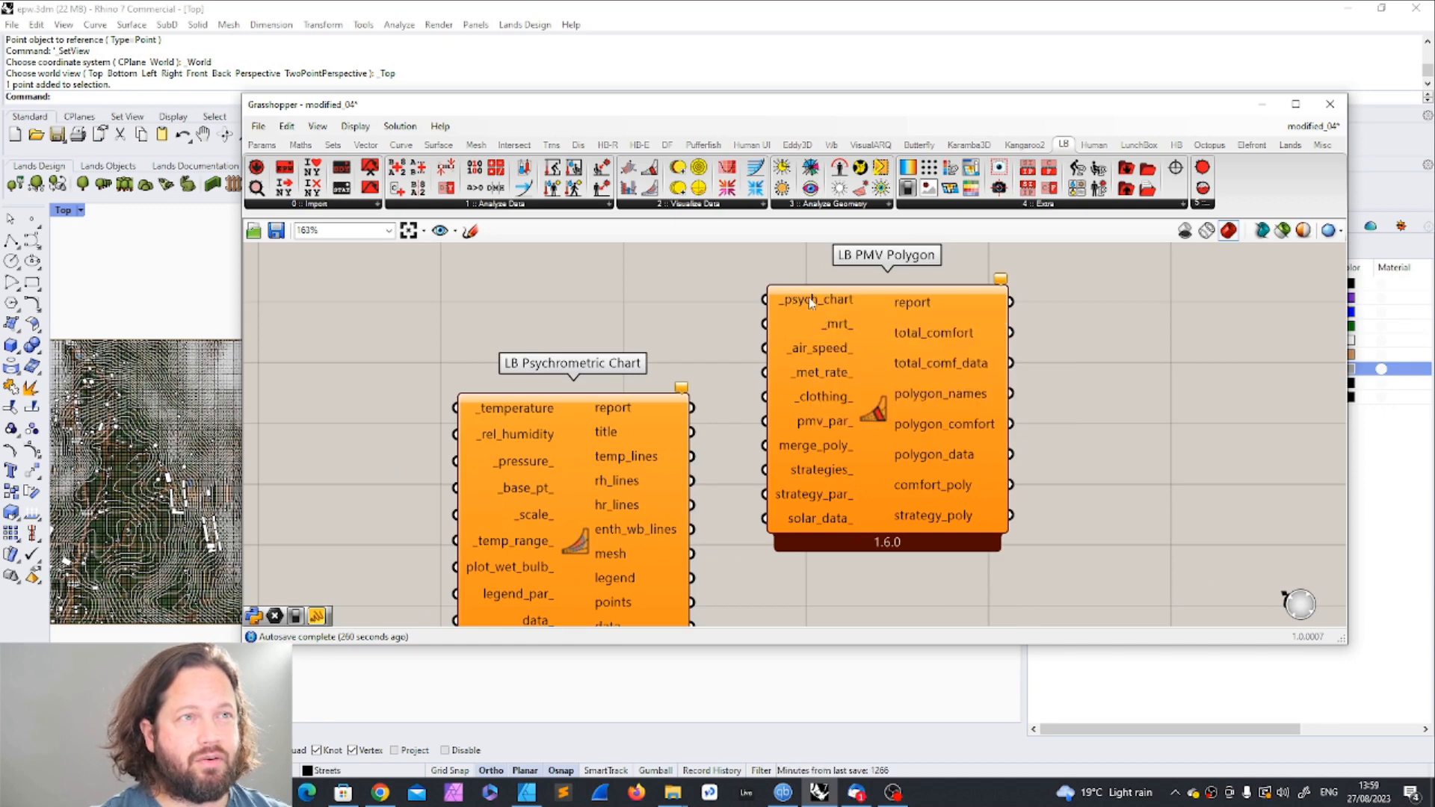
# Step: Read the _psych_chart input description and connect the LB Psychrometric Chart's psych_chart output to that input on the LB PMV Polygon
pyautogui.moveTo(828, 302)
pyautogui.moveTo(820, 302)
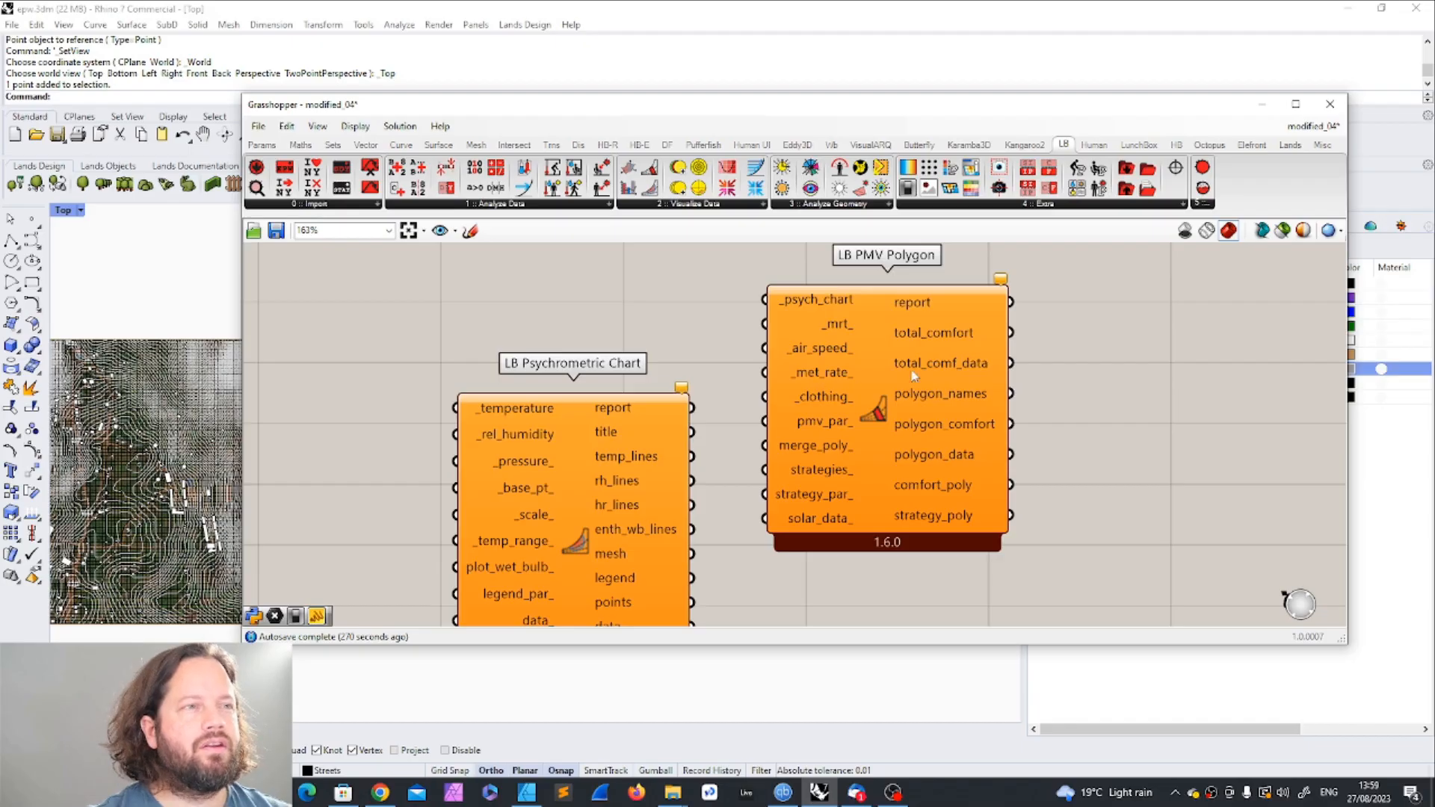
pyautogui.scroll(2, 616, 539)
pyautogui.moveTo(615, 538); pyautogui.dragTo(654, 448, button='right')
pyautogui.moveTo(654, 448); pyautogui.dragTo(716, 519)
pyautogui.scroll(-3, 959, 435)
pyautogui.moveTo(785, 563); pyautogui.dragTo(899, 328)
pyautogui.moveTo(989, 385); pyautogui.dragTo(1042, 400)
pyautogui.moveTo(724, 436); pyautogui.dragTo(788, 361)
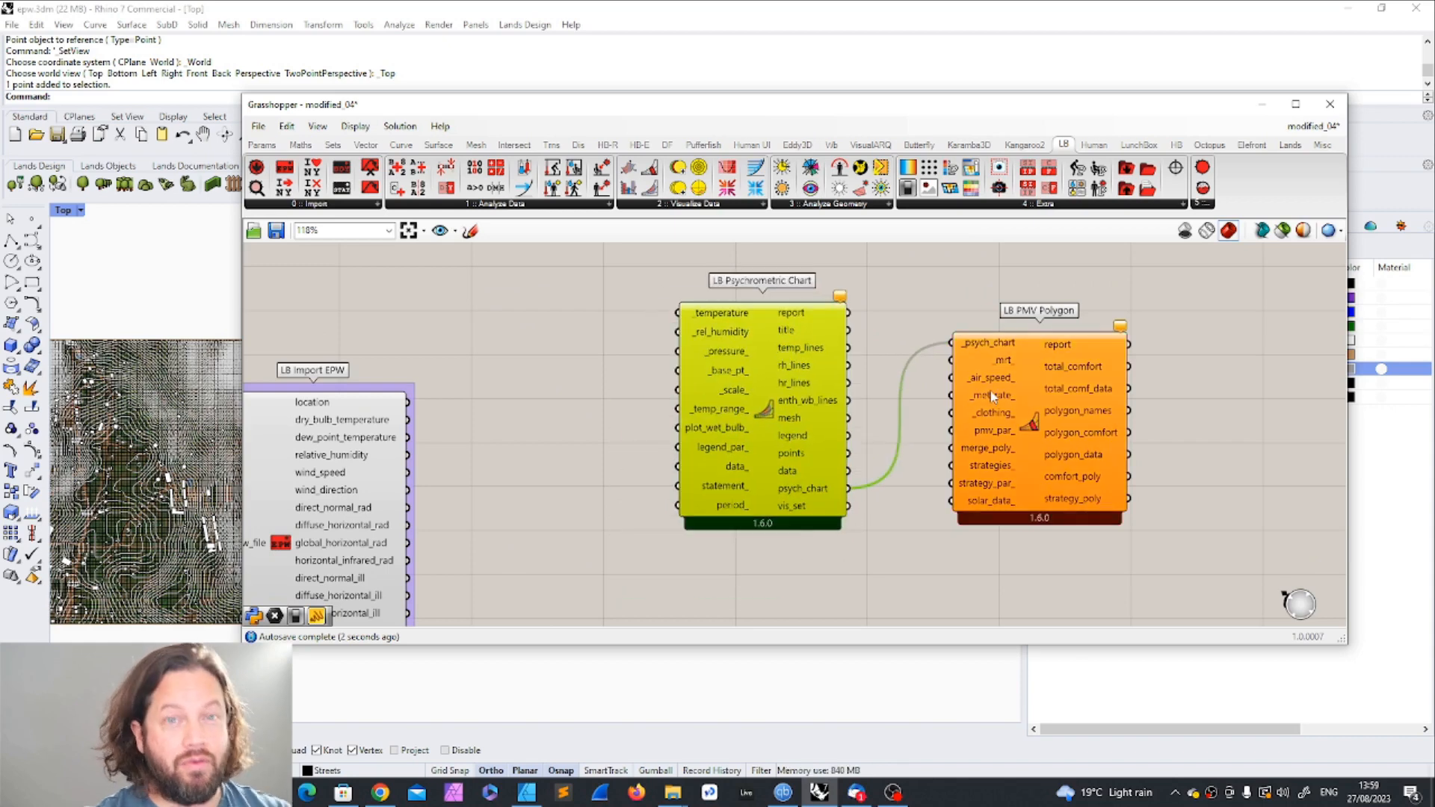
# Step: Delete the LB PMV Polygon, undo the deletion and disconnect its _psych_chart input from the psychrometric chart
pyautogui.click(1039, 396)
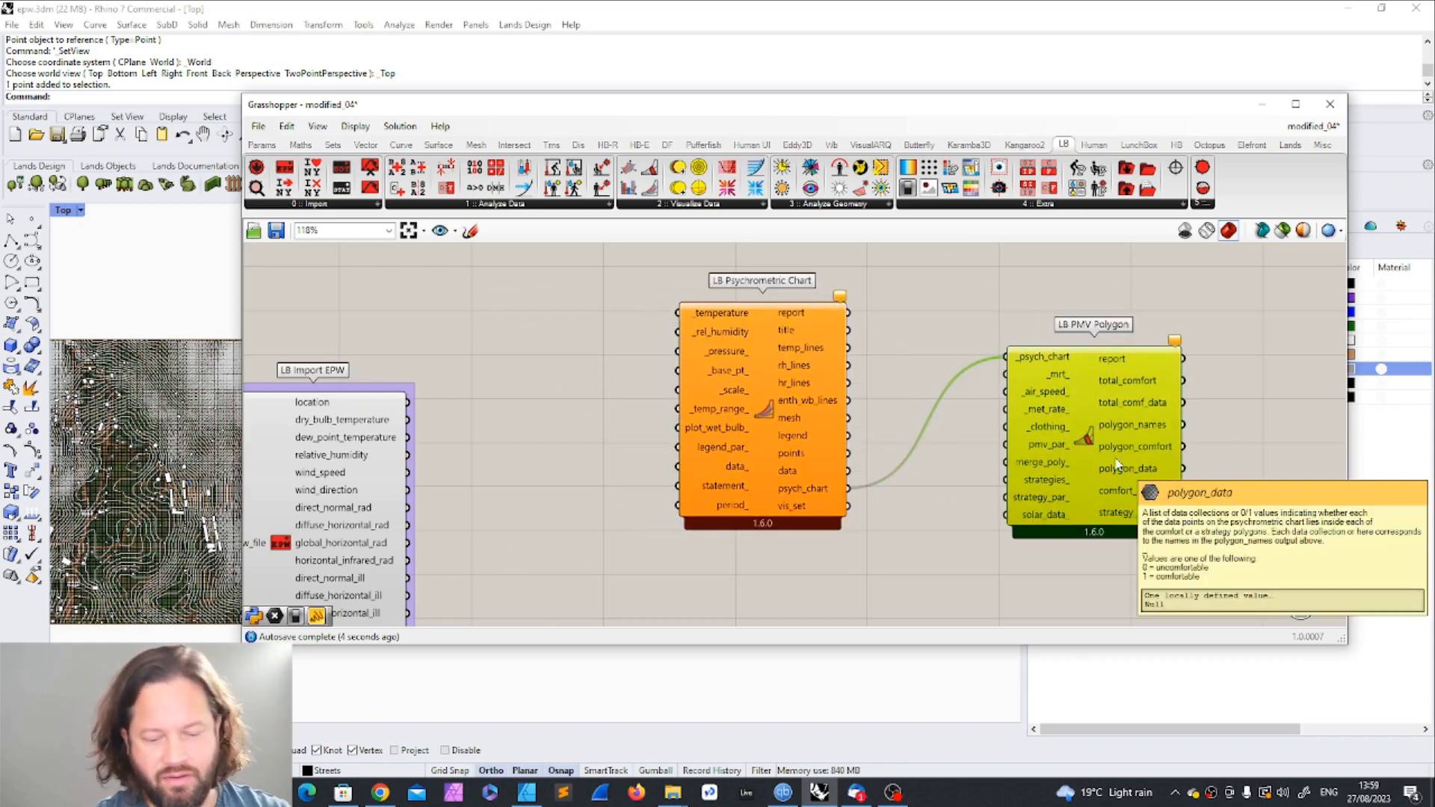
pyautogui.press('Delete')
pyautogui.hotkey('ctrl', 'z')
pyautogui.rightClick(1030, 358)
pyautogui.moveTo(1201, 423)
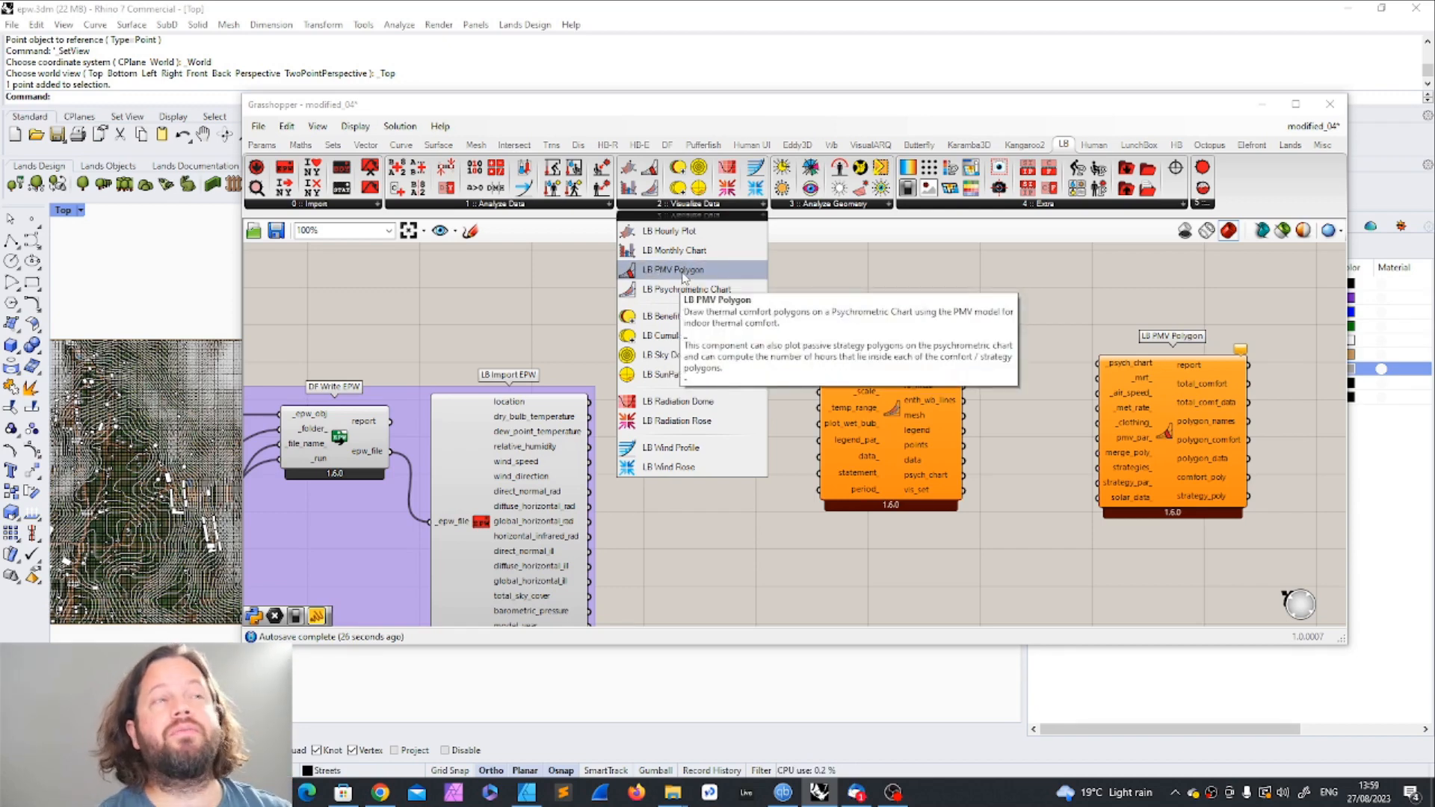
# Step: Rearrange the LB Psychrometric Chart and LB PMV Polygon with wiring space beside LB Import EPW
pyautogui.click(823, 292)
pyautogui.scroll(-2, 821, 295)
pyautogui.moveTo(860, 367); pyautogui.dragTo(788, 411)
pyautogui.scroll(3, 687, 440)
pyautogui.moveTo(846, 364); pyautogui.dragTo(854, 389)
pyautogui.scroll(-2, 765, 403)
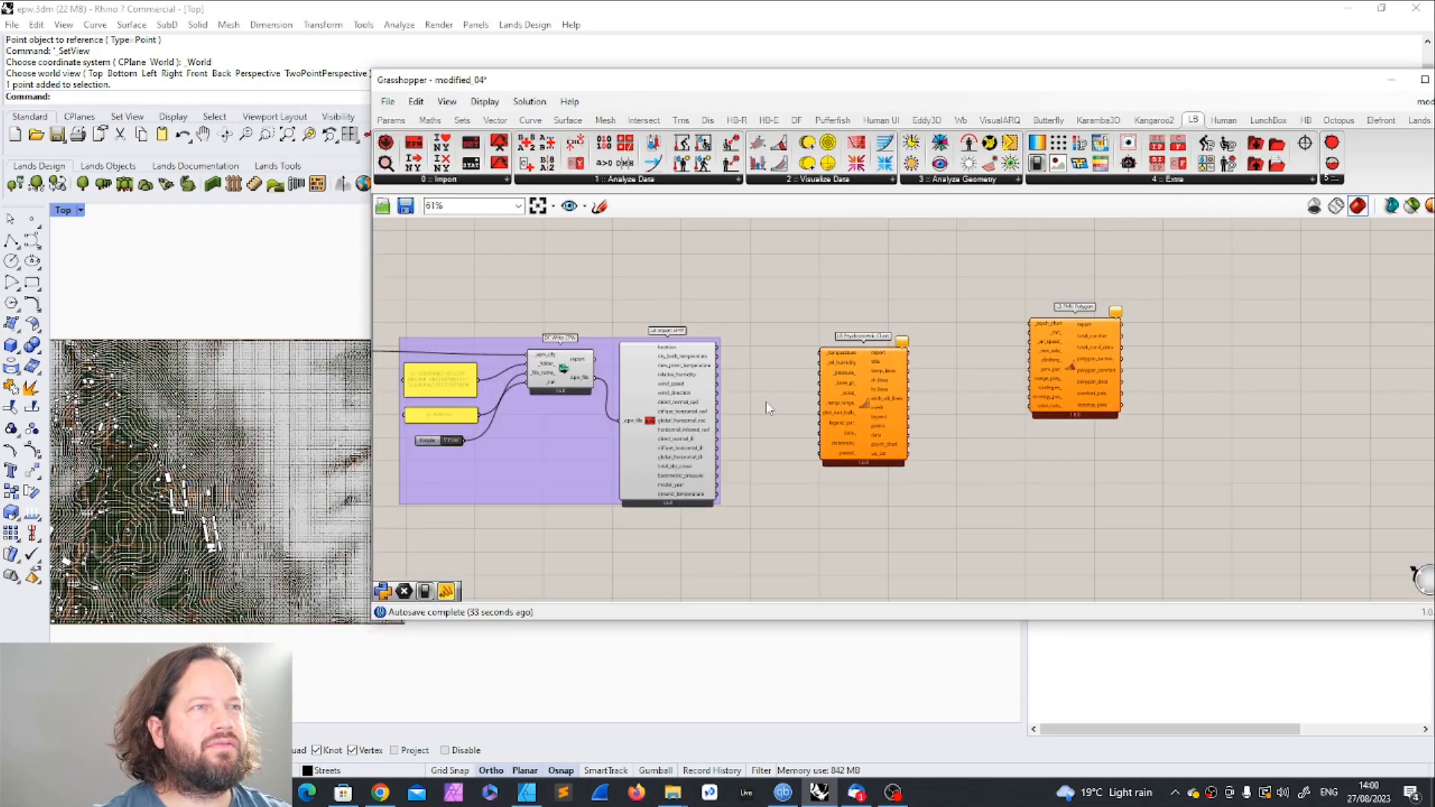
pyautogui.scroll(2, 766, 408)
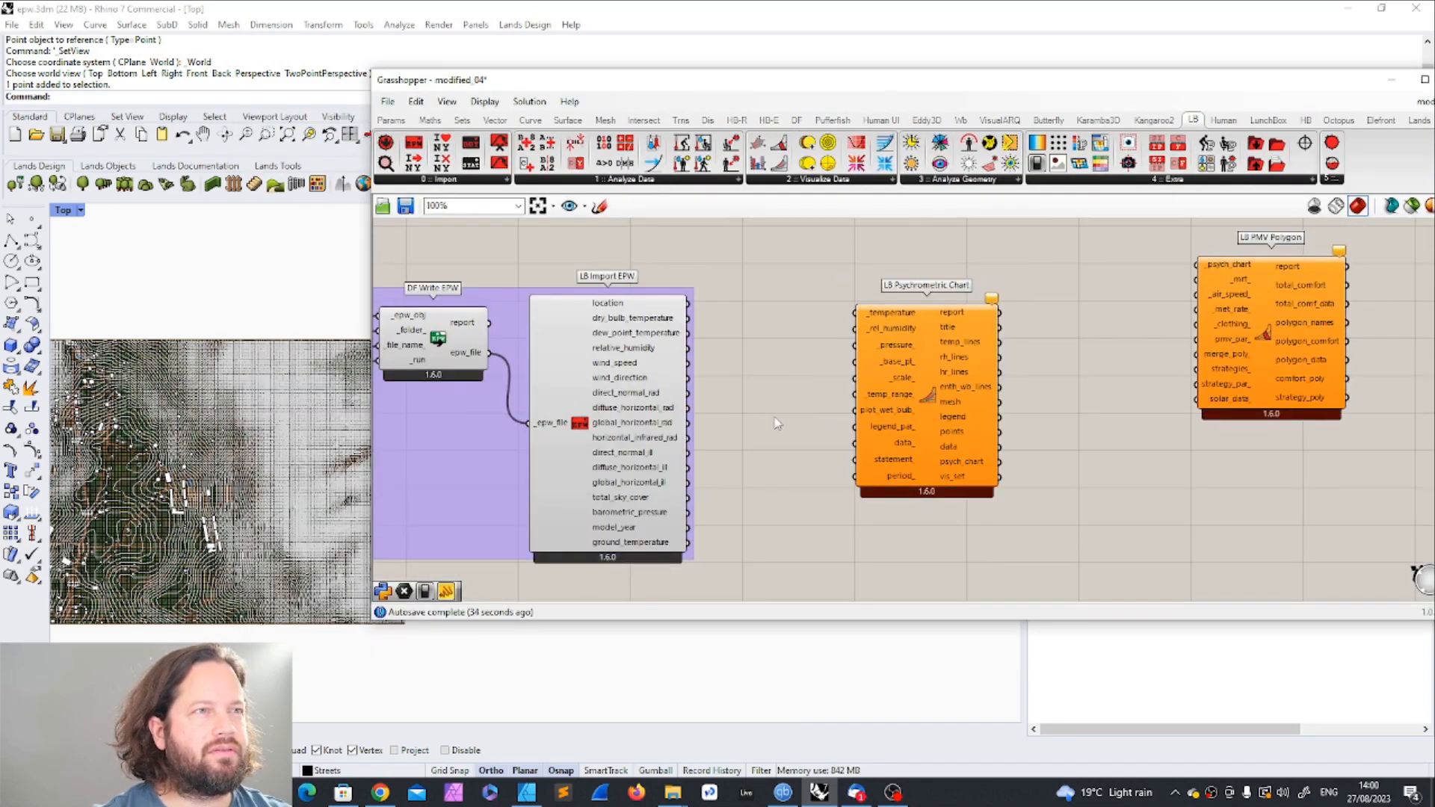
pyautogui.moveTo(921, 357); pyautogui.dragTo(956, 360)
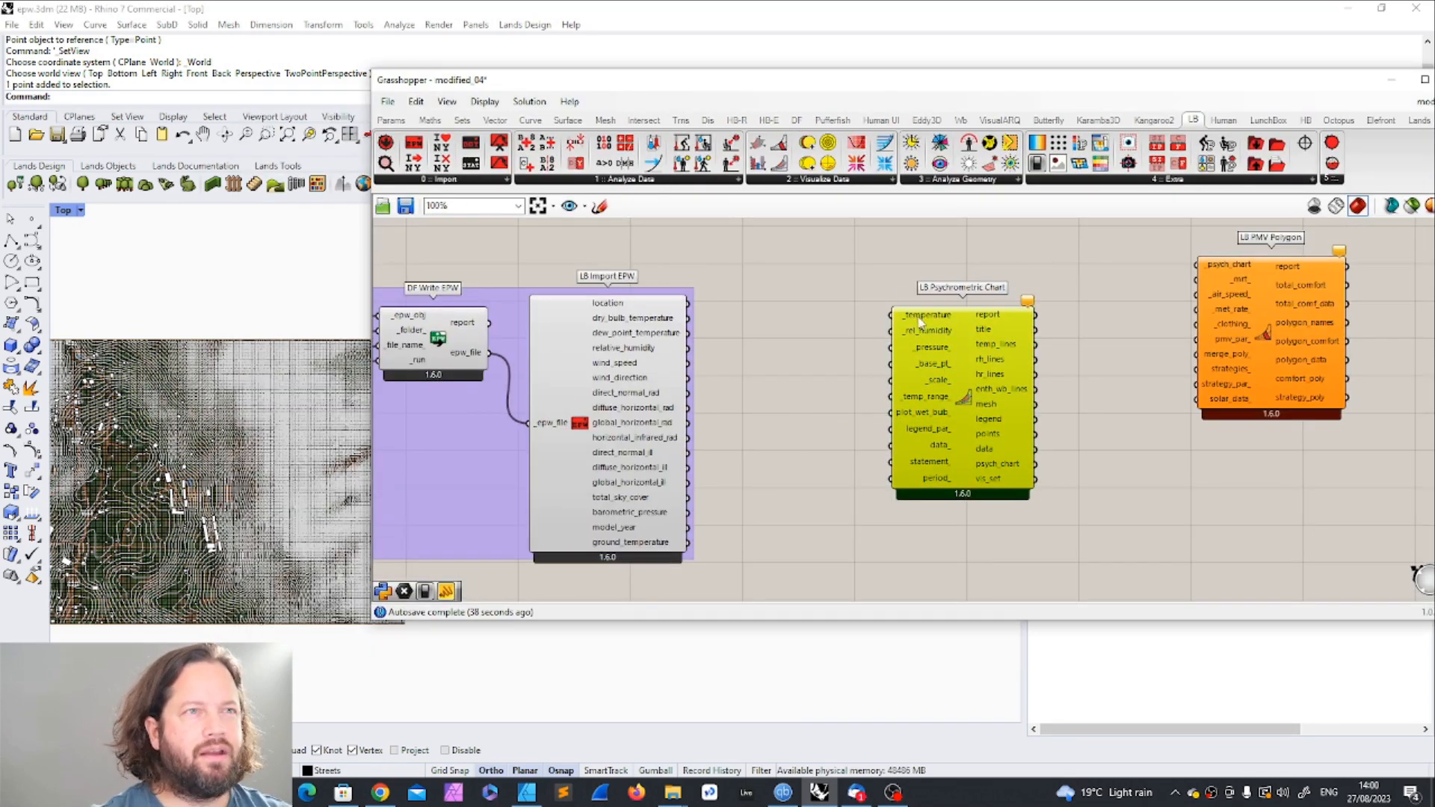
# Step: Connect the imported dry bulb temperature, relative humidity and barometric pressure to the psychrometric chart's _temperature, _rel_humidity and _pressure_ inputs
pyautogui.moveTo(644, 322)
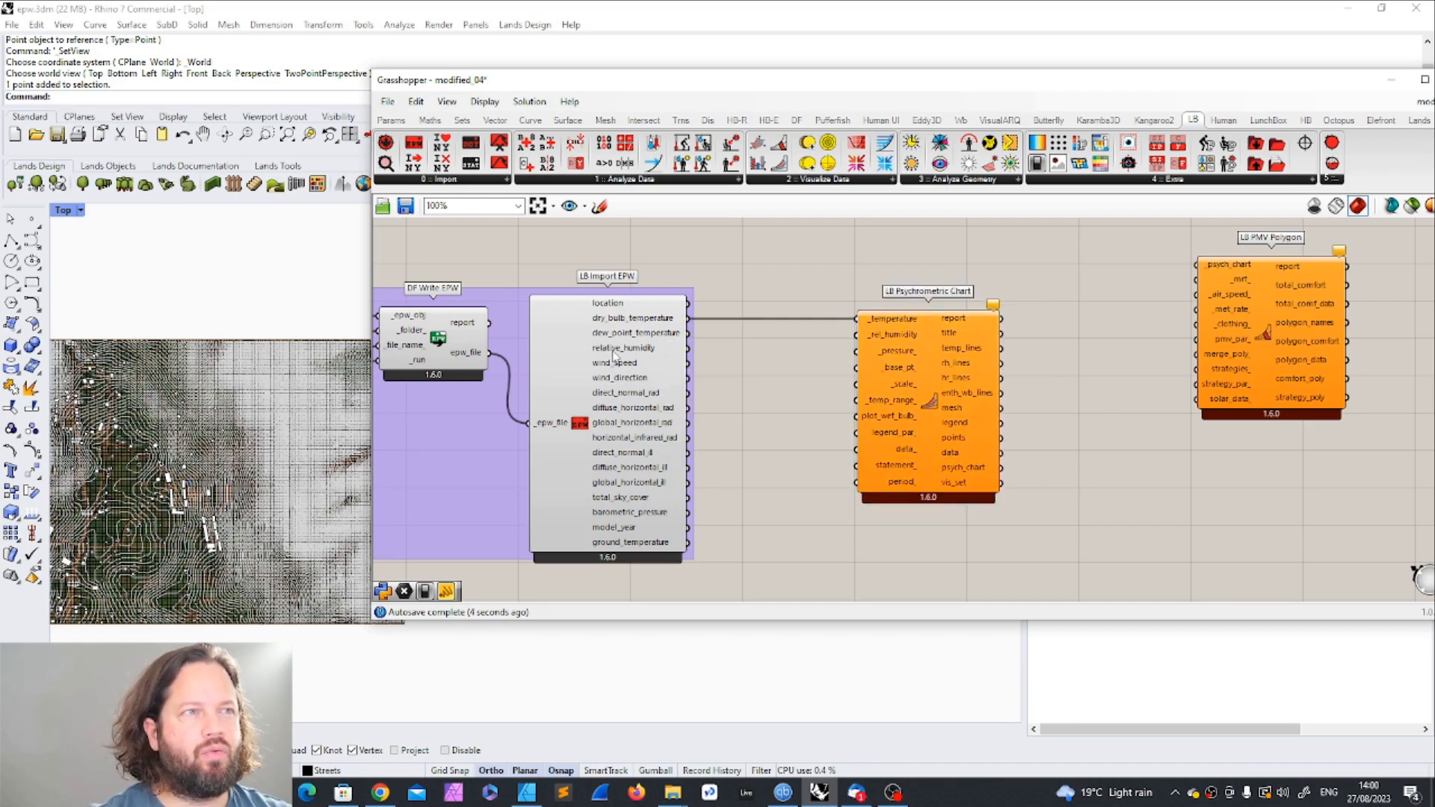
pyautogui.moveTo(694, 356); pyautogui.dragTo(857, 334)
pyautogui.moveTo(689, 512); pyautogui.dragTo(857, 350)
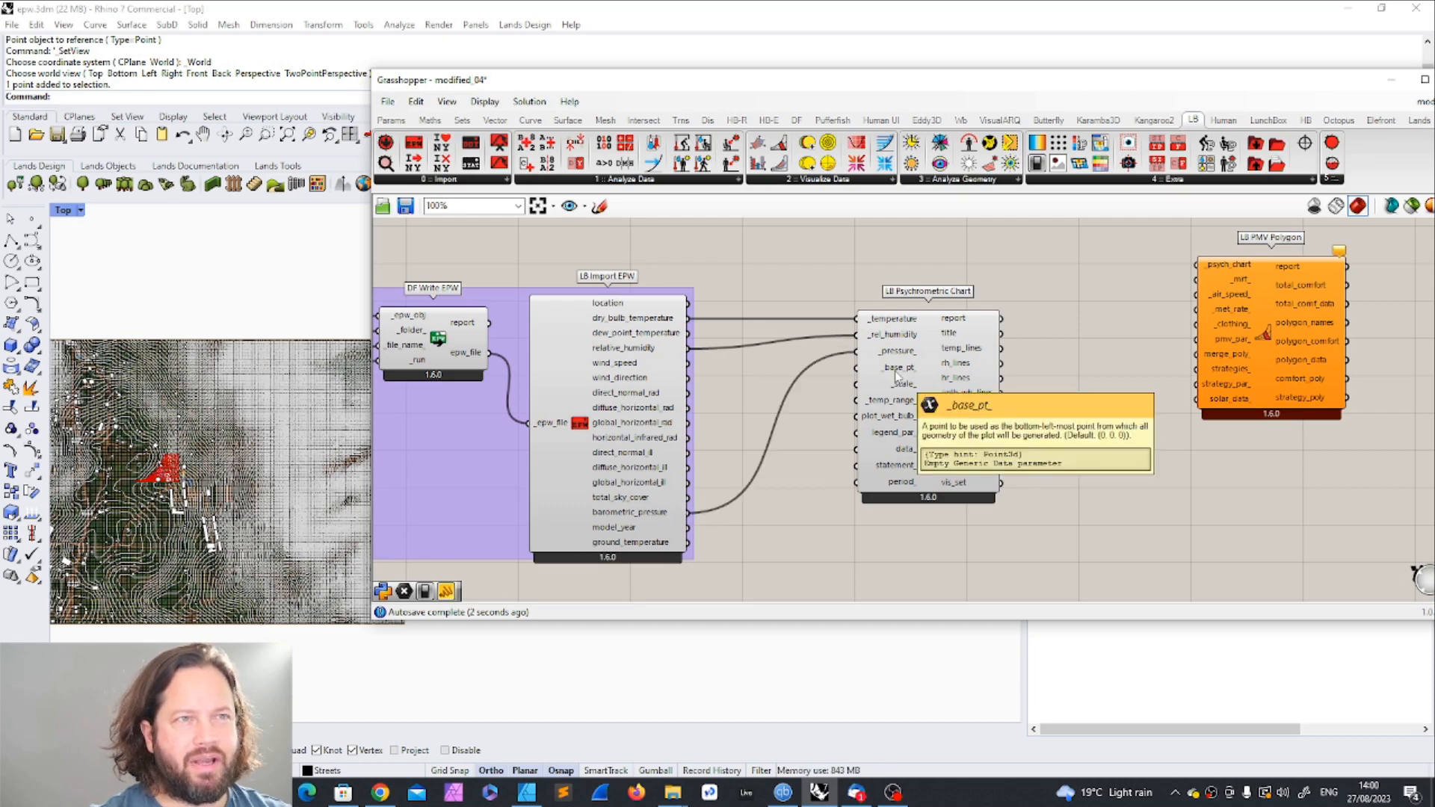
# Step: Move the Grasshopper window aside and view the terrain and reference point in the Rhino Top viewport
pyautogui.moveTo(670, 86); pyautogui.dragTo(936, 96)
pyautogui.scroll(2, 166, 488)
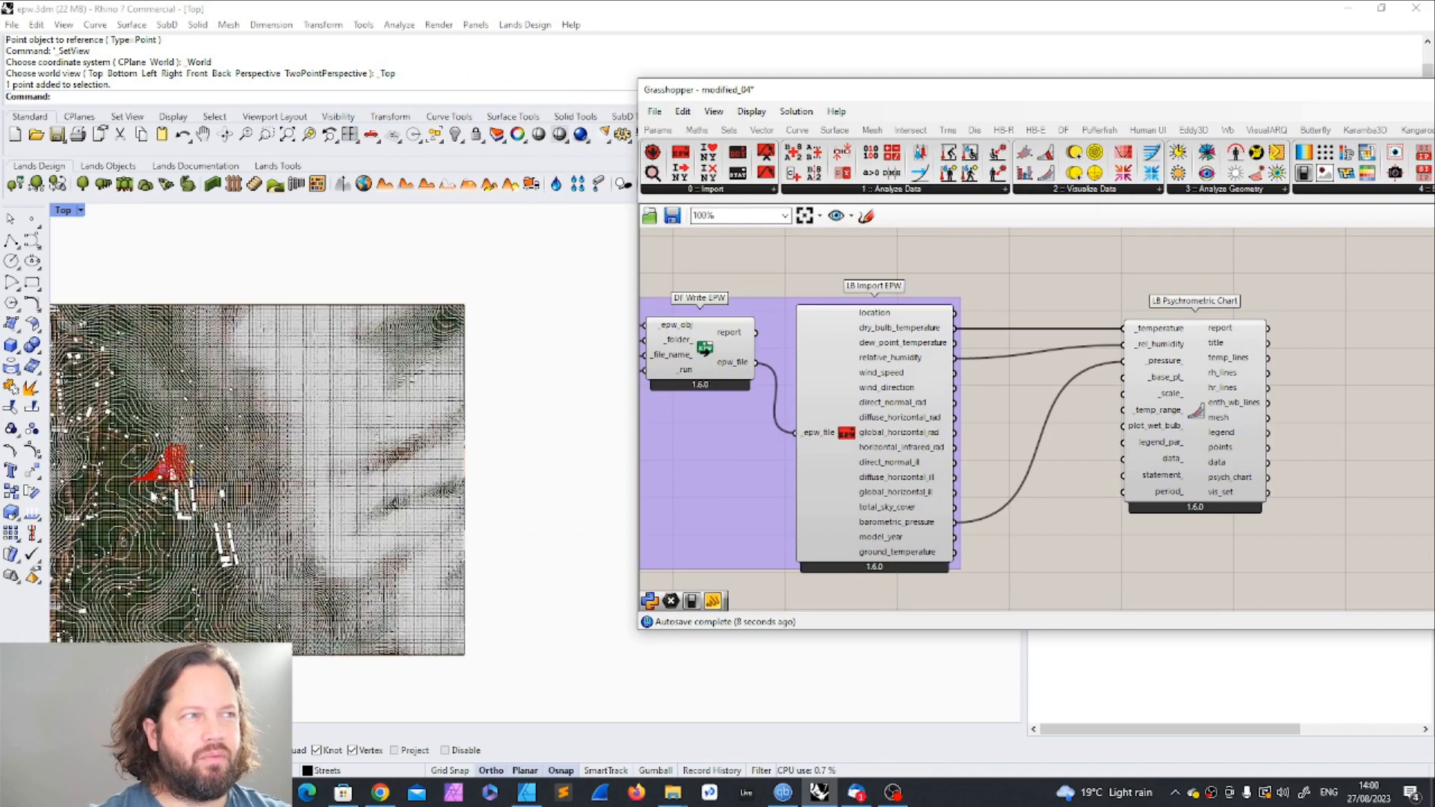
pyautogui.scroll(-4, 166, 490)
pyautogui.scroll(1, 403, 469)
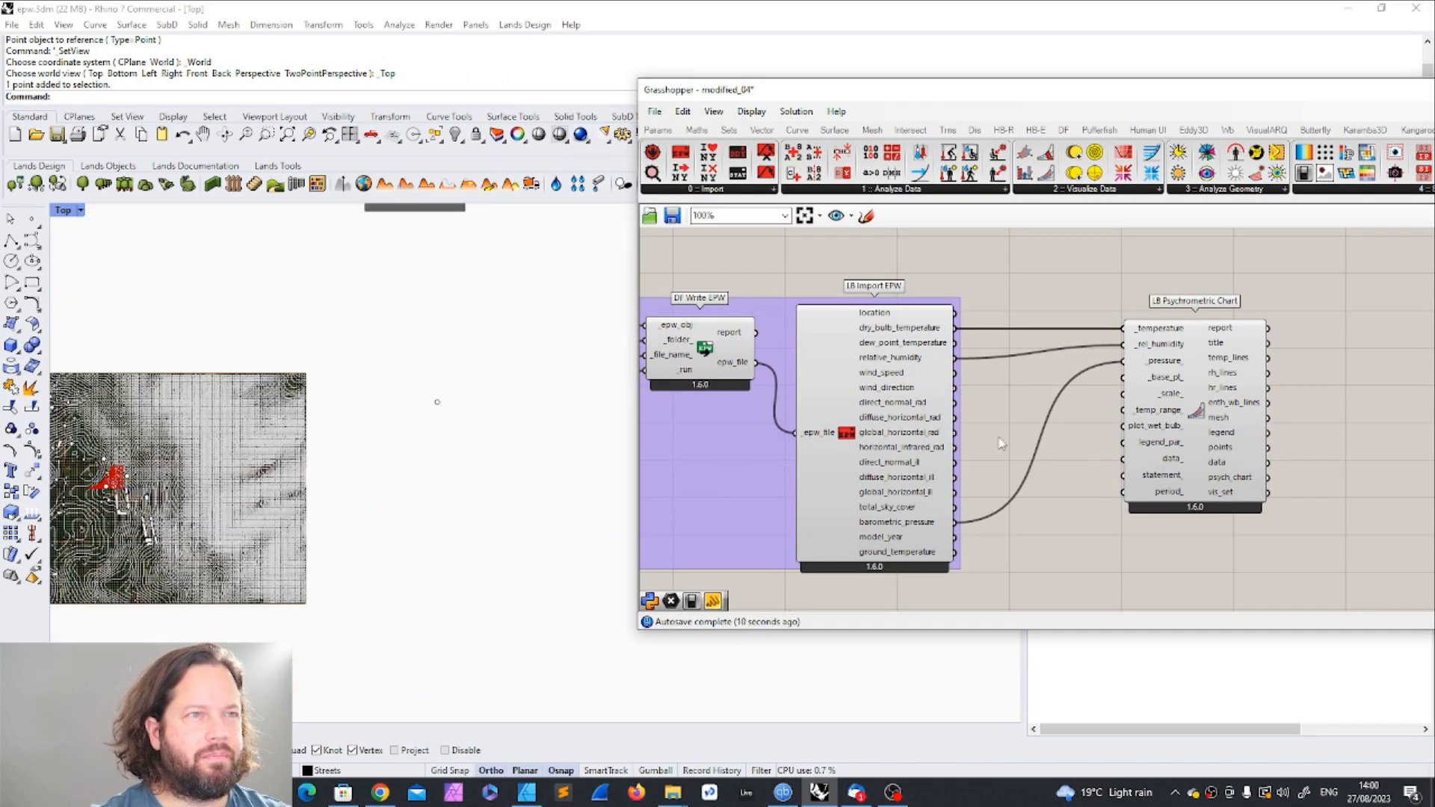
# Step: Trace the barometric pressure data back through the definition to the _atmos_pressure_ input of the EPW-building component
pyautogui.moveTo(903, 523)
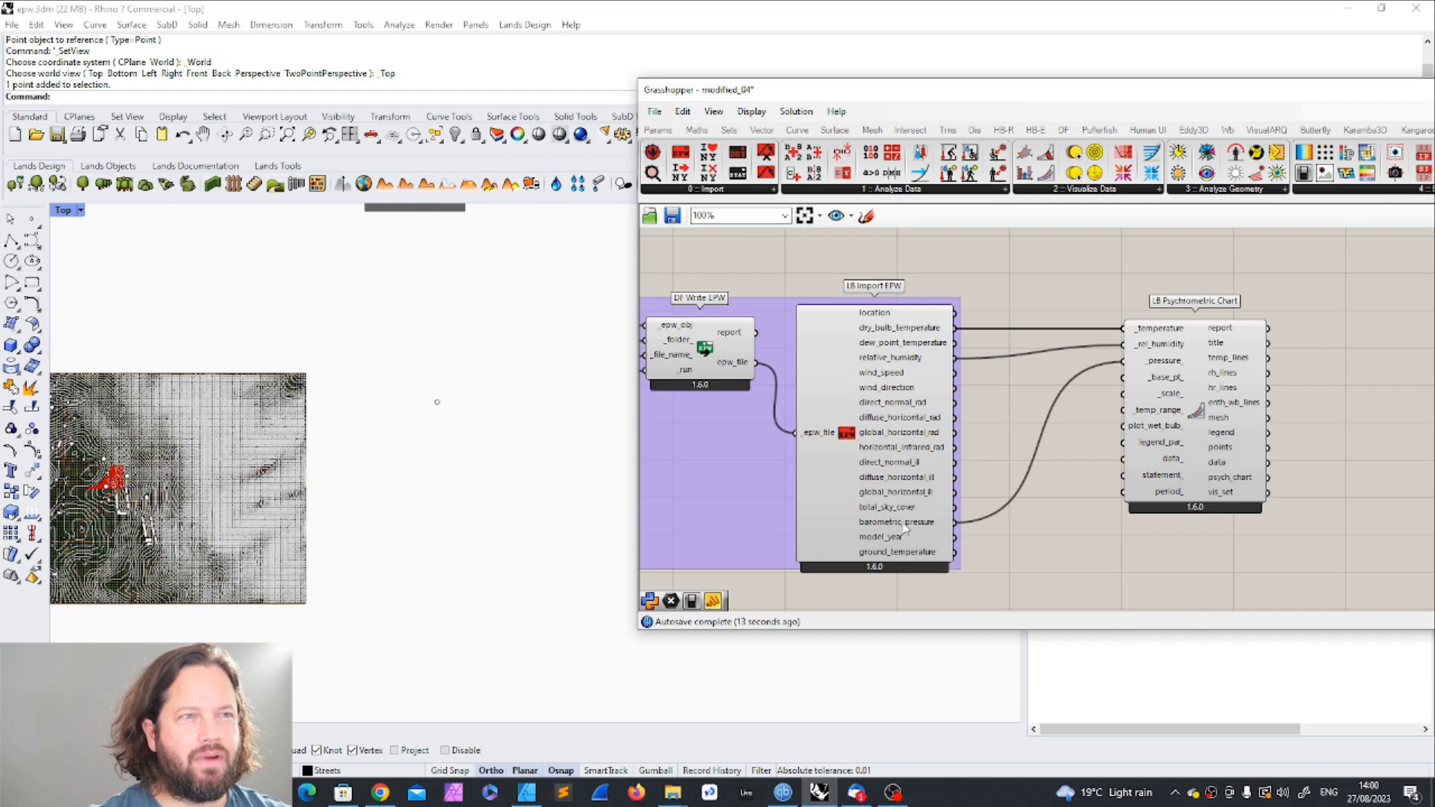
pyautogui.scroll(-8, 794, 395)
pyautogui.scroll(8, 1077, 486)
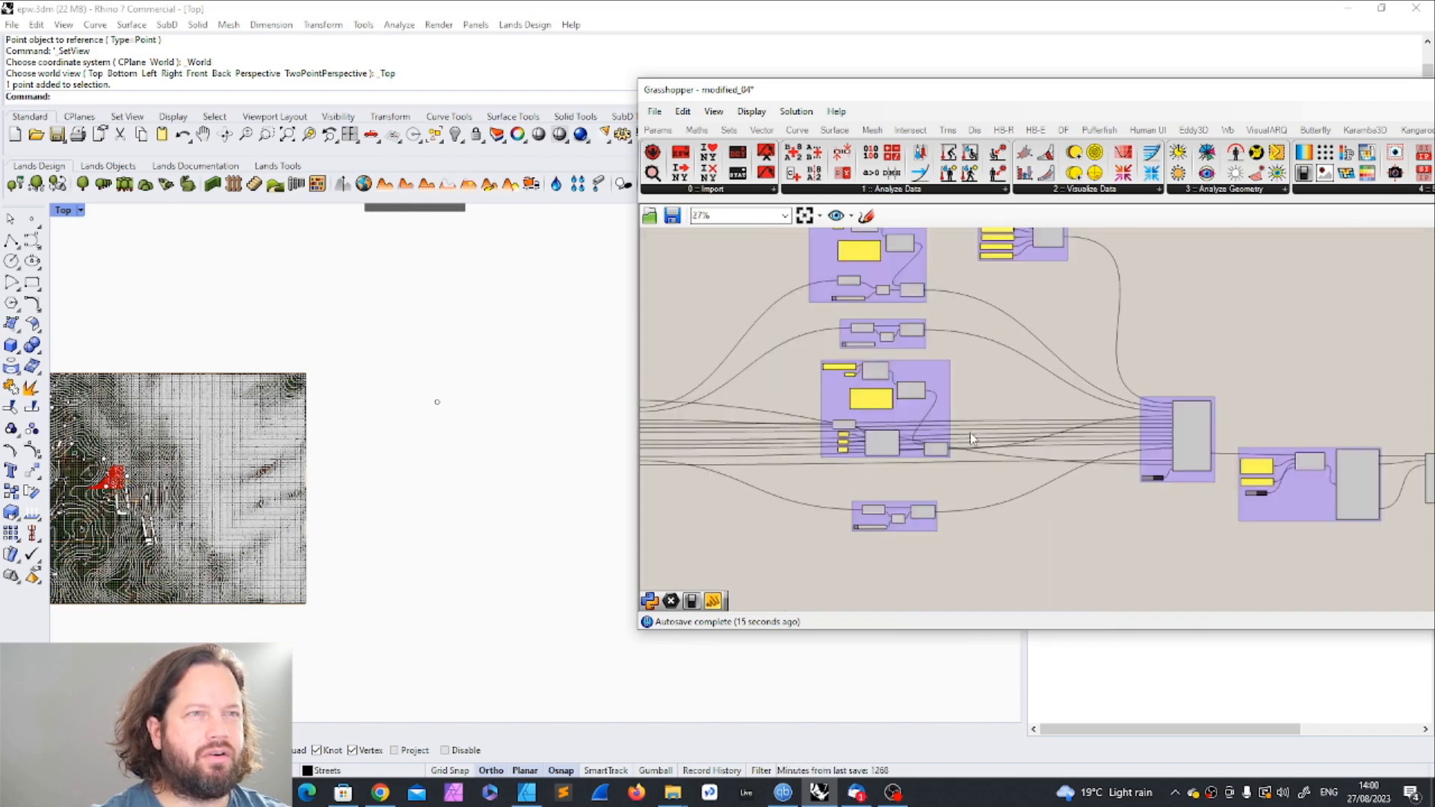
pyautogui.scroll(2, 1202, 475)
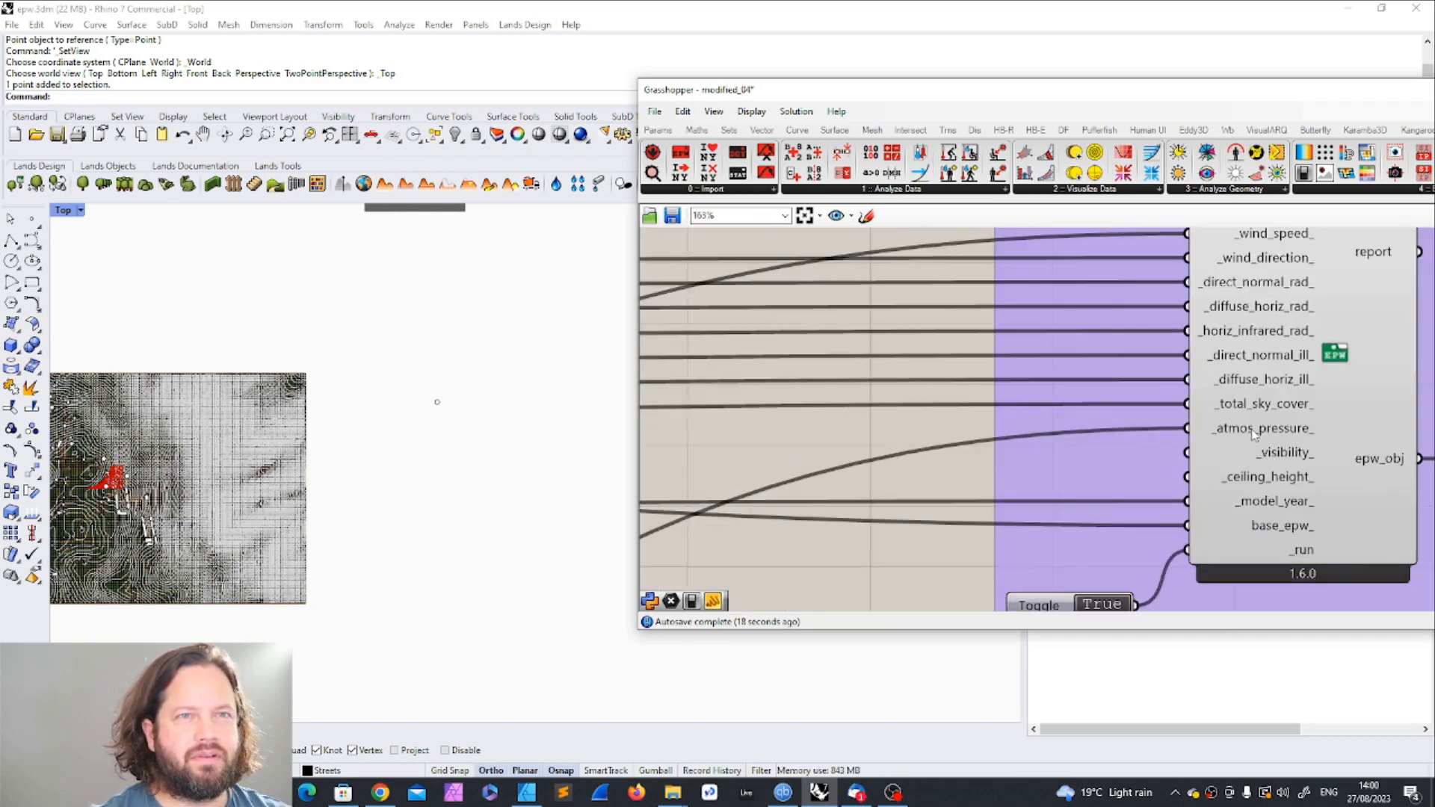
pyautogui.scroll(-8, 1047, 479)
pyautogui.scroll(5, 818, 539)
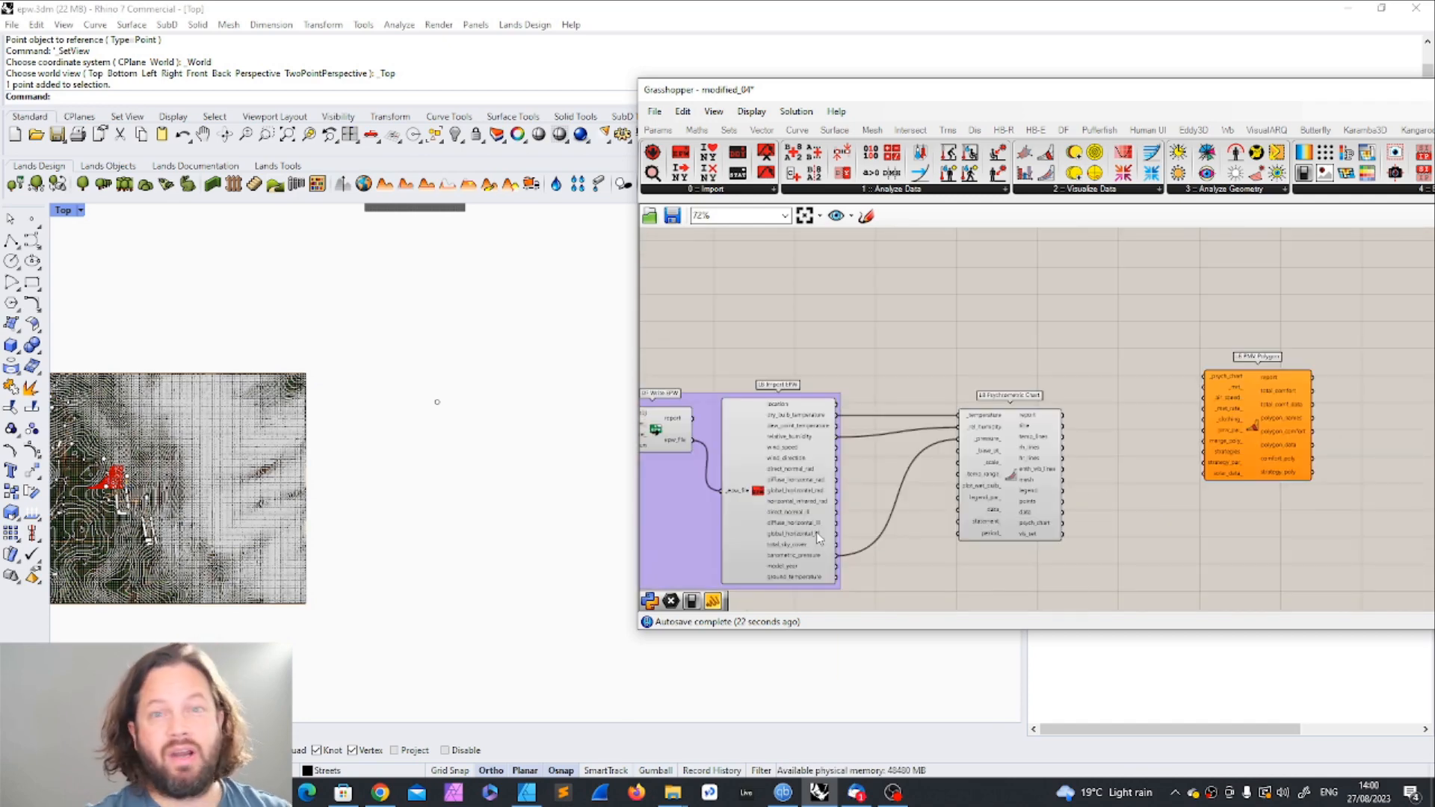
pyautogui.moveTo(817, 535)
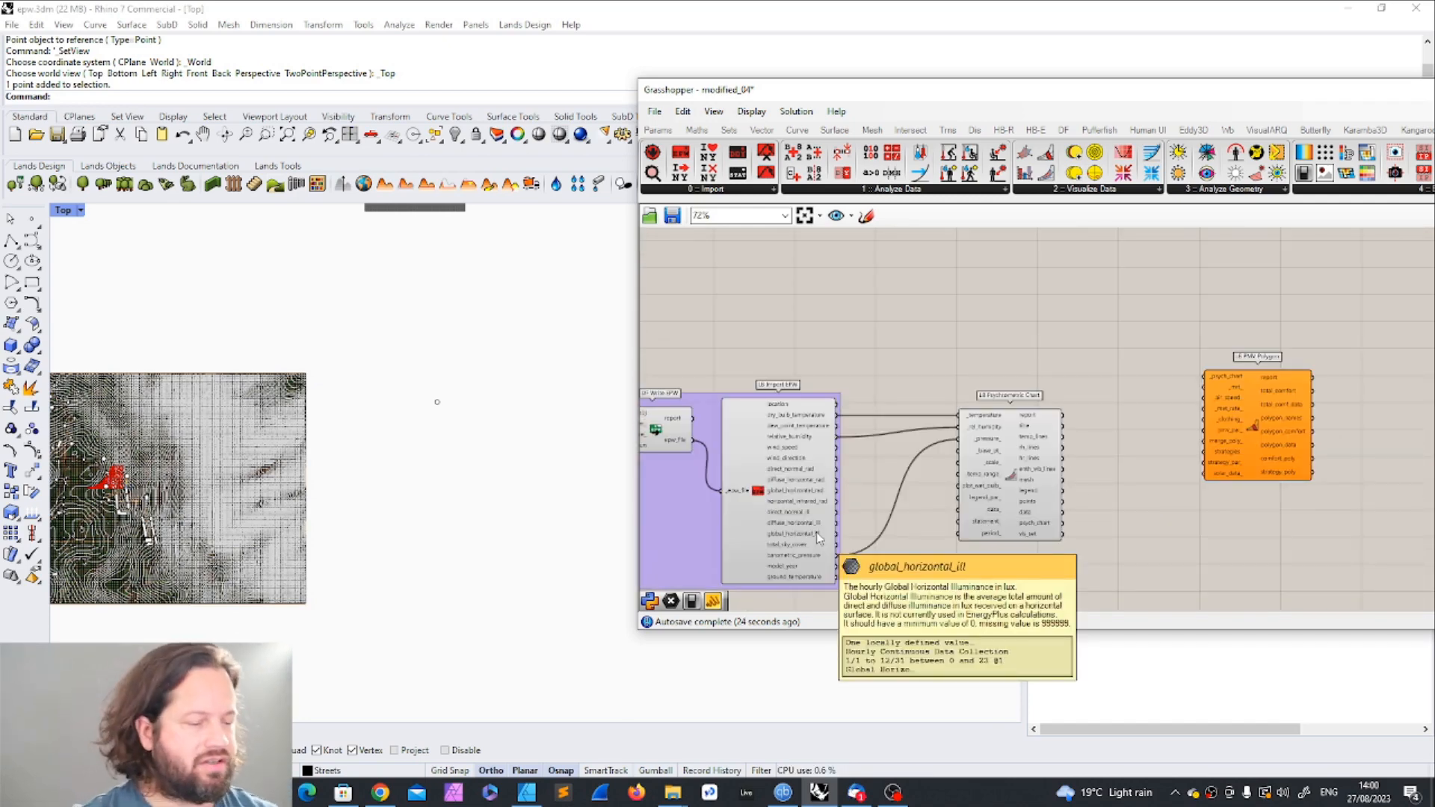
# Step: Move the LB Import EPW component up and shift the LB Psychrometric Chart slightly farther from it
pyautogui.moveTo(794, 435); pyautogui.dragTo(793, 385)
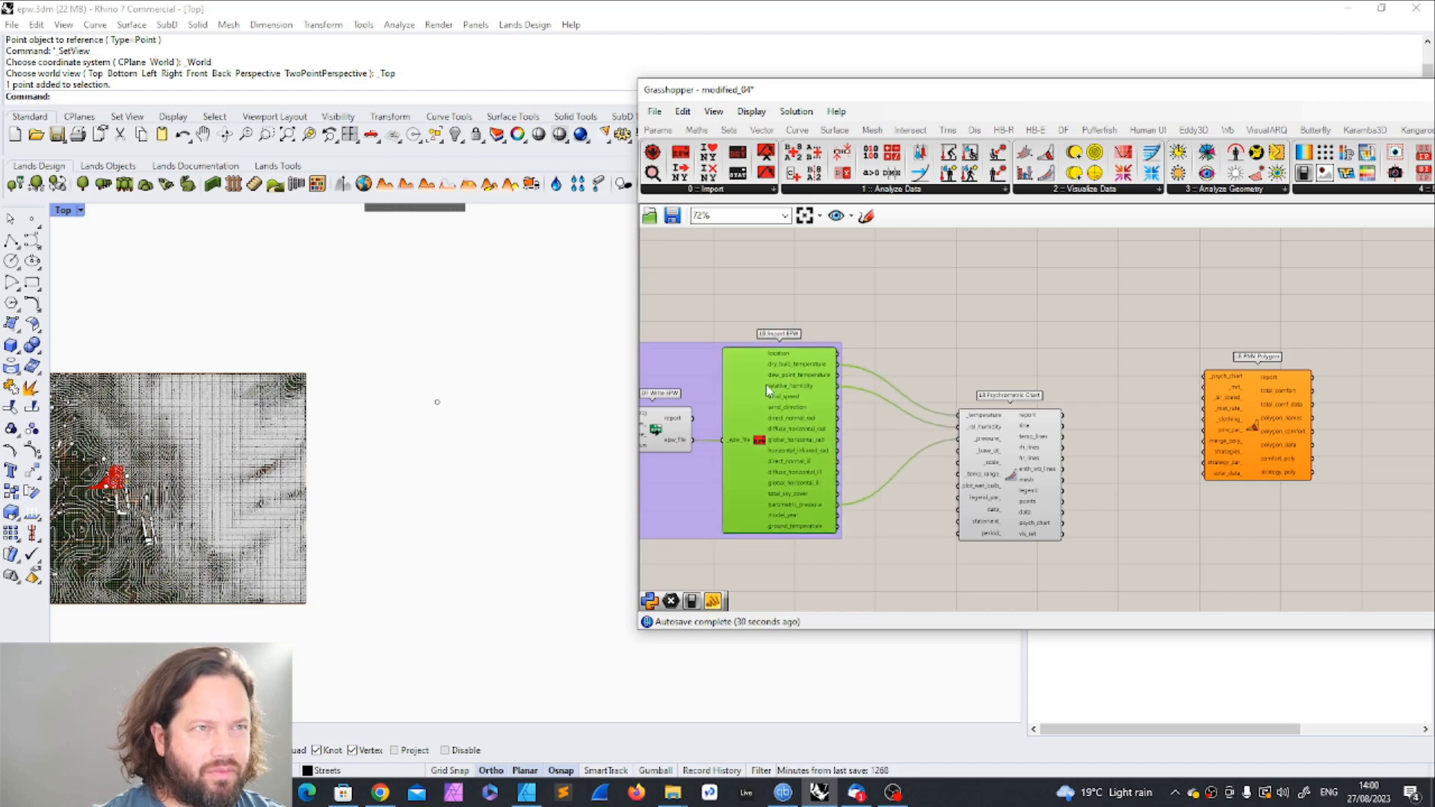
pyautogui.moveTo(1011, 439); pyautogui.dragTo(1039, 440)
pyautogui.click(966, 379)
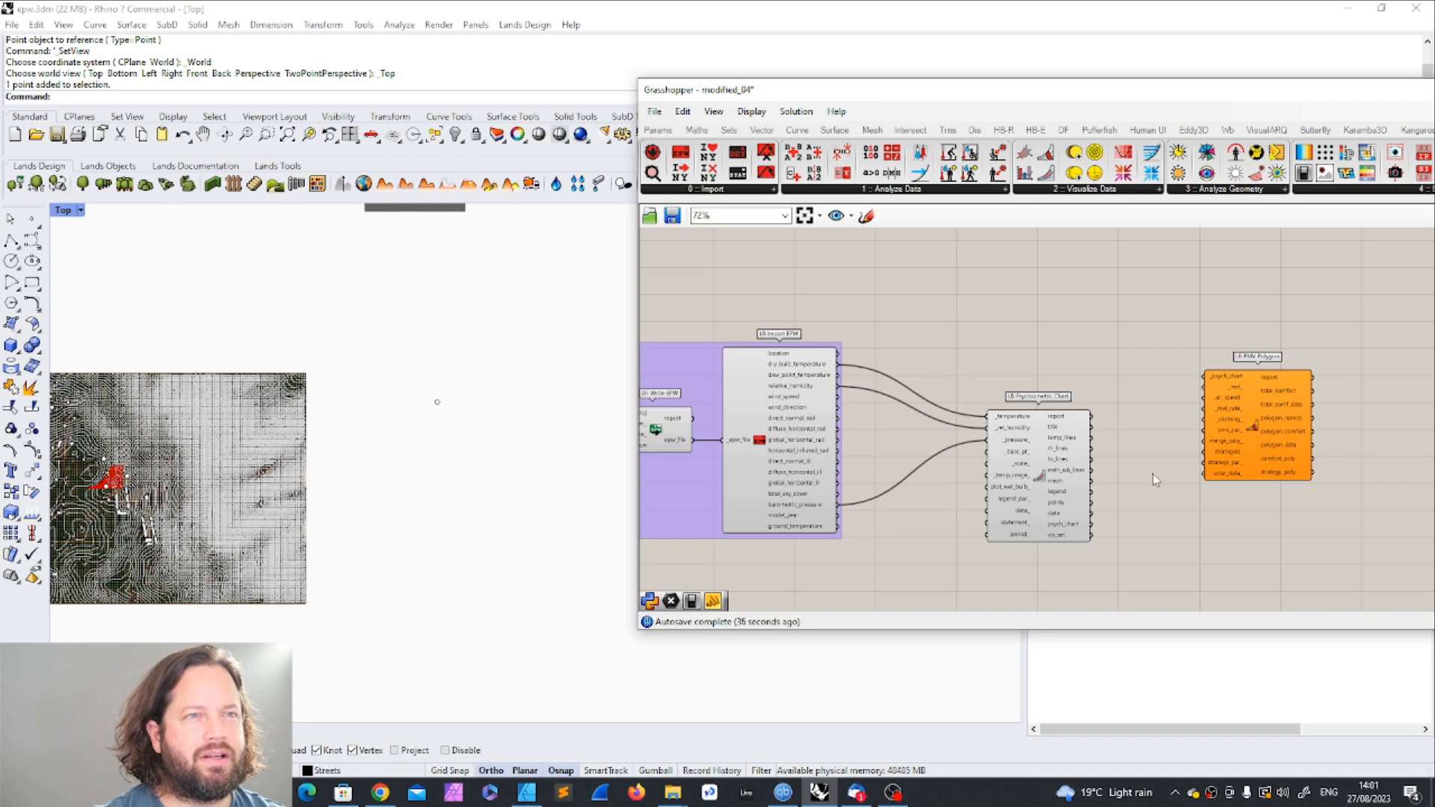
# Step: Examine the psychrometric chart's _base_pt_ input and locate the reference point beside the terrain in the Rhino Top viewport
pyautogui.scroll(2, 1054, 420)
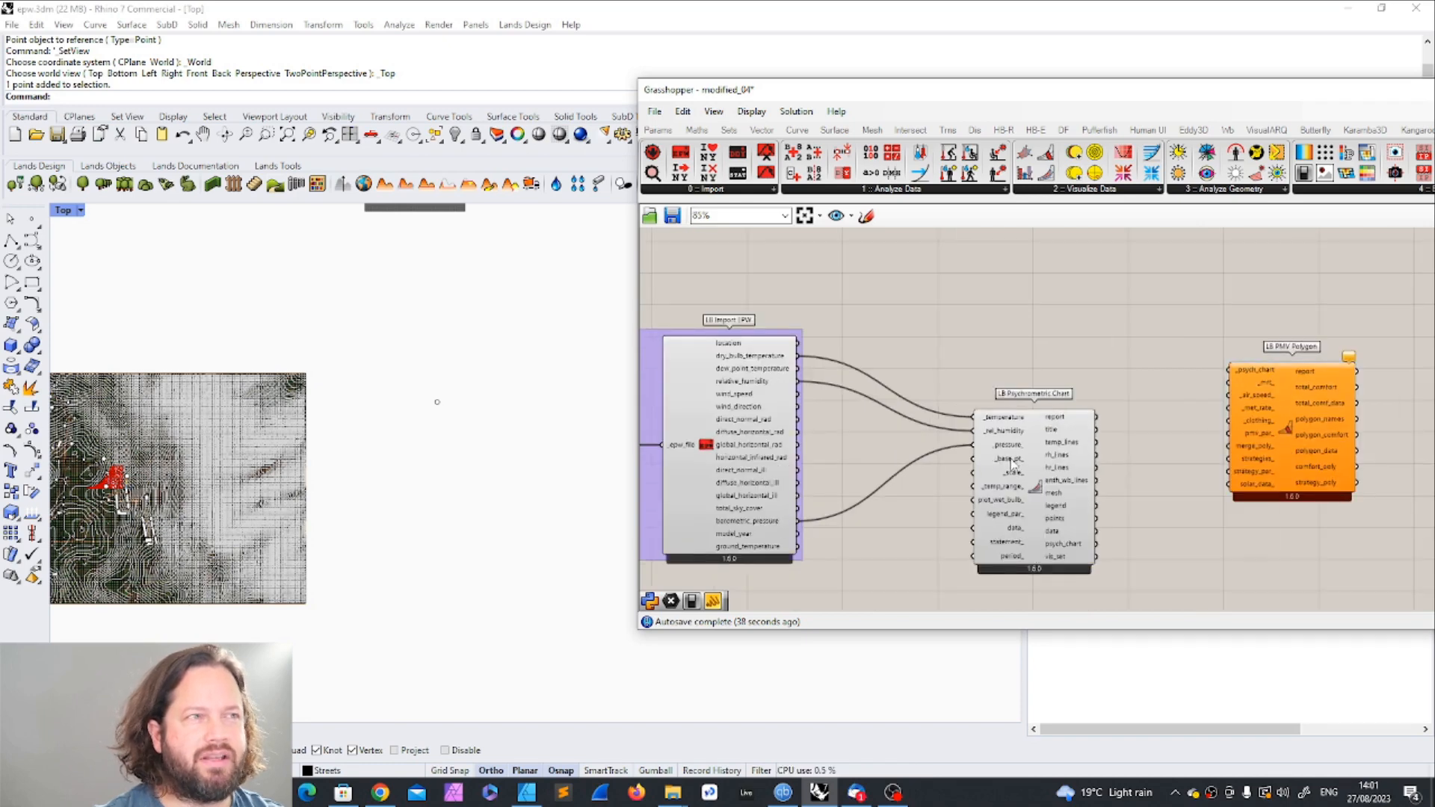
pyautogui.scroll(-4, 450, 416)
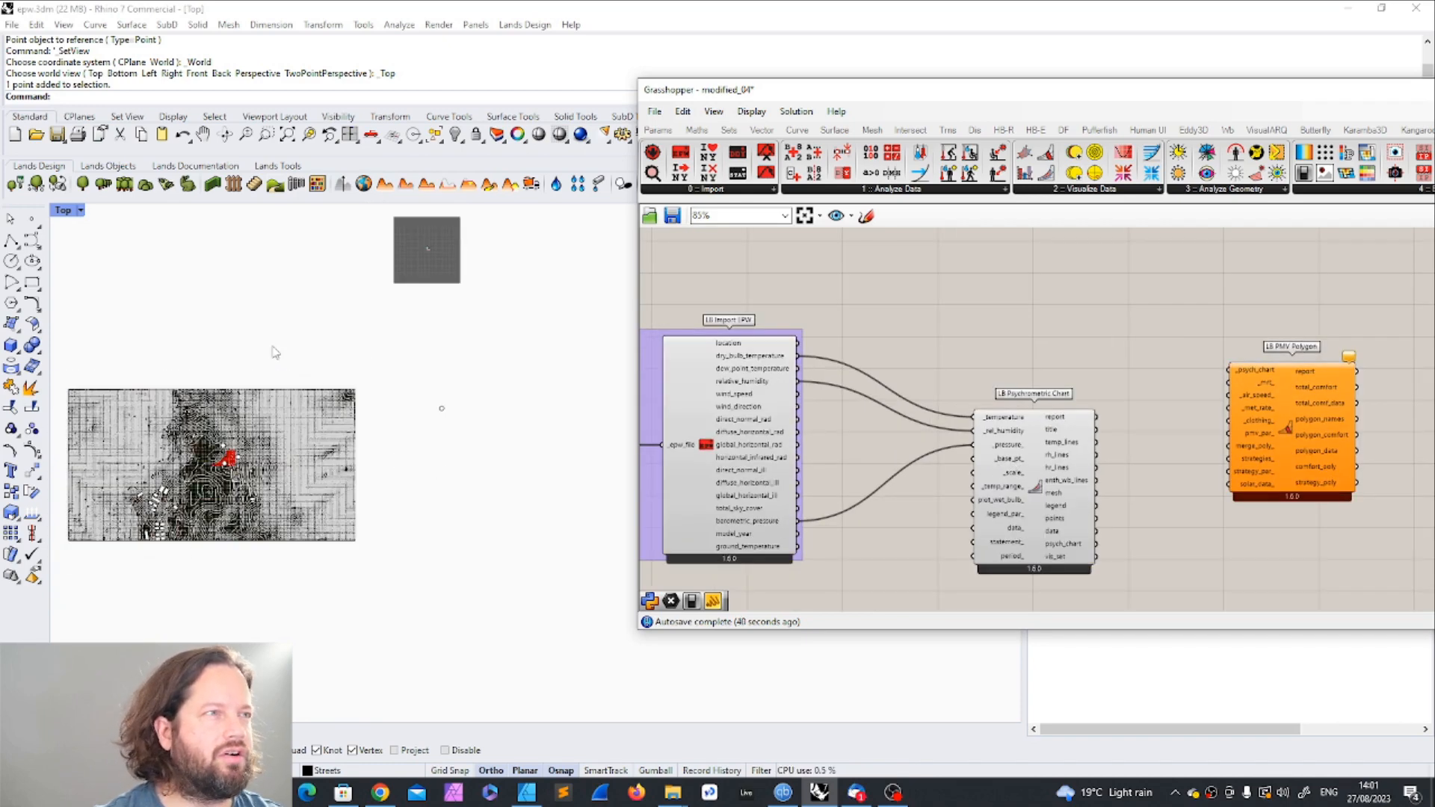
pyautogui.scroll(-2, 509, 462)
pyautogui.scroll(8, 243, 464)
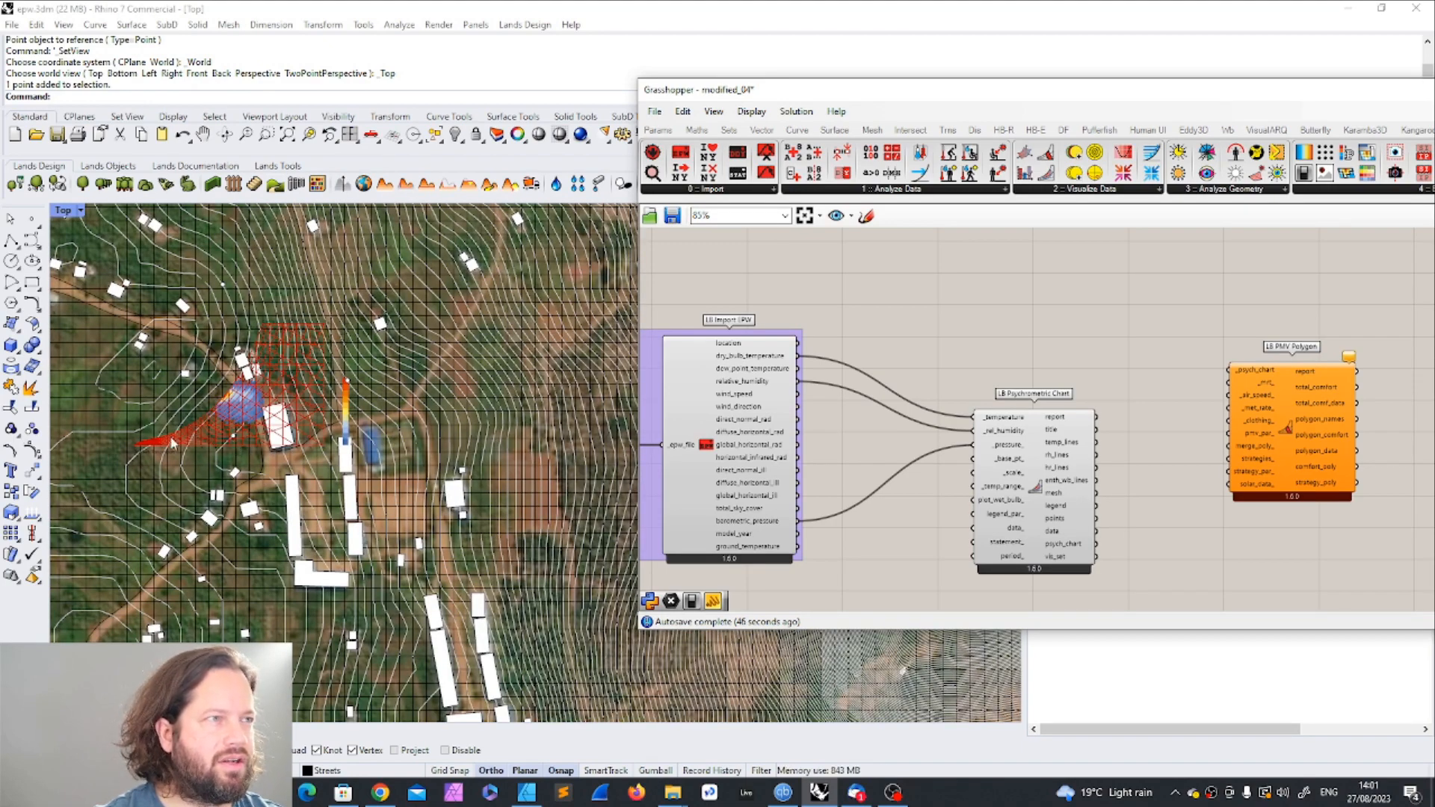
pyautogui.scroll(-8, 224, 452)
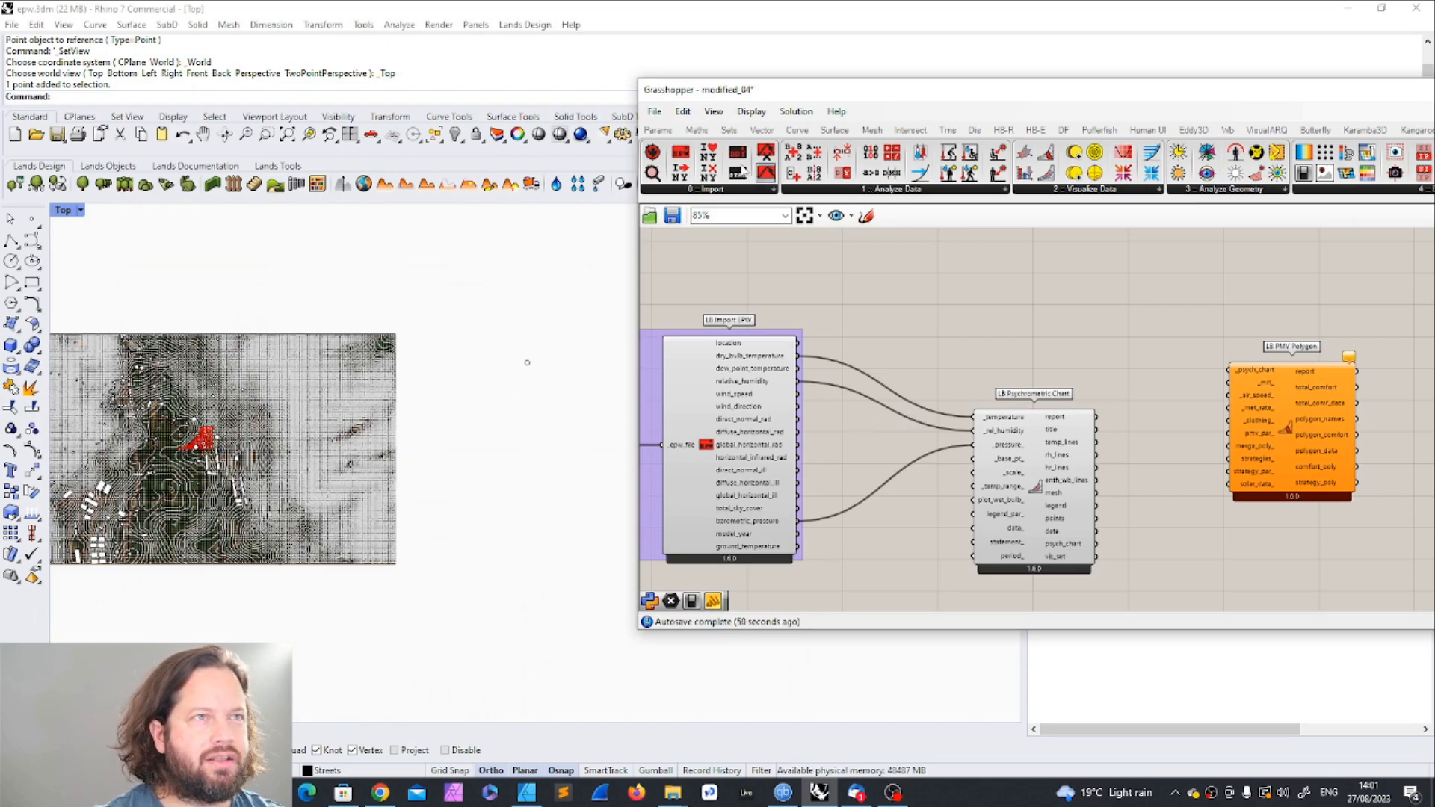
# Step: Add a Point parameter beside the LB Psychrometric Chart component and shift the chart component slightly
pyautogui.click(658, 130)
pyautogui.moveTo(655, 153); pyautogui.dragTo(908, 497)
pyautogui.moveTo(1056, 486); pyautogui.dragTo(1037, 484)
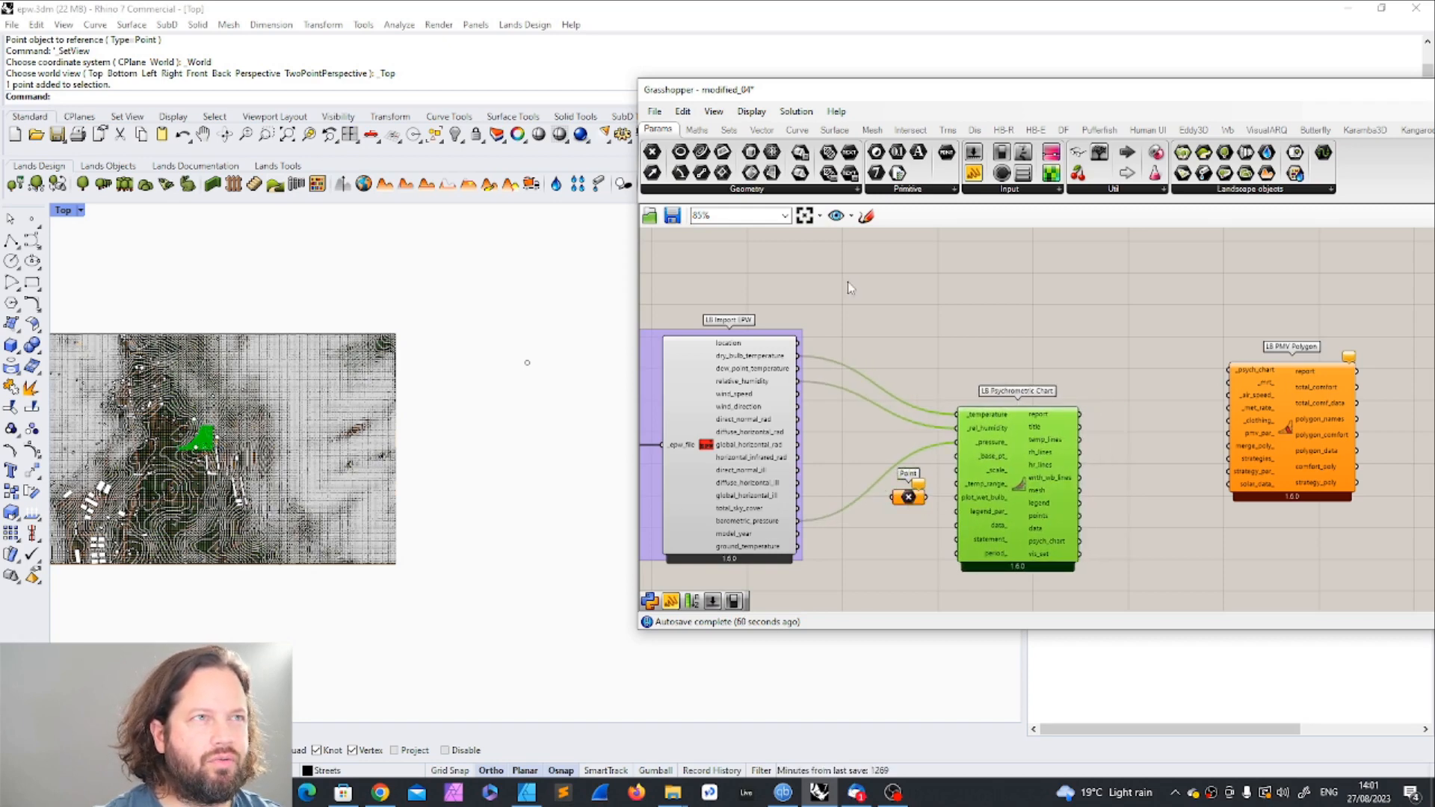
pyautogui.click(908, 497)
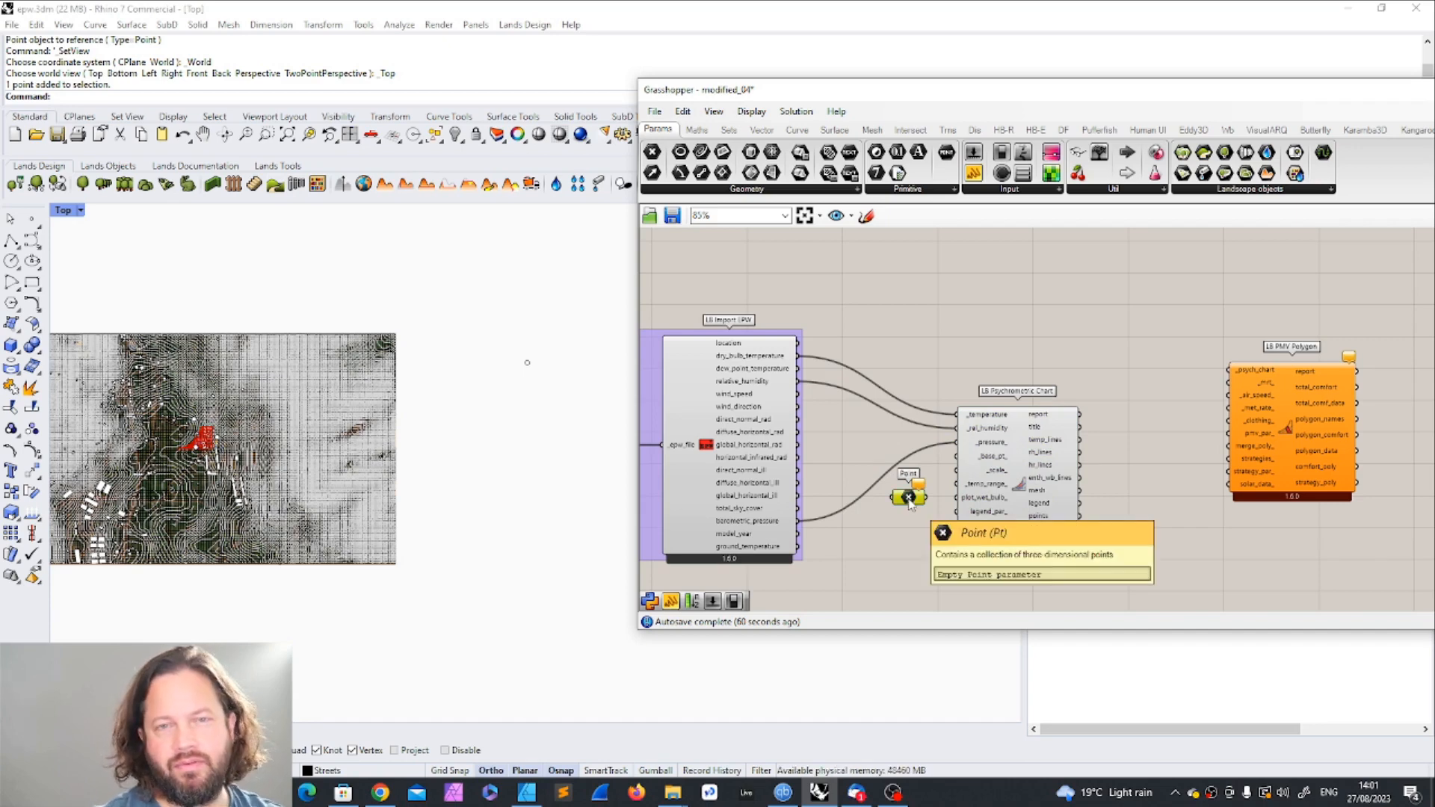
pyautogui.click(530, 368)
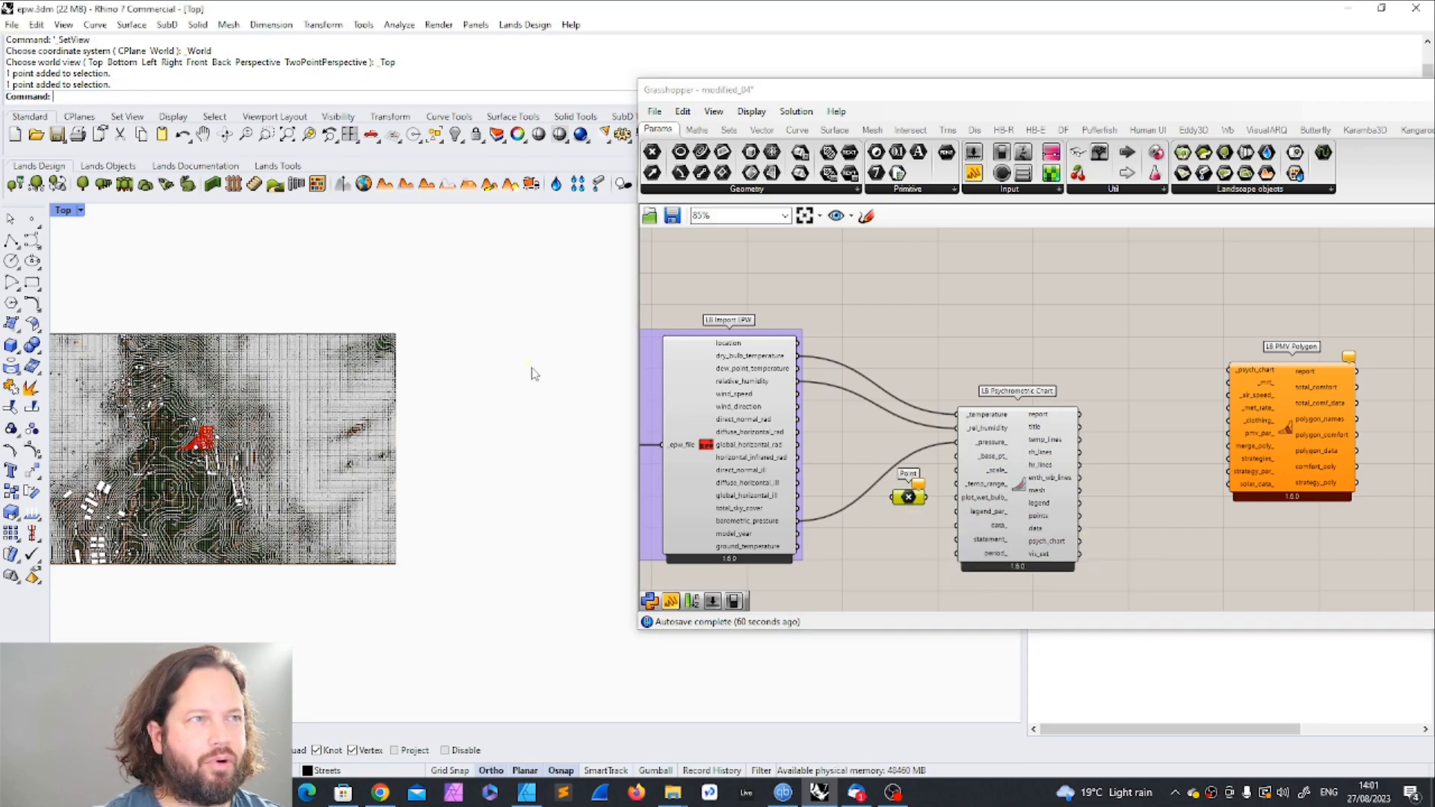
# Step: Reference the Rhino point beside the terrain in the Point parameter and connect it to the chart's _base_pt_ input
pyautogui.rightClick(906, 499)
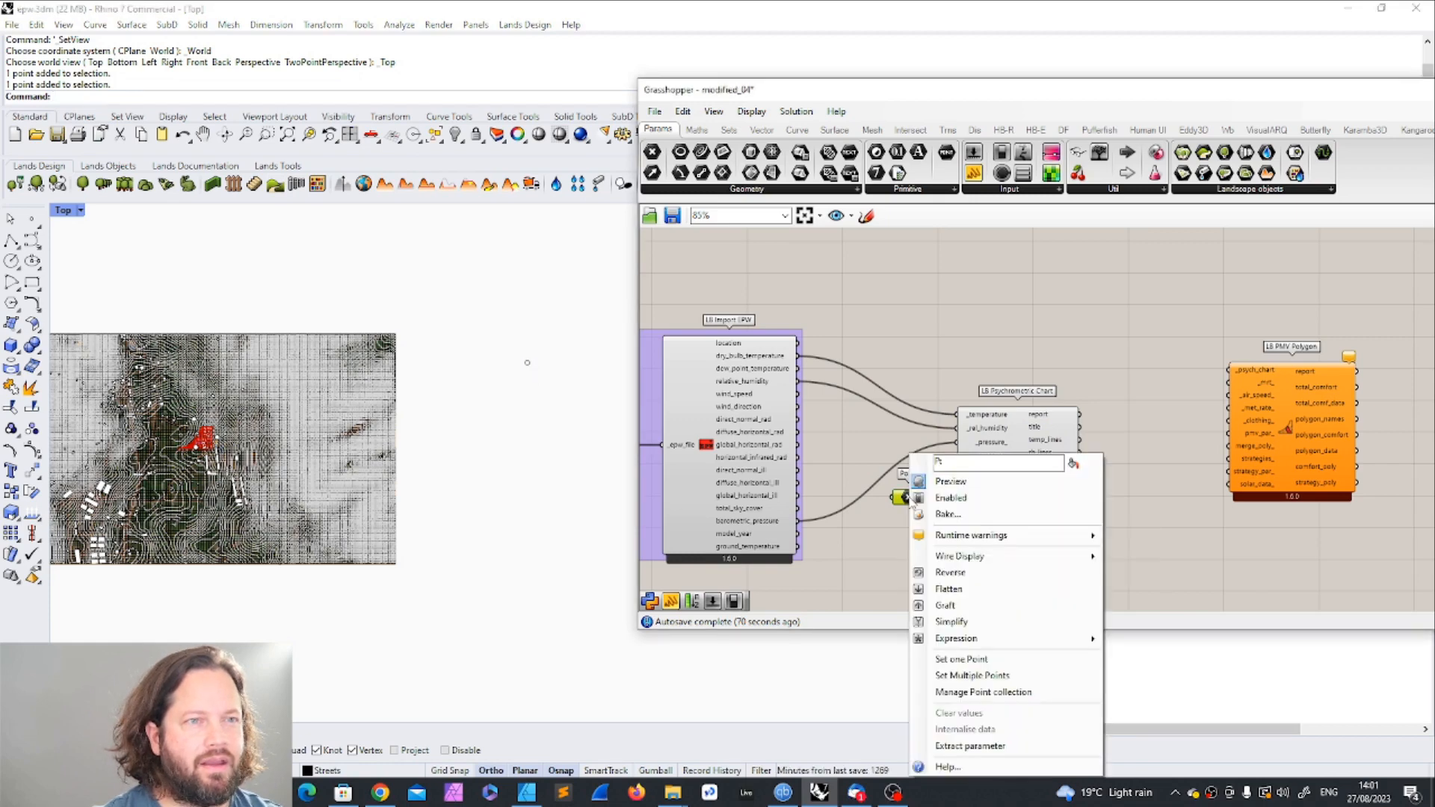
pyautogui.click(1006, 661)
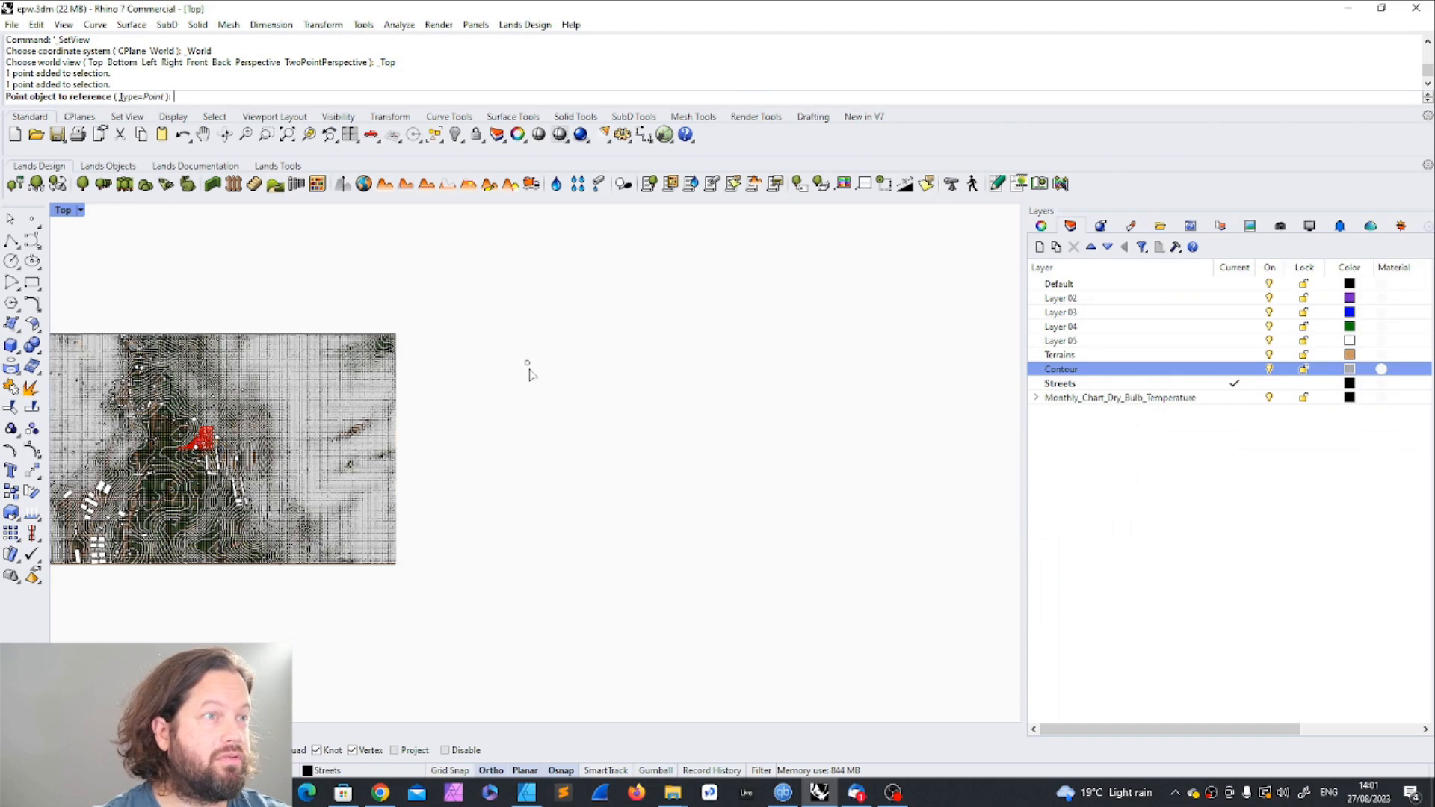
pyautogui.click(527, 365)
pyautogui.moveTo(1014, 471); pyautogui.dragTo(916, 477)
pyautogui.click(911, 500)
# Step: Examine the repositioned psychrometric chart in the Rhino Top viewport
pyautogui.scroll(8, 514, 317)
pyautogui.scroll(-8, 423, 376)
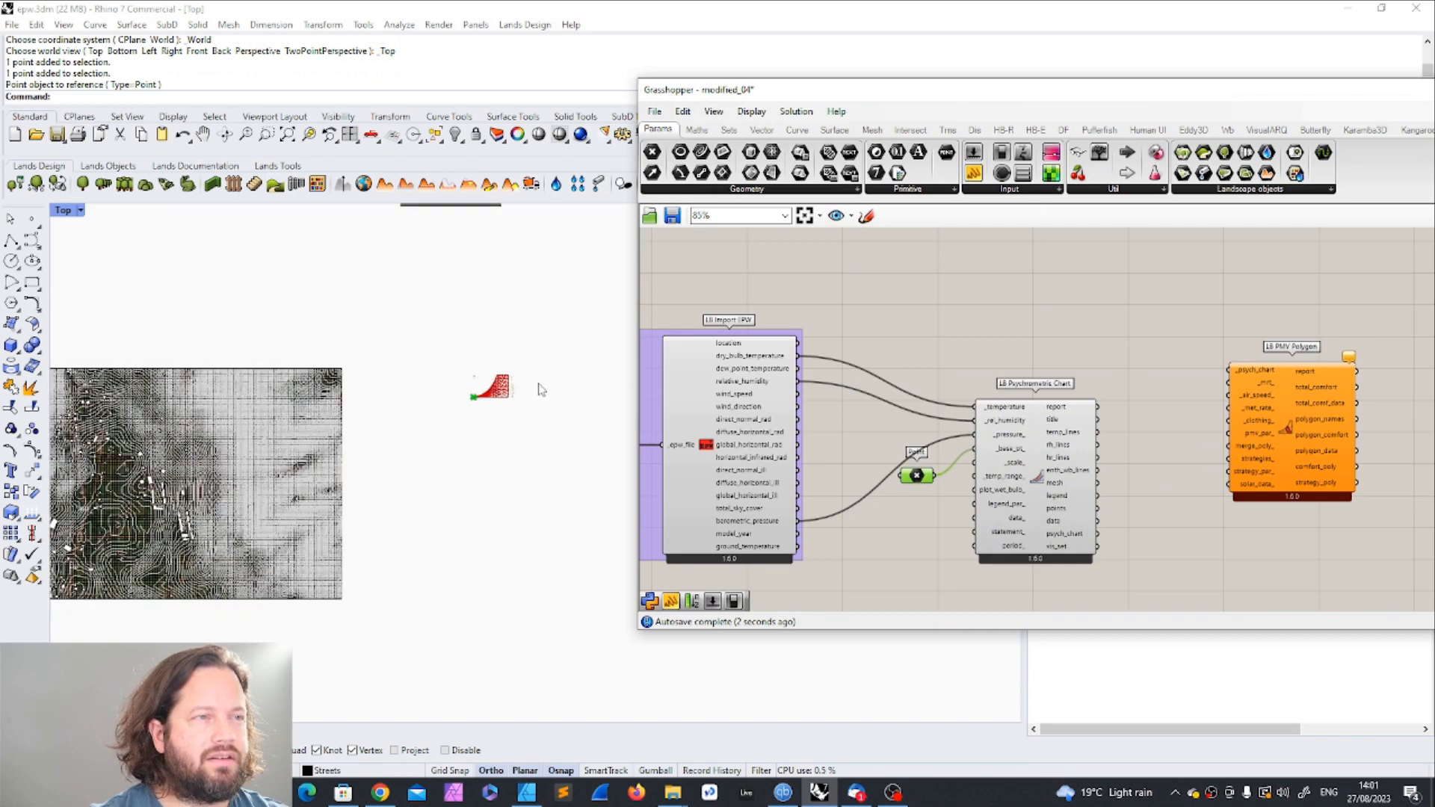
pyautogui.scroll(5, 532, 392)
pyautogui.scroll(-3, 309, 388)
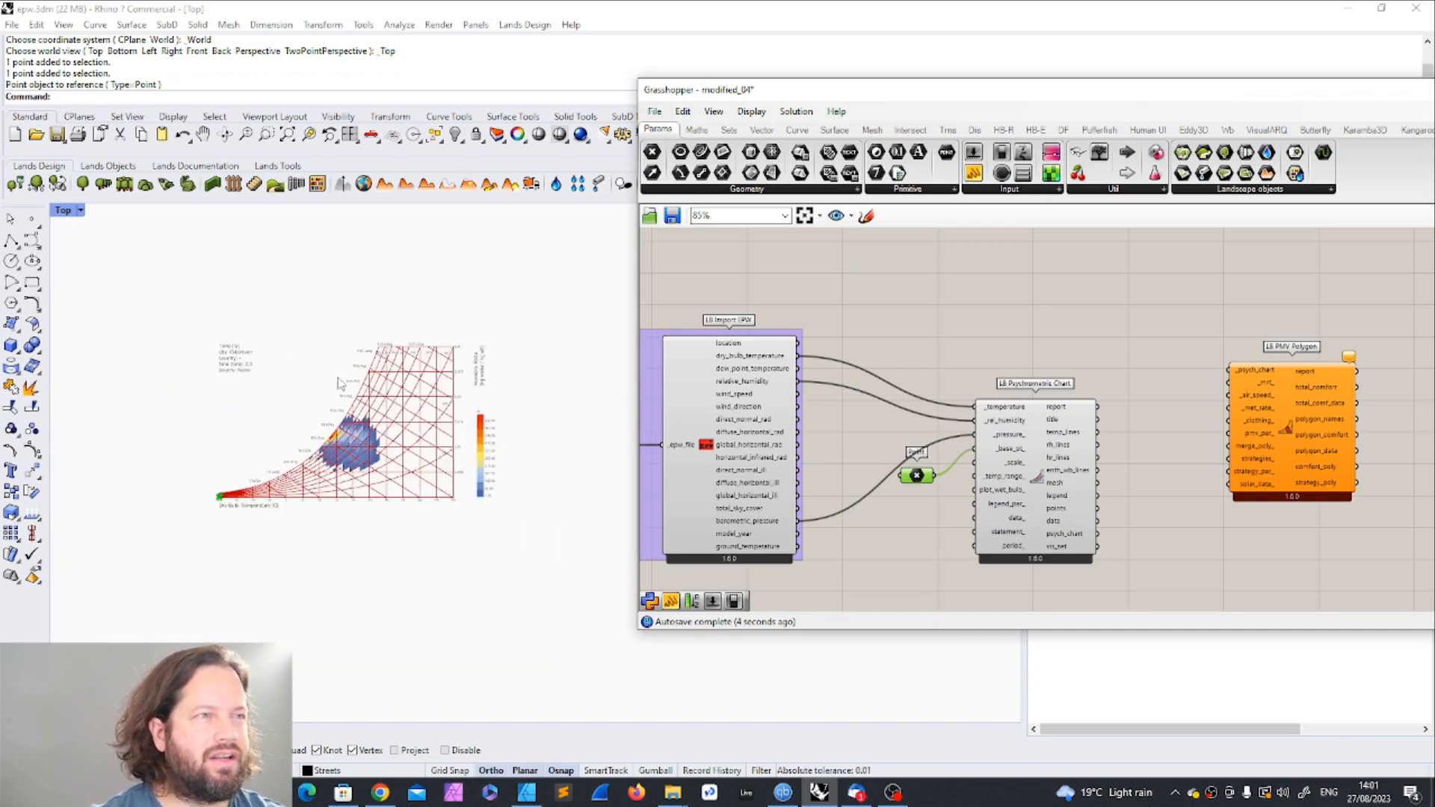
pyautogui.scroll(3, 303, 374)
pyautogui.scroll(-2, 384, 342)
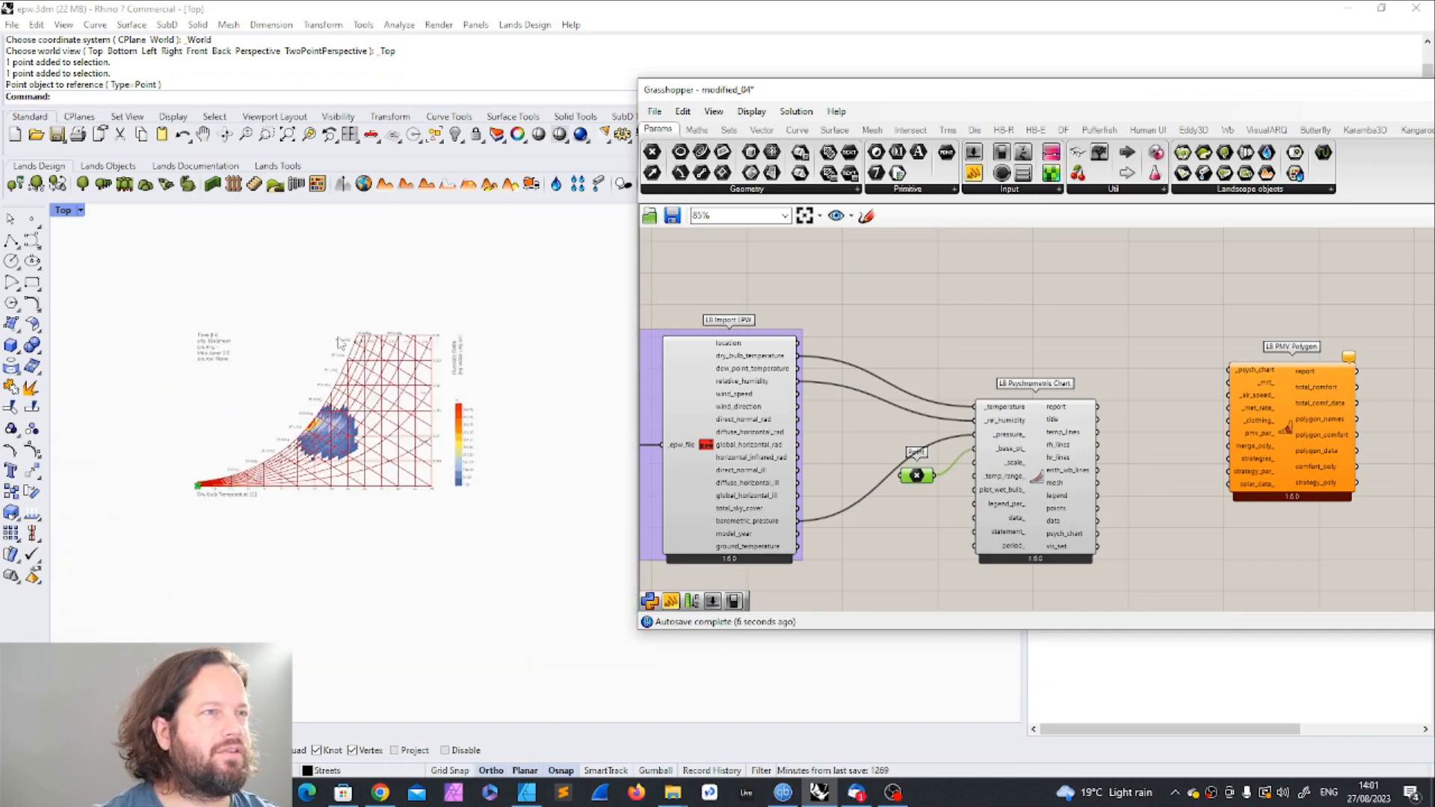
pyautogui.scroll(3, 384, 355)
pyautogui.scroll(-4, 503, 398)
# Step: Move the LB Psychrometric Chart component farther from LB Import EPW and raise the Point parameter slightly
pyautogui.moveTo(1037, 478); pyautogui.dragTo(1099, 477)
pyautogui.moveTo(916, 477); pyautogui.dragTo(920, 447)
pyautogui.scroll(-2, 441, 457)
pyautogui.scroll(2, 376, 474)
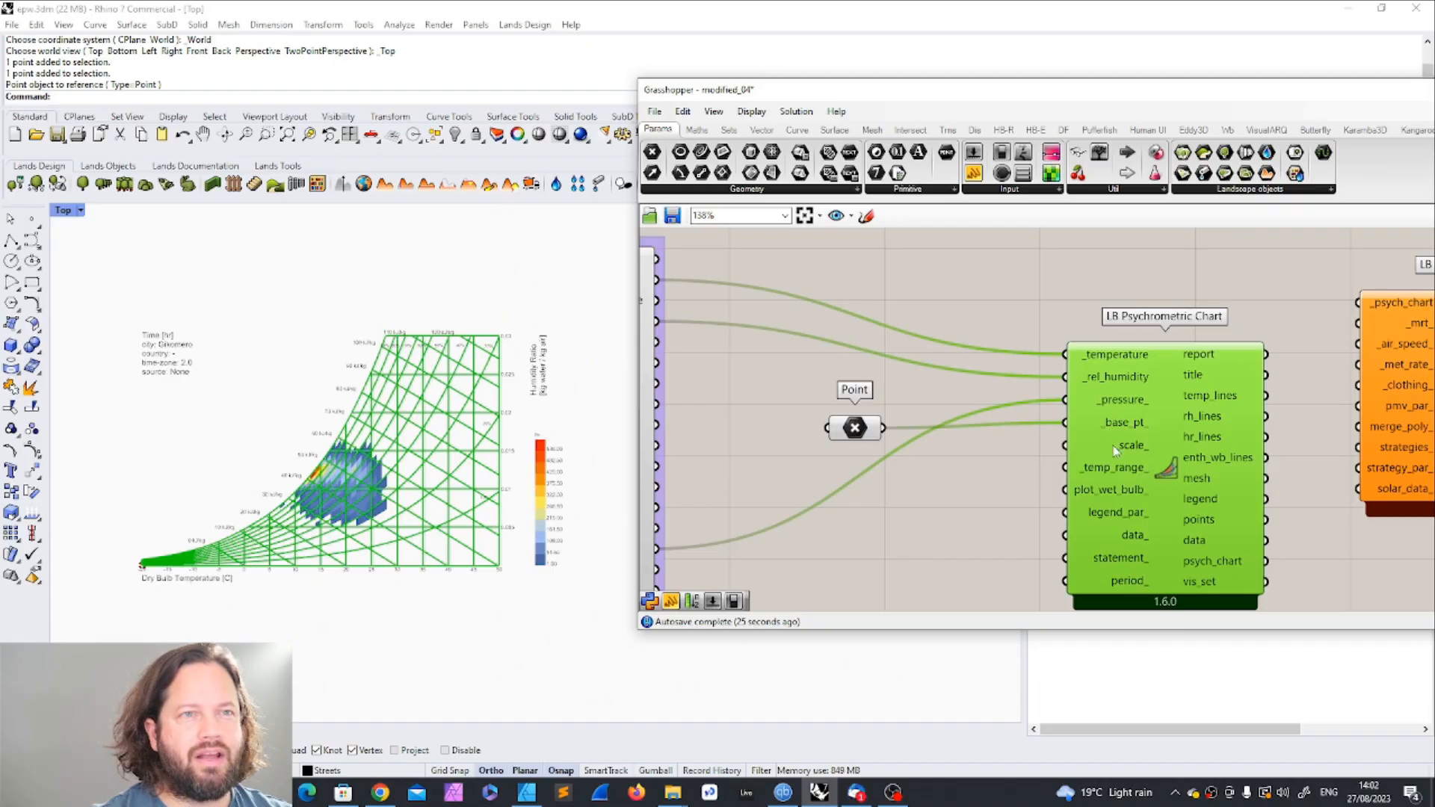
# Step: Add a number slider, connect it to the psychrometric chart's _scale_ input and set it to 1.000
pyautogui.moveTo(1127, 449)
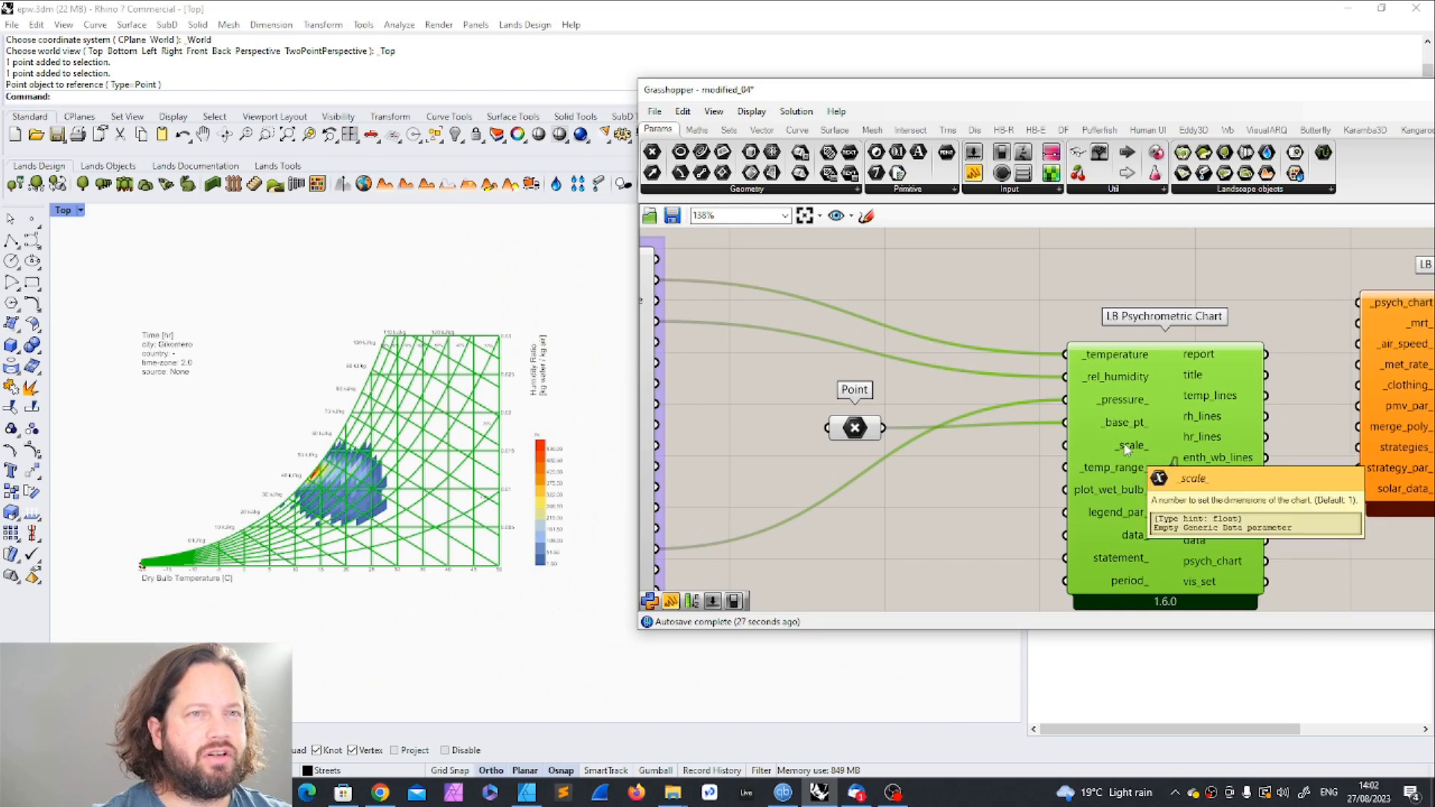
pyautogui.click(890, 523)
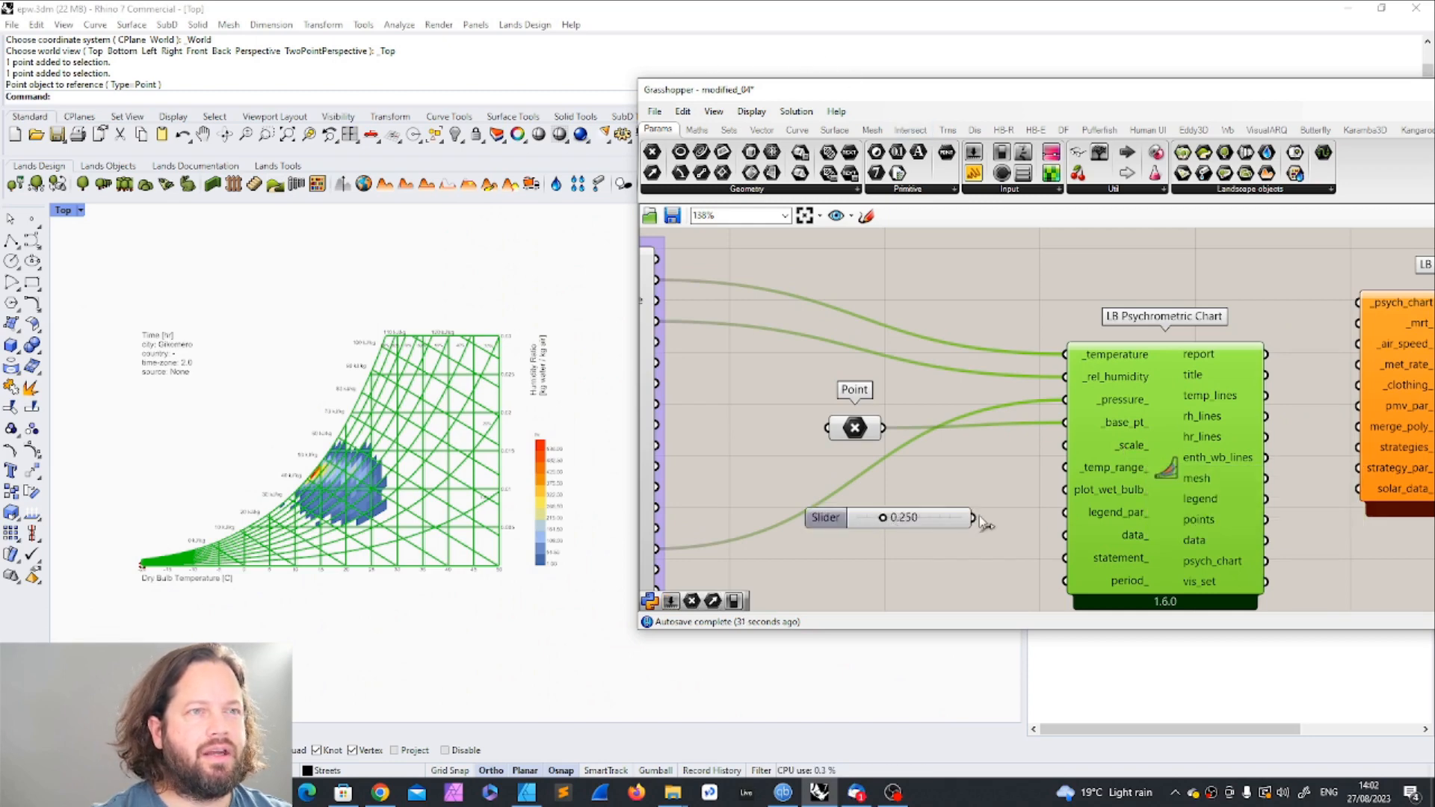
pyautogui.moveTo(979, 517); pyautogui.dragTo(1069, 448)
pyautogui.moveTo(889, 517); pyautogui.dragTo(1027, 516)
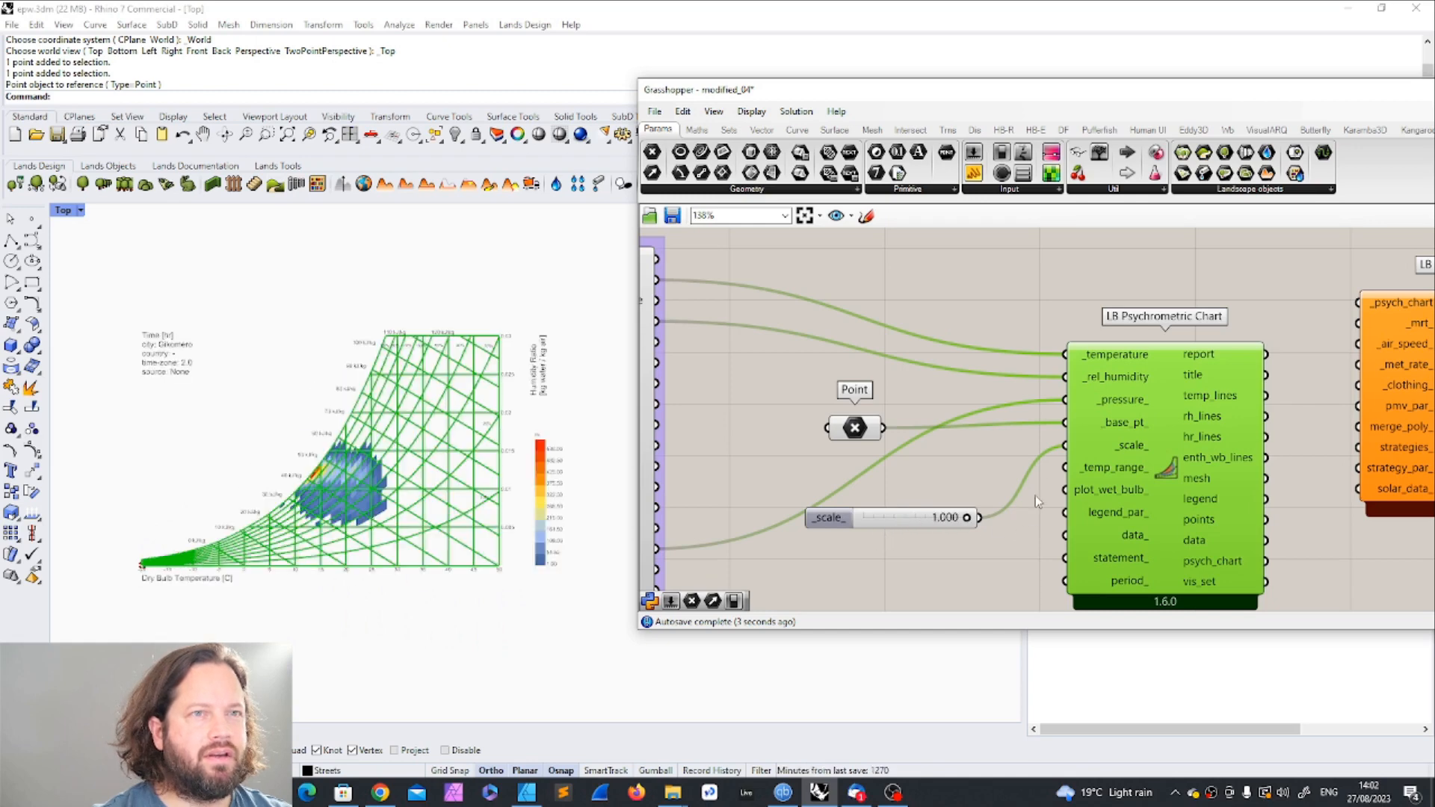
# Step: Extend the _scale_ slider's range, set it to 3.167 and move the slider up below the Point parameter
pyautogui.moveTo(1130, 451)
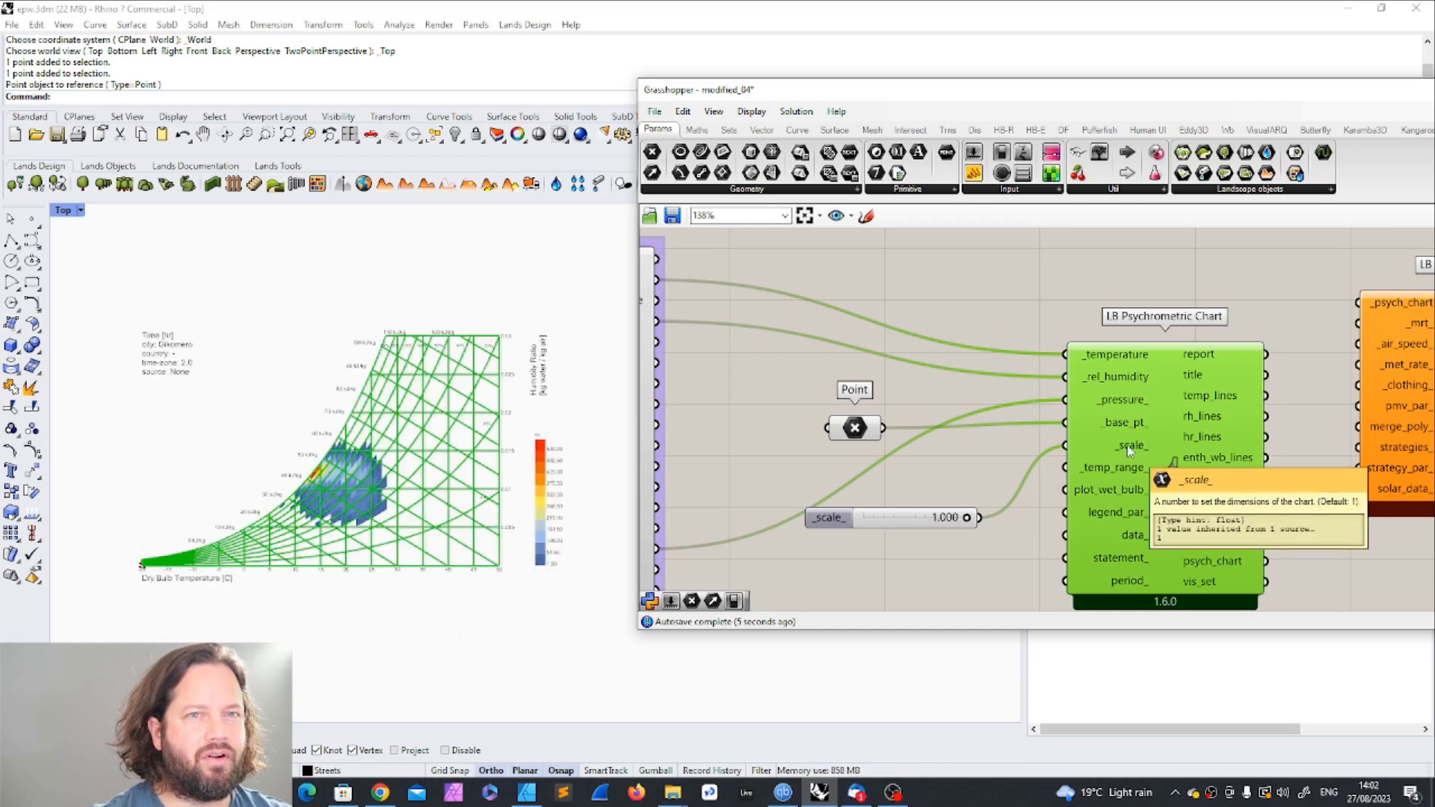
pyautogui.doubleClick(828, 517)
pyautogui.doubleClick(867, 561)
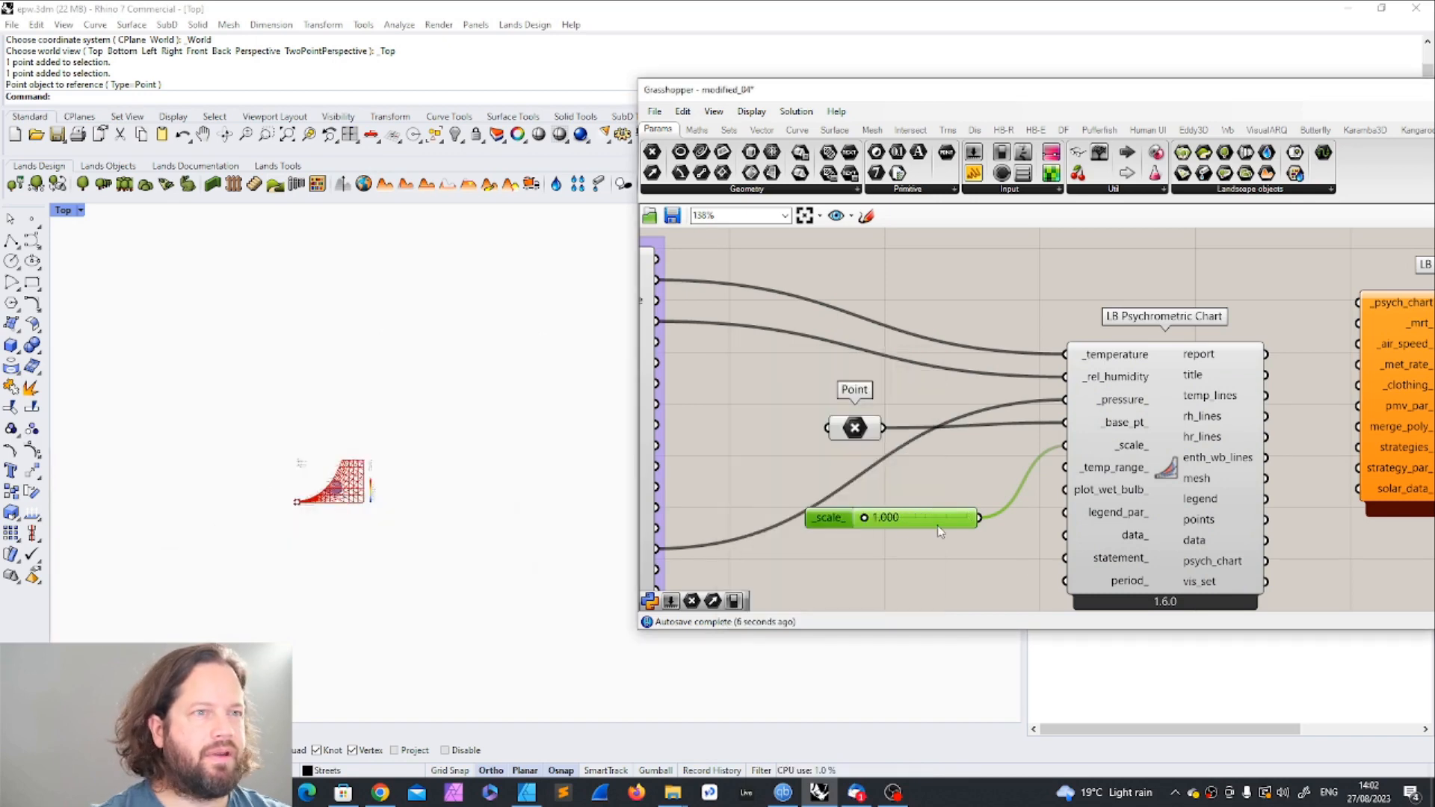
pyautogui.moveTo(864, 519)
pyautogui.mouseDown()
pyautogui.moveTo(890, 521)
pyautogui.moveTo(866, 521)
pyautogui.mouseUp()
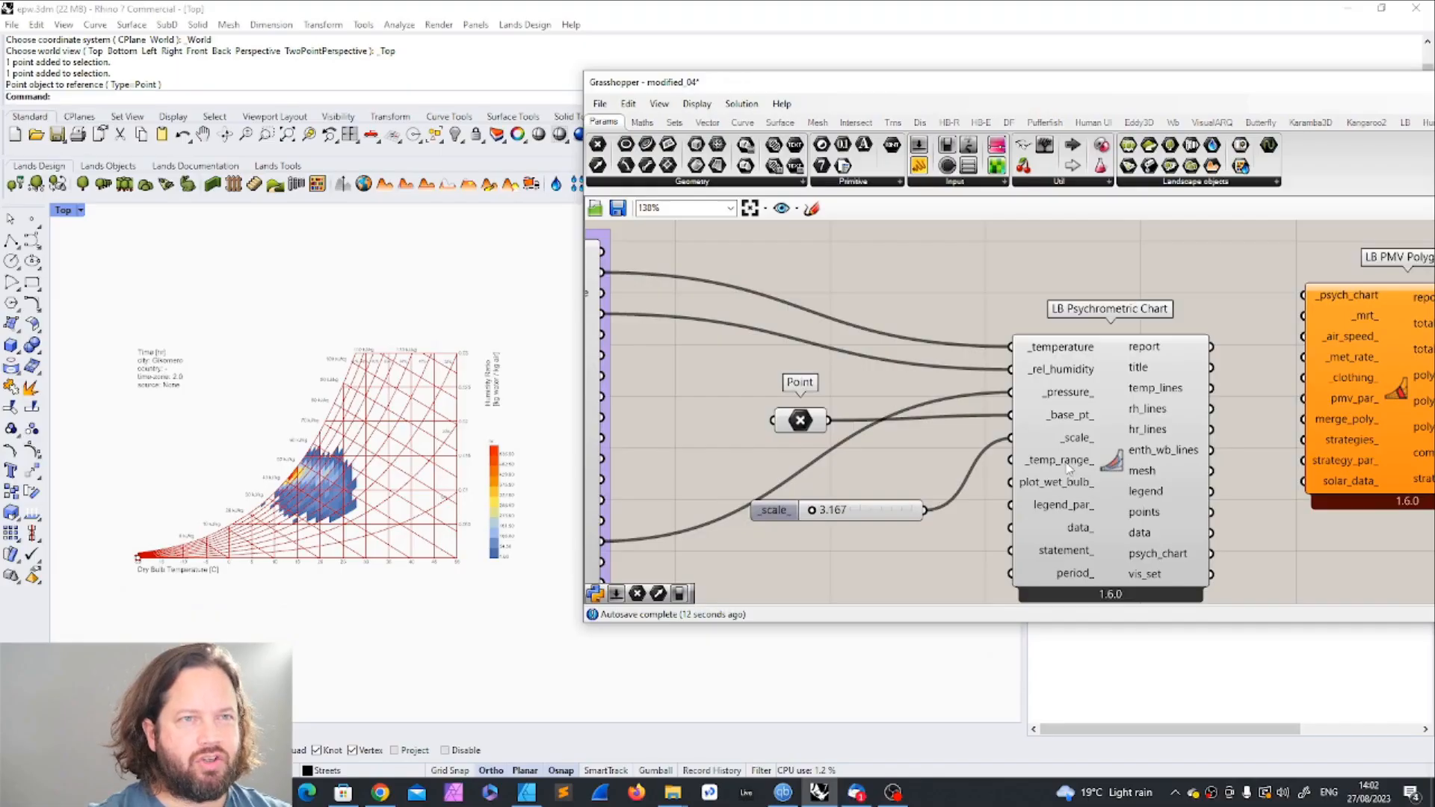
pyautogui.moveTo(1060, 469)
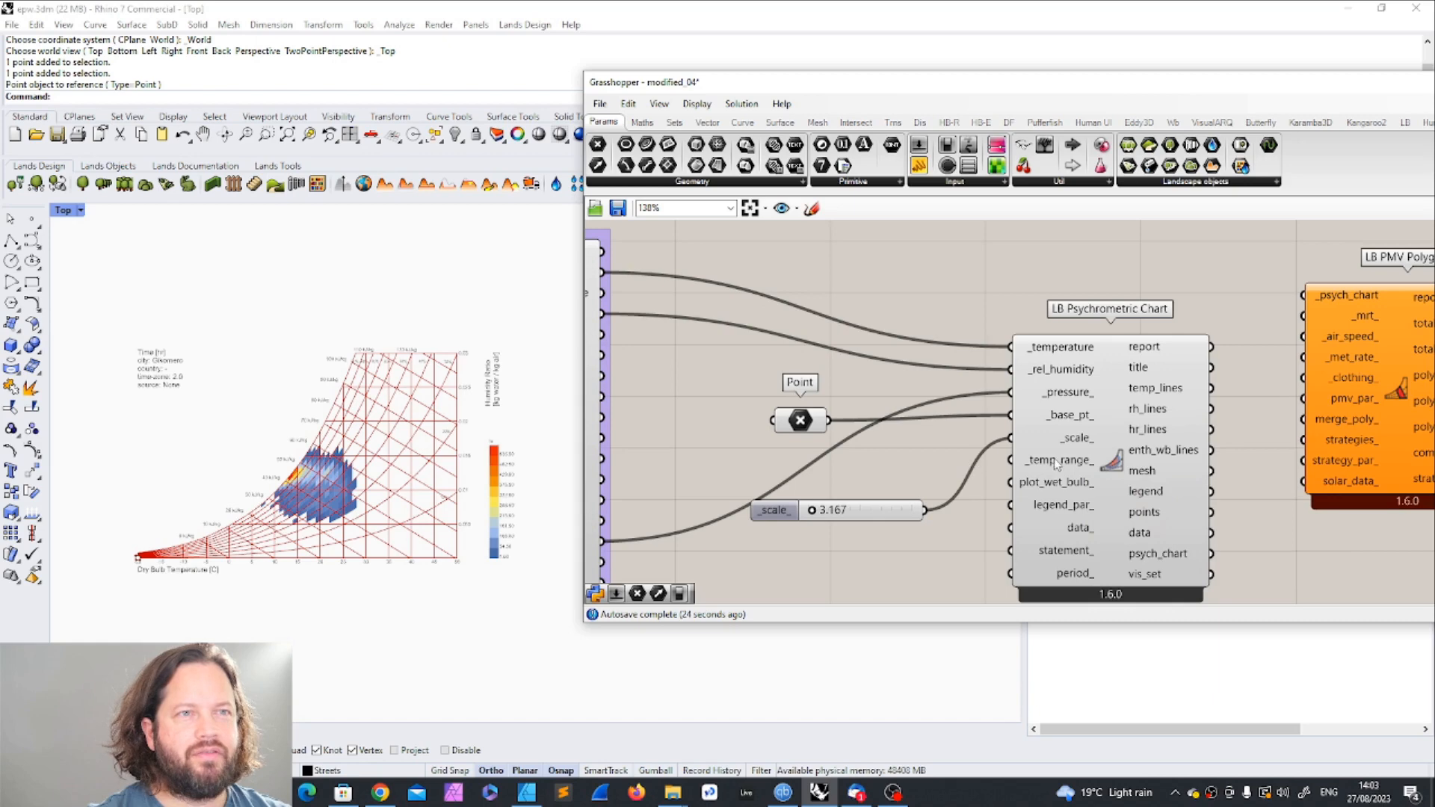
pyautogui.moveTo(836, 512); pyautogui.dragTo(800, 465)
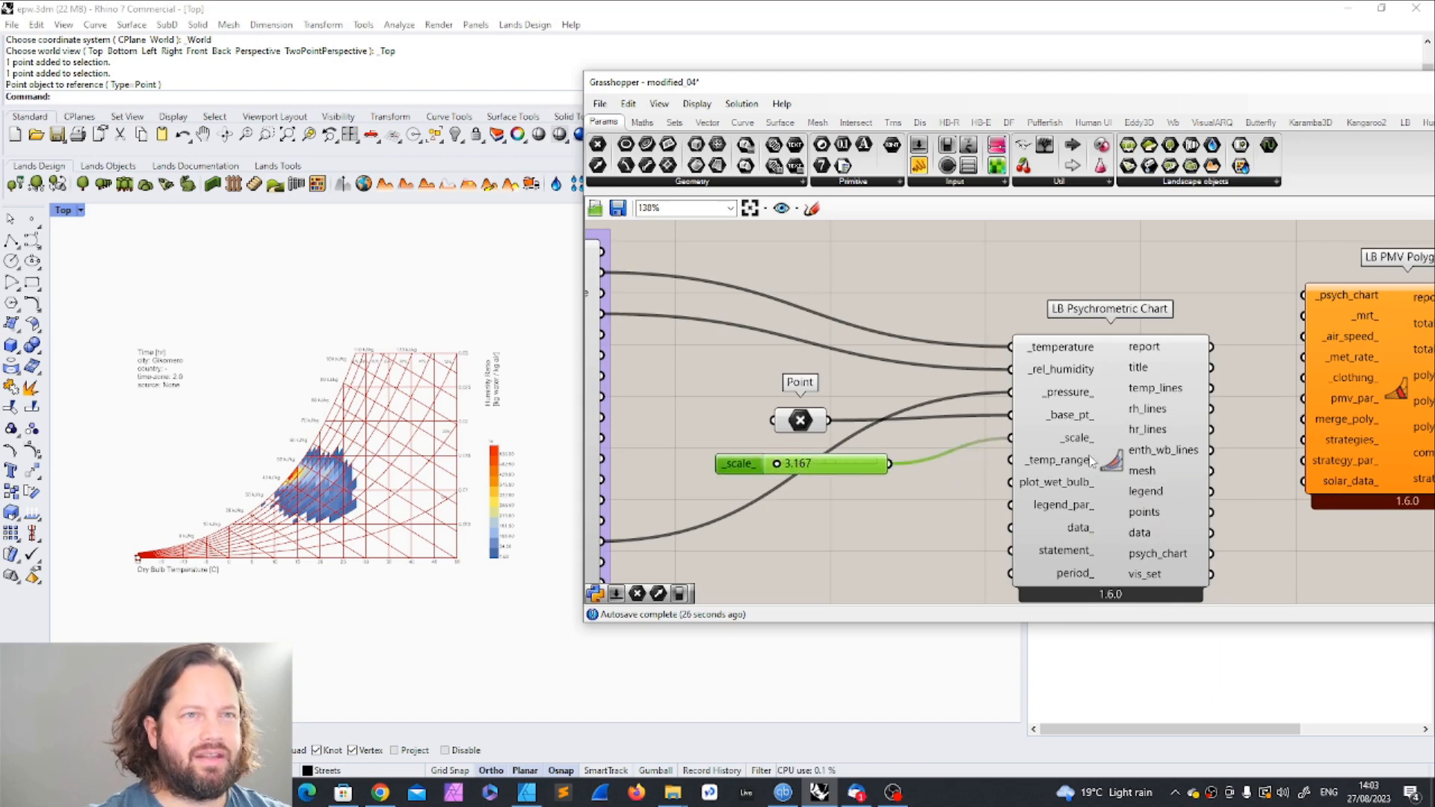
pyautogui.rightClick(1053, 463)
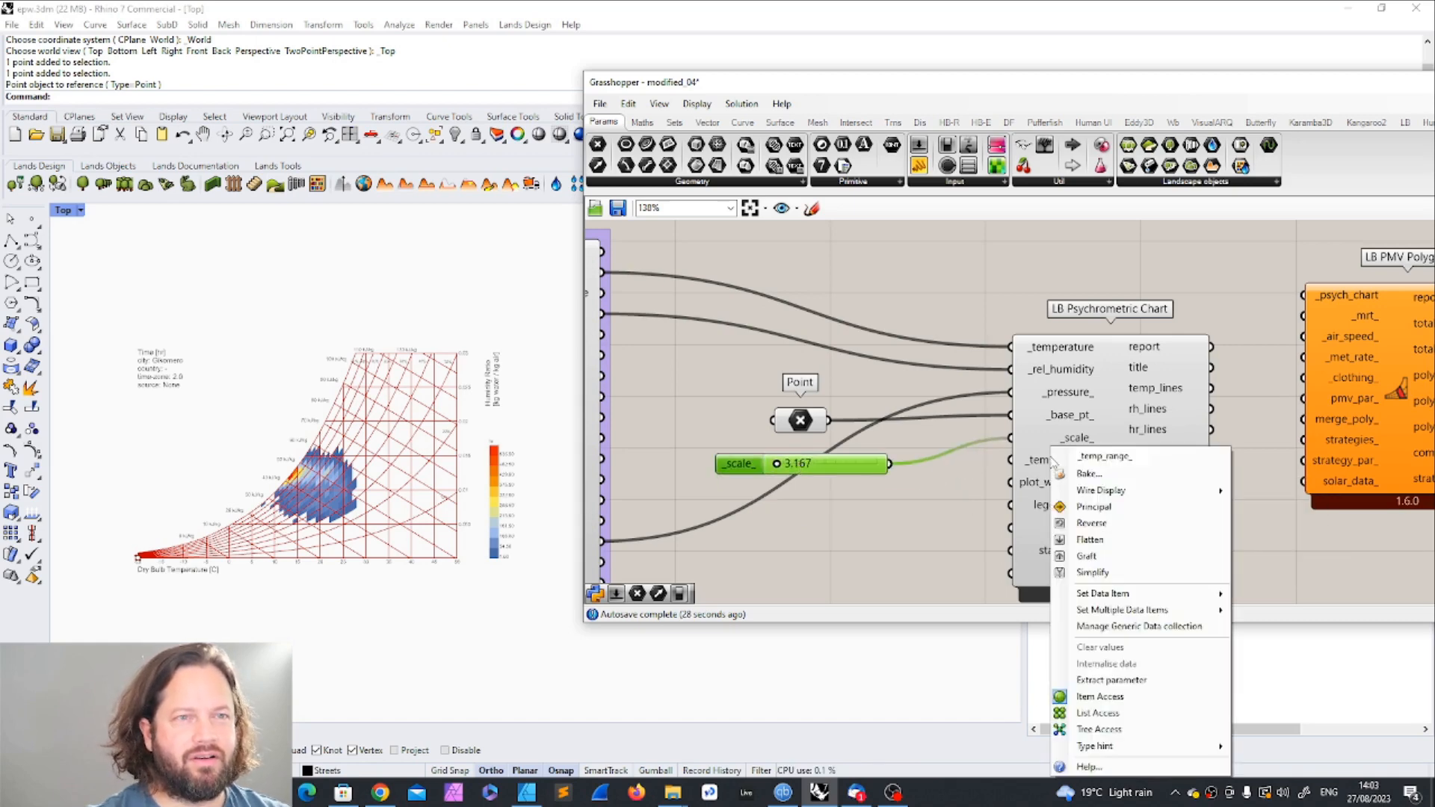
pyautogui.moveTo(1144, 610)
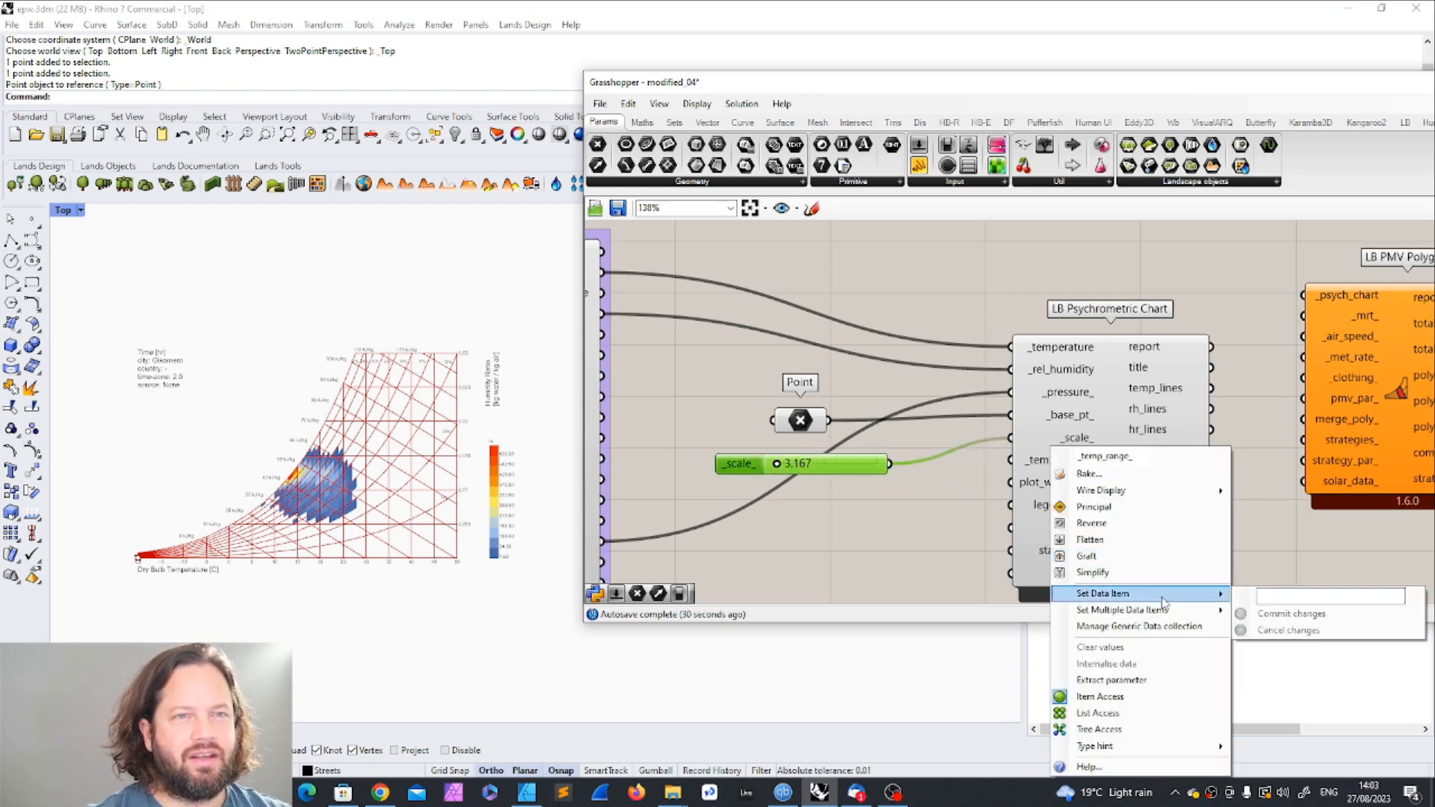
pyautogui.moveTo(1104, 593)
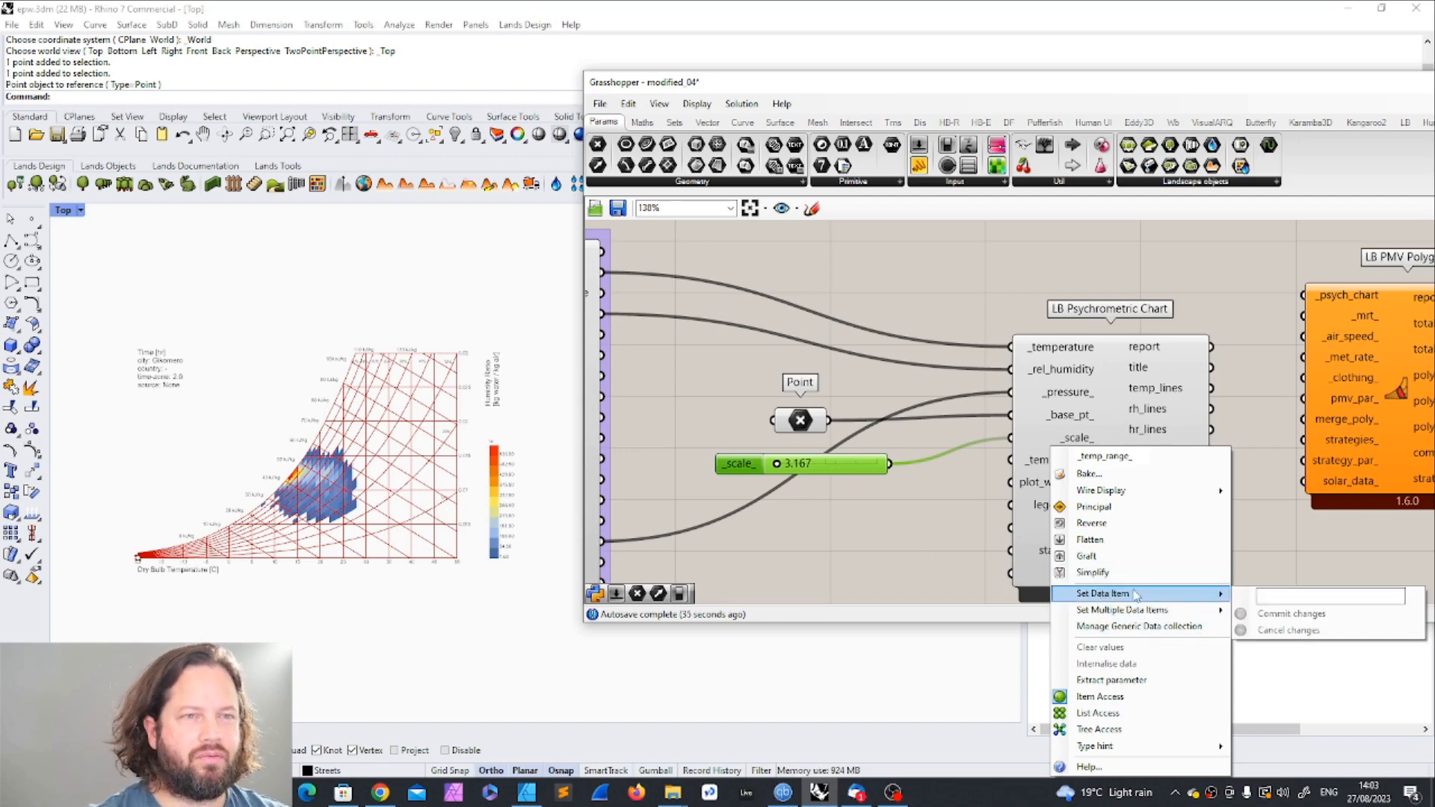
pyautogui.click(964, 516)
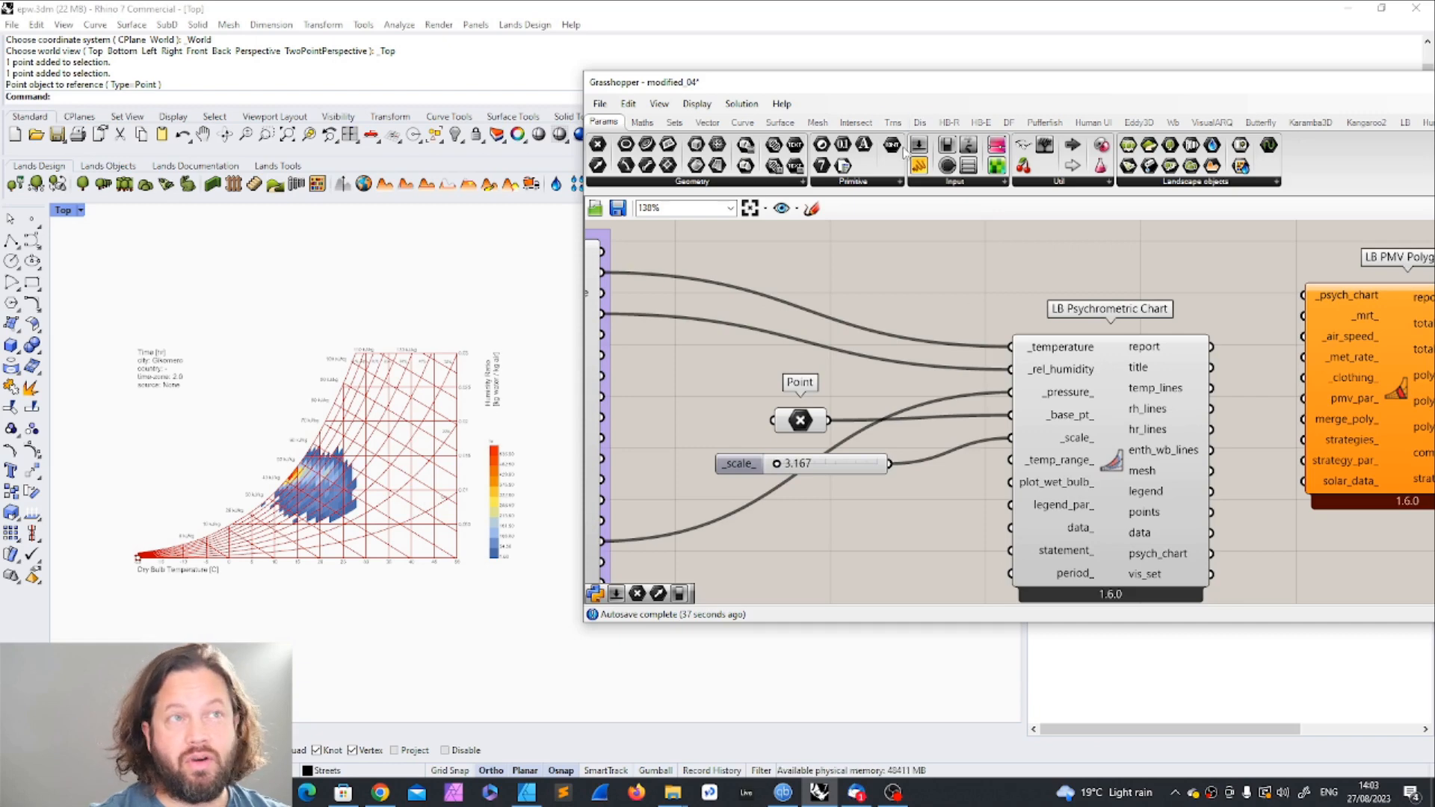
# Step: Add a panel containing "20 to 50", connect it to the chart's _temp_range_ input and inspect the temperature axis in Rhino
pyautogui.moveTo(919, 172); pyautogui.dragTo(852, 553)
pyautogui.doubleClick(877, 553)
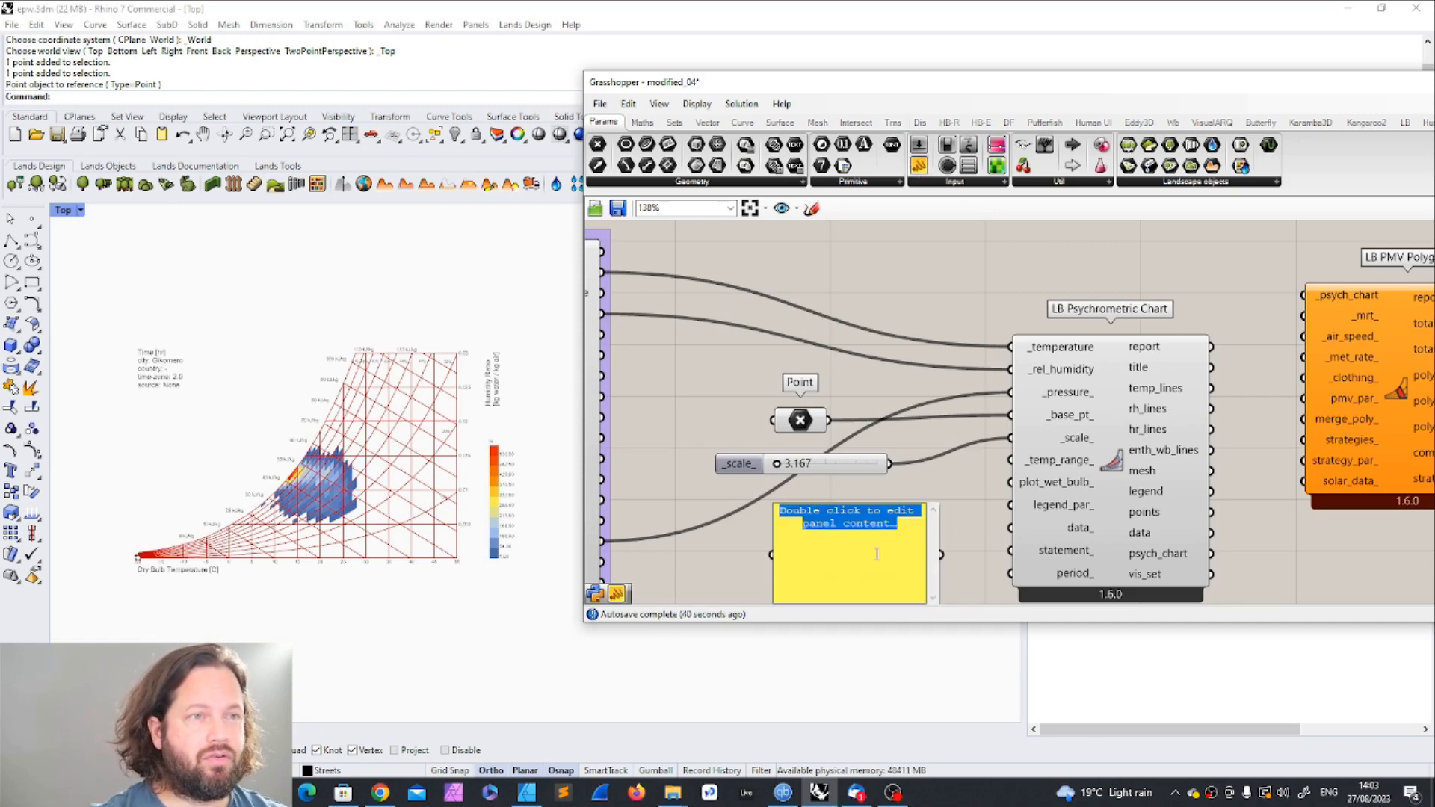
pyautogui.write('20 to 50')
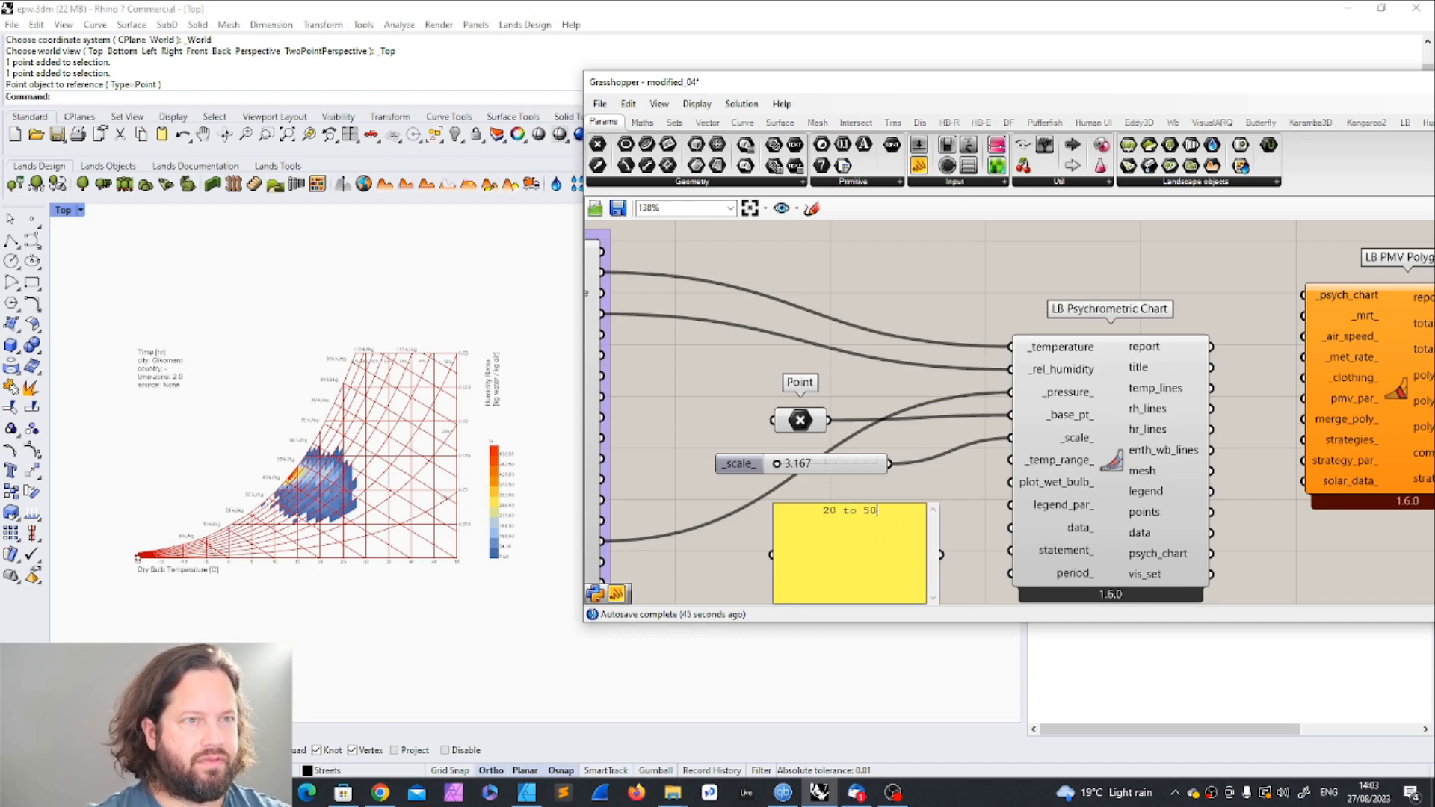
pyautogui.moveTo(888, 528); pyautogui.dragTo(955, 444)
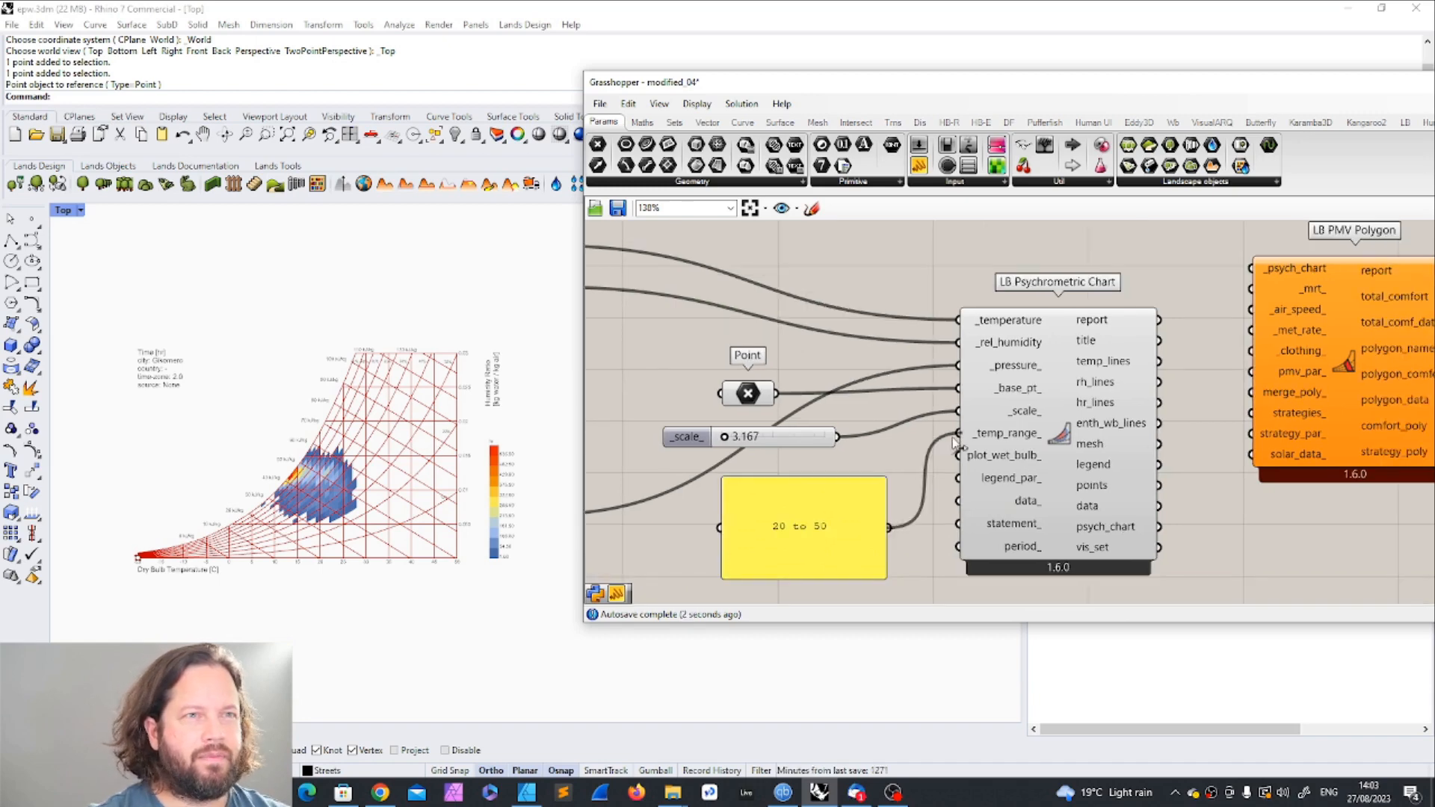
pyautogui.scroll(6, 299, 513)
pyautogui.moveTo(299, 512); pyautogui.dragTo(393, 506, button='right')
pyautogui.scroll(-6, 392, 506)
pyautogui.scroll(4, 392, 506)
pyautogui.scroll(3, 174, 551)
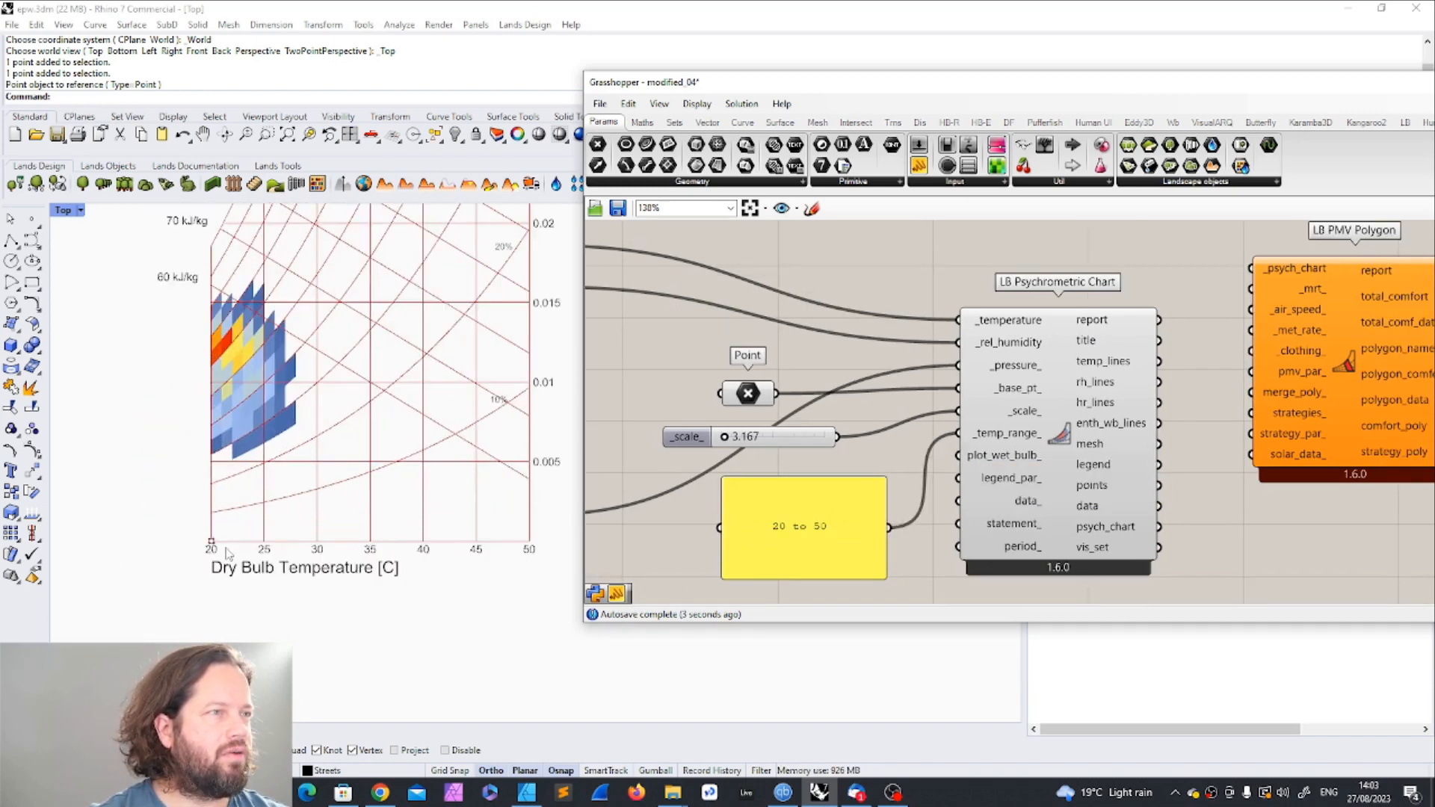
pyautogui.scroll(-1, 816, 598)
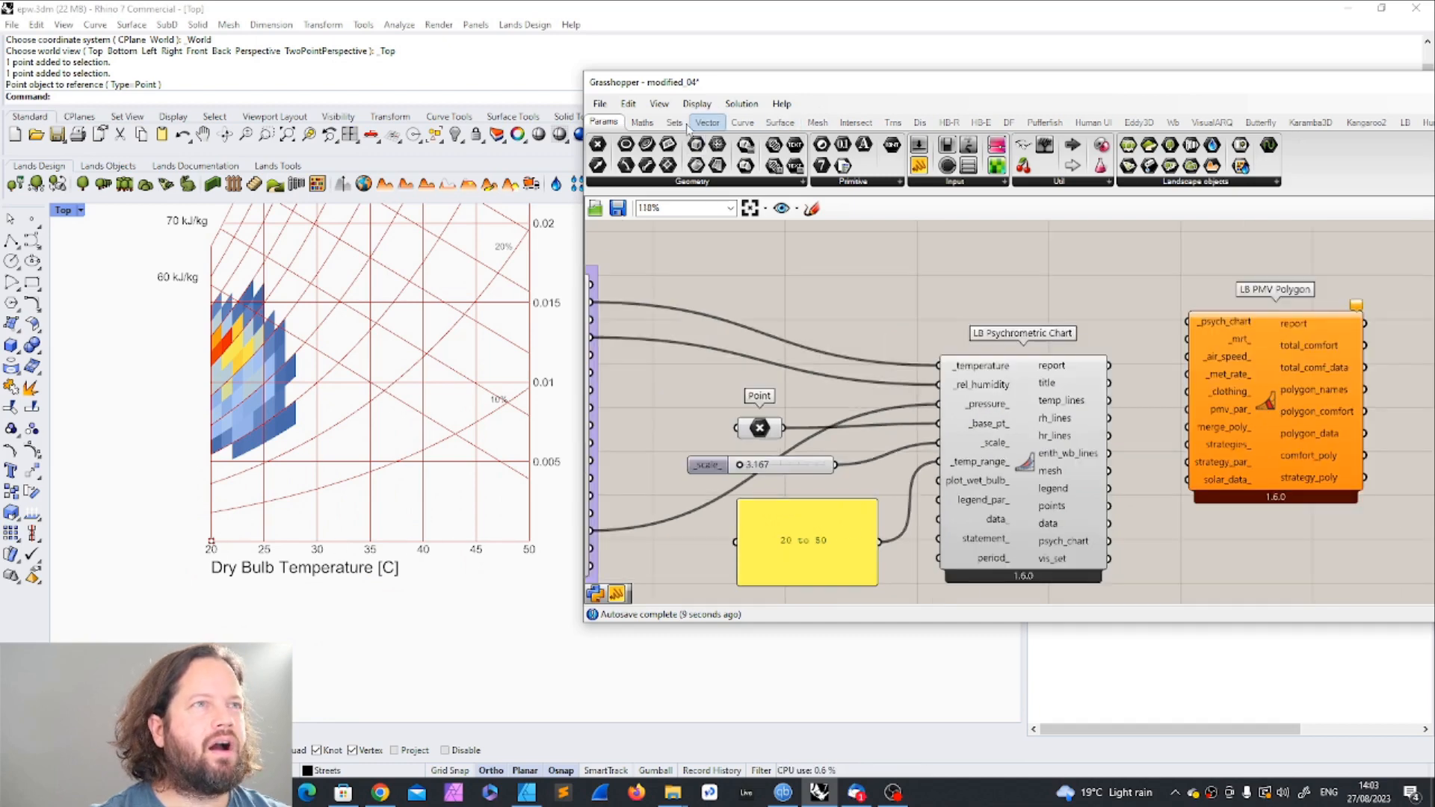
# Step: Add a Construct Domain component below the "20 to 50" panel
pyautogui.click(642, 122)
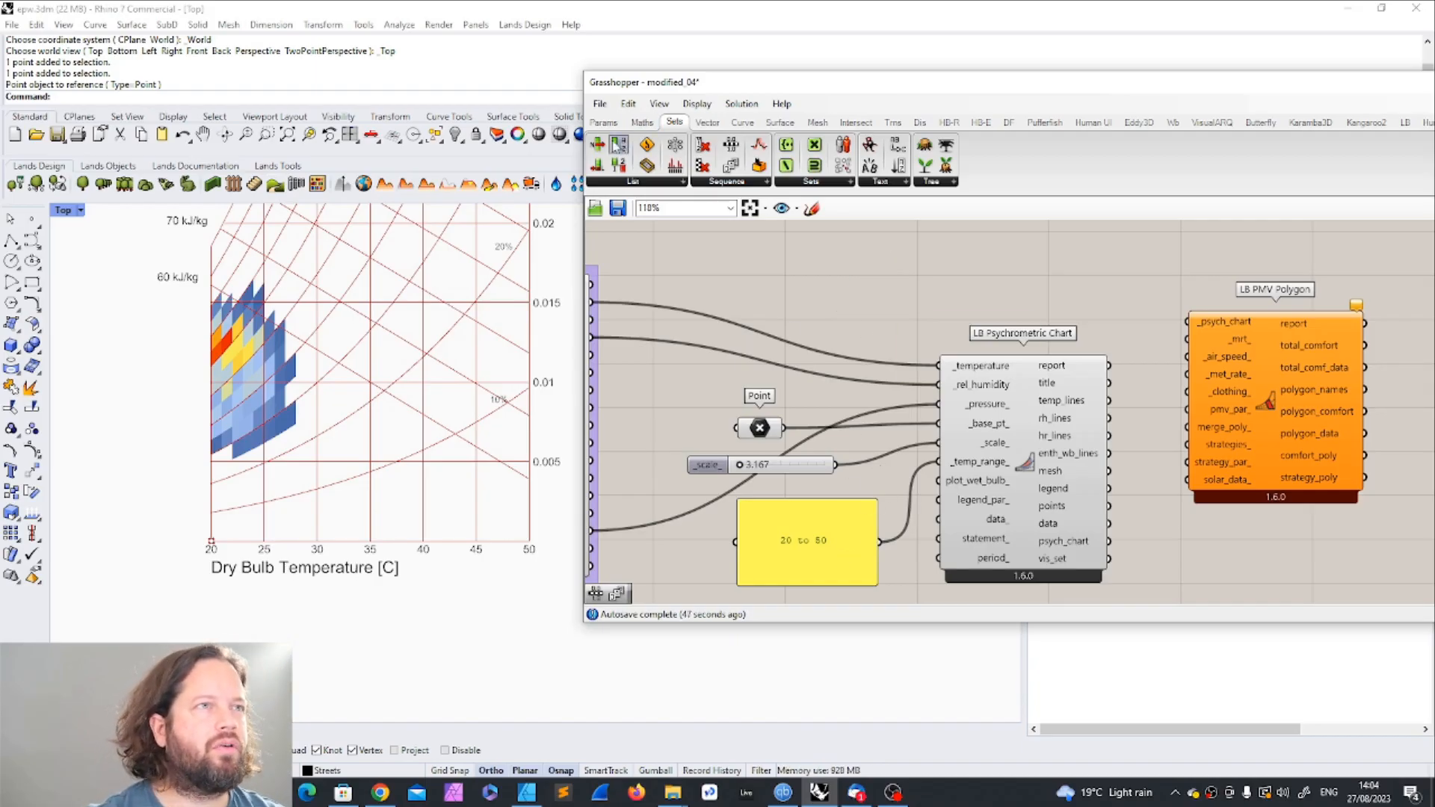
pyautogui.click(642, 122)
pyautogui.moveTo(599, 148); pyautogui.dragTo(885, 474)
pyautogui.scroll(2, 884, 474)
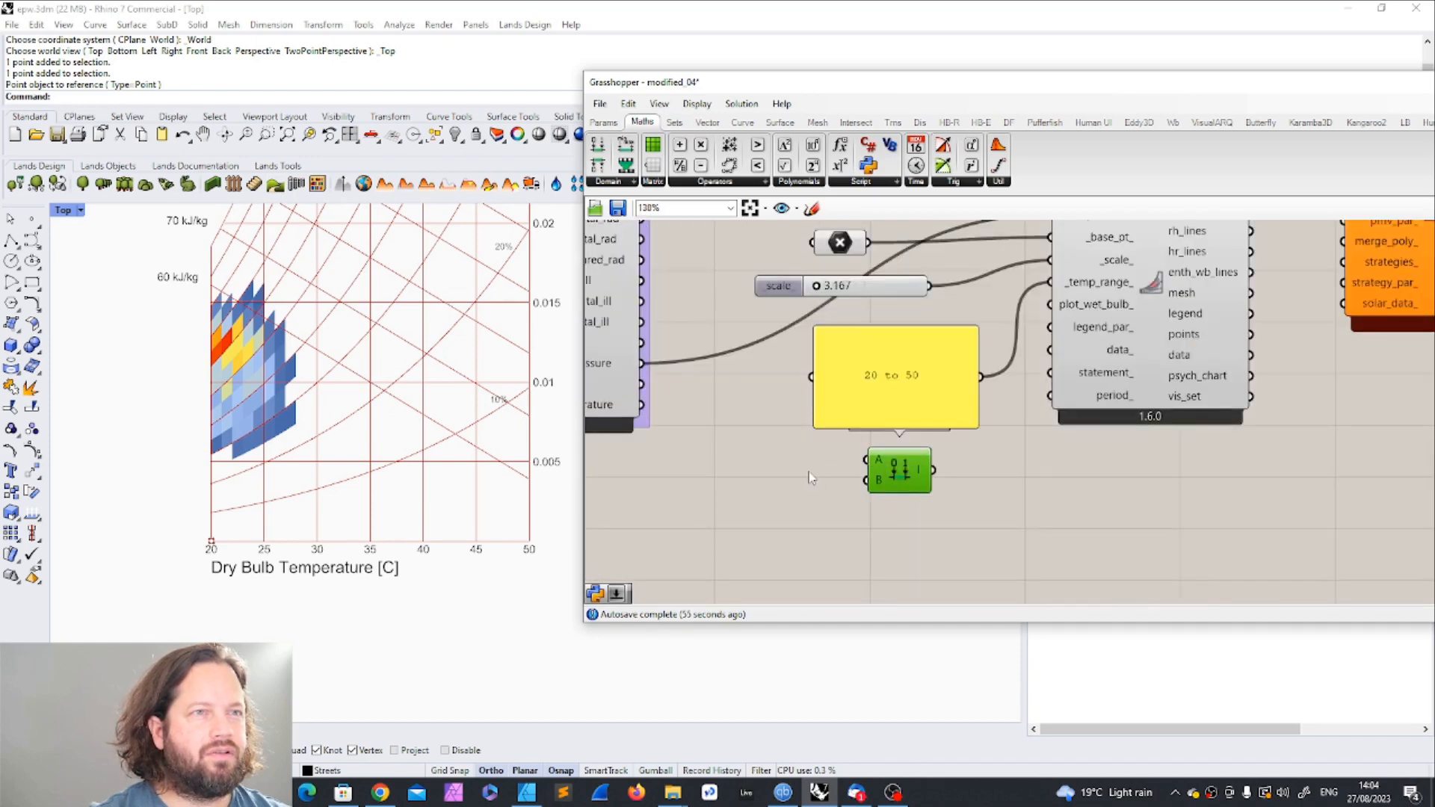
# Step: Feed the A and B inputs of Construct Domain with a number slider and its copy, set to 20 and 75
pyautogui.doubleClick(814, 482)
pyautogui.write('20')
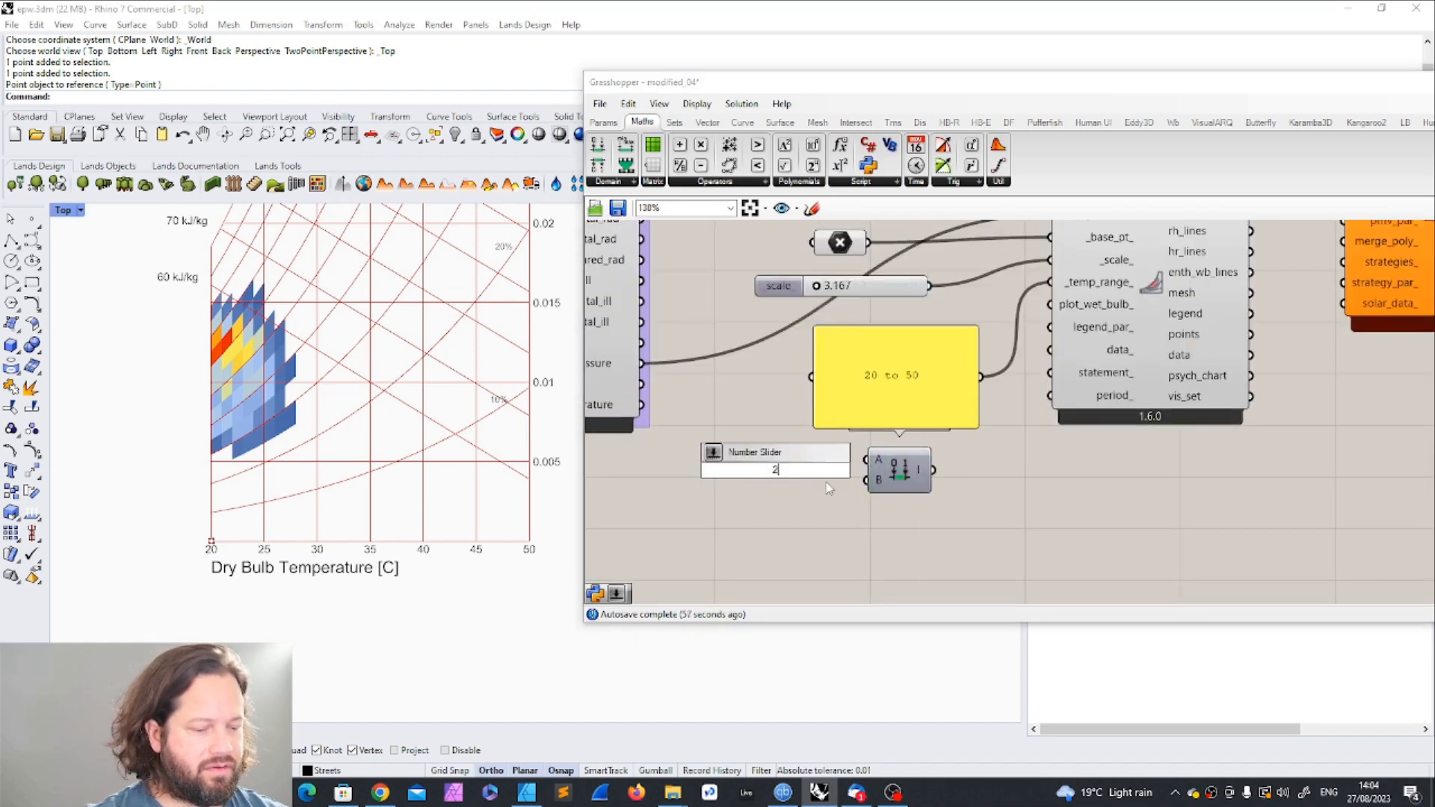
pyautogui.scroll(1, 825, 484)
pyautogui.press('Return')
pyautogui.hotkey('ctrl', 'c')
pyautogui.hotkey('ctrl', 'v')
pyautogui.moveTo(830, 451); pyautogui.dragTo(801, 499)
pyautogui.moveTo(693, 505); pyautogui.dragTo(729, 514)
pyautogui.click(1010, 486)
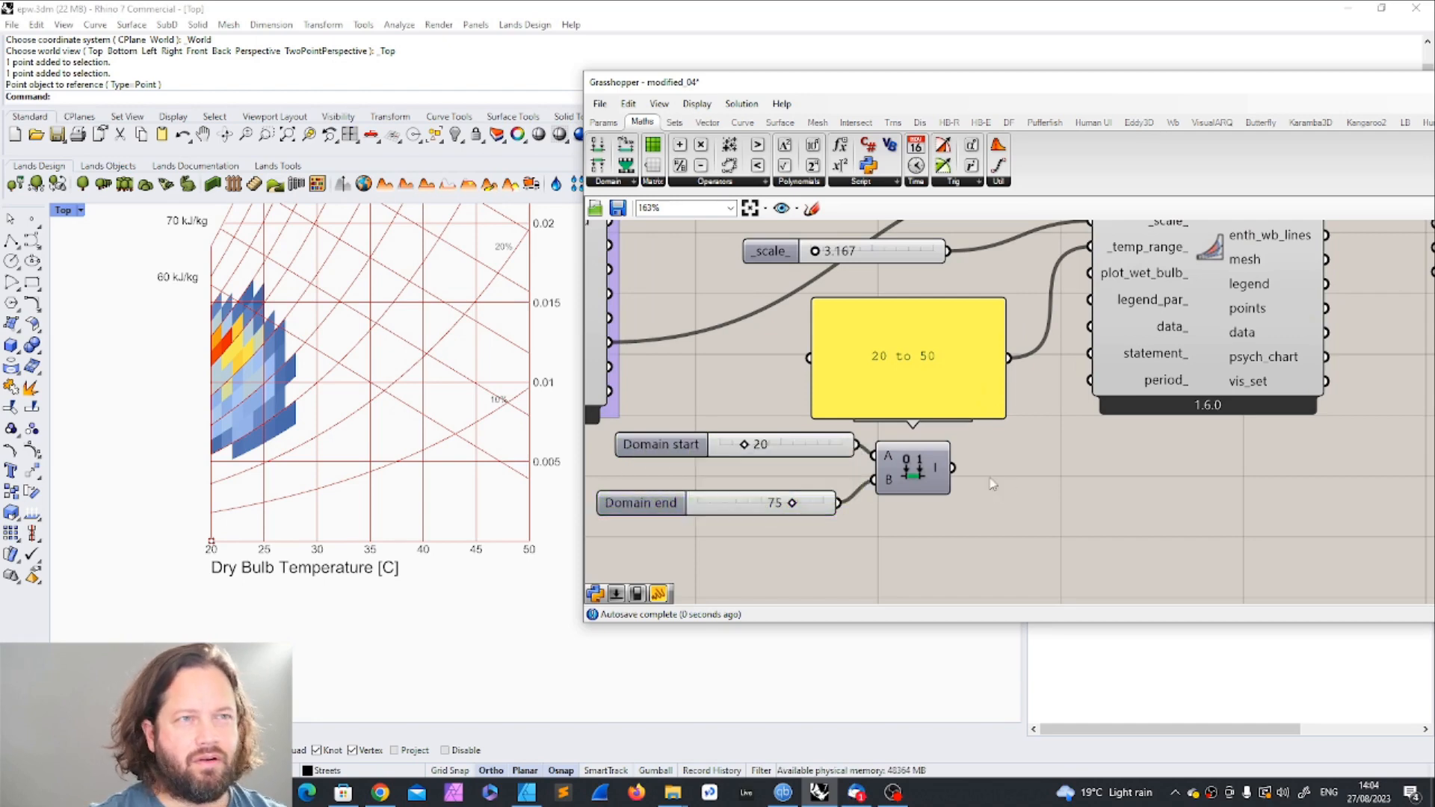
# Step: Set the domain start to 5 and the domain end to 52, and connect Construct Domain to the chart's _temp_range_ input
pyautogui.moveTo(793, 504); pyautogui.dragTo(774, 504)
pyautogui.moveTo(750, 447); pyautogui.dragTo(726, 447)
pyautogui.moveTo(774, 504); pyautogui.dragTo(765, 506)
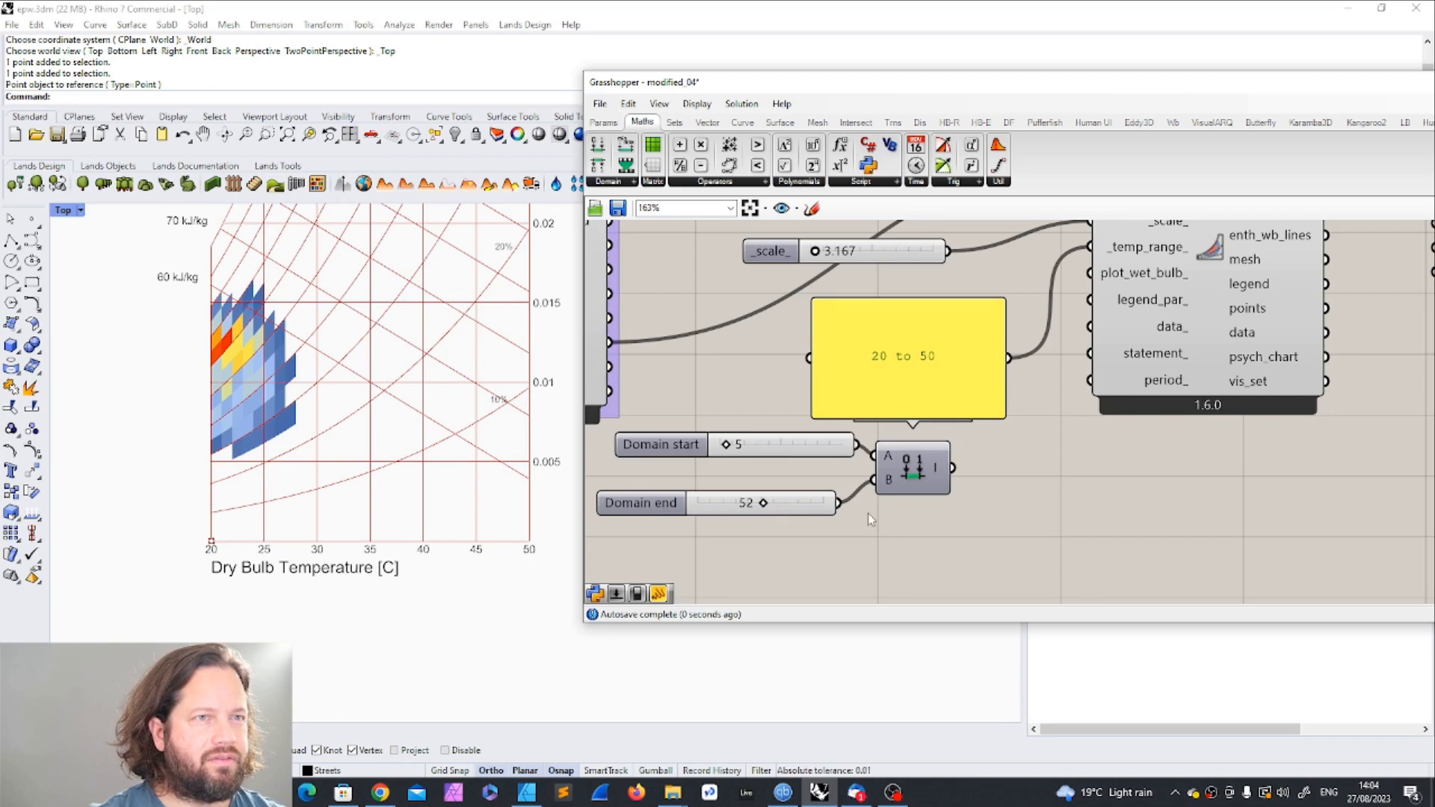
pyautogui.scroll(2, 966, 424)
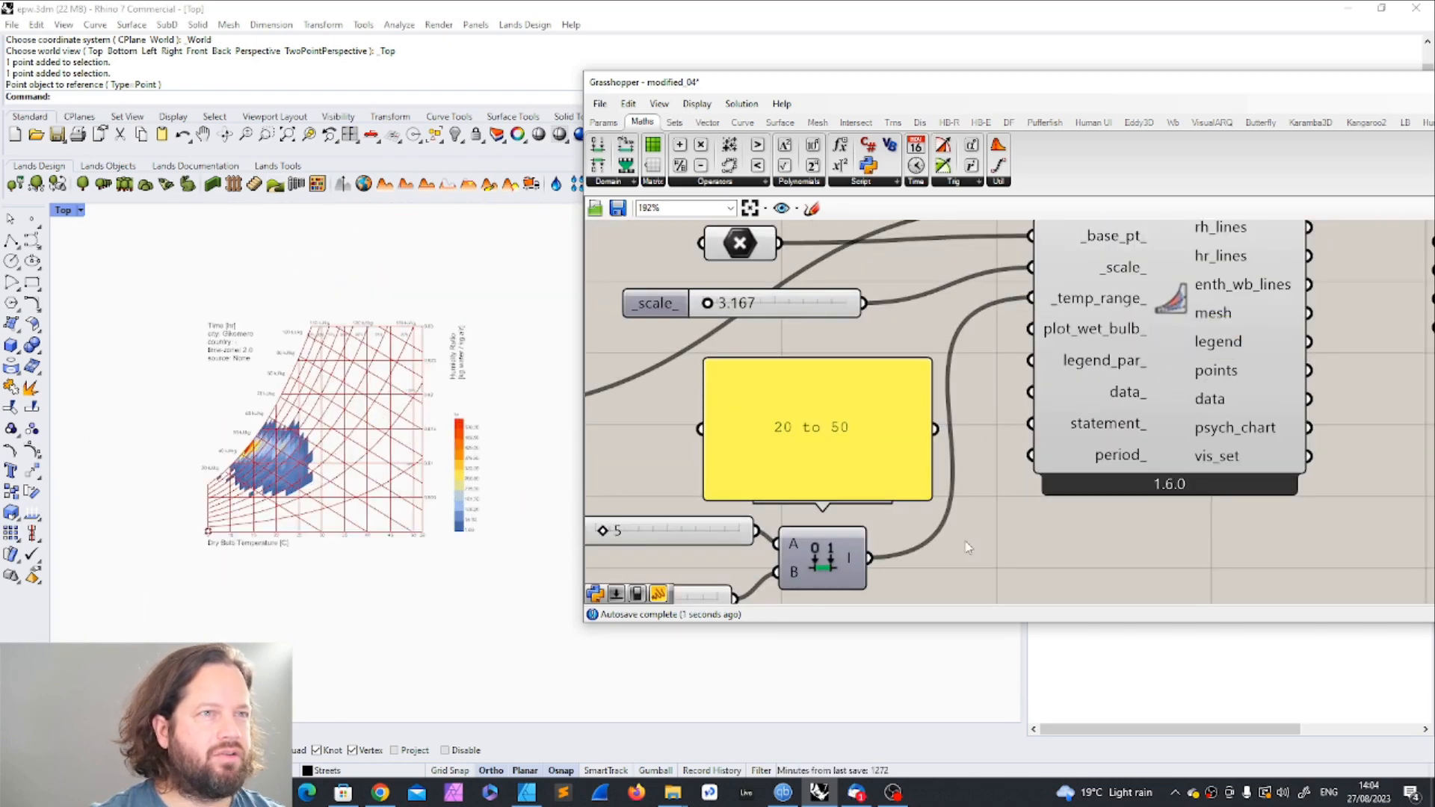
# Step: Delete the disconnected "20 to 50" panel
pyautogui.scroll(-4, 949, 538)
pyautogui.click(852, 460)
pyautogui.press('Delete')
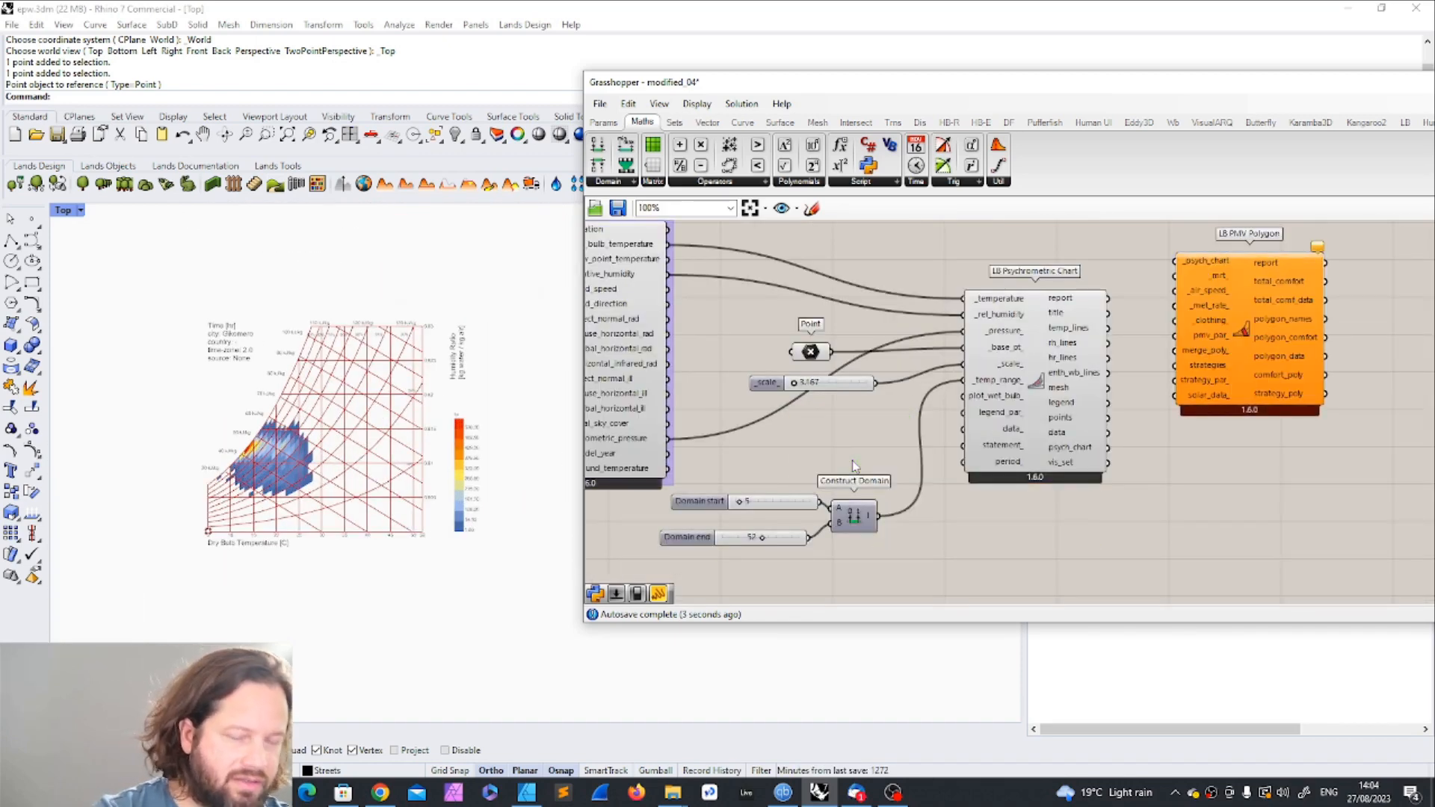
# Step: Try a domain start of 0 and inspect the psychrometric chart's temperature axis in Rhino
pyautogui.scroll(3, 842, 481)
pyautogui.moveTo(765, 465); pyautogui.dragTo(760, 464)
pyautogui.scroll(3, 193, 514)
pyautogui.scroll(-7, 196, 516)
pyautogui.scroll(9, 131, 525)
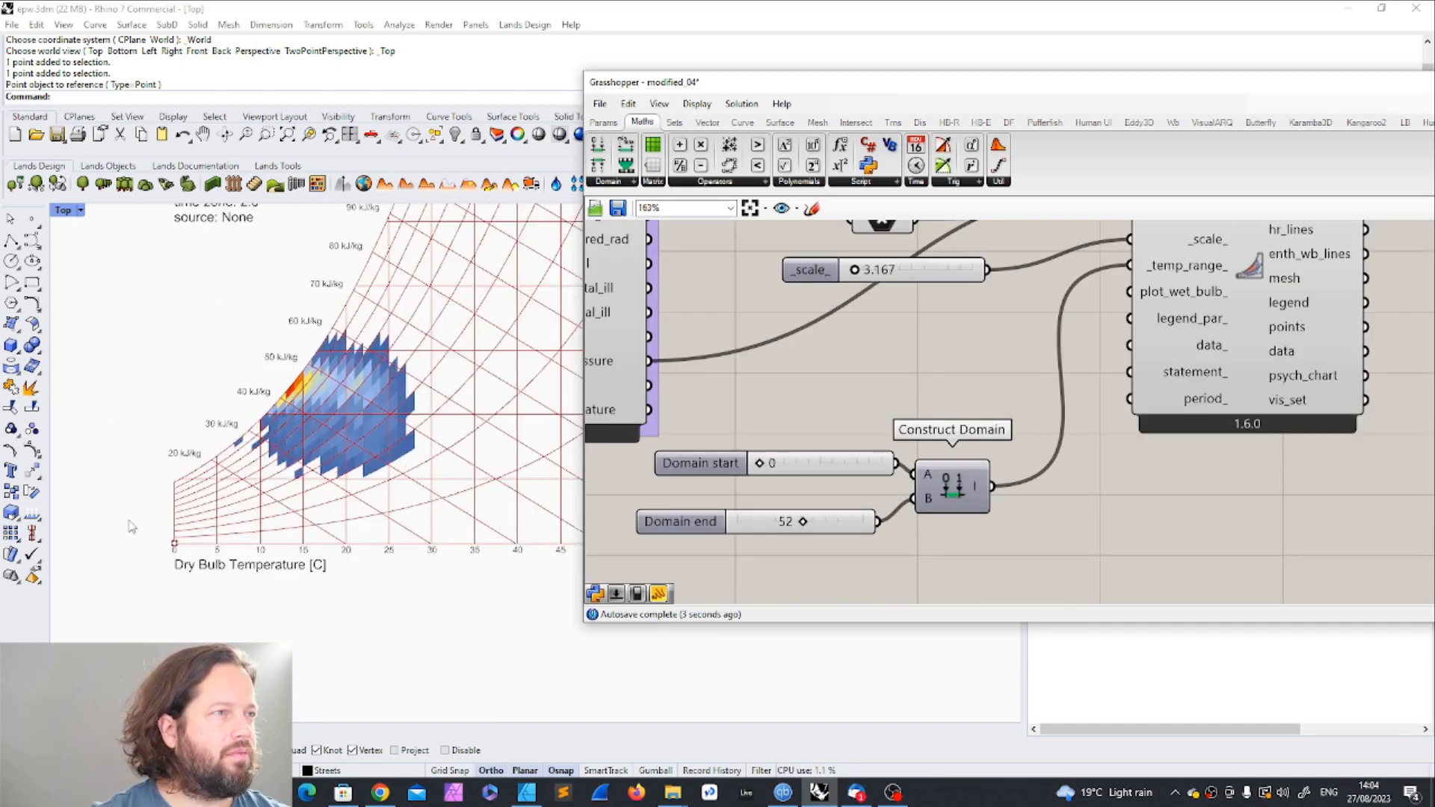
# Step: Set the domain start to 5 and the domain end to 35 for the chart's temperature range
pyautogui.moveTo(759, 464); pyautogui.dragTo(764, 463)
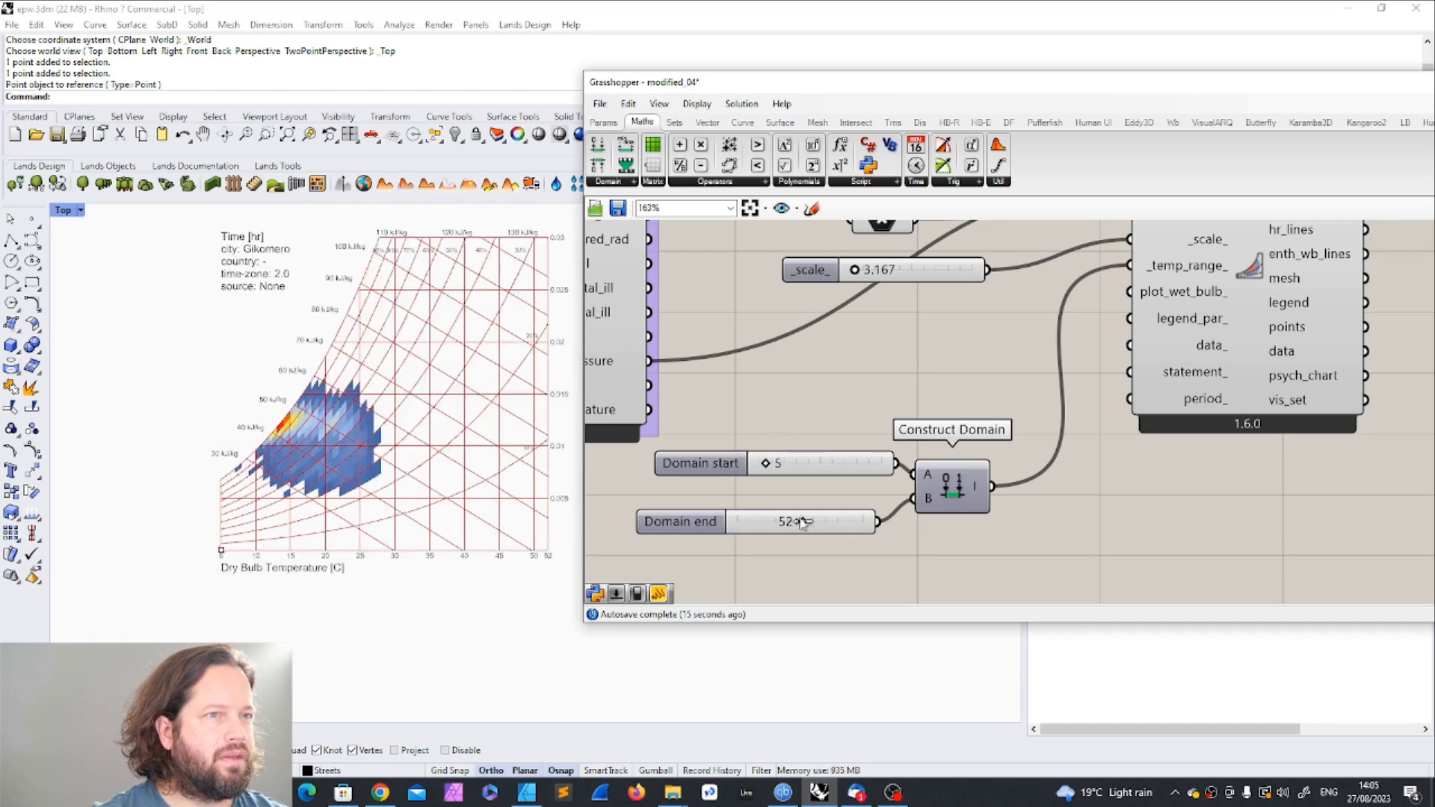
pyautogui.moveTo(800, 522); pyautogui.dragTo(782, 527)
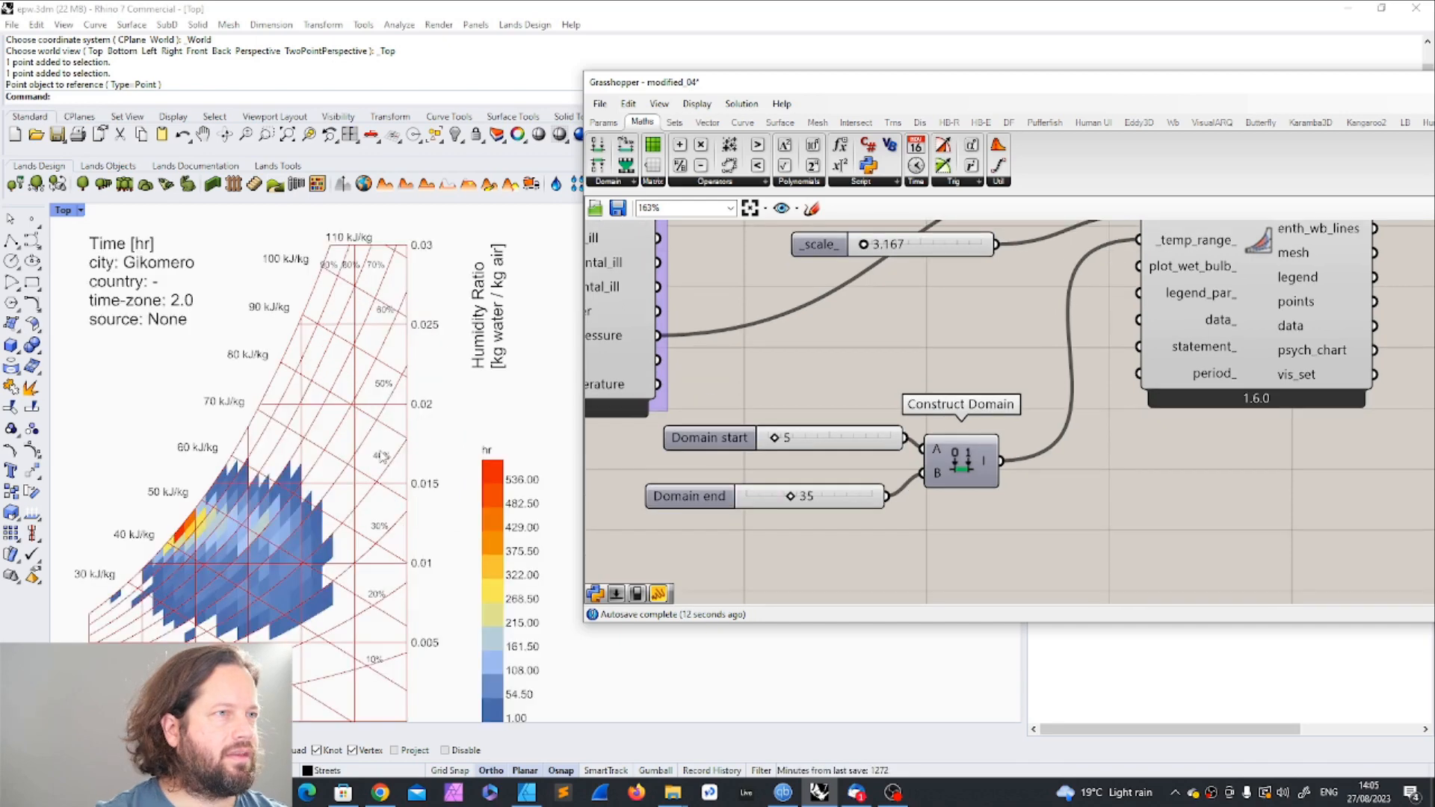
pyautogui.scroll(-5, 379, 456)
pyautogui.scroll(5, 490, 490)
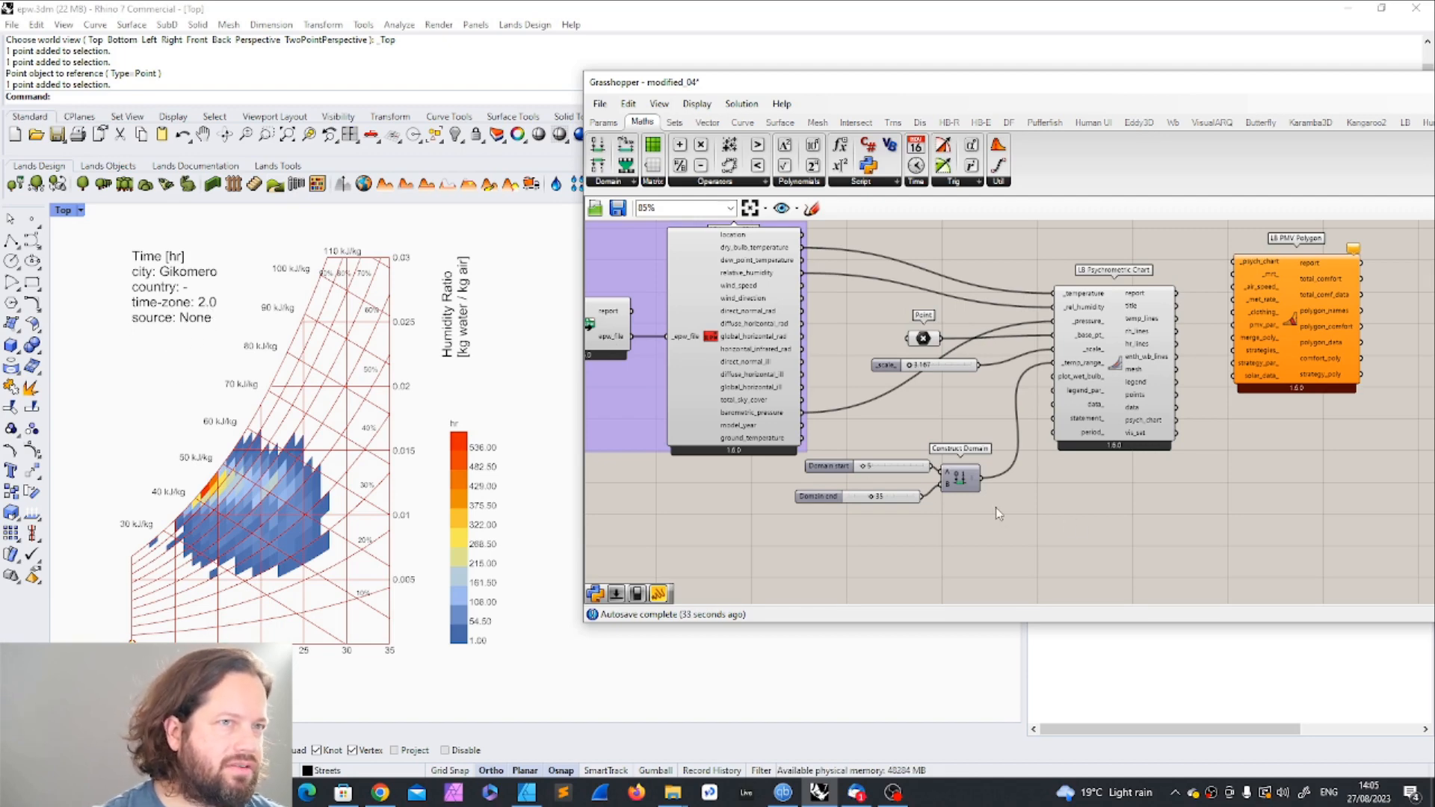
# Step: Examine the psychrometric chart in Rhino, comparing its plotted hours, dry bulb temperature axis, humidity ratio axis and color legend
pyautogui.scroll(2, 1067, 522)
pyautogui.click(743, 323)
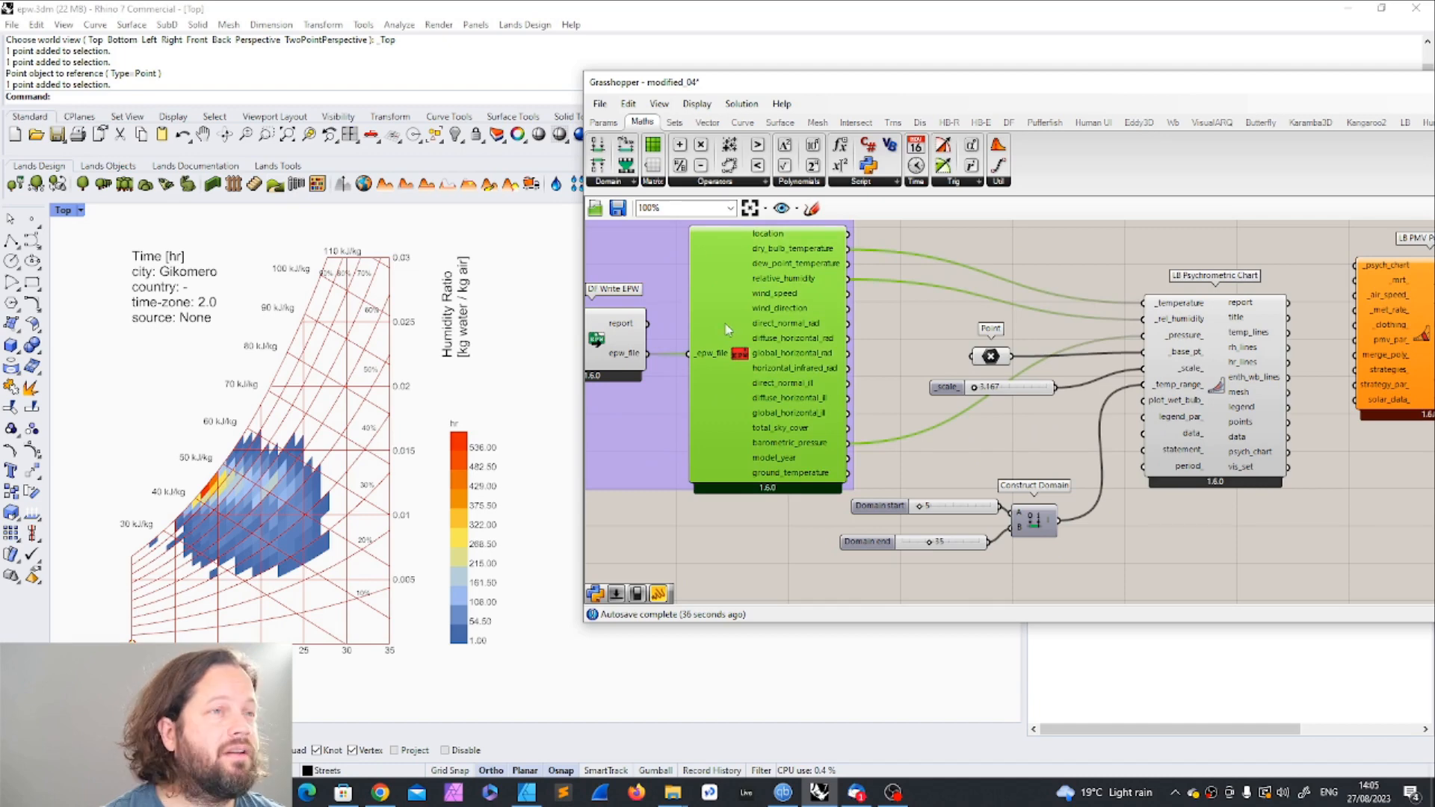
pyautogui.scroll(2, 411, 408)
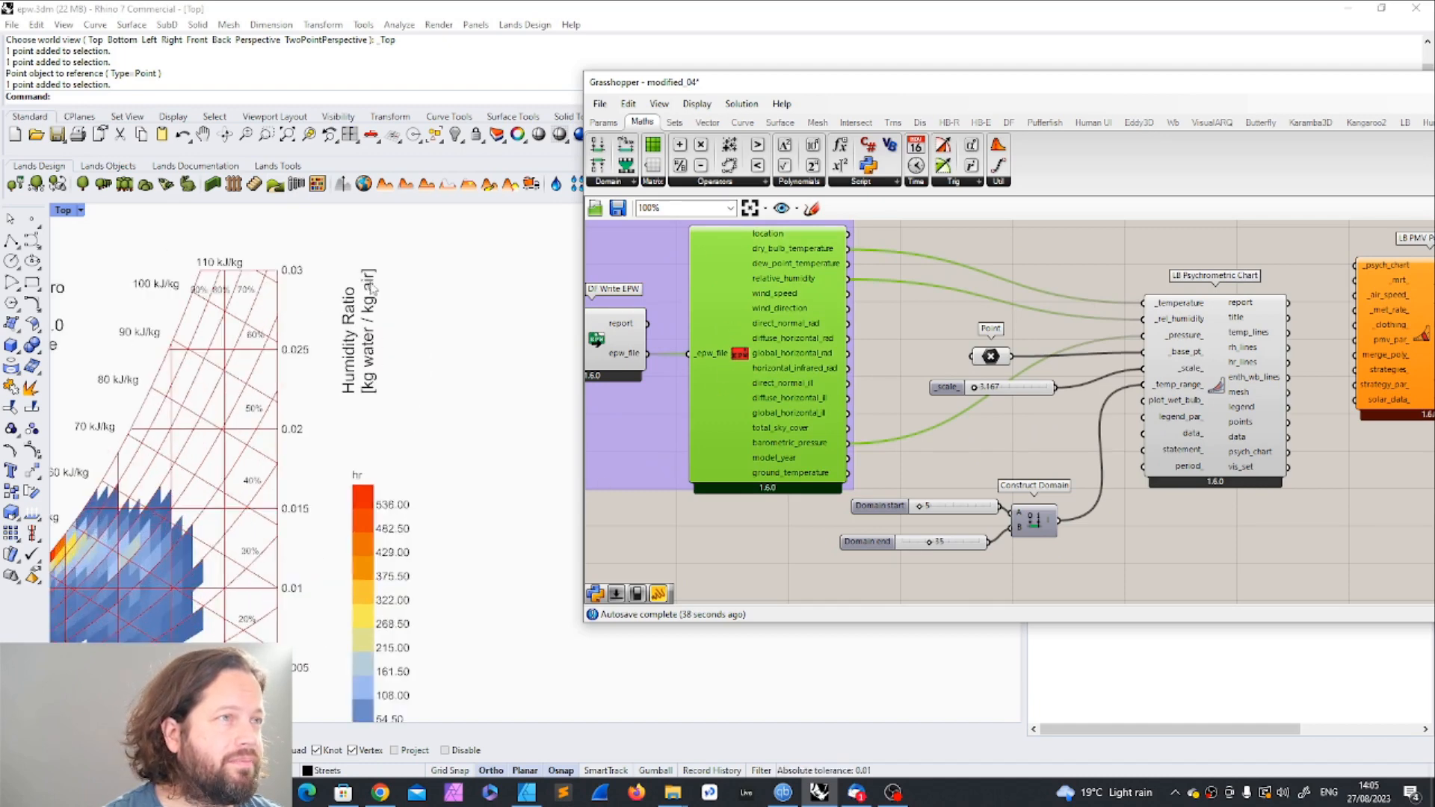
pyautogui.scroll(-8, 355, 357)
pyautogui.scroll(6, 206, 531)
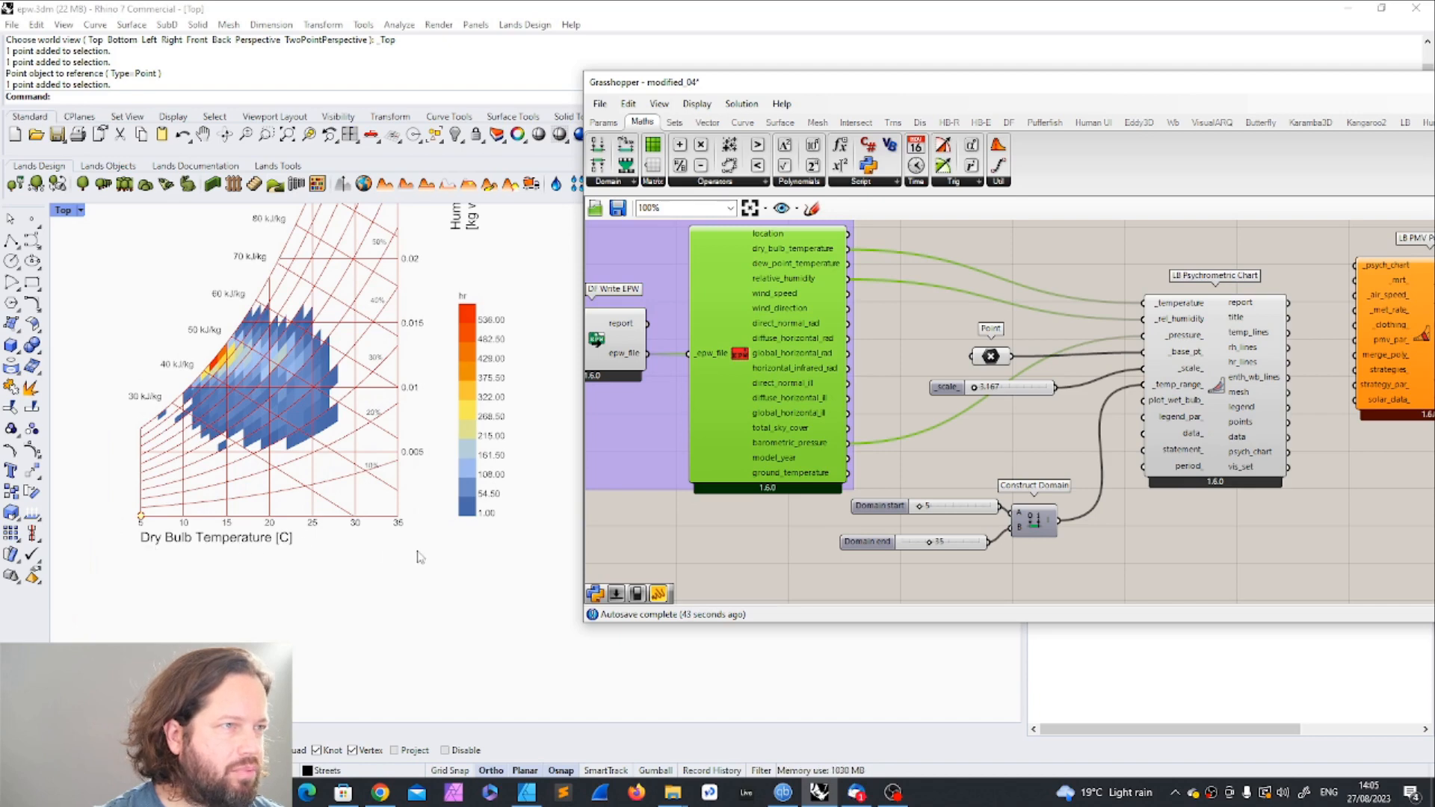
pyautogui.scroll(-1, 408, 579)
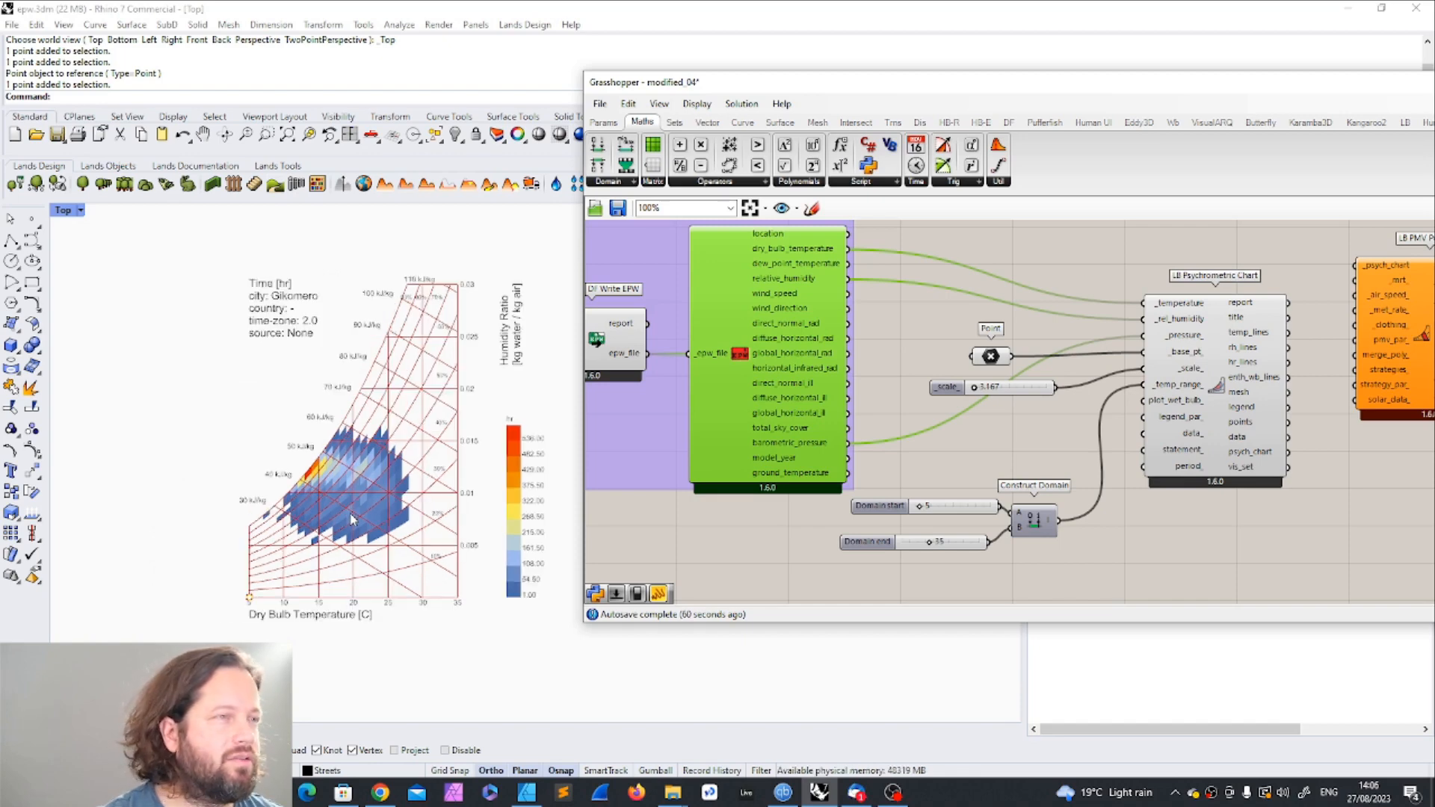
pyautogui.scroll(3, 314, 482)
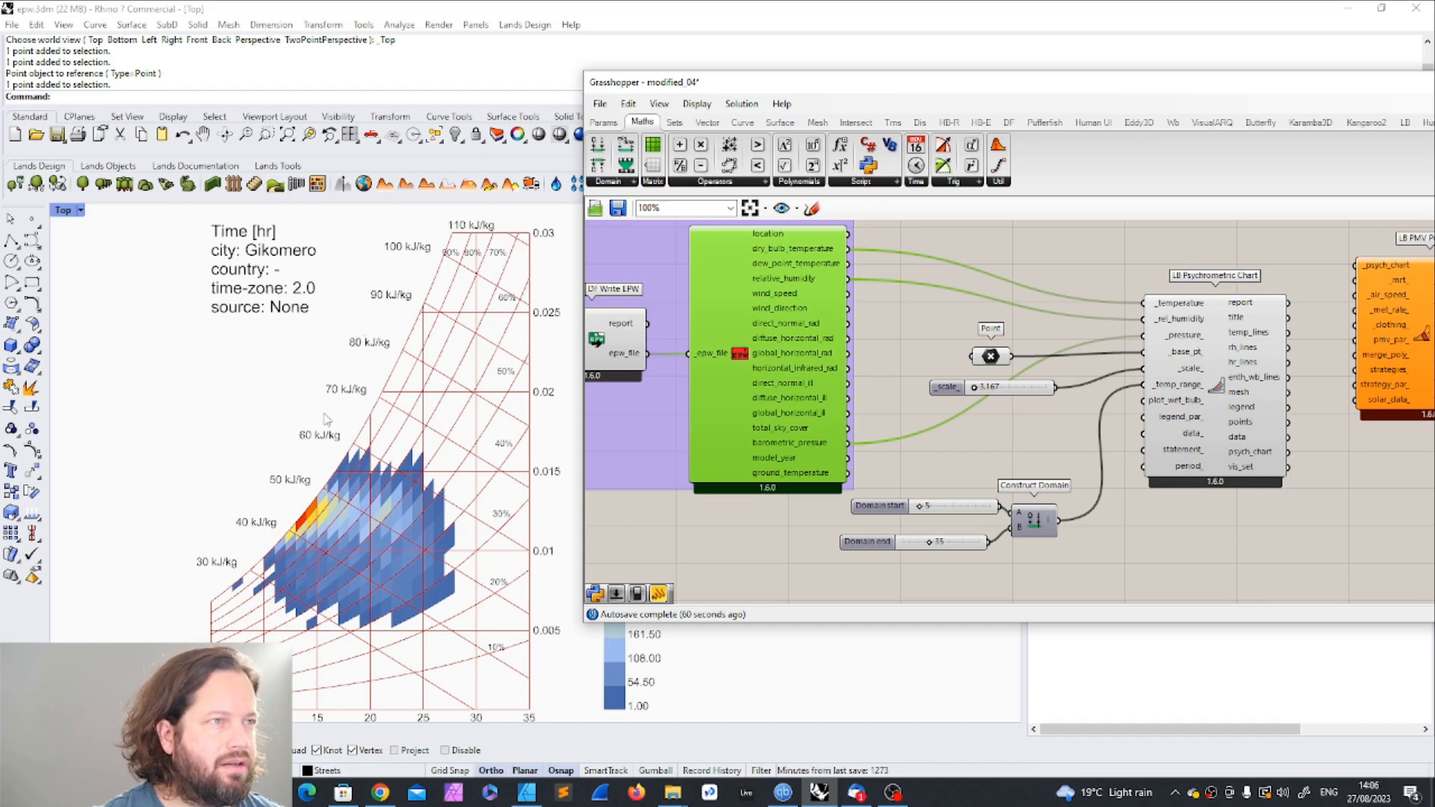
pyautogui.scroll(-2, 269, 497)
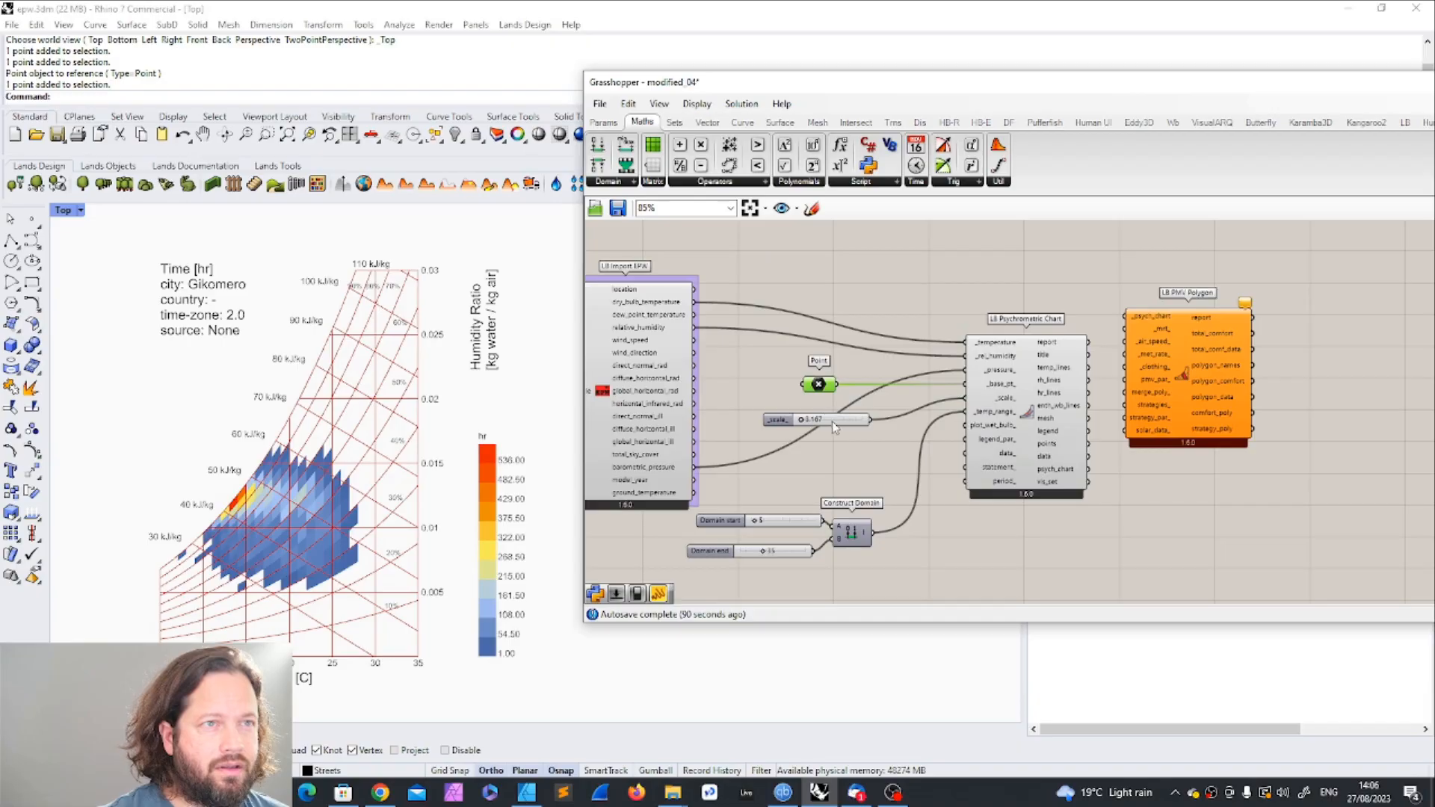
# Step: Move the LB PMV Polygon and LB Psychrometric Chart components farther from the point, scale and domain controls to make room on the canvas
pyautogui.click(834, 418)
pyautogui.moveTo(669, 482); pyautogui.dragTo(873, 448)
pyautogui.scroll(-2, 915, 359)
pyautogui.scroll(2, 1184, 385)
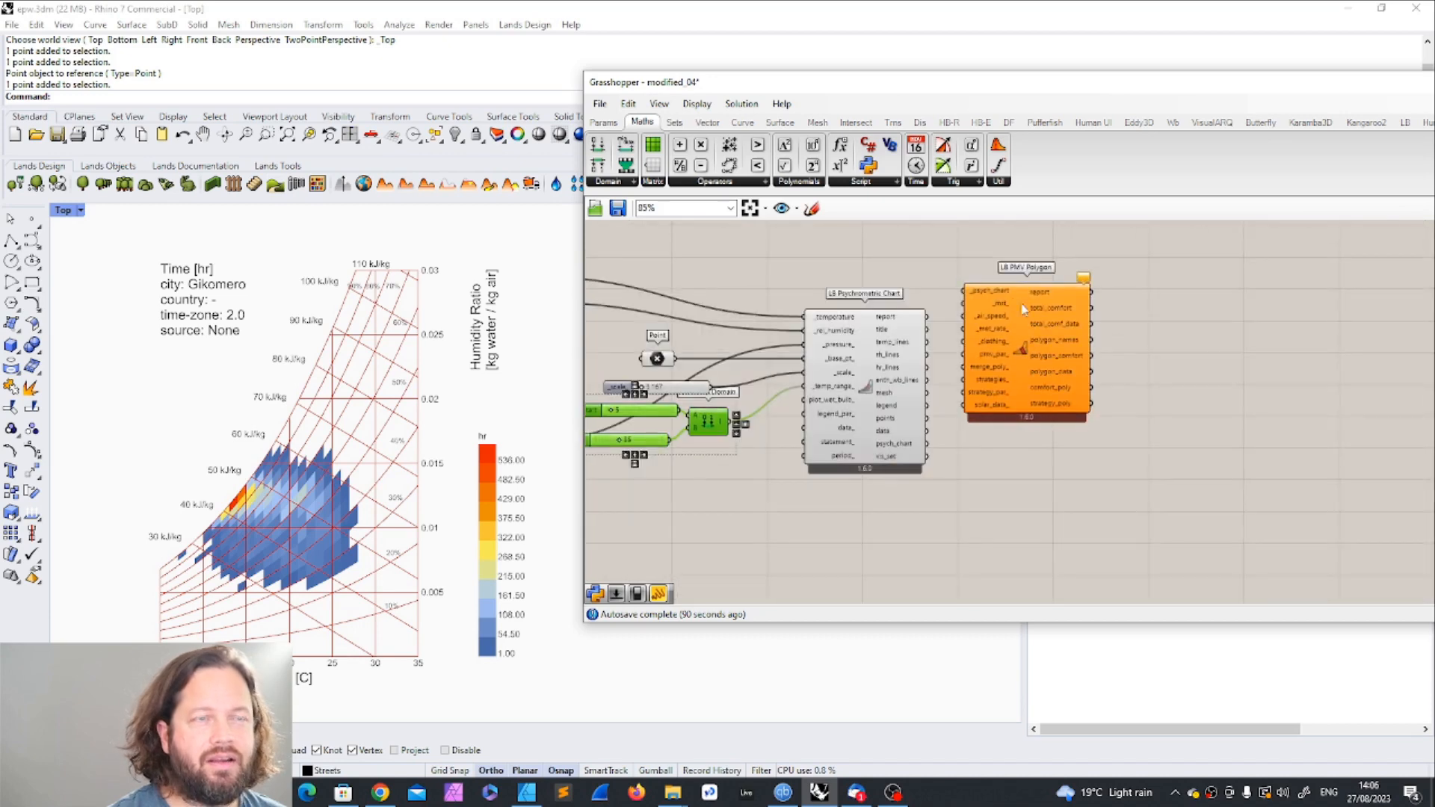
pyautogui.moveTo(1022, 306); pyautogui.dragTo(1198, 302)
pyautogui.click(868, 347)
pyautogui.moveTo(868, 343); pyautogui.dragTo(1000, 341)
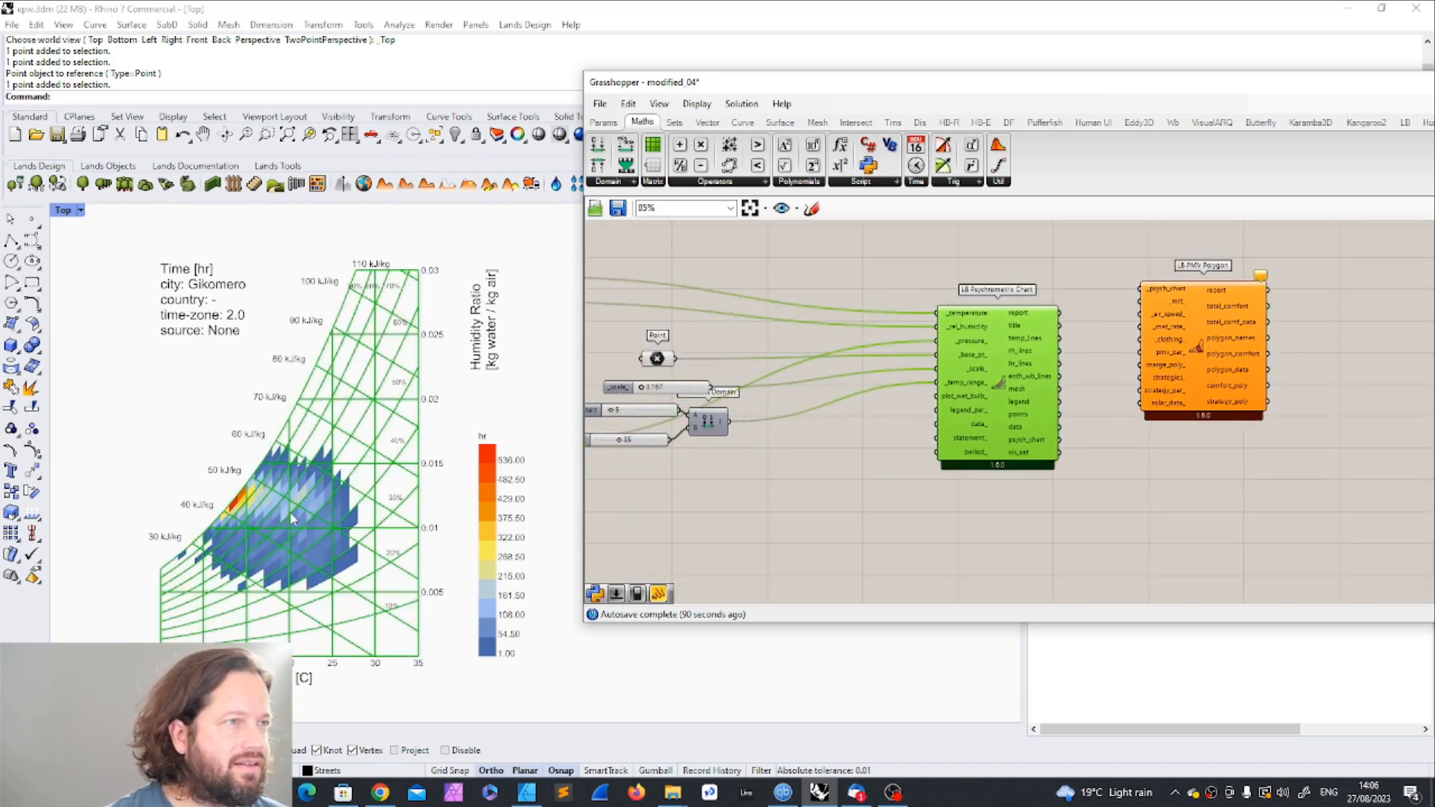
# Step: Examine the chart's hourly distribution, relative humidity and enthalpy lines and legend in Rhino alongside the components that control it
pyautogui.scroll(1, 308, 544)
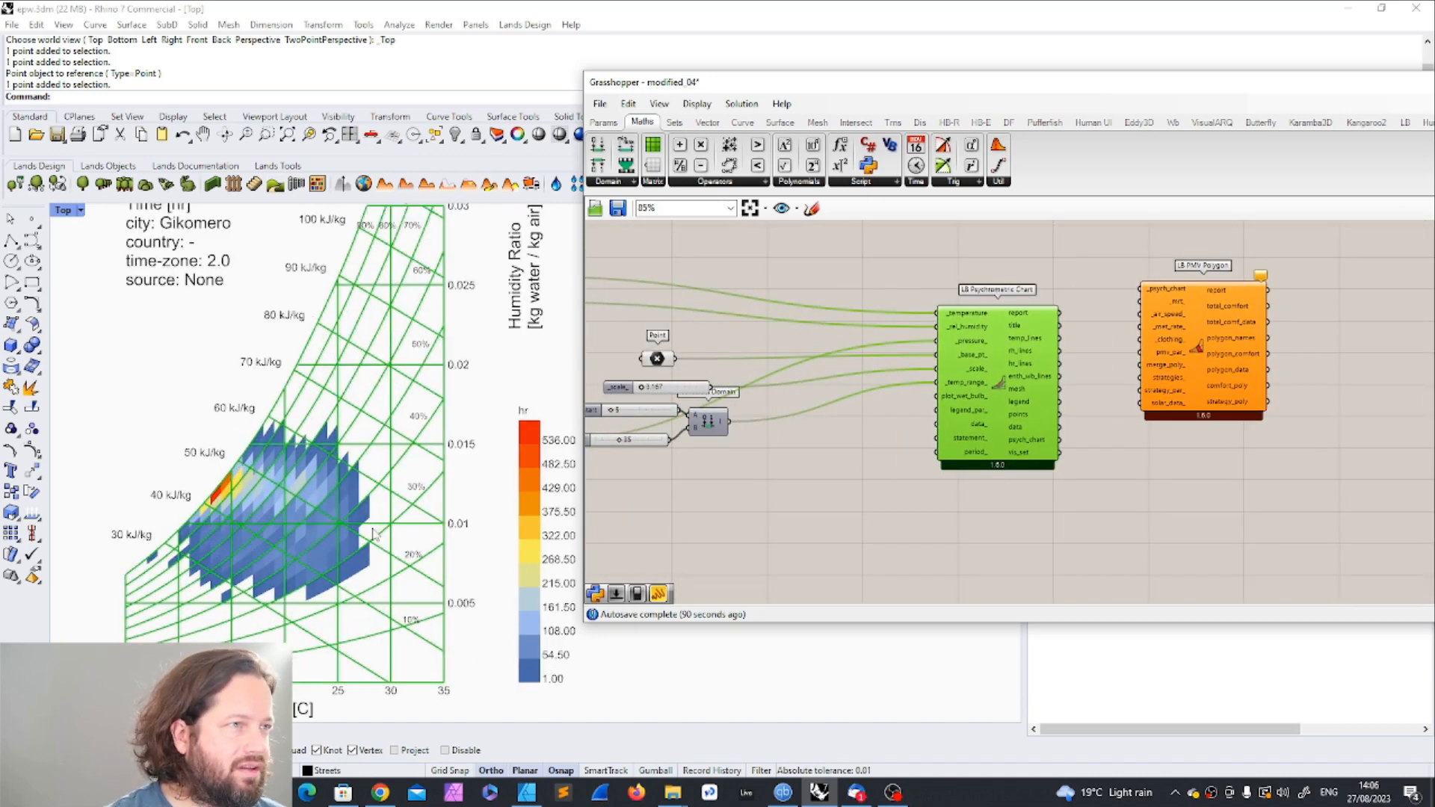
pyautogui.scroll(-1, 335, 535)
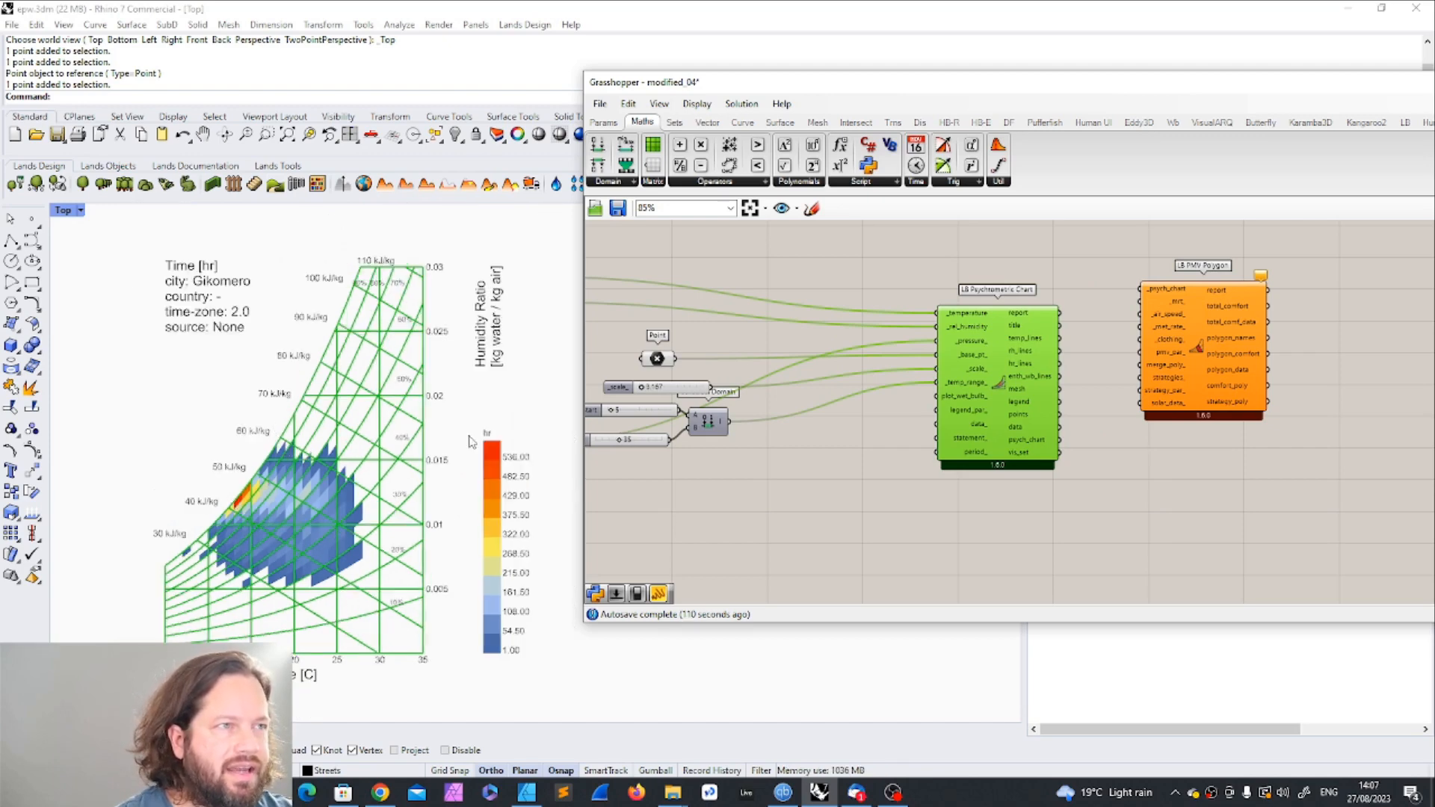
pyautogui.scroll(1, 491, 461)
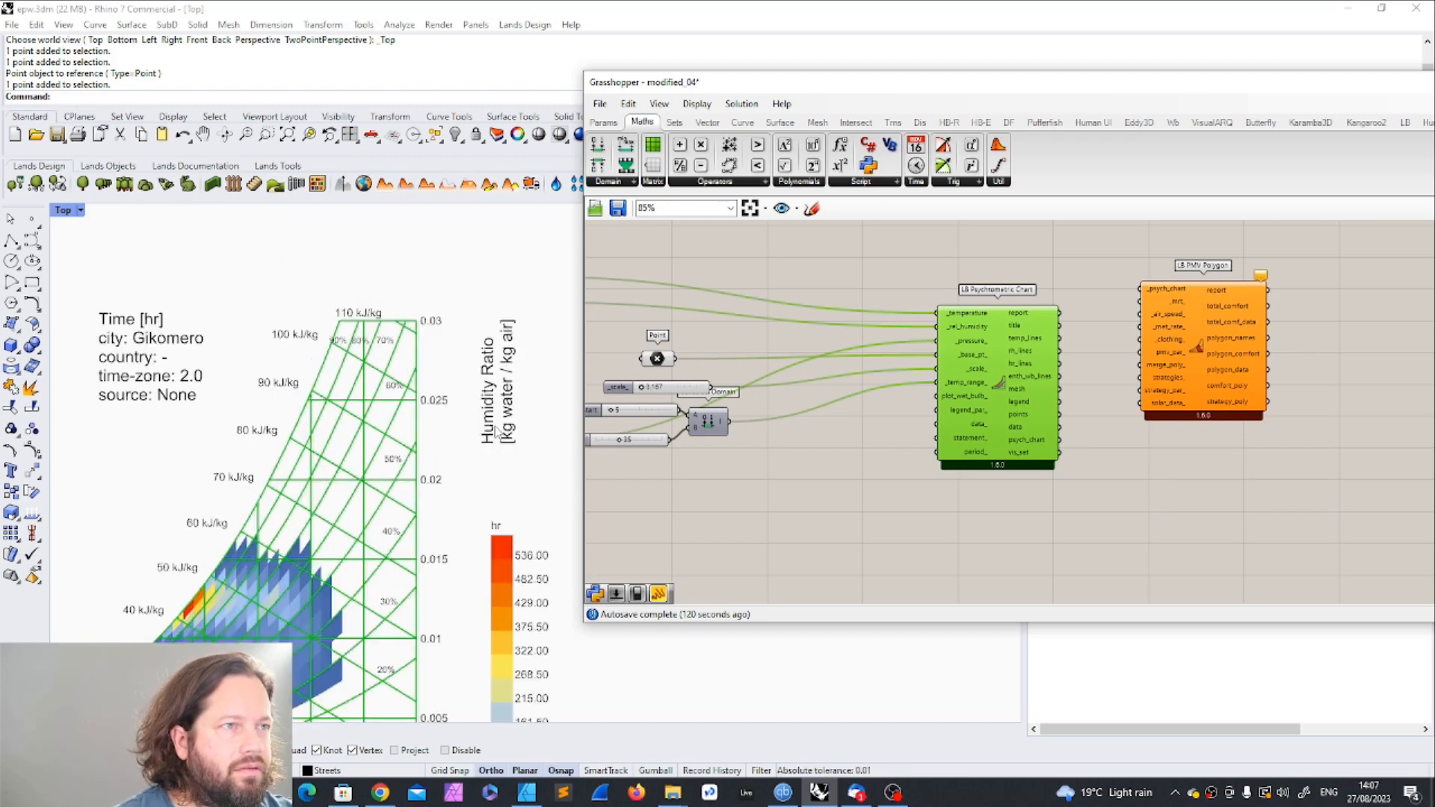
pyautogui.scroll(-2, 497, 364)
pyautogui.scroll(3, 414, 520)
pyautogui.scroll(-2, 220, 593)
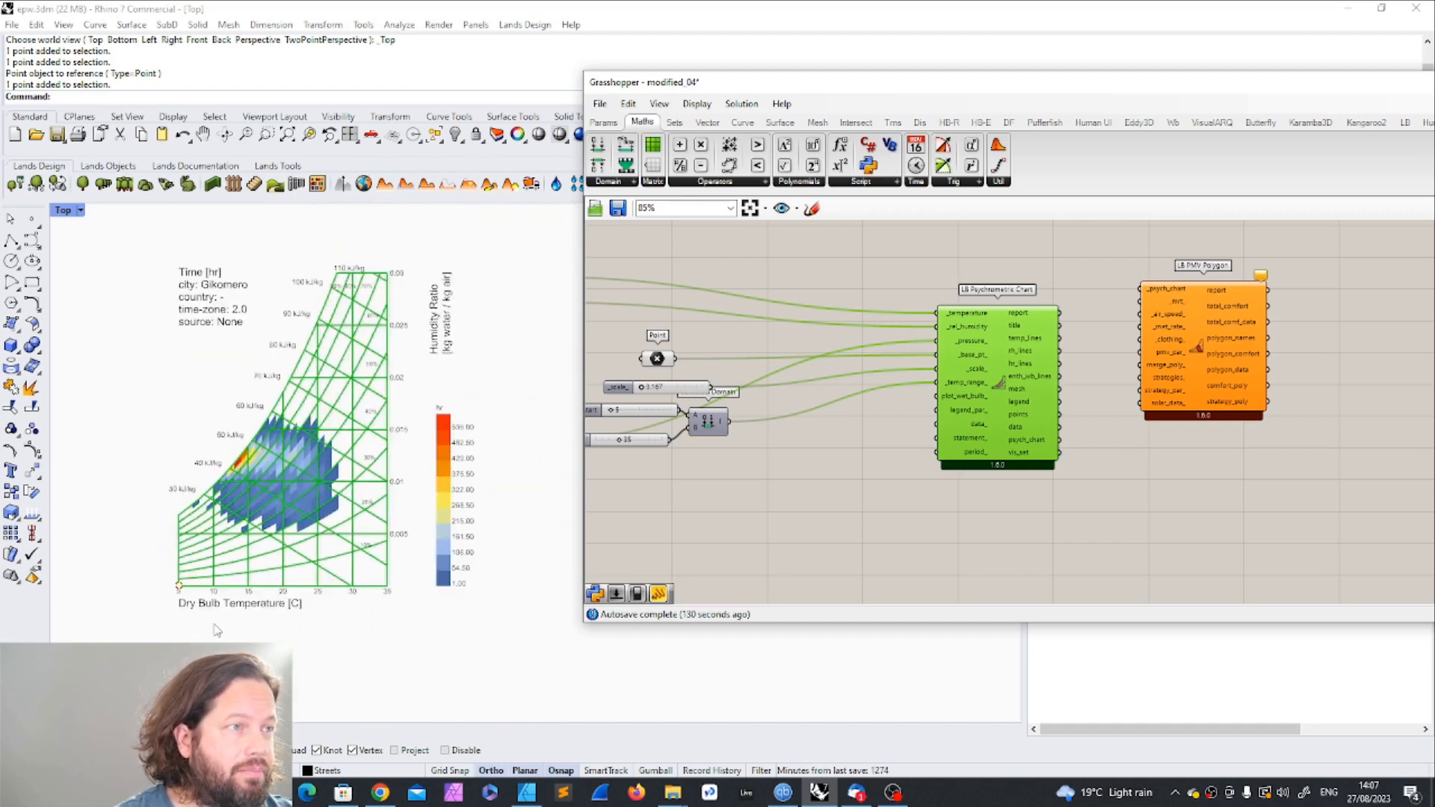
pyautogui.scroll(2, 209, 630)
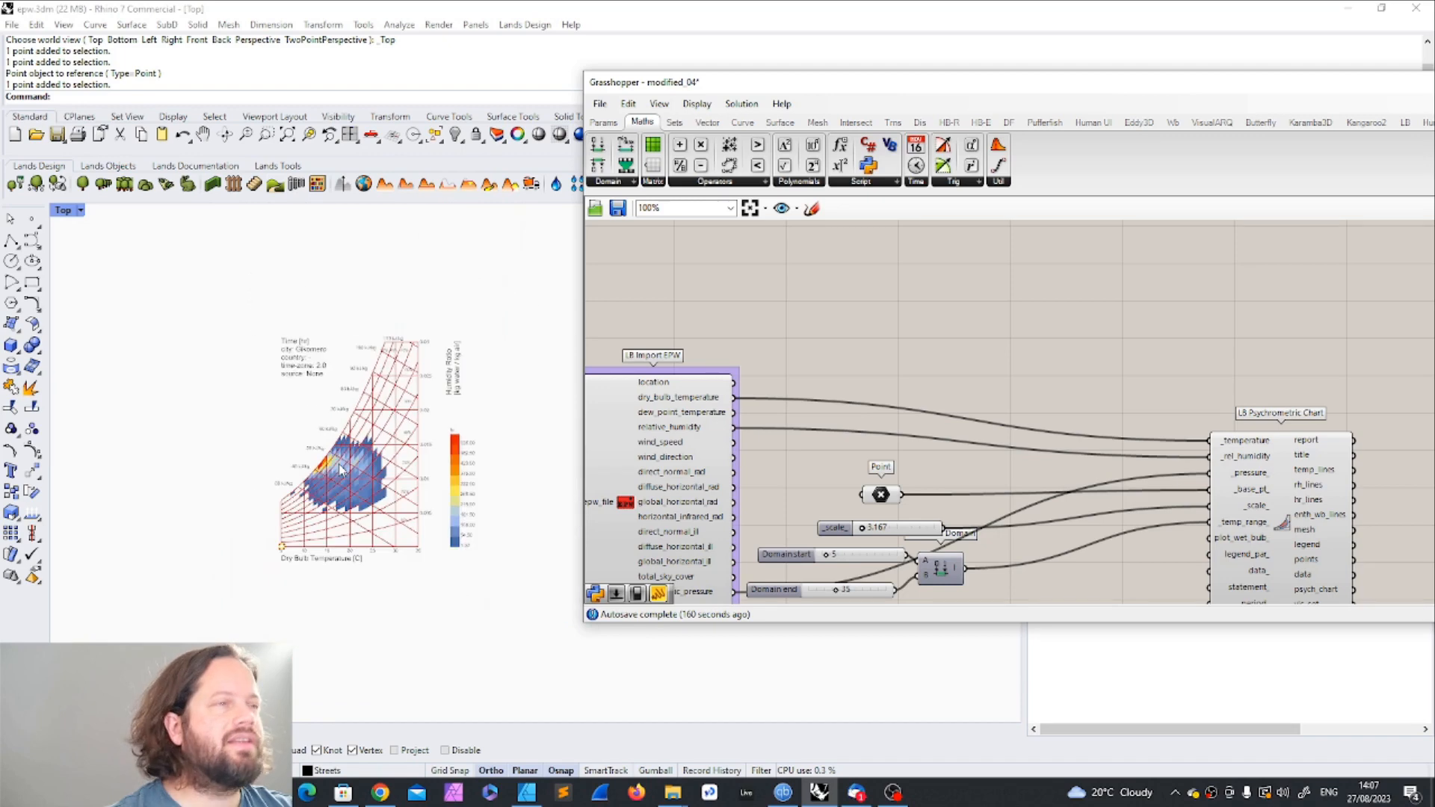
pyautogui.scroll(5, 361, 467)
pyautogui.scroll(-5, 361, 468)
pyautogui.scroll(-3, 1087, 311)
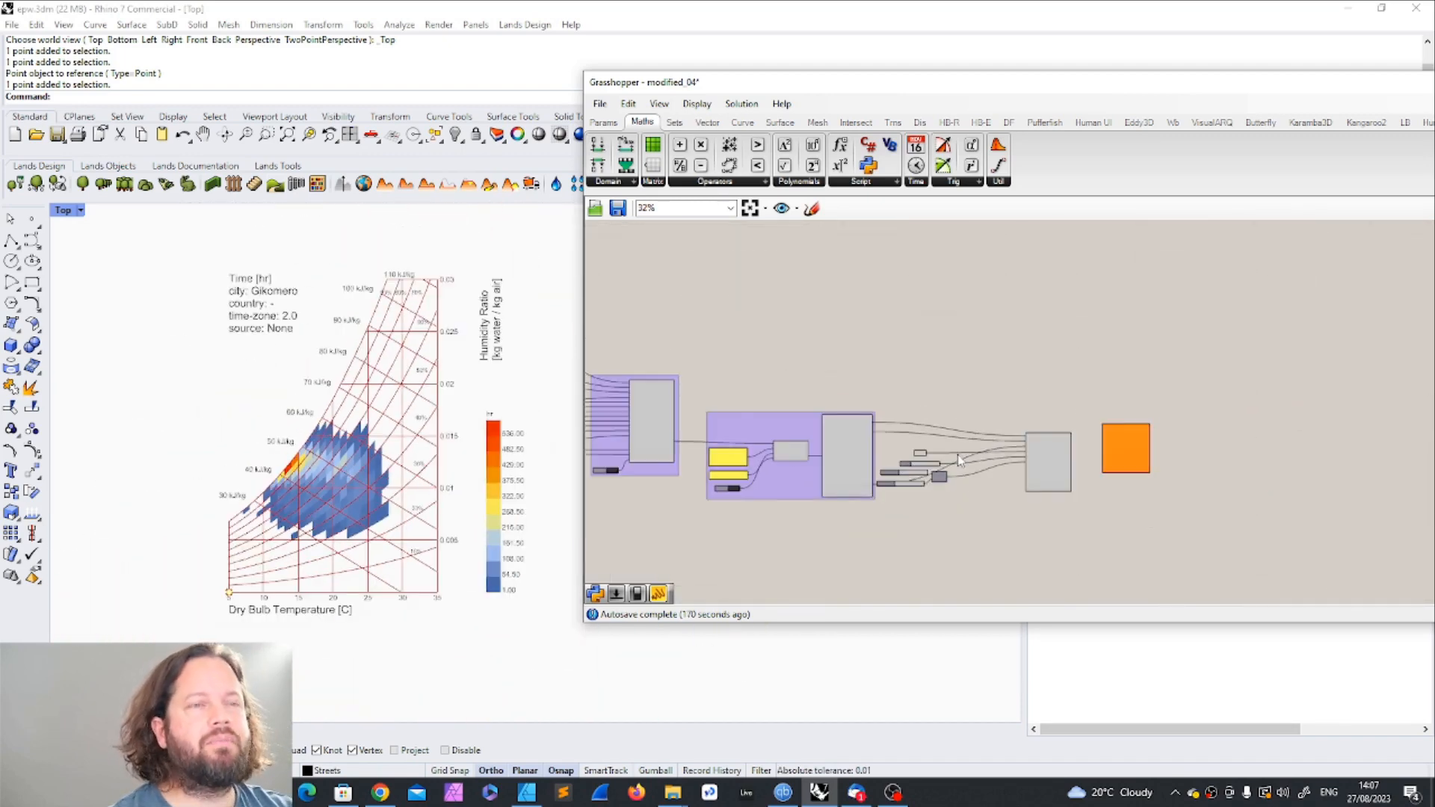
pyautogui.scroll(-2, 486, 453)
pyautogui.scroll(3, 487, 454)
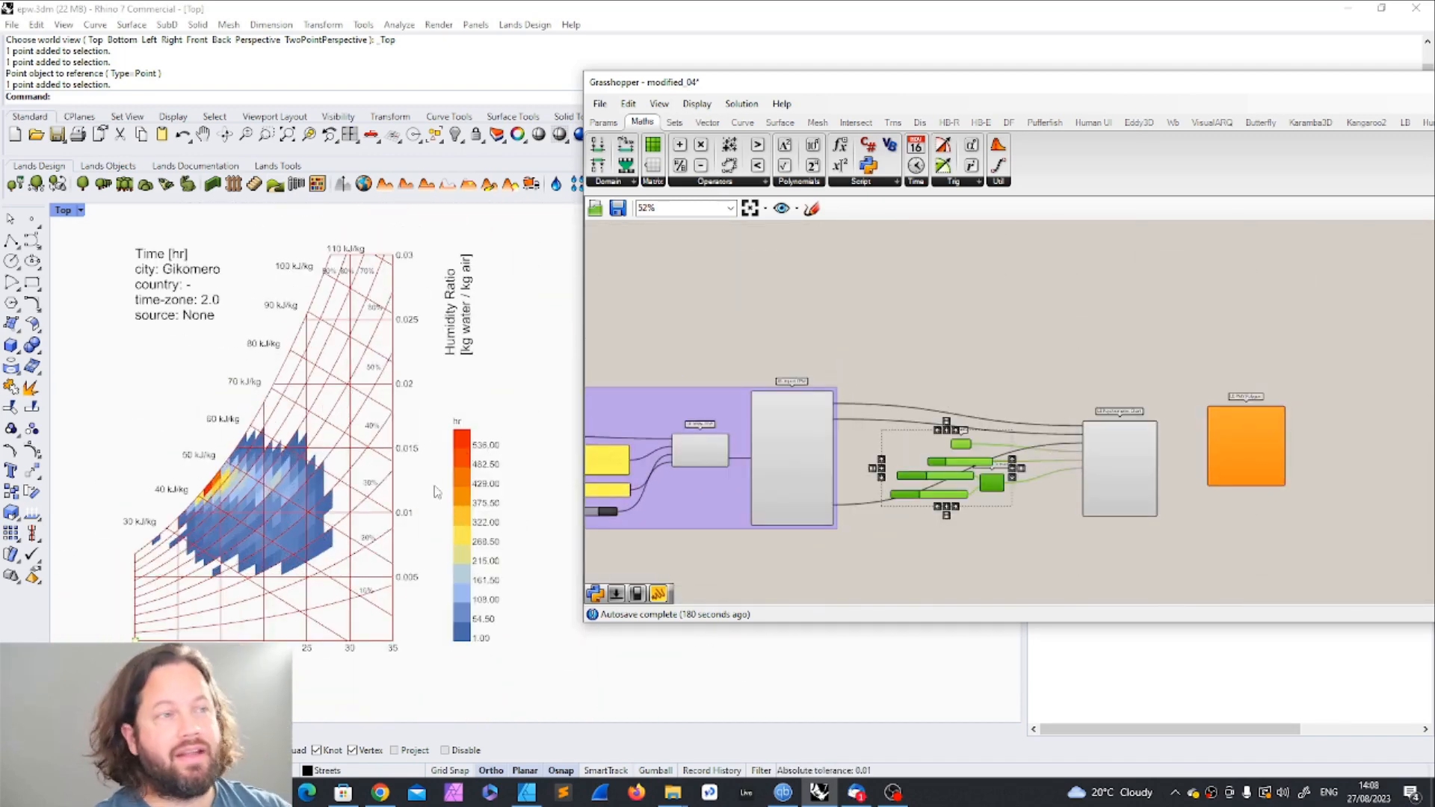
pyautogui.moveTo(439, 396); pyautogui.dragTo(570, 689)
pyautogui.moveTo(508, 634); pyautogui.dragTo(557, 710)
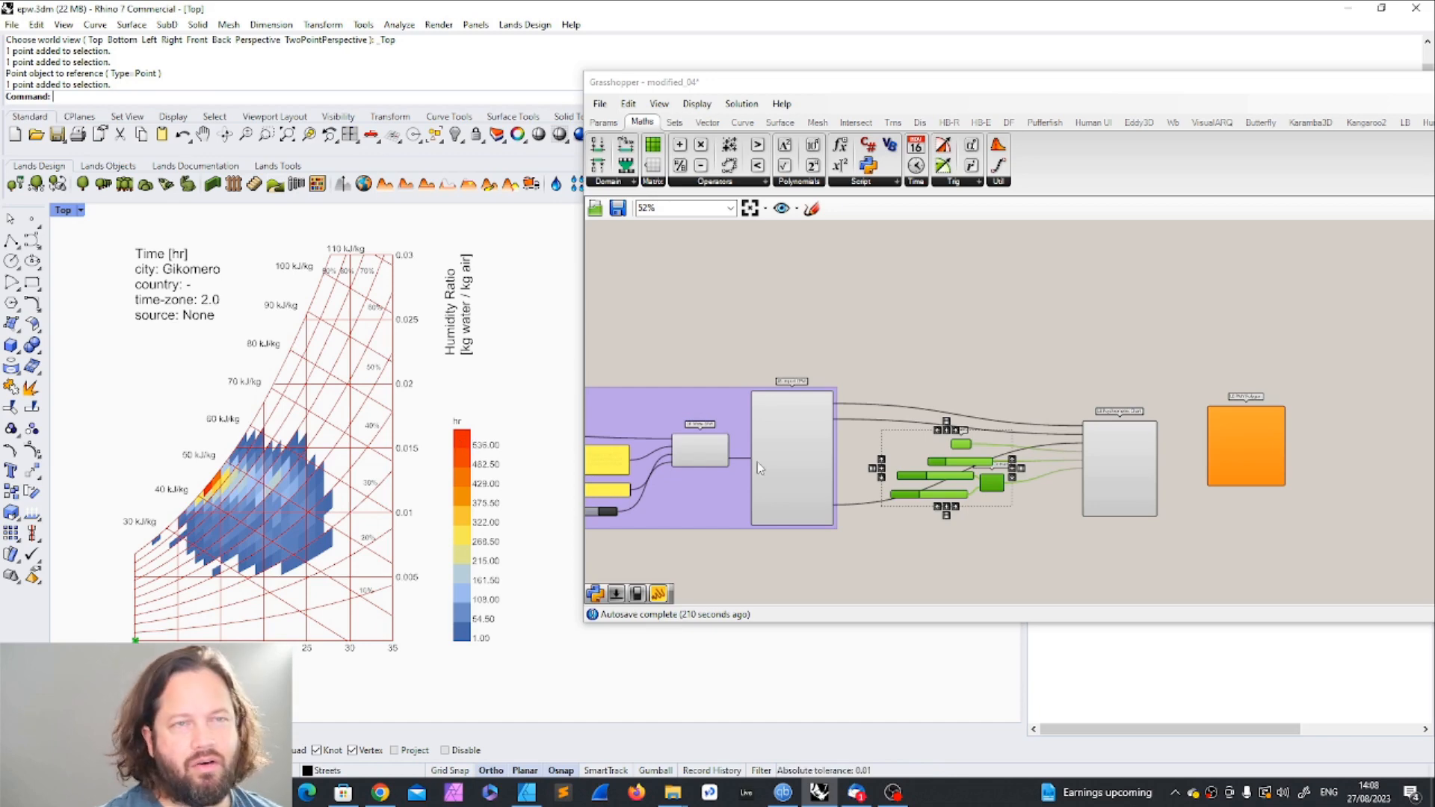
# Step: Add a Boolean Toggle set to False, connect it to the psychrometric chart's plot_wet_bulb_ input, and place it near the component
pyautogui.scroll(4, 1119, 455)
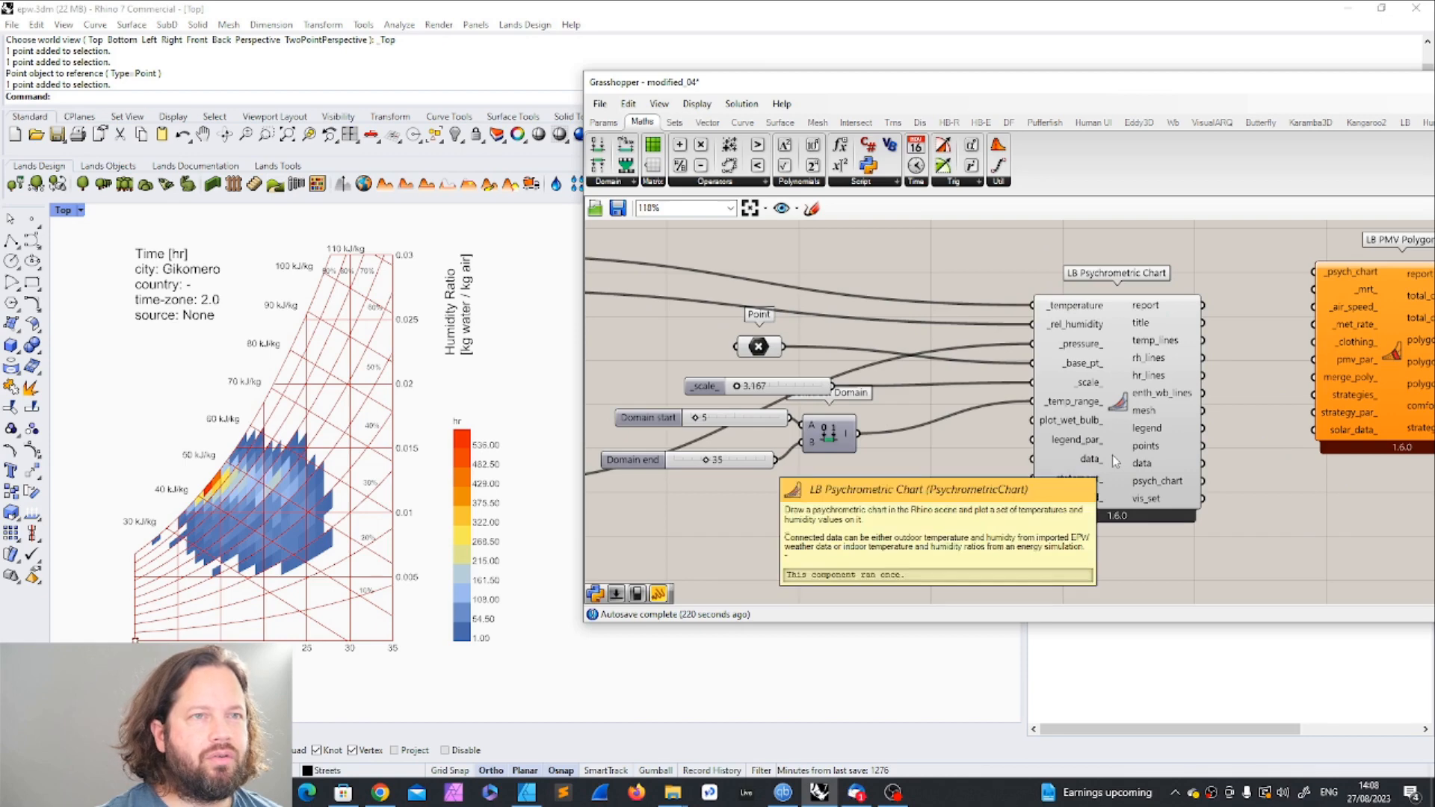
pyautogui.moveTo(1073, 428)
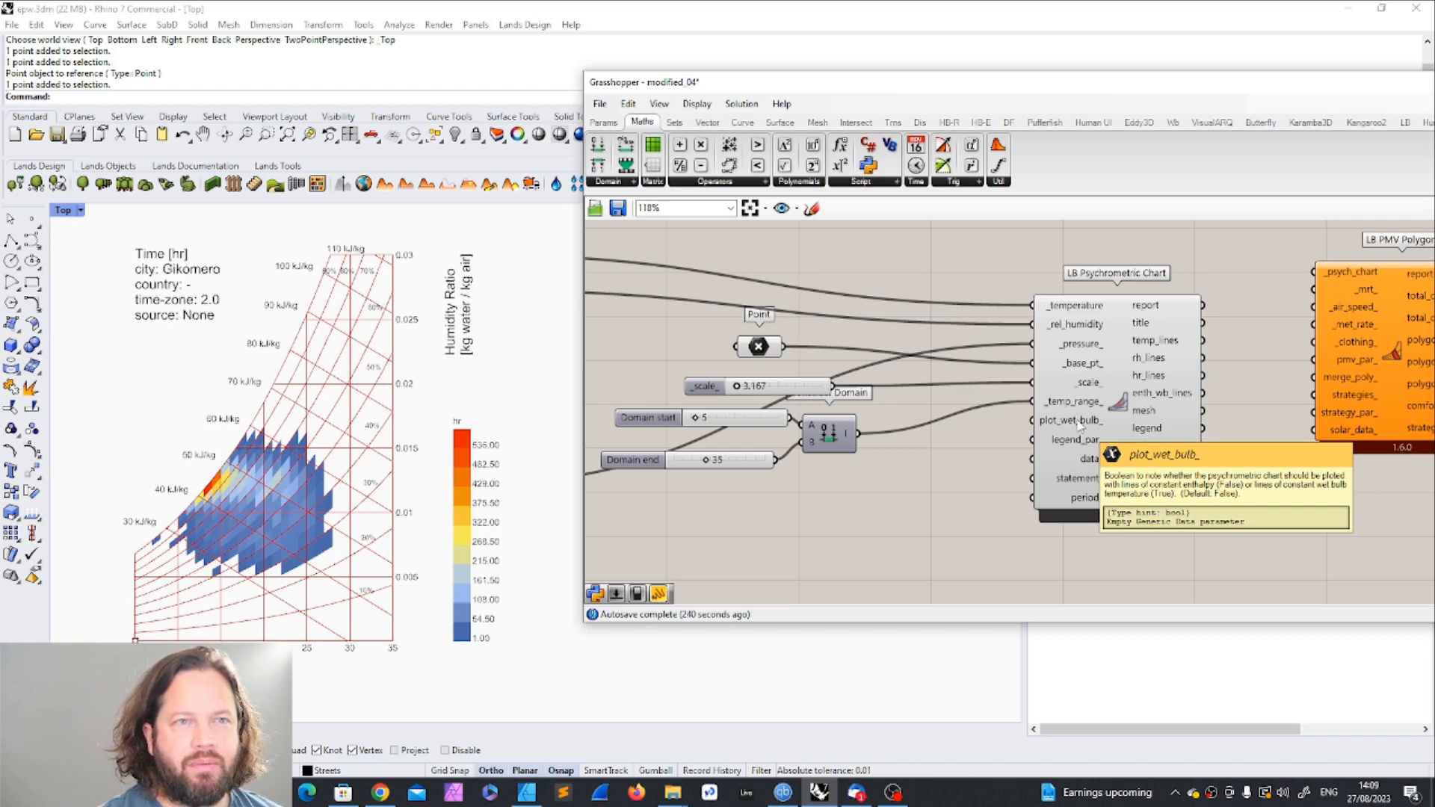
pyautogui.doubleClick(938, 515)
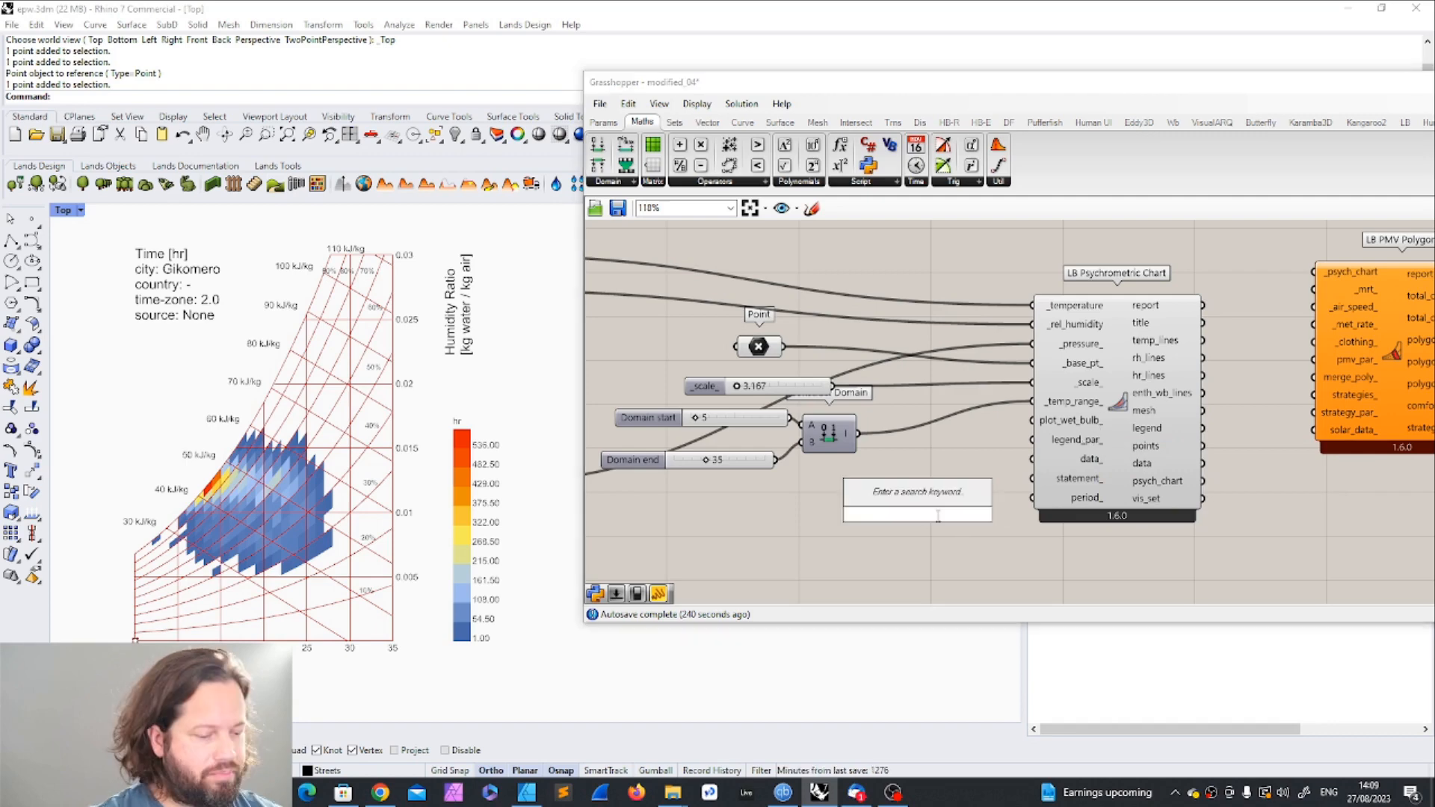
pyautogui.write('bool')
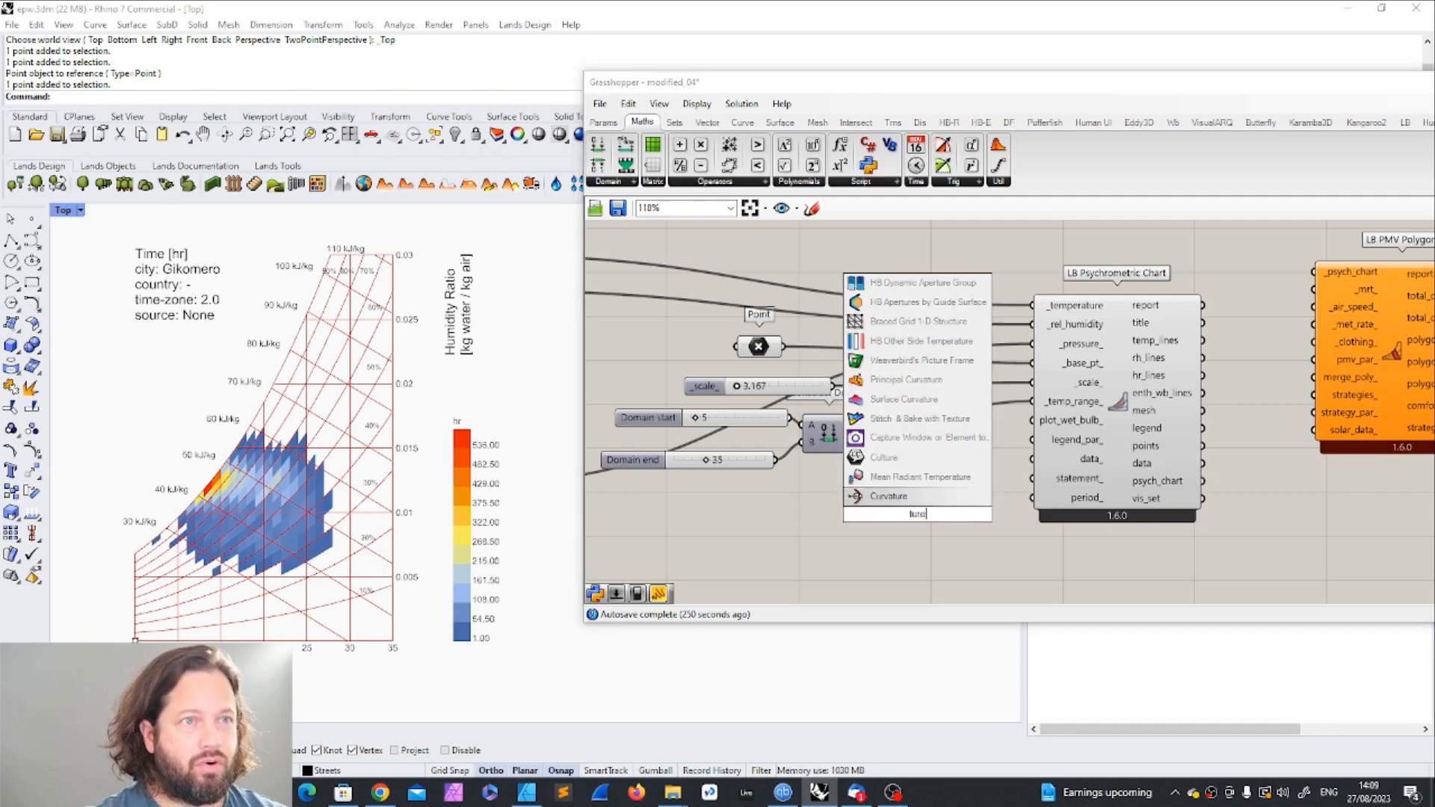
pyautogui.click(923, 557)
pyautogui.doubleClick(923, 556)
pyautogui.write('boo')
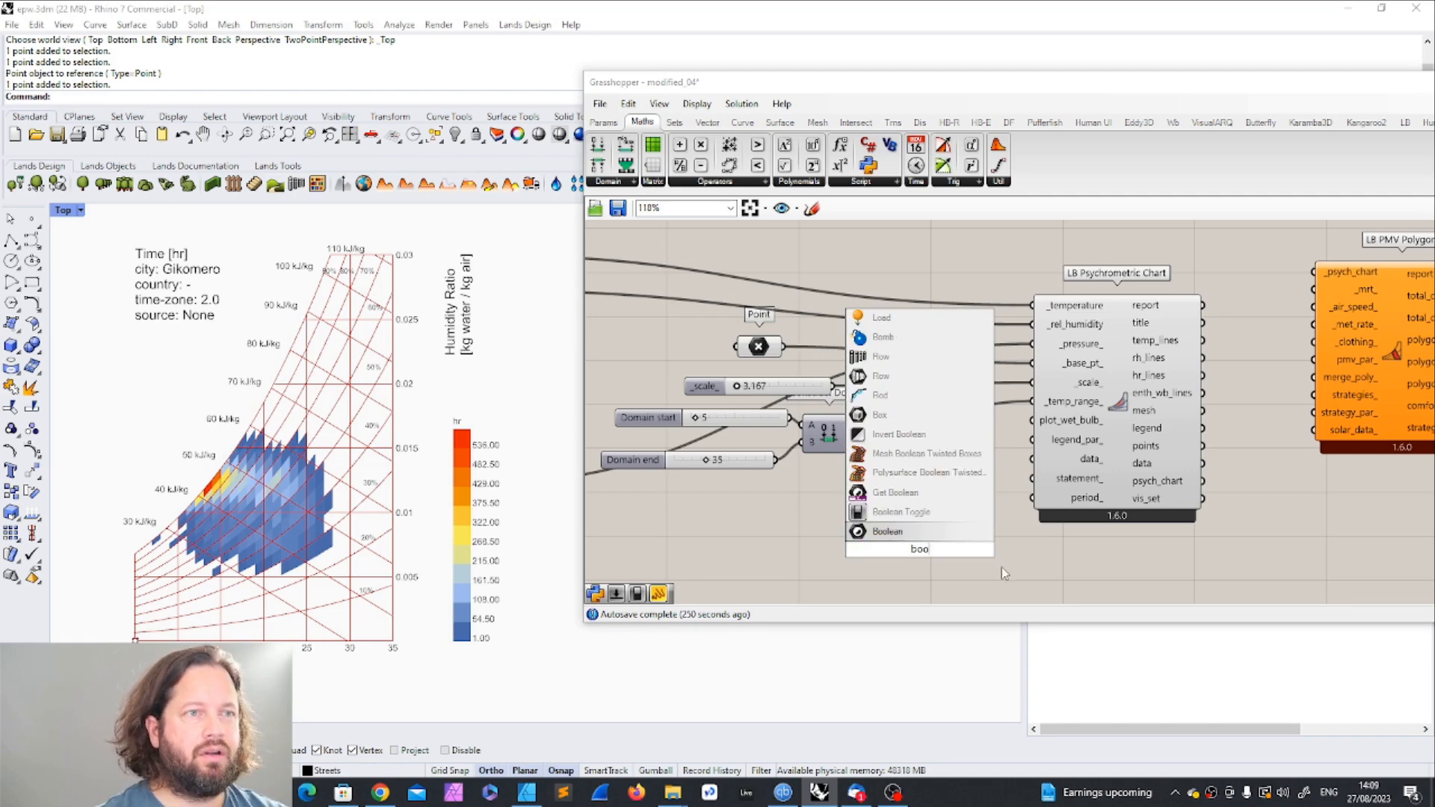
pyautogui.click(951, 513)
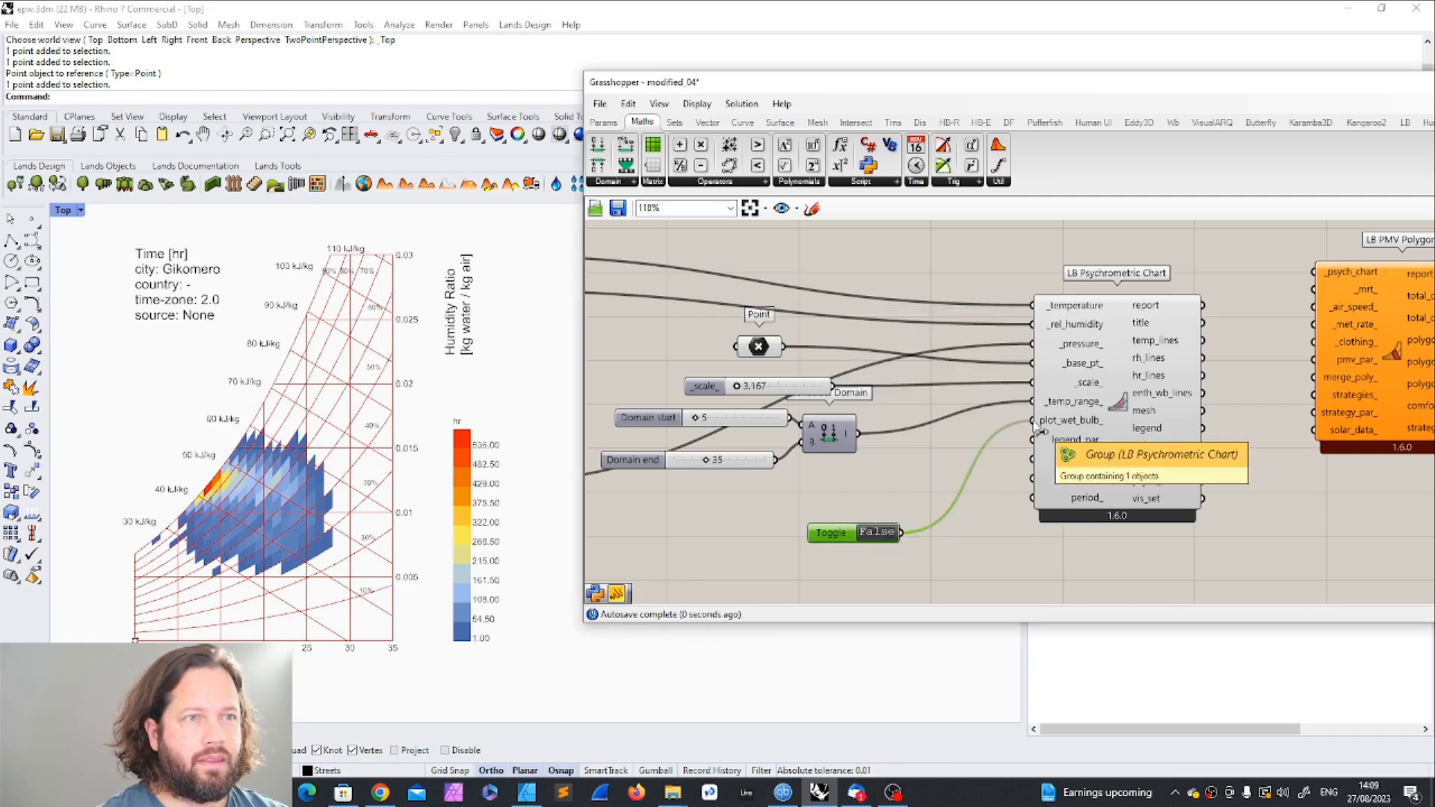
pyautogui.moveTo(844, 538); pyautogui.dragTo(877, 518)
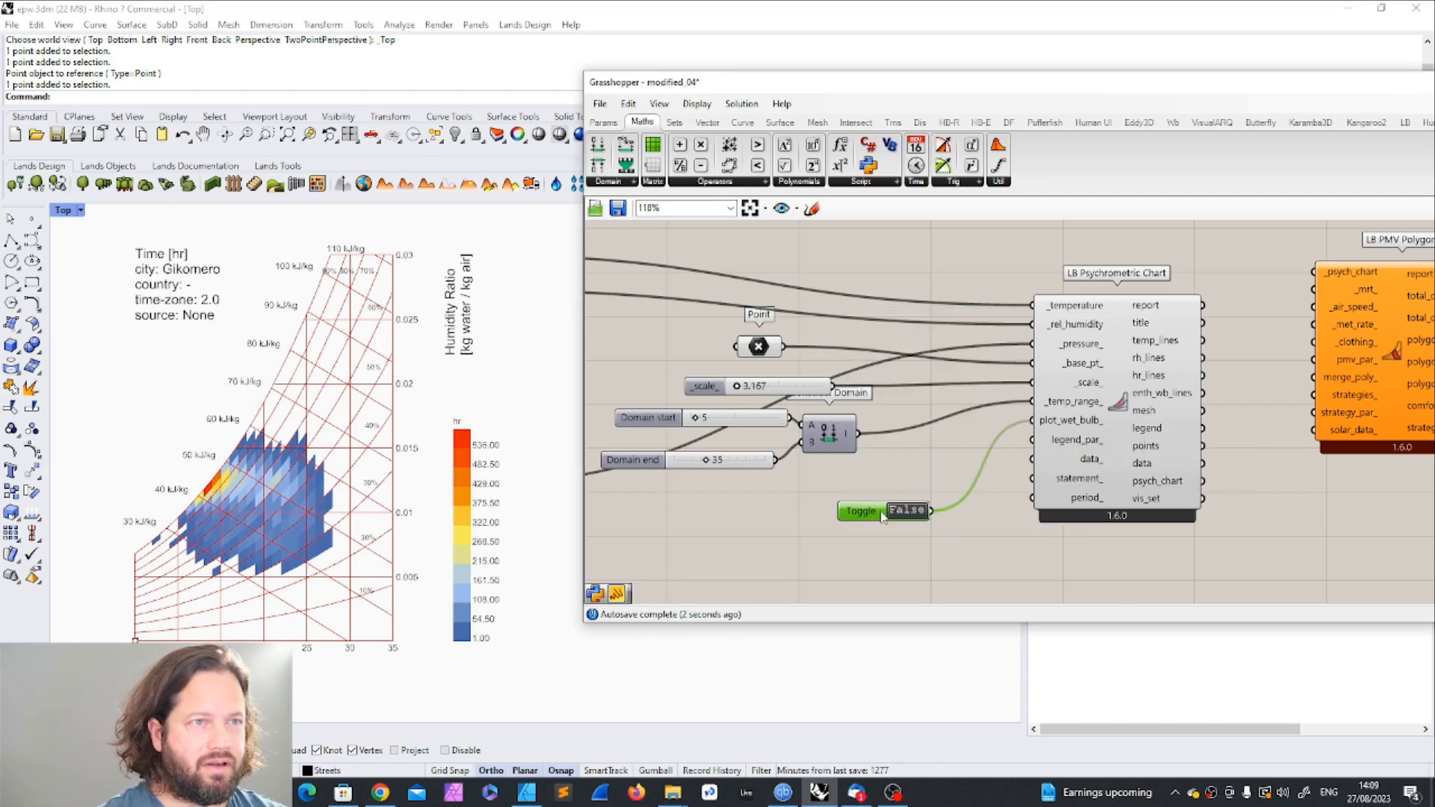
# Step: Try the wet bulb toggle at True to compare the chart's lines, and set it back to False
pyautogui.click(906, 511)
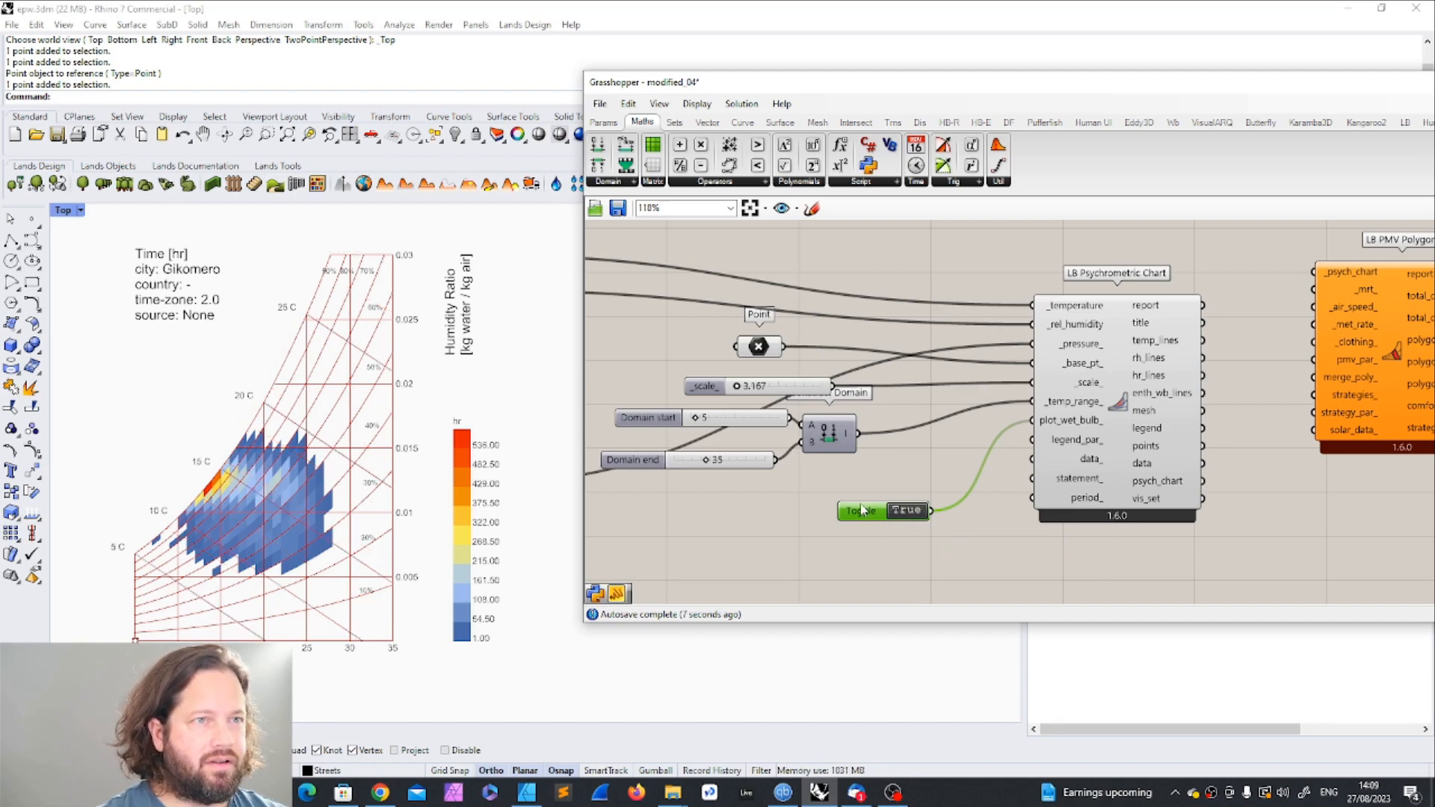
pyautogui.moveTo(863, 511); pyautogui.dragTo(873, 487)
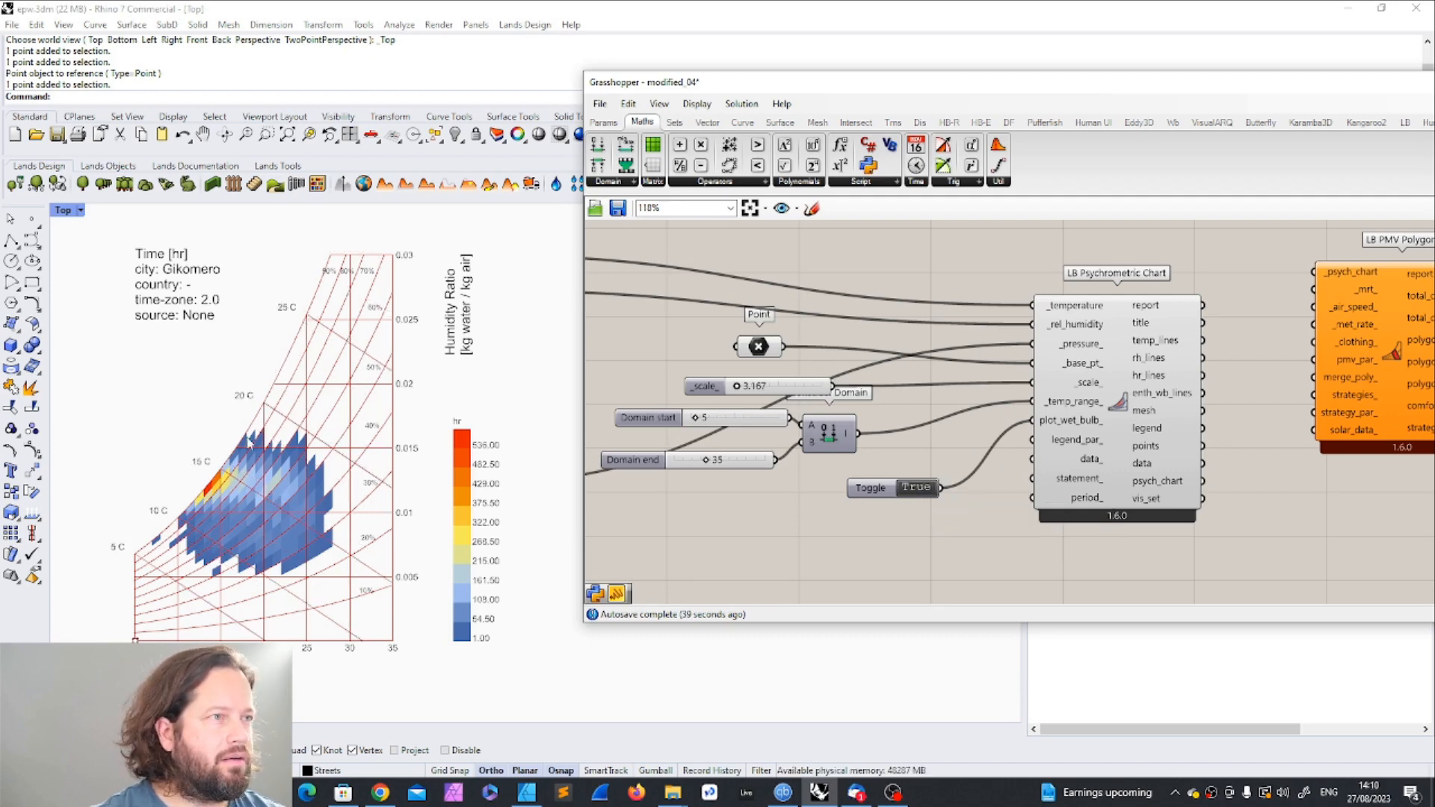
pyautogui.doubleClick(910, 496)
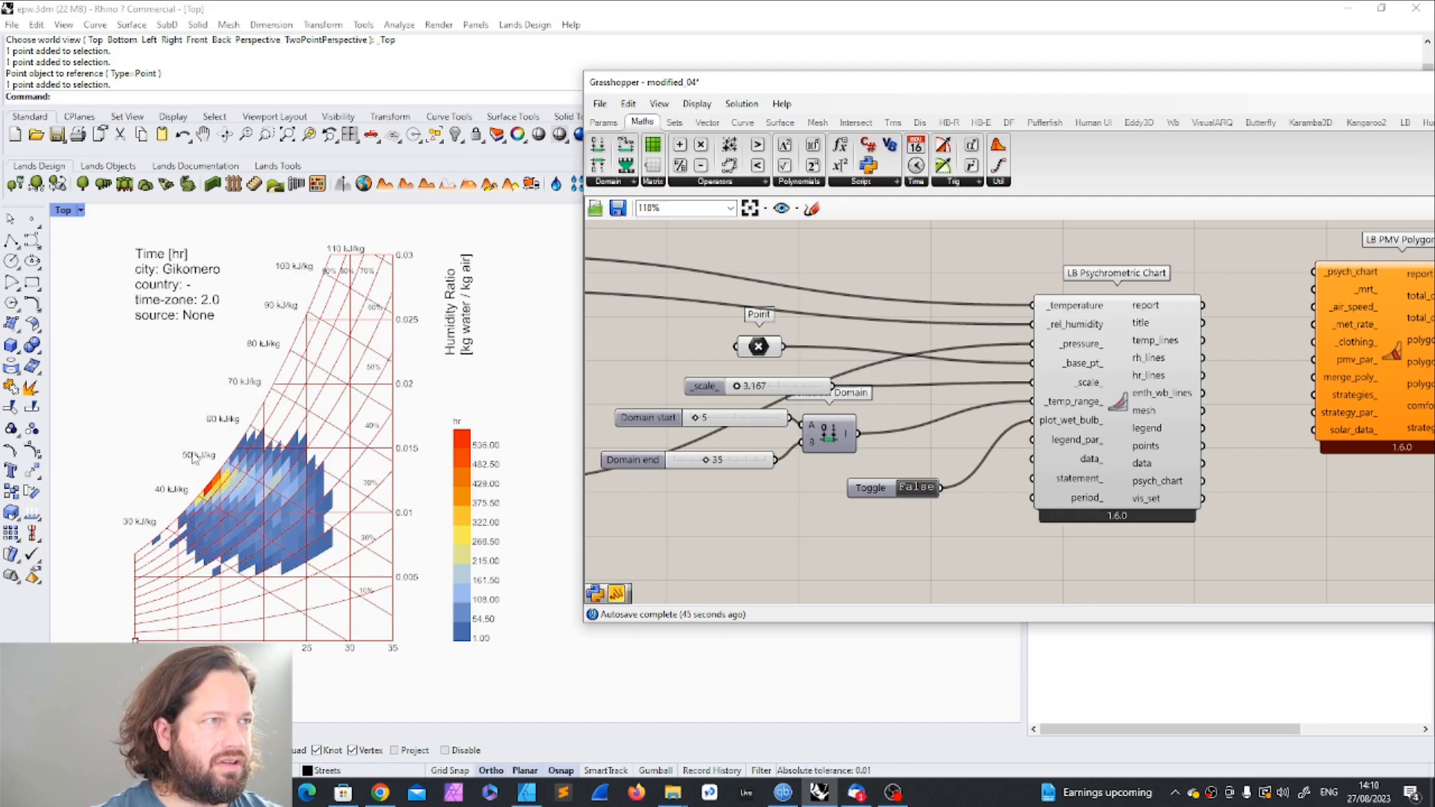
# Step: Add an LB Legend Parameters component below the toggle and connect its leg_par output to the psychrometric chart's legend_par_ input
pyautogui.scroll(2, 1067, 457)
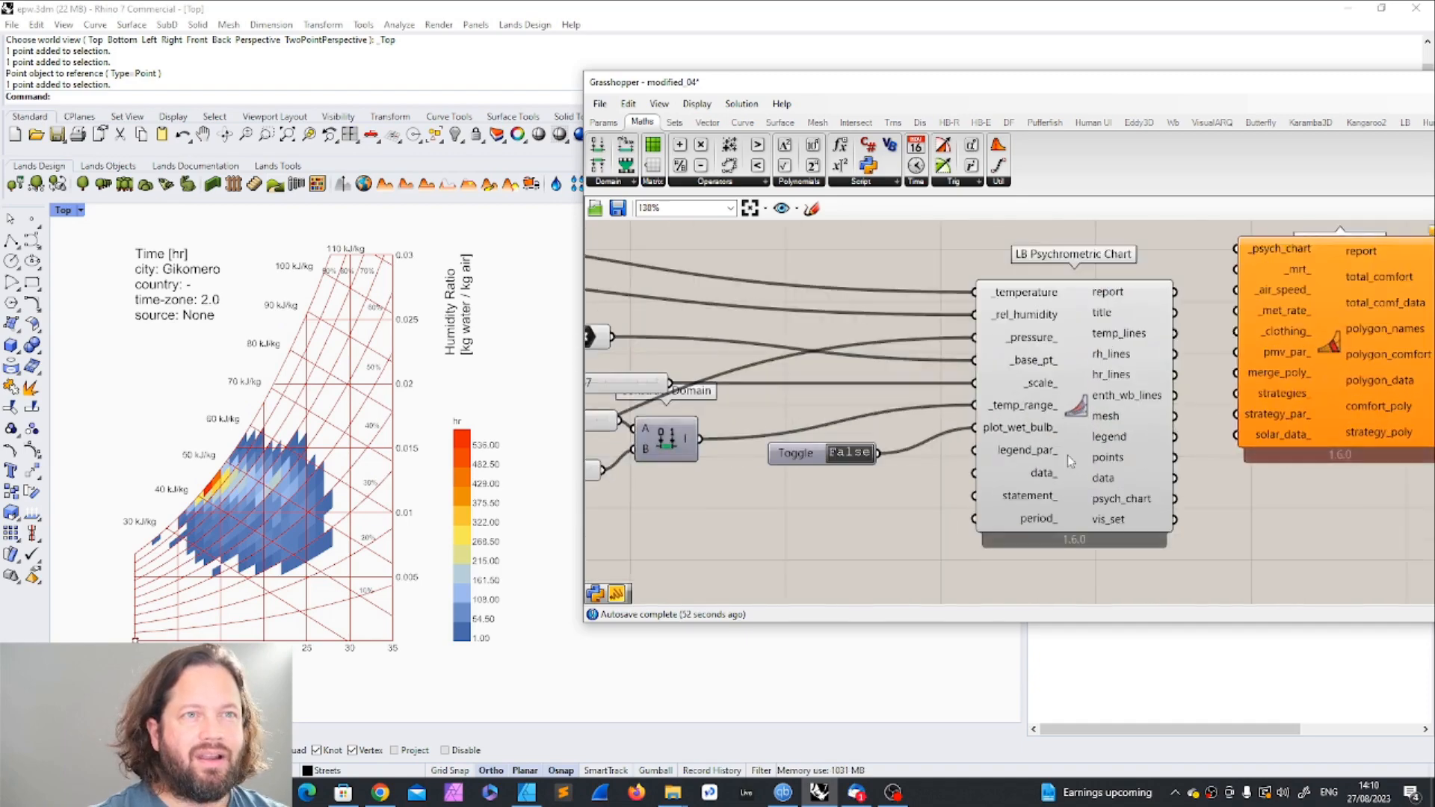
pyautogui.scroll(3, 1068, 455)
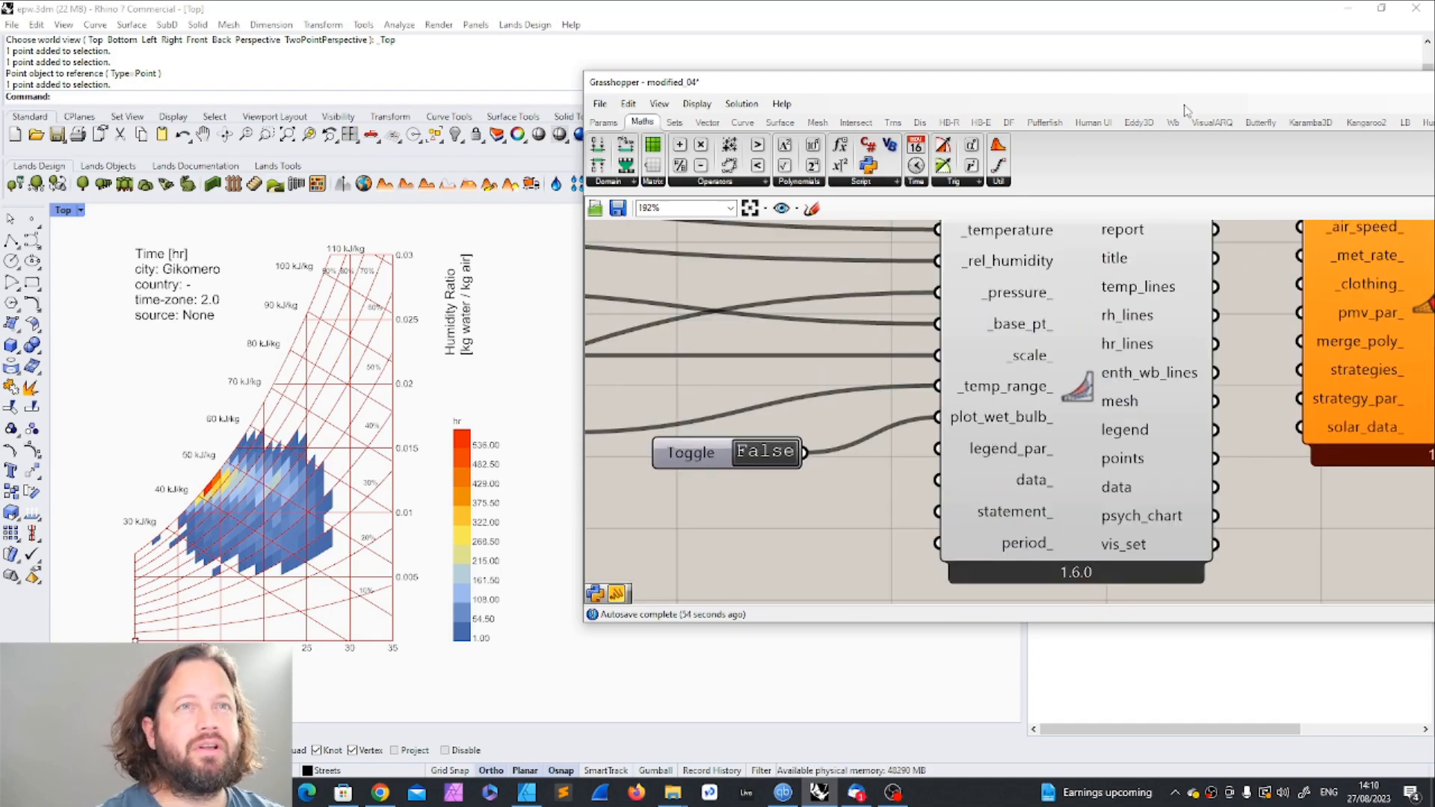
pyautogui.moveTo(1184, 90); pyautogui.dragTo(777, 106)
pyautogui.click(1007, 141)
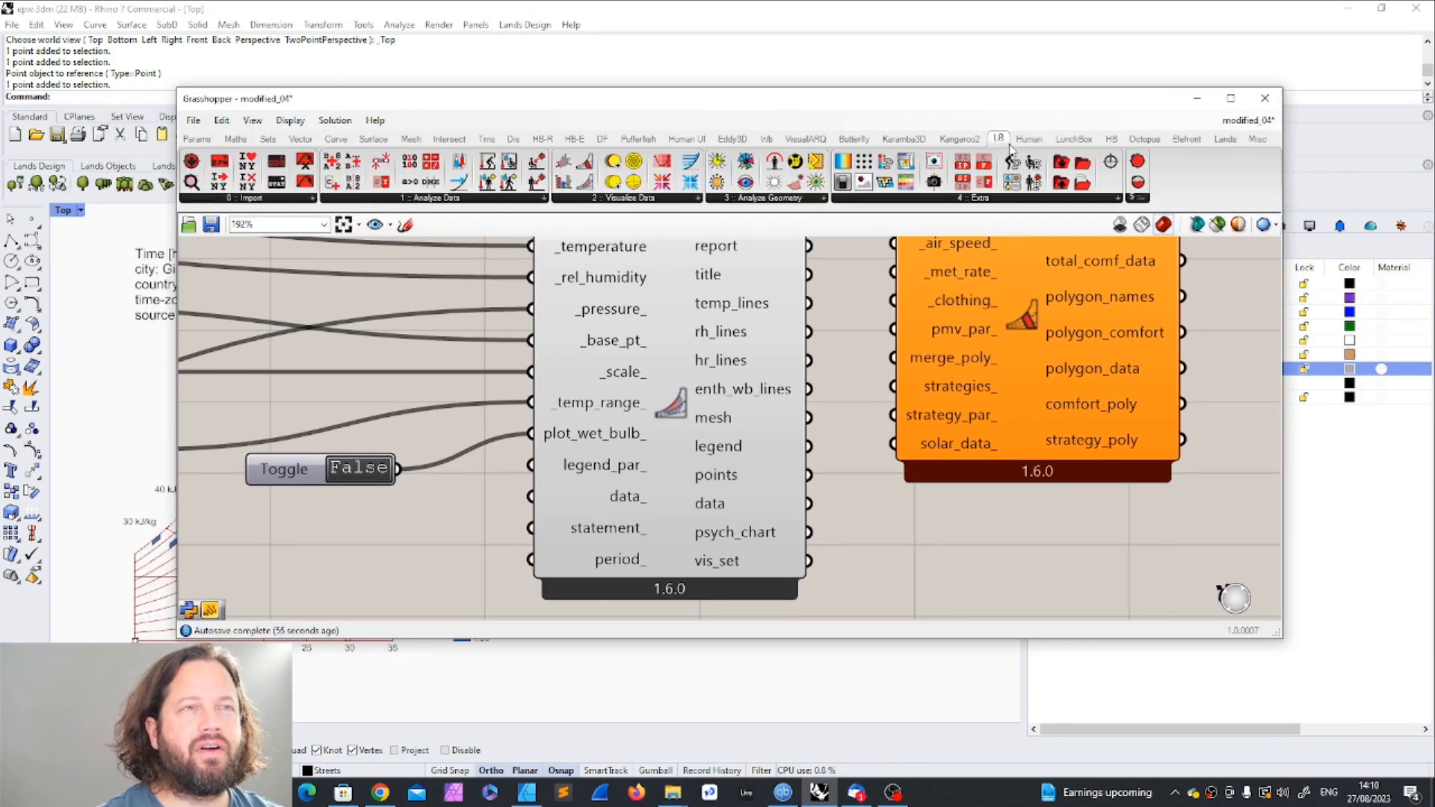
pyautogui.click(978, 199)
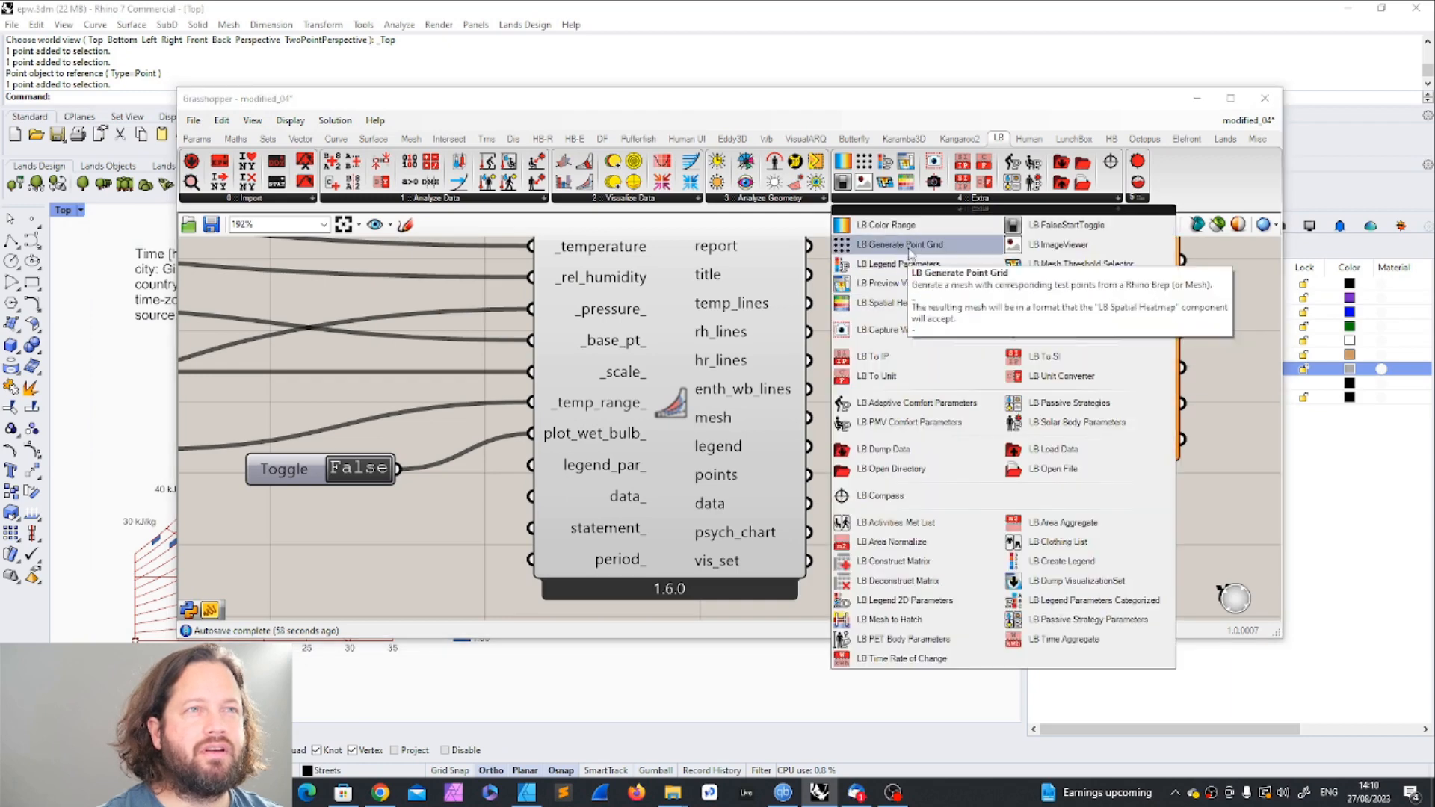
pyautogui.moveTo(890, 264); pyautogui.dragTo(401, 570)
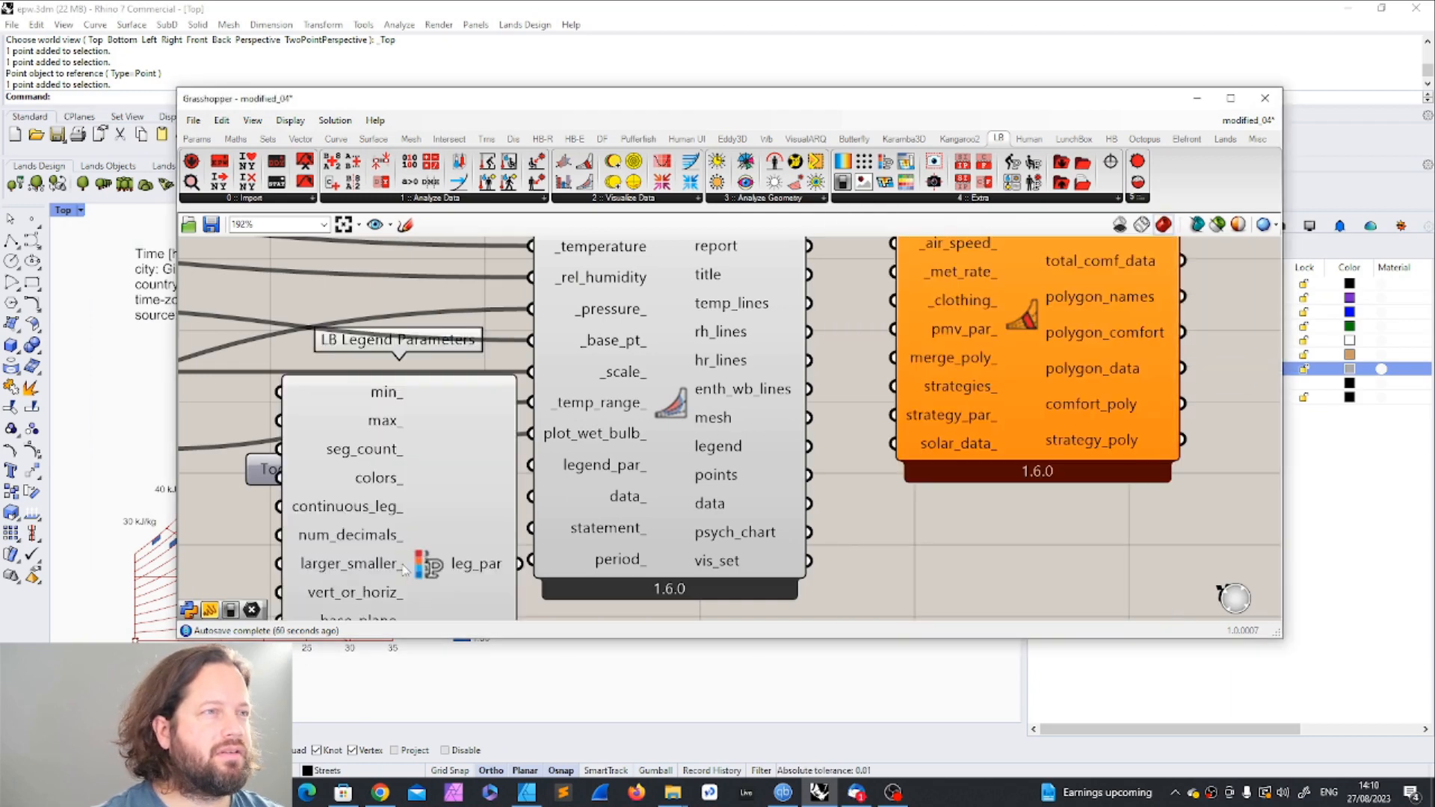
pyautogui.scroll(-5, 901, 520)
pyautogui.scroll(3, 750, 516)
pyautogui.moveTo(753, 549)
pyautogui.mouseDown()
pyautogui.moveTo(770, 550)
pyautogui.moveTo(860, 366)
pyautogui.mouseUp()
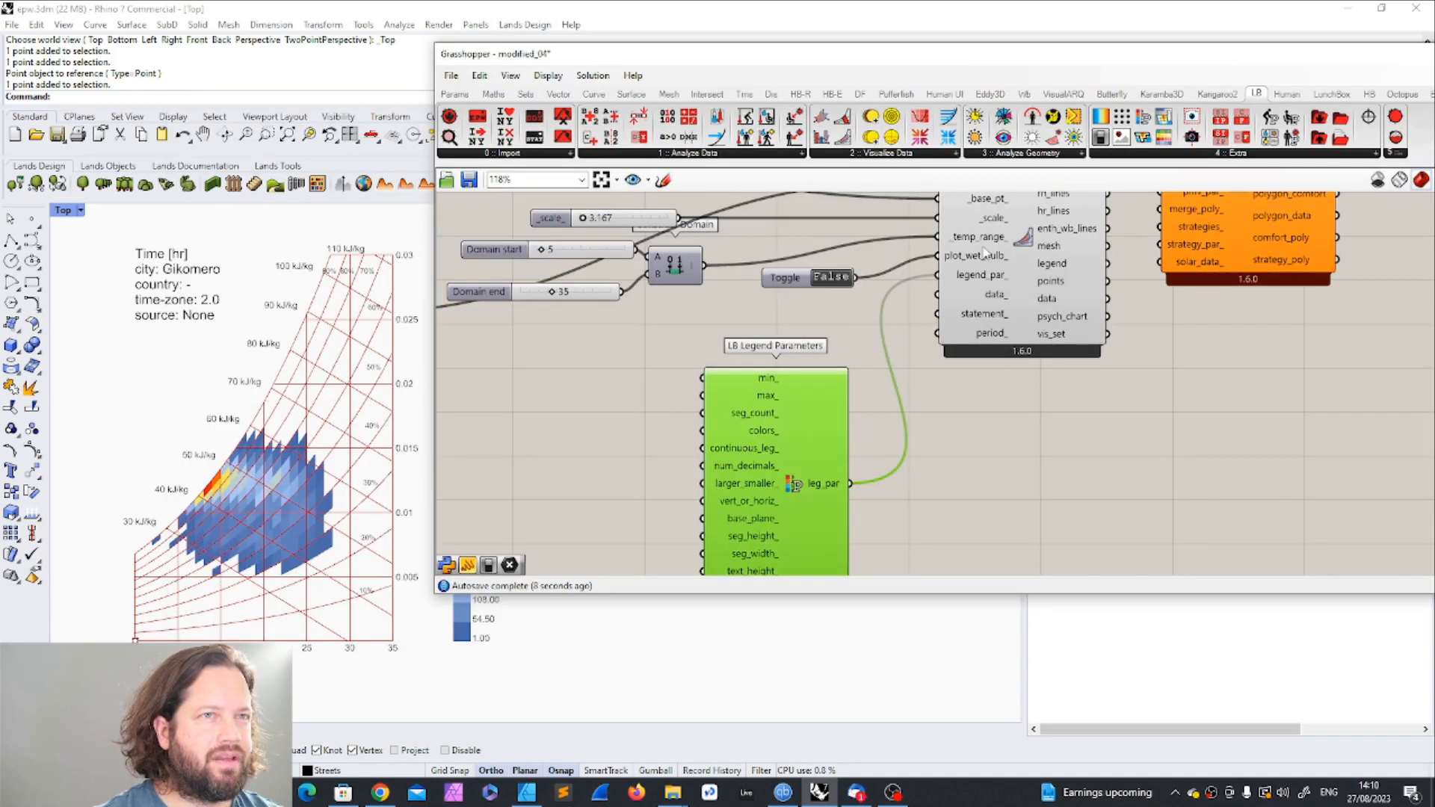
# Step: Move the Grasshopper window clear of the chart legend in Rhino and show the whole LB Legend Parameters component
pyautogui.moveTo(661, 54); pyautogui.dragTo(788, 47)
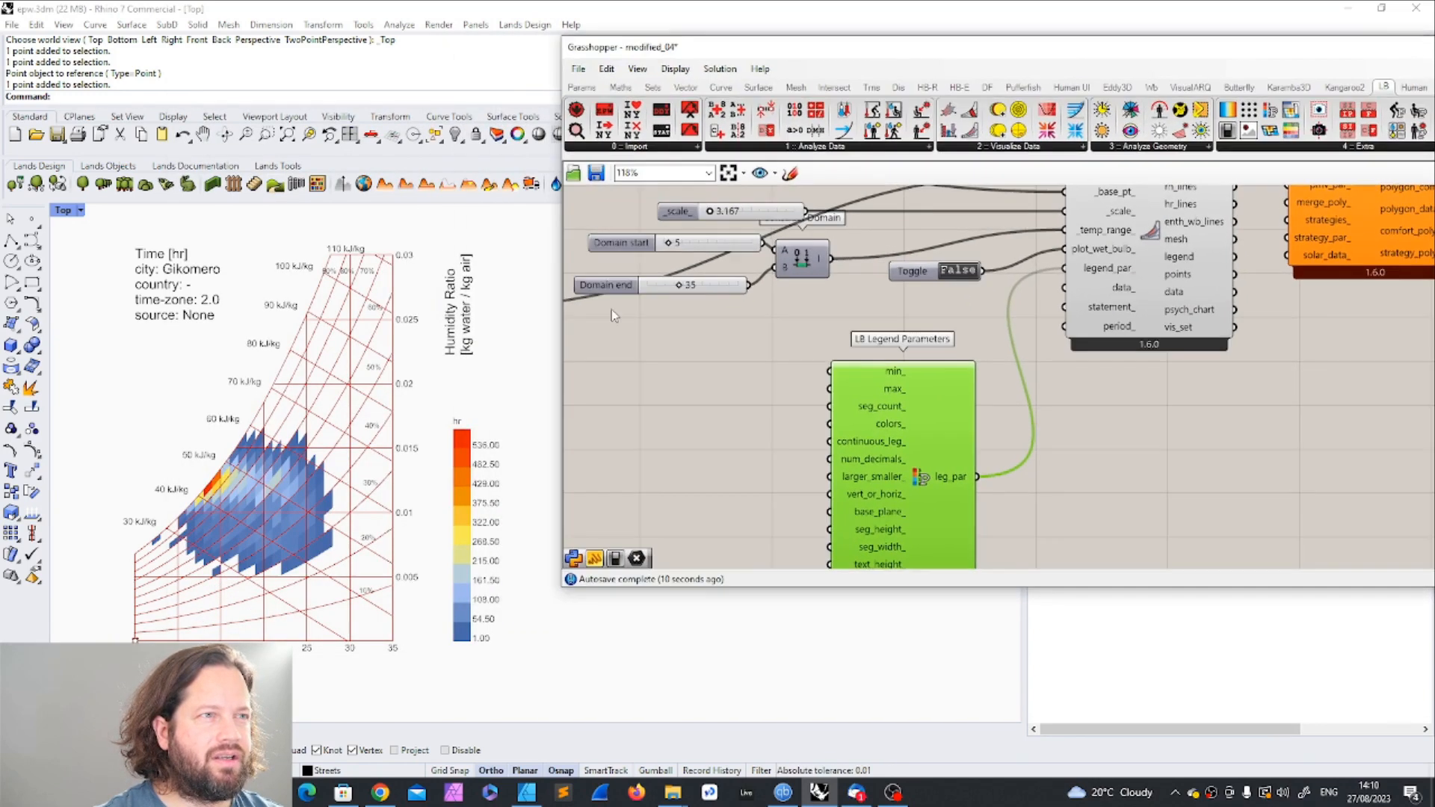
pyautogui.click(812, 358)
pyautogui.scroll(2, 273, 548)
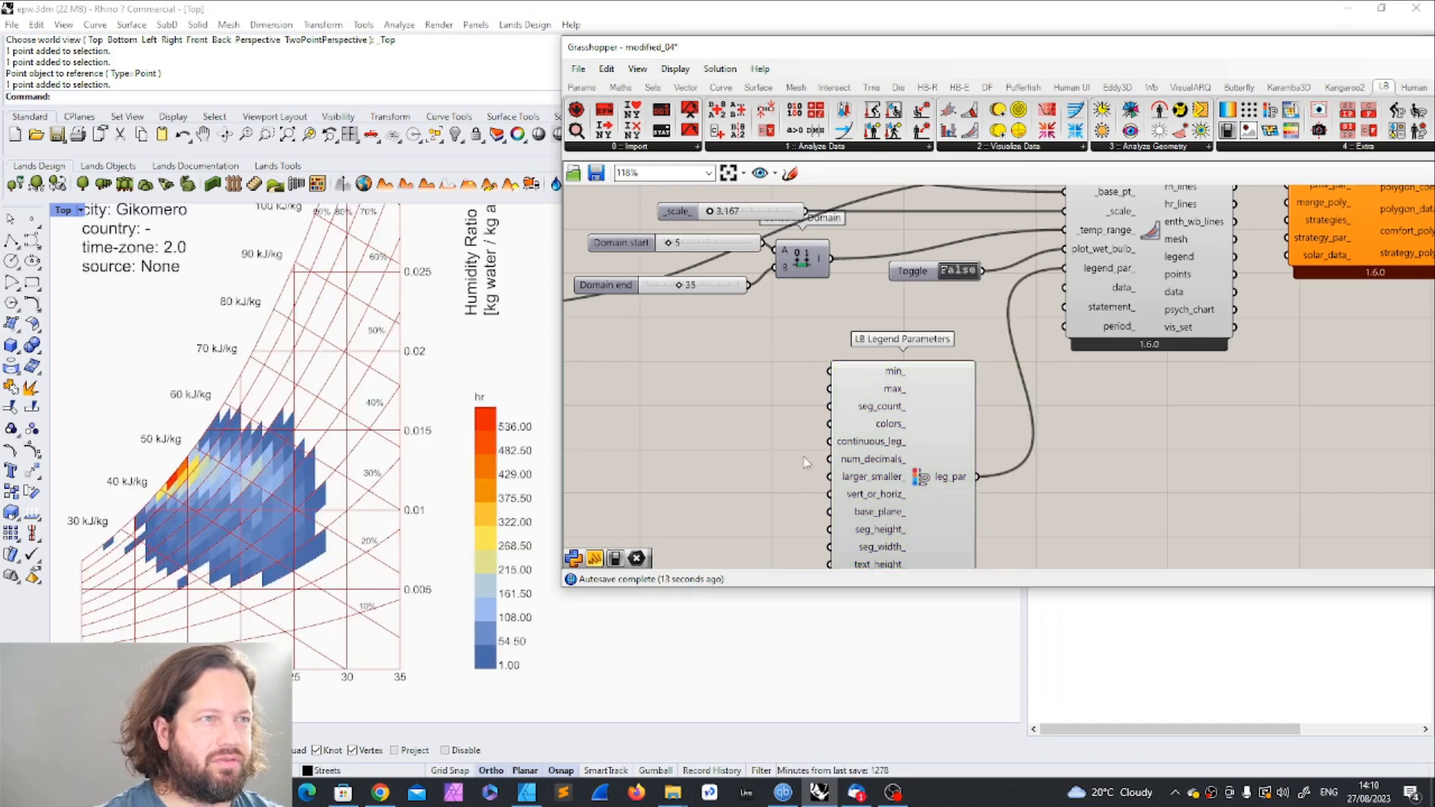
pyautogui.scroll(-1, 804, 463)
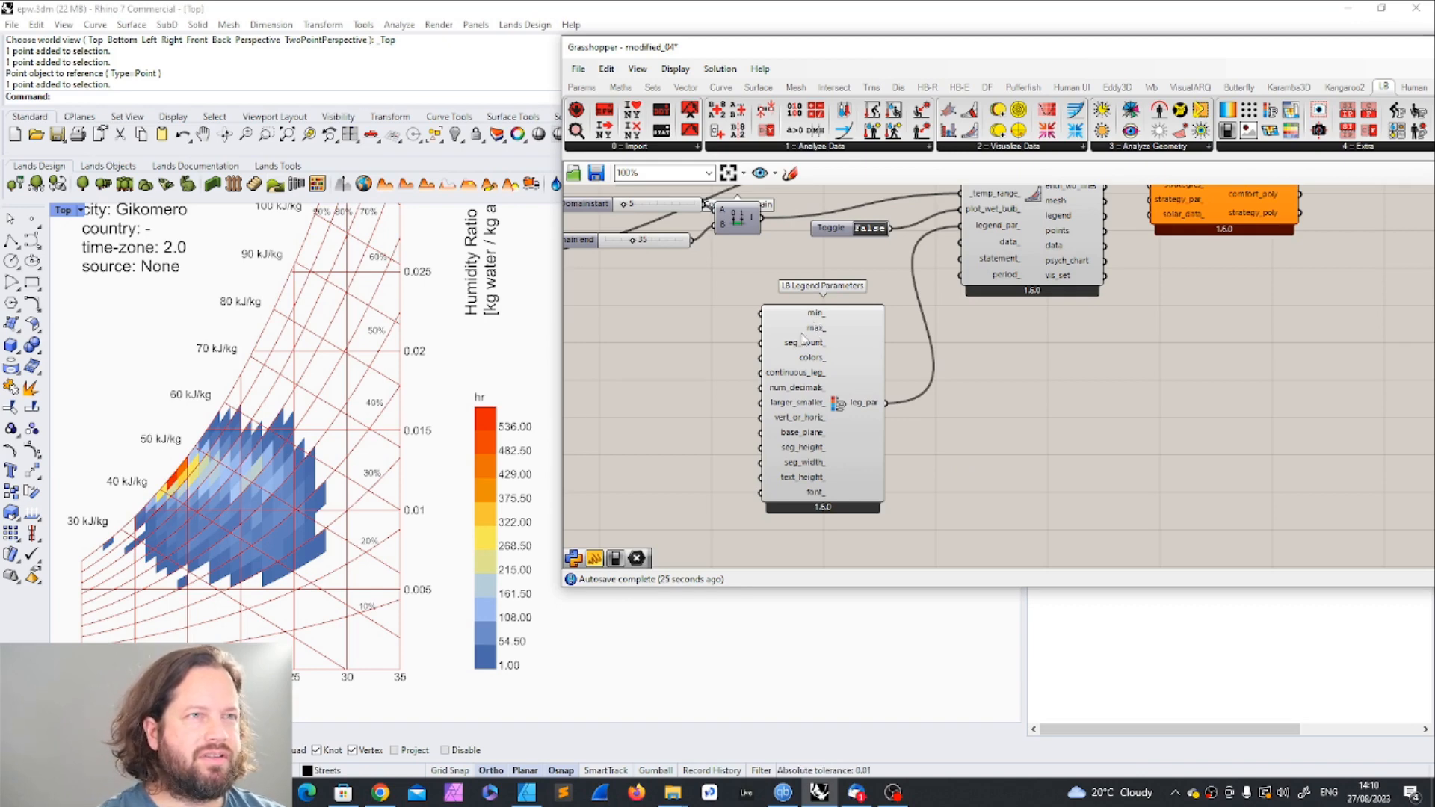
# Step: Remove the LB Legend Parameters component from below the toggle
pyautogui.moveTo(829, 338)
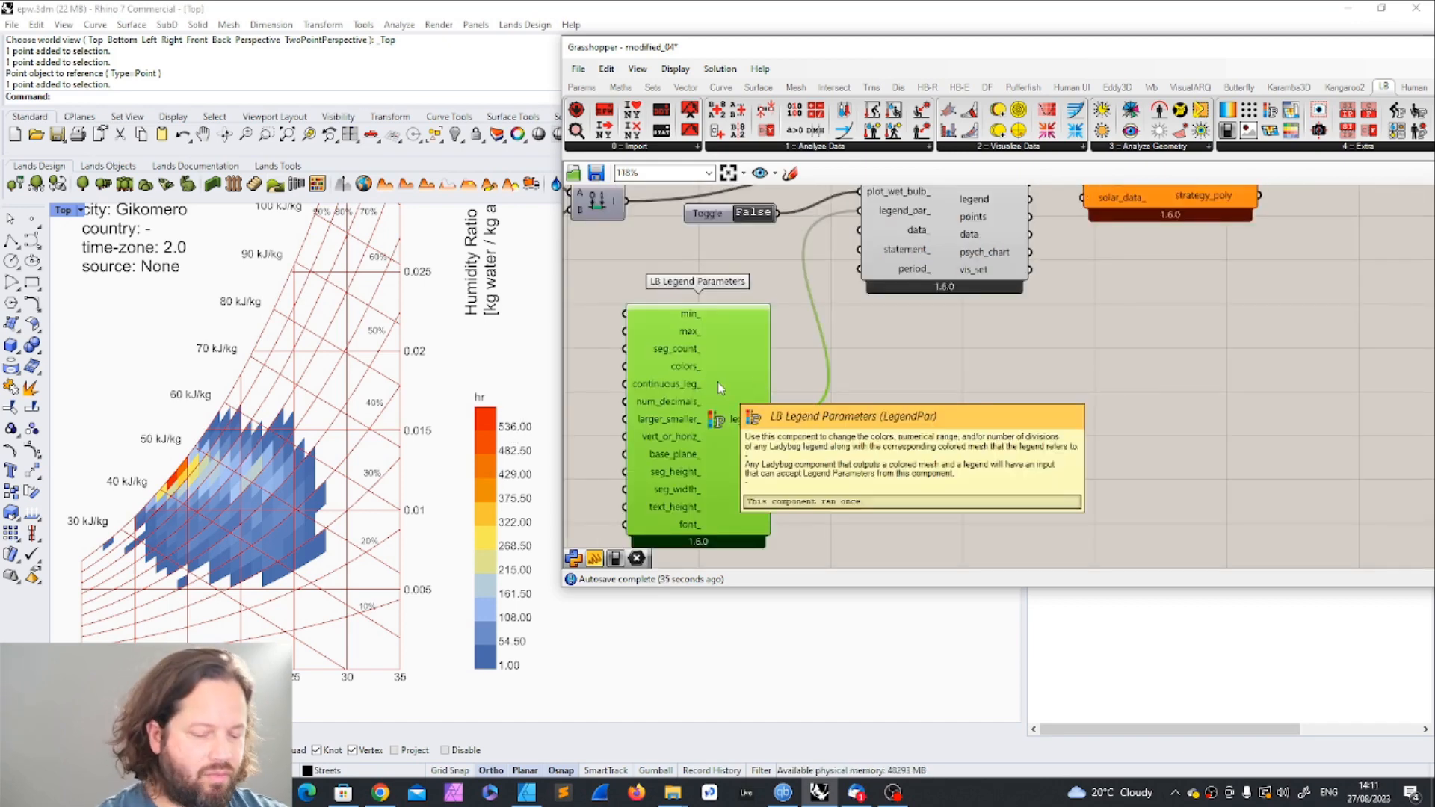
pyautogui.press('Delete')
pyautogui.moveTo(917, 385); pyautogui.dragTo(757, 473, button='right')
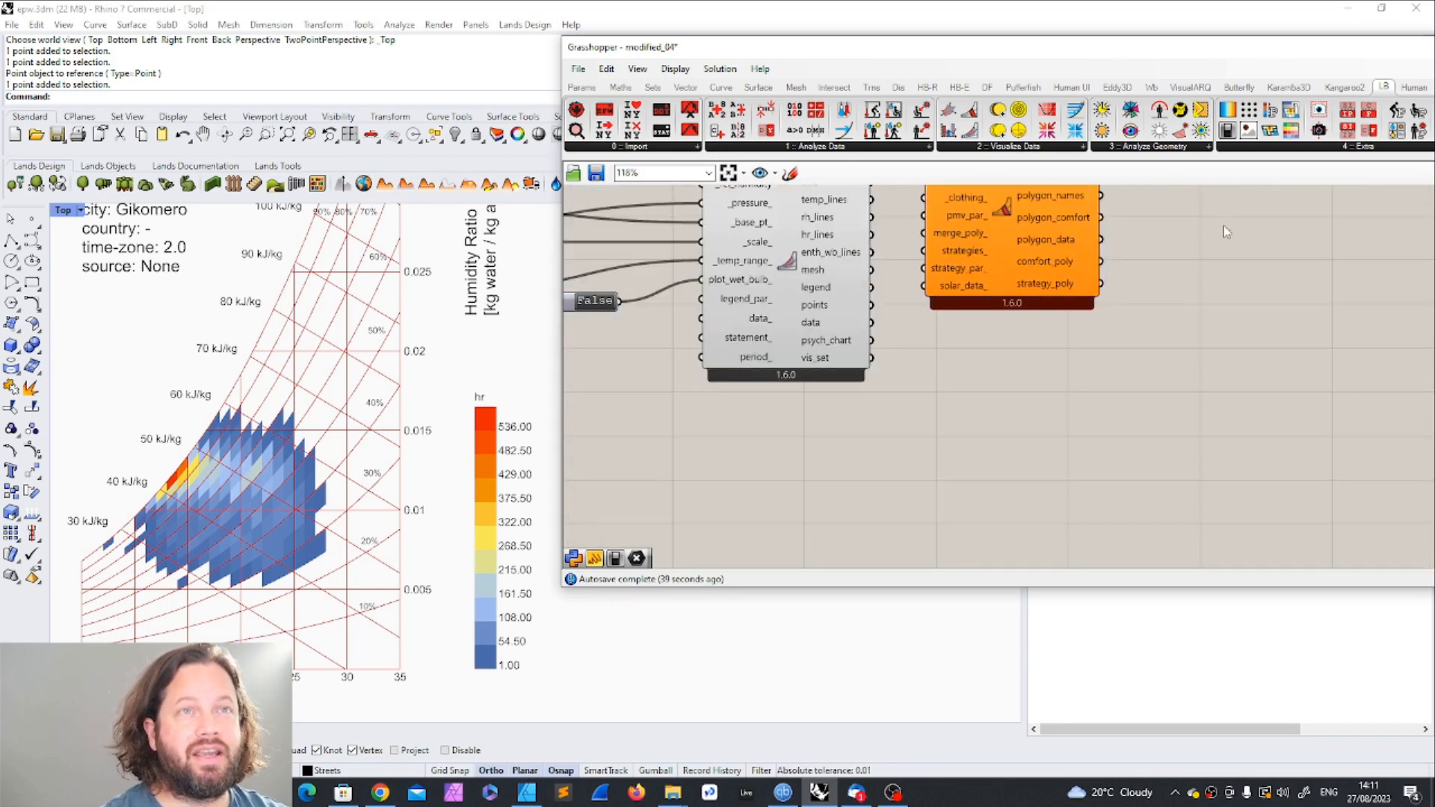
pyautogui.scroll(-4, 818, 374)
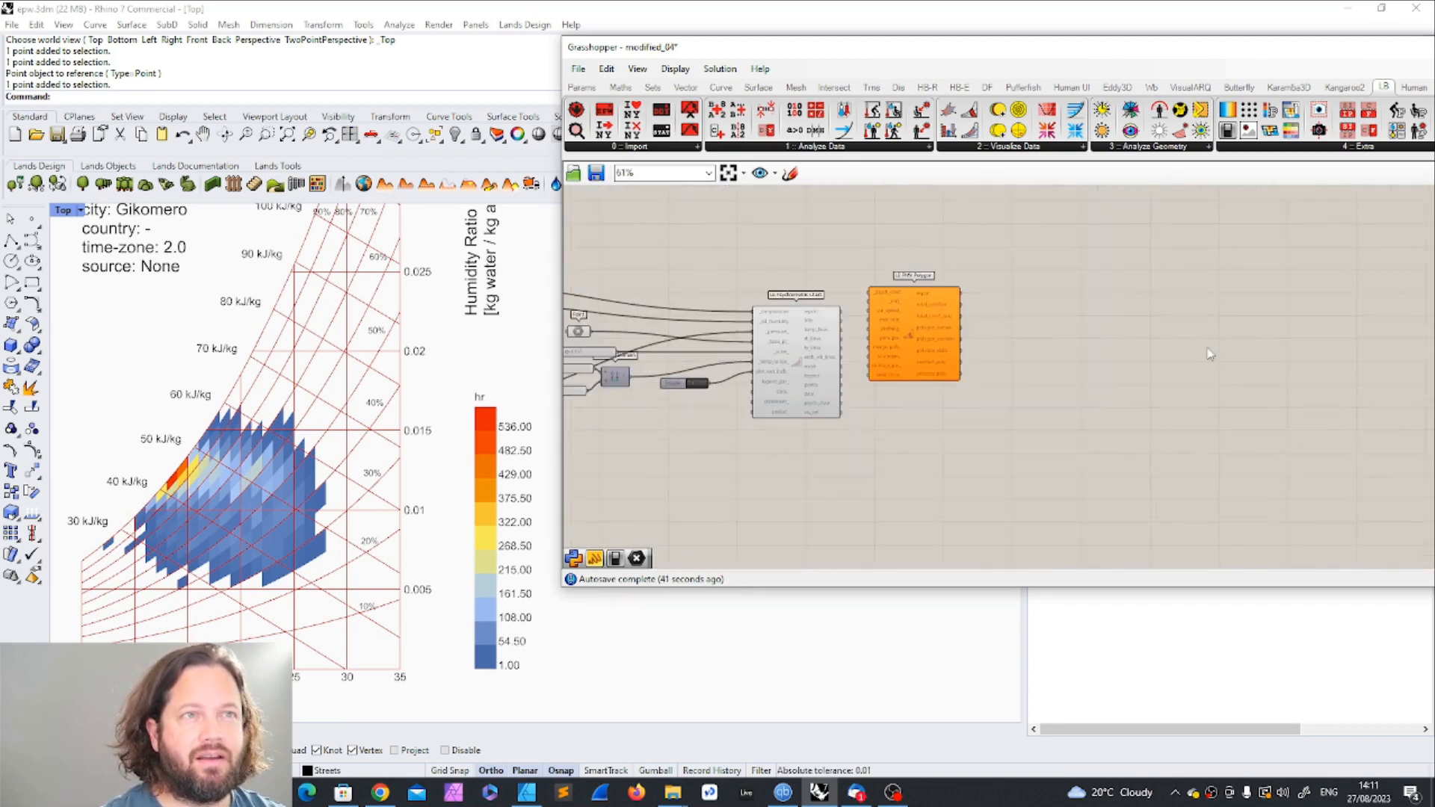
# Step: Add an LB Preview VisualizationSet component below the PMV polygon component and connect the chart's vis_set output to its _vis_set input
pyautogui.moveTo(1257, 50); pyautogui.dragTo(970, 46)
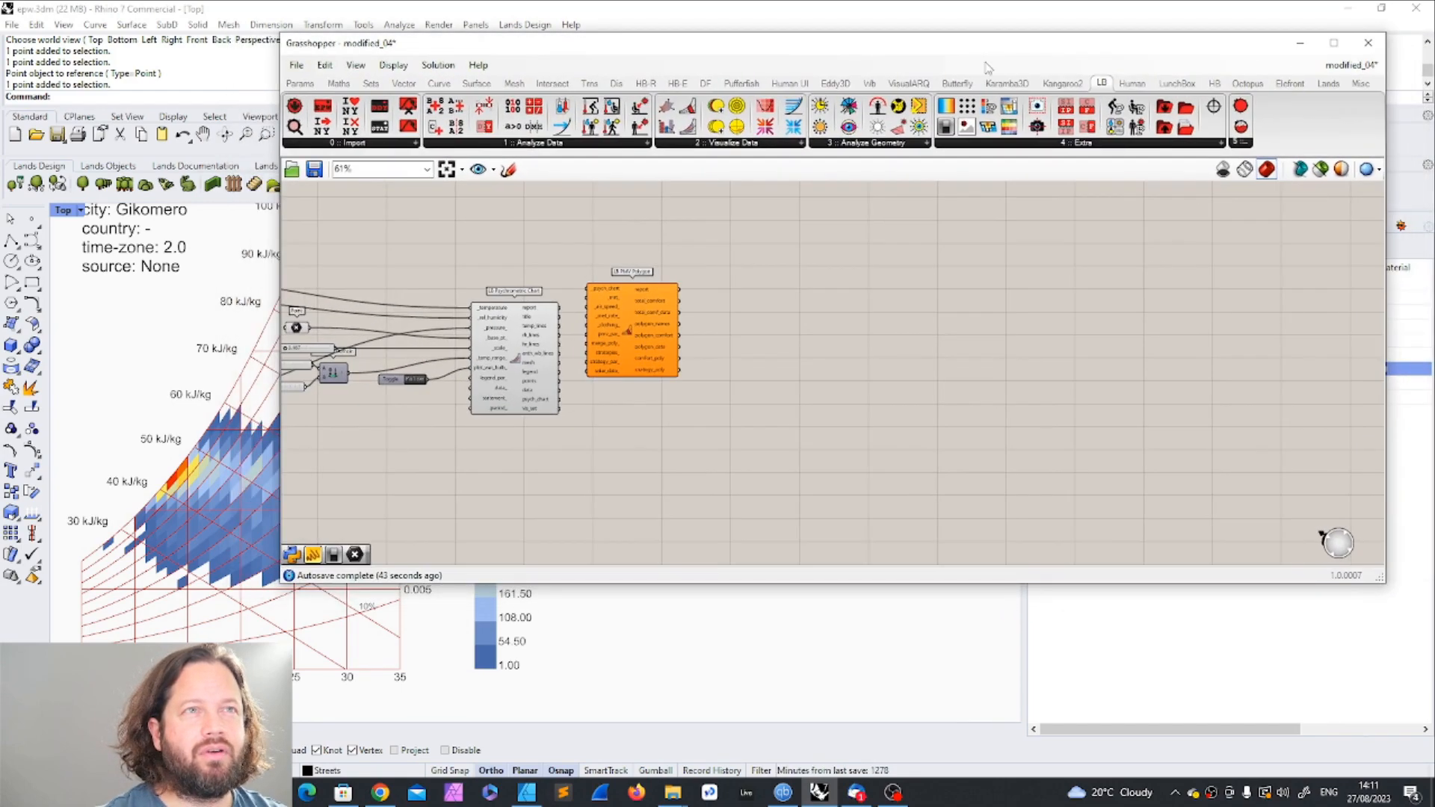
pyautogui.click(1035, 145)
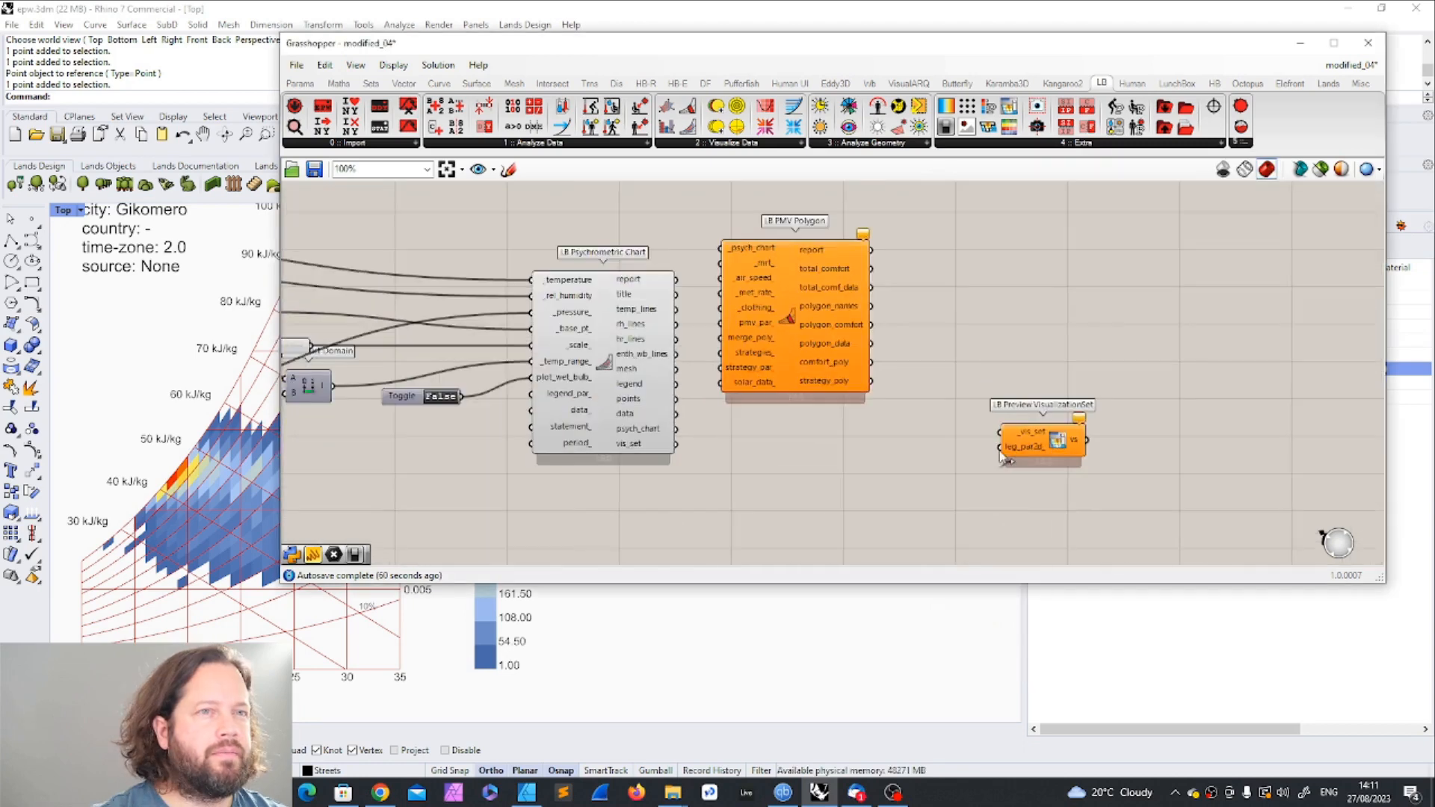
pyautogui.moveTo(1043, 433); pyautogui.dragTo(876, 518)
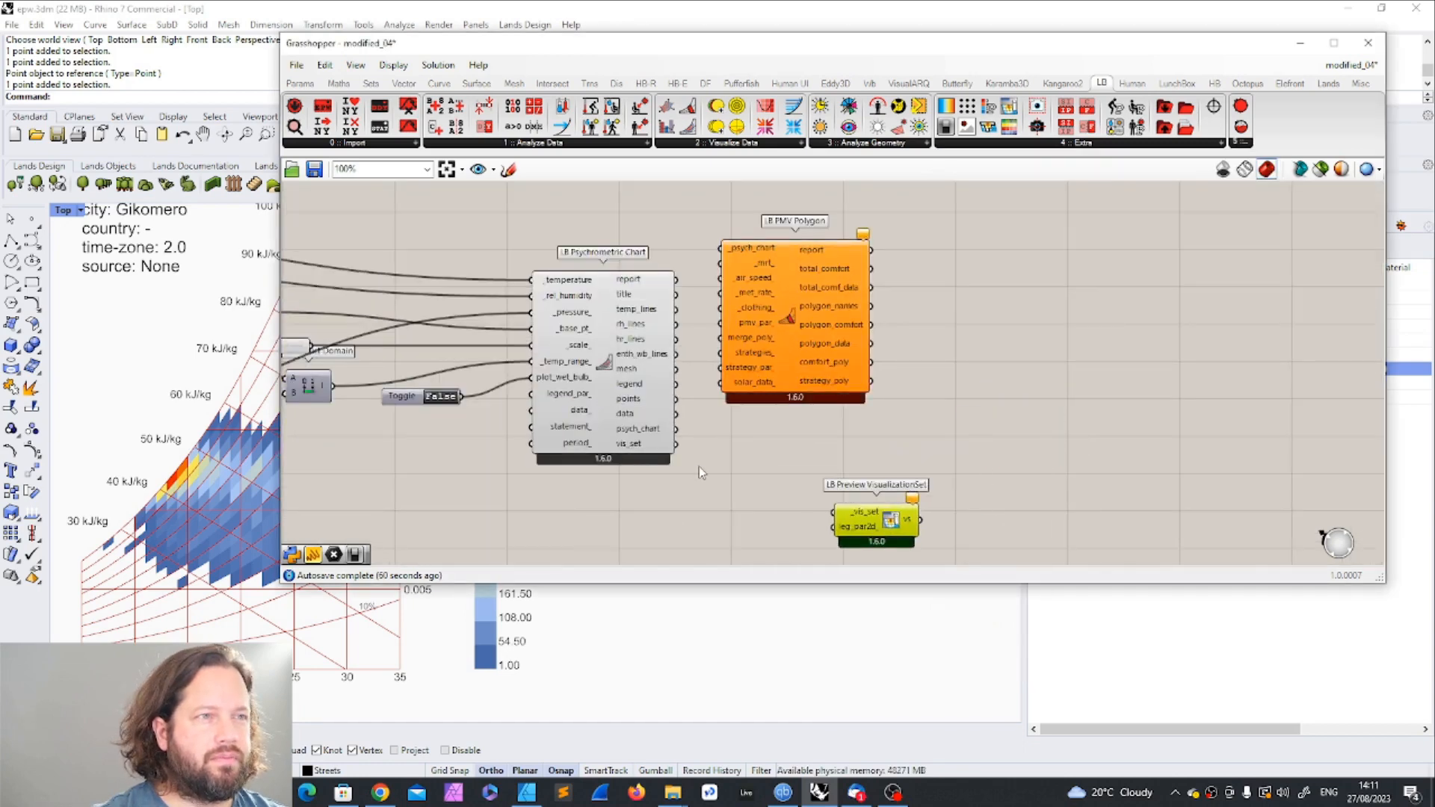
pyautogui.moveTo(676, 443); pyautogui.dragTo(834, 512)
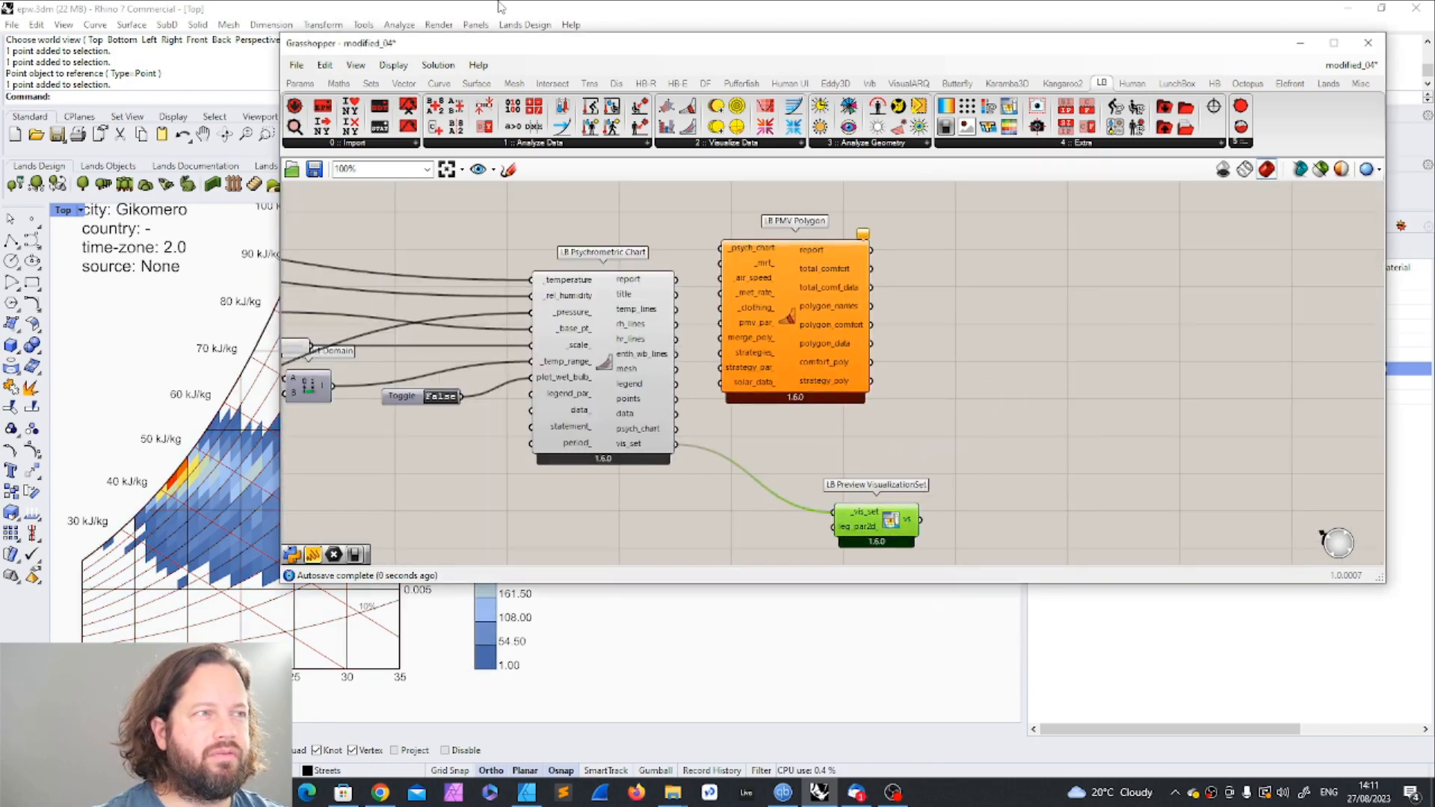
pyautogui.moveTo(562, 43); pyautogui.dragTo(845, 34)
pyautogui.scroll(1, 456, 522)
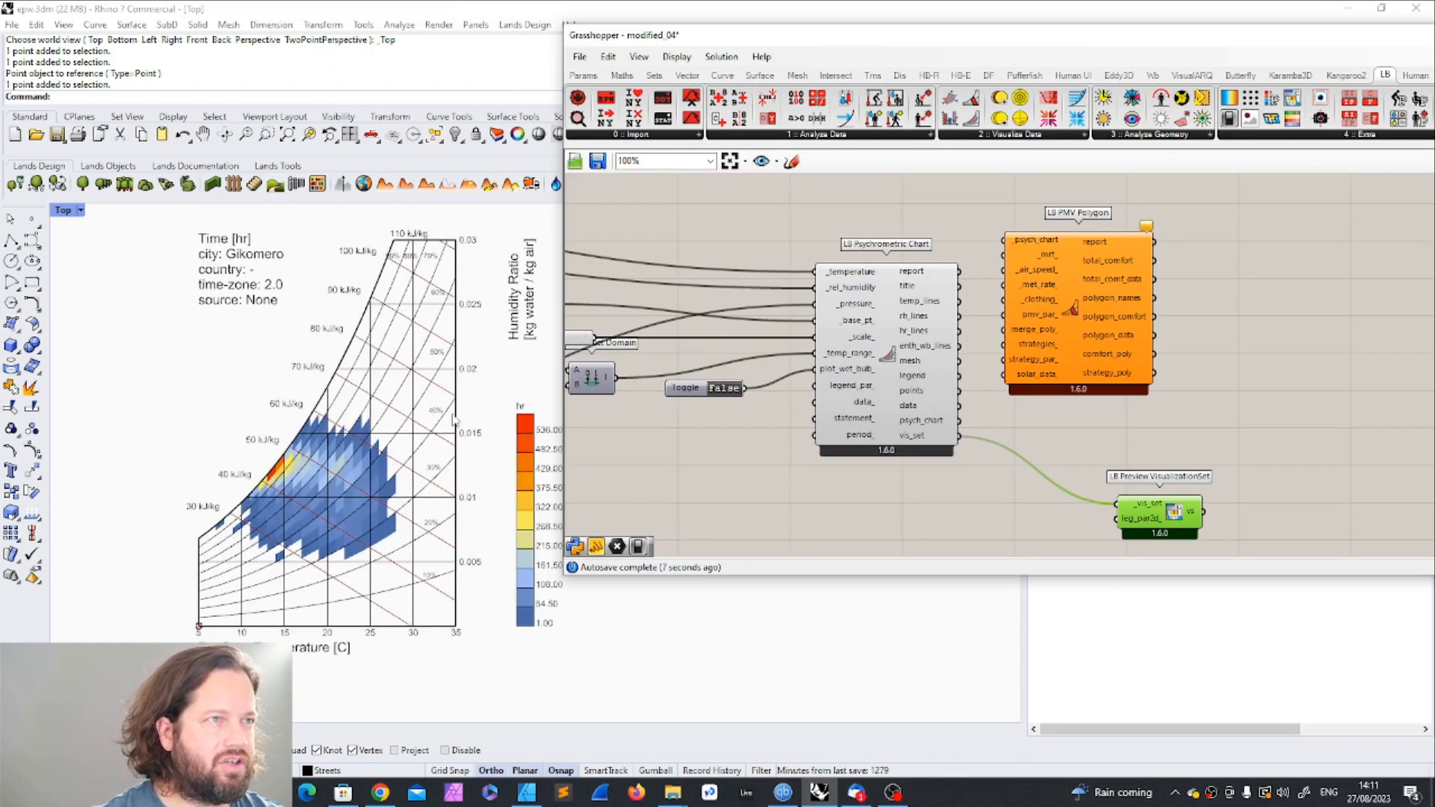
pyautogui.moveTo(1158, 527); pyautogui.dragTo(1157, 499)
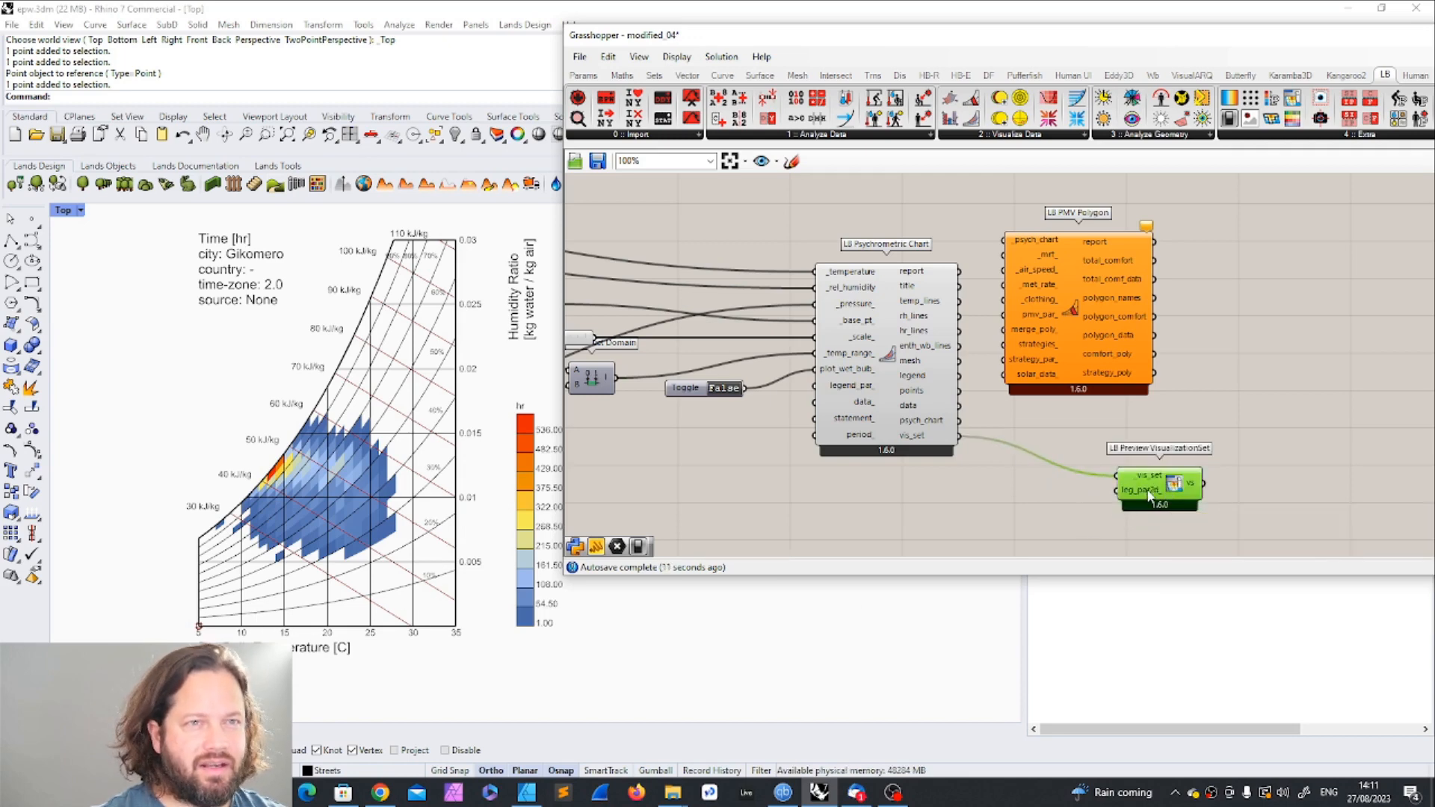
pyautogui.moveTo(1149, 495)
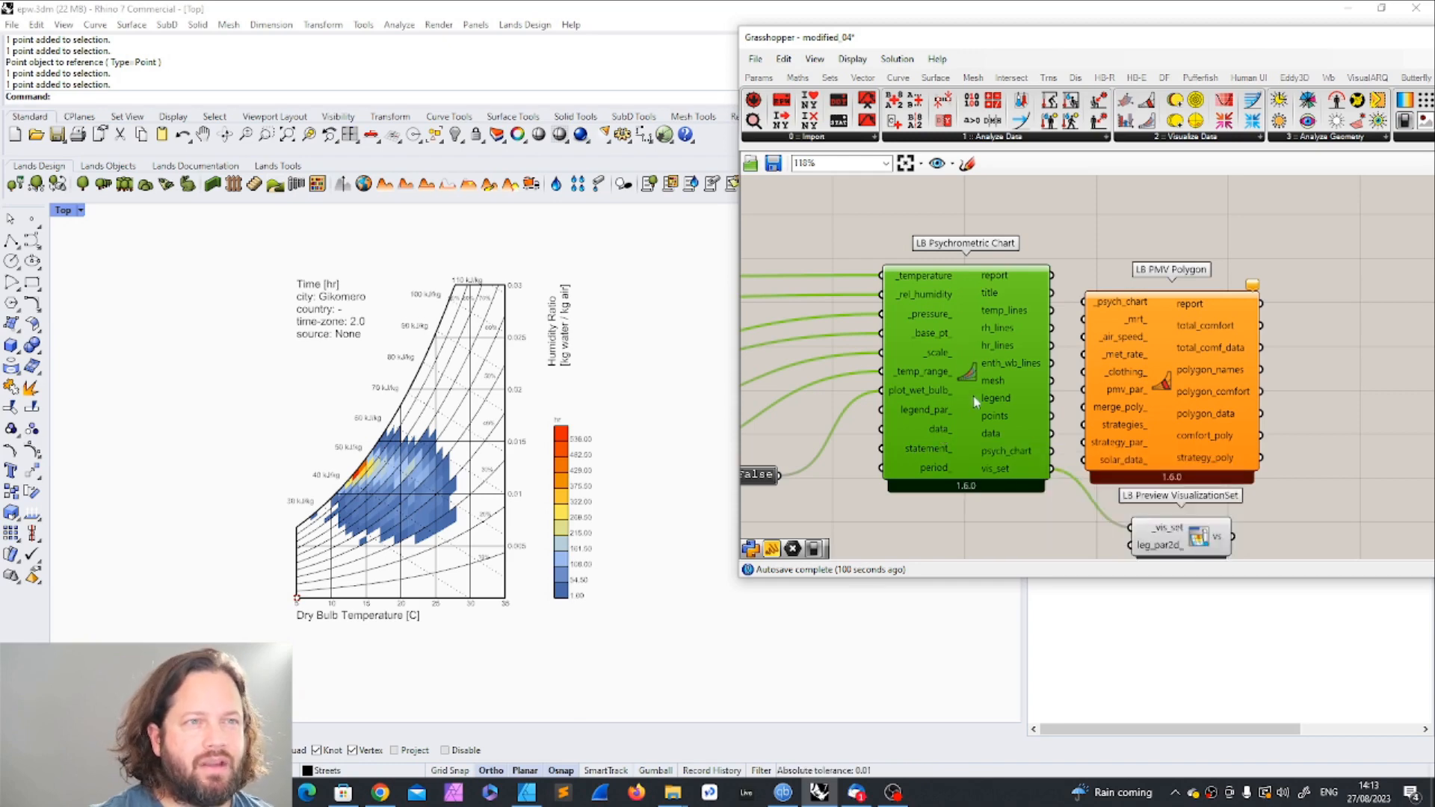
# Step: Try filtering the chart with a panel reading "a > 15" connected to the psychrometric chart's statement_ input
pyautogui.scroll(-1, 982, 418)
pyautogui.moveTo(982, 419); pyautogui.dragTo(1037, 394, button='right')
pyautogui.scroll(1, 1038, 393)
pyautogui.moveTo(978, 422)
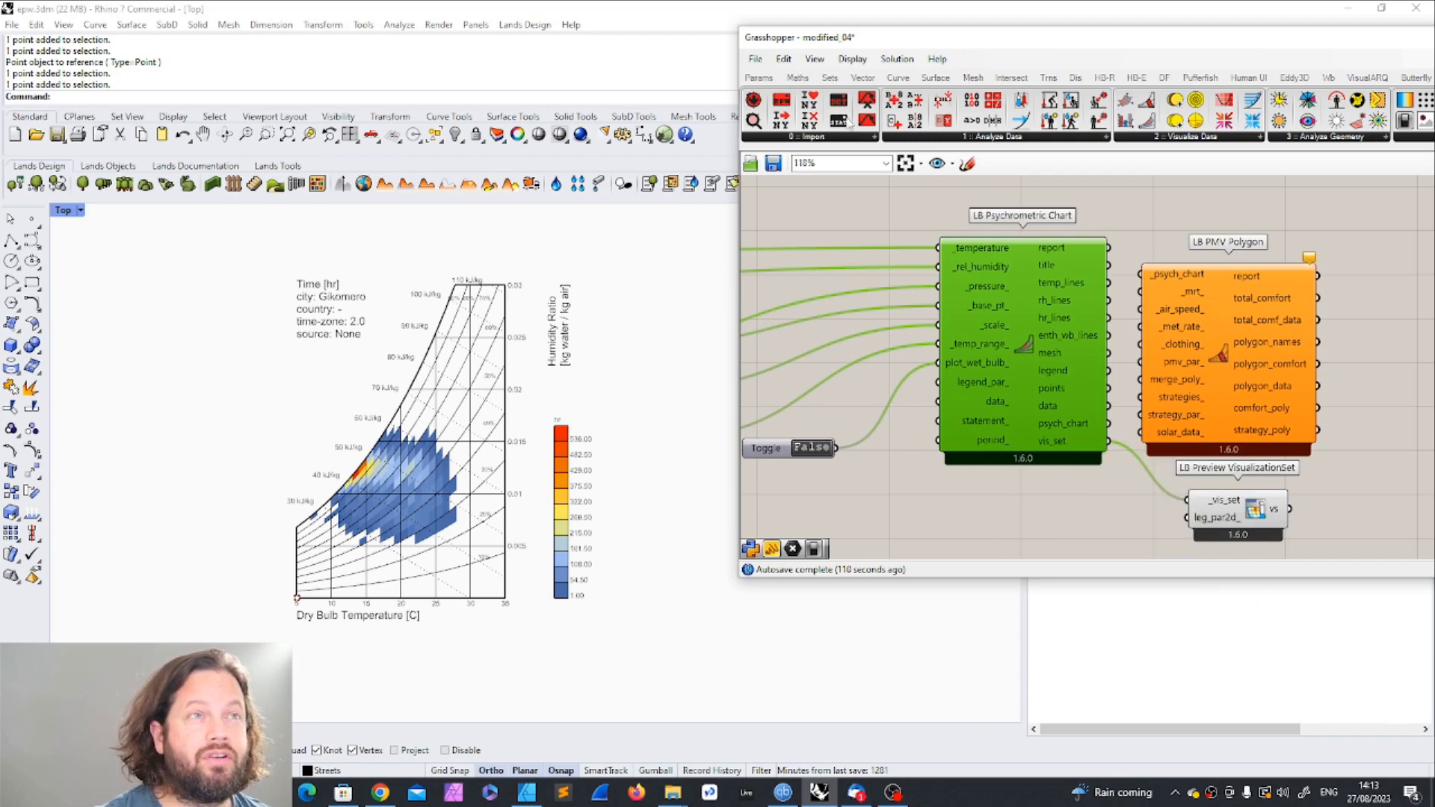
pyautogui.click(758, 77)
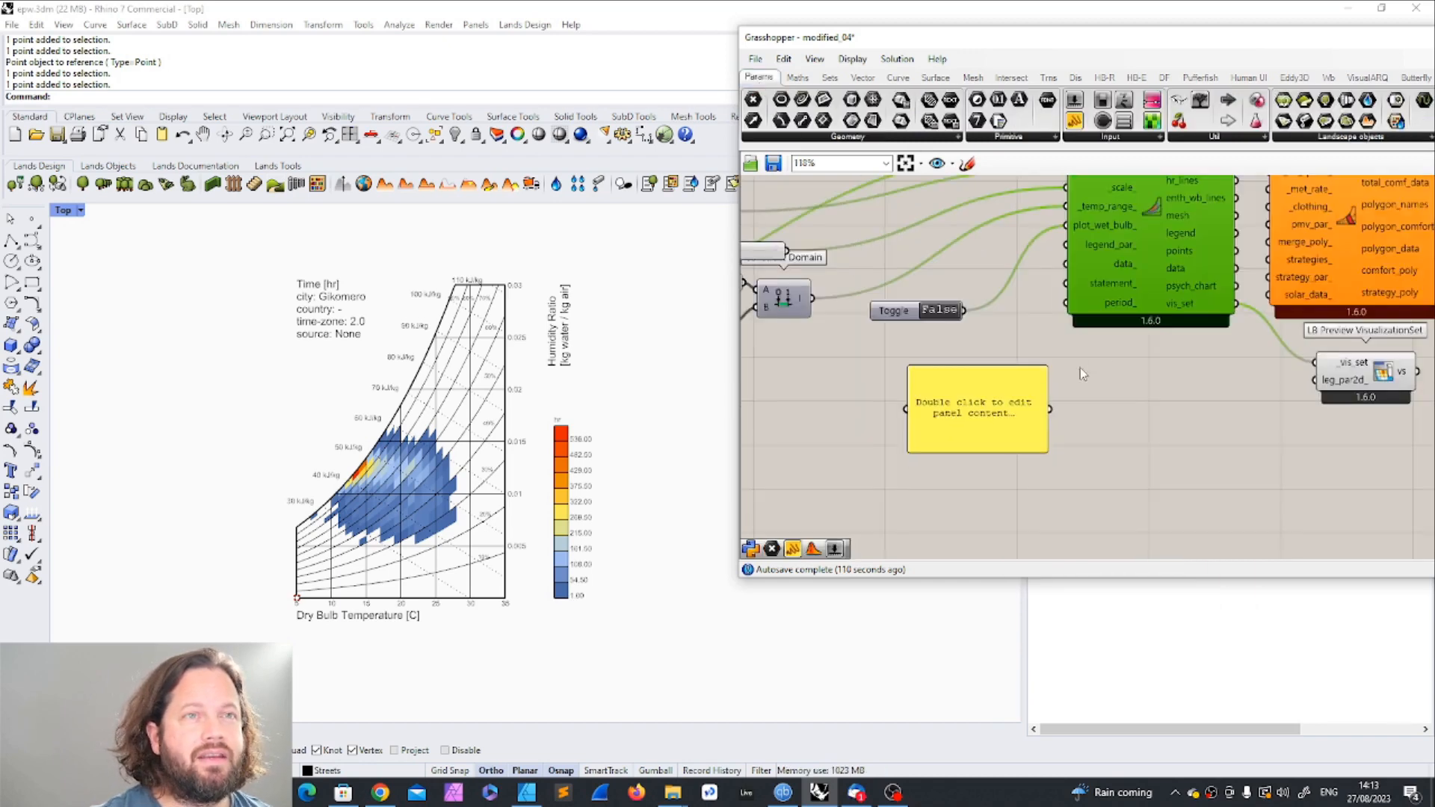
pyautogui.doubleClick(978, 409)
pyautogui.write('a')
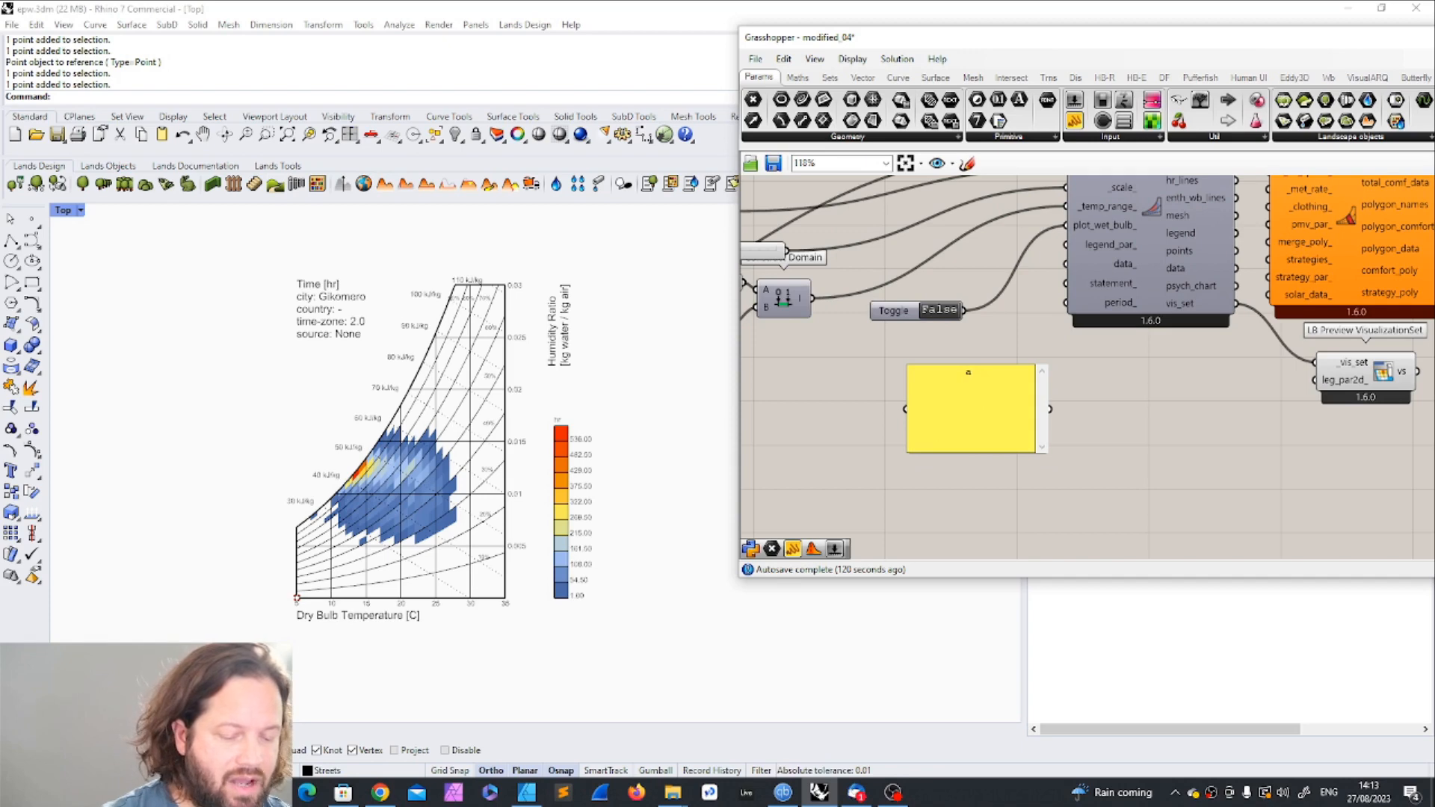
pyautogui.write(' > 15')
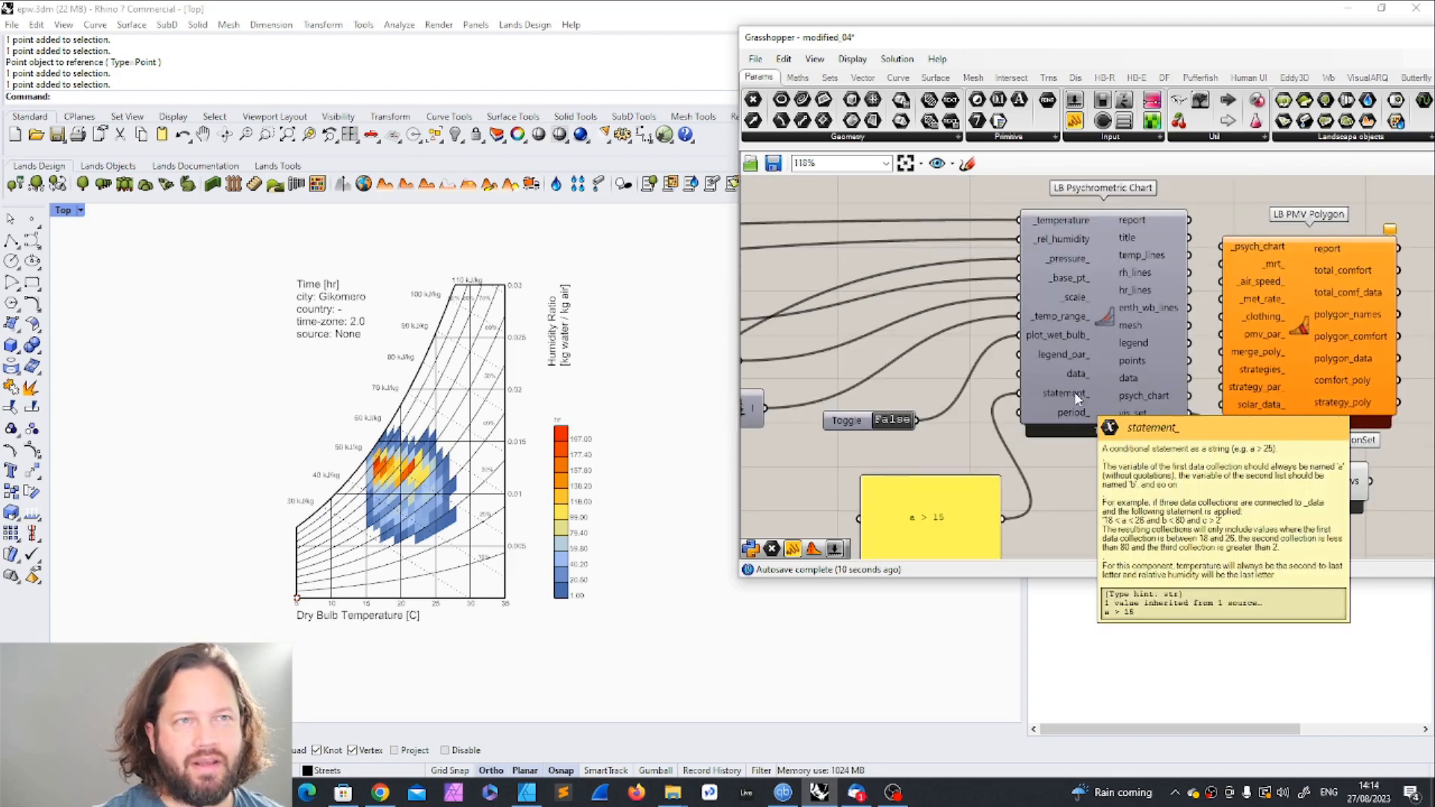
# Step: Delete the condition panel from the psychrometric chart's statement_ input
pyautogui.scroll(-2, 1076, 473)
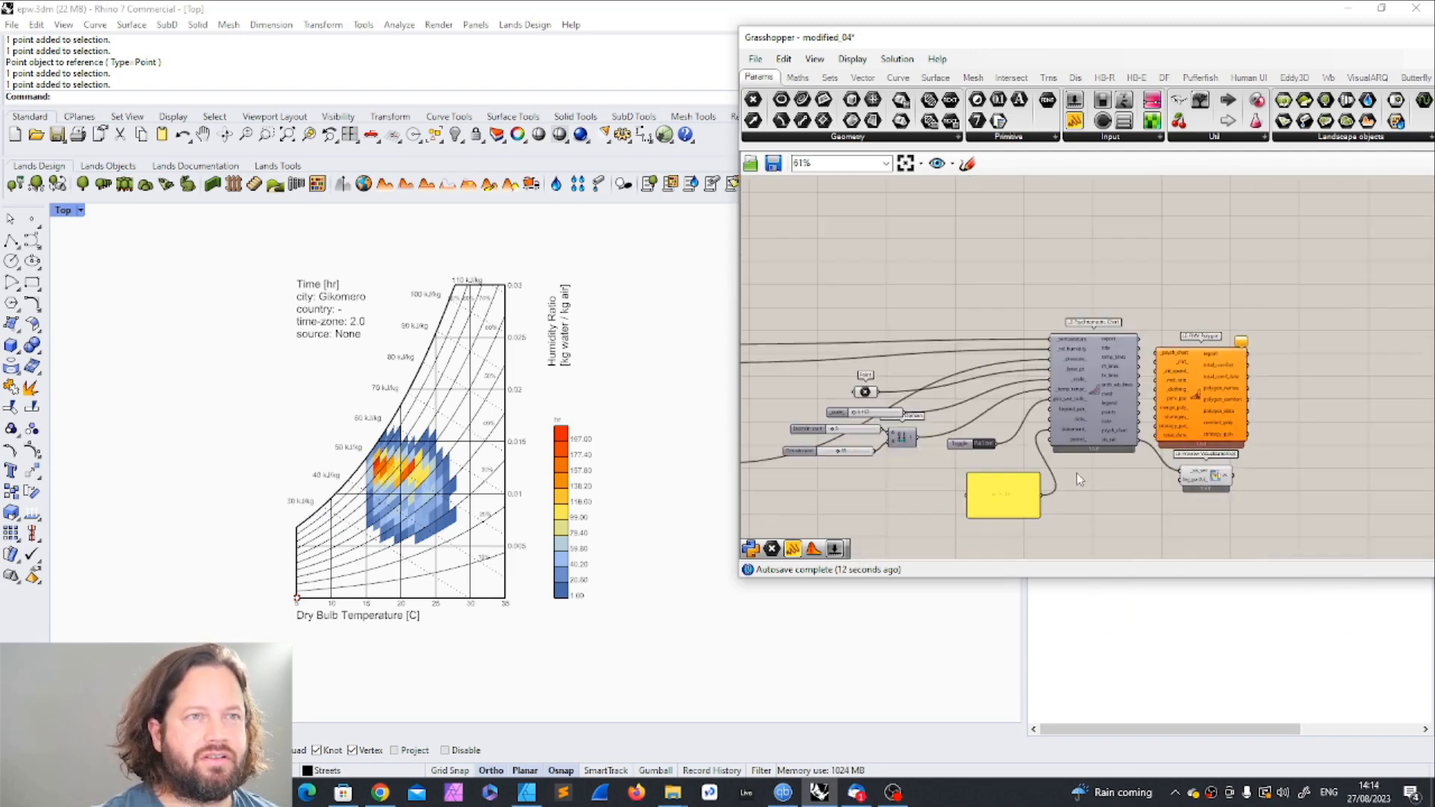
pyautogui.scroll(-3, 1065, 465)
pyautogui.click(1018, 494)
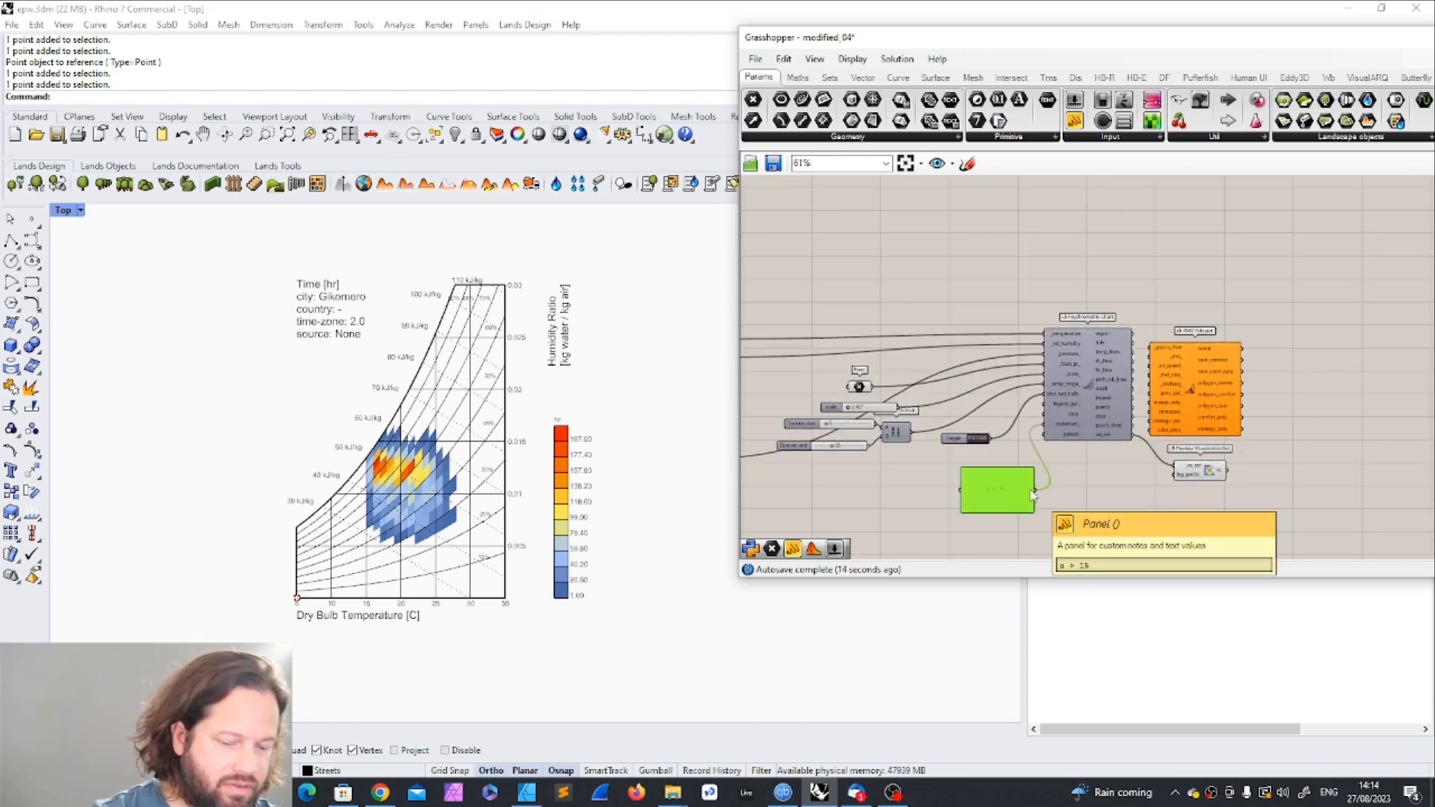
pyautogui.press('Delete')
pyautogui.scroll(5, 1054, 453)
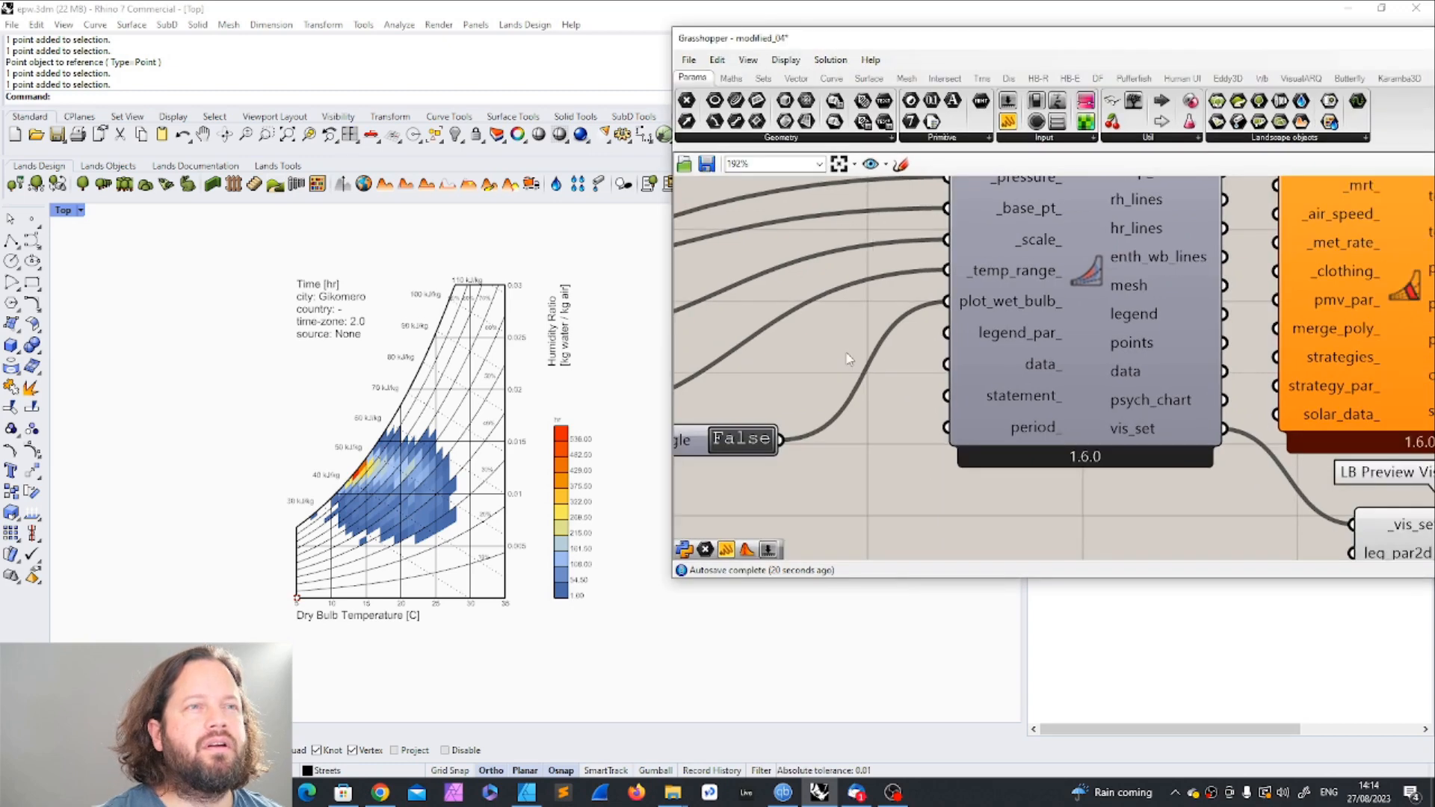
# Step: Space the chart components farther from the sliders and domain component, and place the toggle nearly level with the plot_wet_bulb_ input
pyautogui.scroll(-2, 940, 505)
pyautogui.moveTo(814, 465)
pyautogui.mouseDown()
pyautogui.moveTo(831, 416)
pyautogui.moveTo(836, 447)
pyautogui.mouseUp()
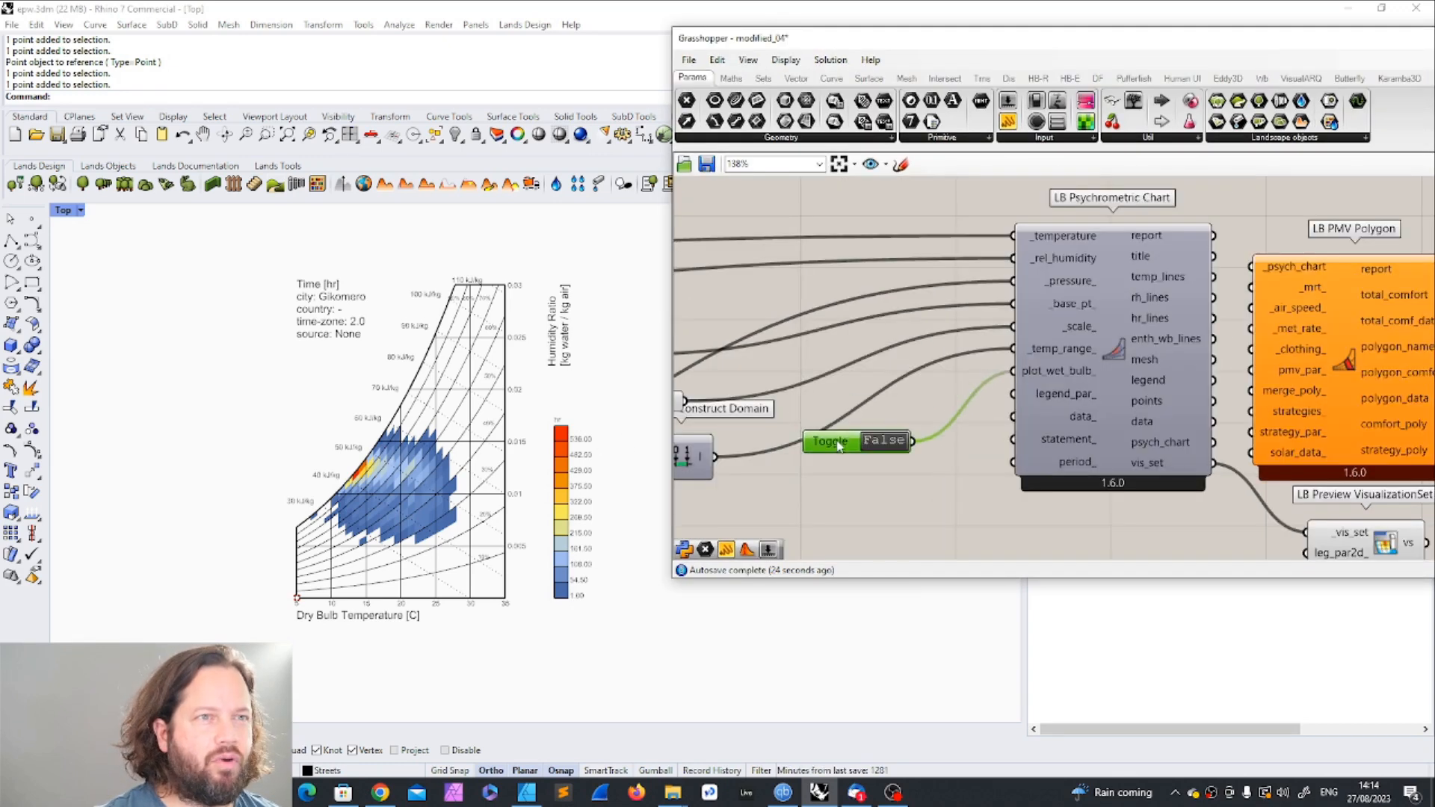
pyautogui.scroll(-5, 869, 331)
pyautogui.moveTo(849, 244); pyautogui.dragTo(1169, 486)
pyautogui.scroll(2, 961, 383)
pyautogui.moveTo(930, 370); pyautogui.dragTo(993, 402)
pyautogui.click(852, 419)
pyautogui.scroll(2, 736, 371)
pyautogui.moveTo(757, 385); pyautogui.dragTo(828, 398)
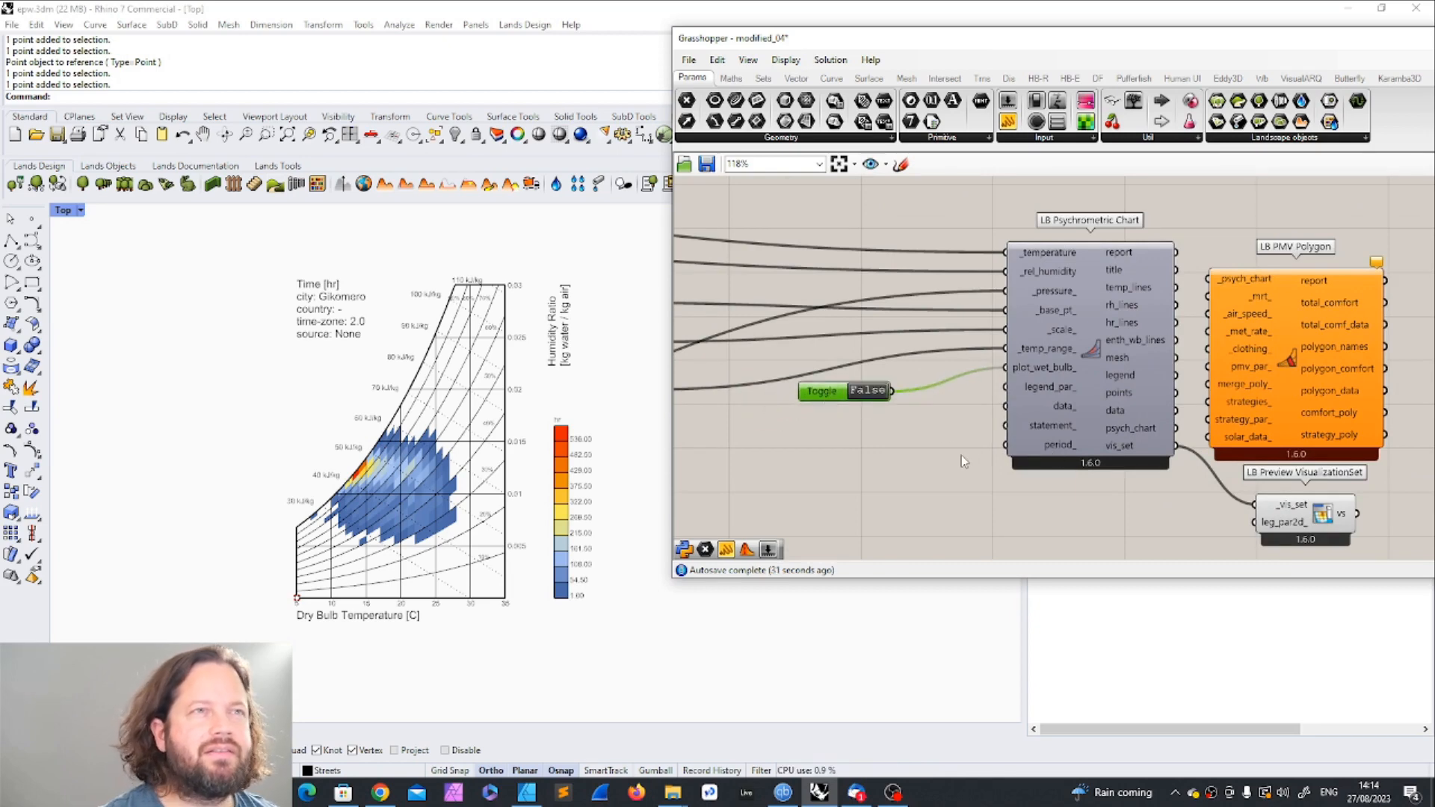
pyautogui.click(932, 473)
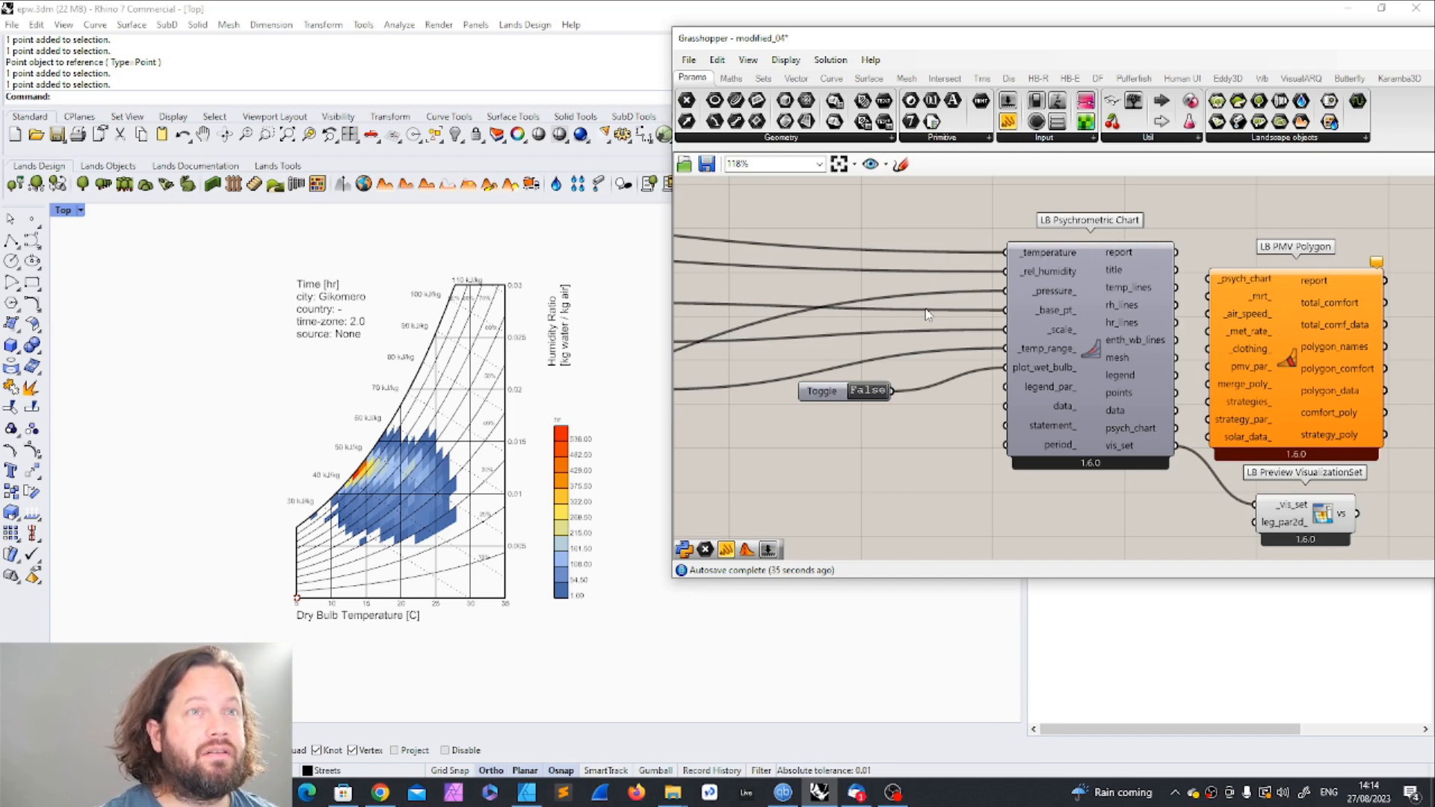
# Step: Switch to the unnamed Grasshopper definition to look over its component groups, and return to modified_04
pyautogui.moveTo(1023, 46); pyautogui.dragTo(742, 46)
pyautogui.moveTo(1075, 45); pyautogui.dragTo(866, 52)
pyautogui.click(1249, 61)
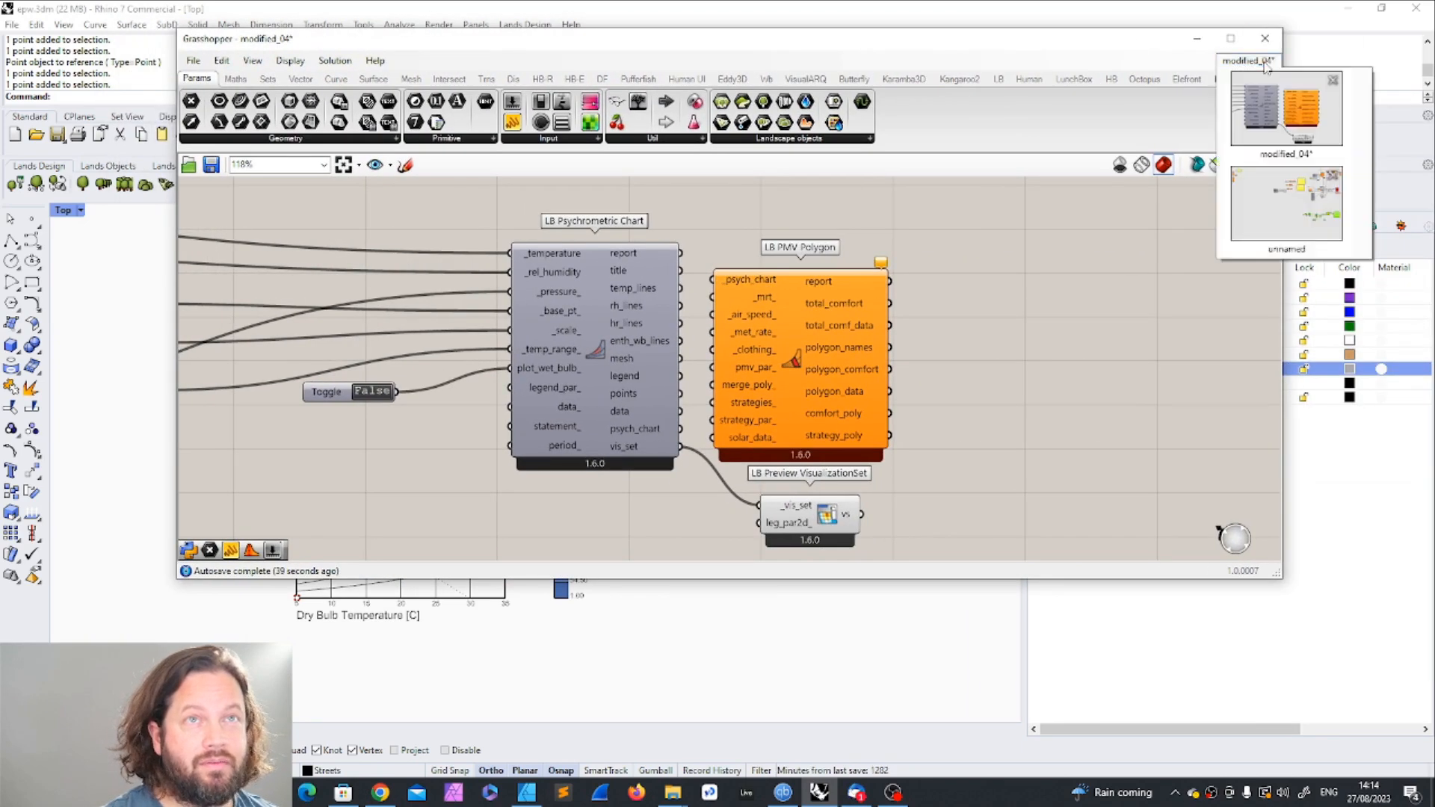
pyautogui.click(1272, 220)
pyautogui.scroll(4, 908, 321)
pyautogui.scroll(-6, 867, 306)
pyautogui.scroll(6, 955, 266)
pyautogui.scroll(-5, 1009, 314)
pyautogui.scroll(-3, 1049, 359)
pyautogui.click(1255, 60)
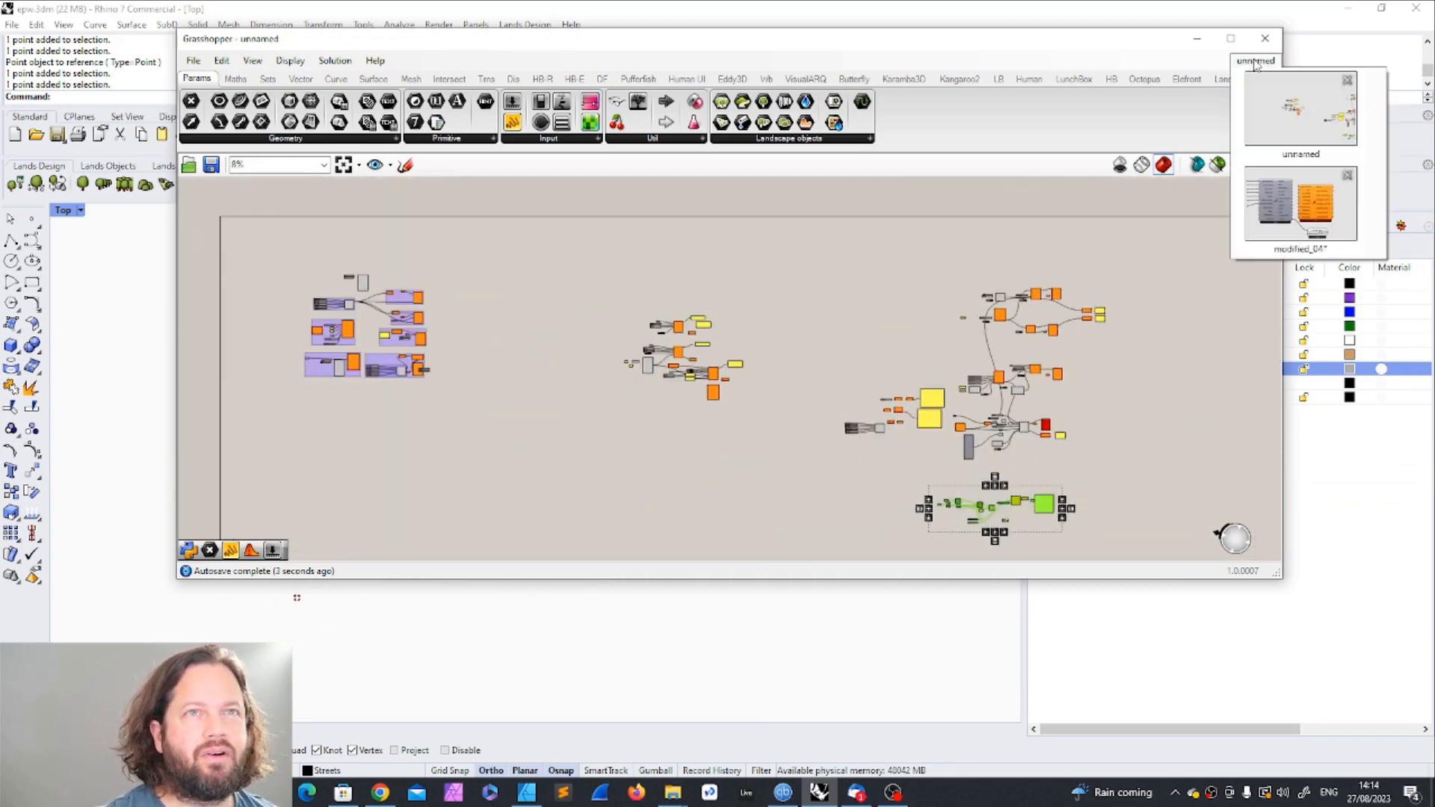
pyautogui.click(1259, 62)
pyautogui.click(1257, 63)
pyautogui.click(1306, 213)
# Step: Add an LB Analysis Period component on the empty canvas below the EPW import group
pyautogui.scroll(-6, 998, 370)
pyautogui.moveTo(712, 375); pyautogui.dragTo(832, 379, button='right')
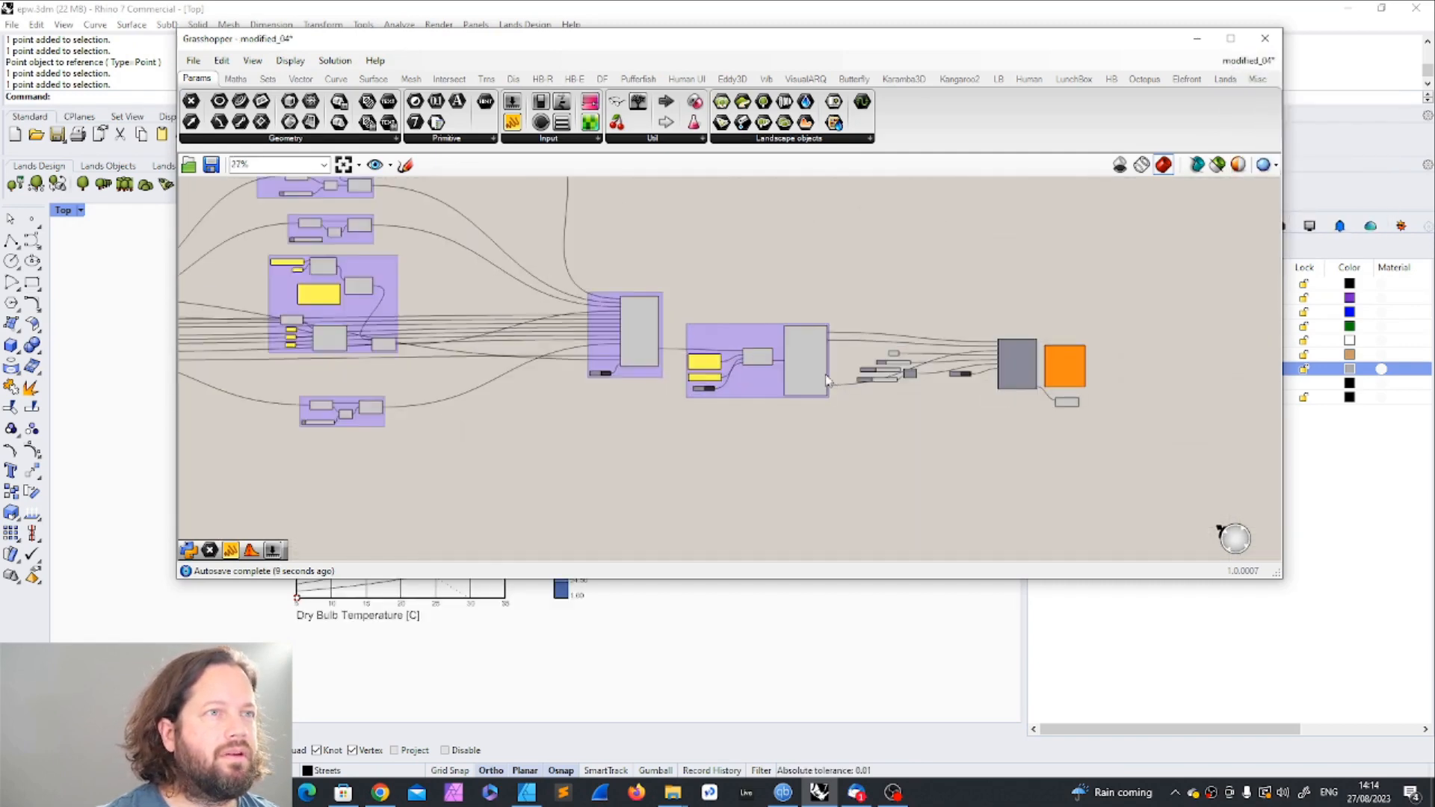
pyautogui.click(293, 81)
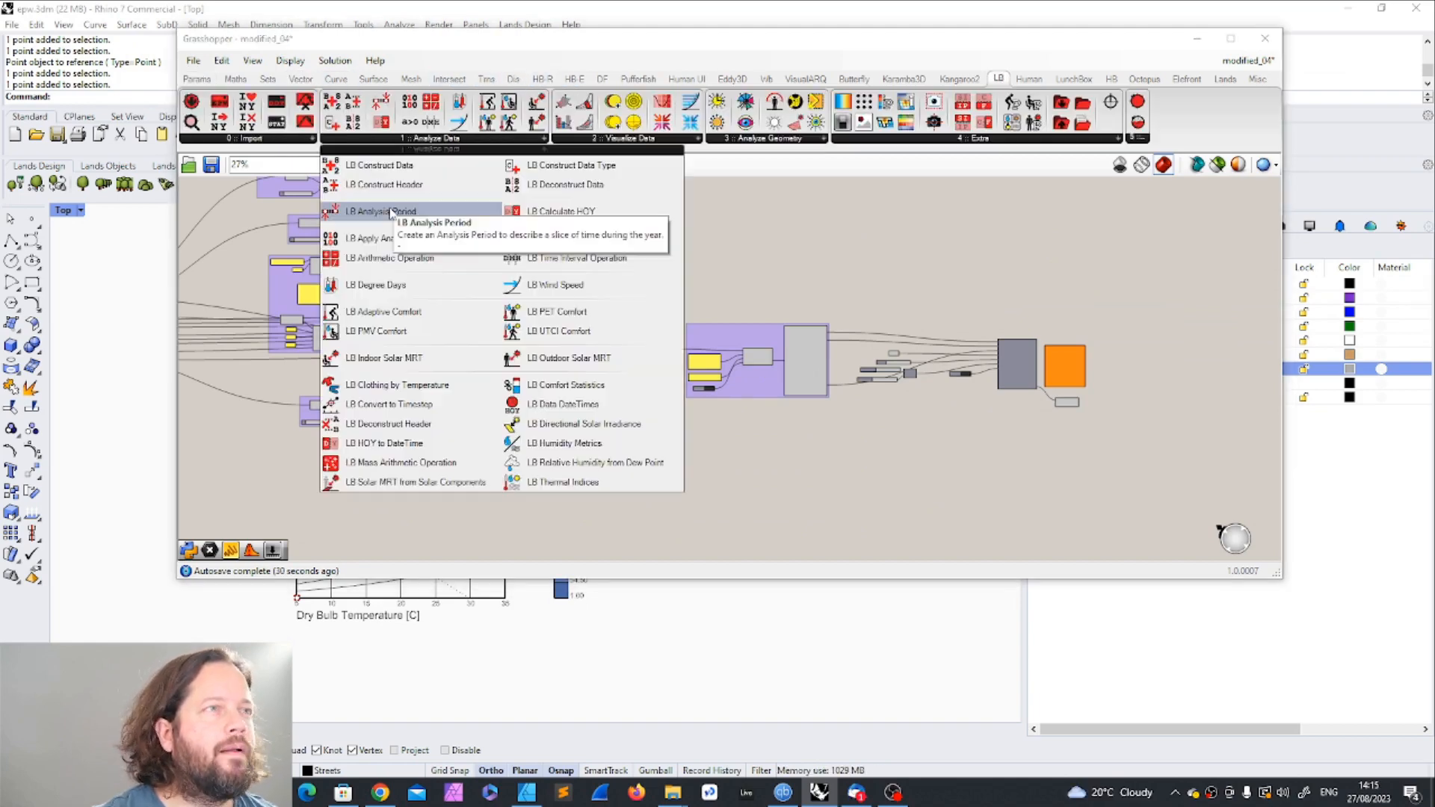
pyautogui.click(392, 213)
pyautogui.click(710, 447)
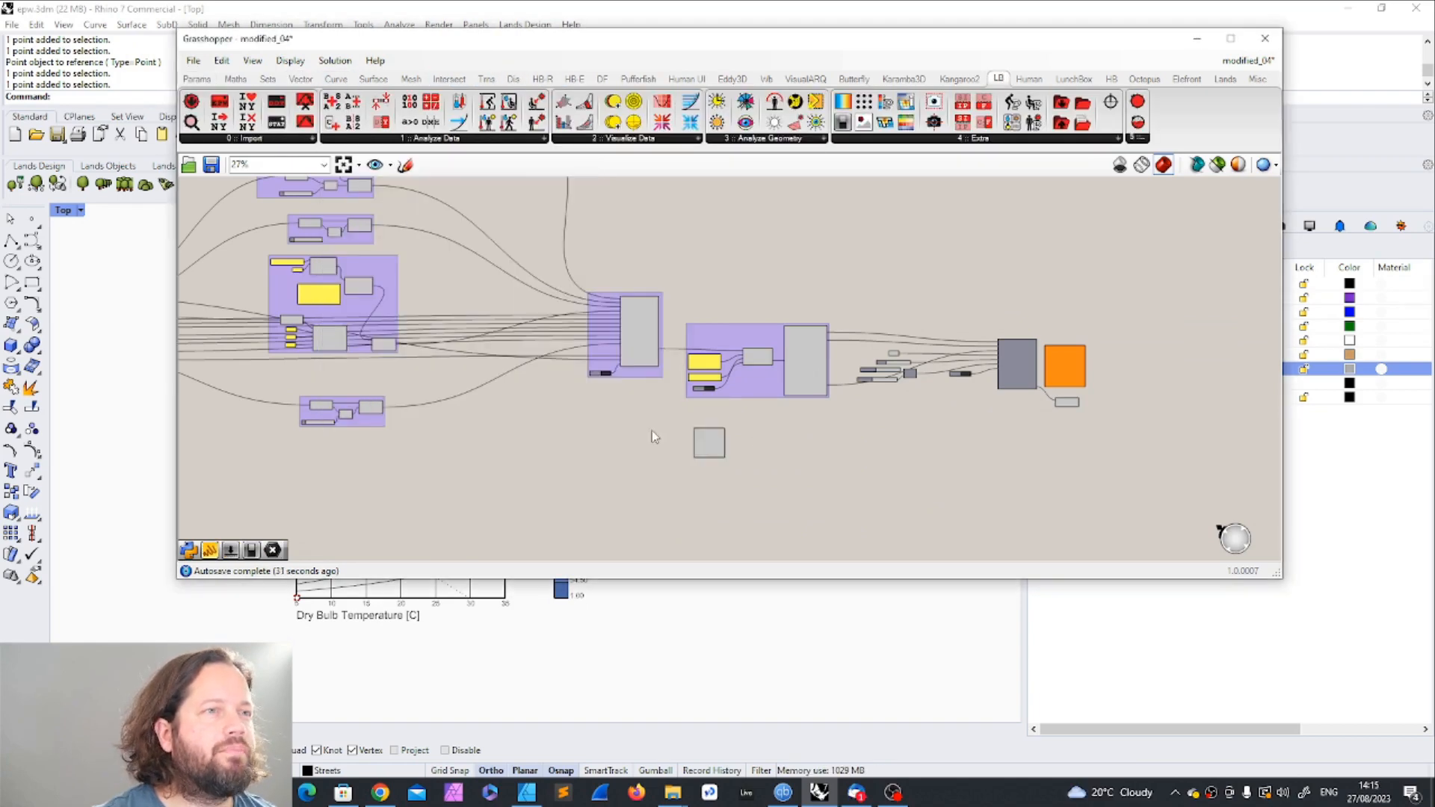
# Step: Add an integer slider with a minimum of 1 and maximum of 12, connected to the analysis period's _start_month_ input
pyautogui.scroll(8, 717, 423)
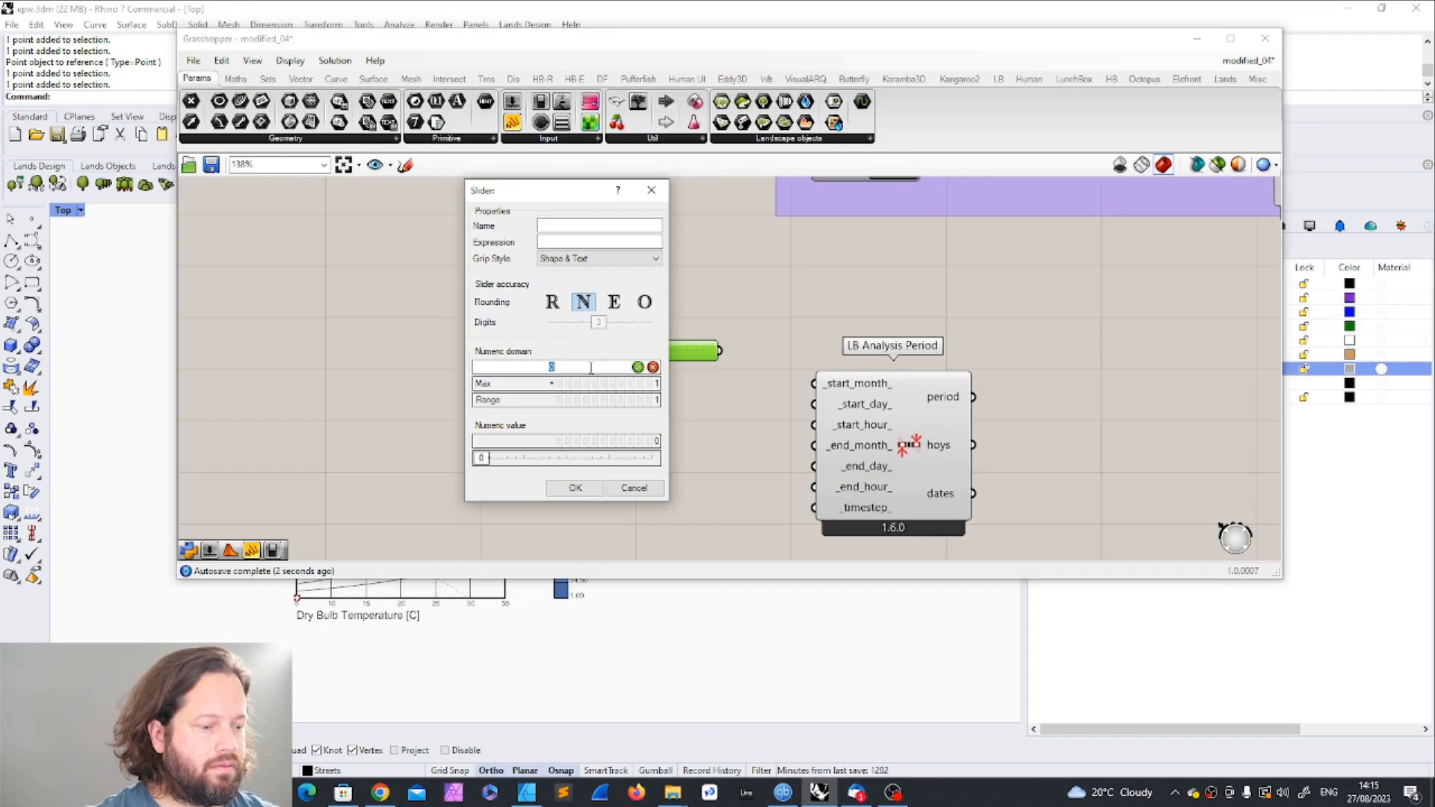
pyautogui.click(589, 490)
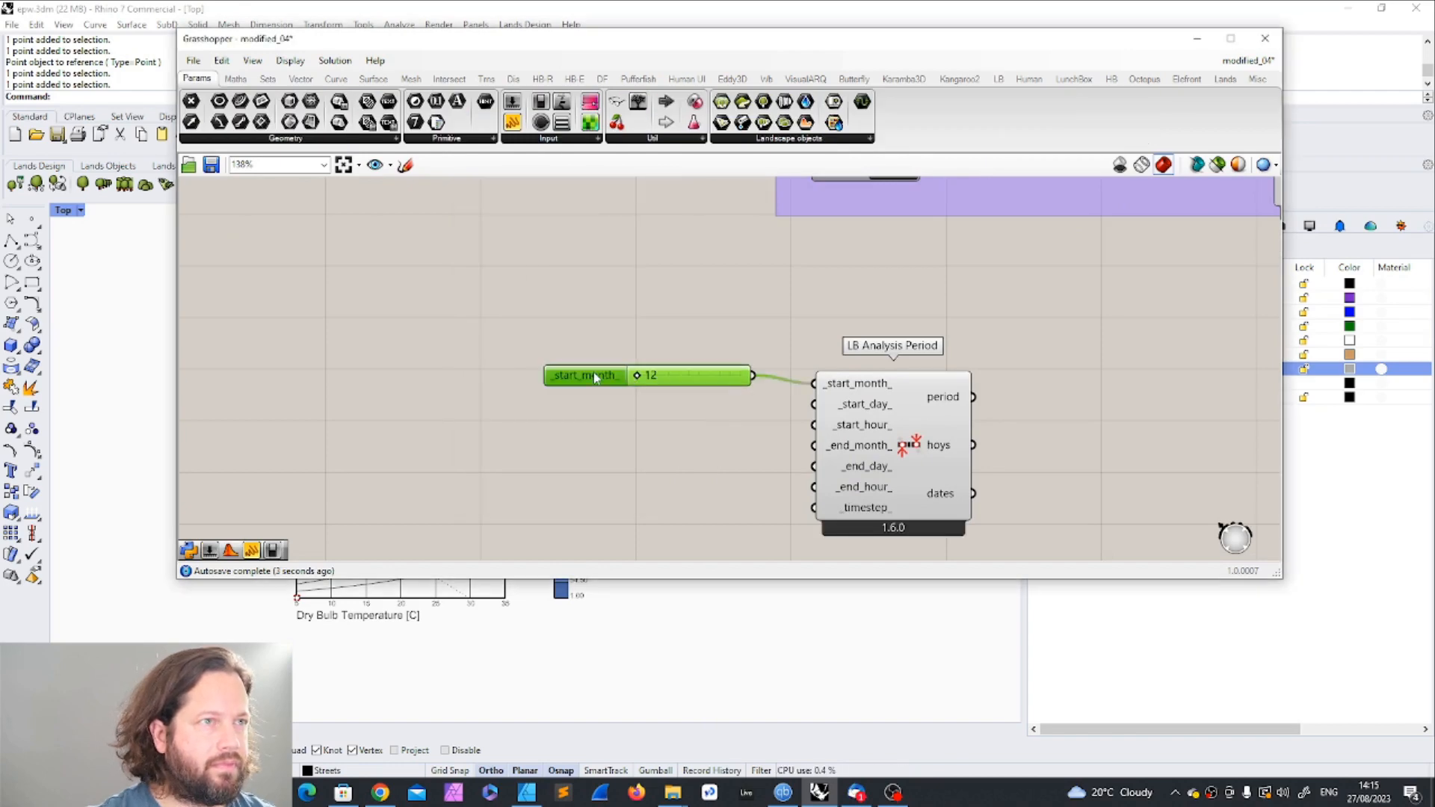
pyautogui.doubleClick(595, 378)
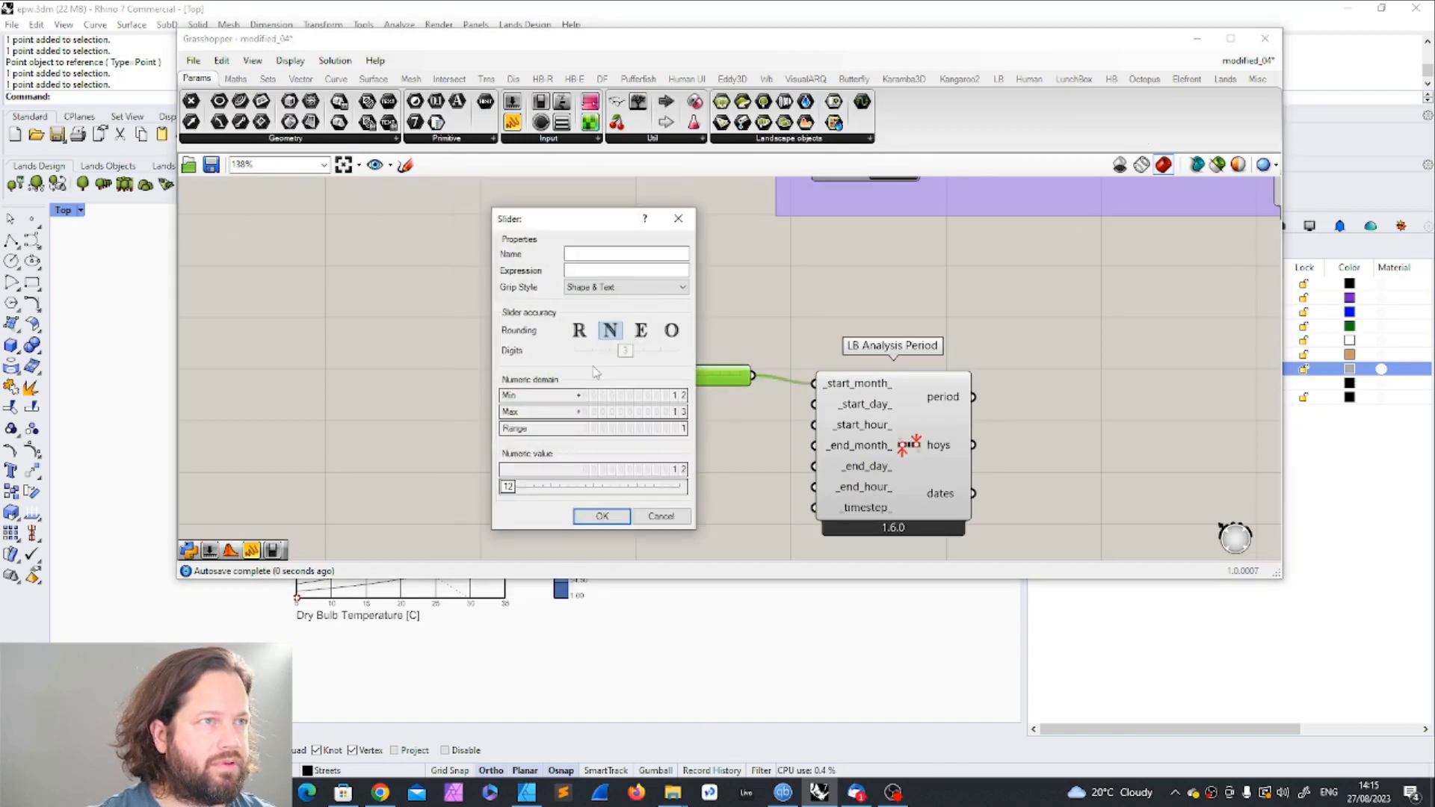
pyautogui.doubleClick(681, 396)
pyautogui.write('1')
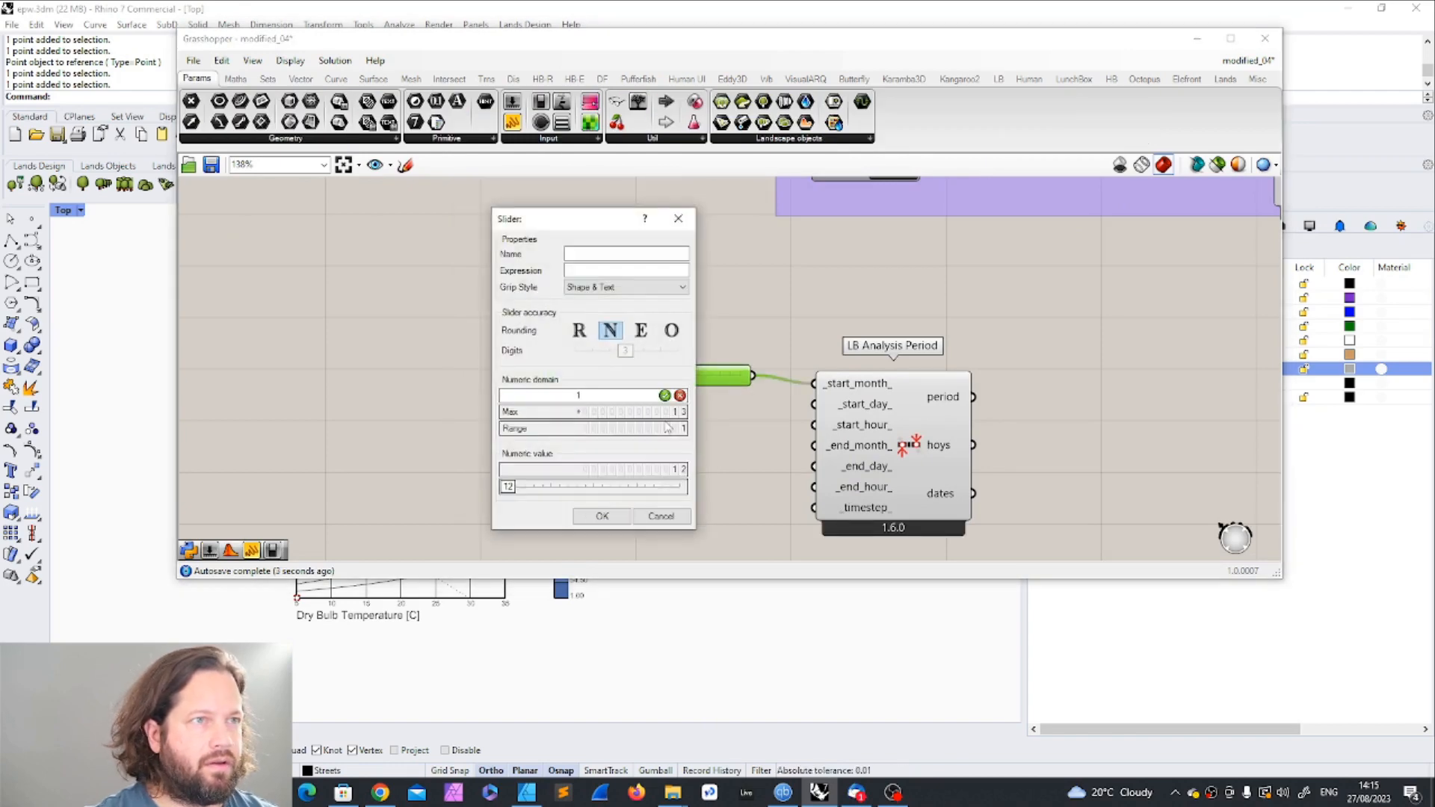
pyautogui.doubleClick(665, 412)
pyautogui.write('12')
pyautogui.click(616, 514)
pyautogui.click(784, 465)
# Step: Duplicate the month slider below the original and connect the copy to the analysis period's _end_month_ input
pyautogui.keyDown('alt'); pyautogui.moveTo(676, 382); pyautogui.dragTo(658, 488); pyautogui.keyUp('alt')
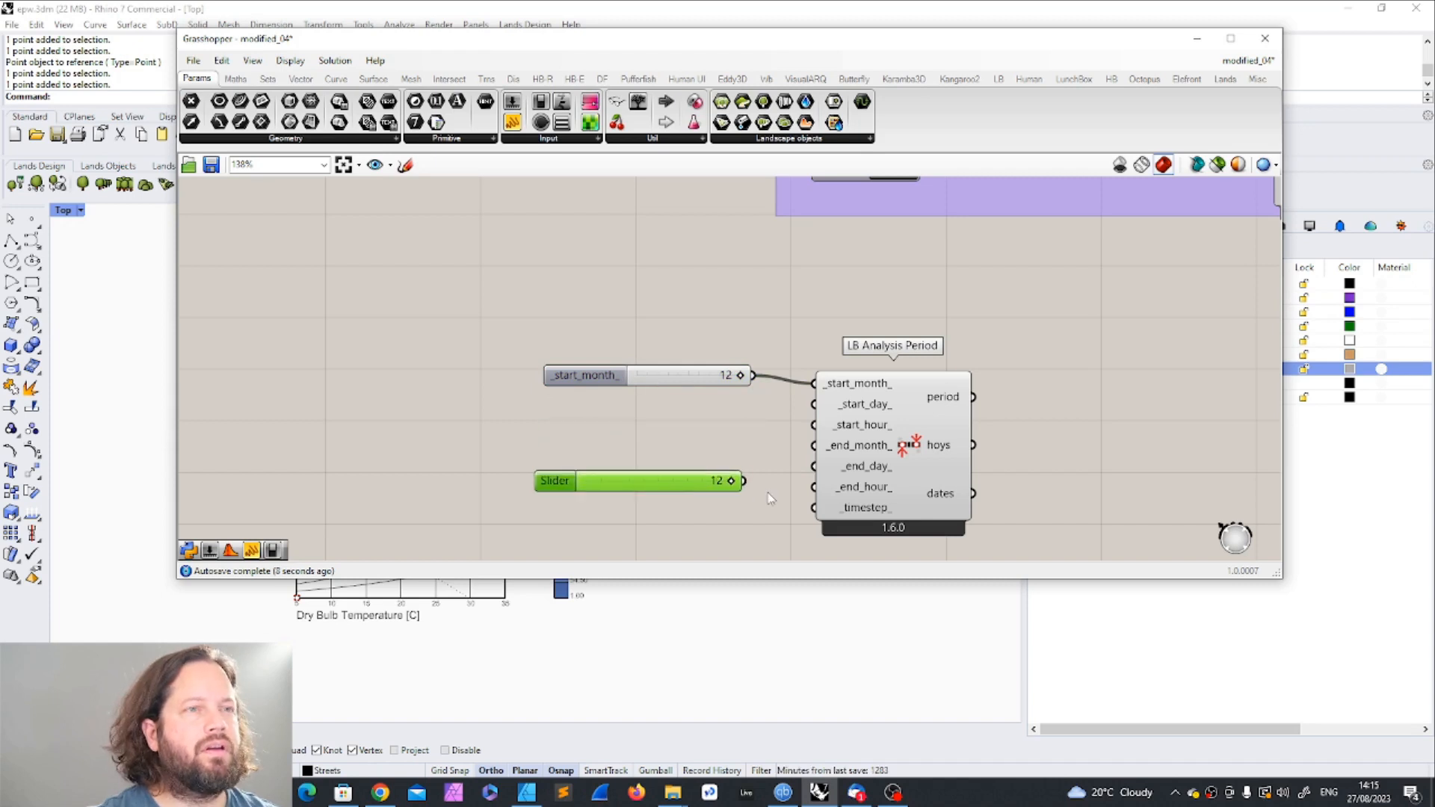
pyautogui.moveTo(747, 483); pyautogui.dragTo(815, 446)
pyautogui.moveTo(676, 486)
pyautogui.mouseDown()
pyautogui.moveTo(681, 408)
pyautogui.moveTo(680, 477)
pyautogui.moveTo(670, 461)
pyautogui.moveTo(706, 466)
pyautogui.moveTo(681, 466)
pyautogui.mouseUp()
pyautogui.press('Delete')
# Step: Set the start month slider to 3 and the end month slider to 6
pyautogui.moveTo(740, 378); pyautogui.dragTo(656, 380)
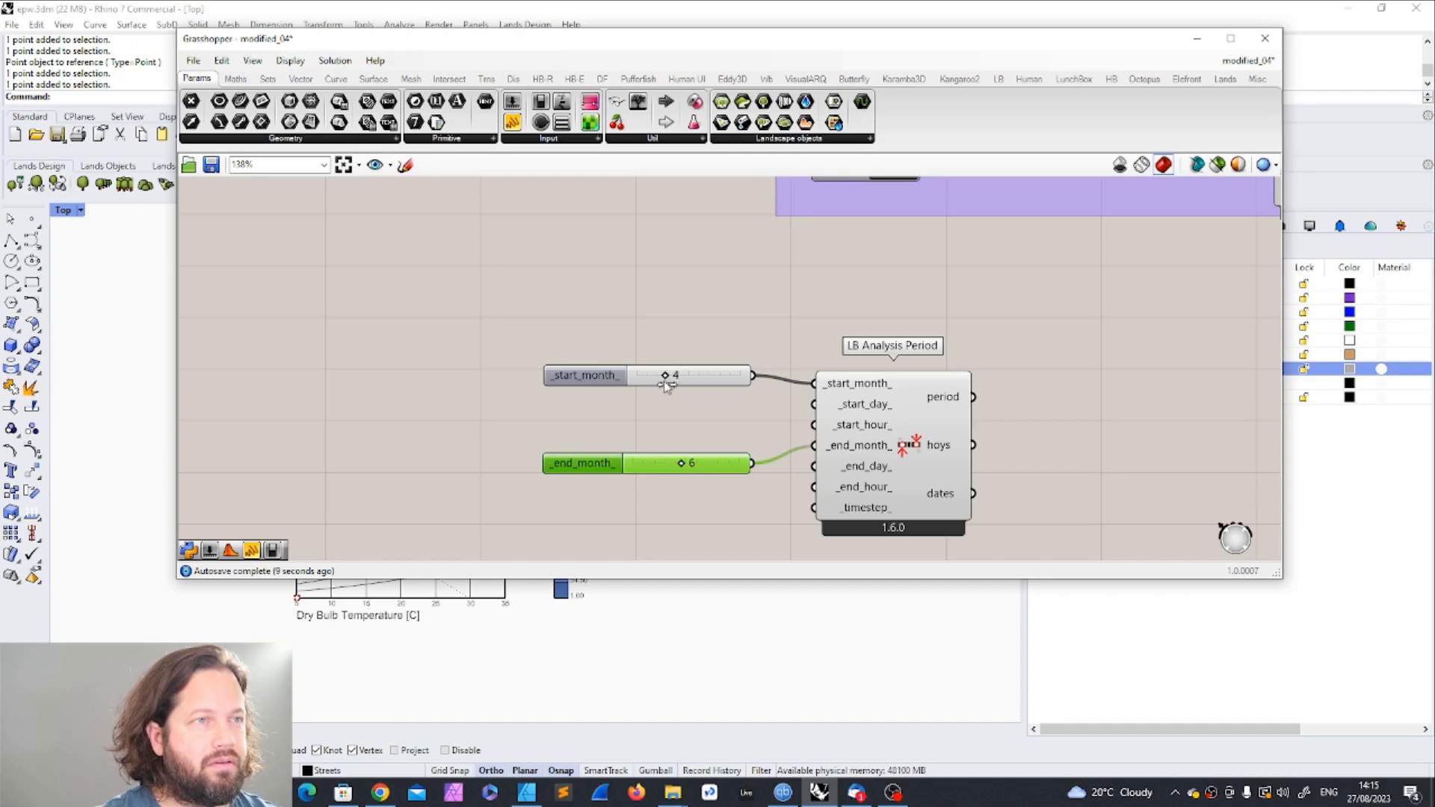
pyautogui.moveTo(661, 383); pyautogui.dragTo(671, 382)
pyautogui.moveTo(683, 465); pyautogui.dragTo(706, 467)
pyautogui.moveTo(665, 375); pyautogui.dragTo(656, 375)
pyautogui.moveTo(701, 463); pyautogui.dragTo(678, 466)
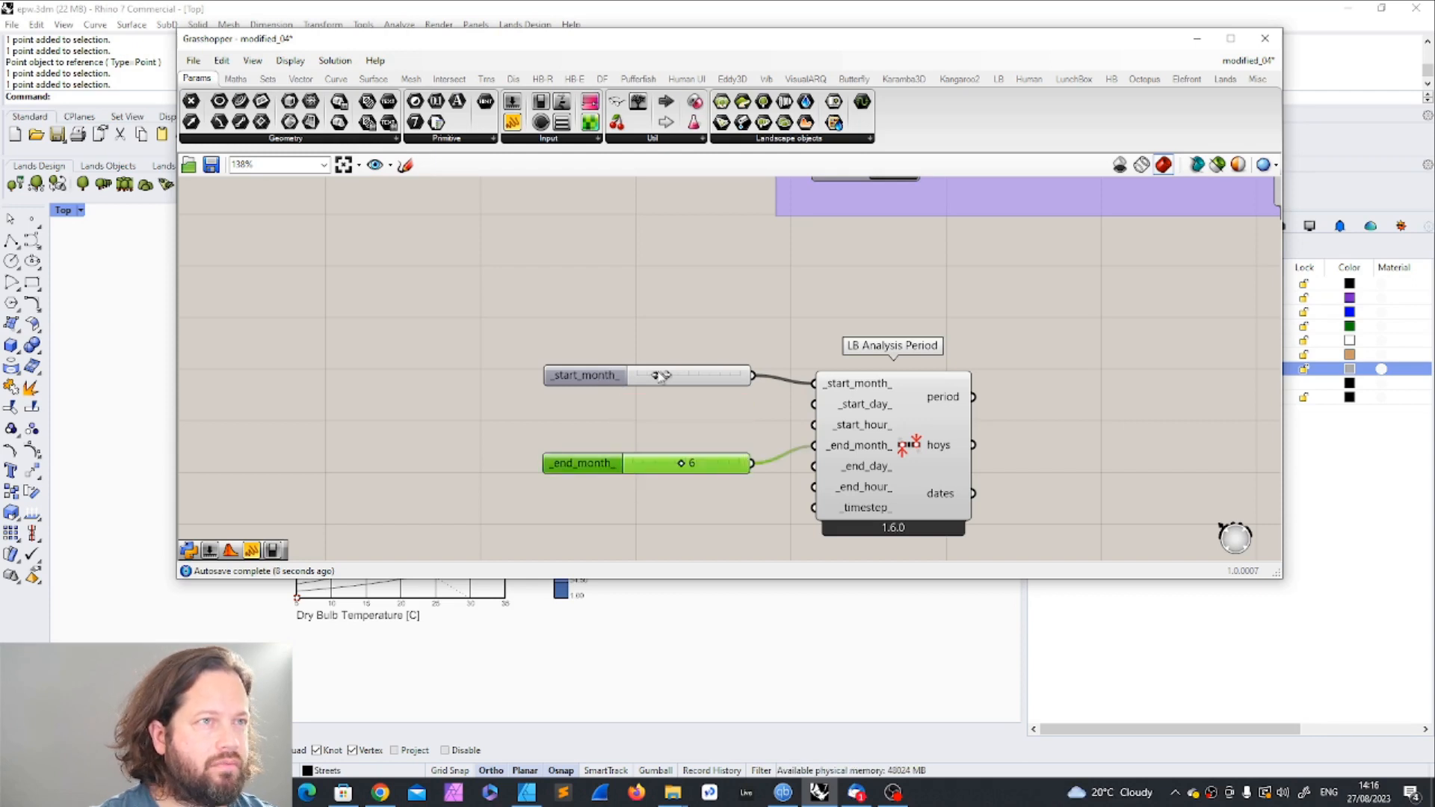
pyautogui.click(661, 376)
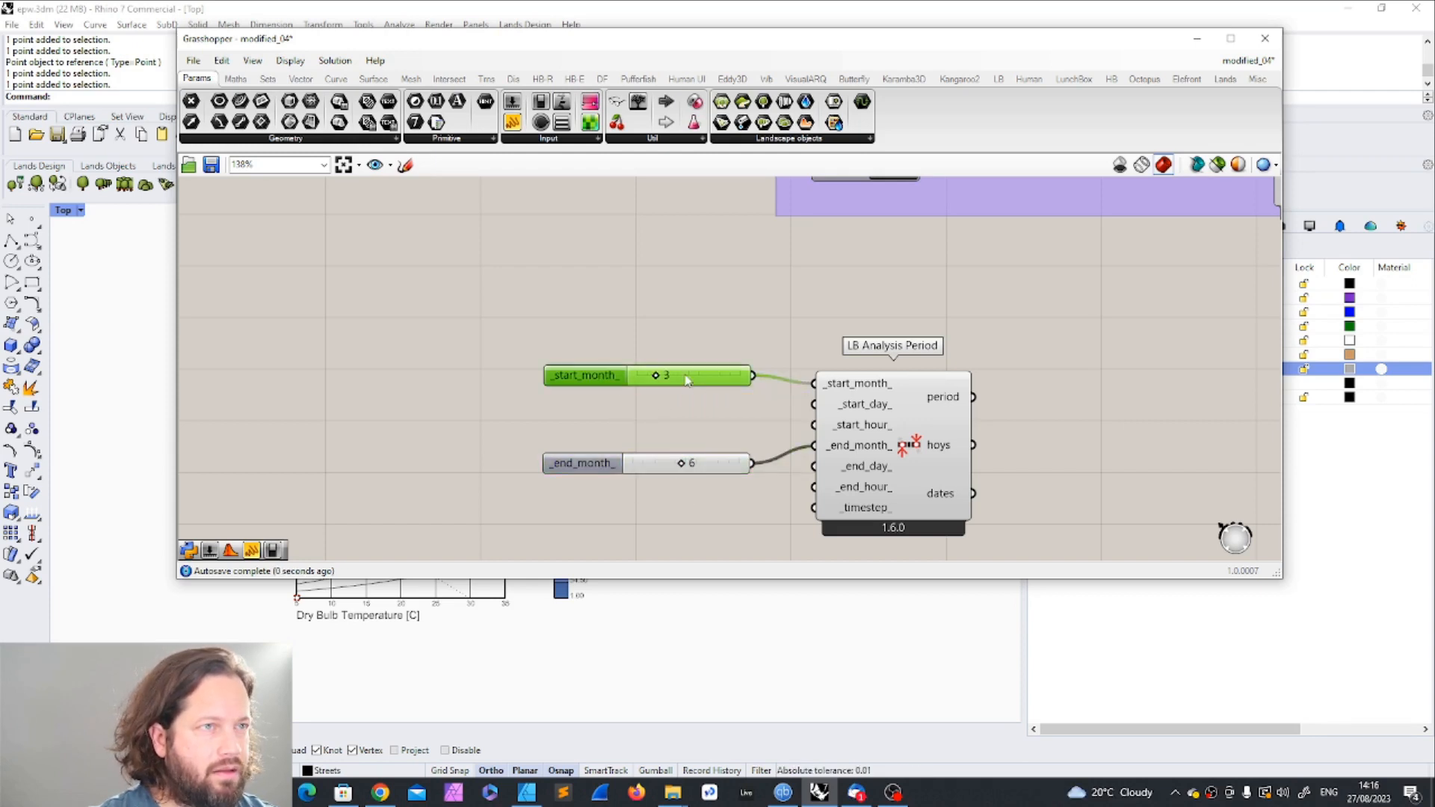
pyautogui.click(683, 470)
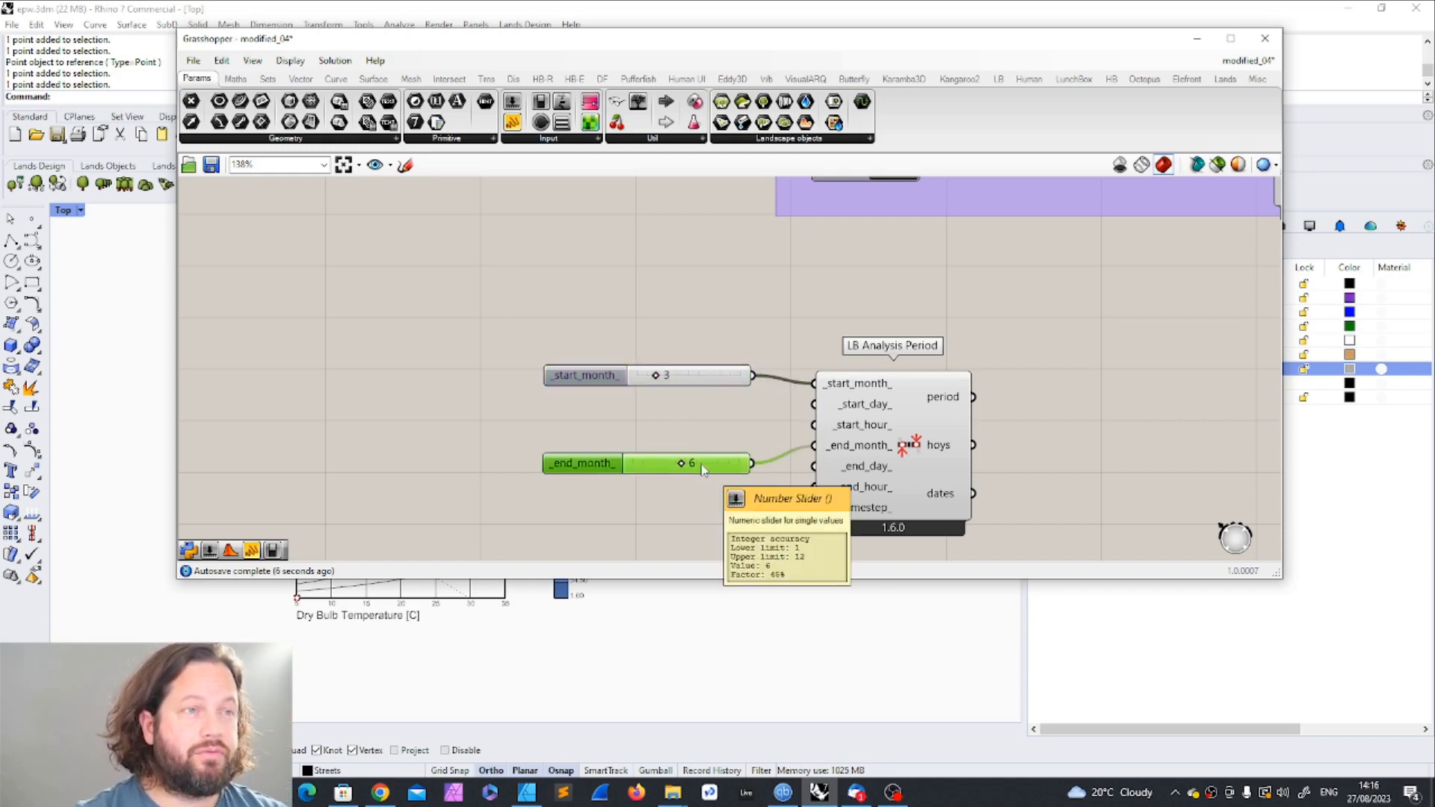
pyautogui.moveTo(699, 467)
pyautogui.mouseDown()
pyautogui.moveTo(696, 436)
pyautogui.moveTo(696, 465)
pyautogui.mouseUp()
pyautogui.click(774, 421)
# Step: Add a panel beside the LB Analysis Period component and connect its period output to the panel
pyautogui.moveTo(865, 410)
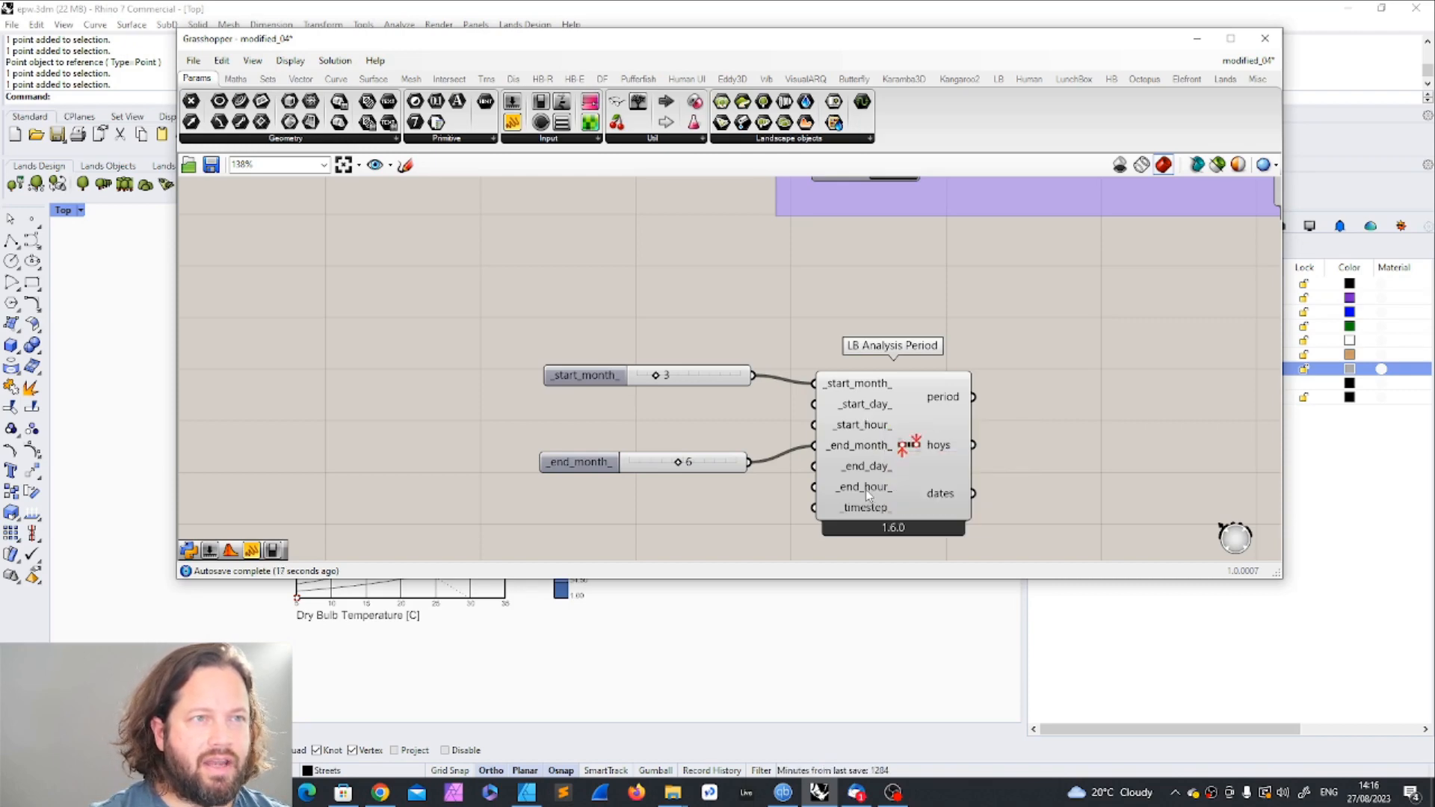
pyautogui.moveTo(865, 489)
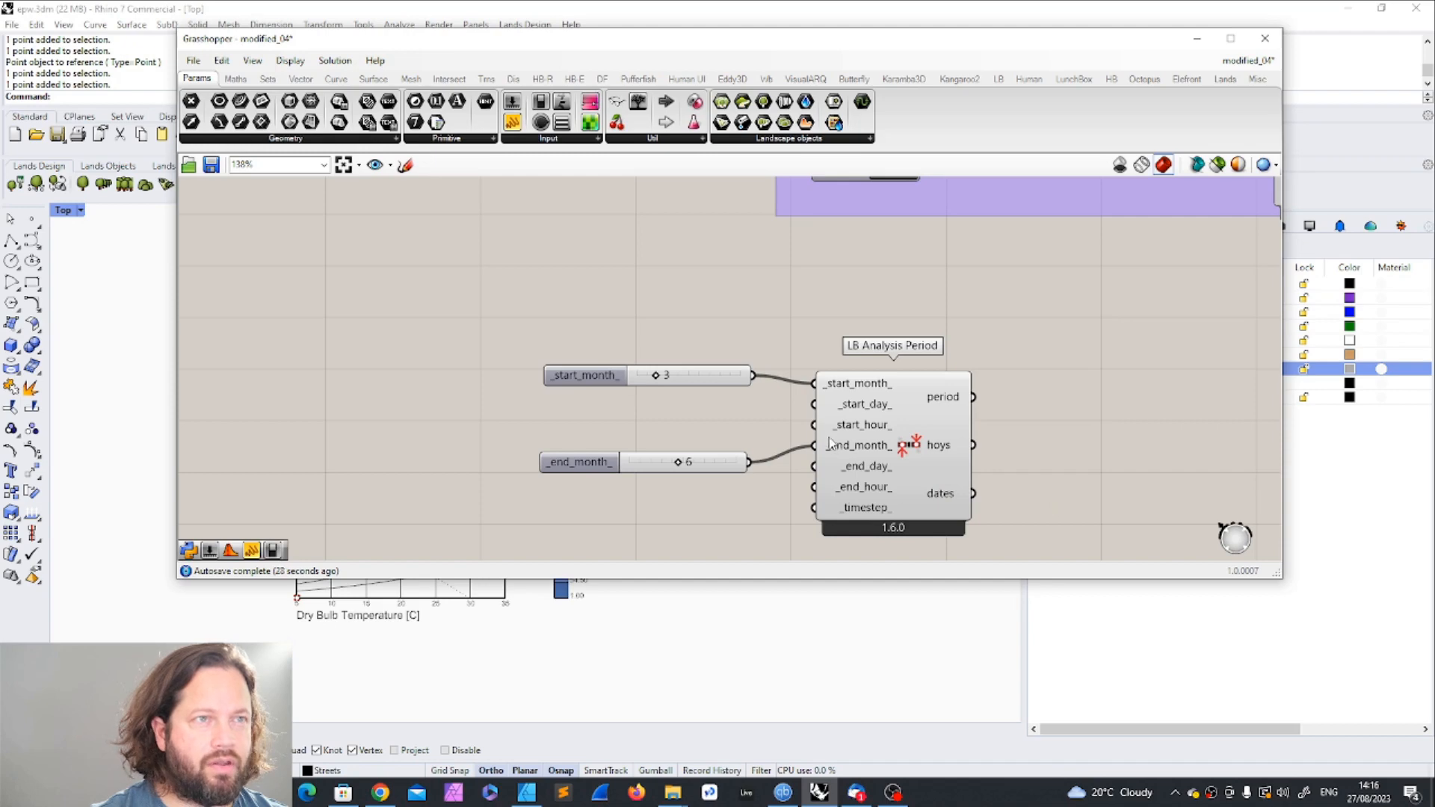
pyautogui.click(597, 463)
pyautogui.click(695, 424)
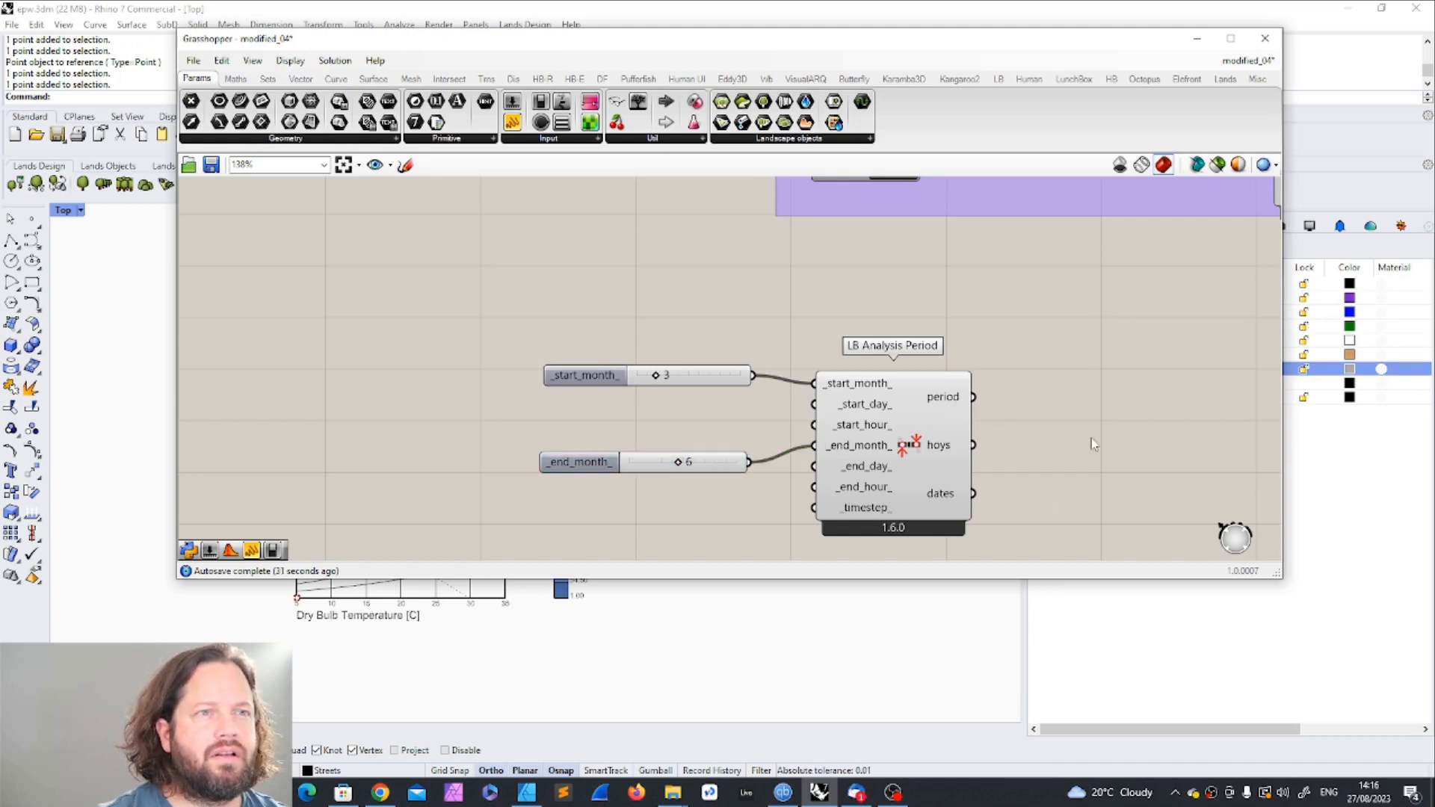
pyautogui.scroll(-9, 529, 337)
pyautogui.scroll(8, 577, 235)
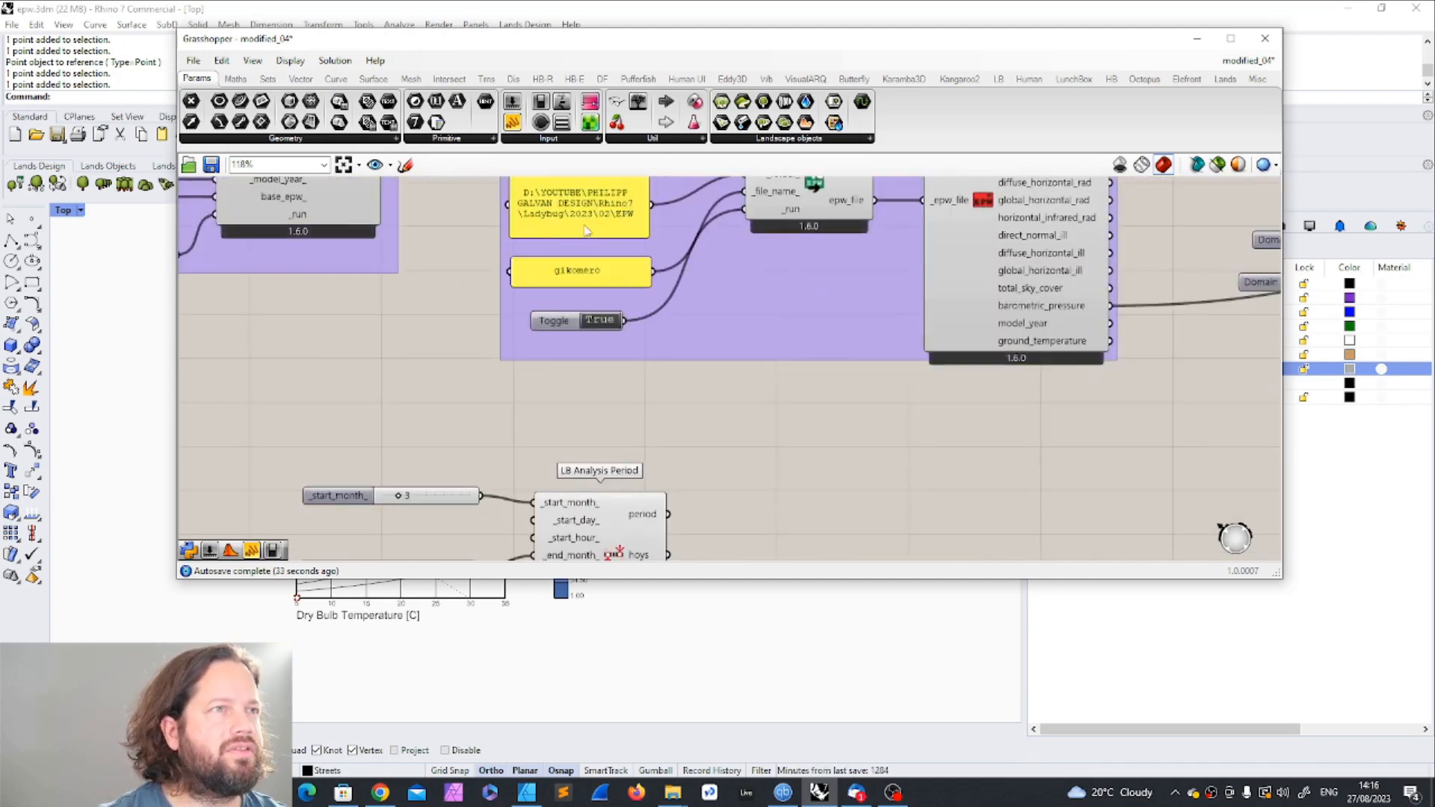
pyautogui.click(585, 278)
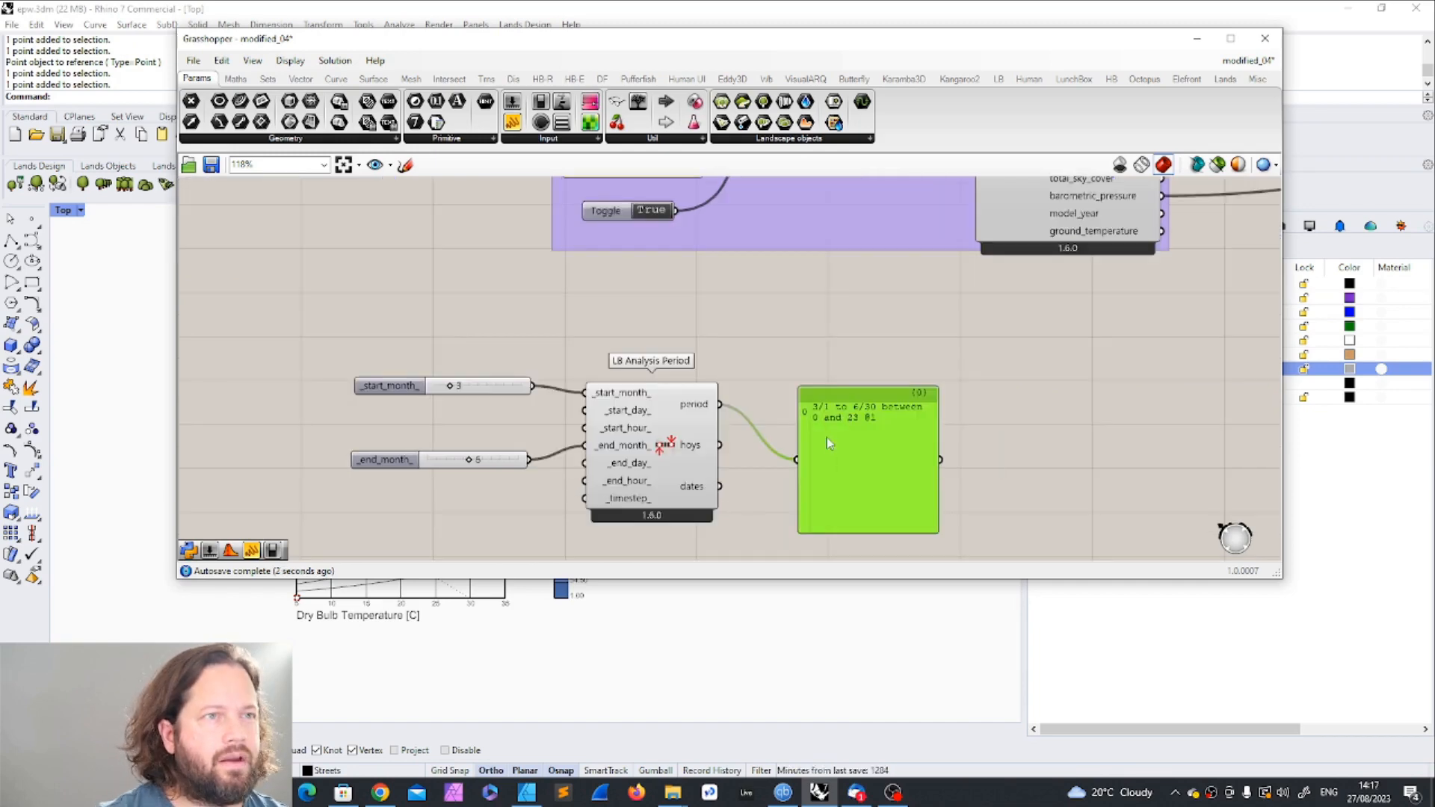
# Step: Move the panel showing the analysis period up slightly, read it, and delete it
pyautogui.click(803, 359)
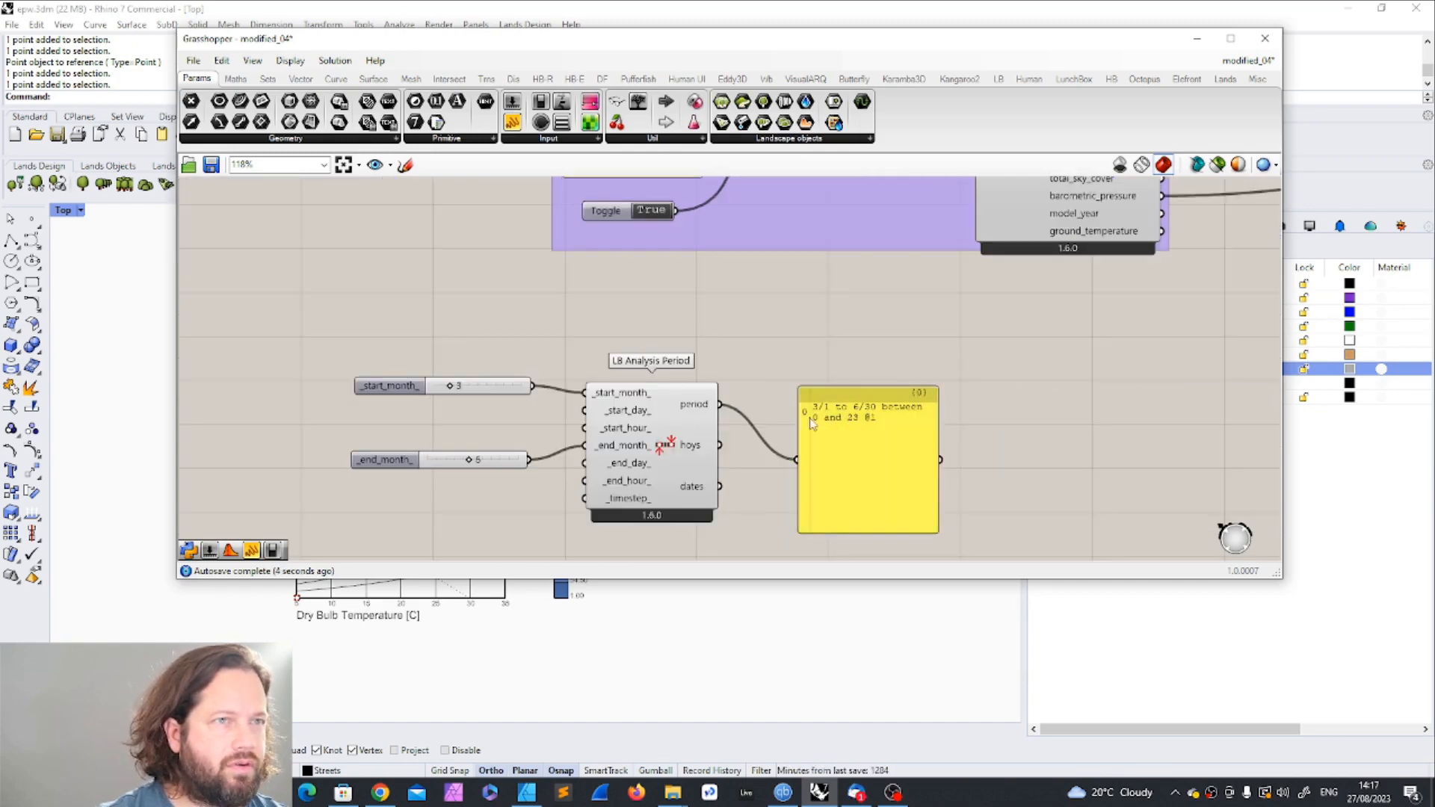
pyautogui.moveTo(809, 413); pyautogui.dragTo(809, 369)
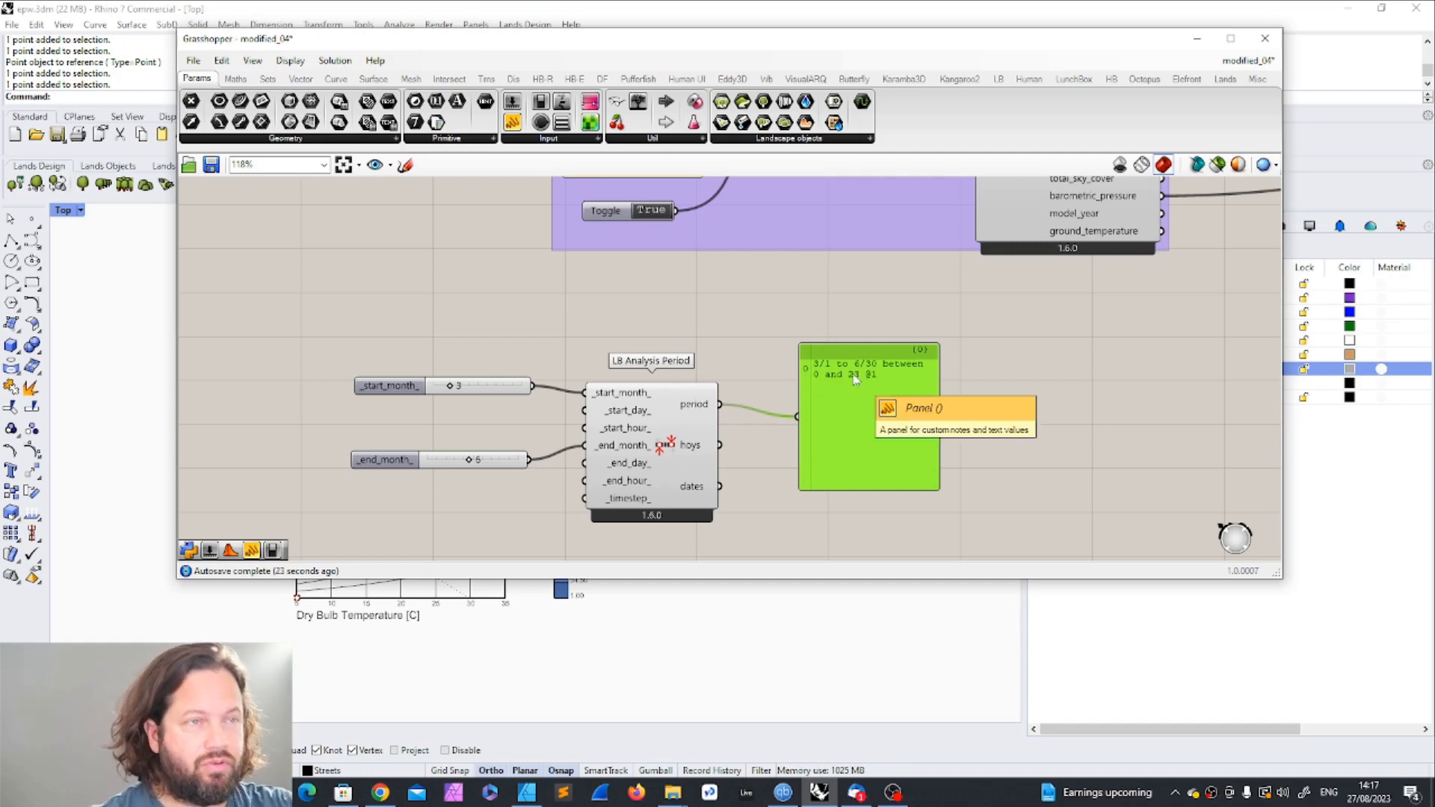
pyautogui.click(1018, 464)
pyautogui.click(875, 439)
pyautogui.press('Delete')
# Step: Move the LB Analysis Period component and its month sliders near the LB Psychrometric Chart and connect period to the chart's period_ input
pyautogui.scroll(-3, 627, 448)
pyautogui.scroll(-2, 627, 448)
pyautogui.scroll(3, 703, 410)
pyautogui.scroll(-3, 340, 415)
pyautogui.moveTo(347, 405); pyautogui.dragTo(595, 509)
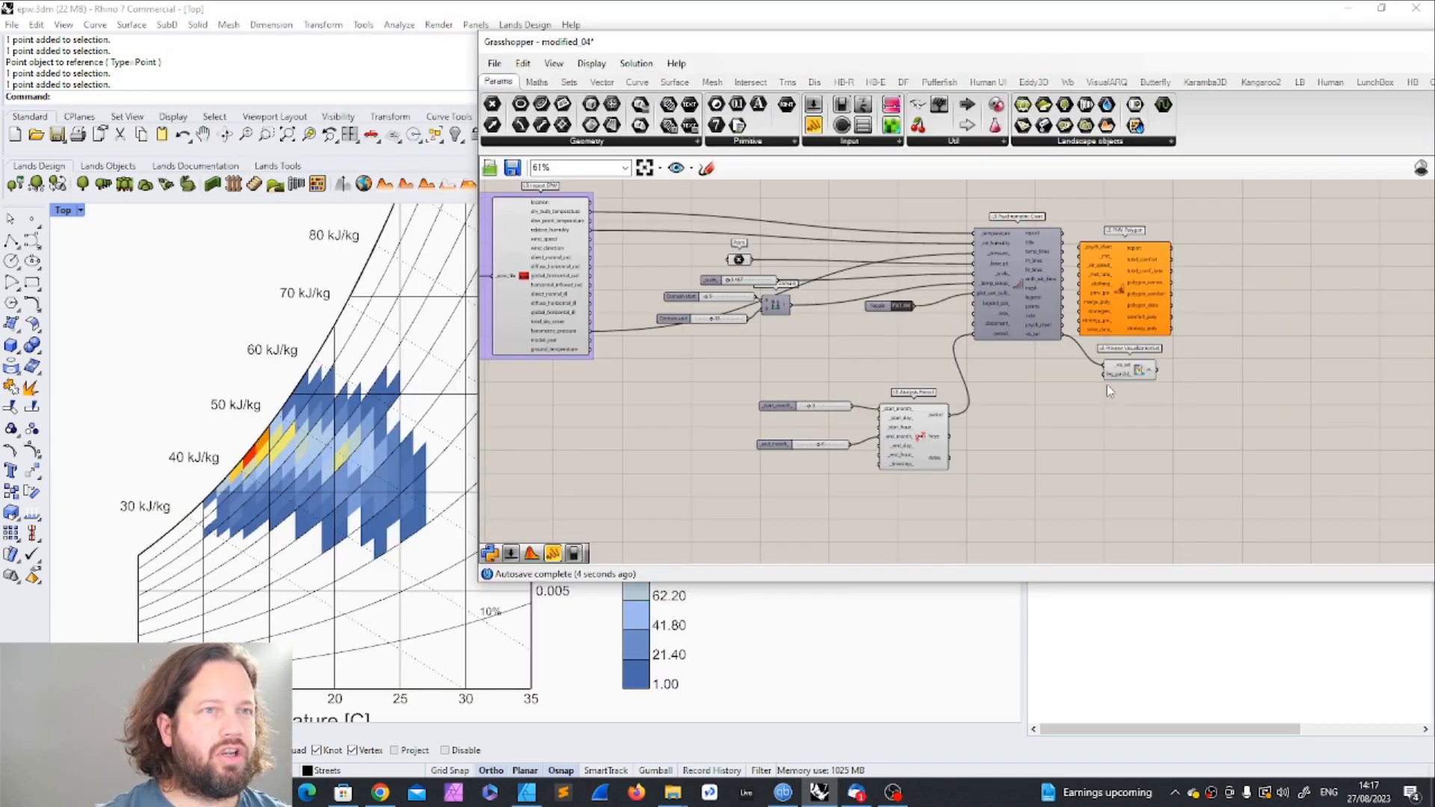
pyautogui.scroll(3, 994, 313)
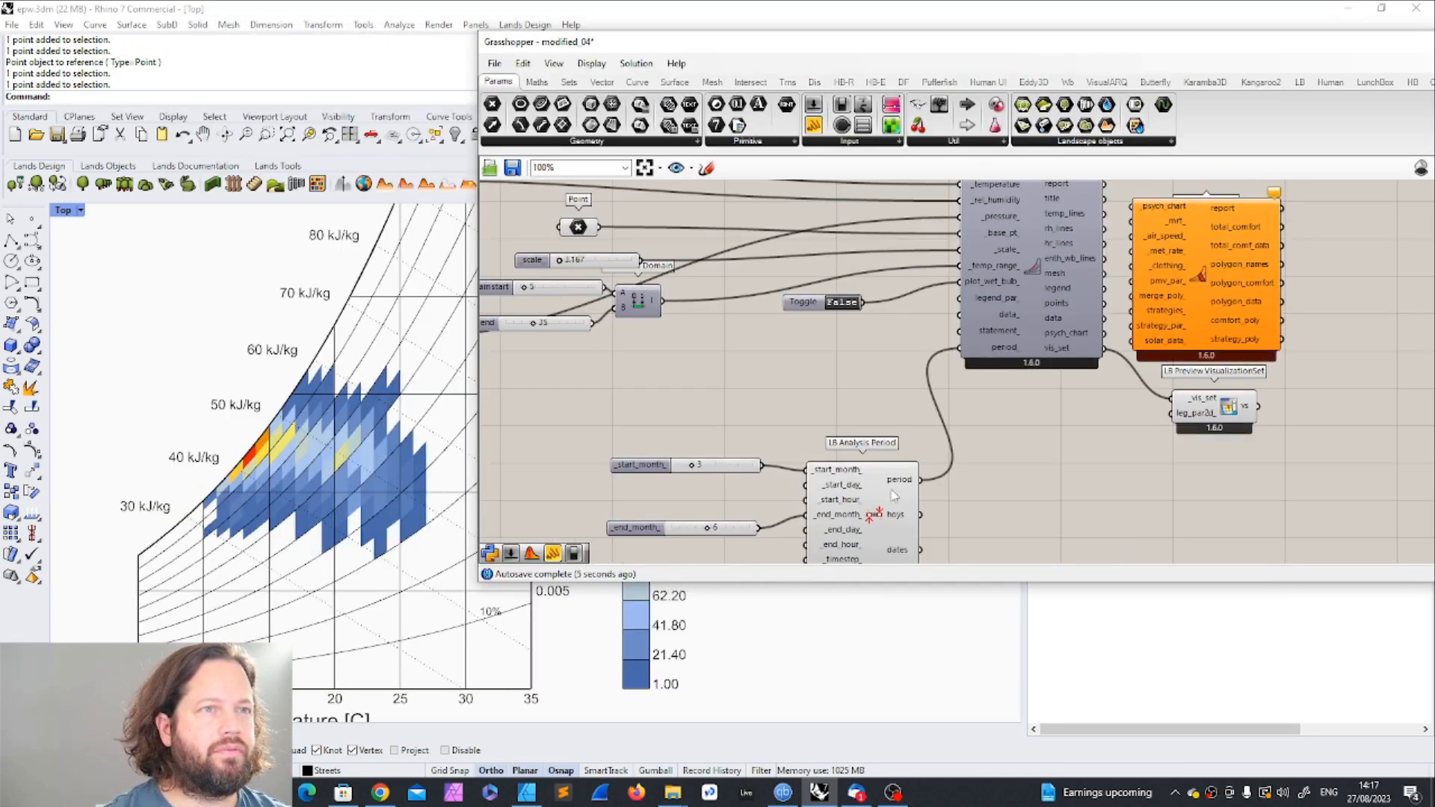
# Step: Disconnect the analysis period from the psychrometric chart's period_ input and reconnect it to compare the plots
pyautogui.rightClick(1001, 348)
pyautogui.moveTo(1084, 404)
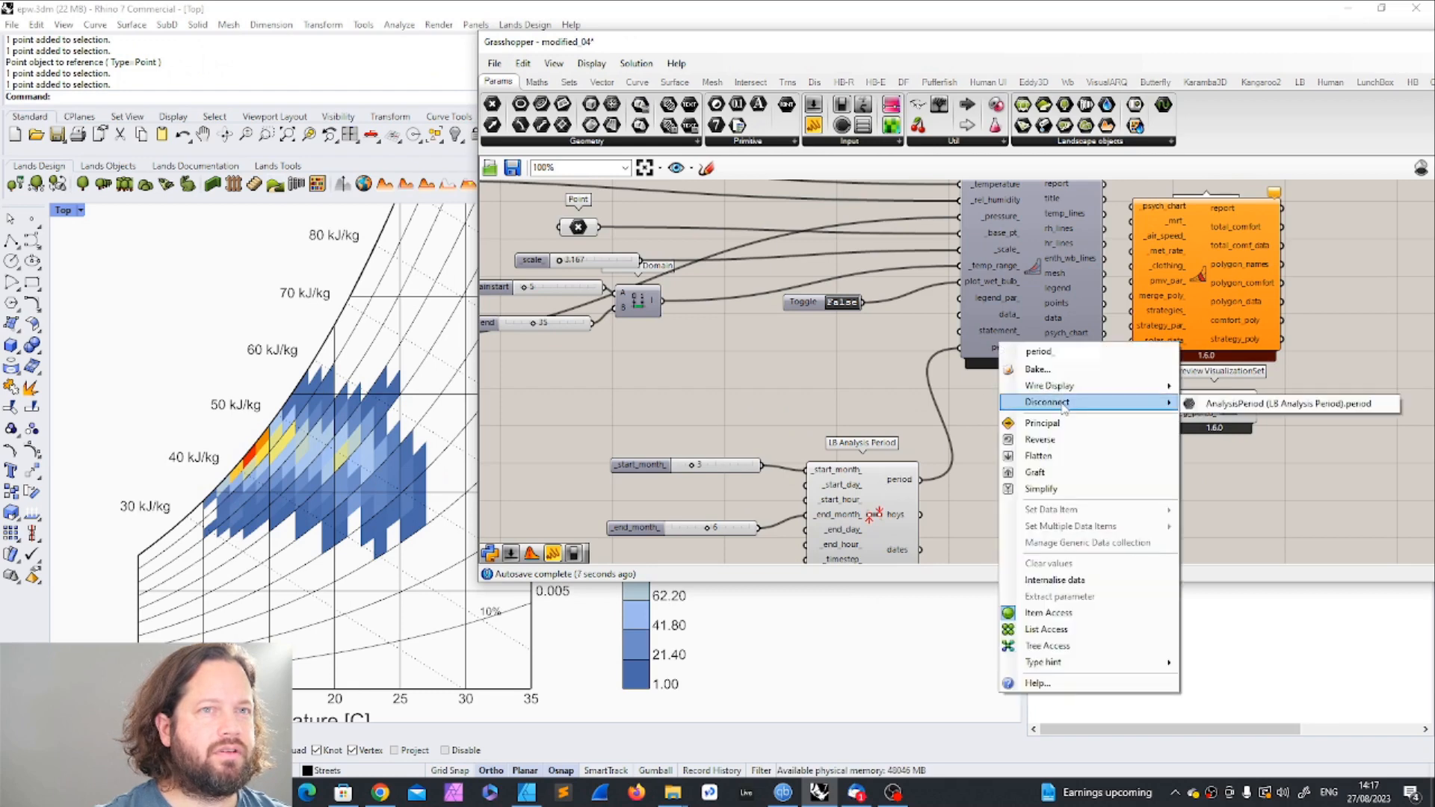
pyautogui.click(1271, 404)
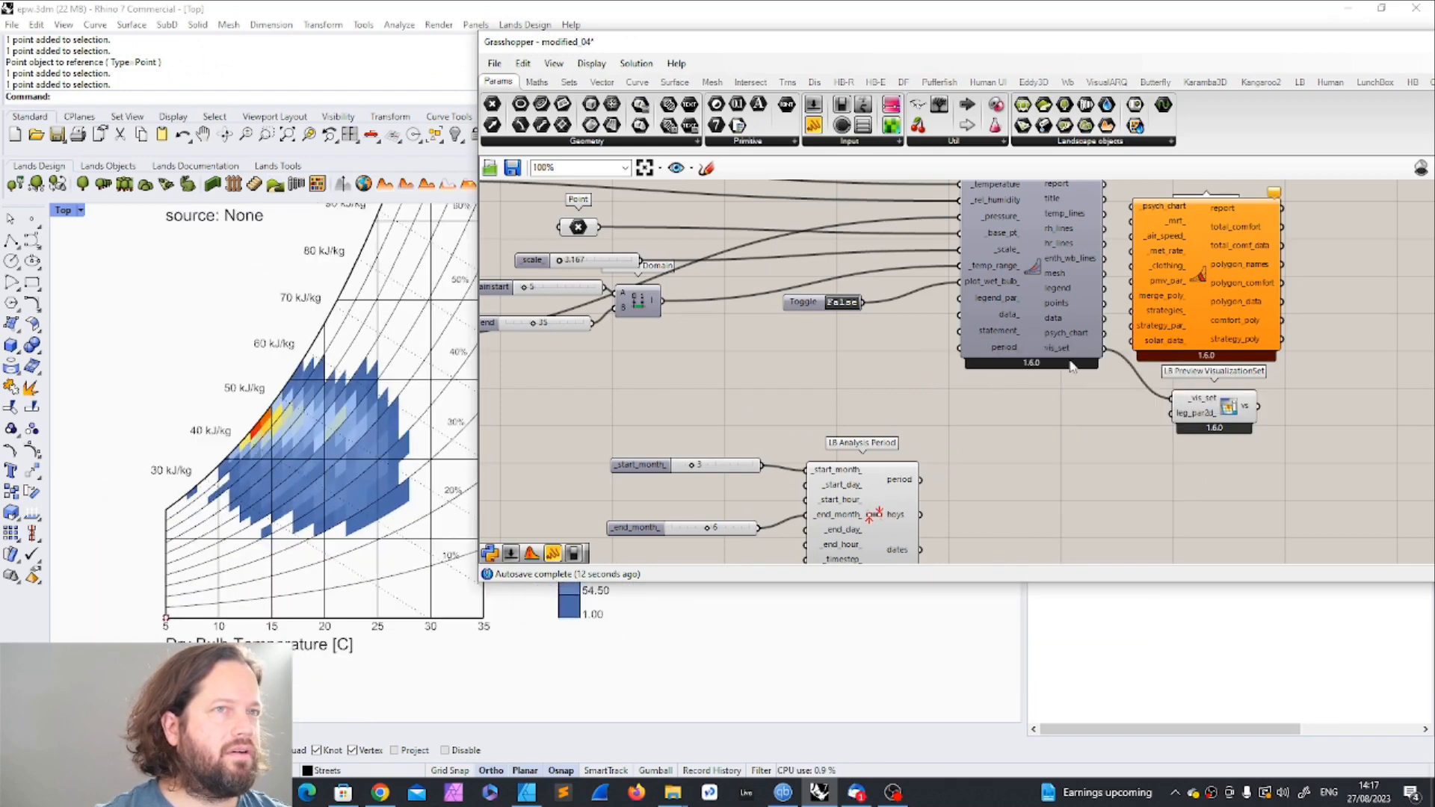
pyautogui.moveTo(920, 479); pyautogui.dragTo(960, 347)
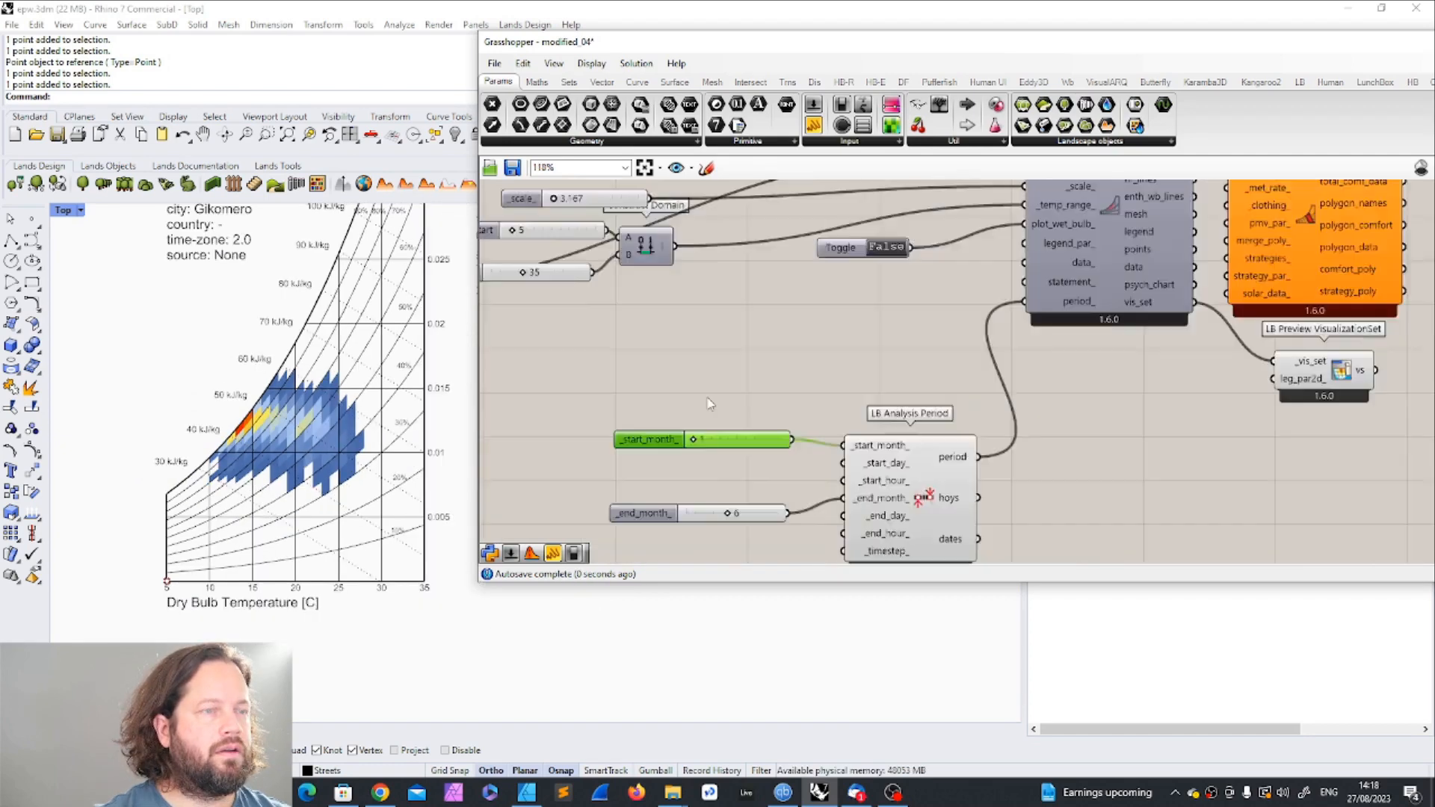
# Step: Set the start month slider to 1 and the end month slider to 12
pyautogui.scroll(-2, 711, 403)
pyautogui.scroll(2, 671, 421)
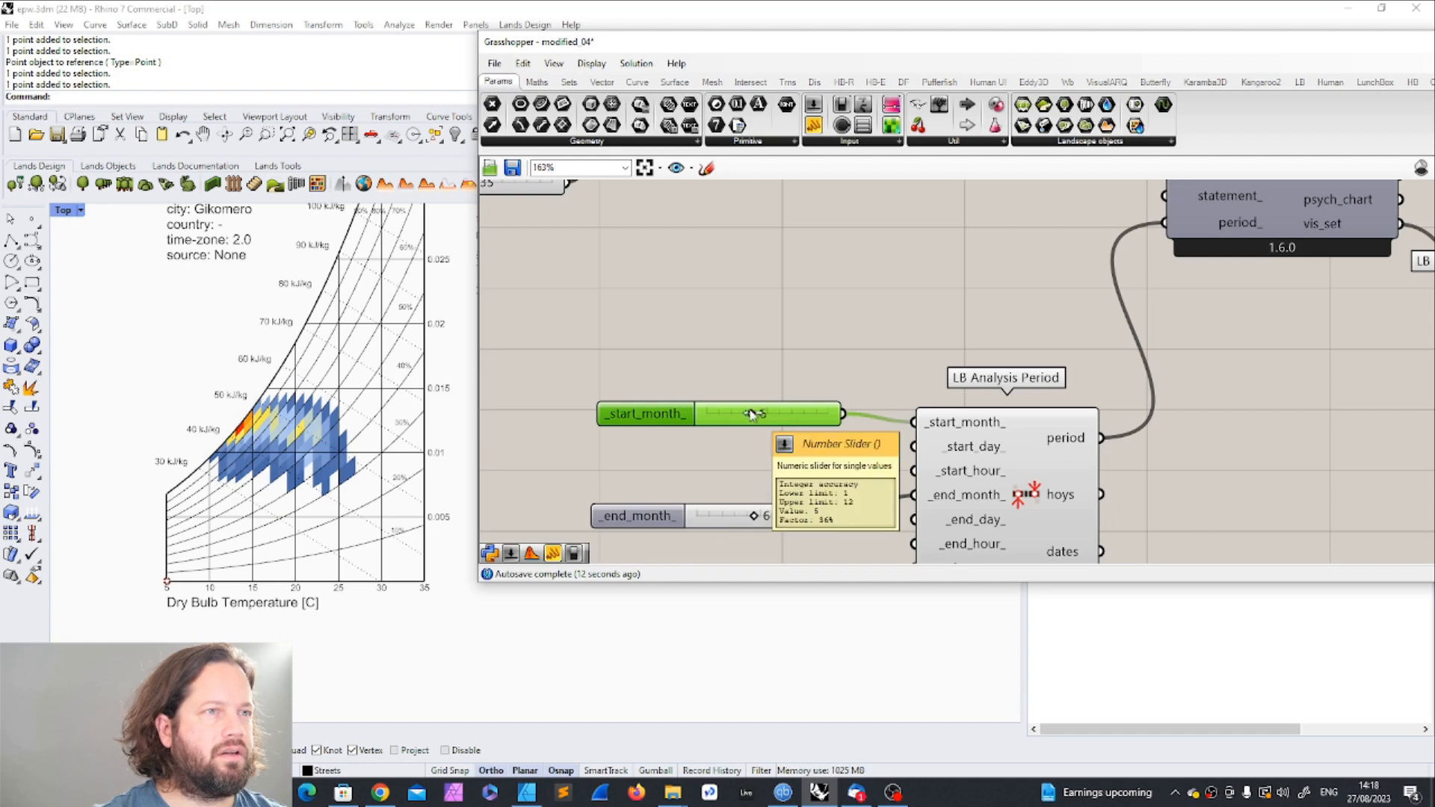
pyautogui.moveTo(752, 414); pyautogui.dragTo(806, 417)
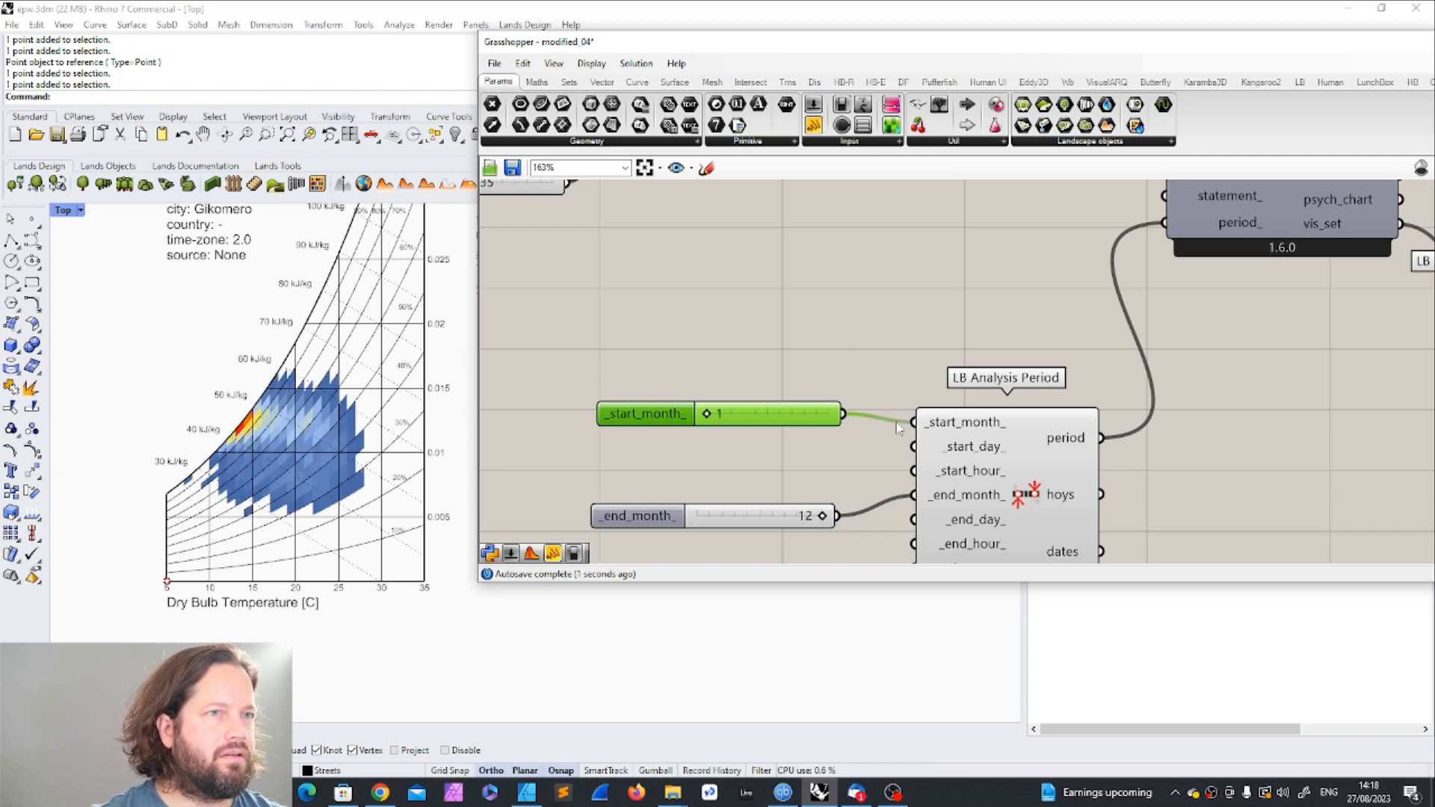
pyautogui.scroll(-3, 860, 374)
pyautogui.scroll(1, 1010, 305)
pyautogui.rightClick(1009, 305)
pyautogui.moveTo(1075, 367)
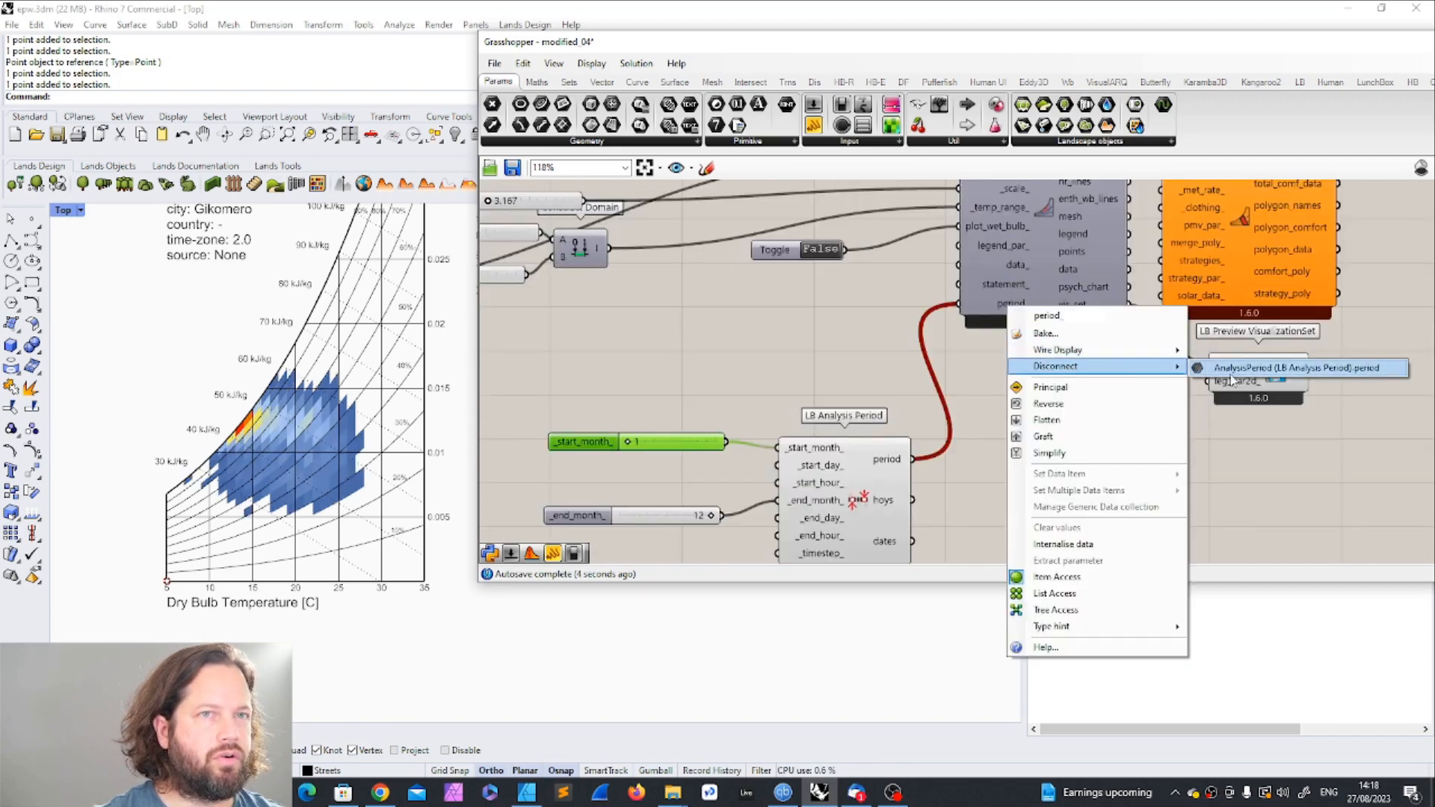
pyautogui.click(1247, 377)
# Step: Move the LB Analysis Period component and its two month sliders up, close below the chart's other input components
pyautogui.scroll(-6, 849, 327)
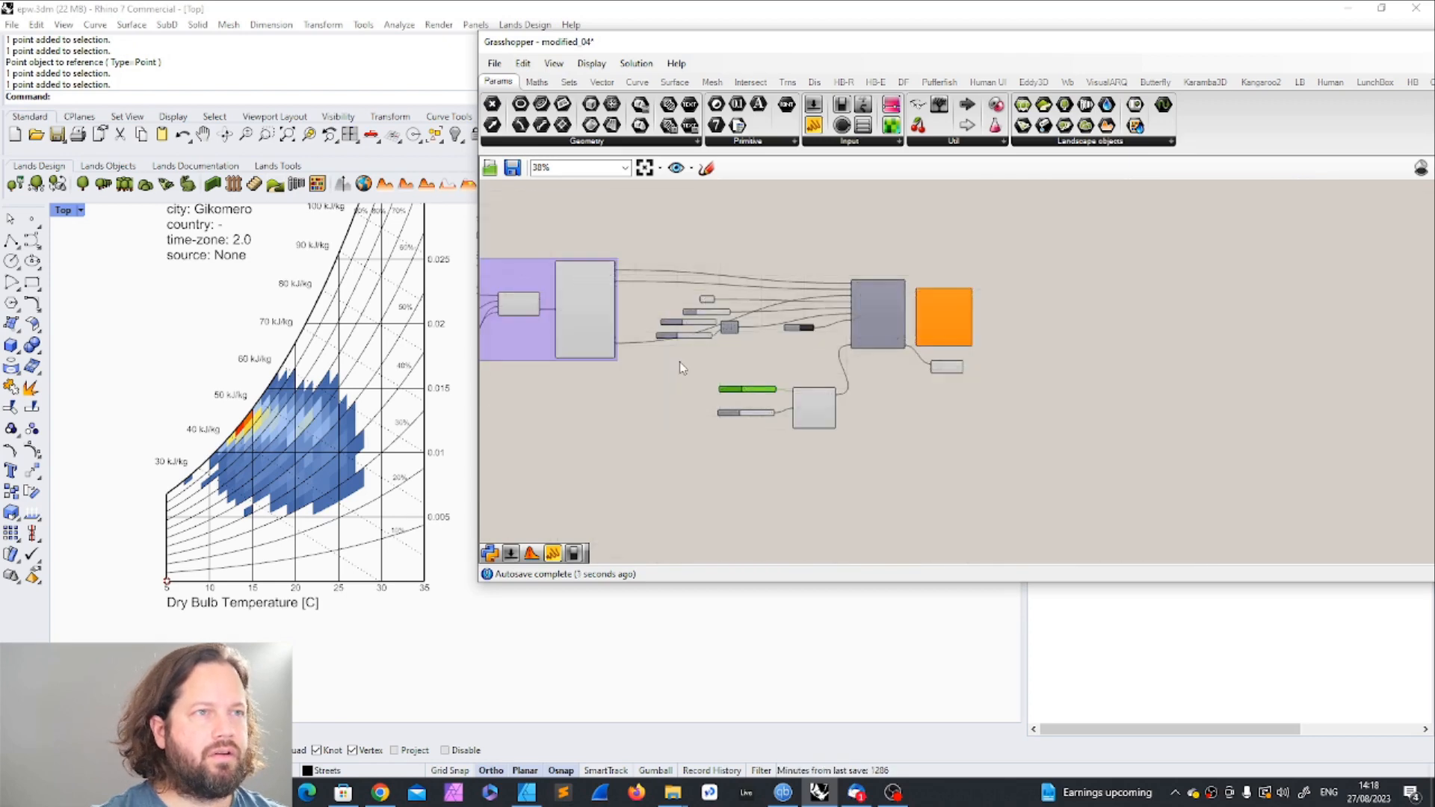
pyautogui.moveTo(679, 360); pyautogui.dragTo(860, 467)
pyautogui.scroll(3, 834, 384)
pyautogui.moveTo(805, 417); pyautogui.dragTo(782, 367)
# Step: Add a panel beside the LB Psychrometric Chart, connect the title output to it, and enlarge the panel to read its contents
pyautogui.scroll(-2, 932, 397)
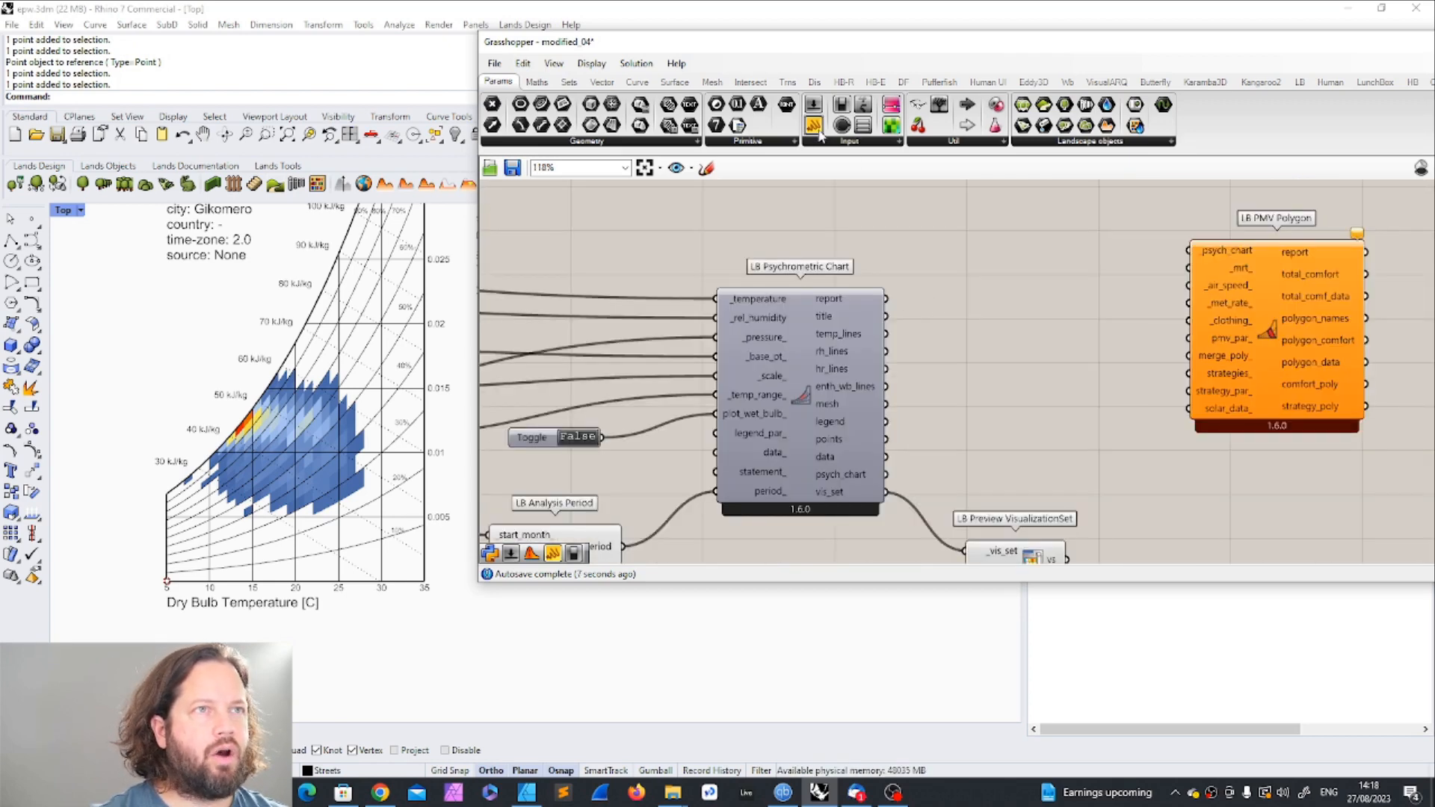
pyautogui.moveTo(813, 125); pyautogui.dragTo(1011, 237)
pyautogui.scroll(4, 1011, 237)
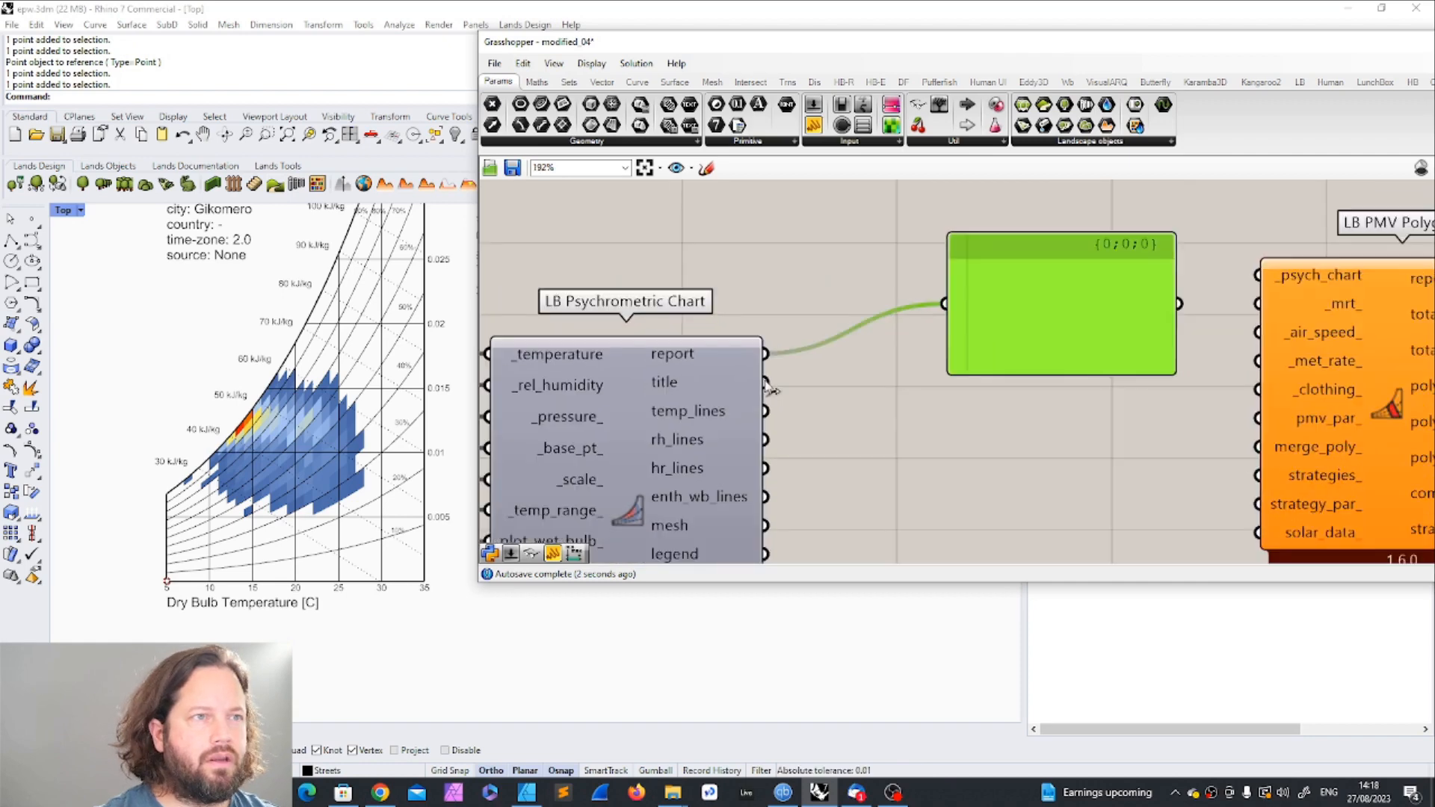
pyautogui.keyDown('shift'); pyautogui.moveTo(767, 383); pyautogui.dragTo(960, 312); pyautogui.keyUp('shift')
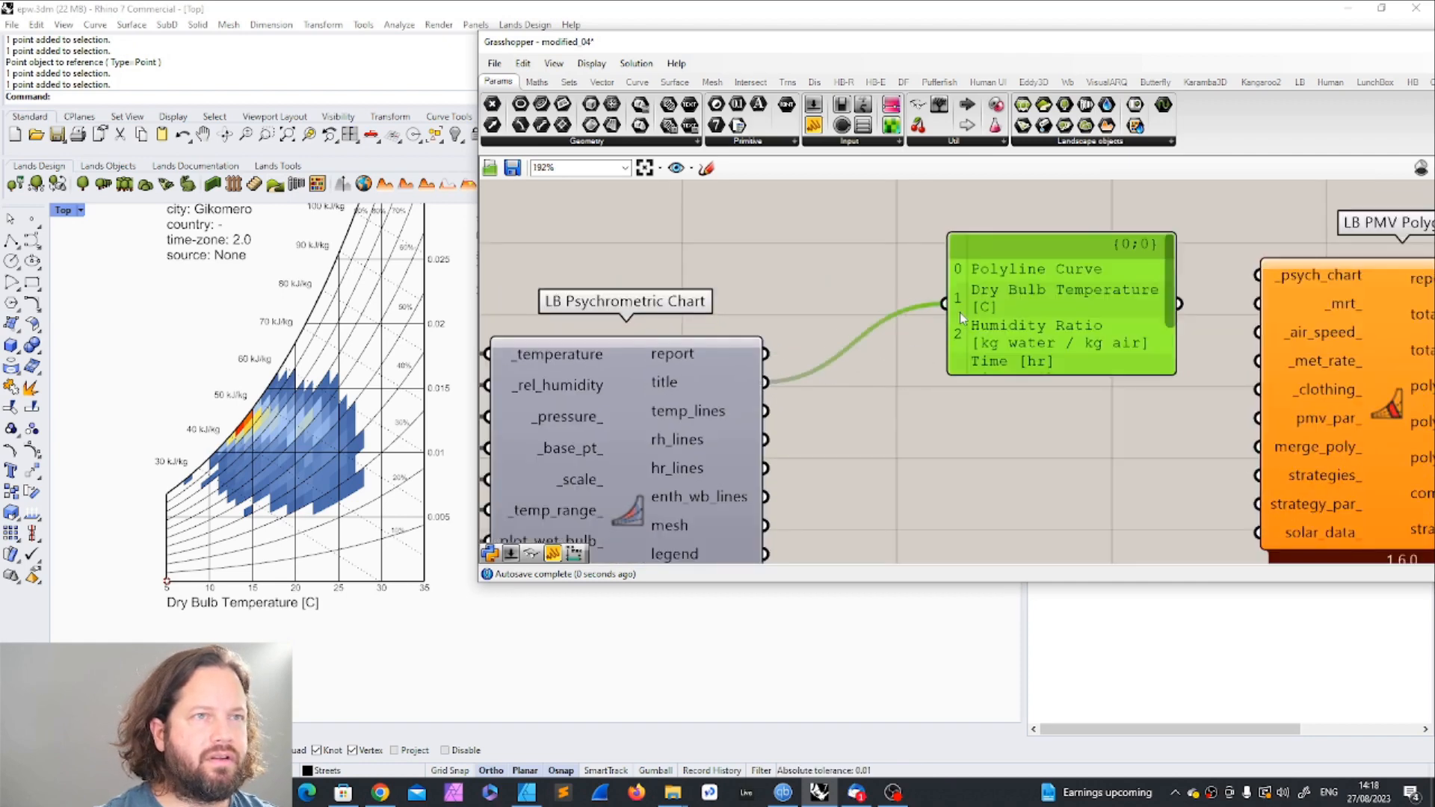
pyautogui.moveTo(1076, 375); pyautogui.dragTo(1062, 513)
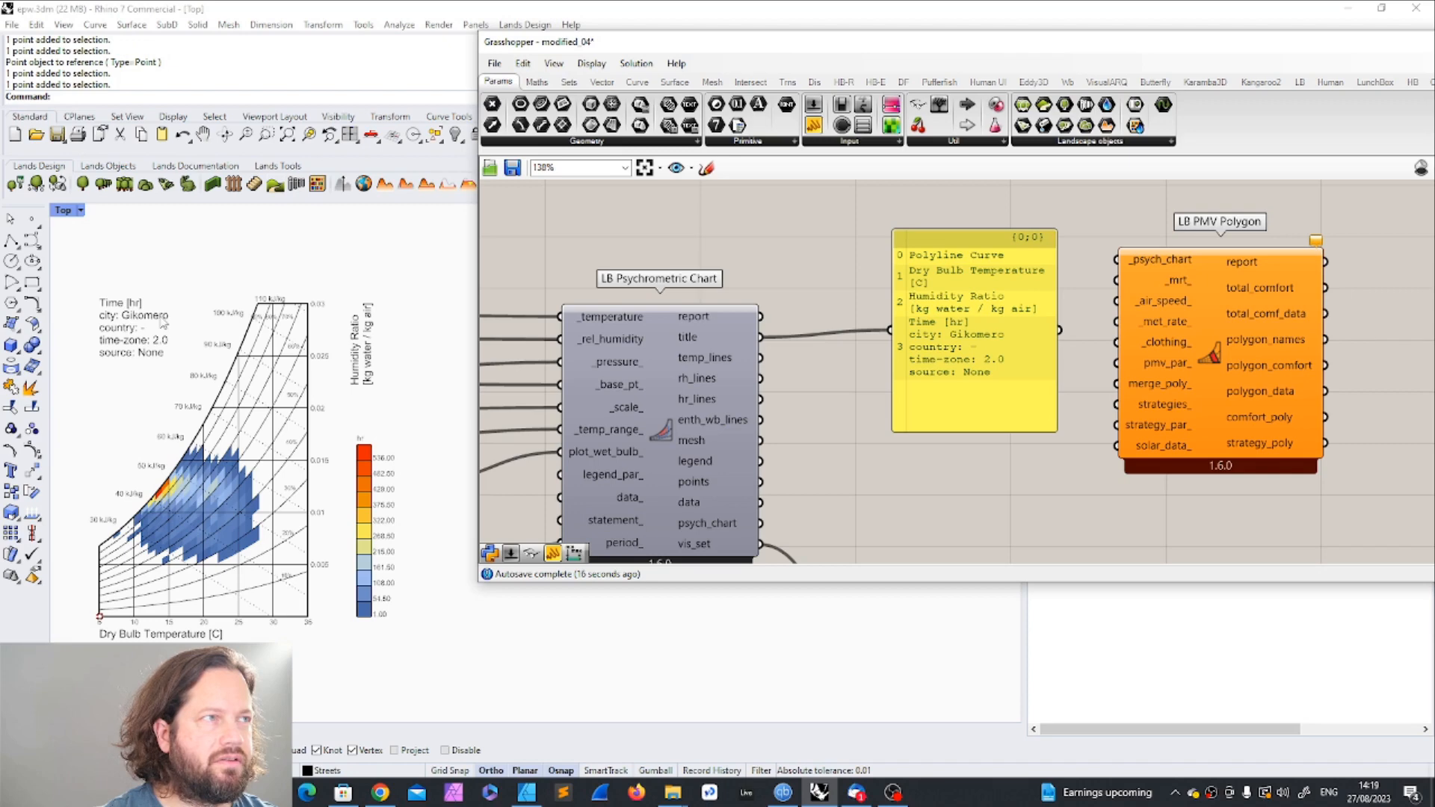
# Step: Inspect the psychrometric chart's temp_lines, hr_lines, mesh, legend and data outputs by connecting each in turn to the panel
pyautogui.moveTo(761, 358); pyautogui.dragTo(890, 330)
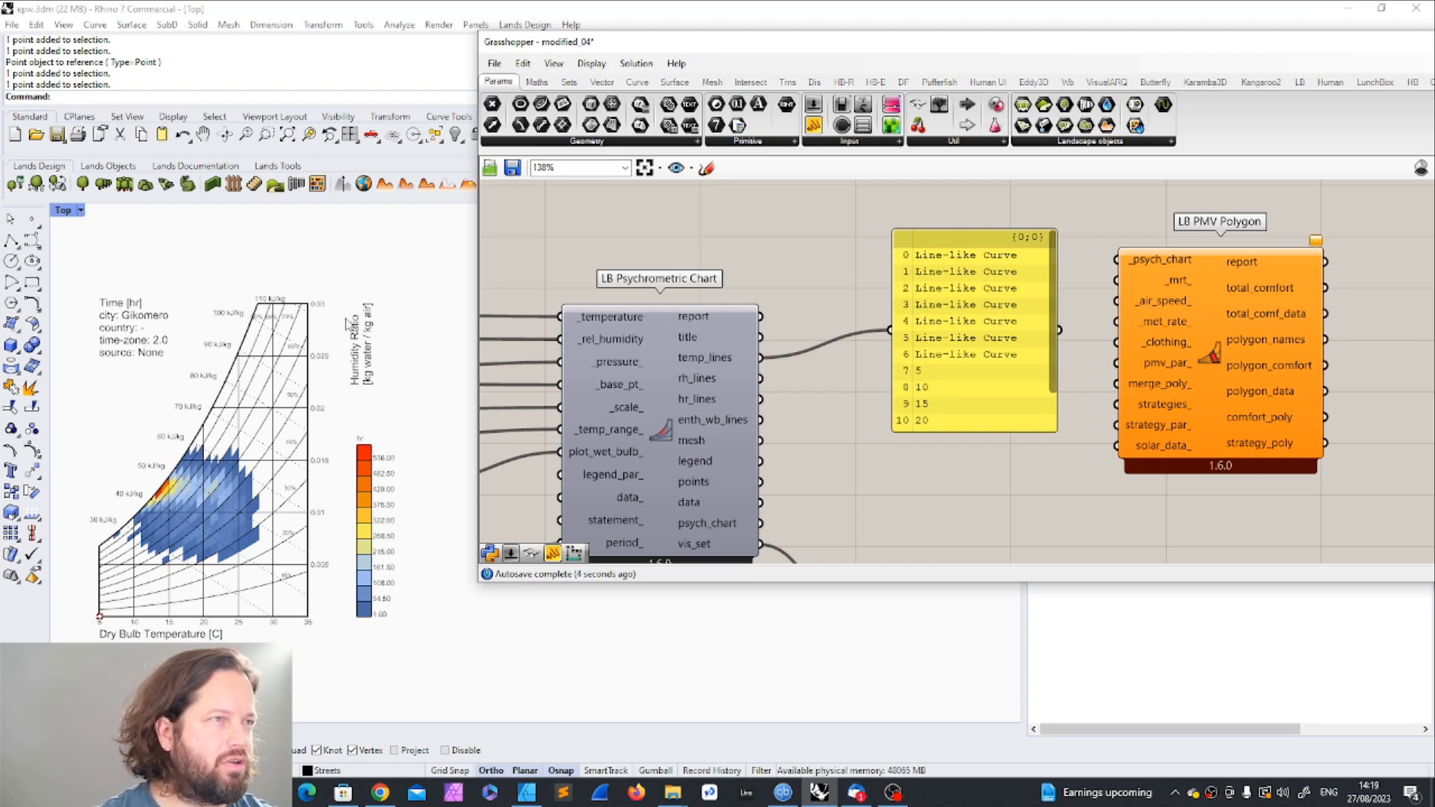
pyautogui.moveTo(761, 400); pyautogui.dragTo(890, 330)
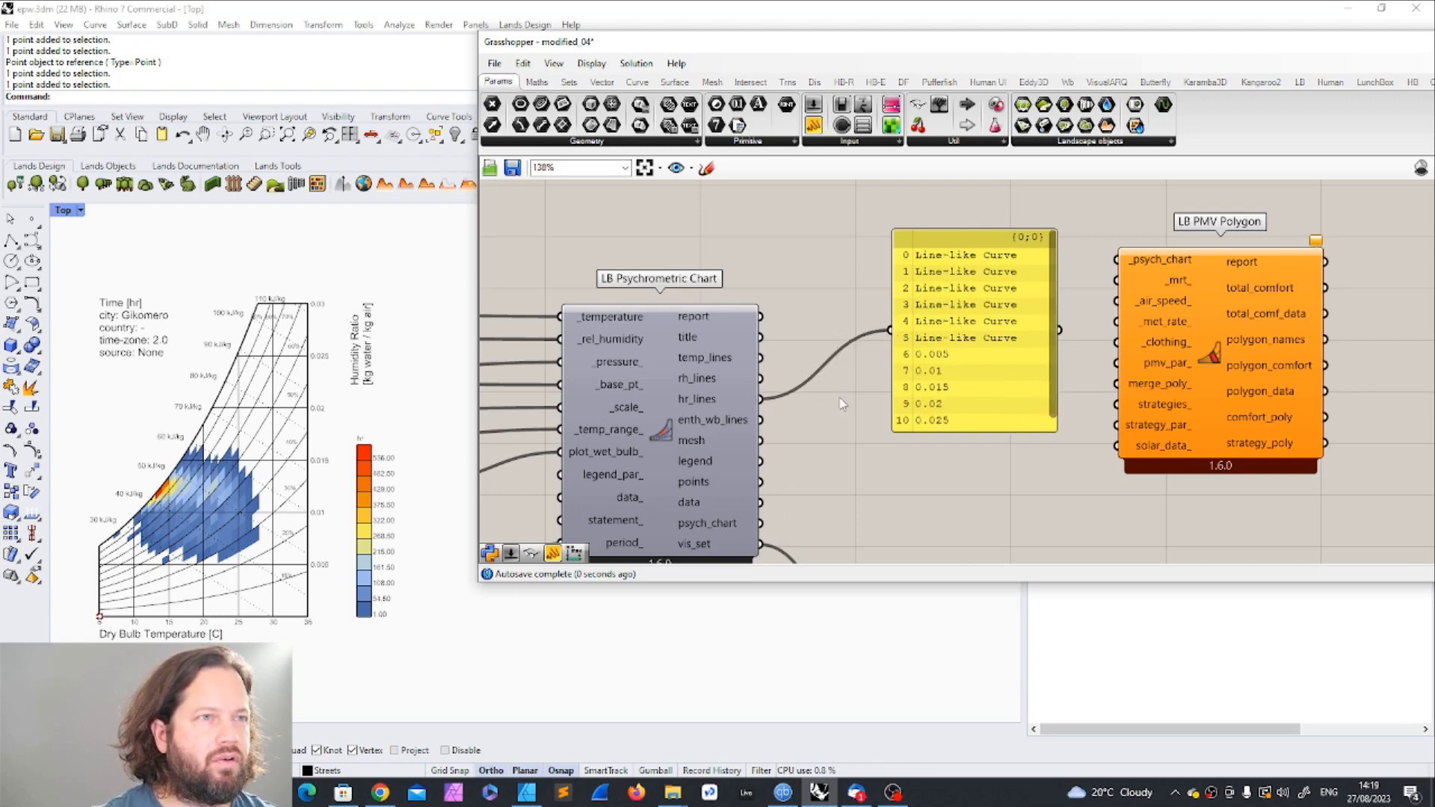
pyautogui.moveTo(760, 440); pyautogui.dragTo(889, 330)
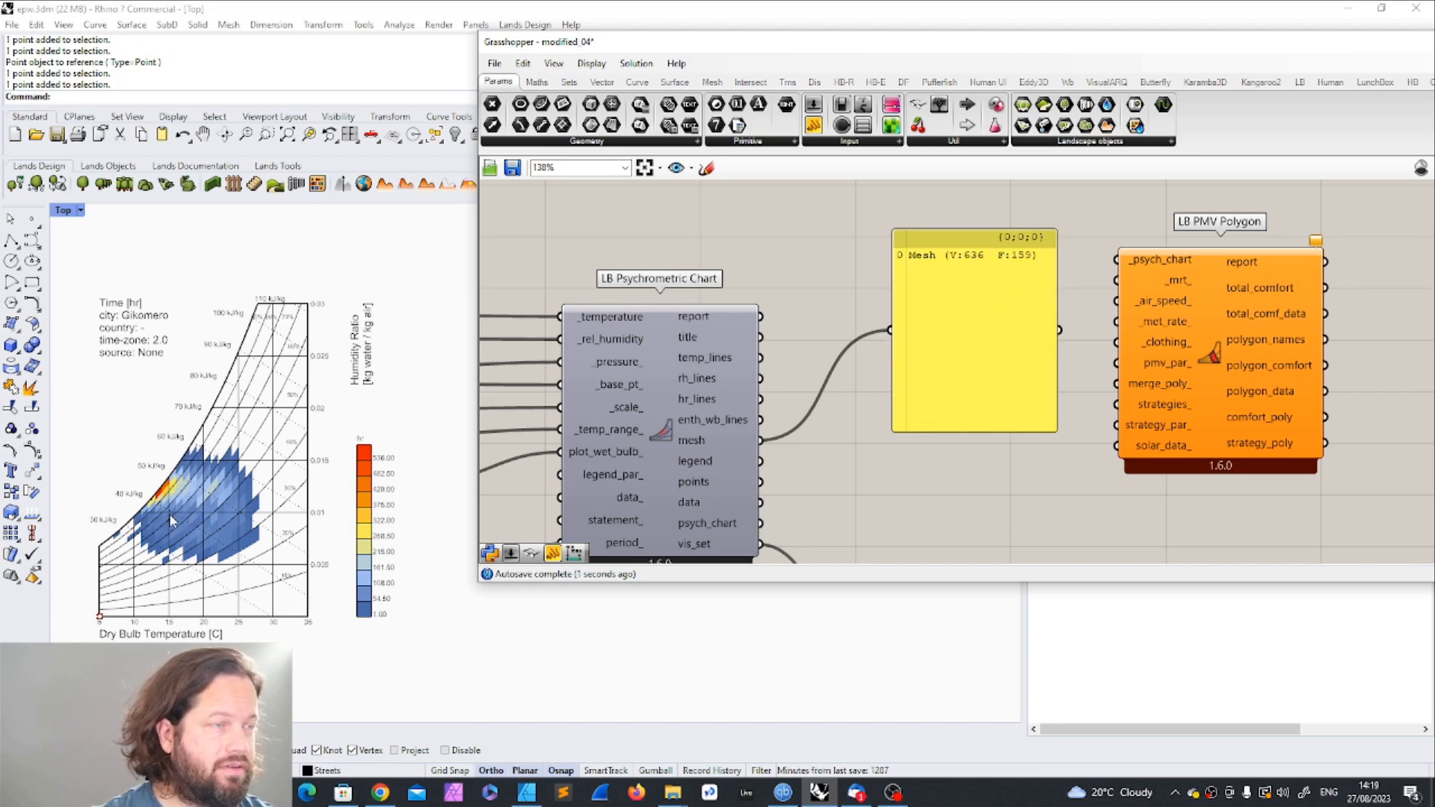
pyautogui.moveTo(761, 461); pyautogui.dragTo(889, 330)
pyautogui.moveTo(886, 302); pyautogui.dragTo(888, 305)
pyautogui.moveTo(761, 504); pyautogui.dragTo(892, 331)
# Step: Move the LB PMV Polygon component closer to the LB Psychrometric Chart, leaving room for wires between them
pyautogui.scroll(3, 831, 421)
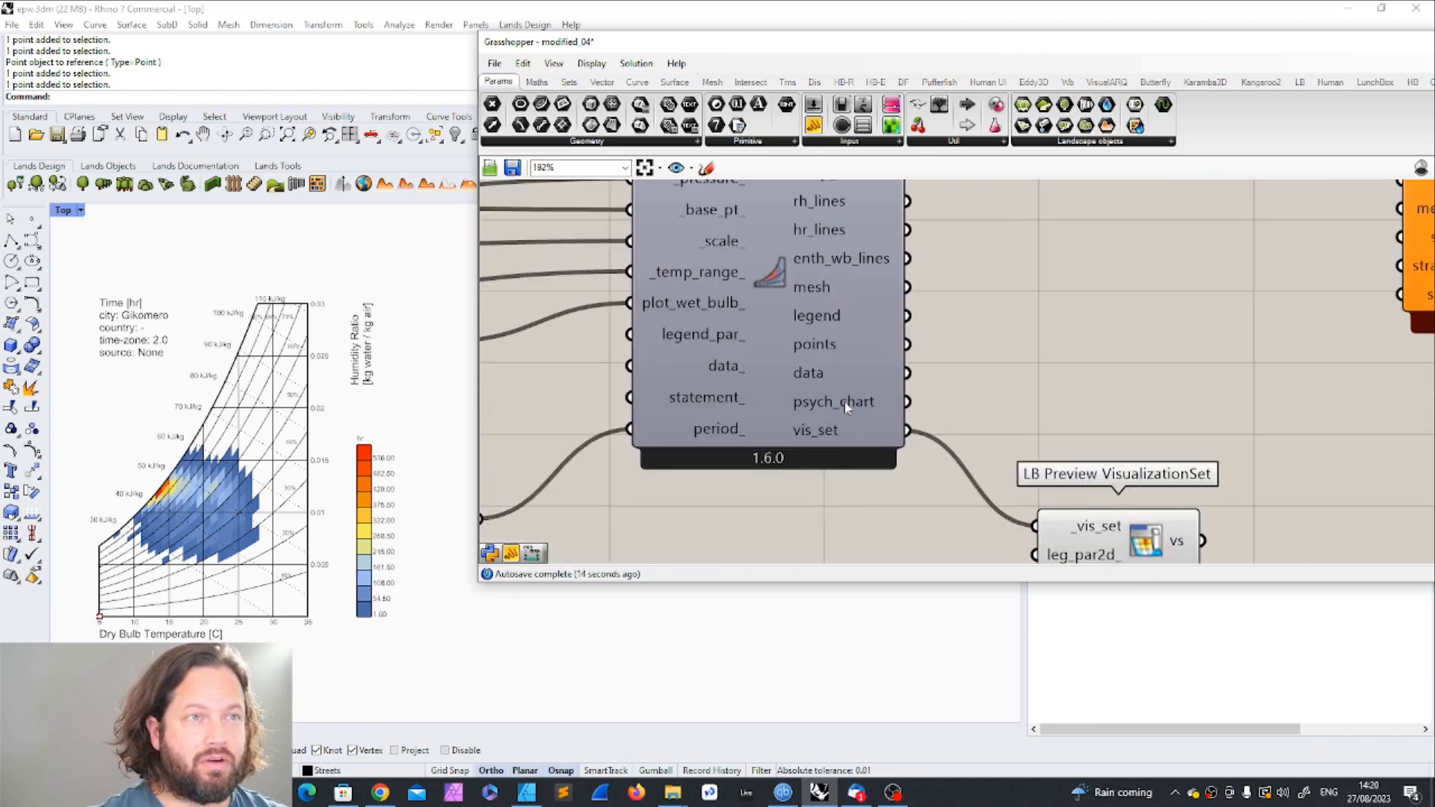
pyautogui.moveTo(847, 406)
pyautogui.scroll(-3, 847, 406)
pyautogui.moveTo(1214, 236); pyautogui.dragTo(1194, 292)
pyautogui.scroll(-4, 842, 405)
pyautogui.scroll(4, 1024, 335)
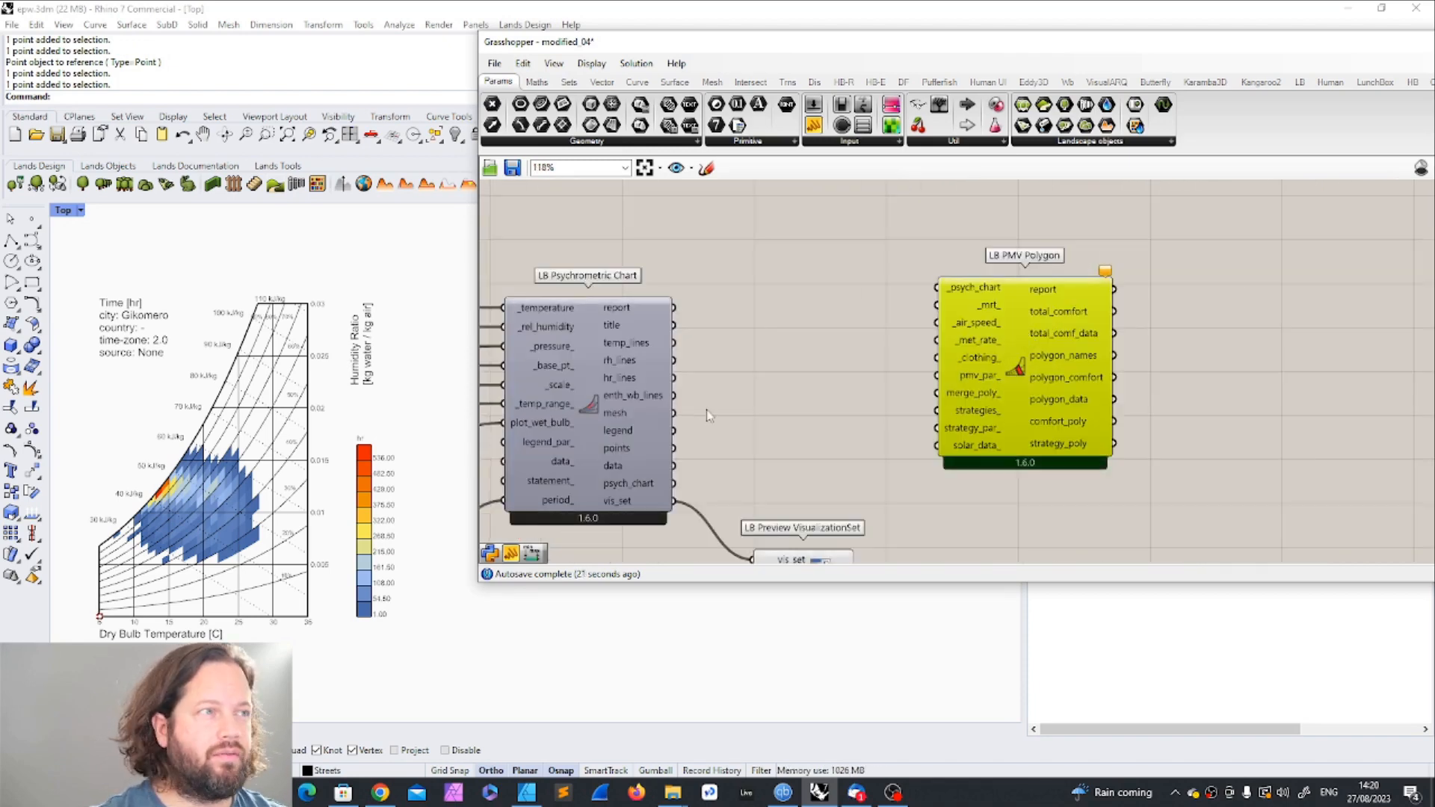
pyautogui.moveTo(1002, 326); pyautogui.dragTo(972, 299)
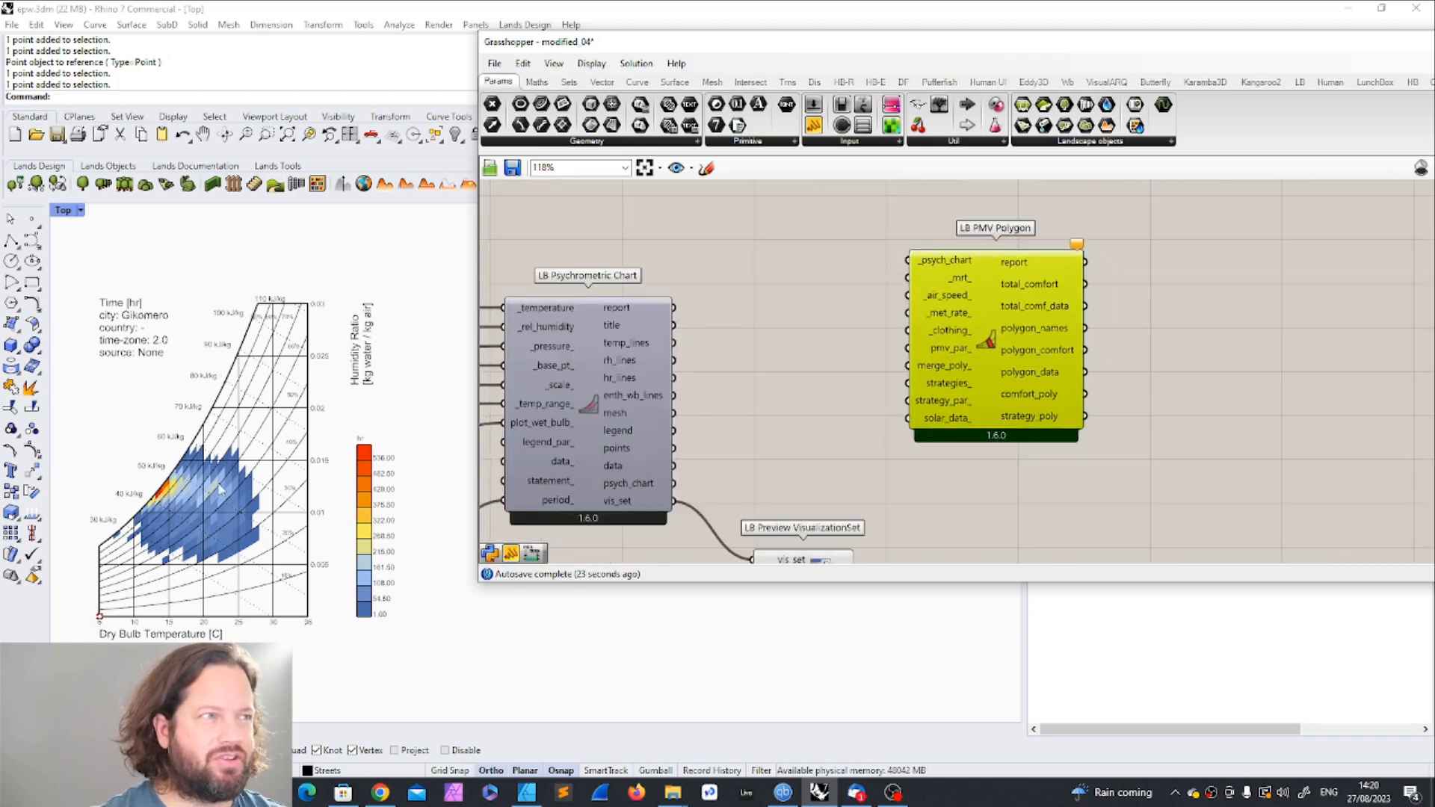
# Step: Examine the plotted hours, axes and colour legend of the psychrometric chart in the Rhino viewport
pyautogui.scroll(-4, 162, 489)
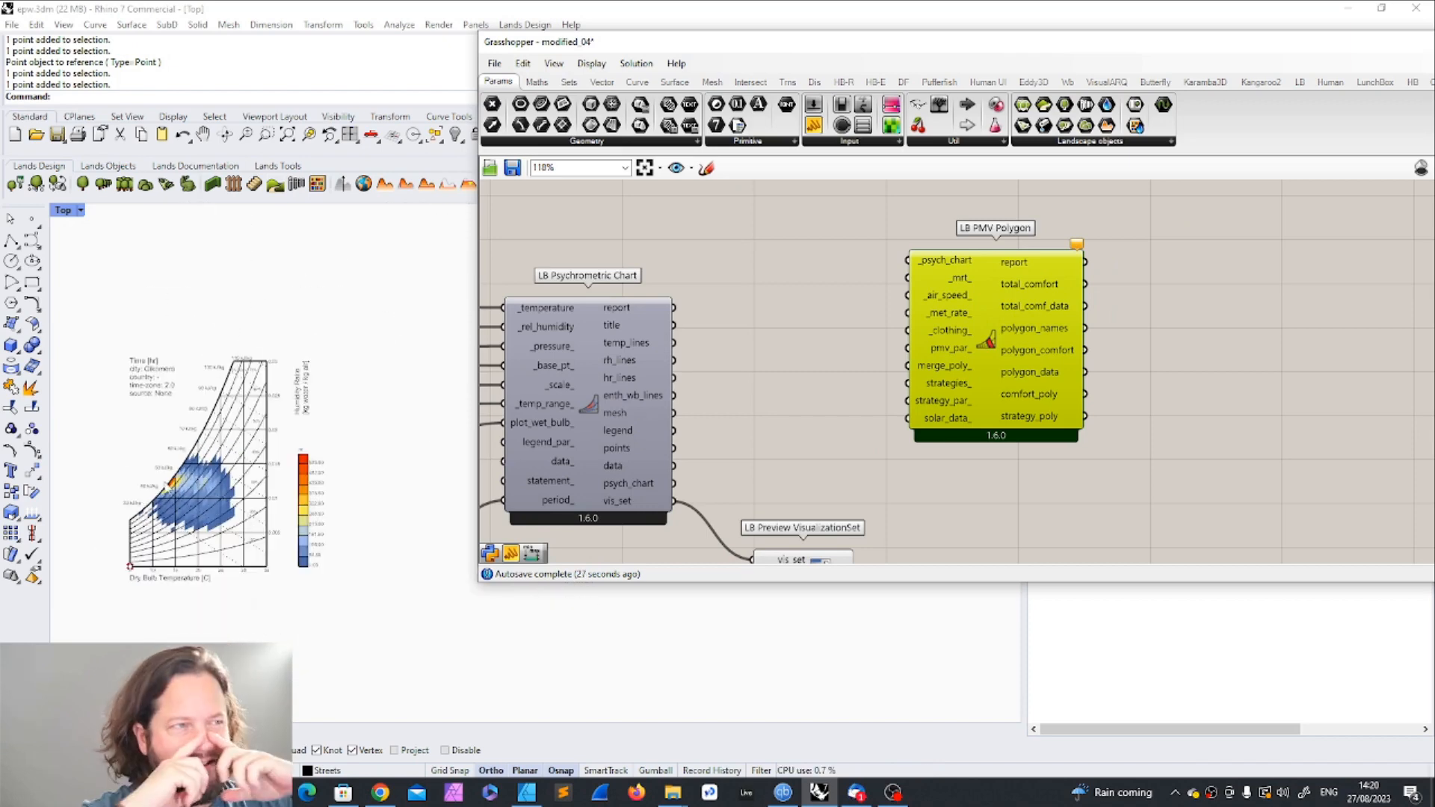
pyautogui.scroll(5, 214, 557)
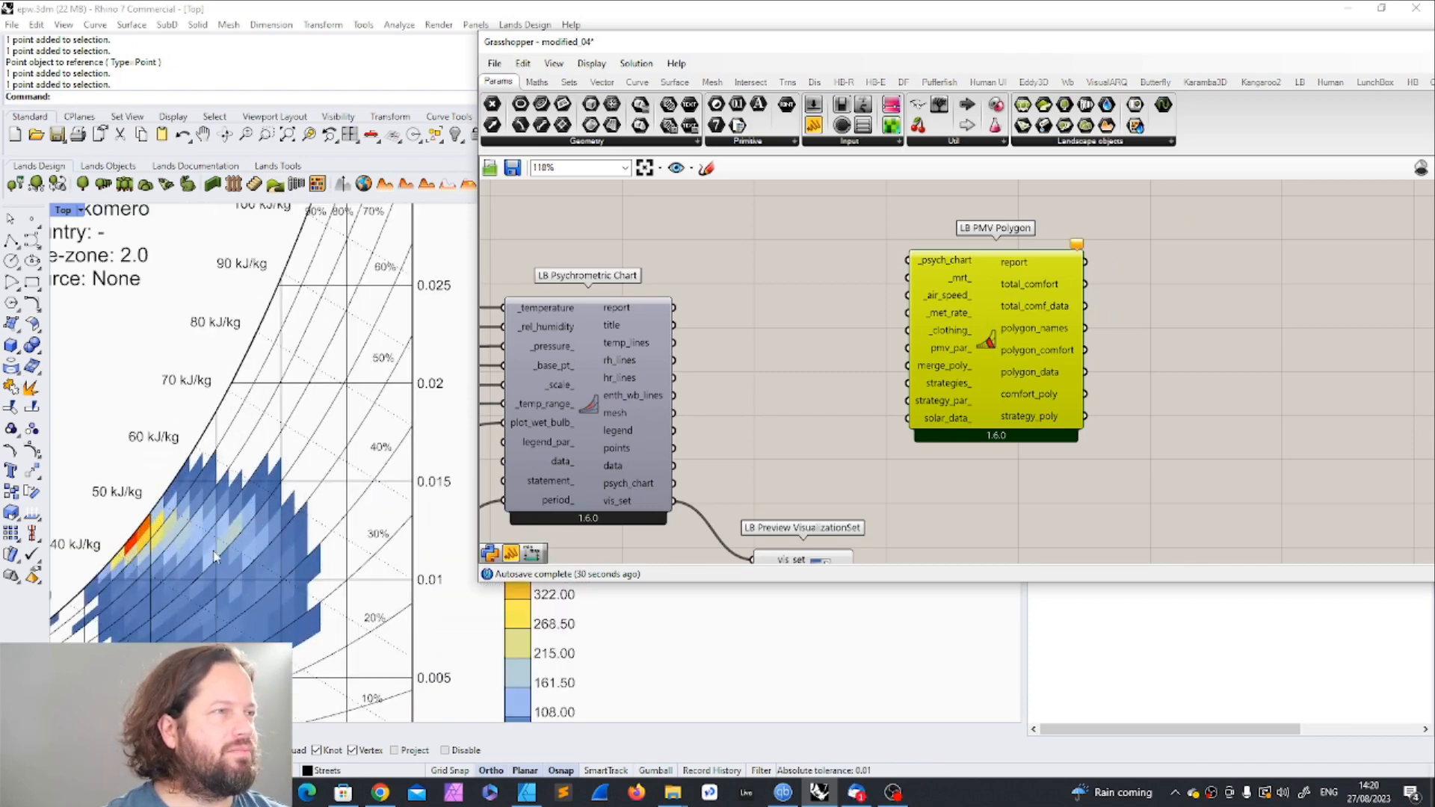
pyautogui.scroll(-4, 170, 548)
pyautogui.scroll(3, 161, 540)
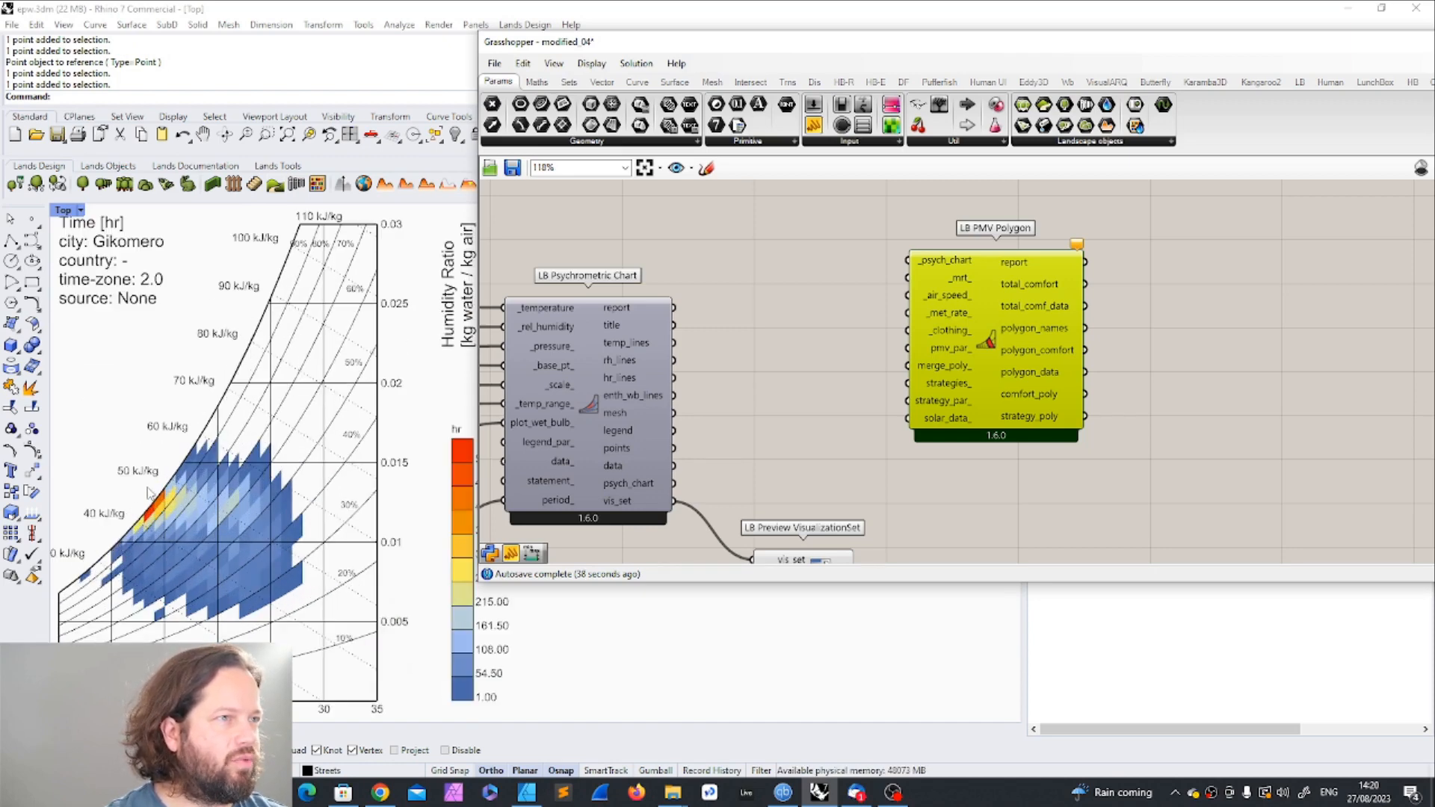
pyautogui.moveTo(391, 501); pyautogui.dragTo(314, 500, button='right')
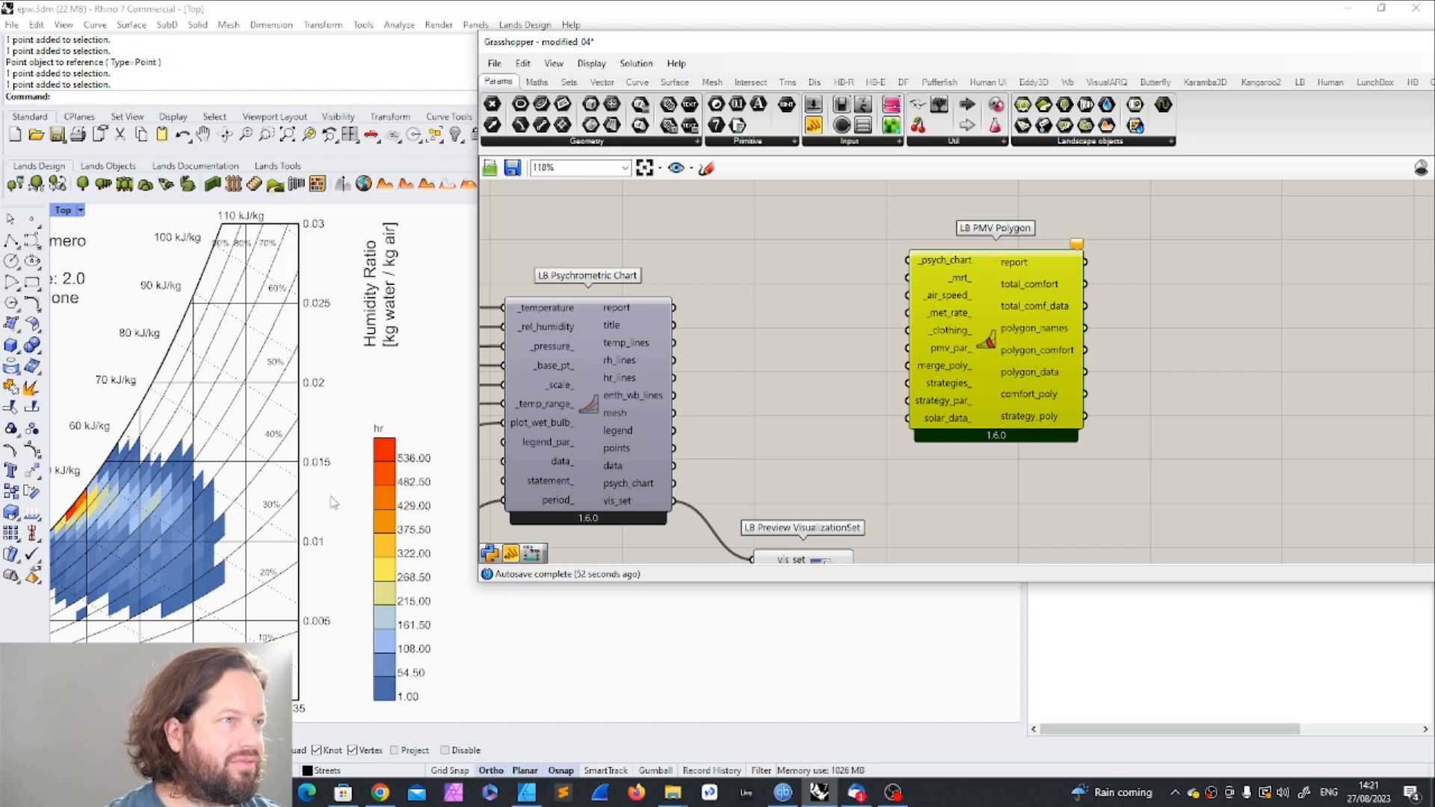
pyautogui.scroll(-2, 334, 503)
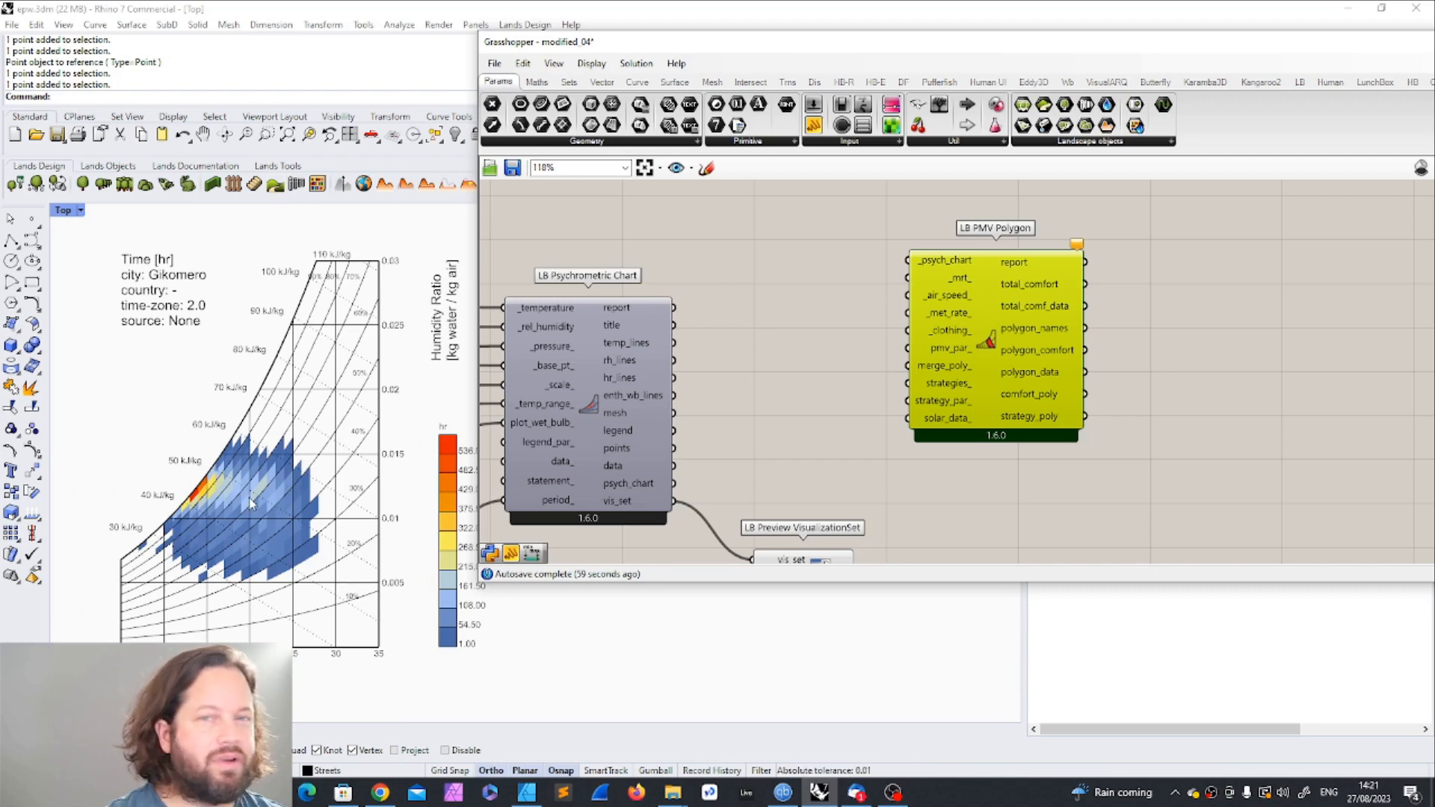
# Step: Connect the psychrometric chart's psych_chart output to the LB PMV Polygon's _psych_chart input and adjust the polygon component's position
pyautogui.moveTo(979, 301); pyautogui.dragTo(920, 295)
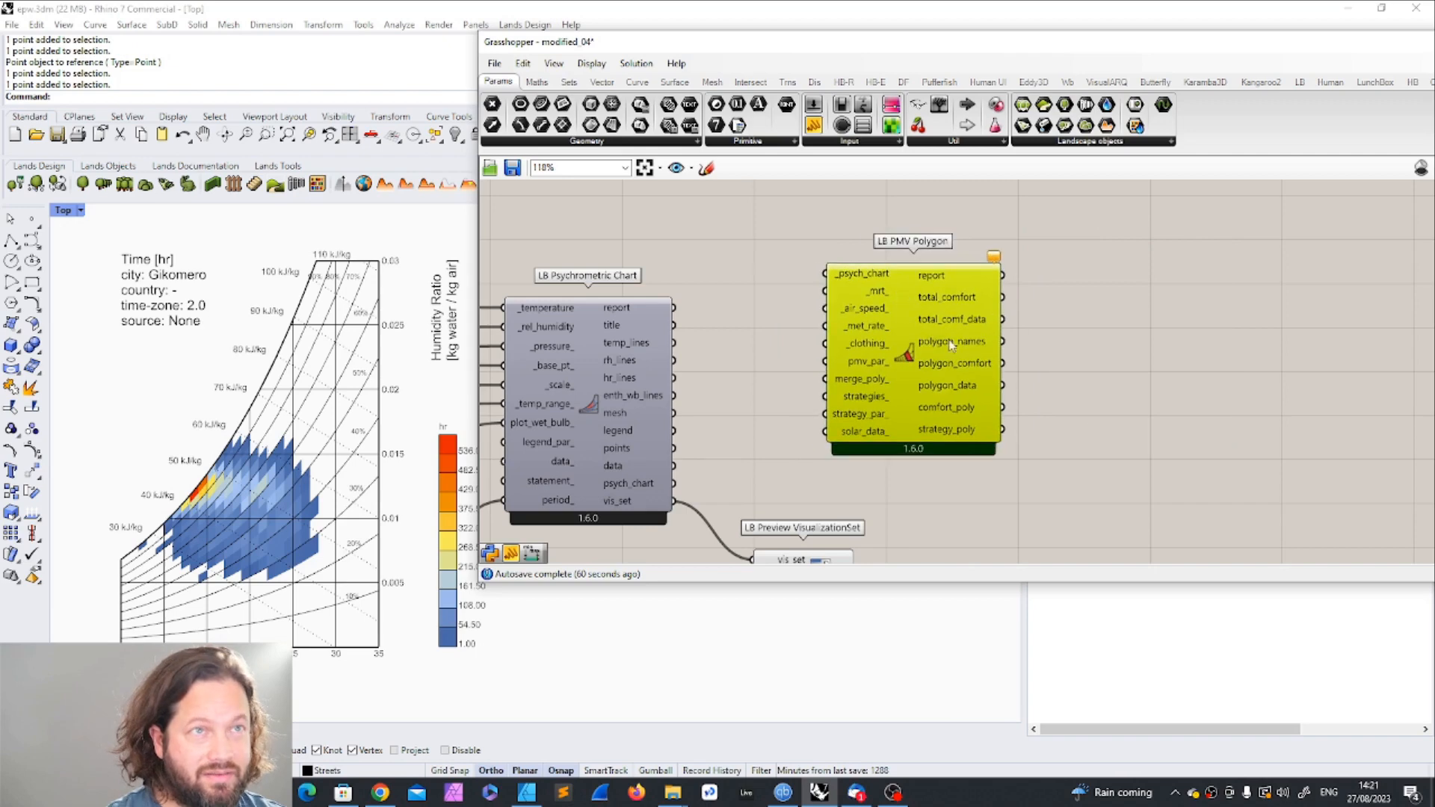
pyautogui.moveTo(672, 484); pyautogui.dragTo(854, 269)
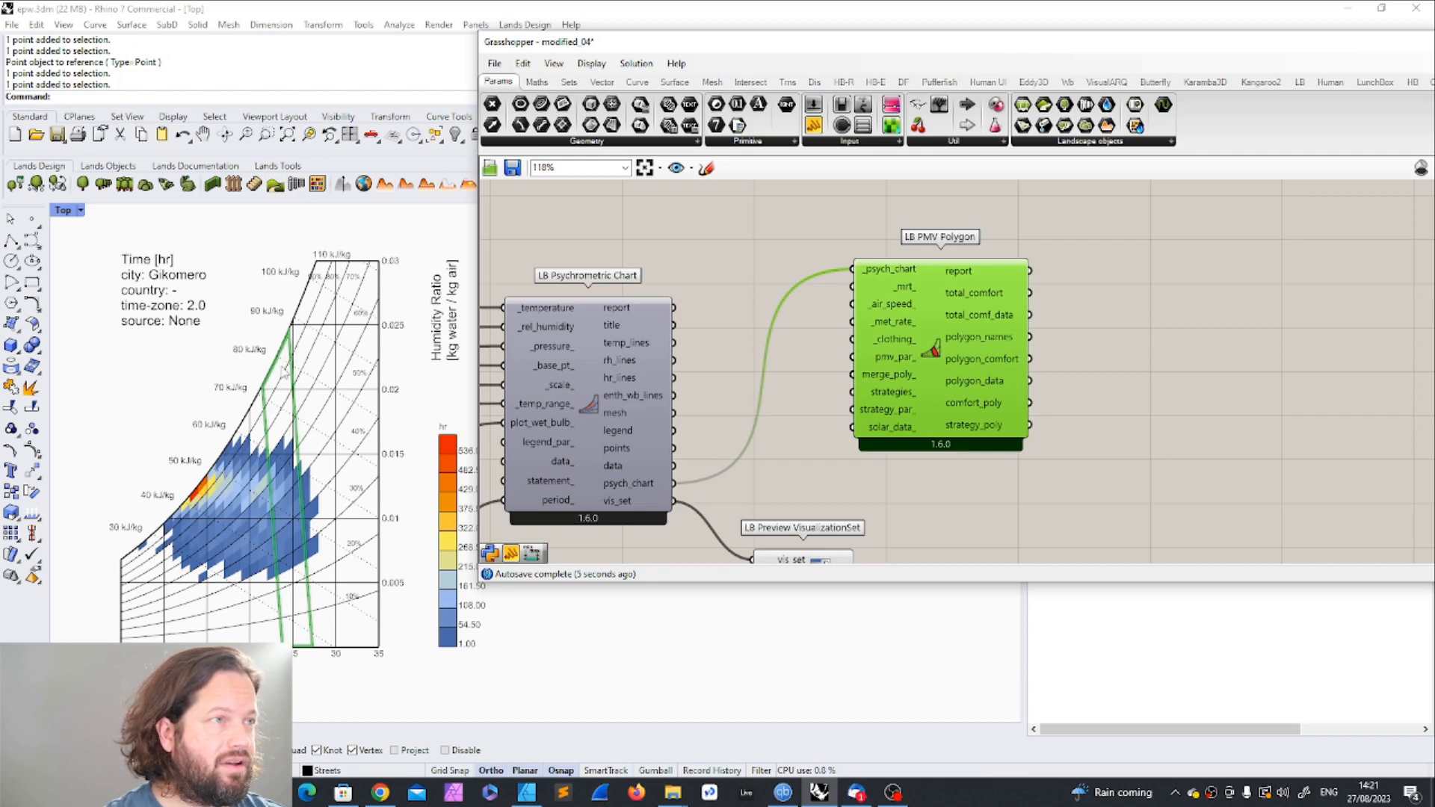
pyautogui.click(223, 339)
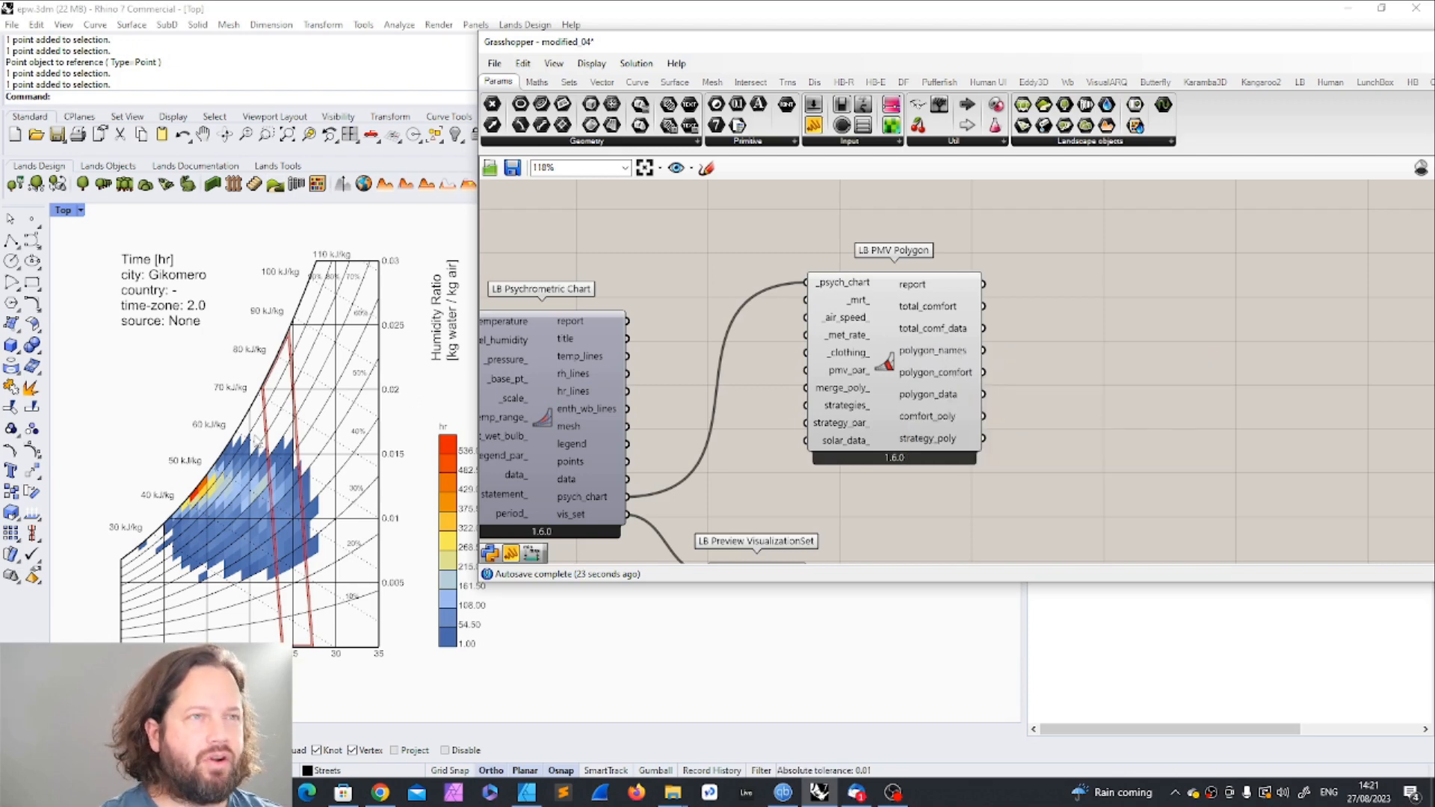
pyautogui.moveTo(885, 310); pyautogui.dragTo(946, 330)
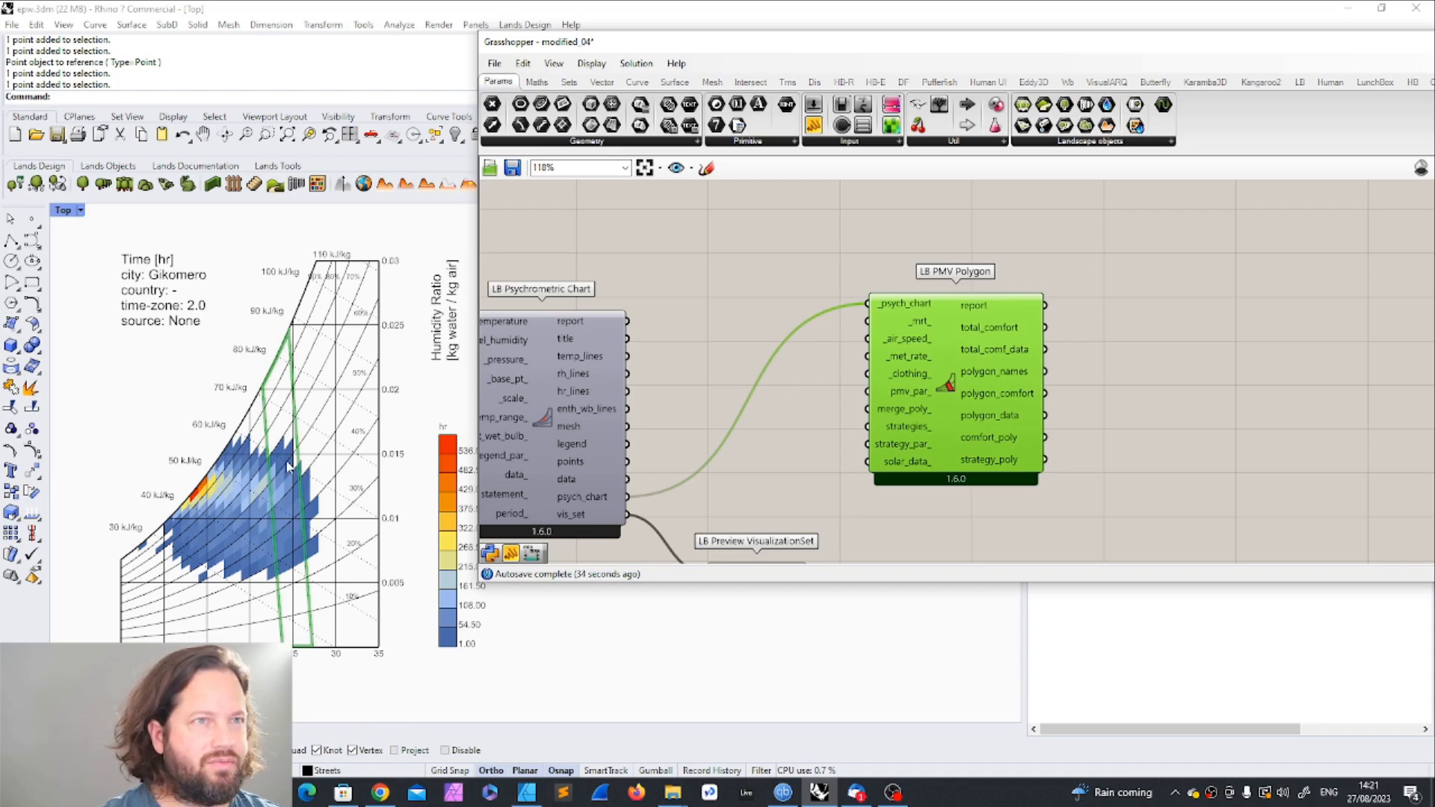
pyautogui.click(1138, 397)
# Step: Read the description of the PMV Polygon's _mrt_ input and move the component directly above the LB Psychrometric Chart
pyautogui.scroll(2, 1138, 396)
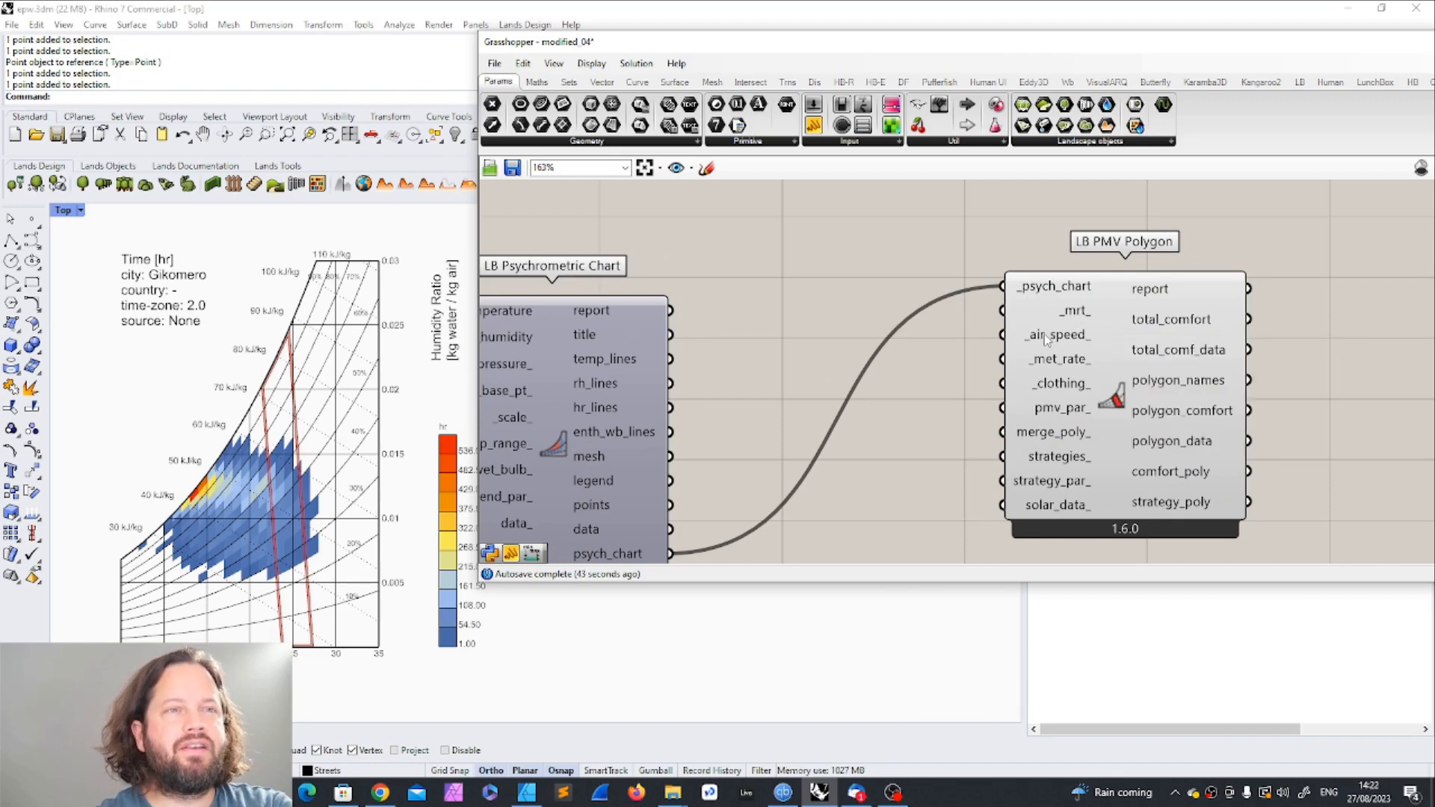
pyautogui.moveTo(1072, 313)
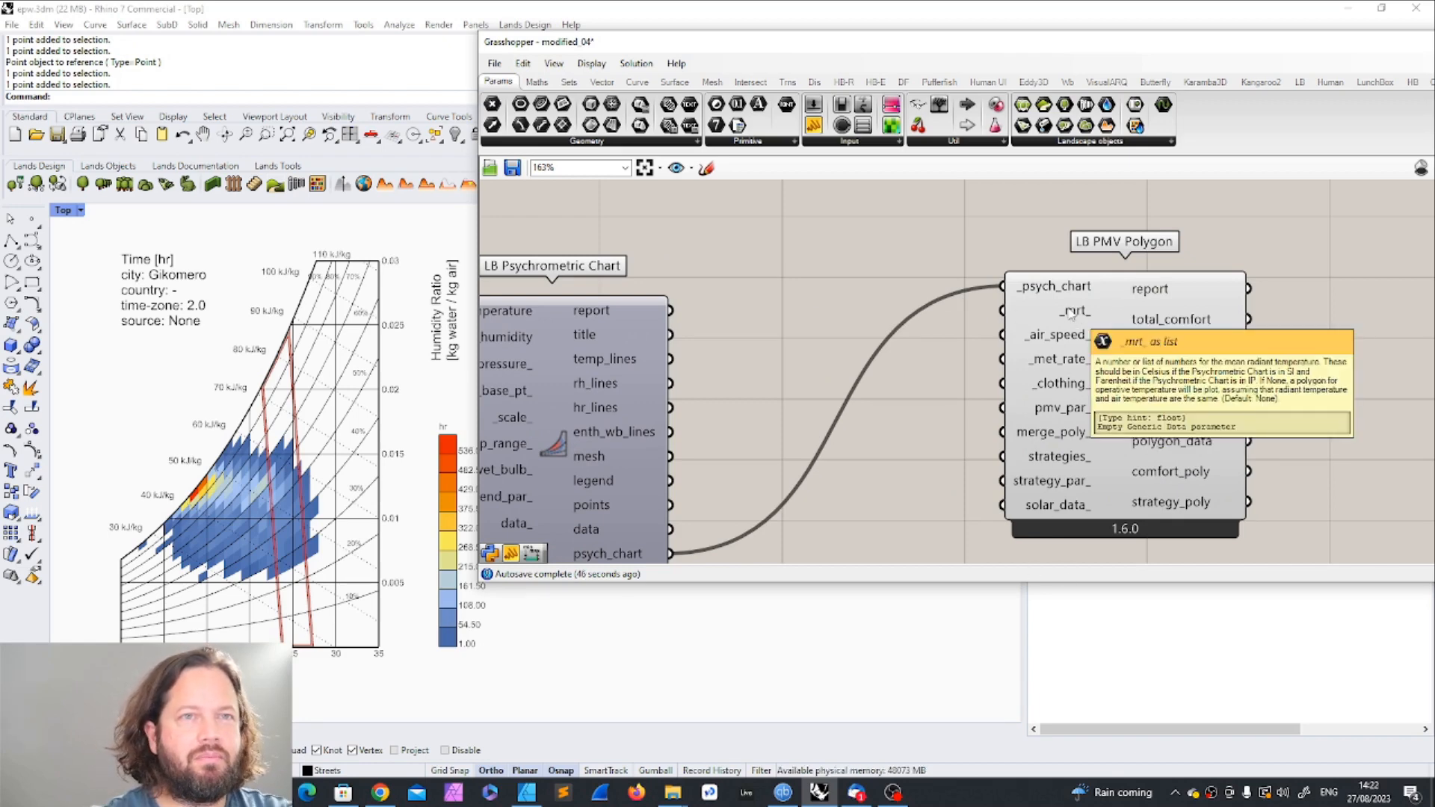
pyautogui.scroll(-5, 1076, 317)
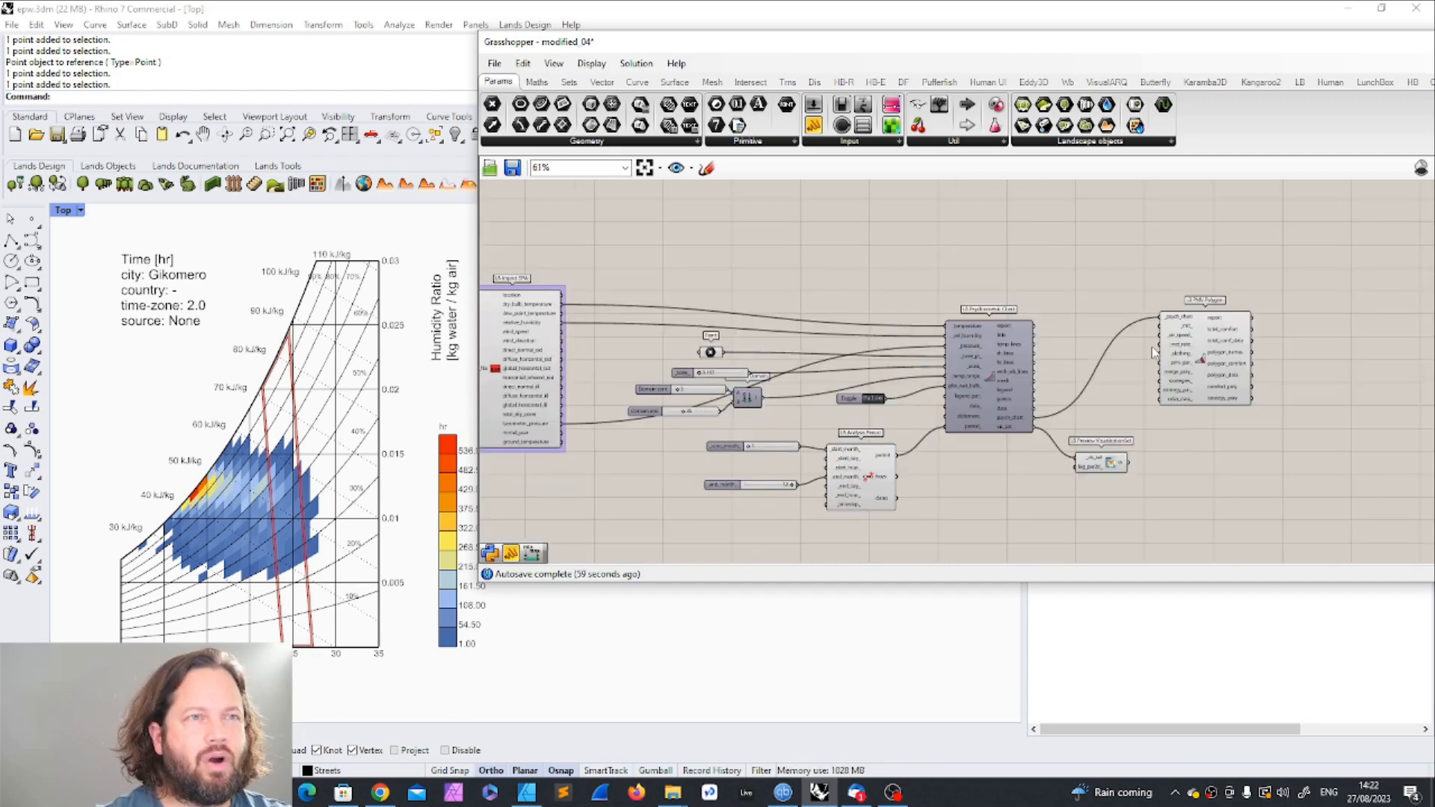
pyautogui.scroll(2, 575, 395)
pyautogui.scroll(-2, 576, 395)
pyautogui.moveTo(1204, 359); pyautogui.dragTo(986, 246)
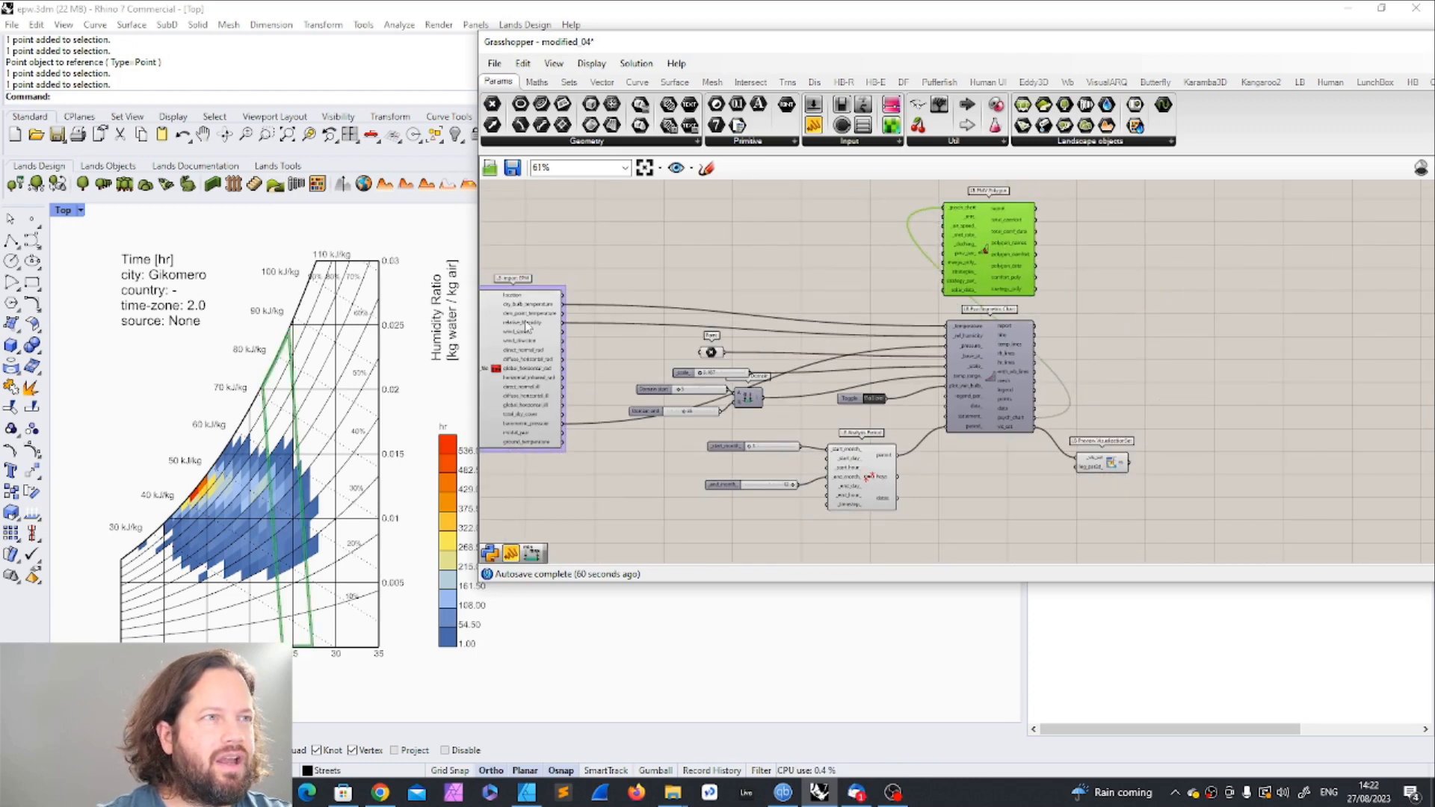
pyautogui.scroll(2, 583, 310)
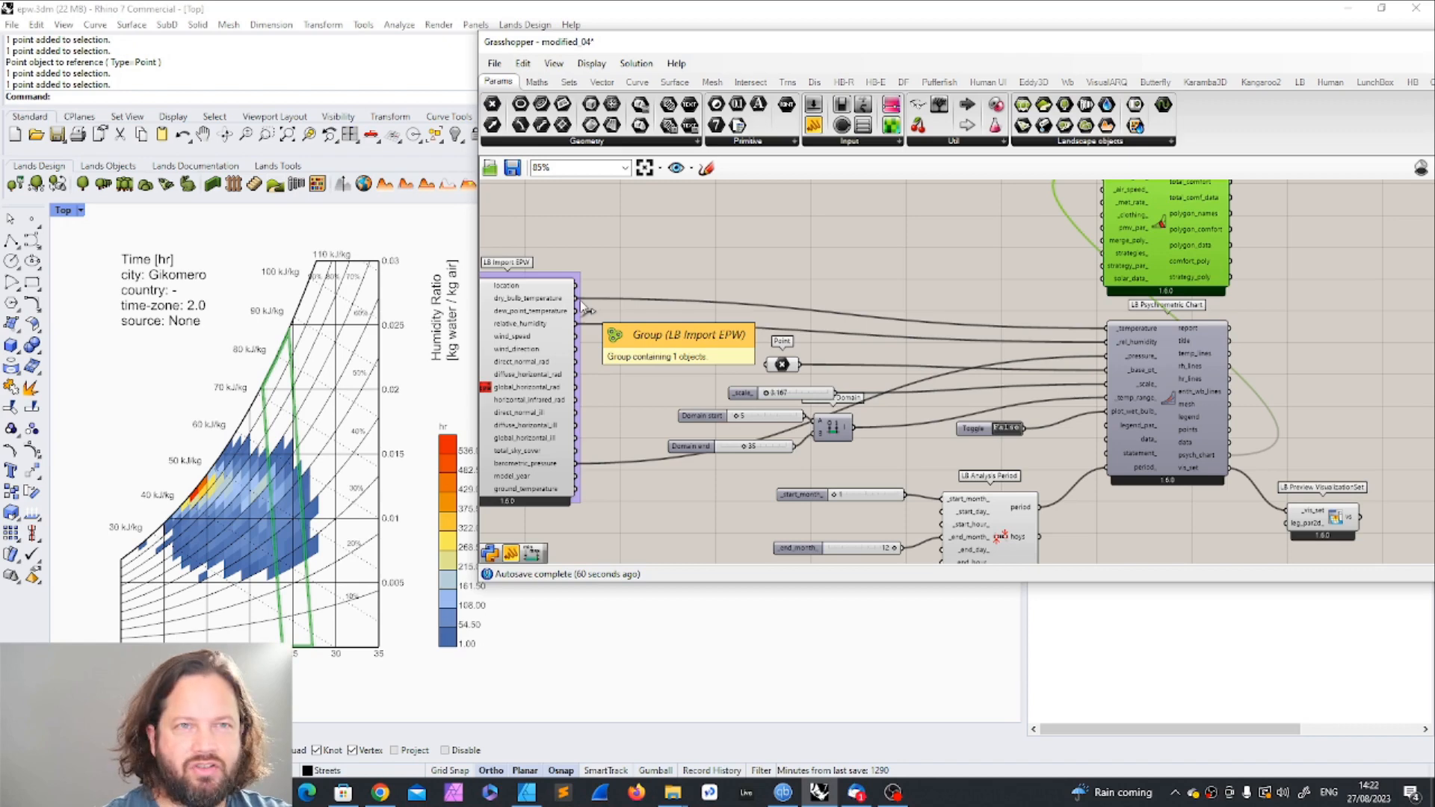
pyautogui.moveTo(580, 300); pyautogui.dragTo(568, 370, button='right')
pyautogui.moveTo(568, 361); pyautogui.dragTo(972, 293)
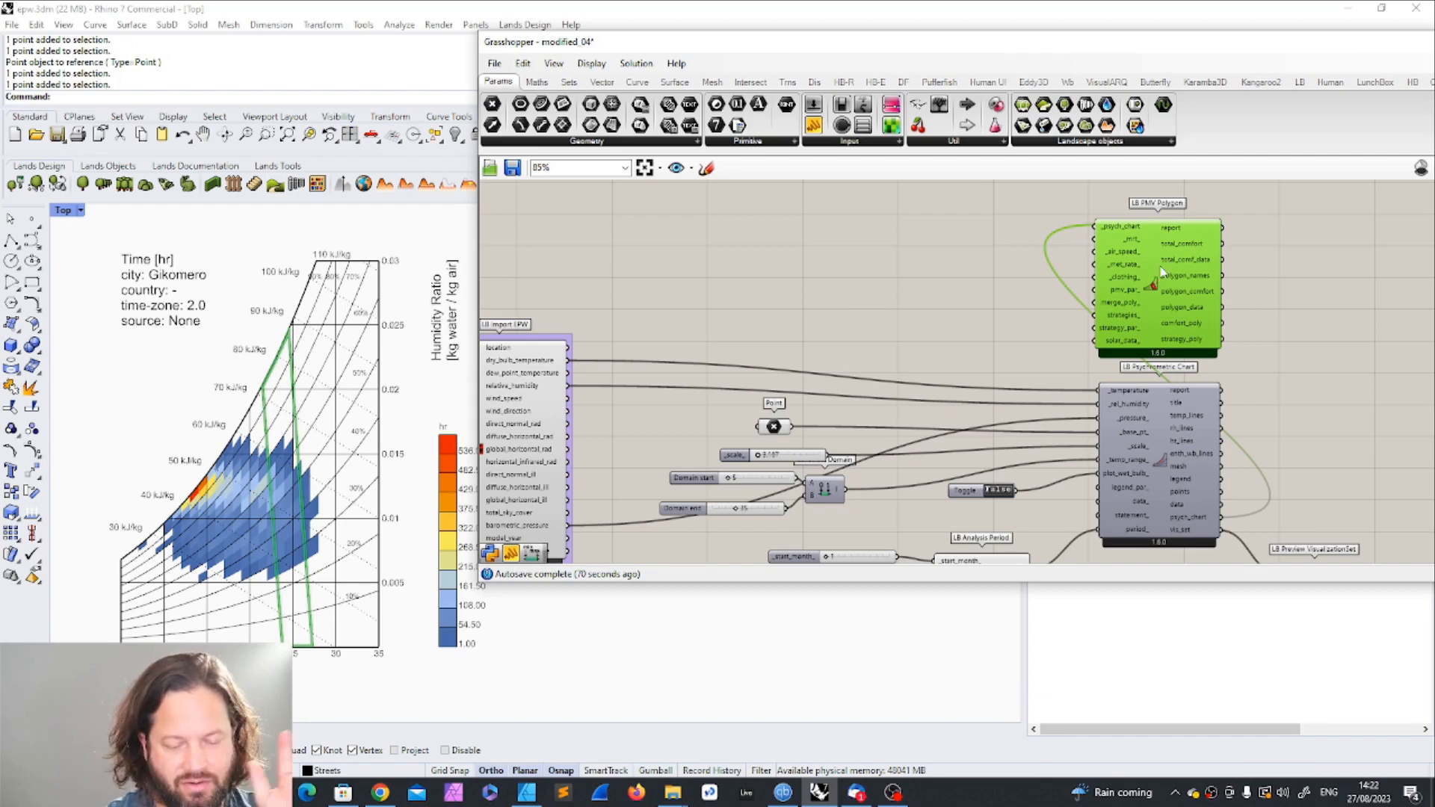
pyautogui.click(817, 240)
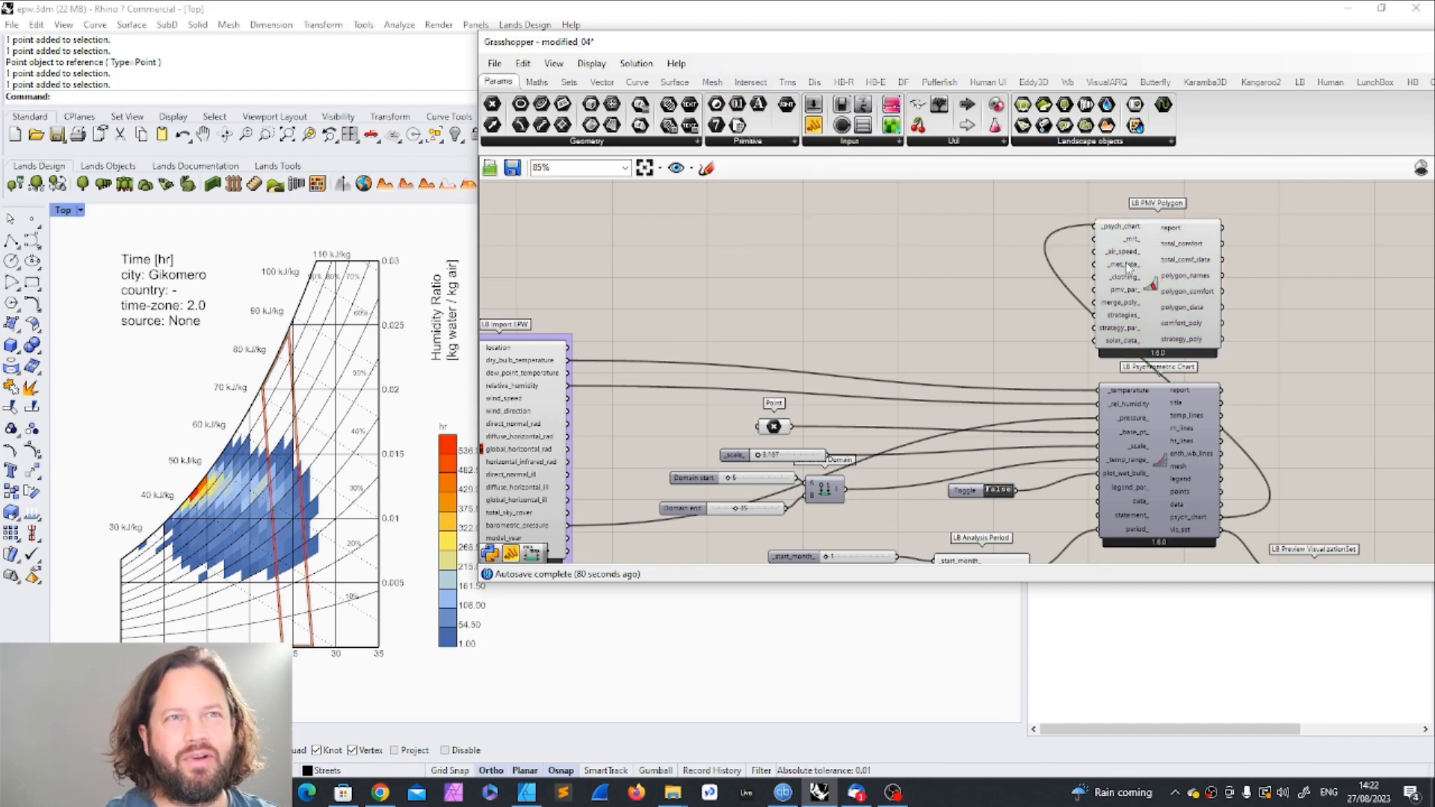
pyautogui.scroll(3, 1170, 301)
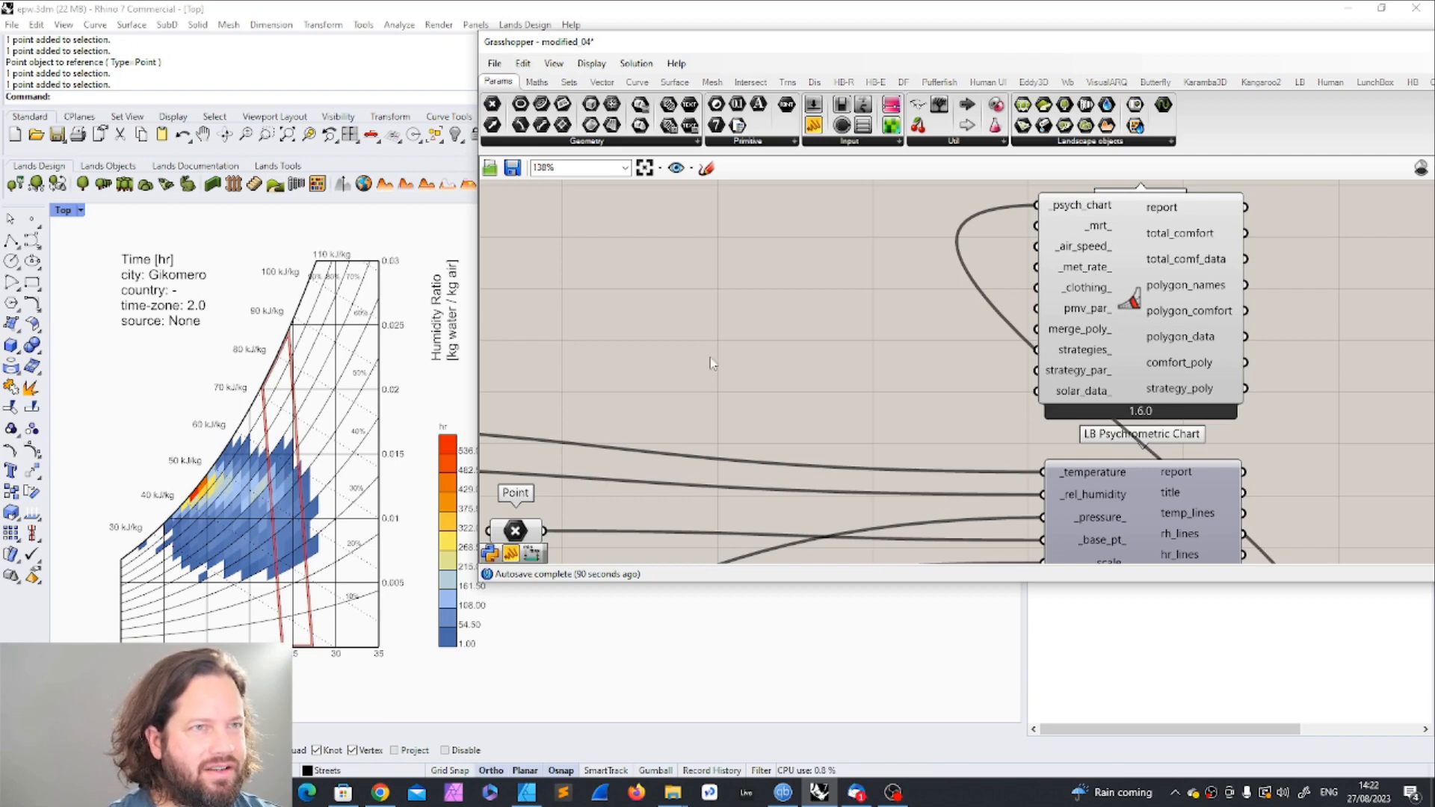
# Step: Narrow the LB Analysis Period by setting its start month to 6 and bringing its end month forward
pyautogui.scroll(-3, 704, 357)
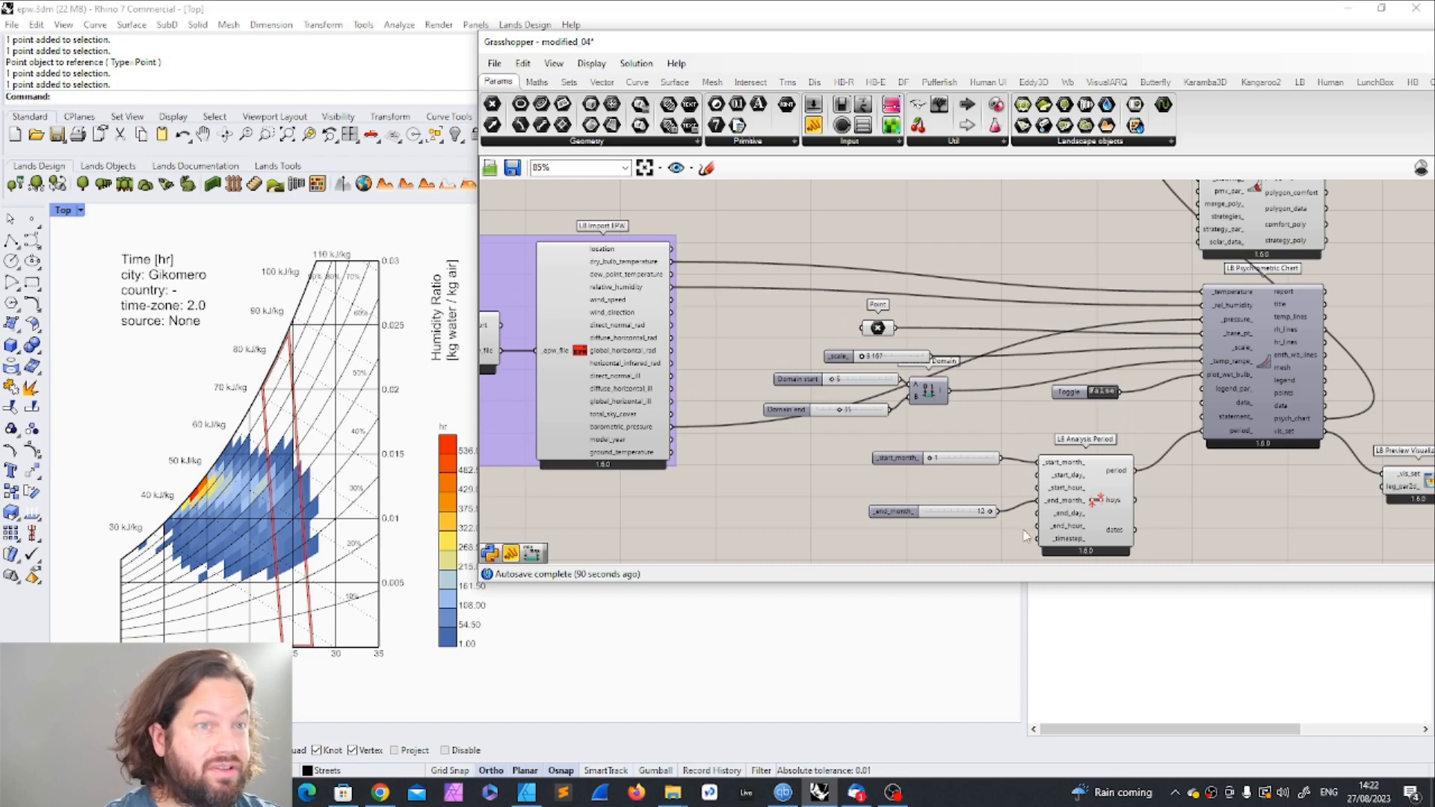
pyautogui.scroll(3, 1018, 486)
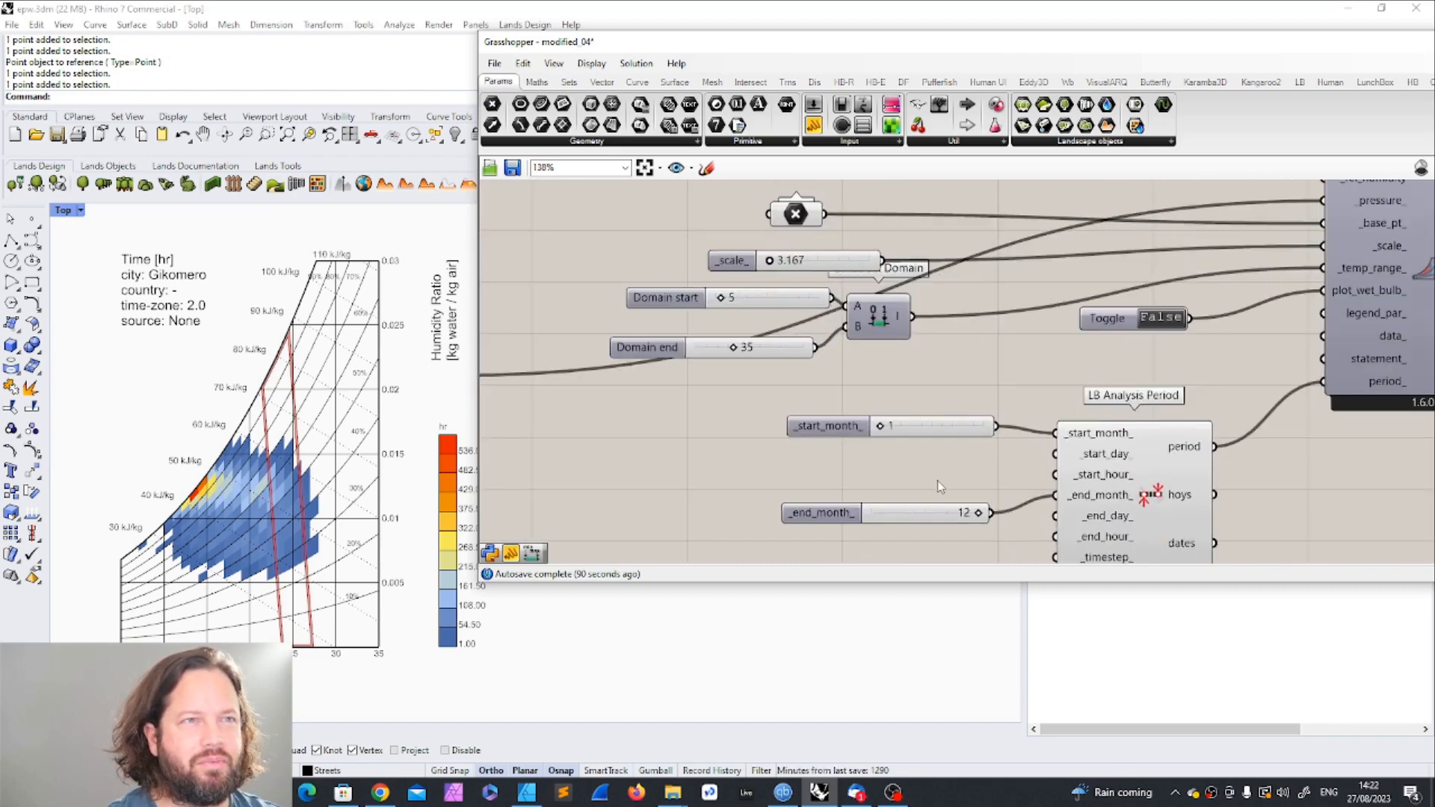
pyautogui.moveTo(882, 428); pyautogui.dragTo(988, 425)
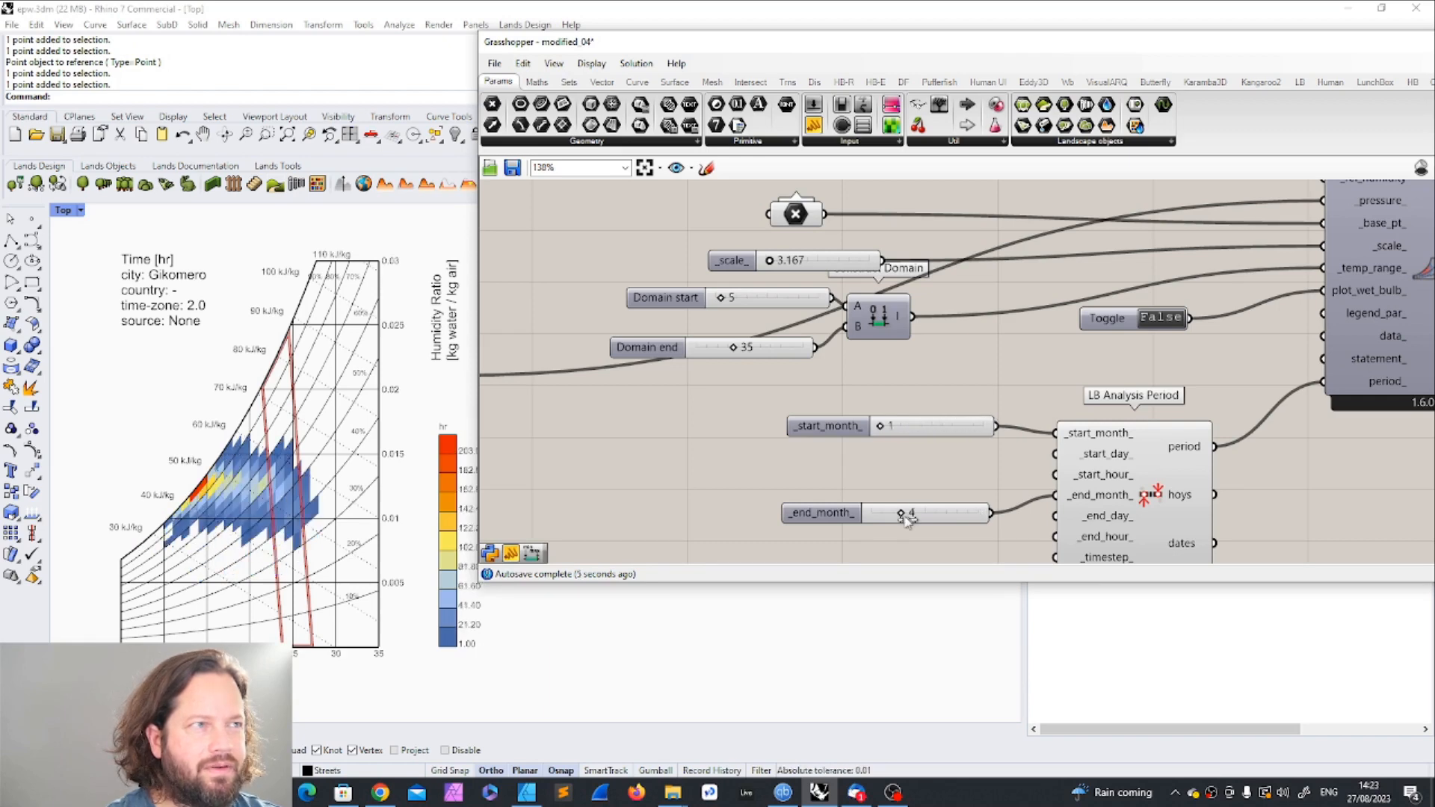
pyautogui.moveTo(908, 516); pyautogui.dragTo(1011, 515)
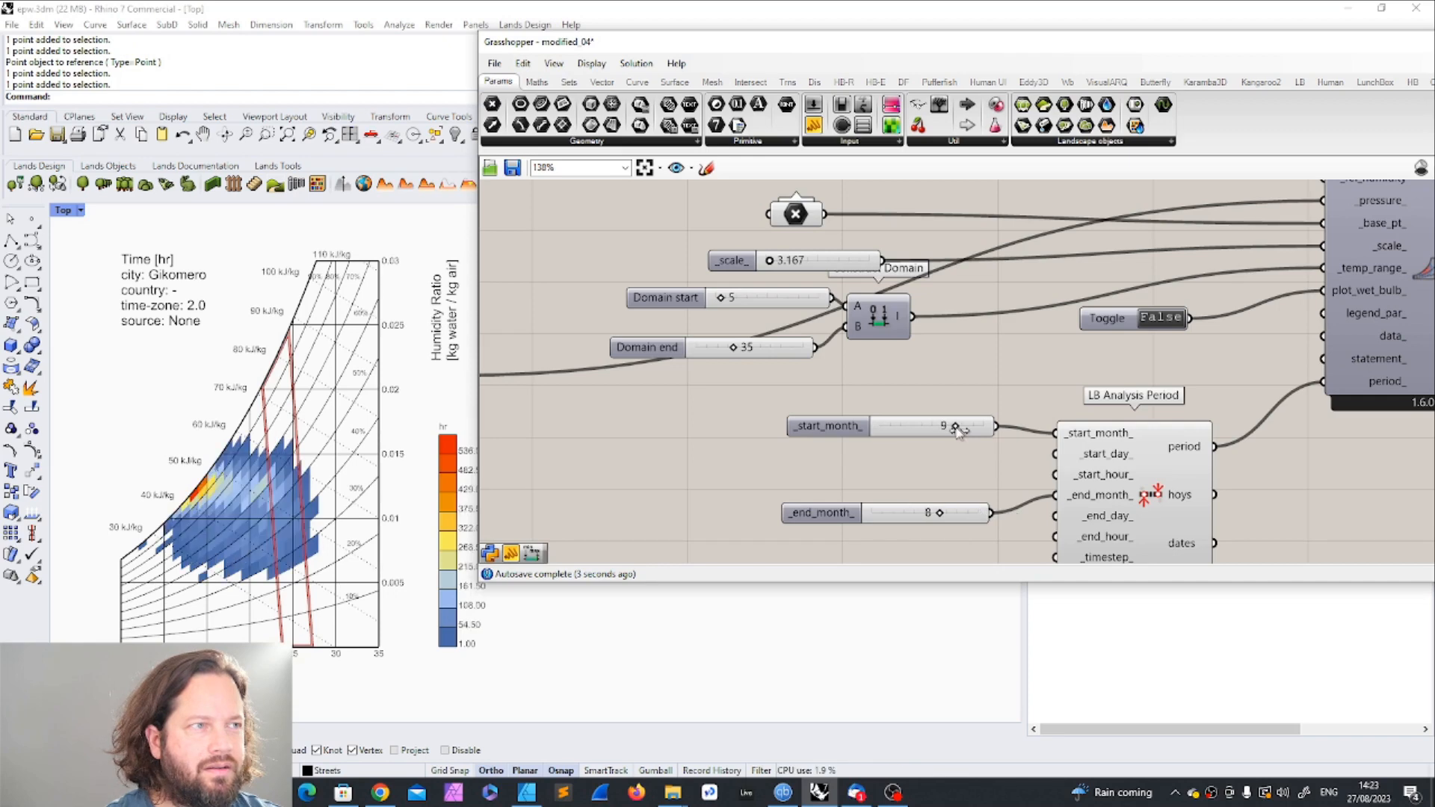
pyautogui.moveTo(956, 435); pyautogui.dragTo(927, 428)
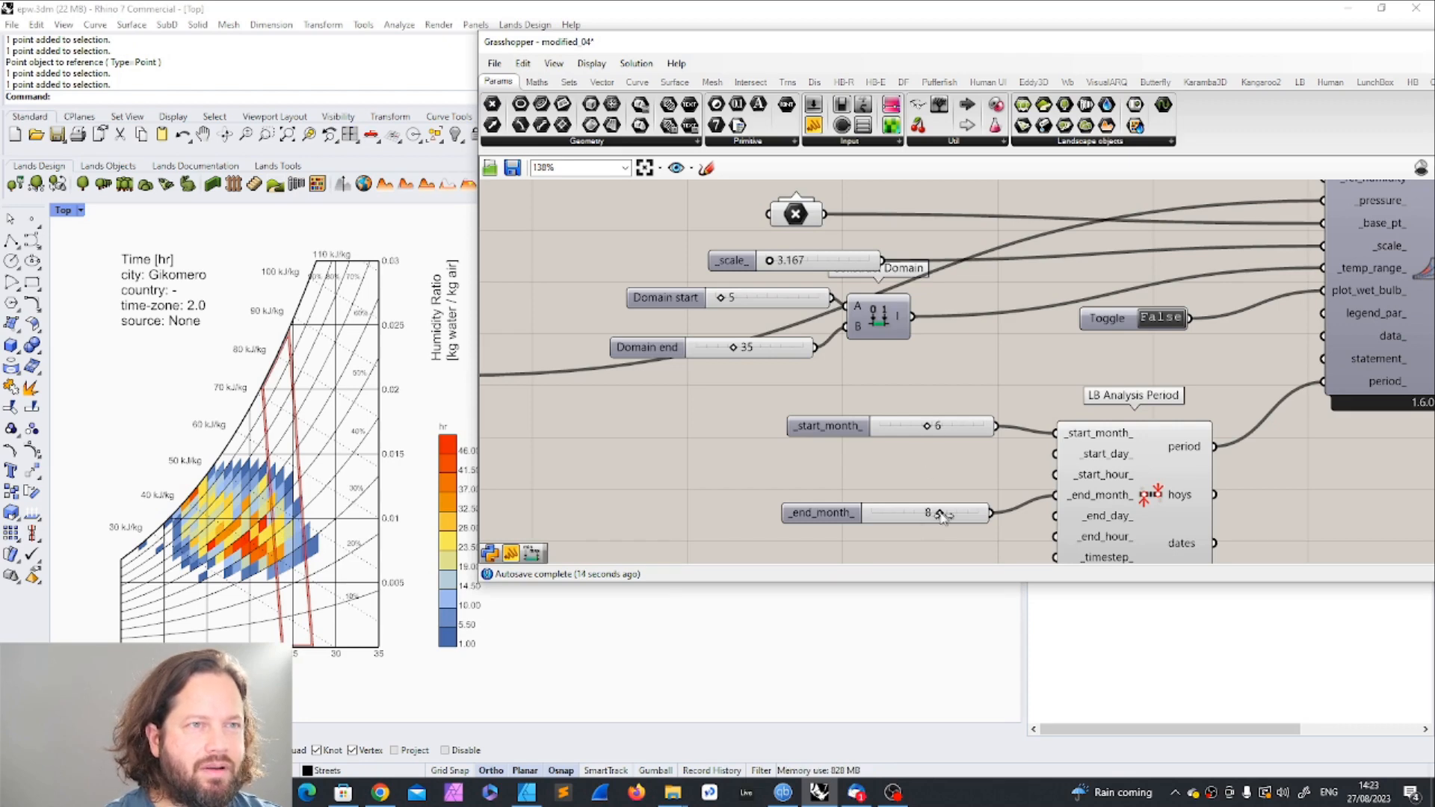
pyautogui.moveTo(943, 514); pyautogui.dragTo(951, 514)
# Step: Add an LB Indoor Solar MRT component to the canvas beside the LB PMV Polygon
pyautogui.scroll(-4, 1101, 347)
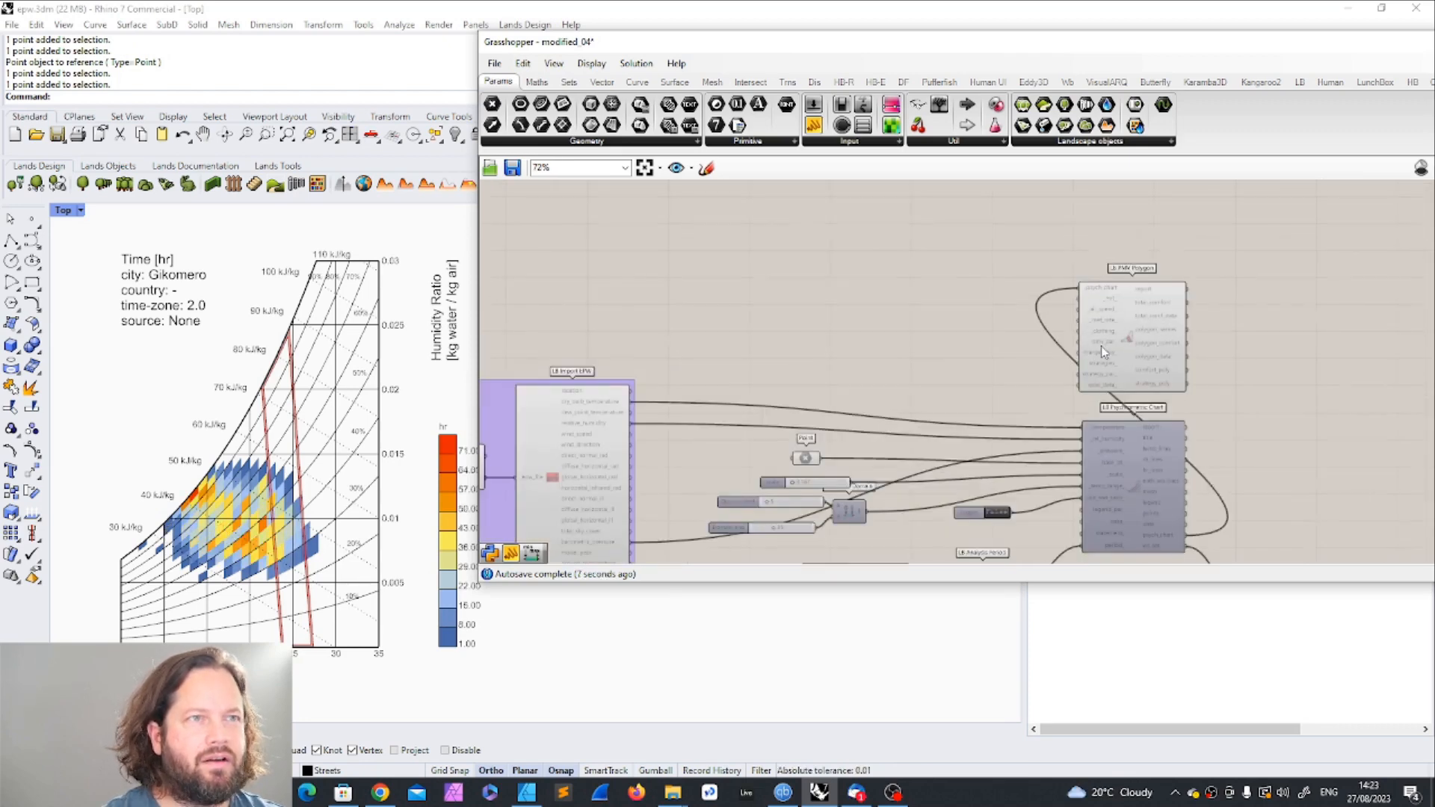
pyautogui.scroll(3, 1147, 312)
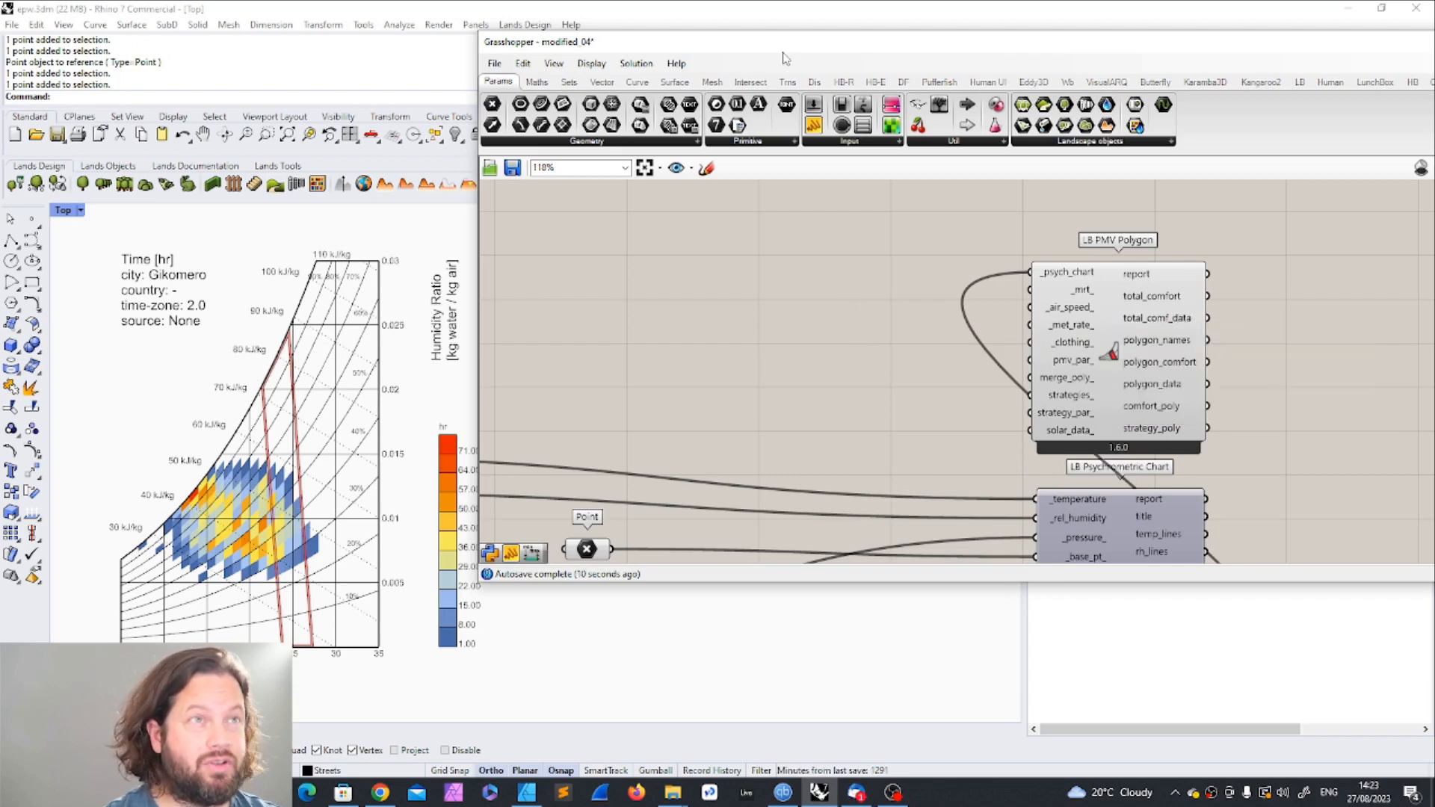
pyautogui.click(1301, 82)
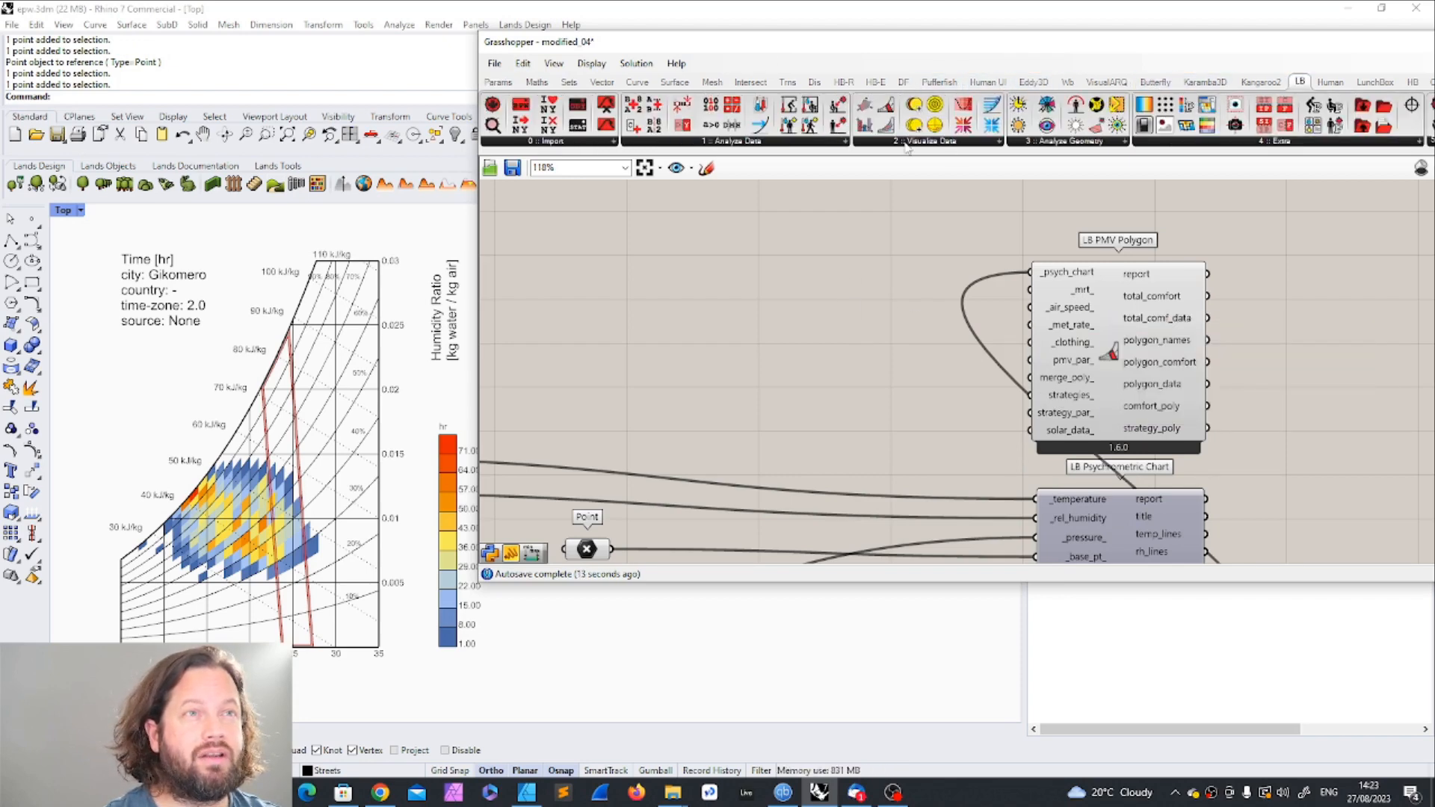
pyautogui.click(781, 145)
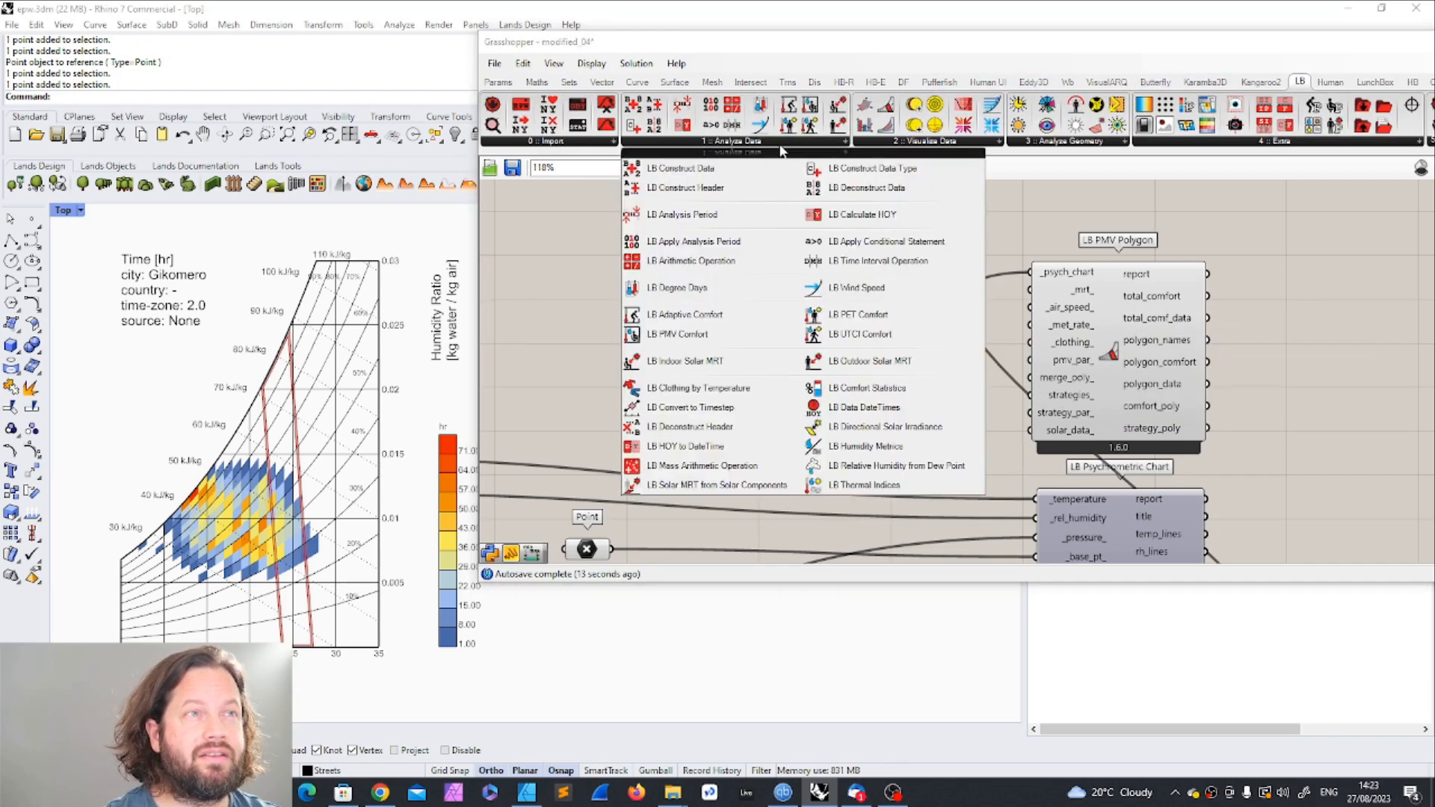
pyautogui.click(678, 365)
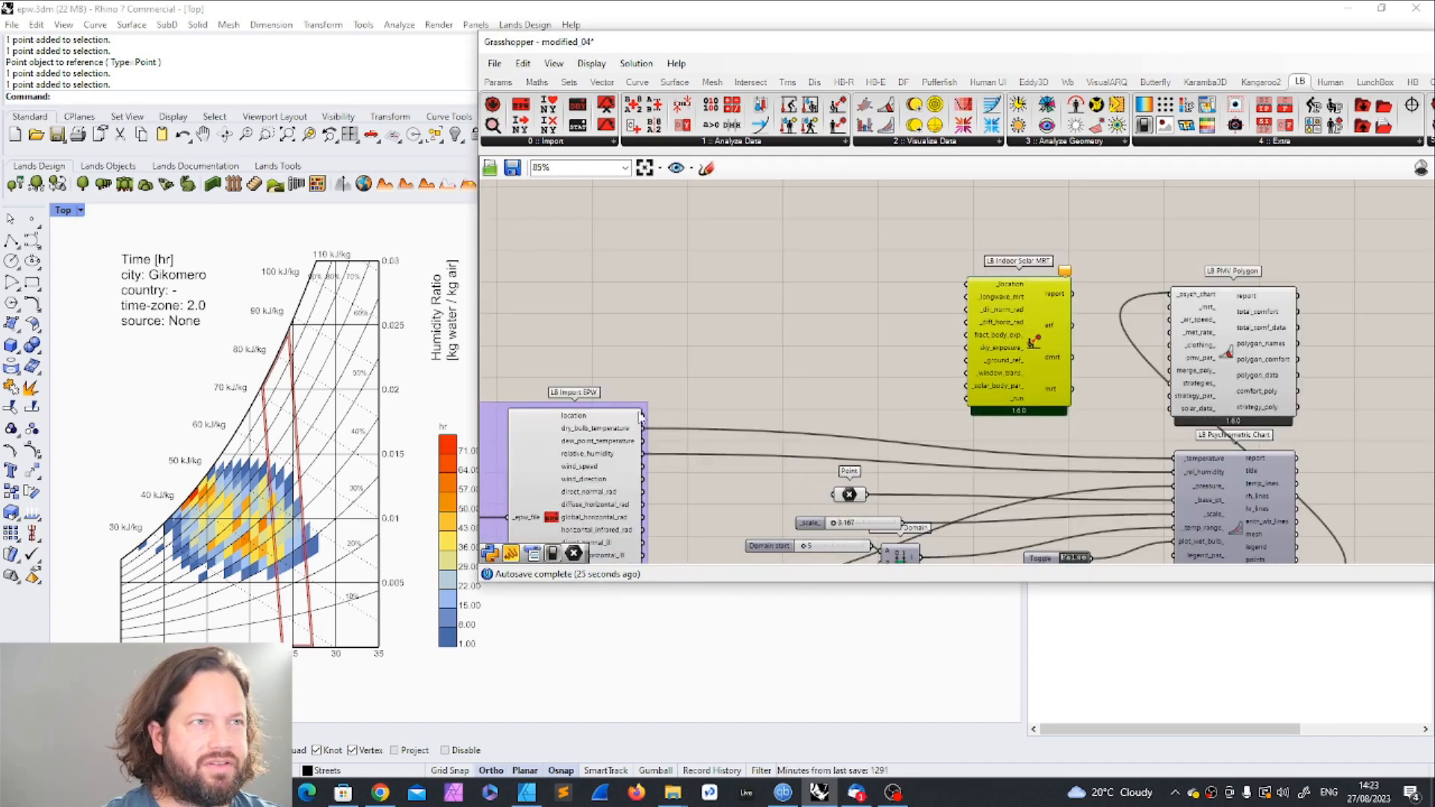
# Step: Connect the EPW location to the Indoor Solar MRT component and its mrt output to the PMV Polygon's _mrt_ input, repositioning the component
pyautogui.moveTo(643, 415); pyautogui.dragTo(973, 284)
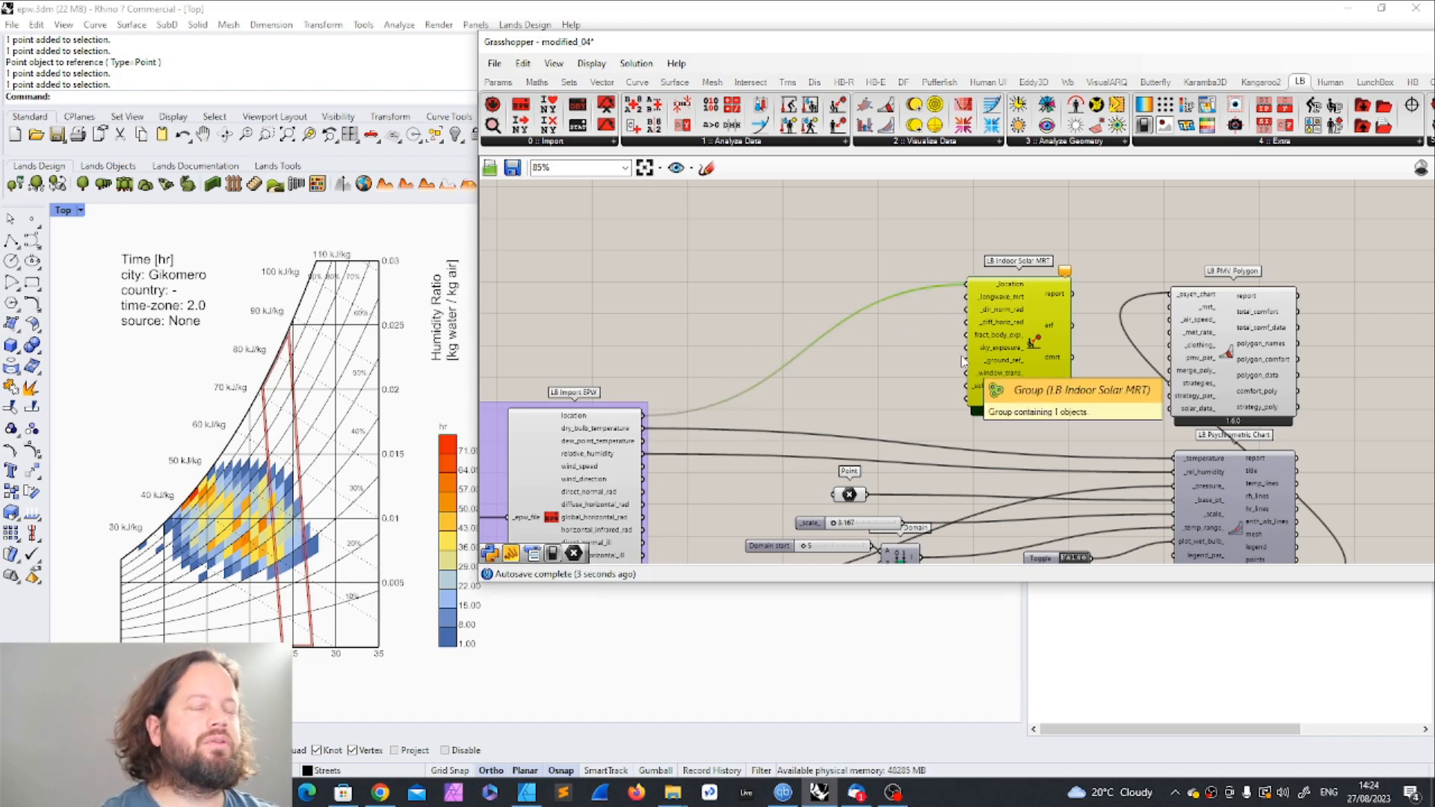
pyautogui.moveTo(964, 361); pyautogui.dragTo(956, 332)
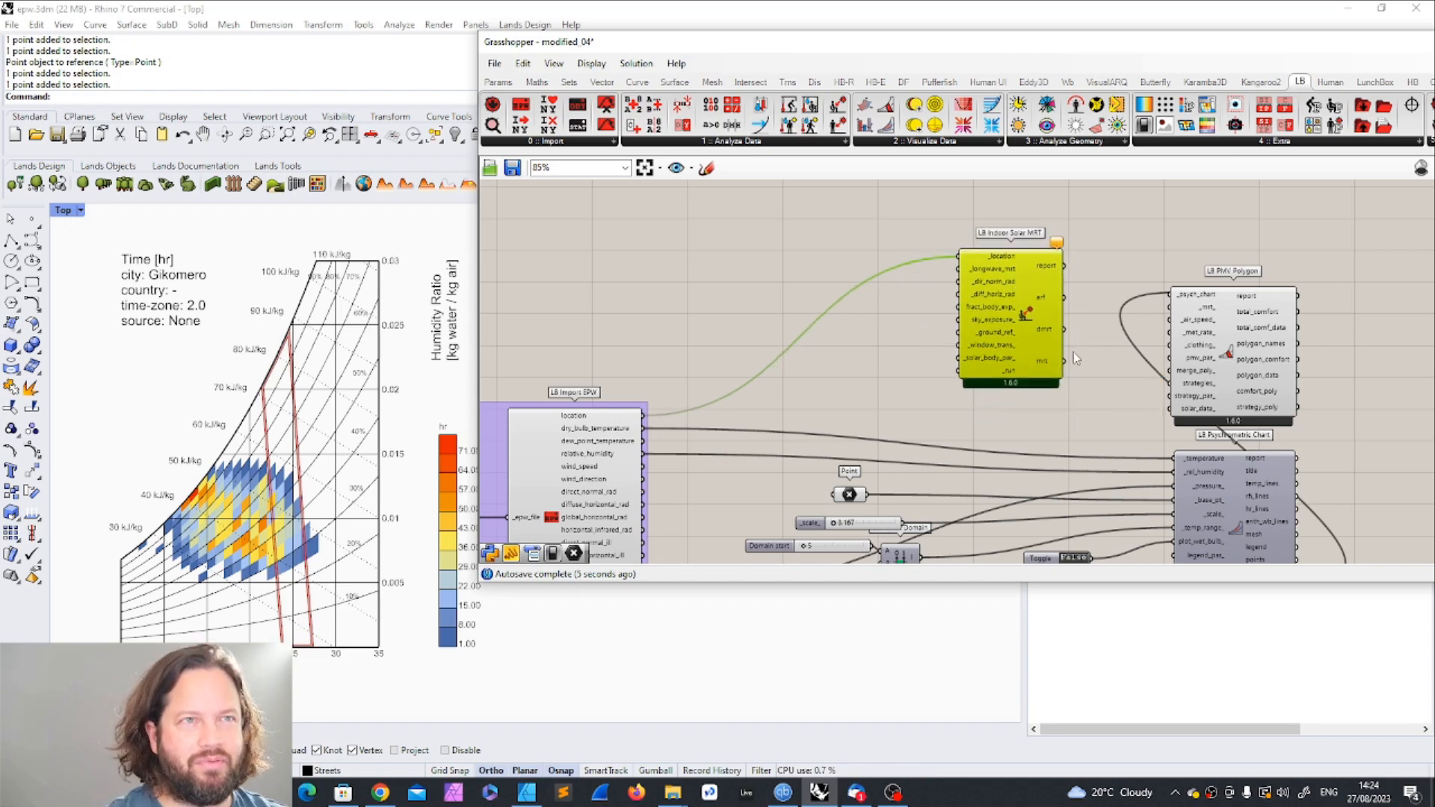
pyautogui.moveTo(1066, 362); pyautogui.dragTo(1171, 307)
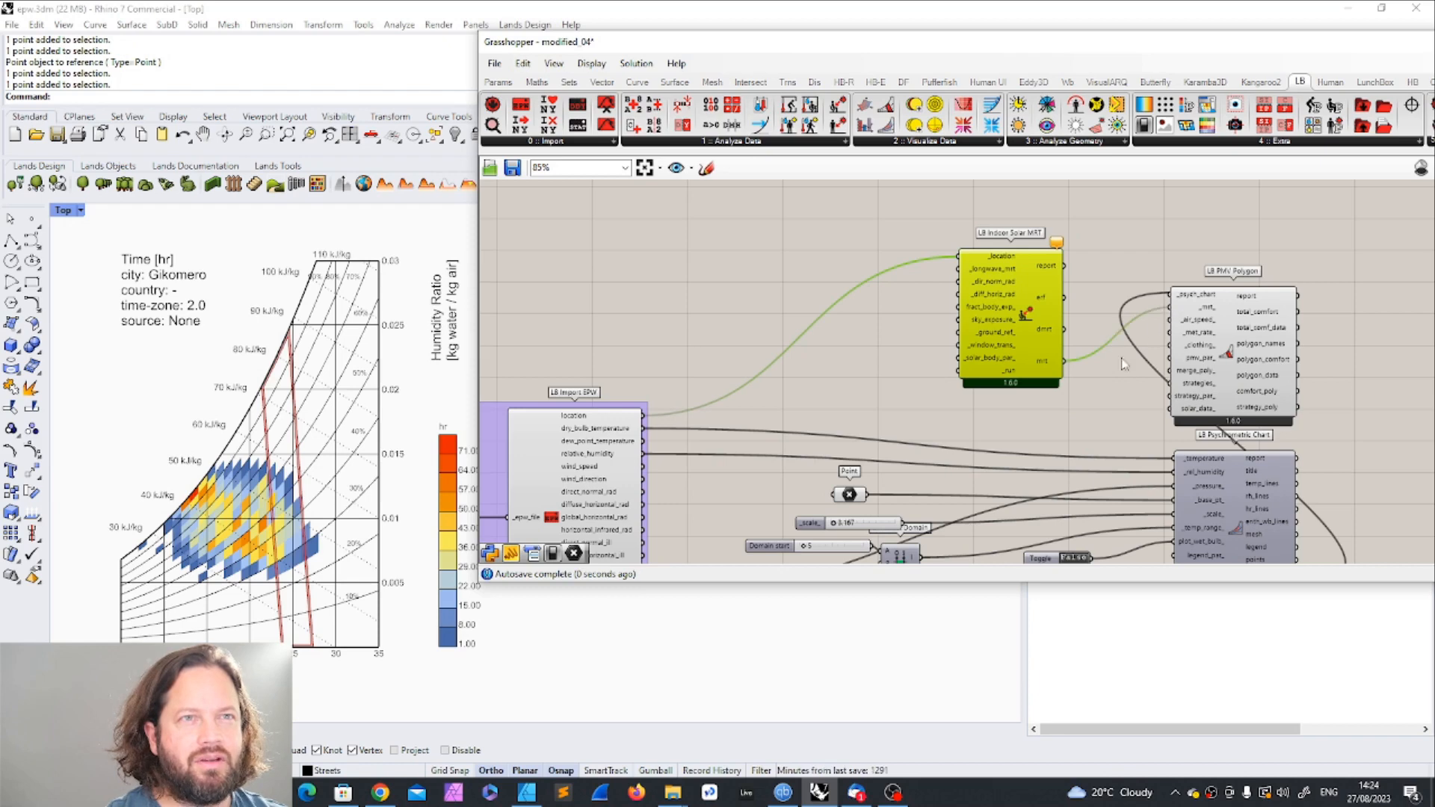
# Step: Read the description of the _longwave_mrt input and connect the EPW dry_bulb_temperature output to it
pyautogui.scroll(3, 1047, 322)
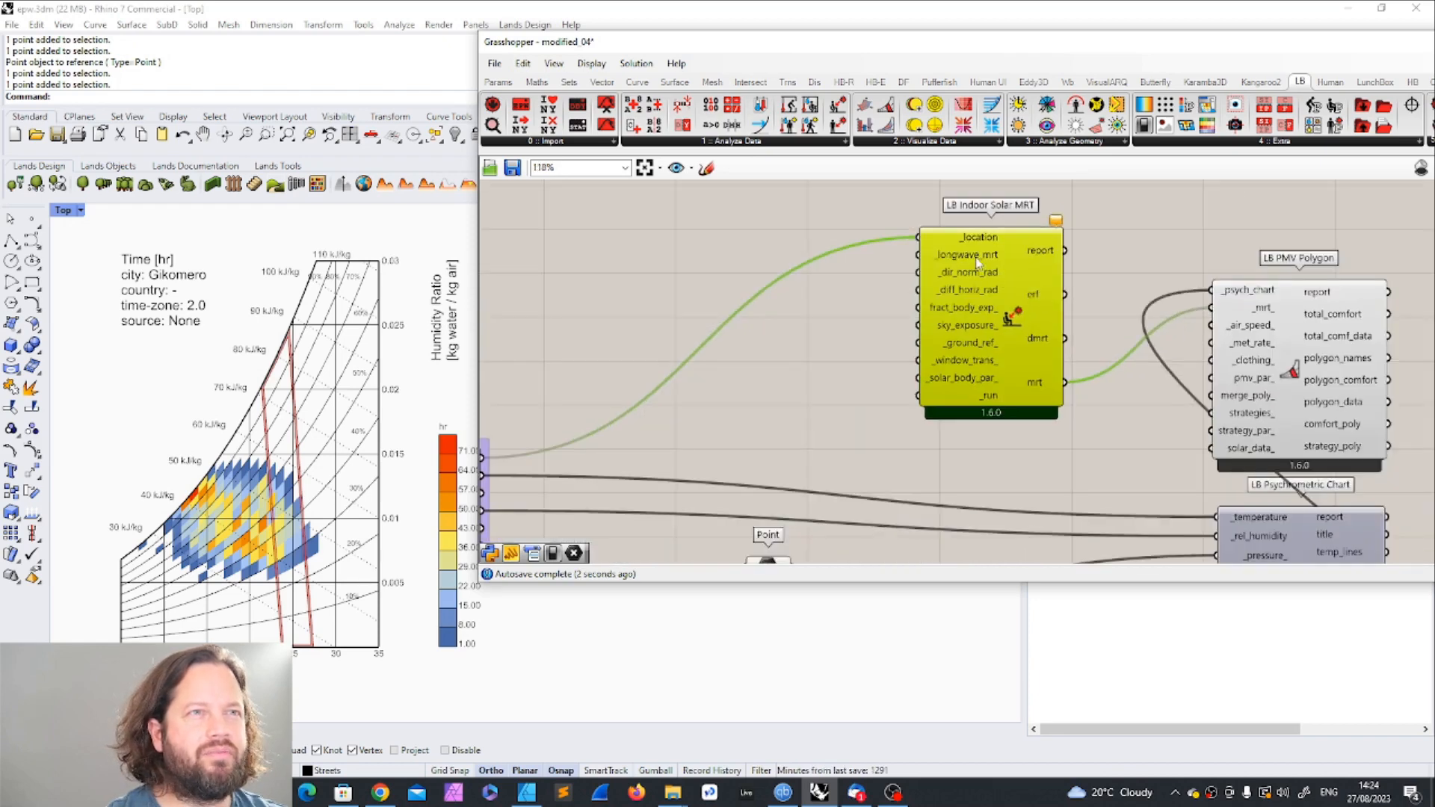
pyautogui.scroll(-2, 975, 257)
pyautogui.scroll(3, 994, 275)
pyautogui.moveTo(976, 258)
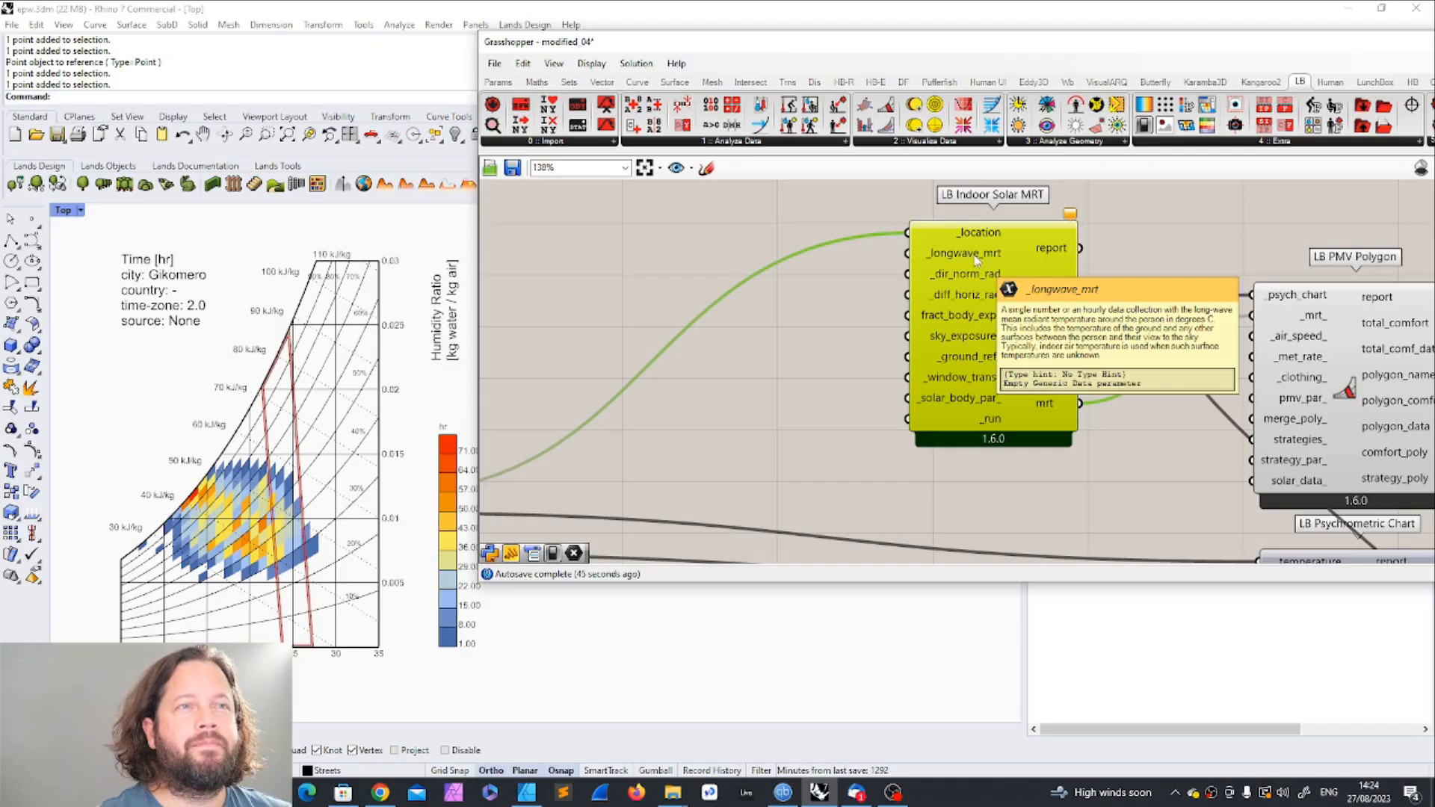
pyautogui.scroll(-5, 860, 348)
pyautogui.scroll(1, 867, 411)
pyautogui.scroll(1, 885, 409)
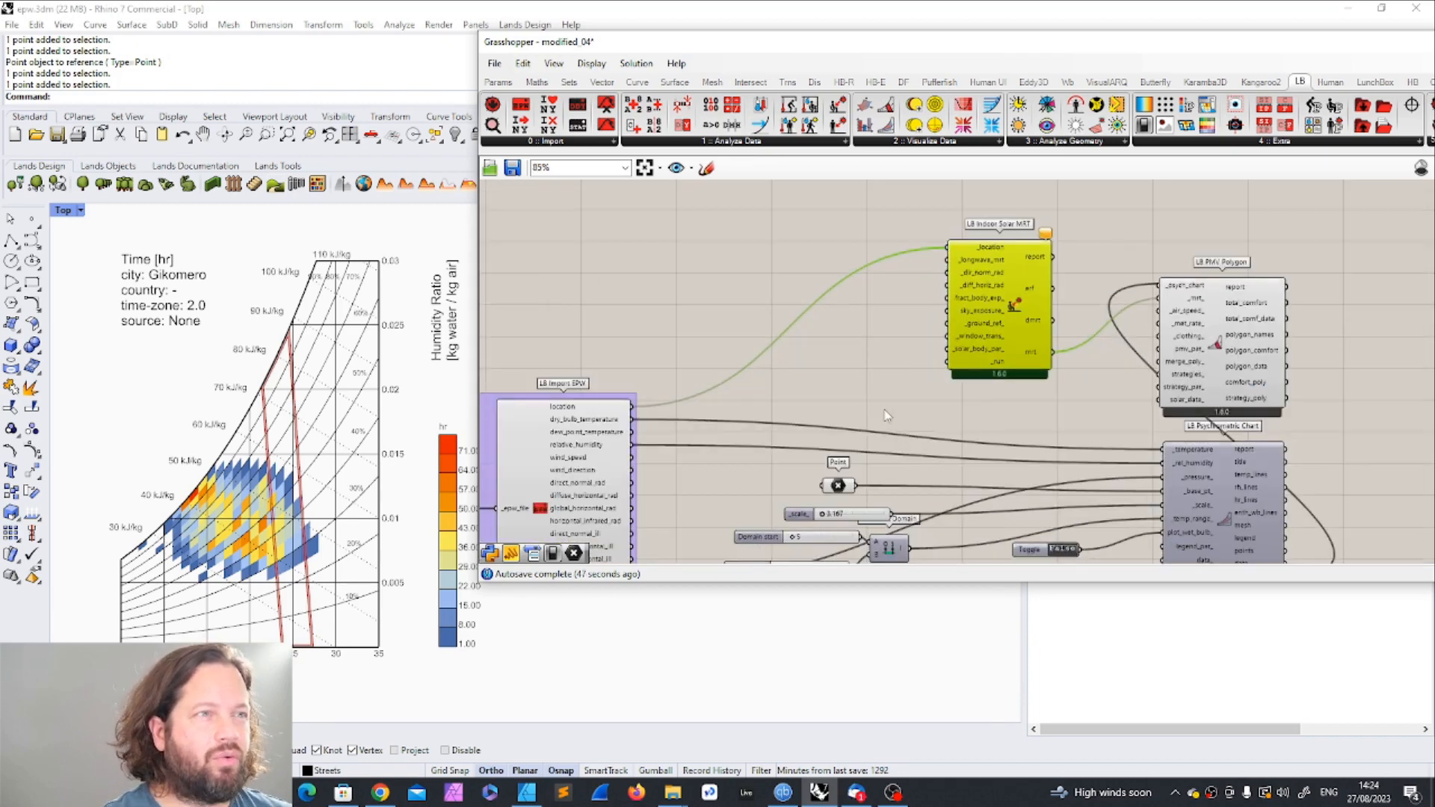
pyautogui.moveTo(632, 421); pyautogui.dragTo(948, 261)
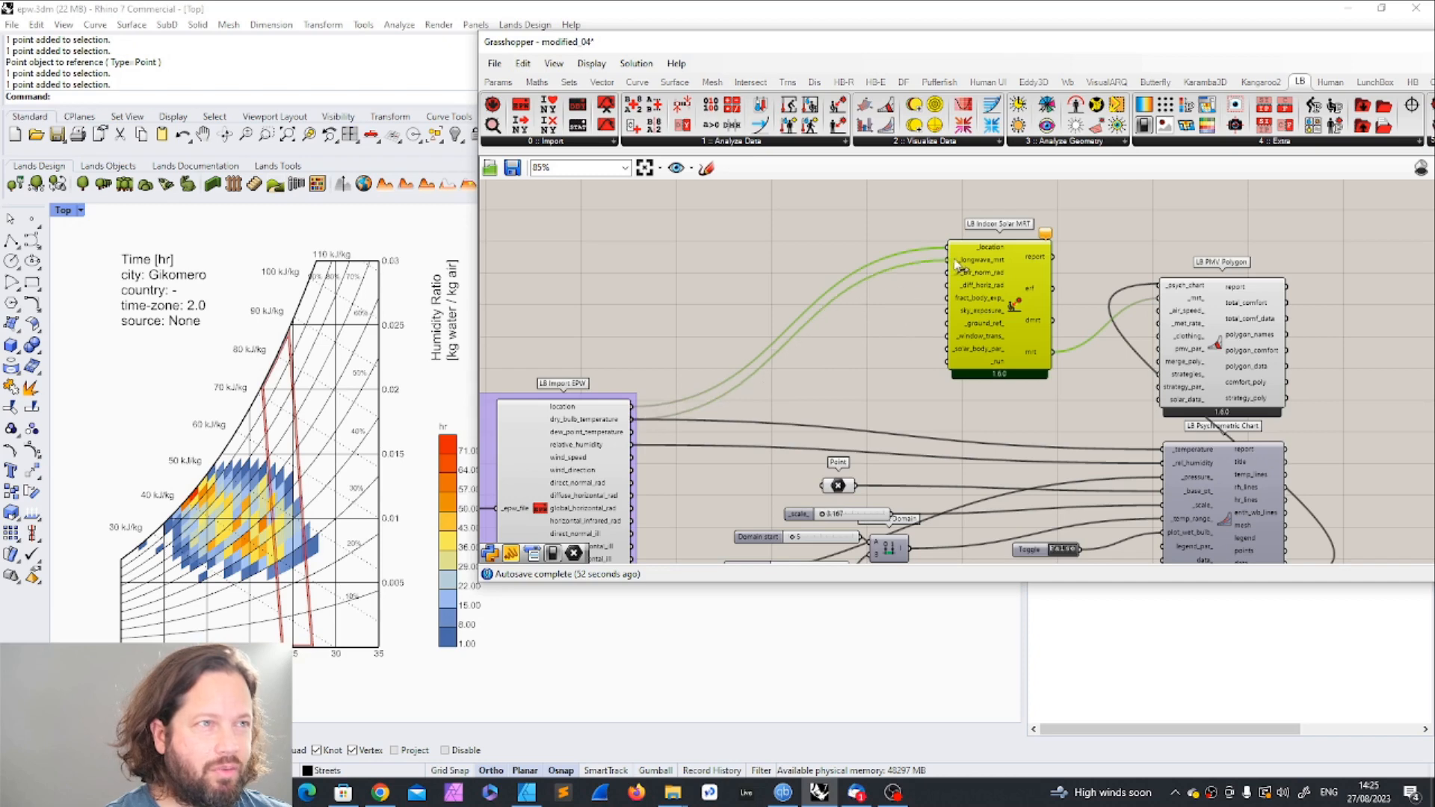
# Step: Connect the EPW direct normal and diffuse horizontal radiation outputs to _dir_norm_rad and _diff_horiz_rad on the Indoor Solar MRT component
pyautogui.scroll(1, 972, 267)
pyautogui.scroll(-1, 987, 273)
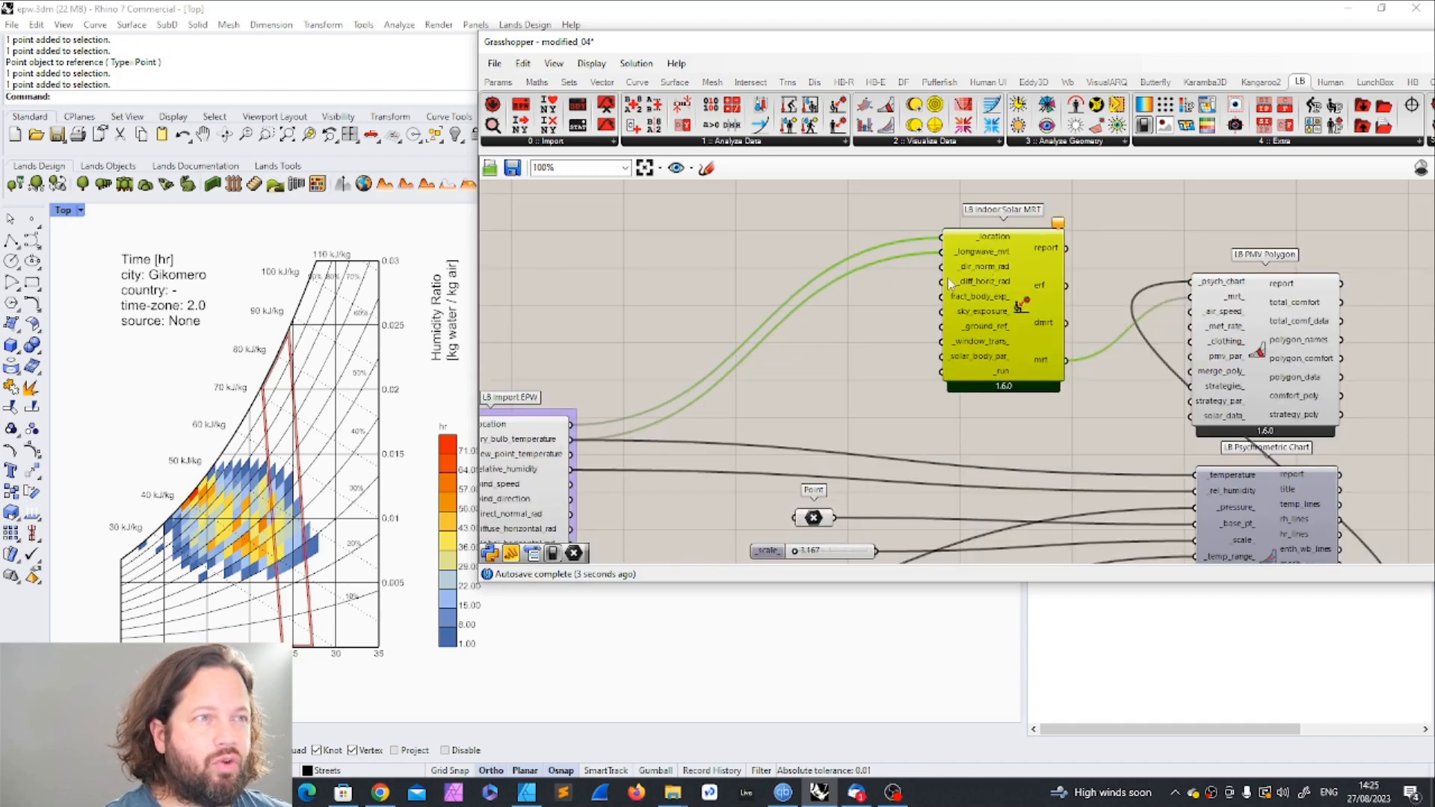
pyautogui.scroll(-2, 845, 349)
pyautogui.scroll(1, 834, 367)
pyautogui.moveTo(620, 472); pyautogui.dragTo(934, 263)
pyautogui.moveTo(620, 485); pyautogui.dragTo(936, 274)
# Step: Read the description of the fract_body_exp_ input and connect a new panel containing 0 to it
pyautogui.scroll(2, 987, 270)
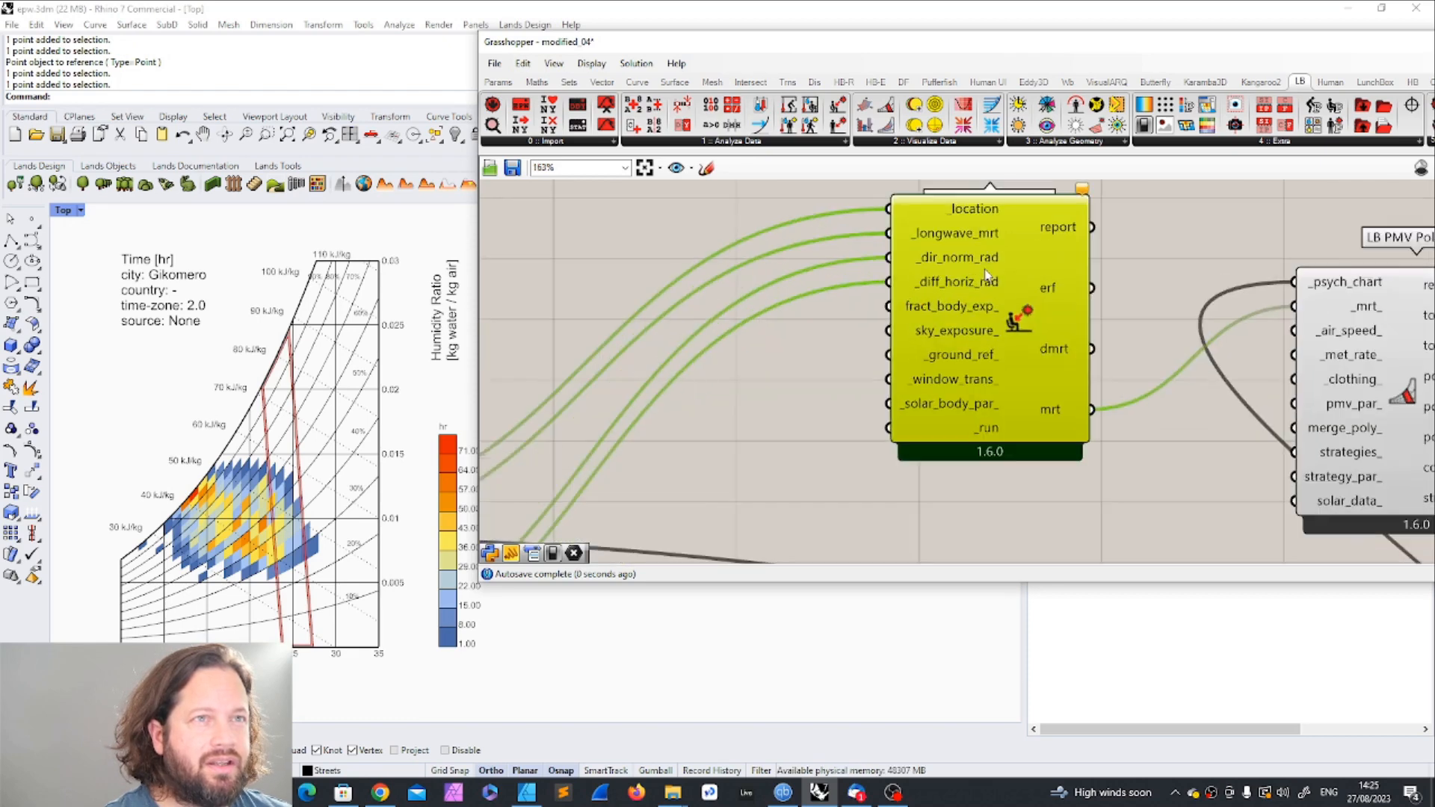
pyautogui.moveTo(939, 313)
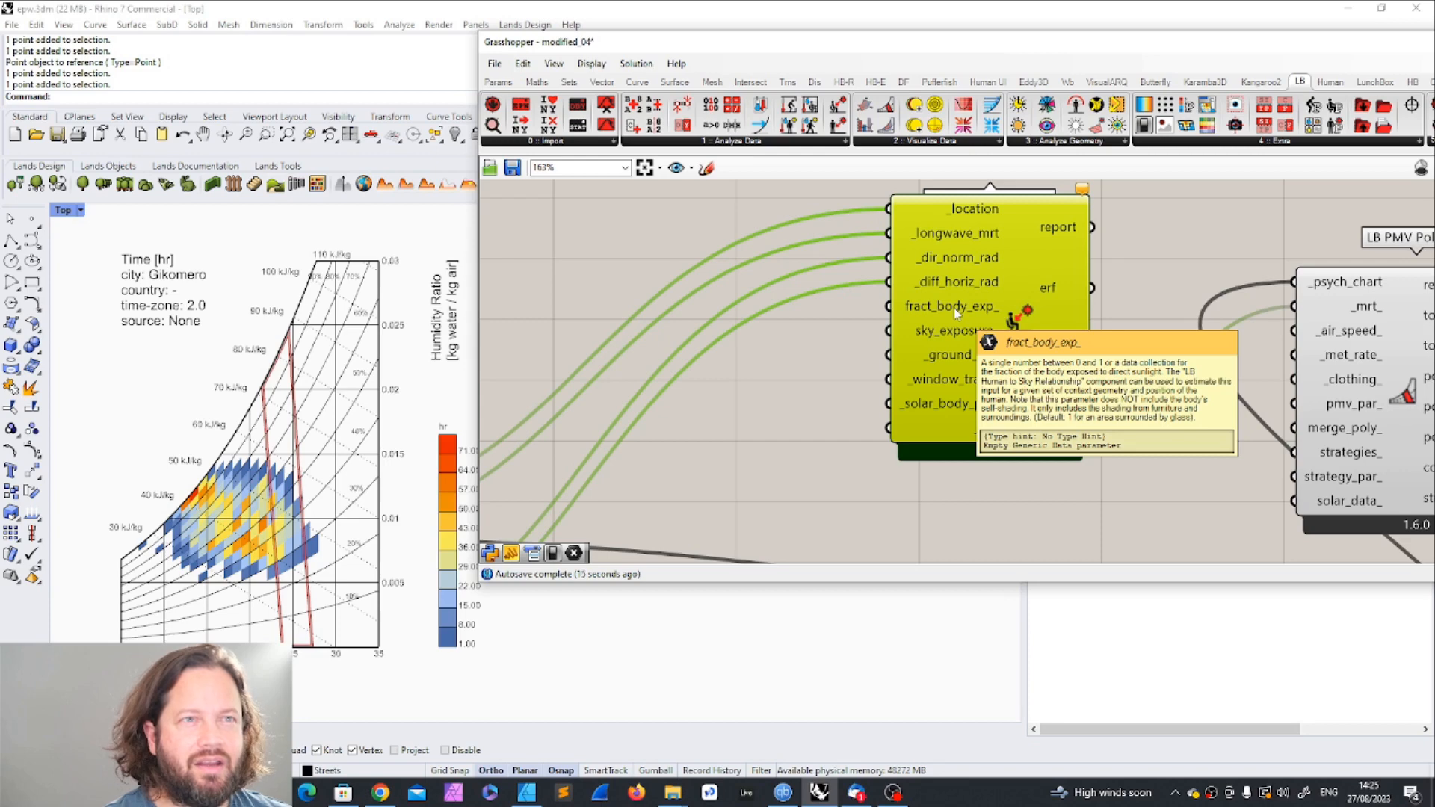
pyautogui.click(865, 391)
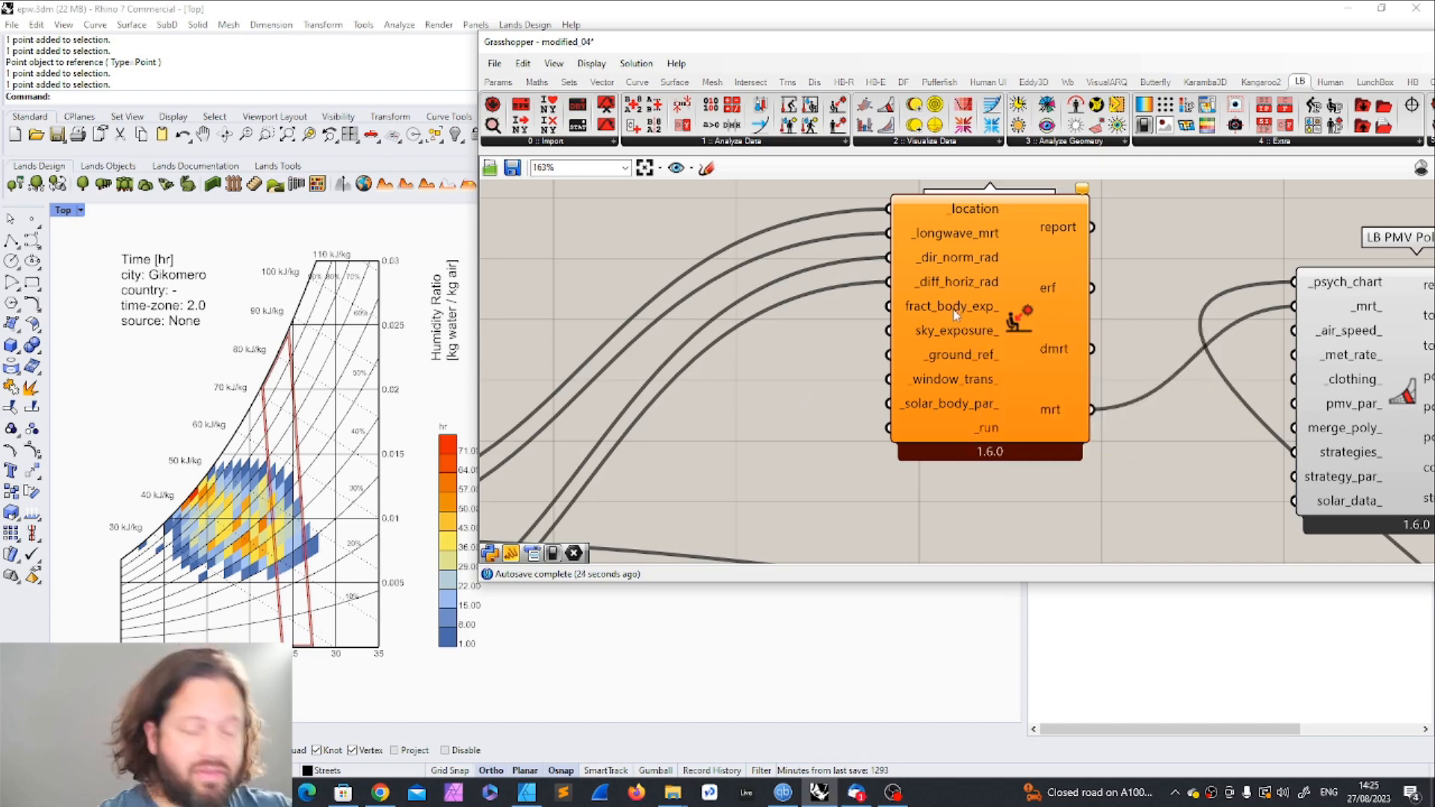
pyautogui.scroll(-3, 791, 314)
pyautogui.scroll(3, 808, 389)
pyautogui.doubleClick(815, 433)
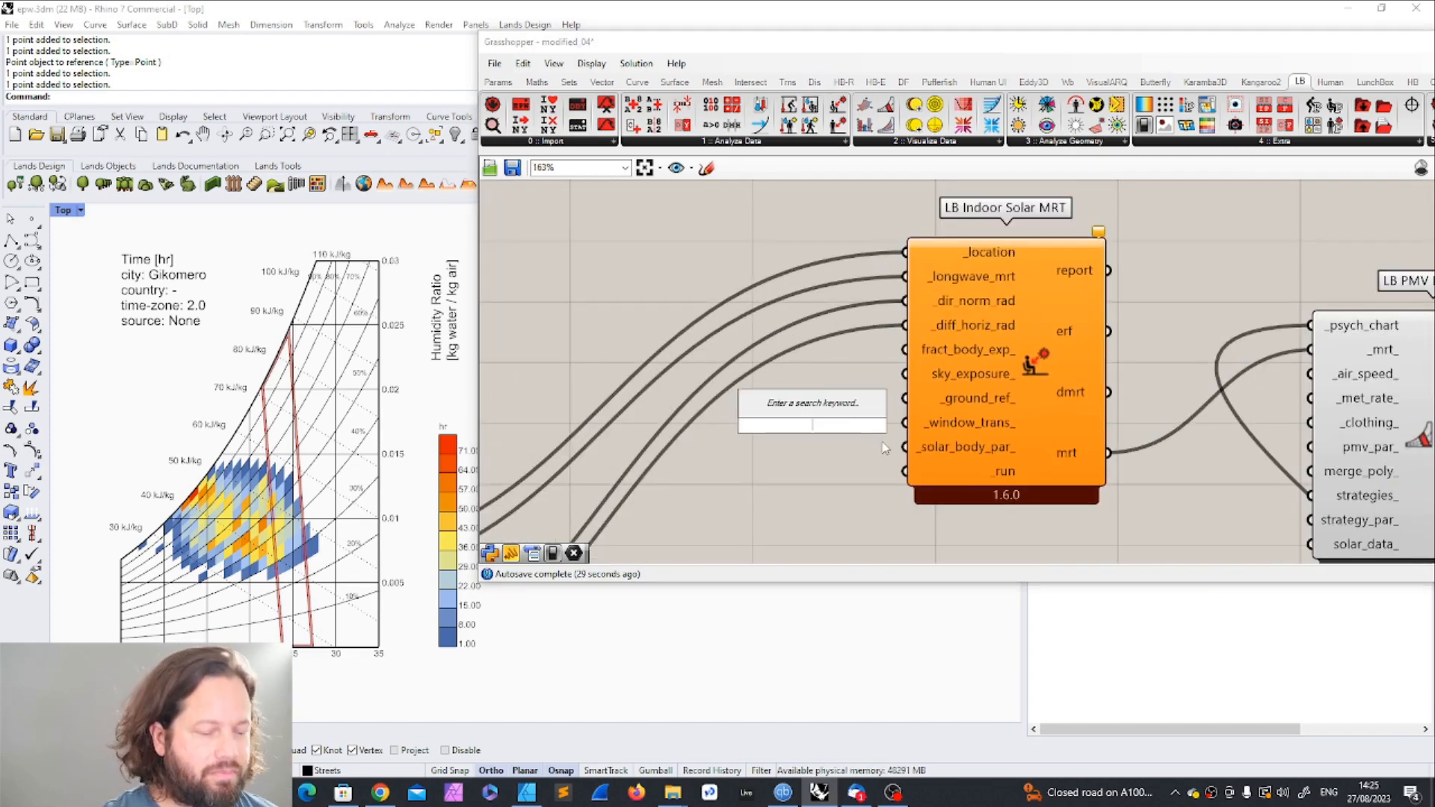
pyautogui.write('//')
pyautogui.press('Return')
pyautogui.doubleClick(820, 436)
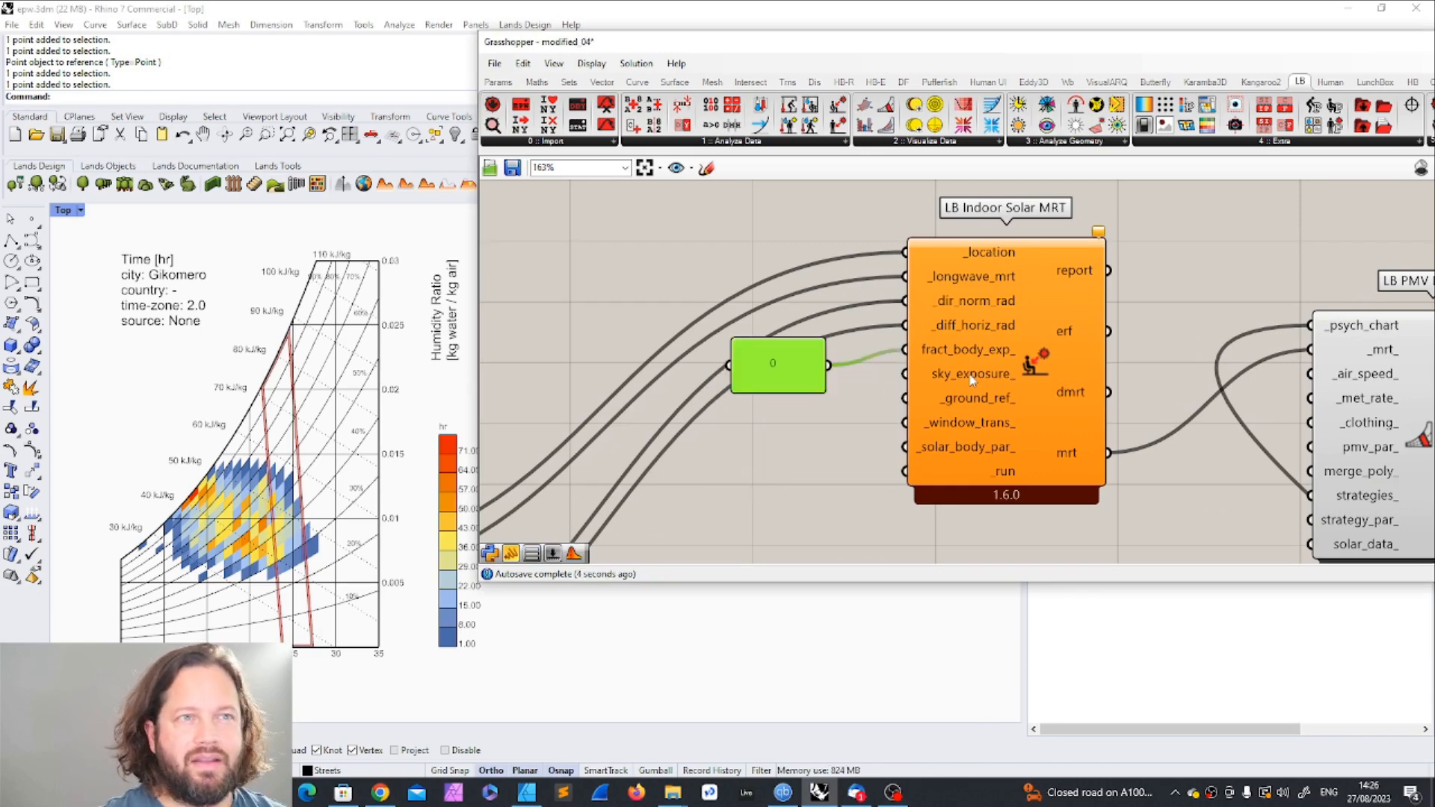
# Step: Connect a panel containing 0.1 to the sky_exposure_ input, stack it beneath the 0 panel, and read the description of the _ground_ref_ input
pyautogui.click(869, 419)
pyautogui.moveTo(978, 375)
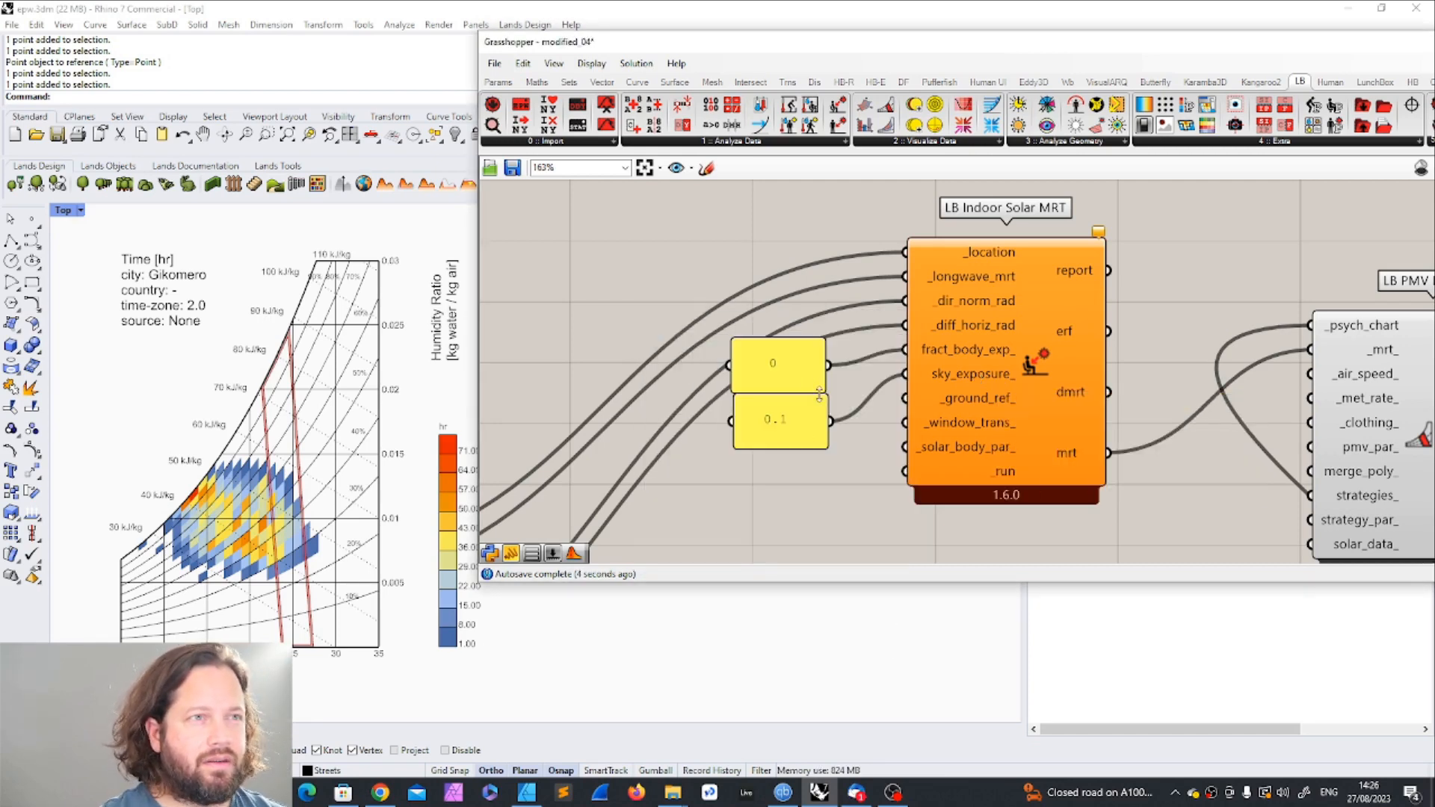
pyautogui.click(778, 351)
pyautogui.keyDown('shift'); pyautogui.click(798, 422); pyautogui.keyUp('shift')
pyautogui.click(806, 472)
pyautogui.moveTo(800, 346); pyautogui.dragTo(803, 313)
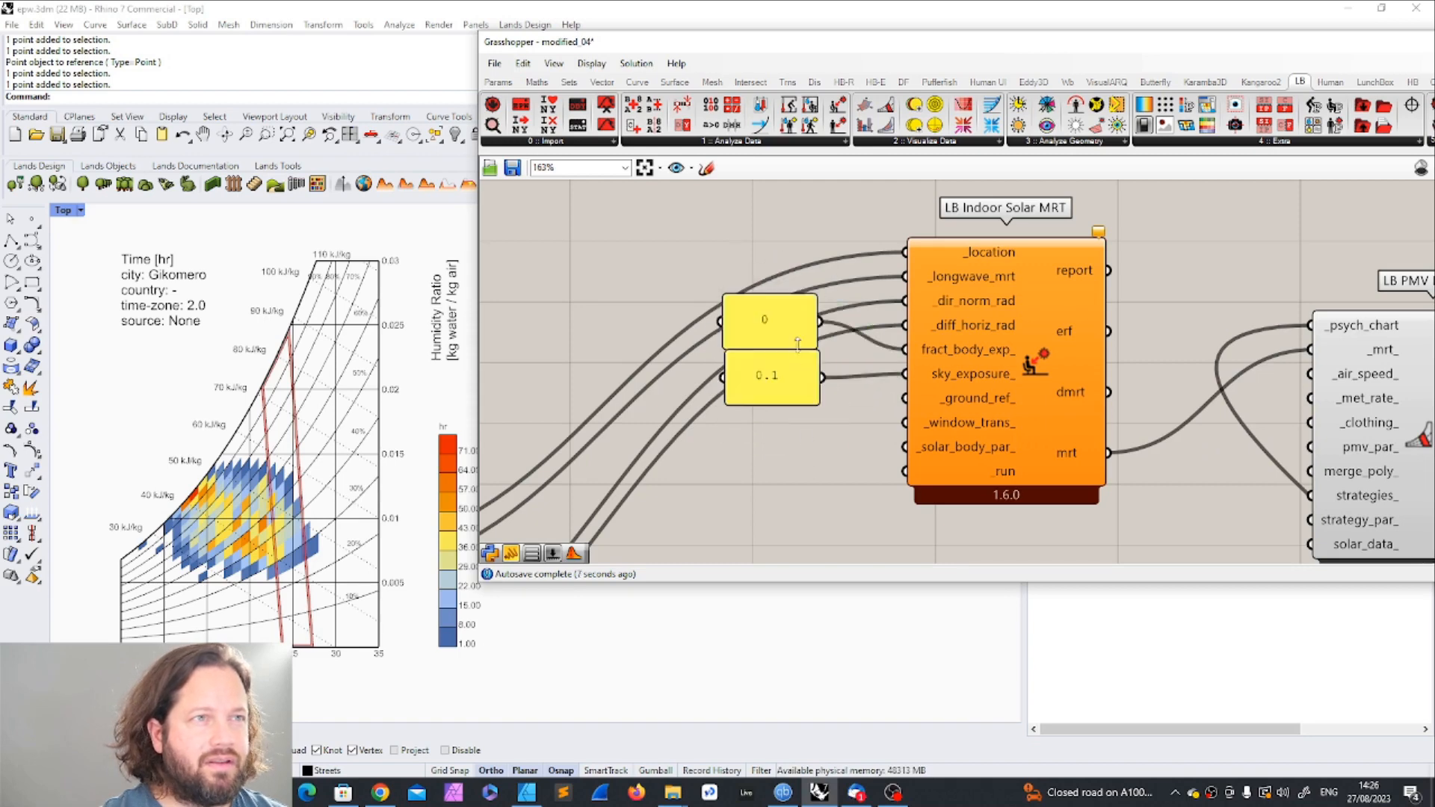
pyautogui.moveTo(796, 374); pyautogui.dragTo(797, 354)
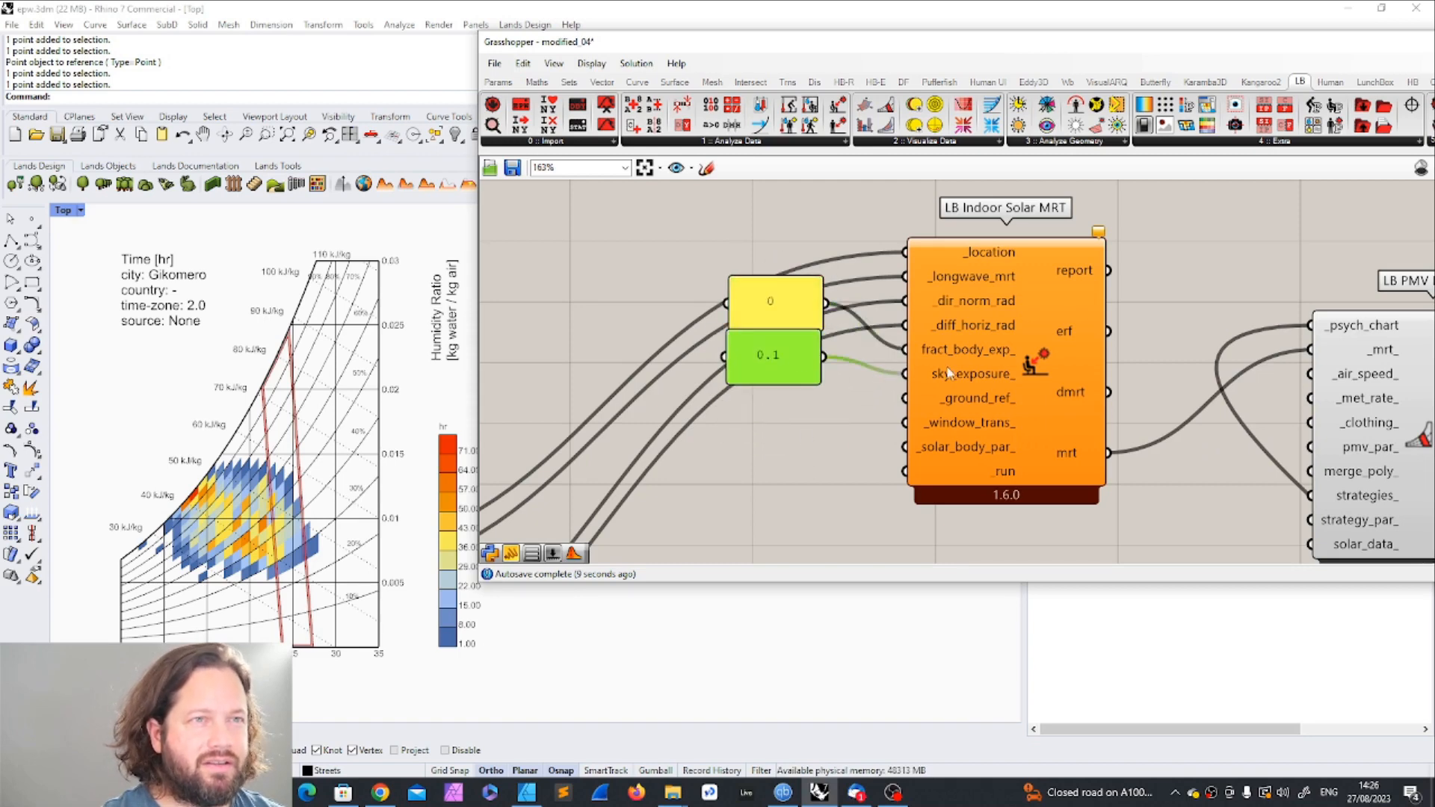
pyautogui.click(848, 449)
pyautogui.moveTo(985, 407)
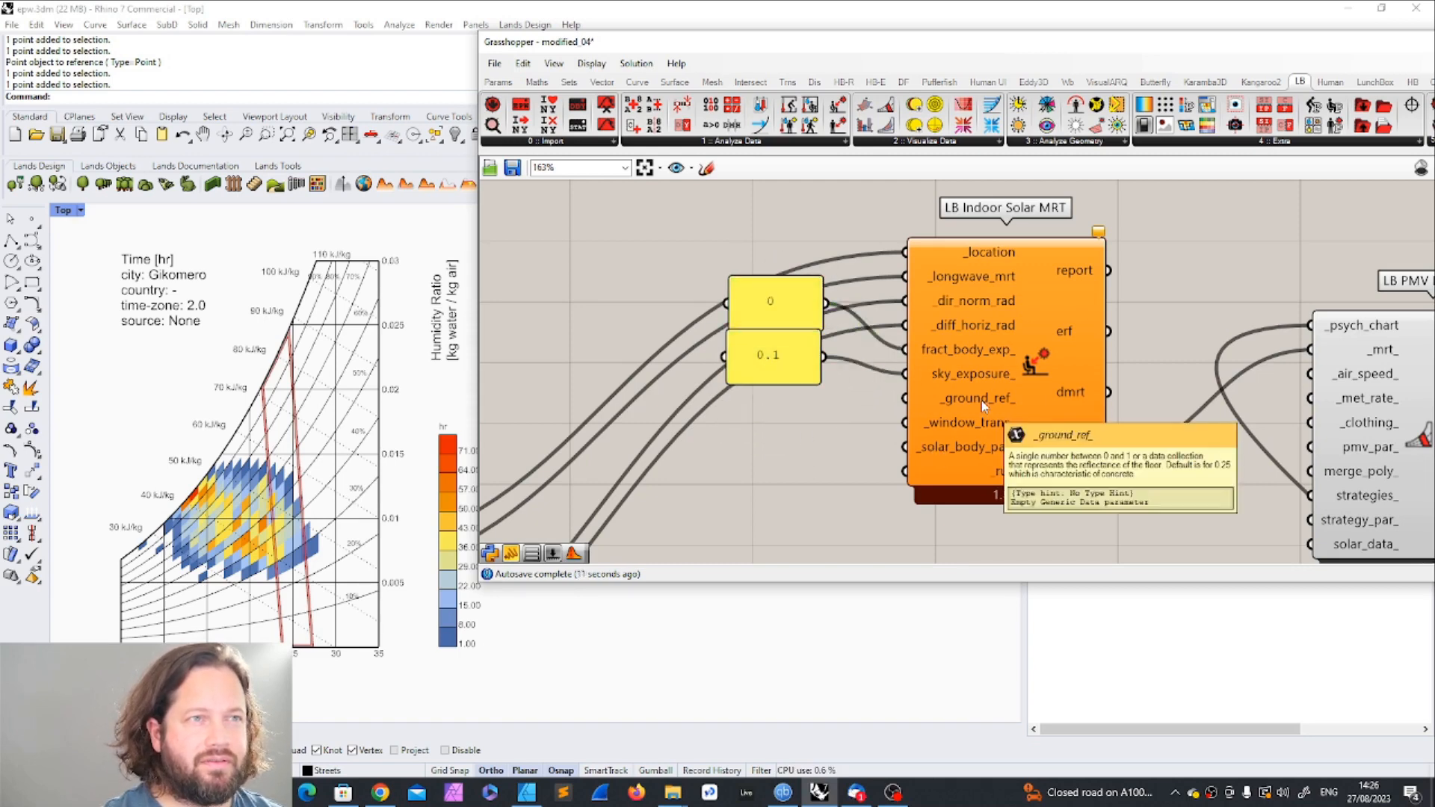
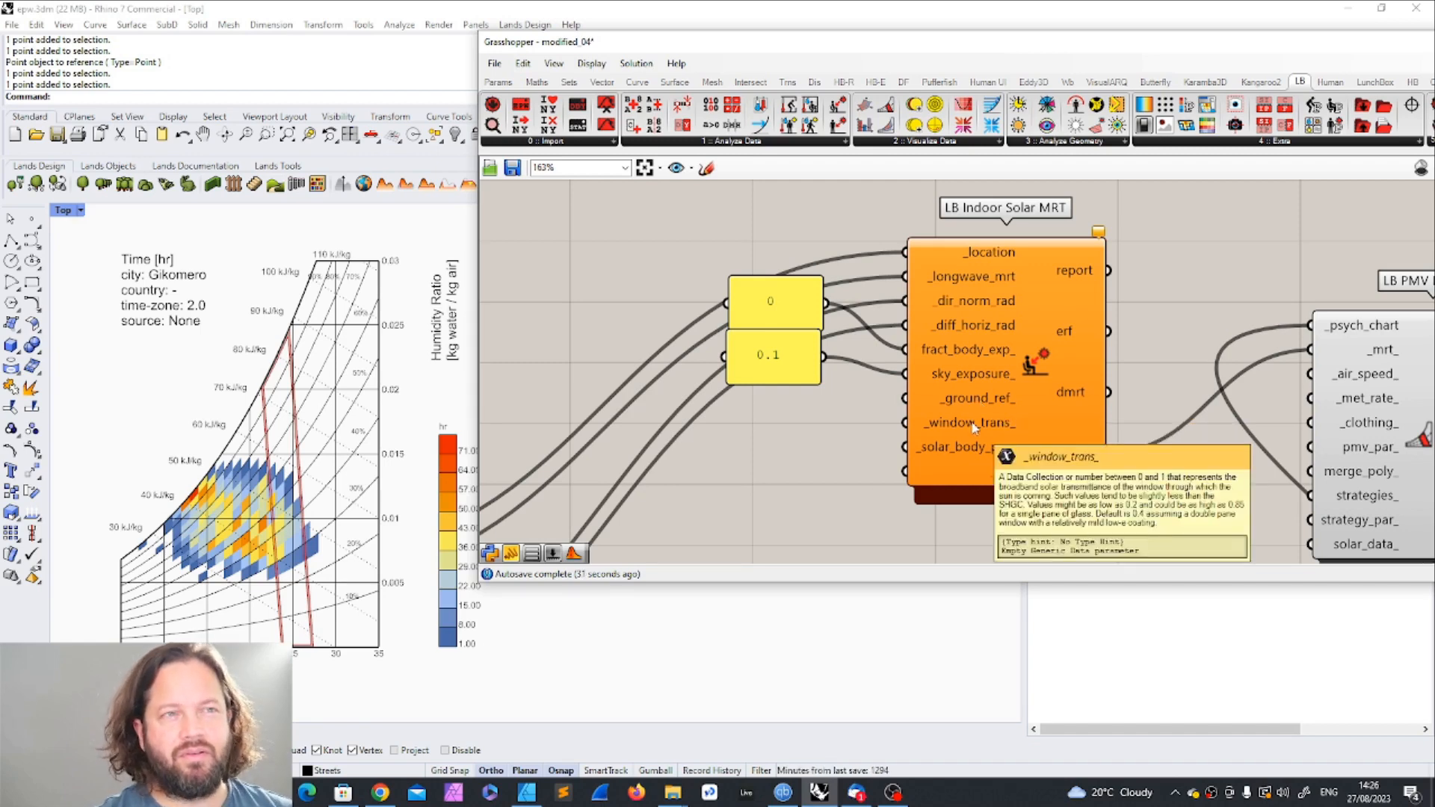
# Step: Try adding an LB Solar Body Parameters component beside Indoor Solar MRT and examine its inputs, removing the component again
pyautogui.moveTo(983, 458)
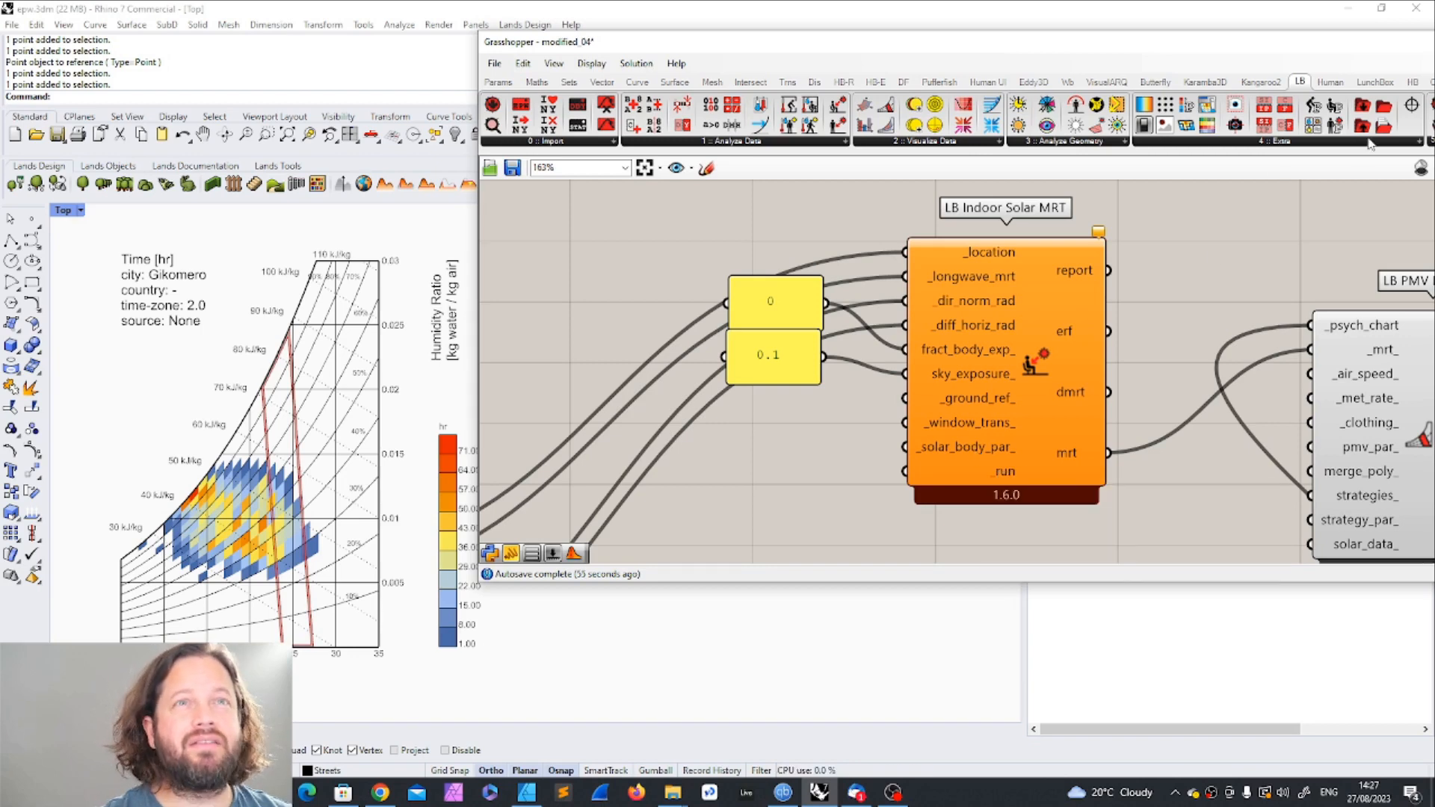
pyautogui.moveTo(1302, 50); pyautogui.dragTo(1158, 50)
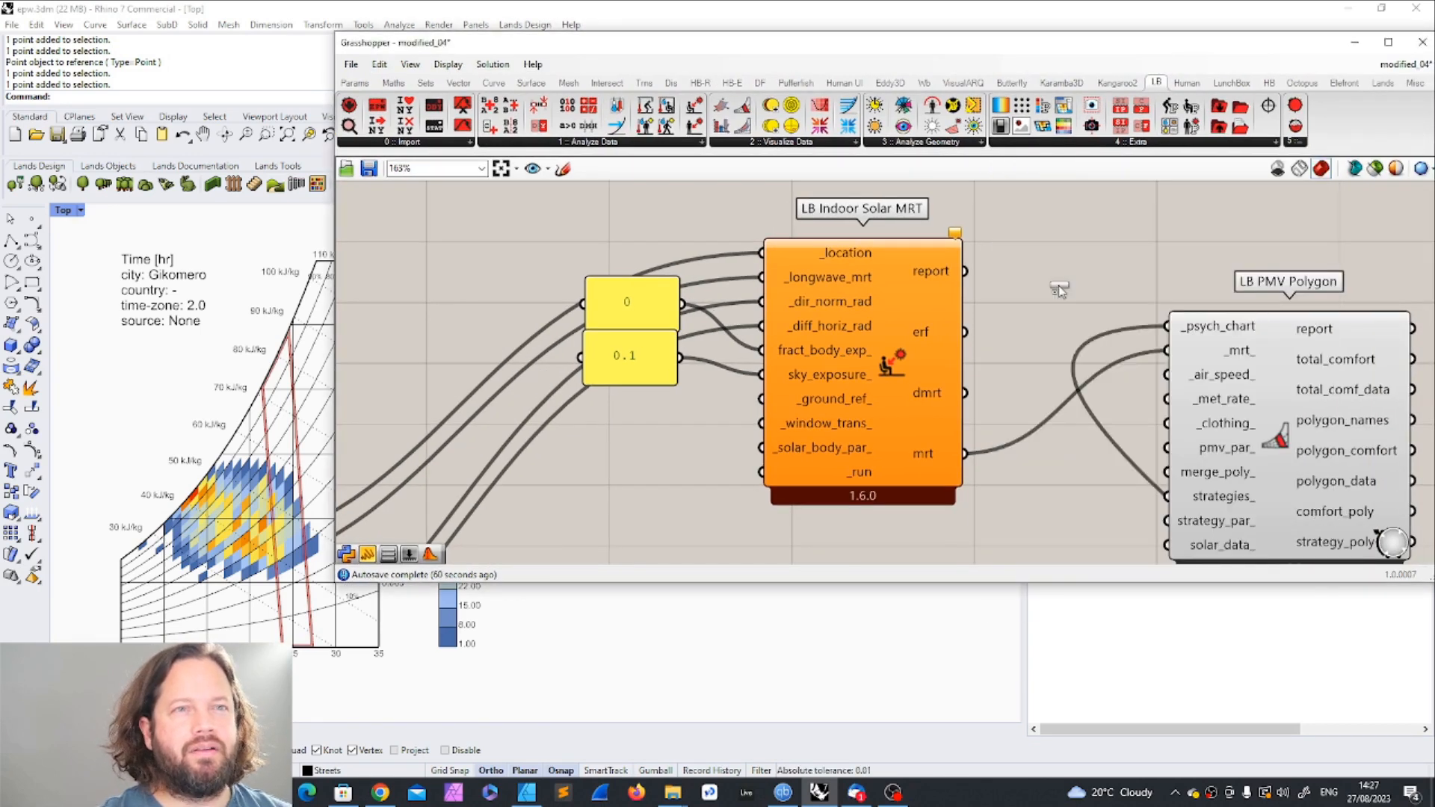
pyautogui.click(1109, 143)
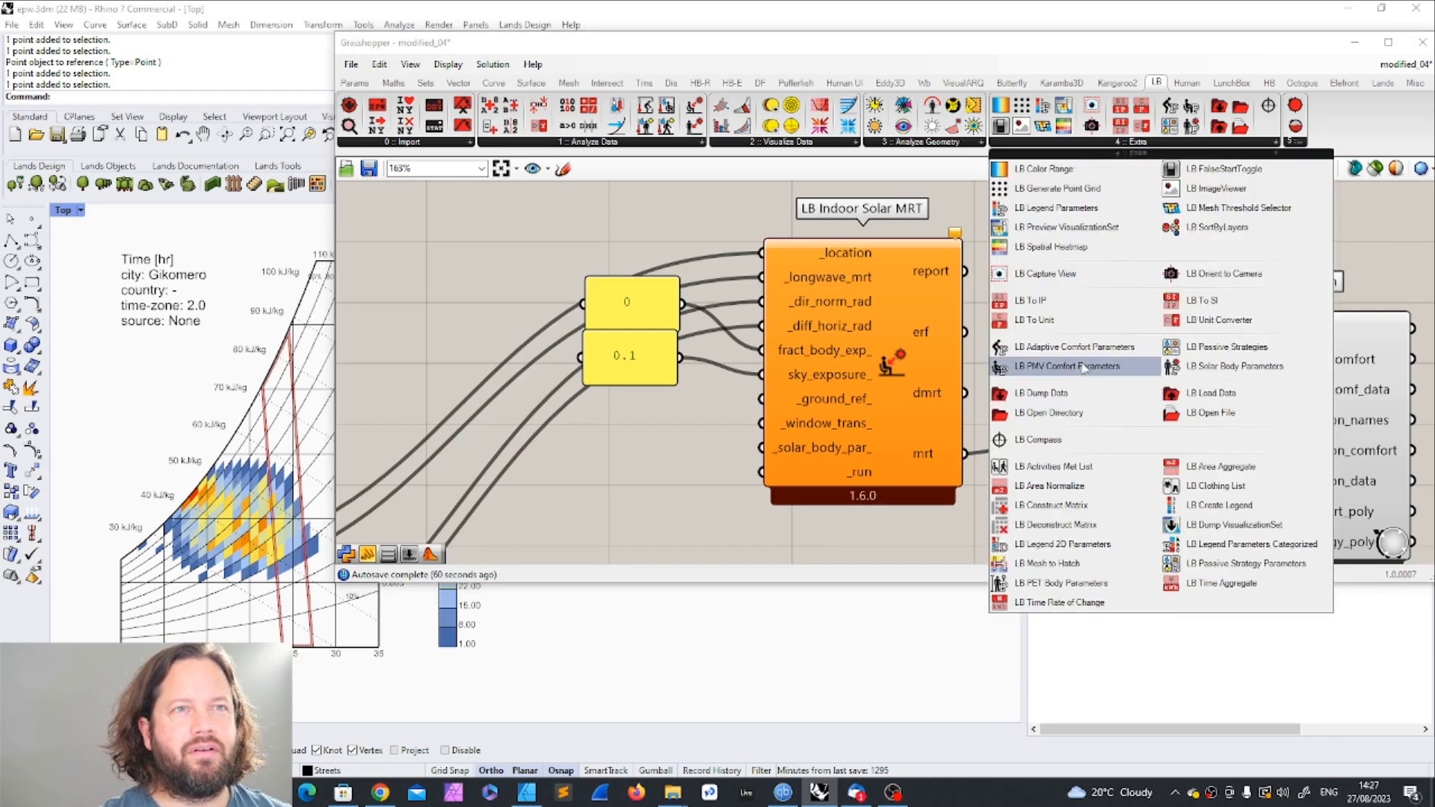
pyautogui.moveTo(1280, 366); pyautogui.dragTo(598, 512)
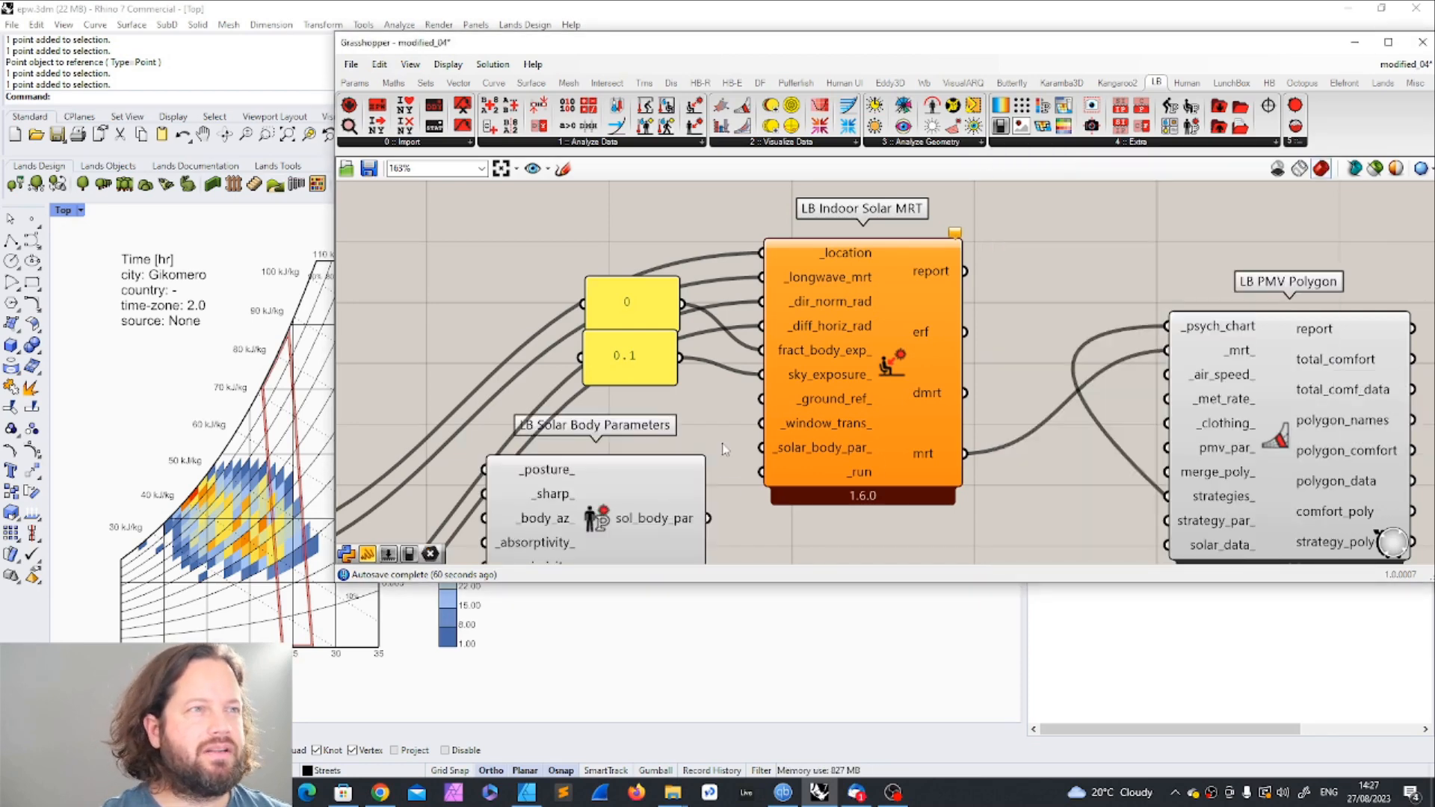
pyautogui.scroll(-1, 663, 495)
pyautogui.moveTo(663, 496); pyautogui.dragTo(837, 413, button='right')
pyautogui.moveTo(787, 405); pyautogui.dragTo(818, 397)
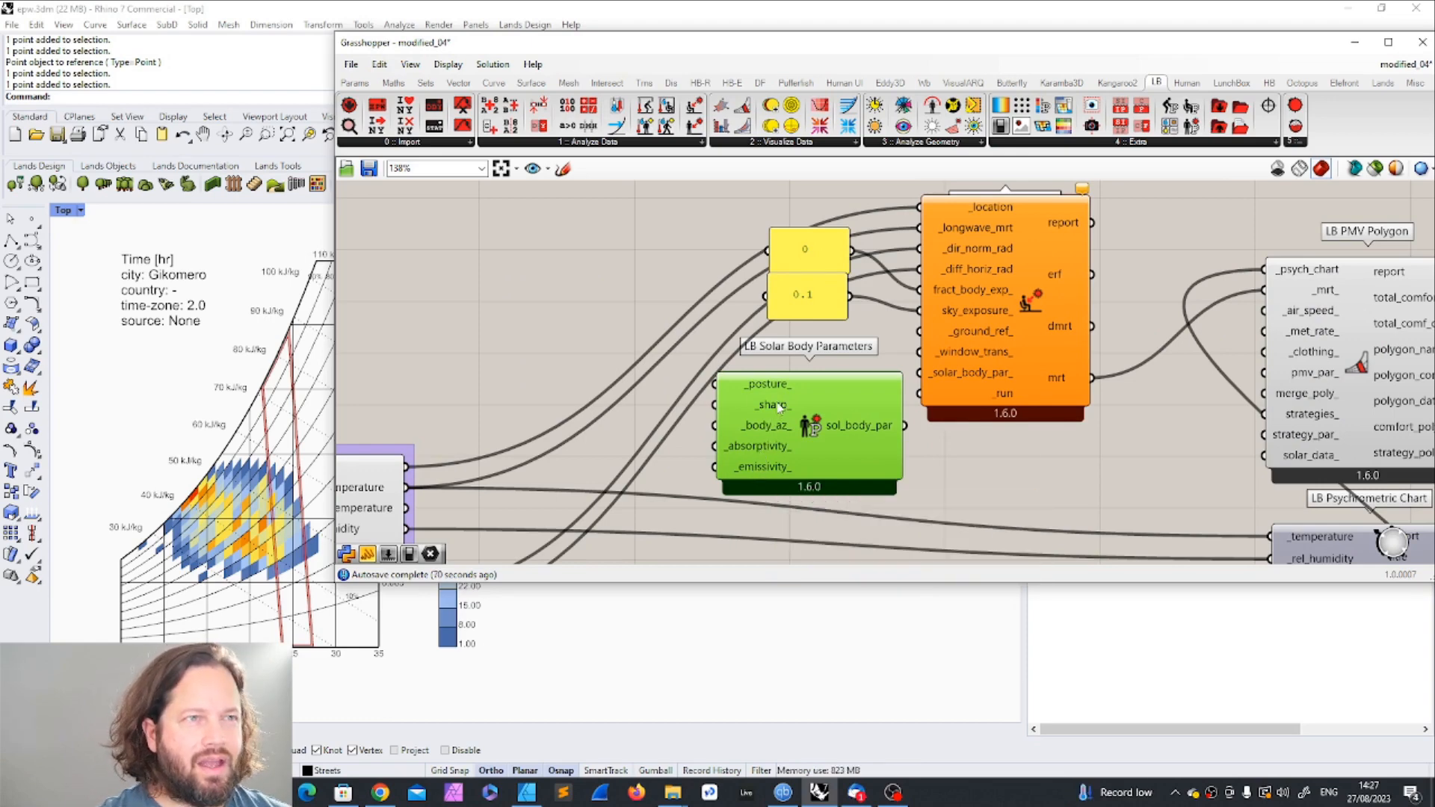
pyautogui.moveTo(778, 405)
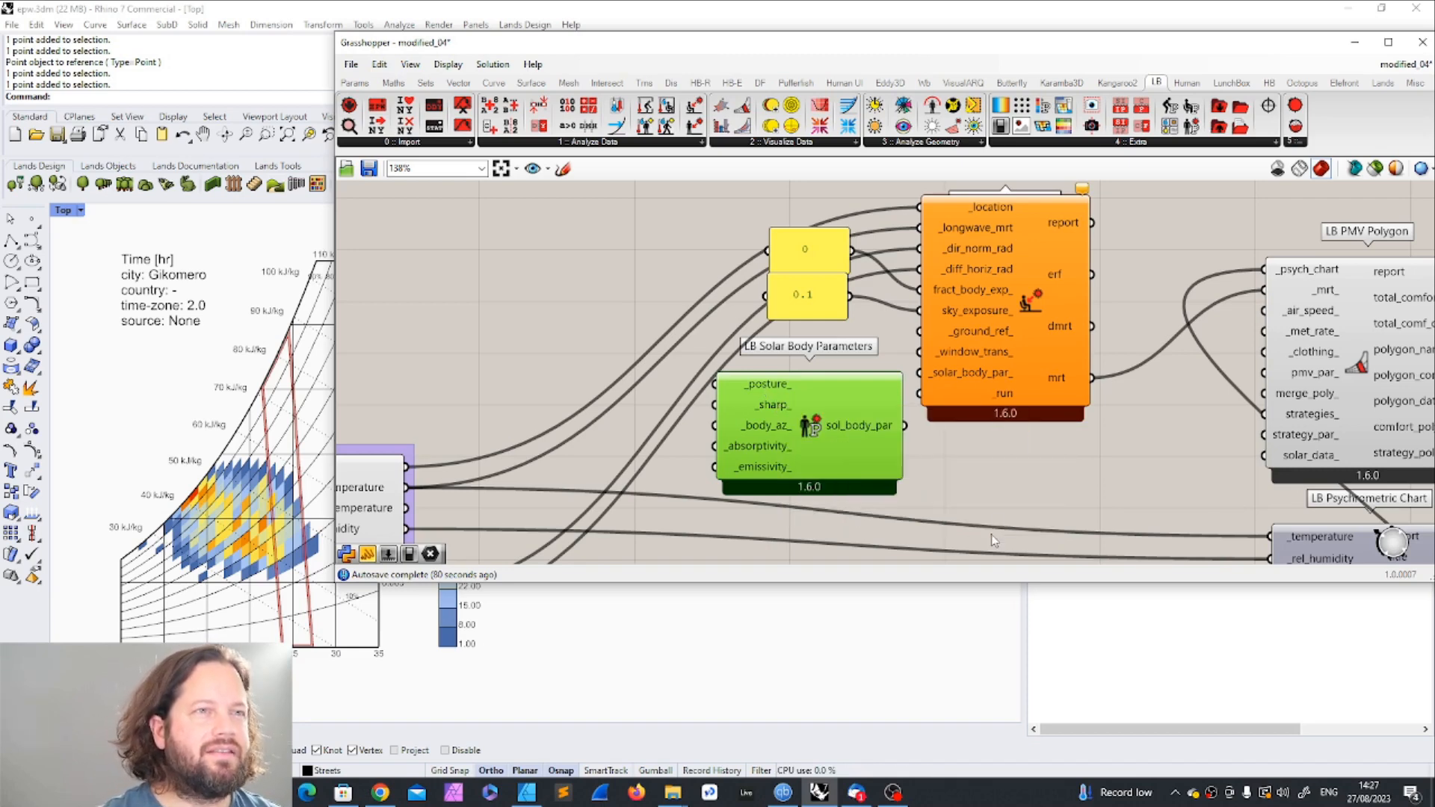
pyautogui.moveTo(854, 432)
pyautogui.press('Delete')
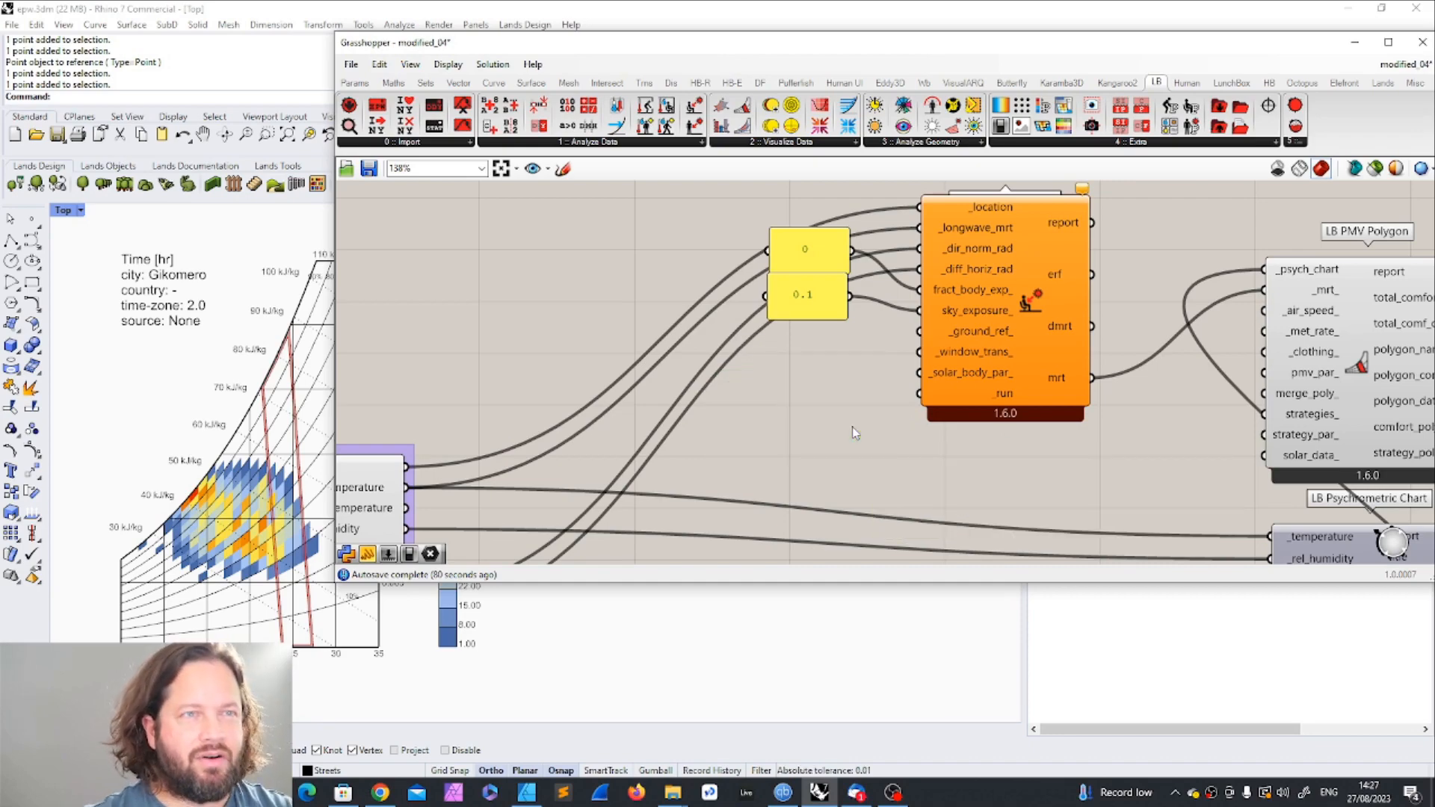
pyautogui.click(827, 295)
pyautogui.keyDown('shift'); pyautogui.click(828, 266); pyautogui.keyUp('shift')
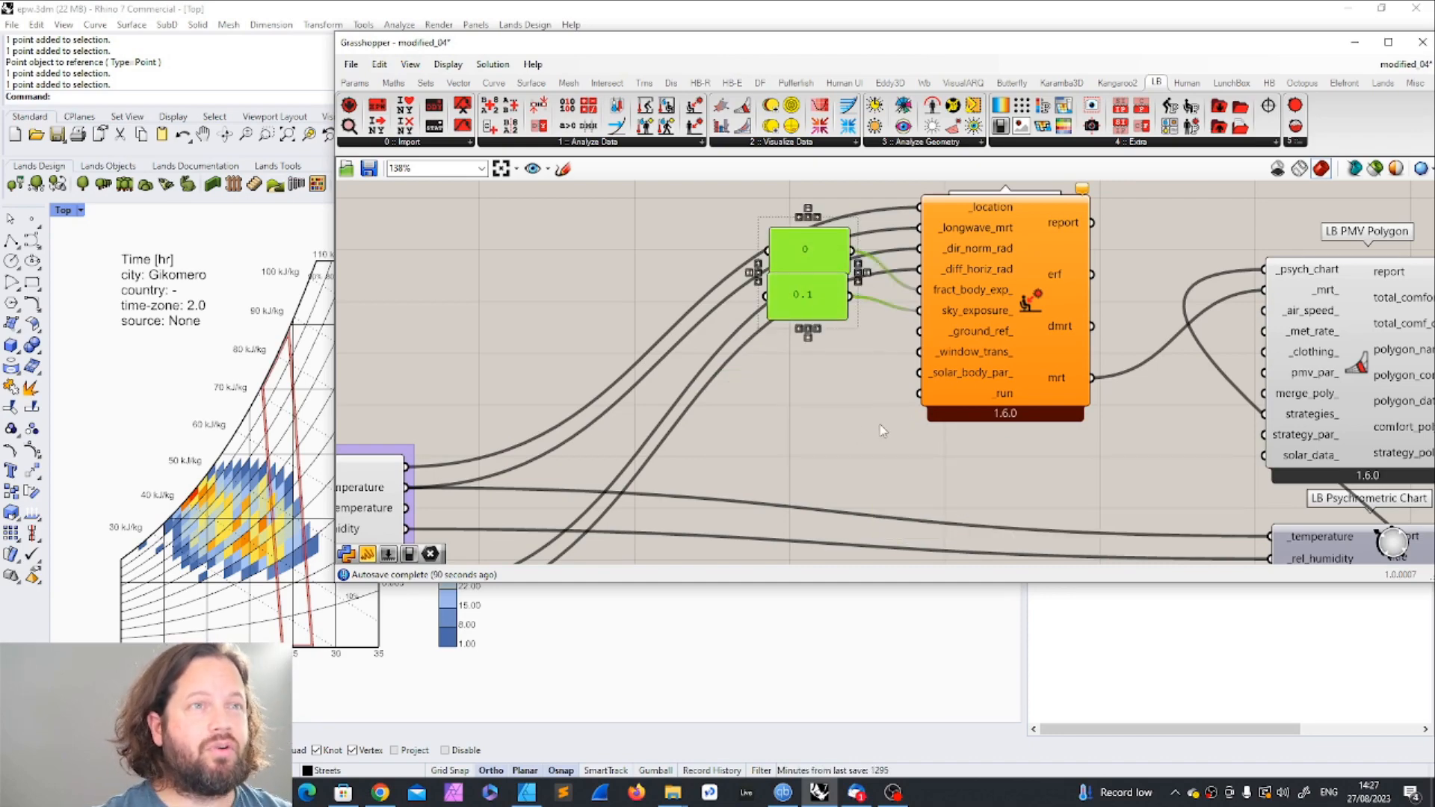
pyautogui.scroll(-2, 881, 424)
pyautogui.scroll(4, 958, 394)
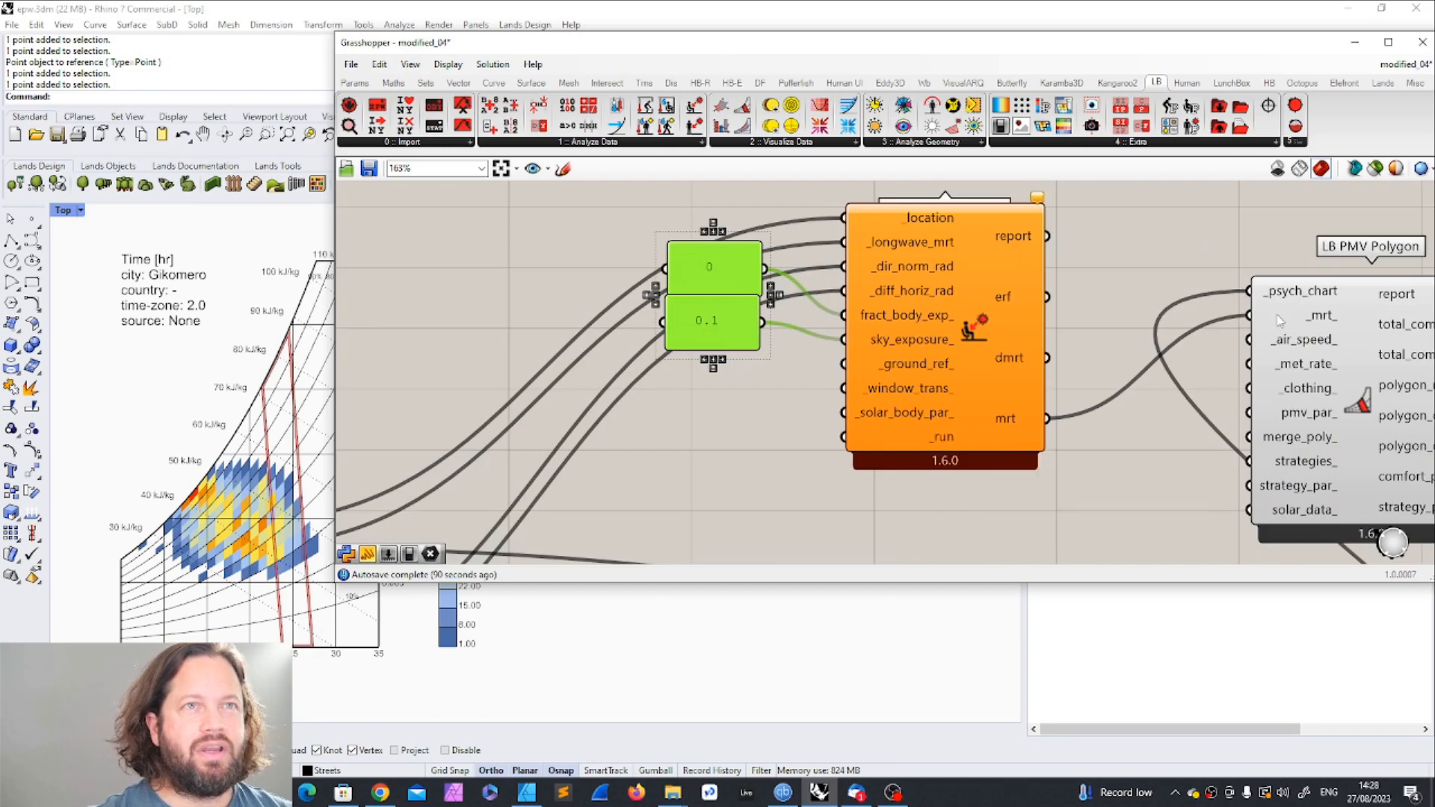
pyautogui.click(770, 482)
# Step: Copy the psychrometric chart's boolean toggle, connect the copy to the _run input of Indoor Solar MRT, and set it to True
pyautogui.scroll(-6, 860, 448)
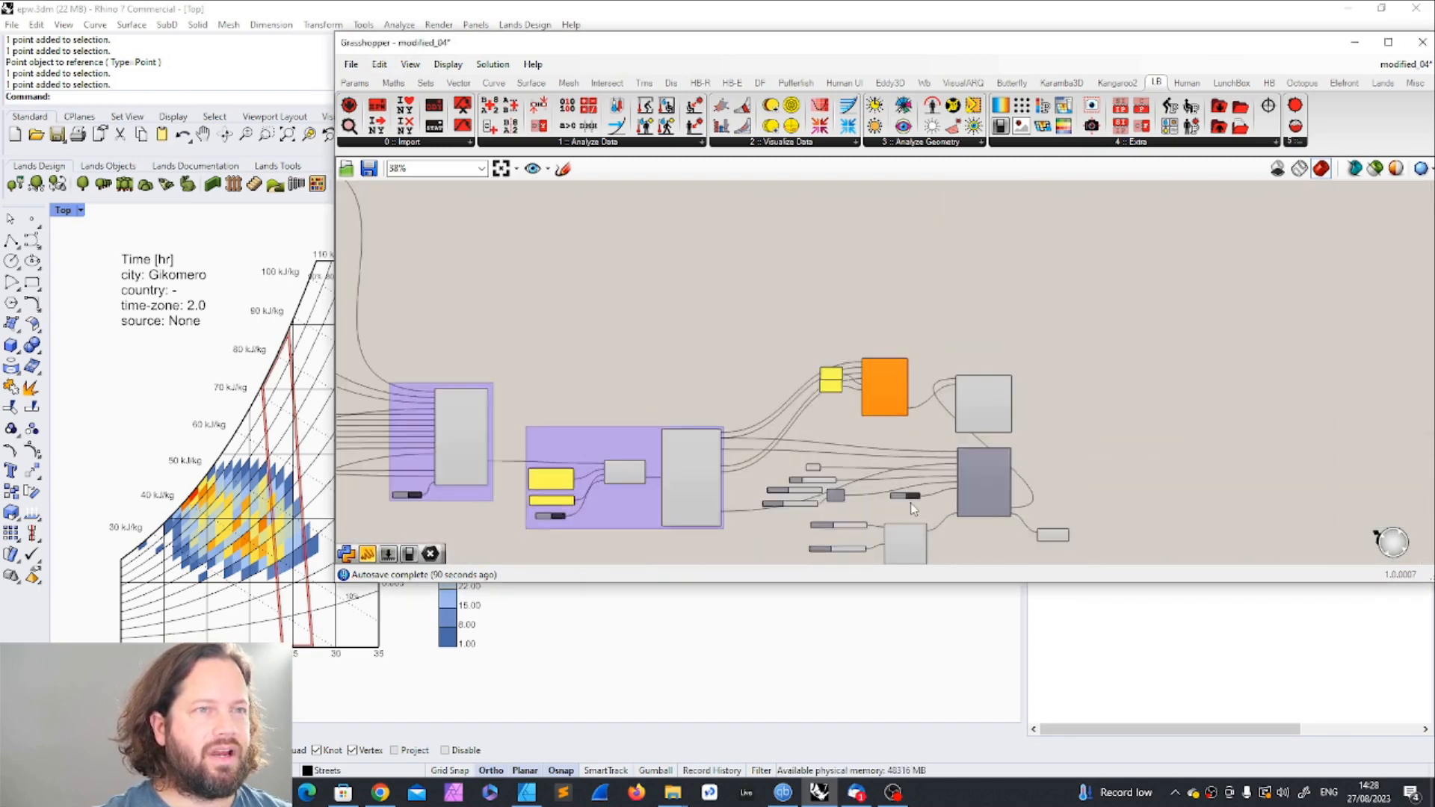
pyautogui.scroll(5, 911, 509)
pyautogui.click(904, 480)
pyautogui.scroll(-3, 942, 448)
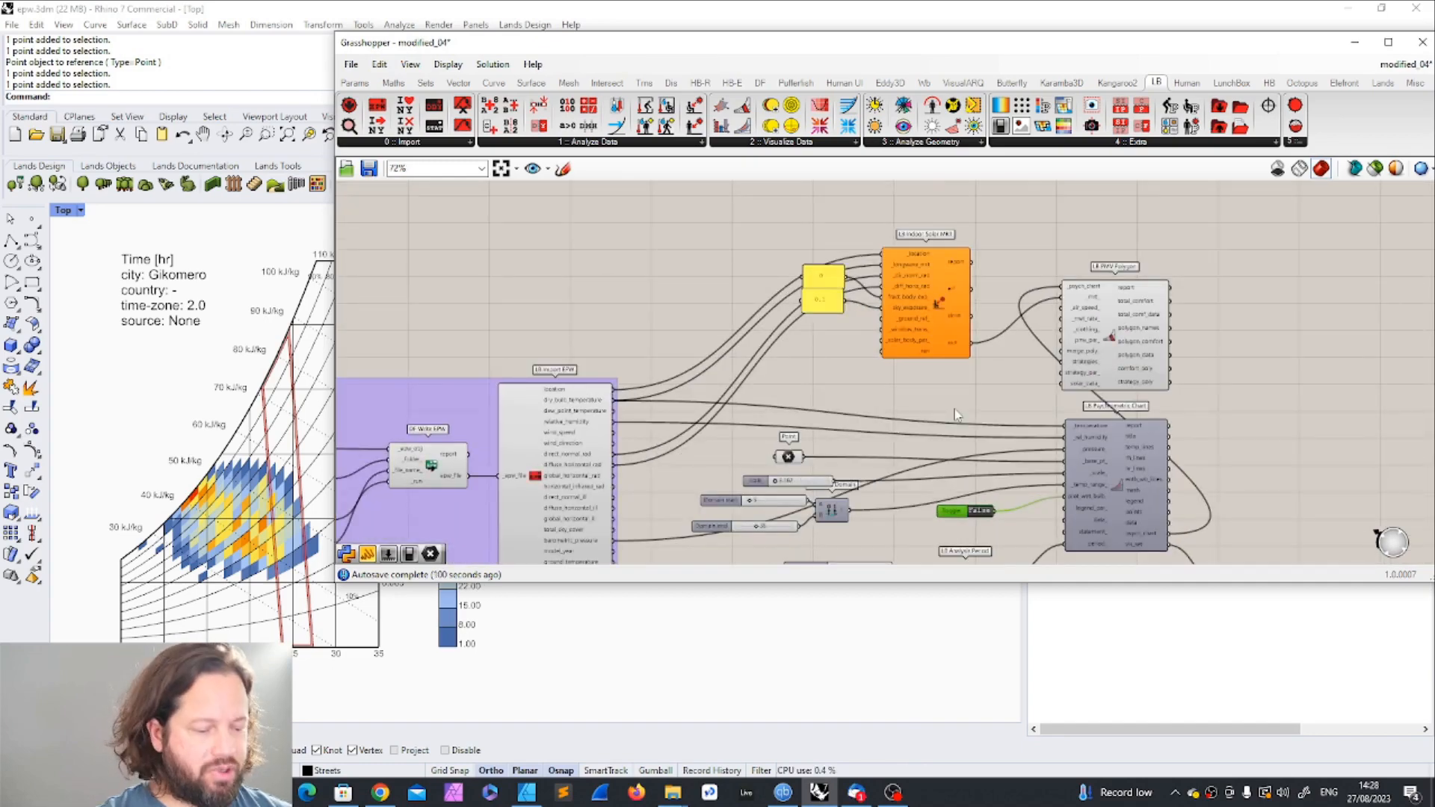
pyautogui.moveTo(951, 511); pyautogui.dragTo(790, 351)
pyautogui.scroll(5, 830, 336)
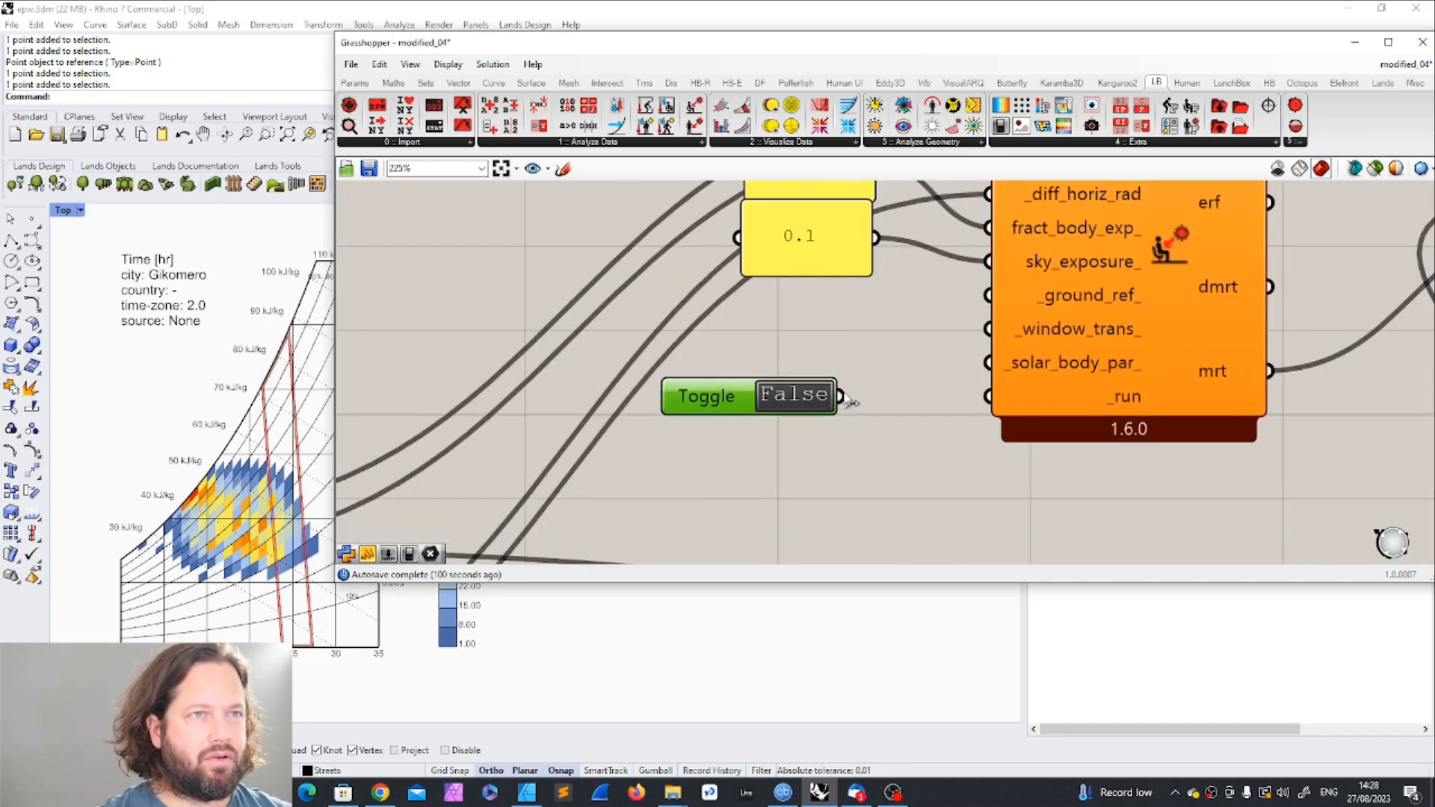
pyautogui.scroll(-6, 842, 400)
pyautogui.scroll(7, 987, 414)
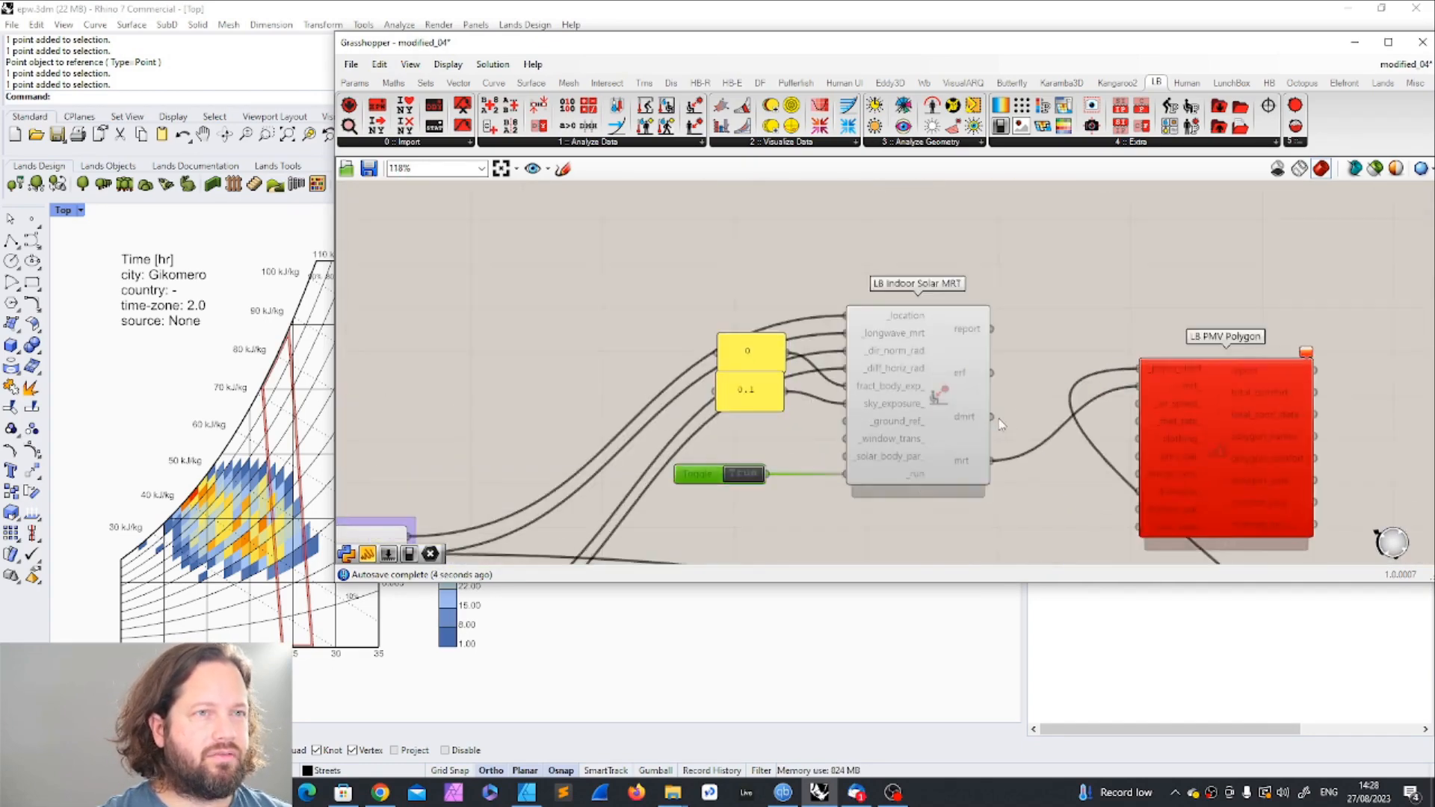
pyautogui.scroll(-4, 885, 335)
pyautogui.scroll(3, 885, 335)
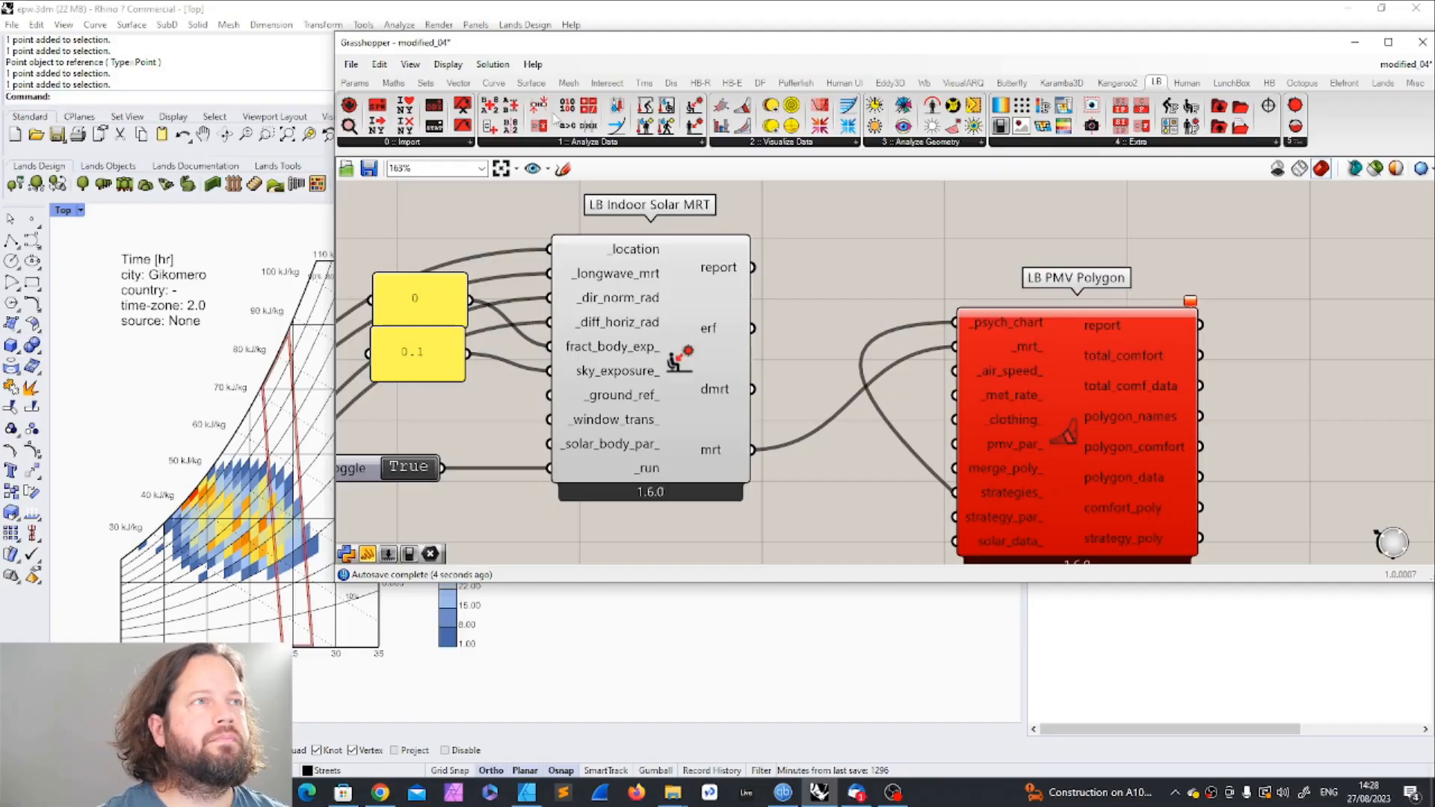
# Step: Try placing an LB Deconstruct Data component between Indoor Solar MRT and PMV Polygon
pyautogui.click(514, 125)
pyautogui.click(839, 310)
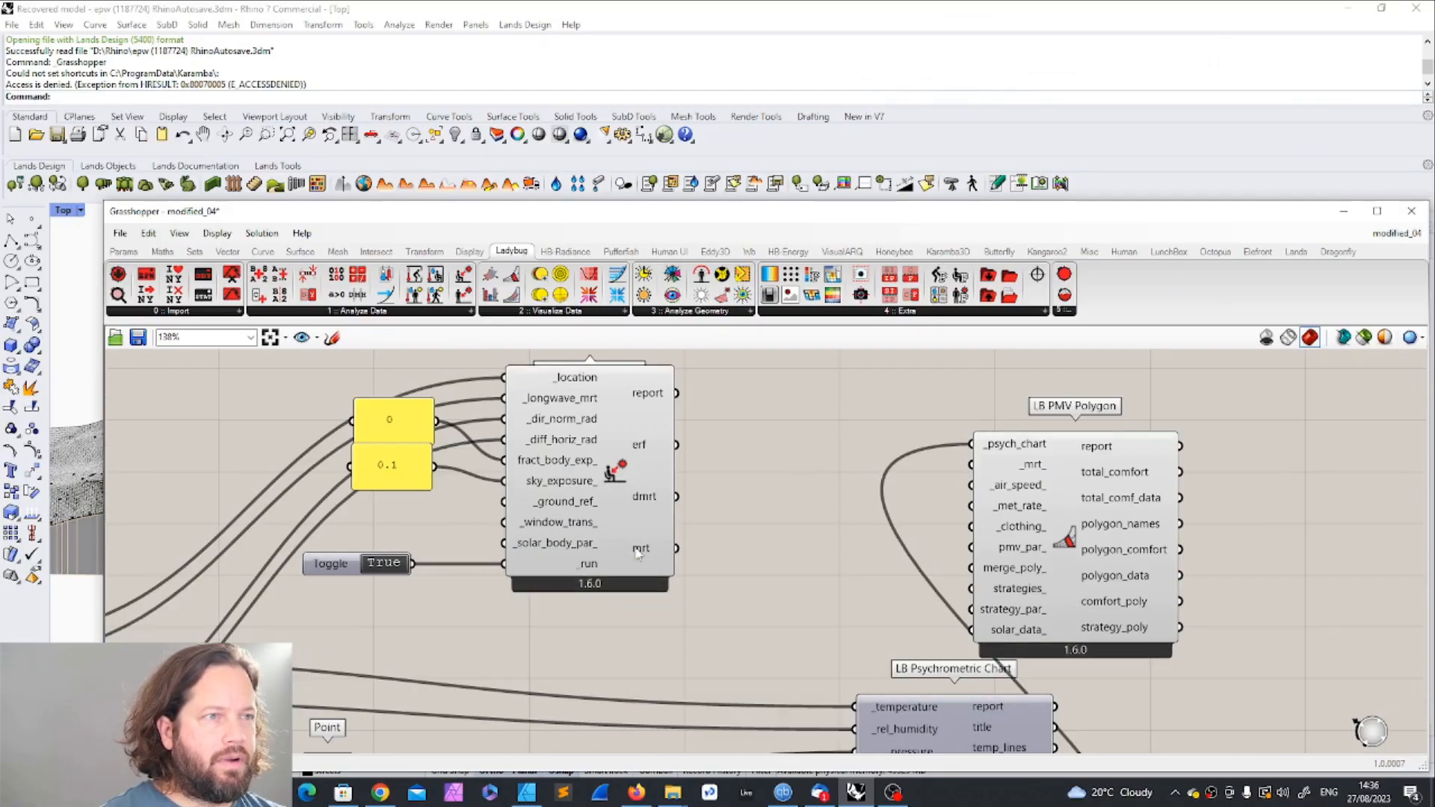
# Step: Reposition the Indoor Solar MRT component slightly and move the PMV Polygon component upward on the canvas
pyautogui.moveTo(638, 551); pyautogui.dragTo(659, 543)
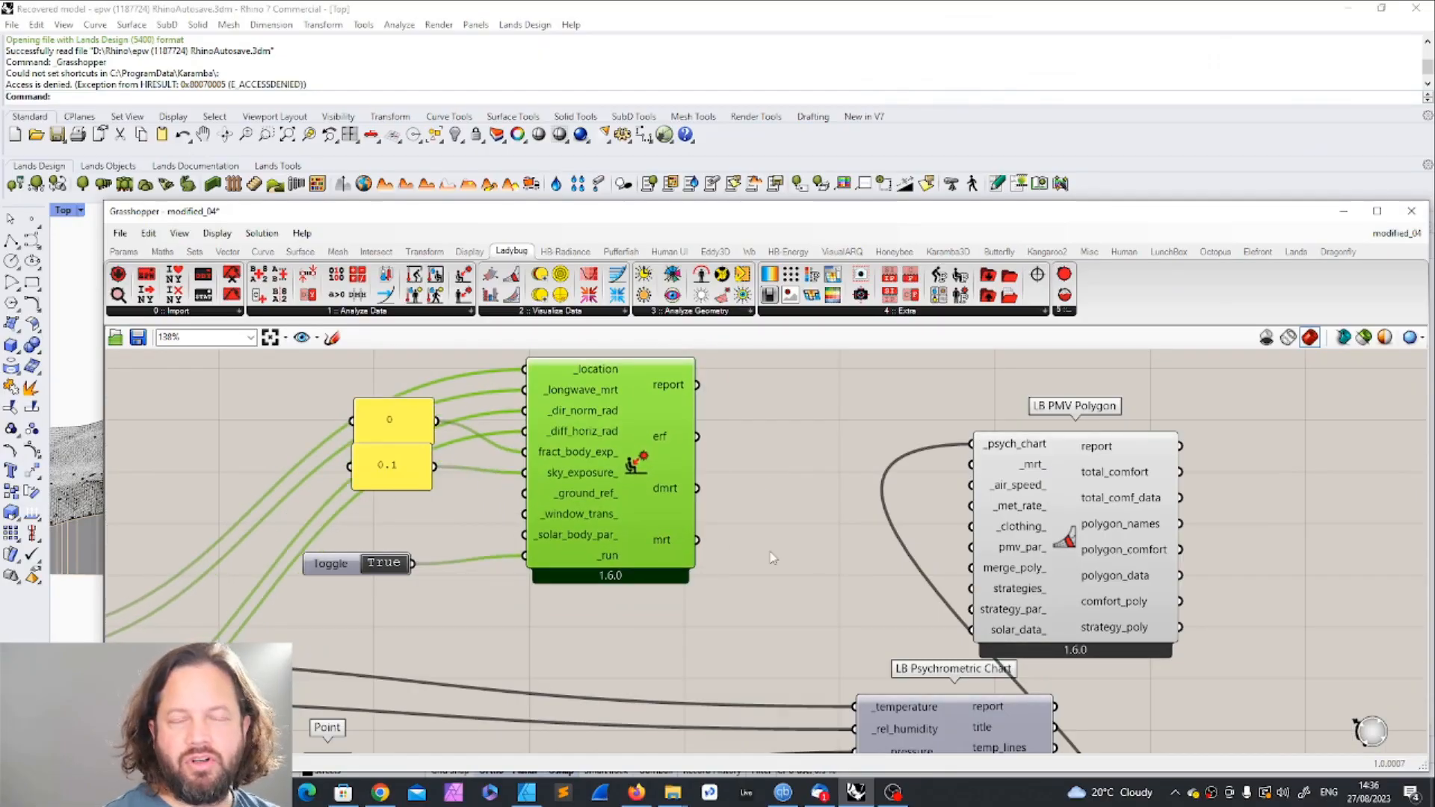
pyautogui.moveTo(1041, 508); pyautogui.dragTo(1051, 447)
pyautogui.click(1158, 452)
pyautogui.click(834, 549)
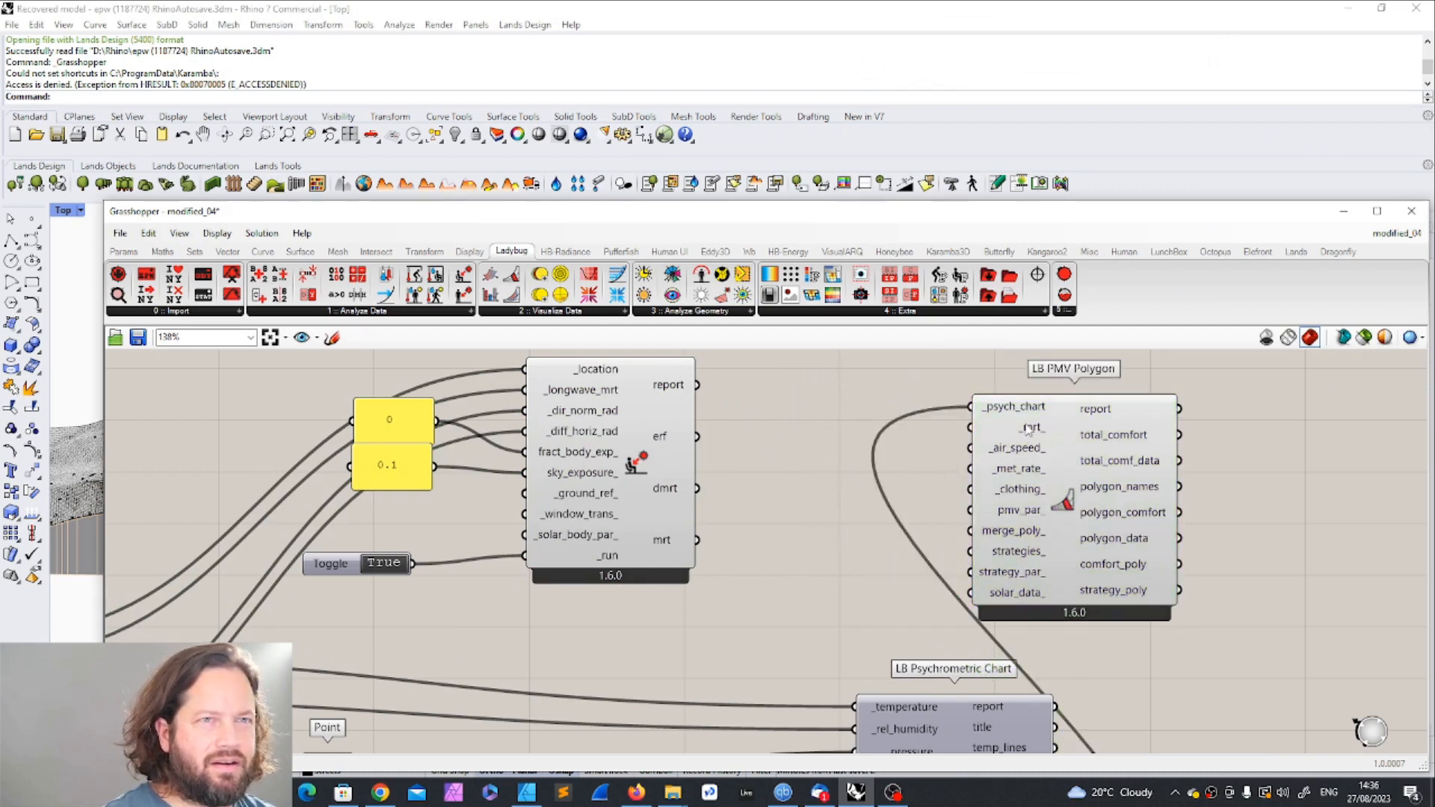
# Step: Try connecting the mrt output of Indoor Solar MRT directly to the _mrt_ input of PMV Polygon, and remove the wire
pyautogui.moveTo(1030, 428)
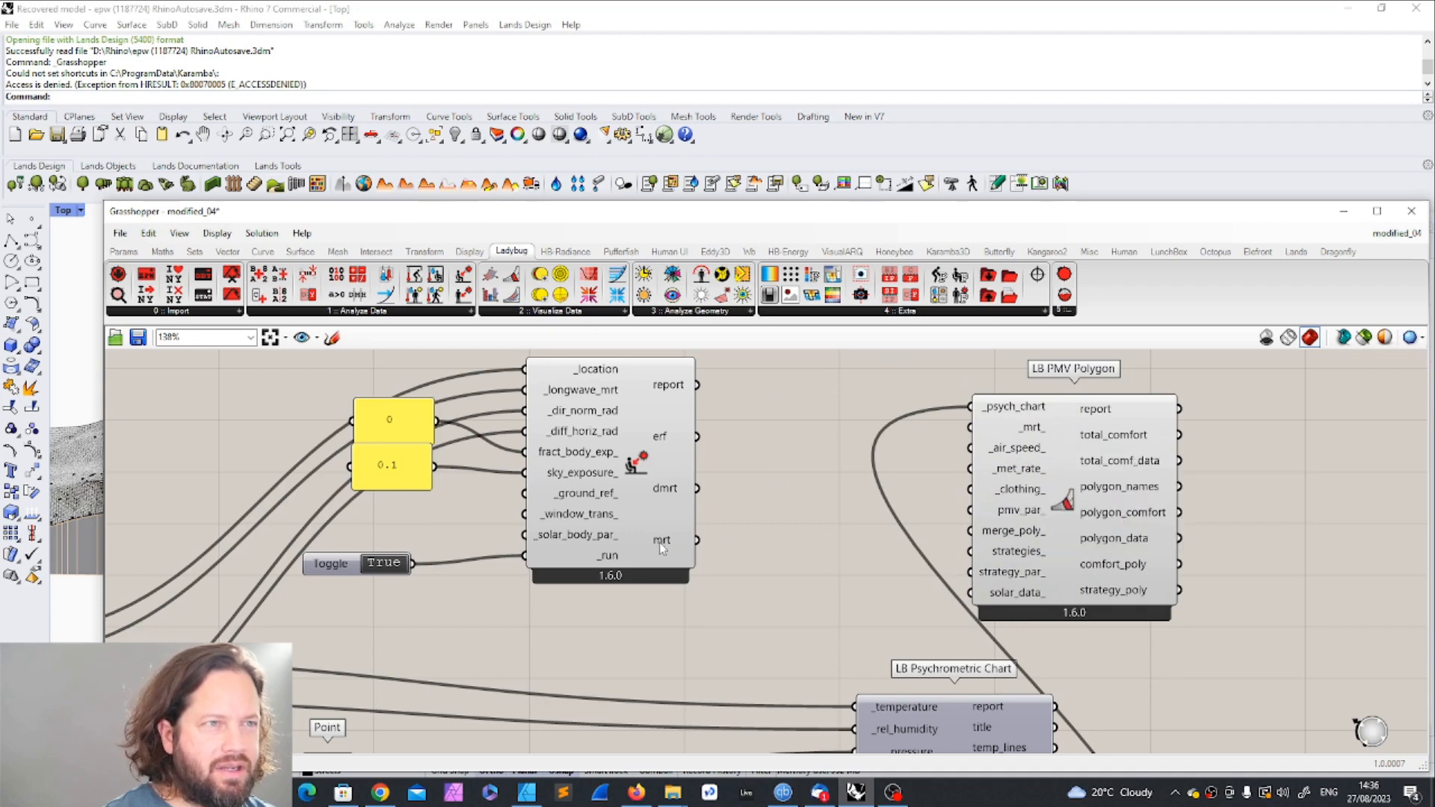
pyautogui.moveTo(697, 540); pyautogui.dragTo(972, 428)
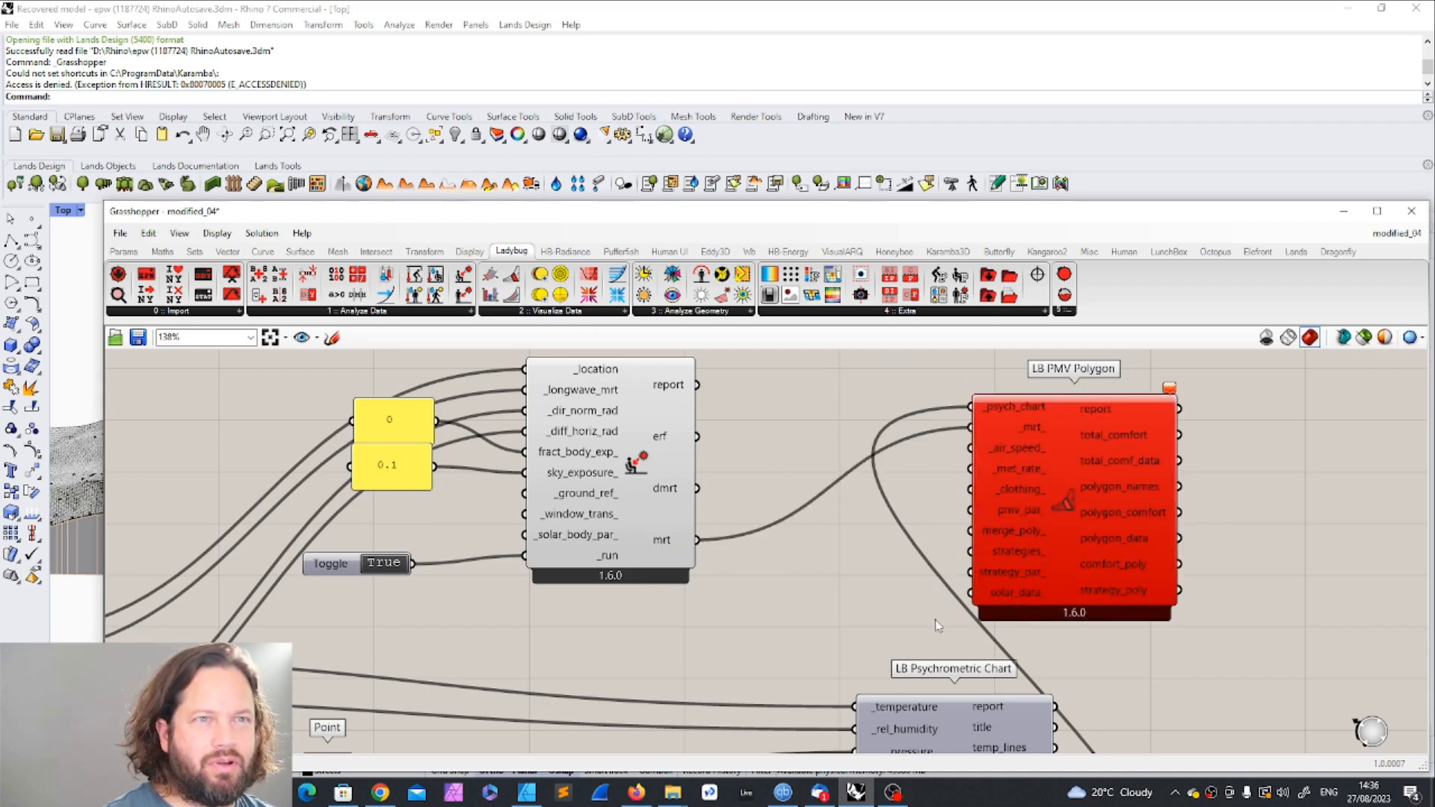
pyautogui.rightClick(1025, 423)
pyautogui.click(1054, 495)
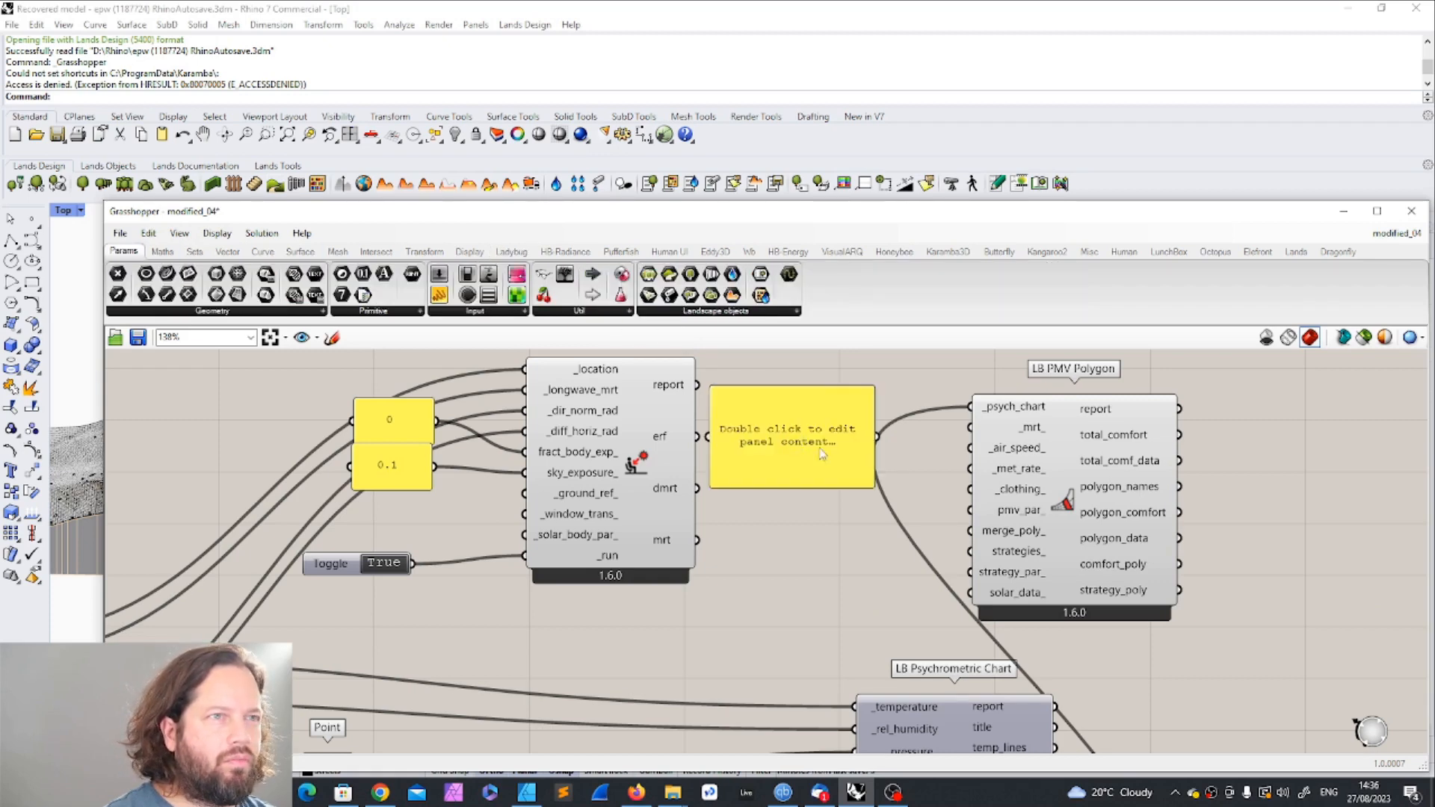
# Step: Try feeding the _mrt_ input of PMV Polygon from a new panel containing 21.5, and delete the panel
pyautogui.doubleClick(799, 435)
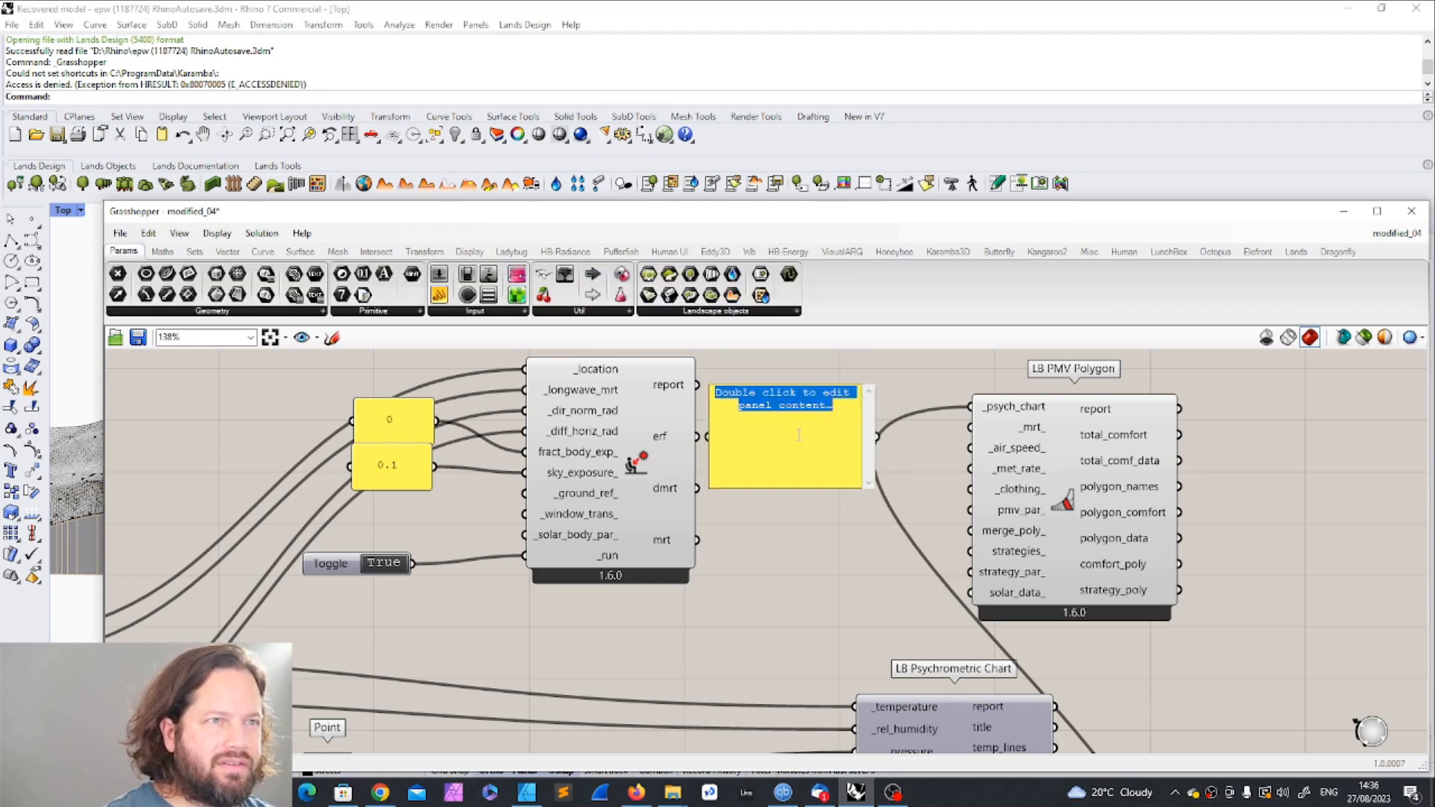
pyautogui.write('21.5')
pyautogui.click(884, 436)
pyautogui.moveTo(885, 435); pyautogui.dragTo(971, 428)
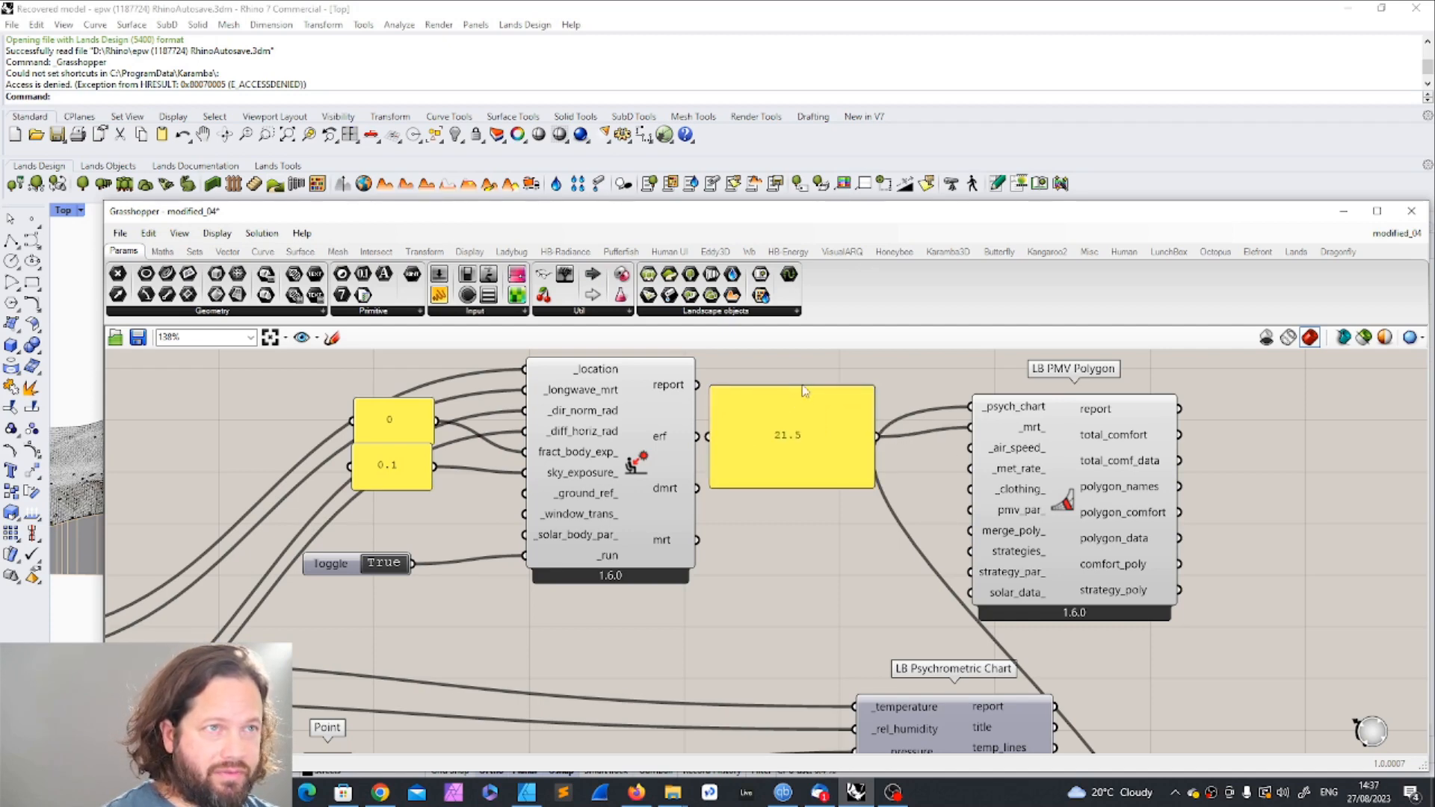
pyautogui.click(804, 390)
pyautogui.press('Delete')
# Step: Place an LB Deconstruct Data component between Indoor Solar MRT and PMV Polygon, and connect the mrt output to its _data input
pyautogui.moveTo(1038, 484); pyautogui.dragTo(1064, 451)
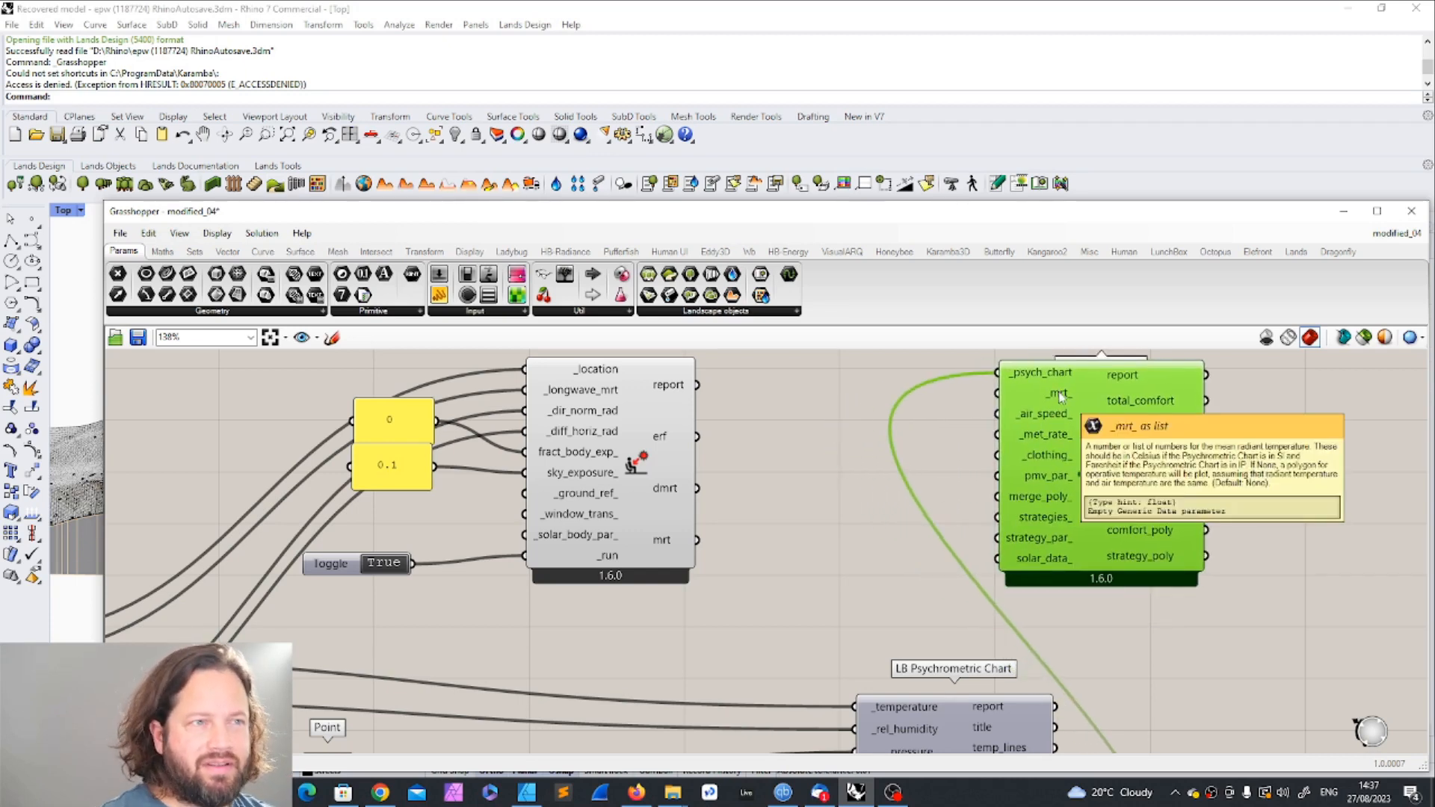
pyautogui.moveTo(662, 543)
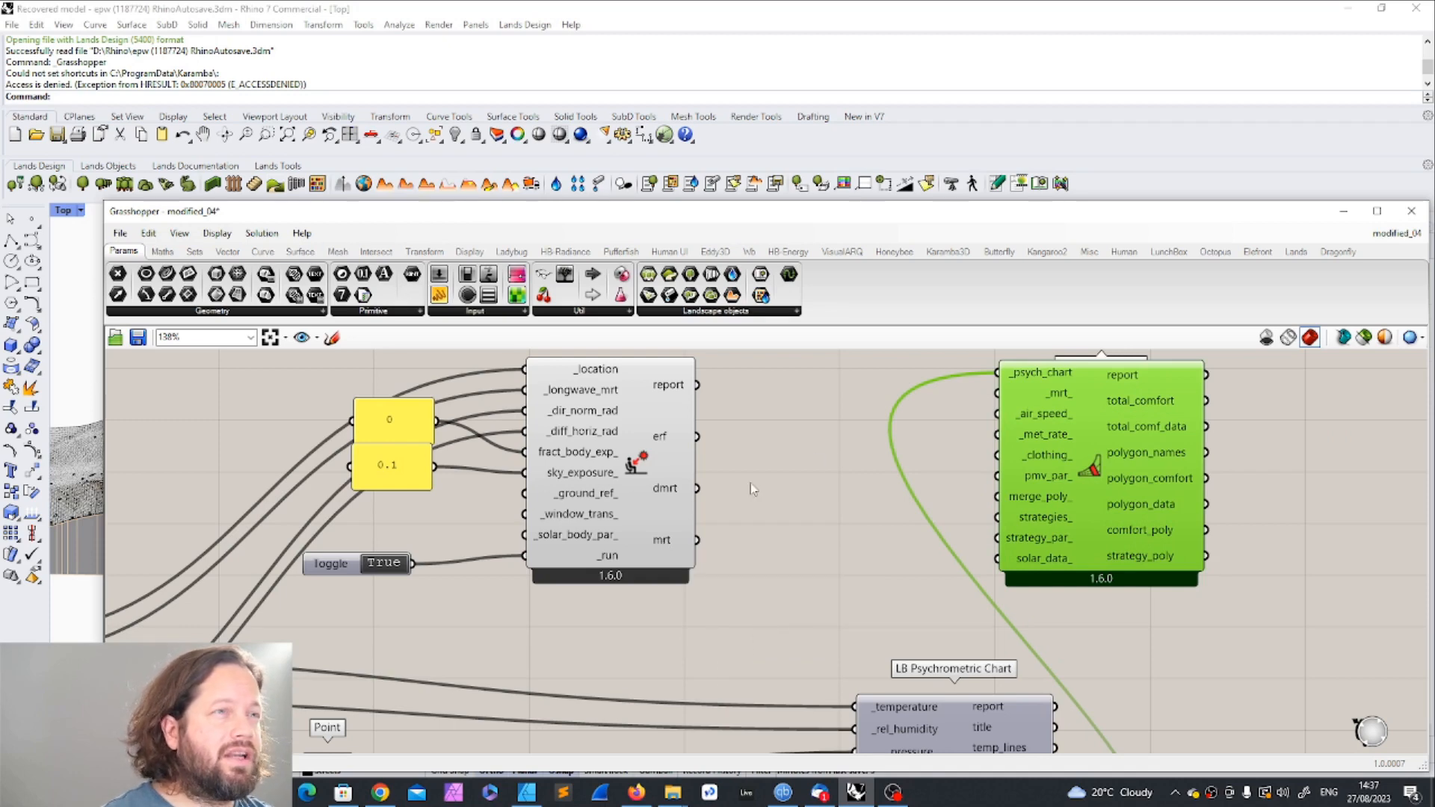
pyautogui.doubleClick(783, 494)
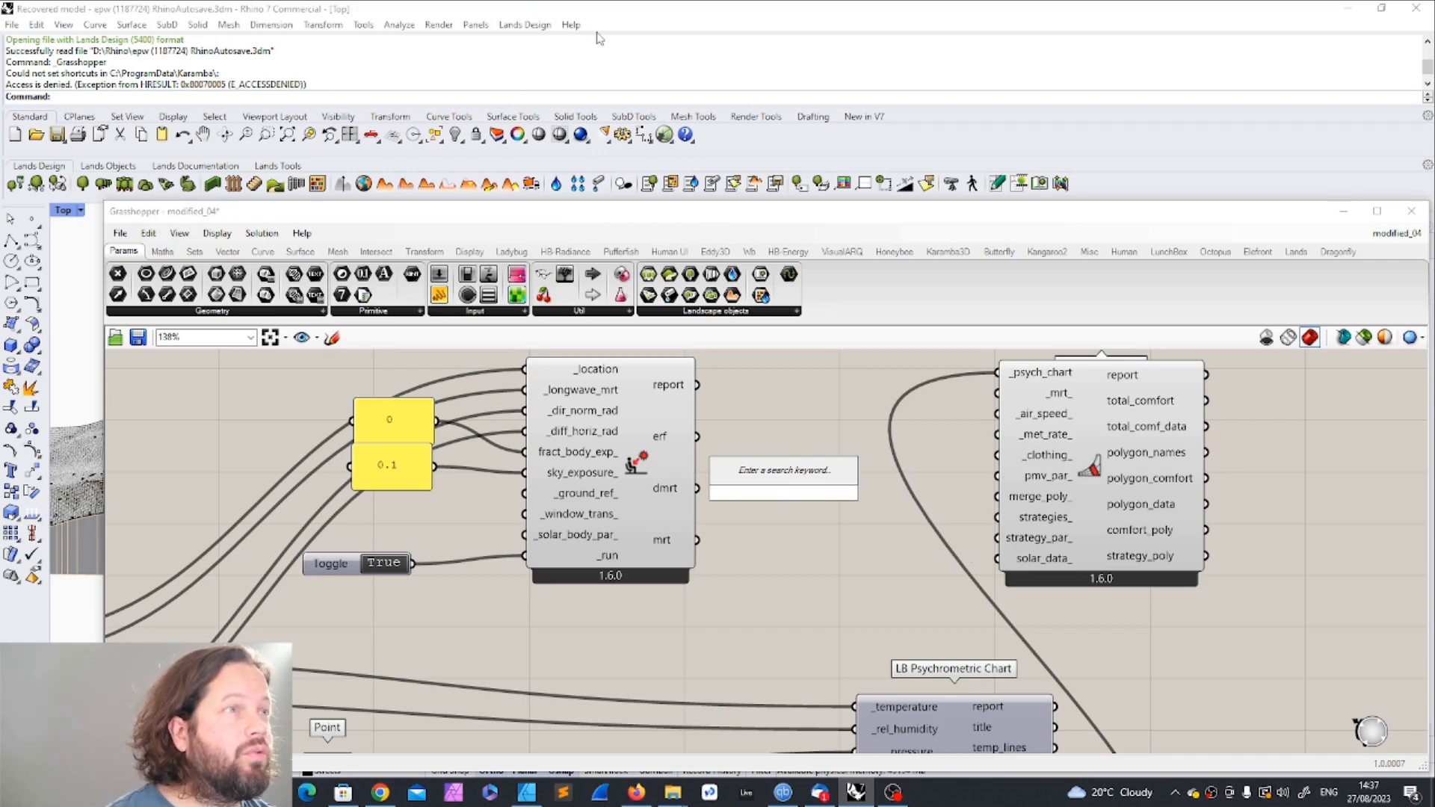
pyautogui.click(163, 251)
pyautogui.moveTo(1054, 212); pyautogui.dragTo(957, 184)
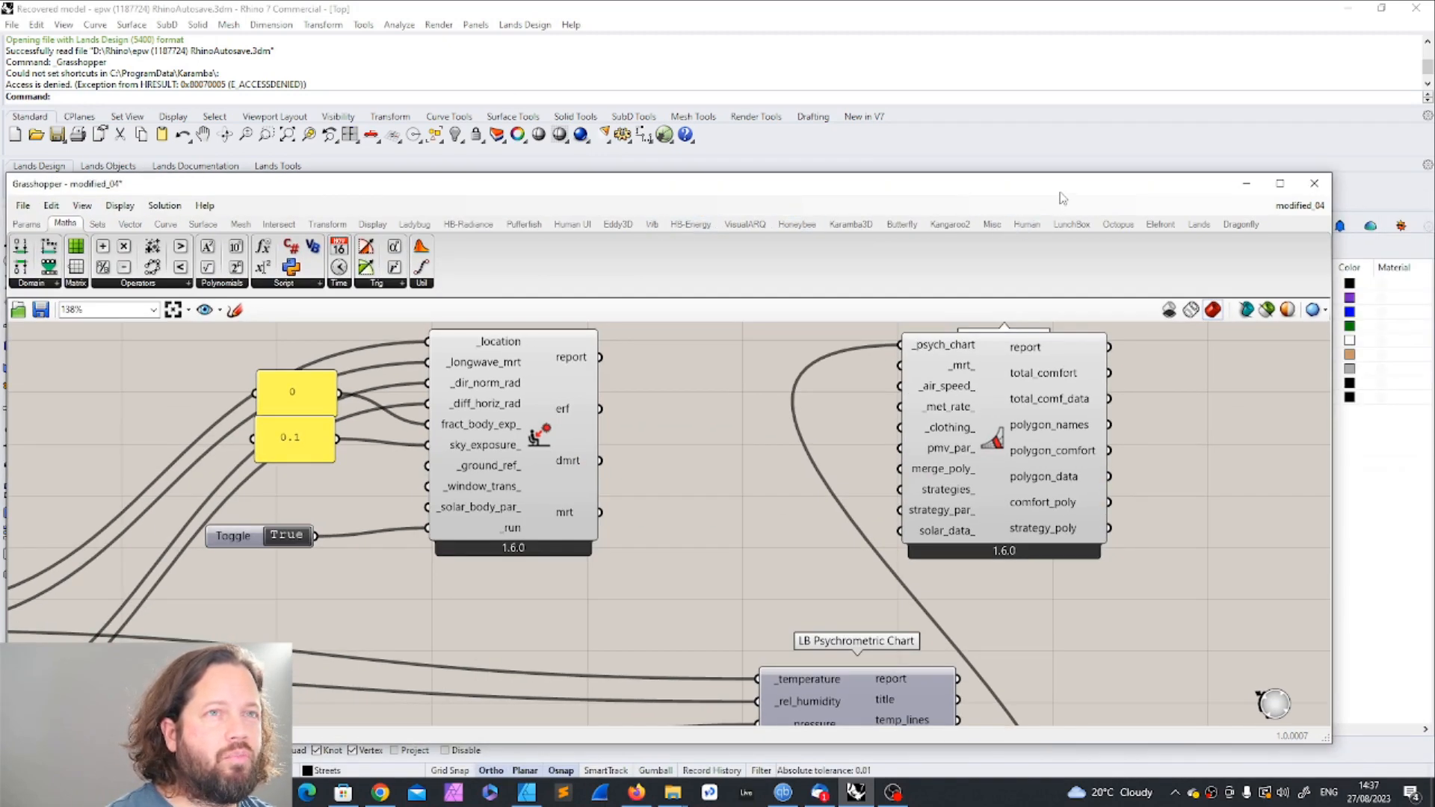
pyautogui.moveTo(1060, 189); pyautogui.dragTo(1114, 180)
pyautogui.click(468, 214)
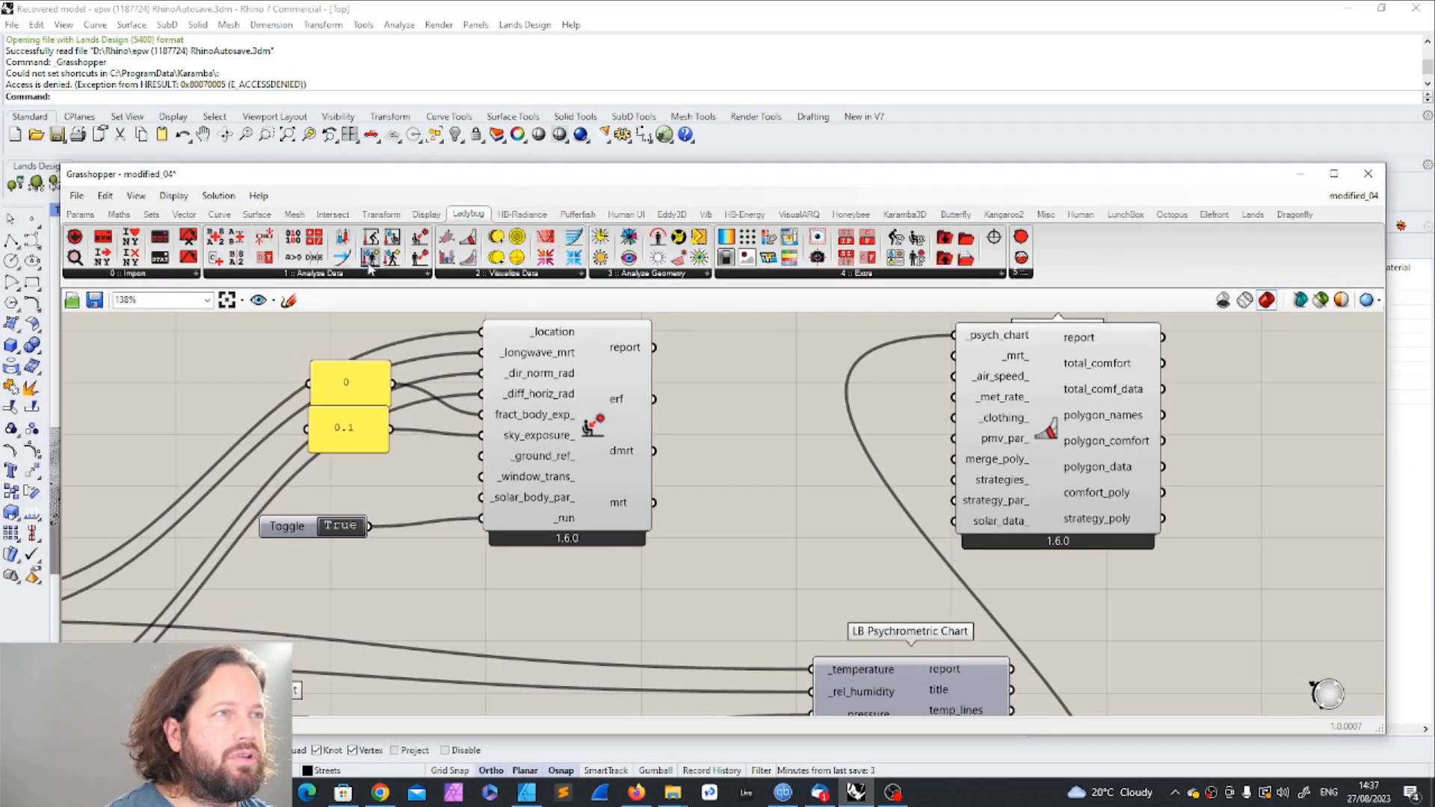
pyautogui.moveTo(236, 257); pyautogui.dragTo(757, 453)
pyautogui.moveTo(656, 504); pyautogui.dragTo(784, 472)
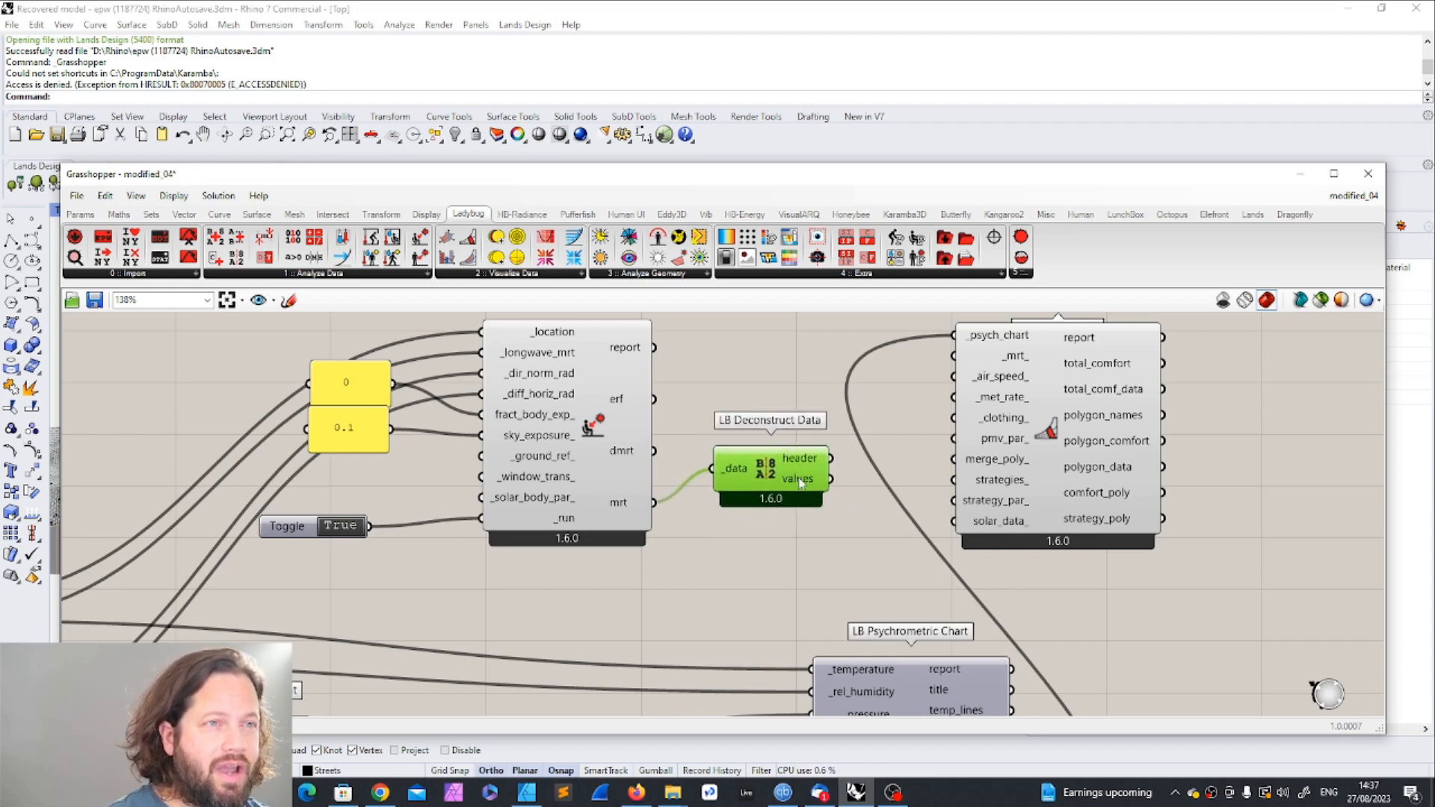
# Step: Inspect the values output of Deconstruct Data, and reposition that component and PMV Polygon to leave more space between them
pyautogui.moveTo(799, 482)
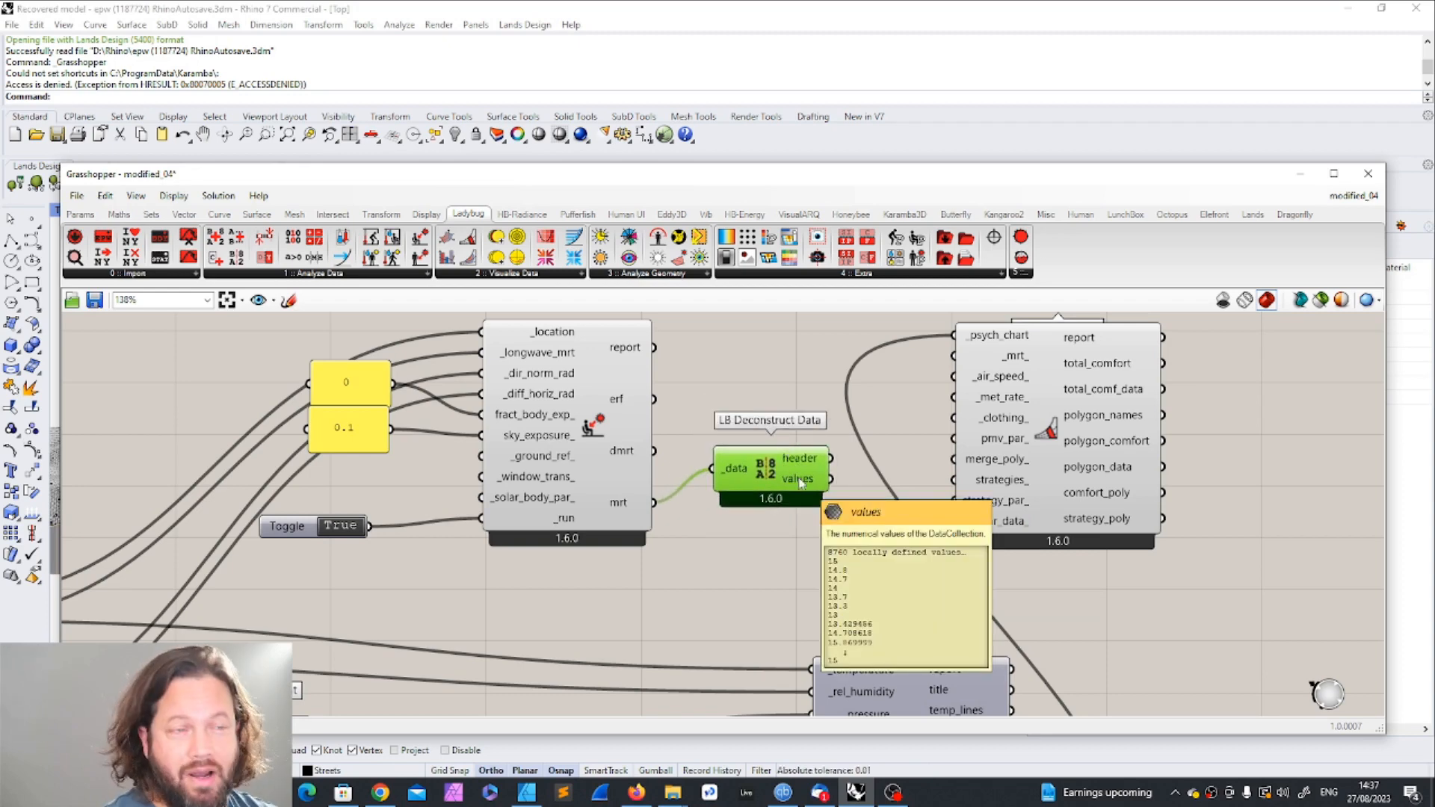
pyautogui.moveTo(831, 478); pyautogui.dragTo(876, 530)
pyautogui.moveTo(1061, 495); pyautogui.dragTo(1152, 491)
pyautogui.click(863, 558)
pyautogui.moveTo(791, 476); pyautogui.dragTo(809, 457)
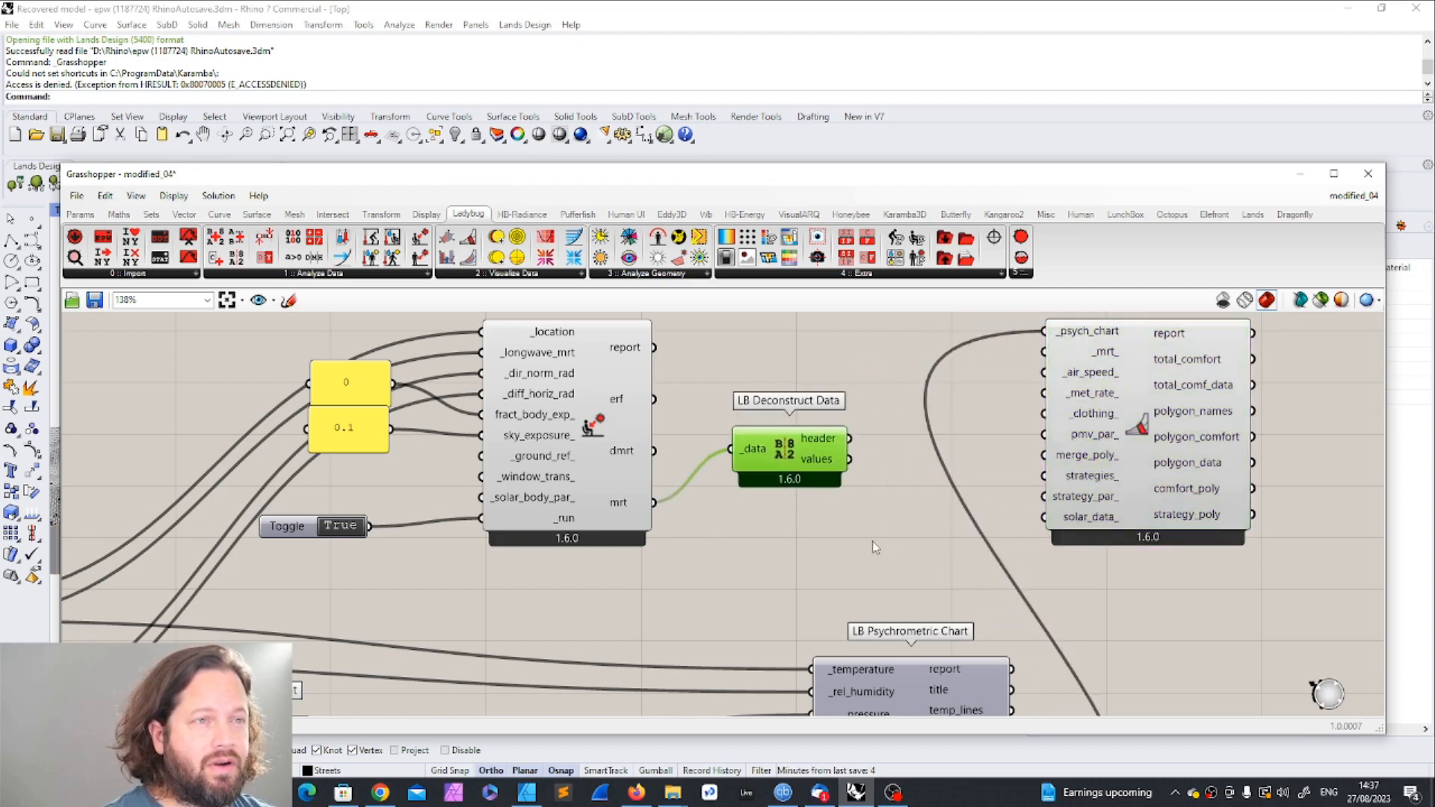
# Step: Add an Average component beside Deconstruct Data and connect the values output to its input
pyautogui.doubleClick(867, 524)
pyautogui.write('aver')
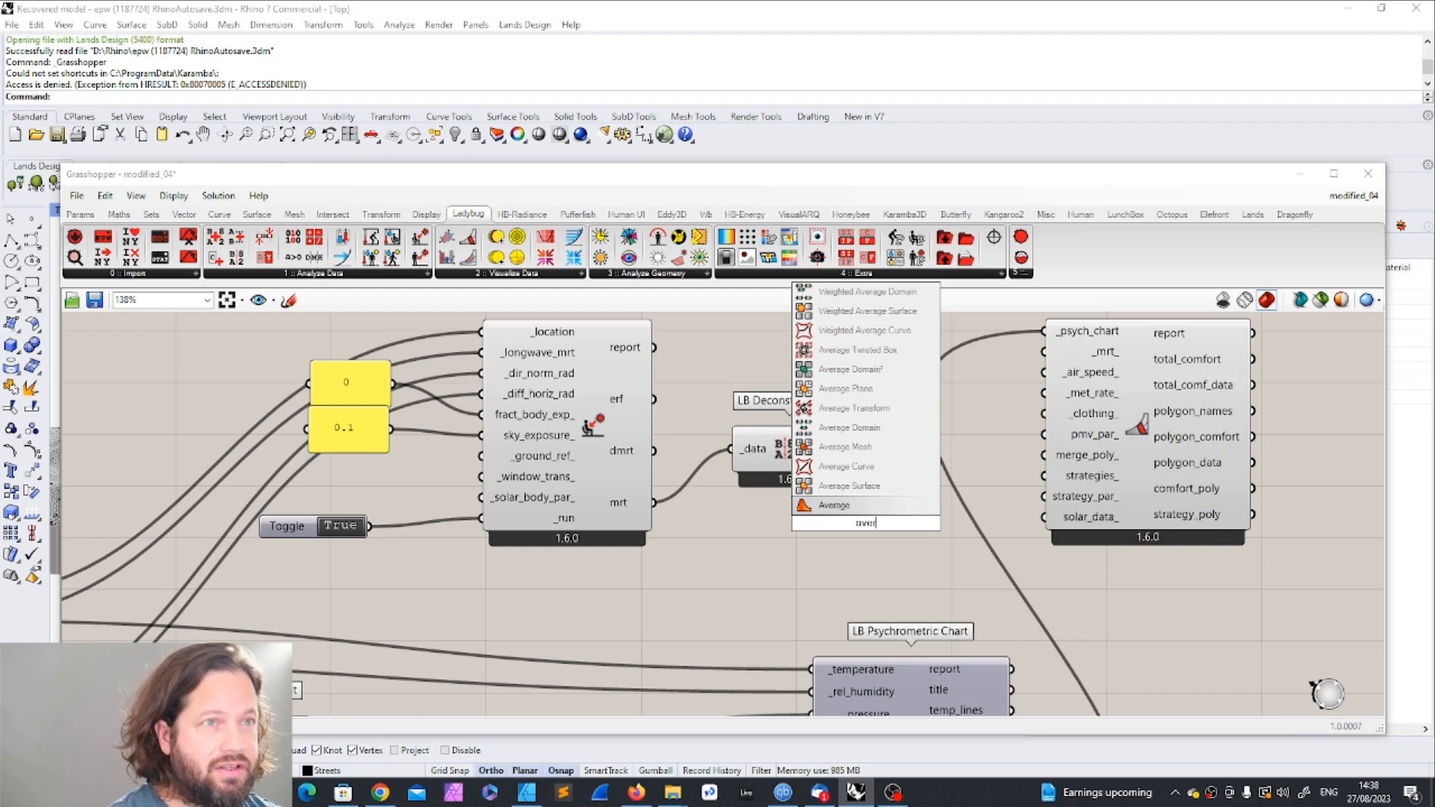
pyautogui.click(816, 500)
pyautogui.scroll(-4, 811, 491)
pyautogui.scroll(4, 897, 480)
pyautogui.moveTo(770, 546); pyautogui.dragTo(795, 521)
pyautogui.moveTo(672, 472); pyautogui.dragTo(741, 520)
# Step: Adjust the spacing of PMV Polygon and Average, and connect the Average output to the _mrt_ input of PMV Polygon
pyautogui.moveTo(991, 379); pyautogui.dragTo(1050, 375)
pyautogui.moveTo(796, 524); pyautogui.dragTo(807, 523)
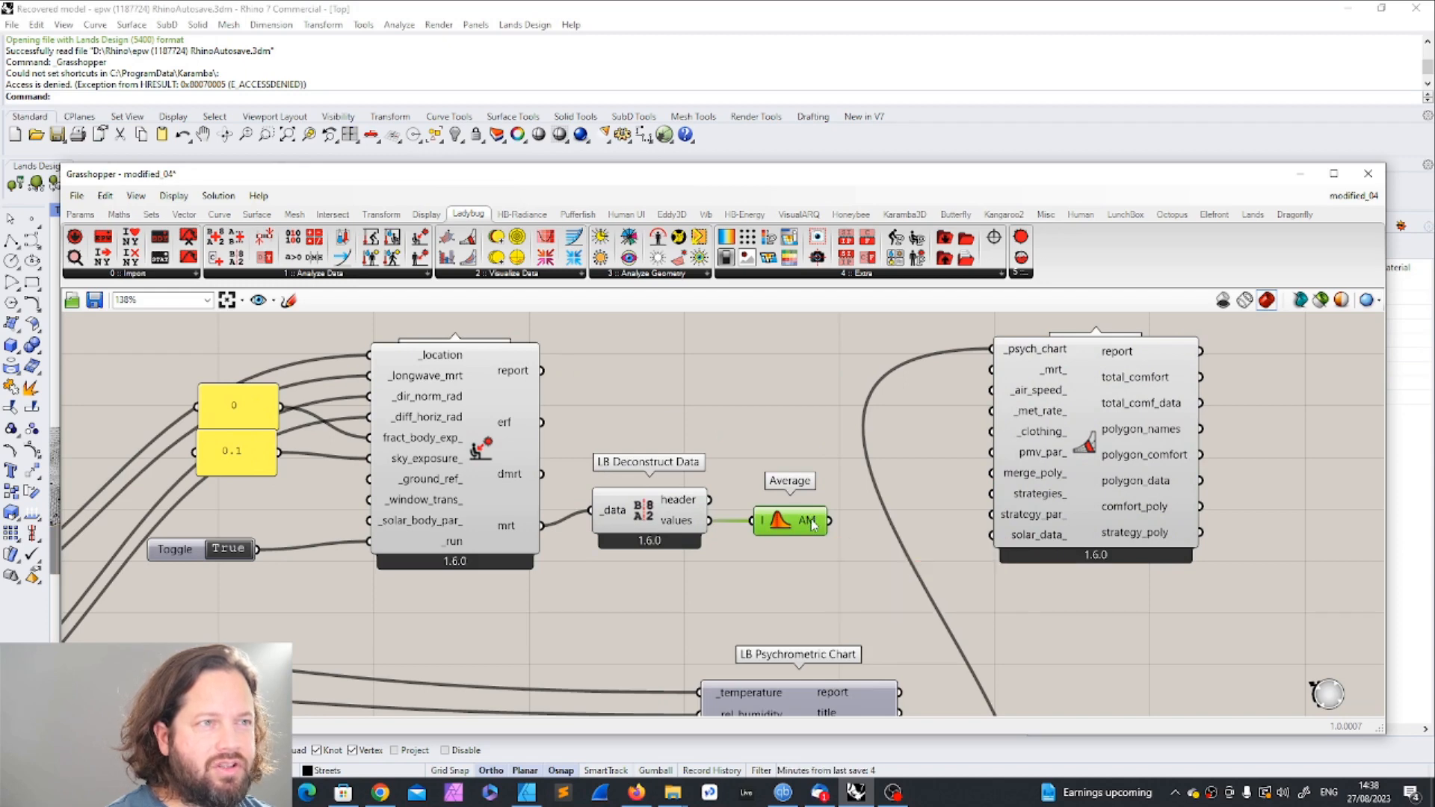
pyautogui.moveTo(829, 520); pyautogui.dragTo(991, 370)
# Step: View the updated psychrometric chart in Rhino and set the viewport to the world Top view
pyautogui.scroll(-4, 940, 440)
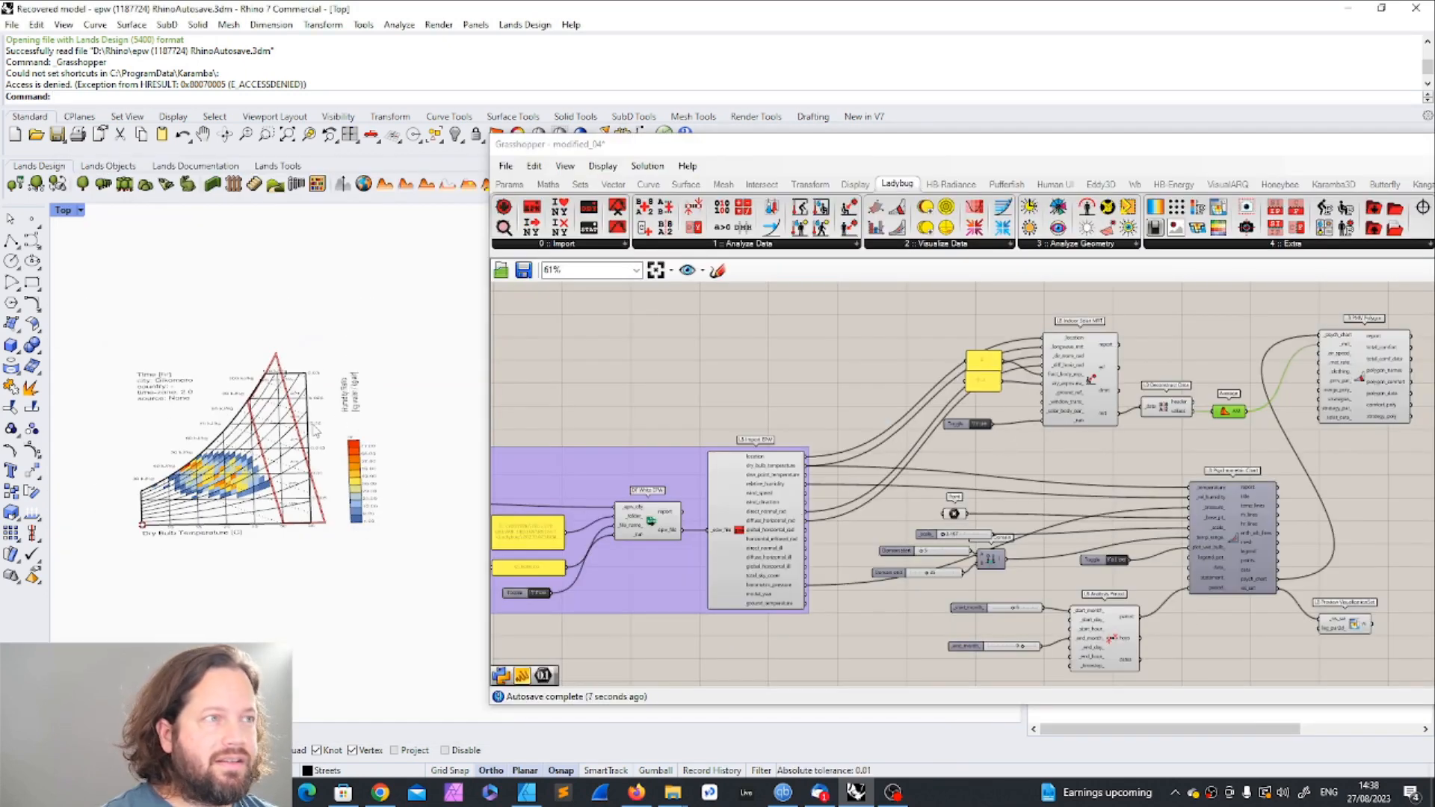
pyautogui.scroll(-2, 322, 427)
pyautogui.click(63, 210)
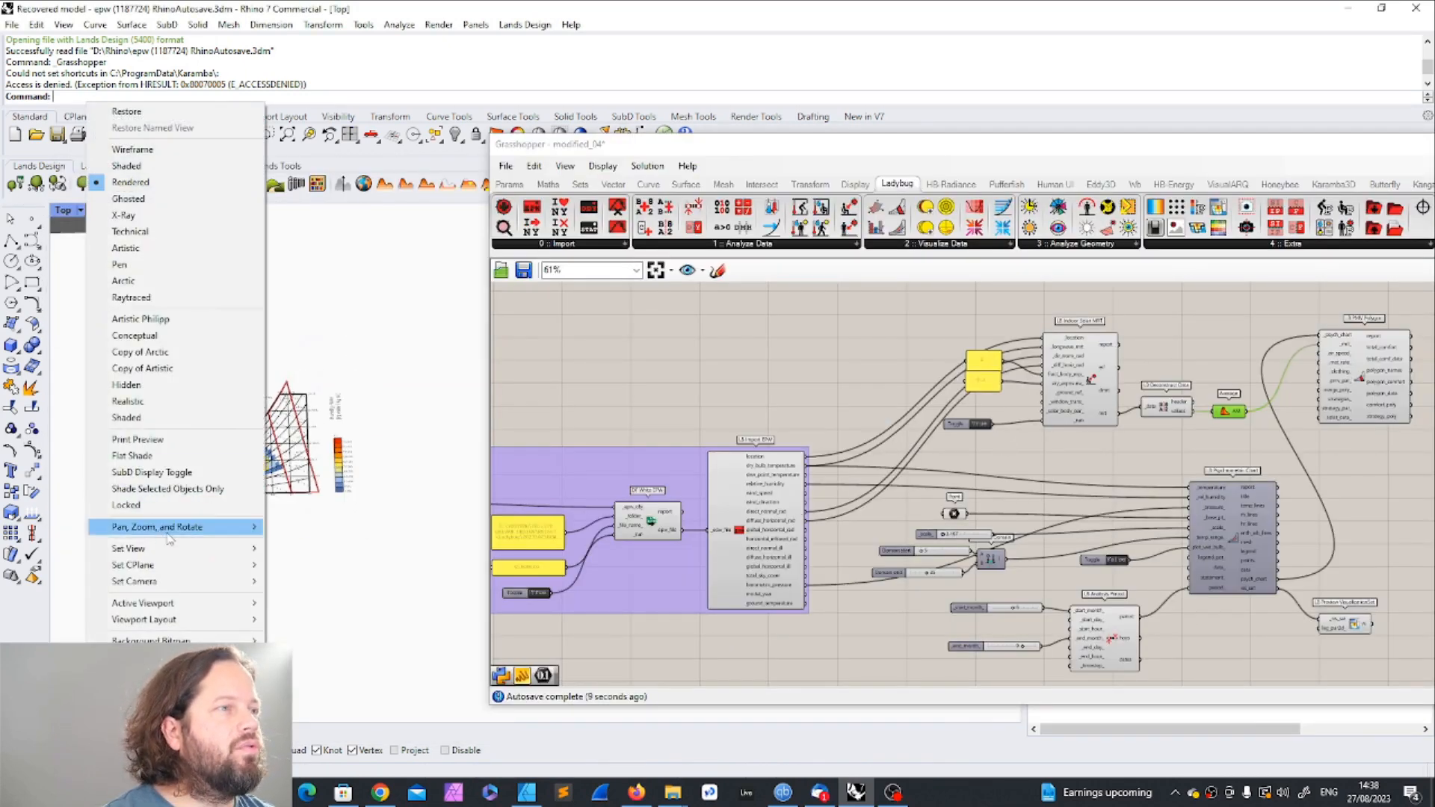
pyautogui.moveTo(180, 545)
pyautogui.click(327, 574)
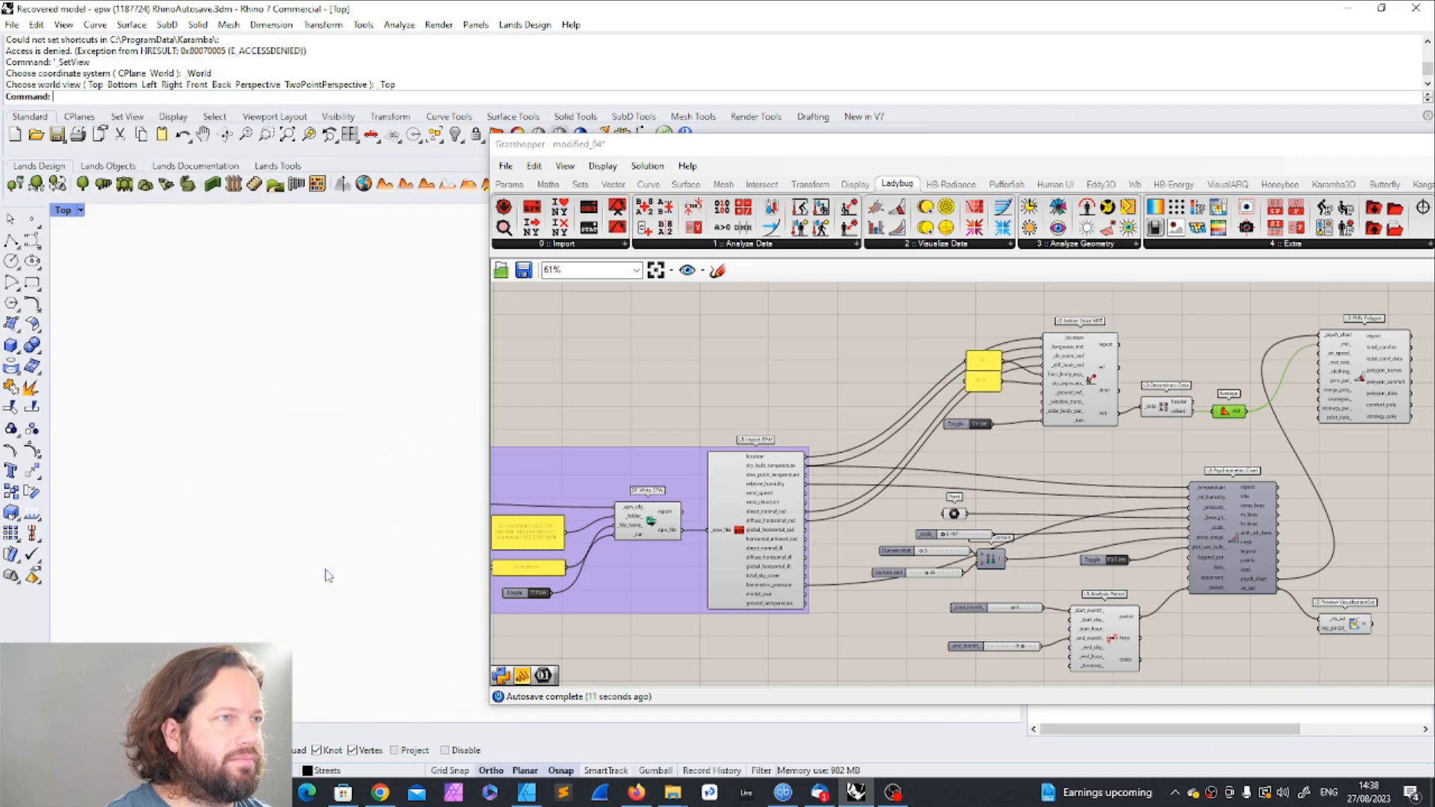
# Step: View the whole psychrometric chart in Rhino, and move the Boolean toggle closer to the _run input of Indoor Solar MRT
pyautogui.scroll(5, 235, 411)
pyautogui.scroll(-4, 283, 332)
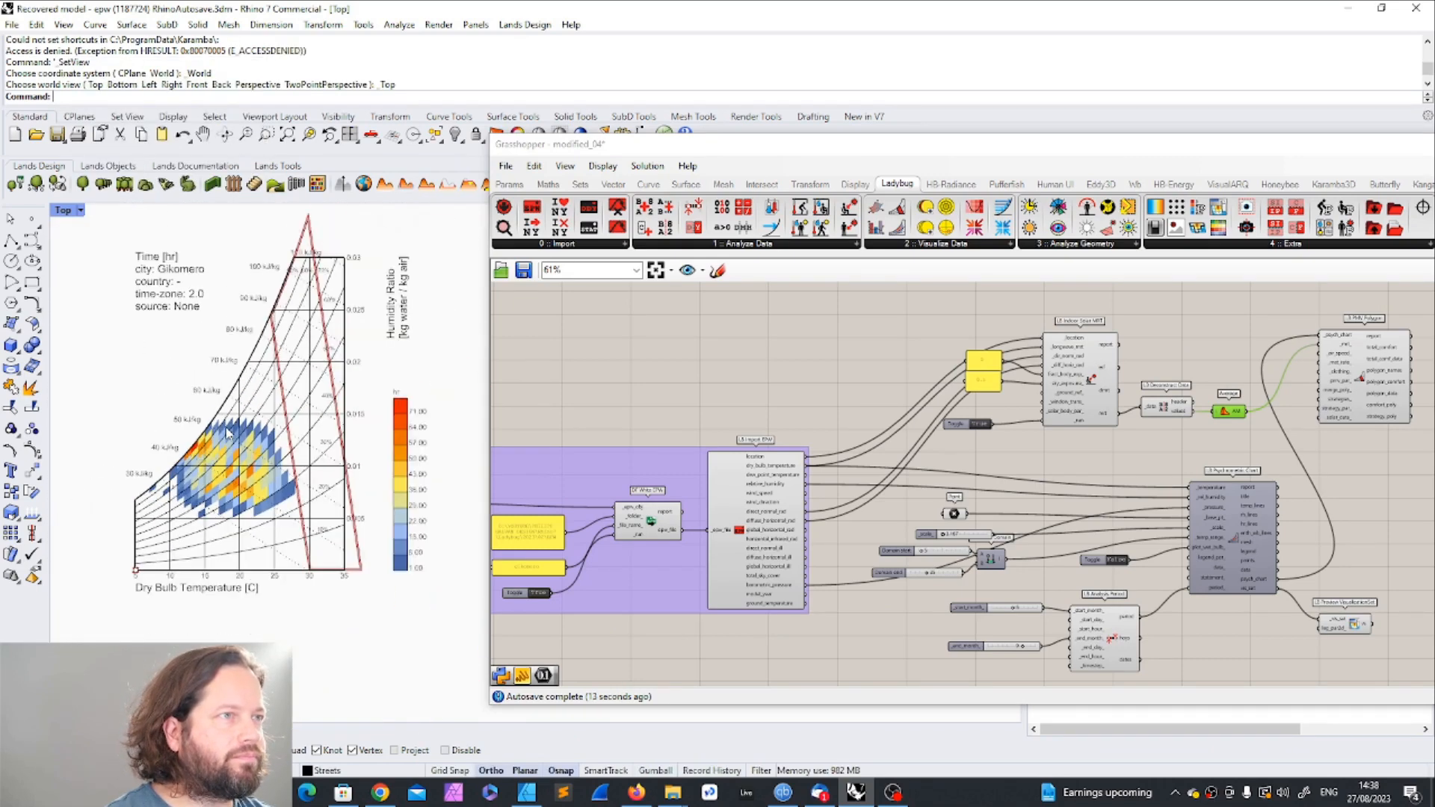
pyautogui.click(1205, 353)
pyautogui.scroll(3, 1233, 383)
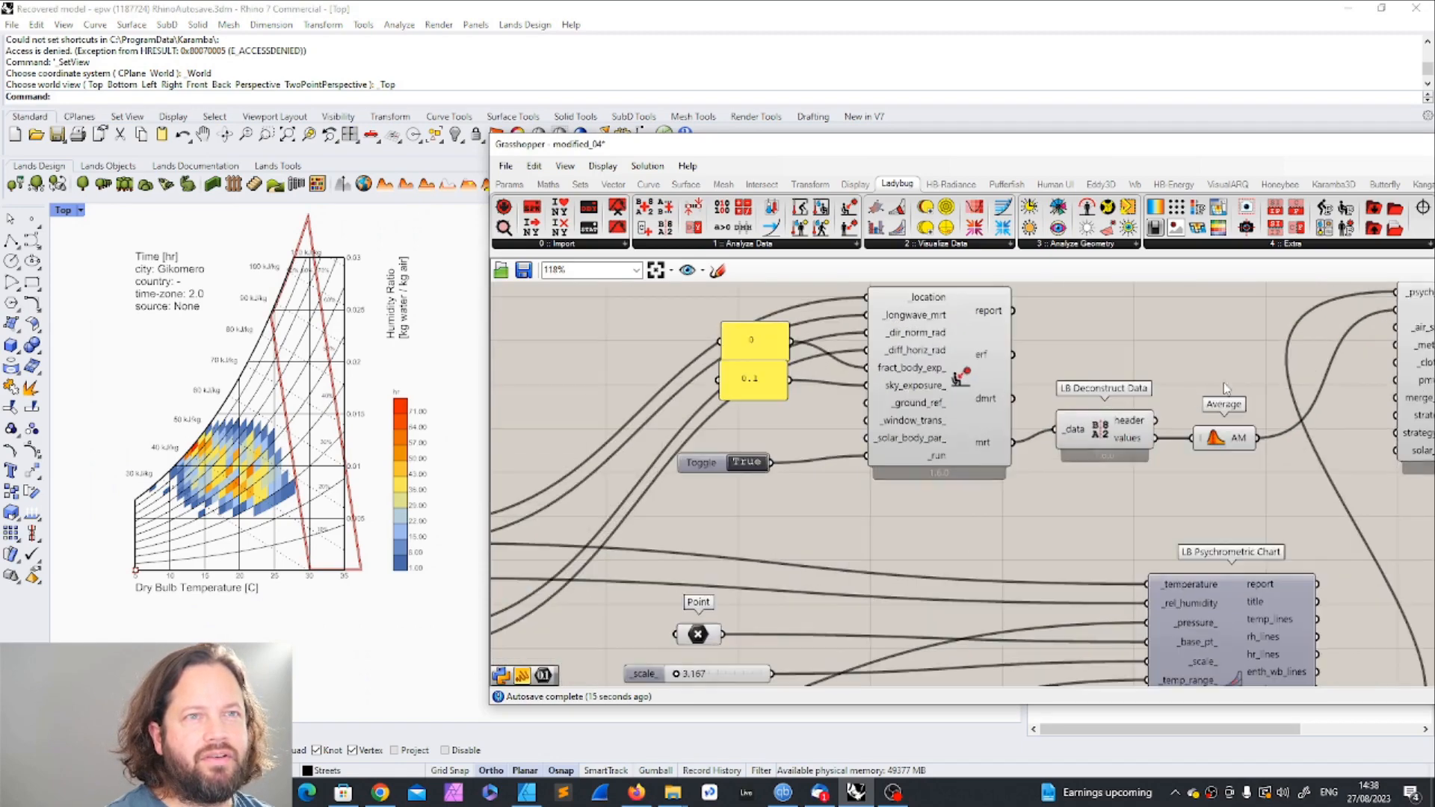
pyautogui.click(740, 466)
pyautogui.moveTo(740, 464); pyautogui.dragTo(752, 462)
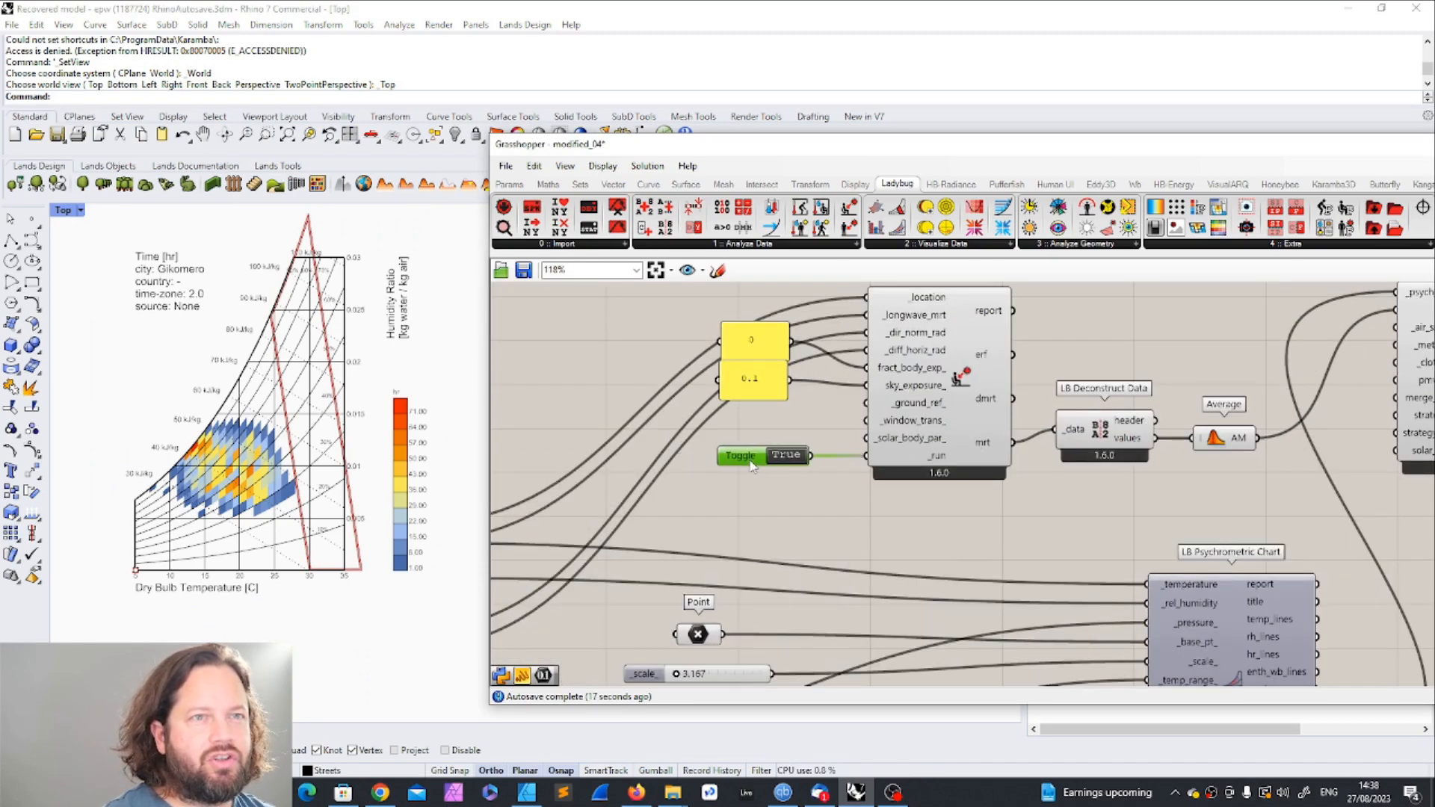
pyautogui.click(885, 499)
# Step: Move PMV Polygon farther from Average, and extend the Analysis Period so its end month is 12
pyautogui.scroll(-3, 885, 499)
pyautogui.scroll(3, 1053, 476)
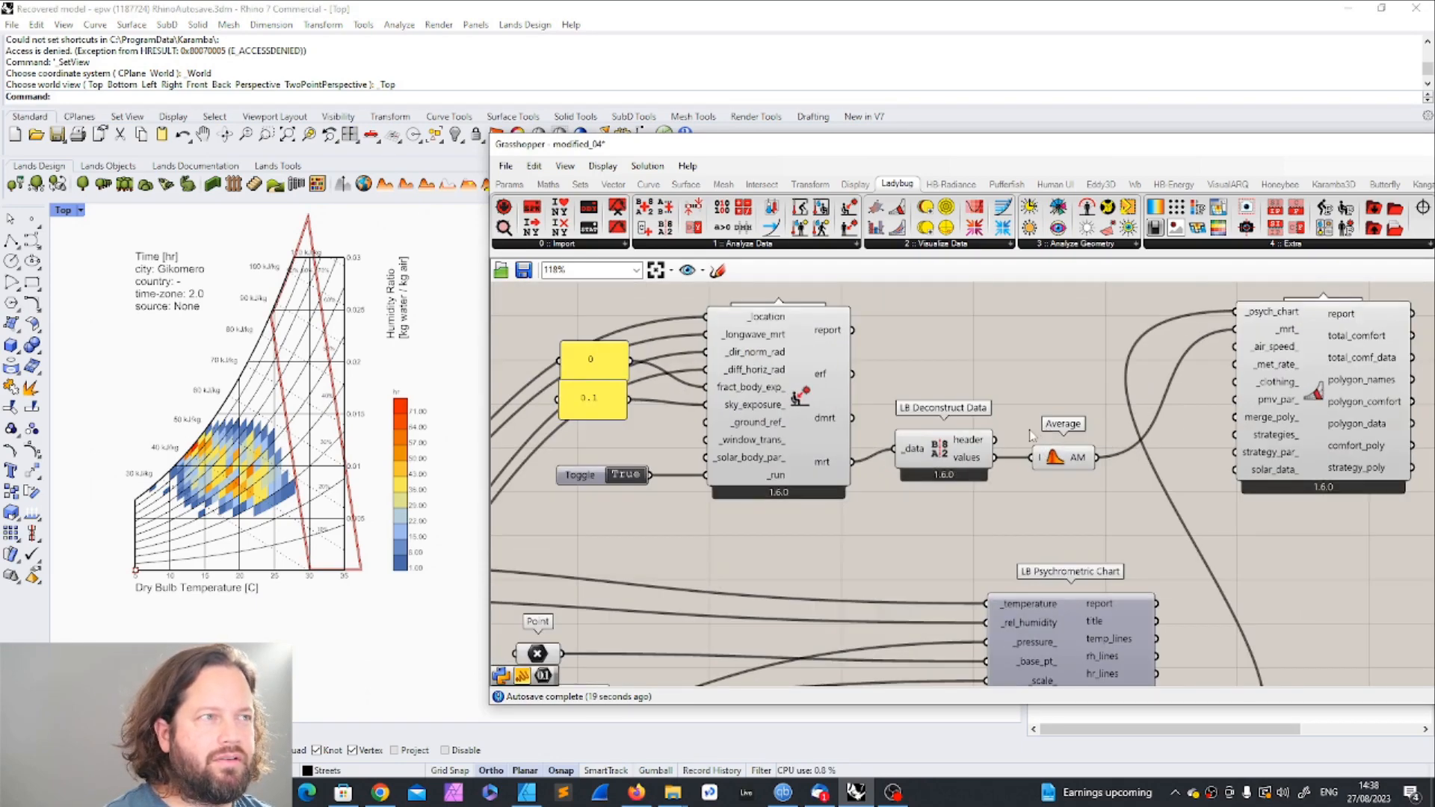
pyautogui.scroll(-3, 898, 426)
pyautogui.scroll(3, 872, 437)
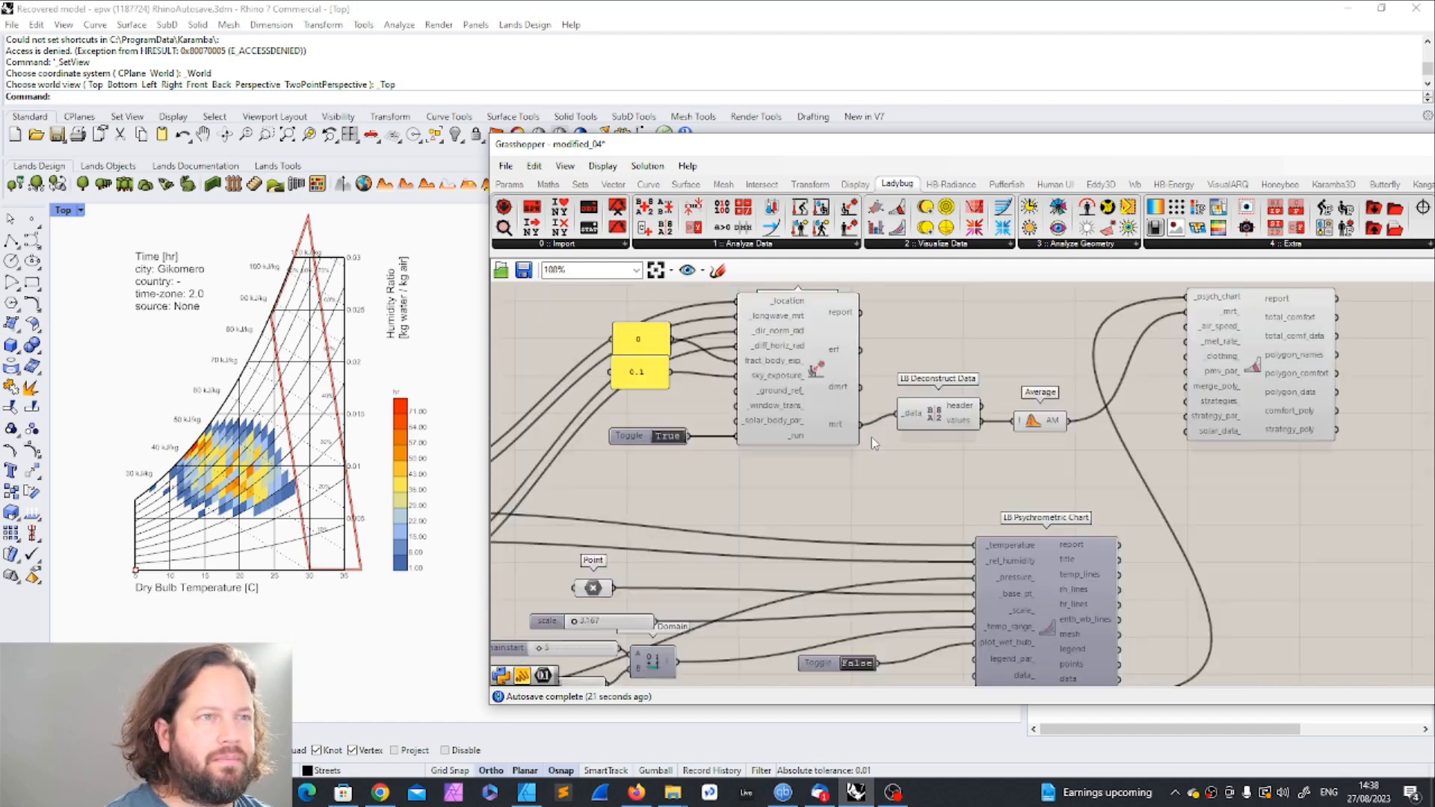
pyautogui.scroll(-3, 871, 438)
pyautogui.scroll(3, 1101, 378)
pyautogui.moveTo(944, 462); pyautogui.dragTo(1171, 474)
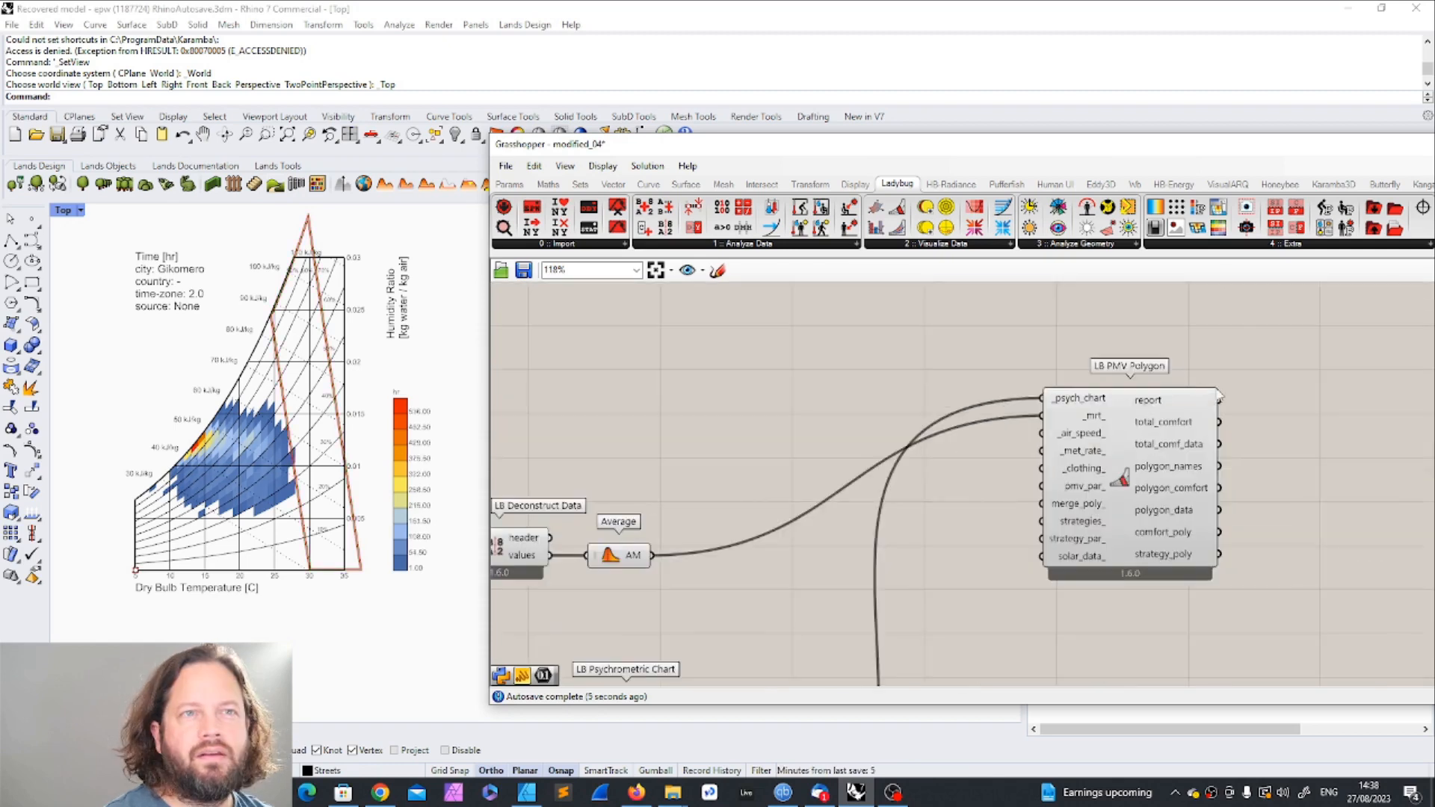
pyautogui.scroll(-3, 1151, 413)
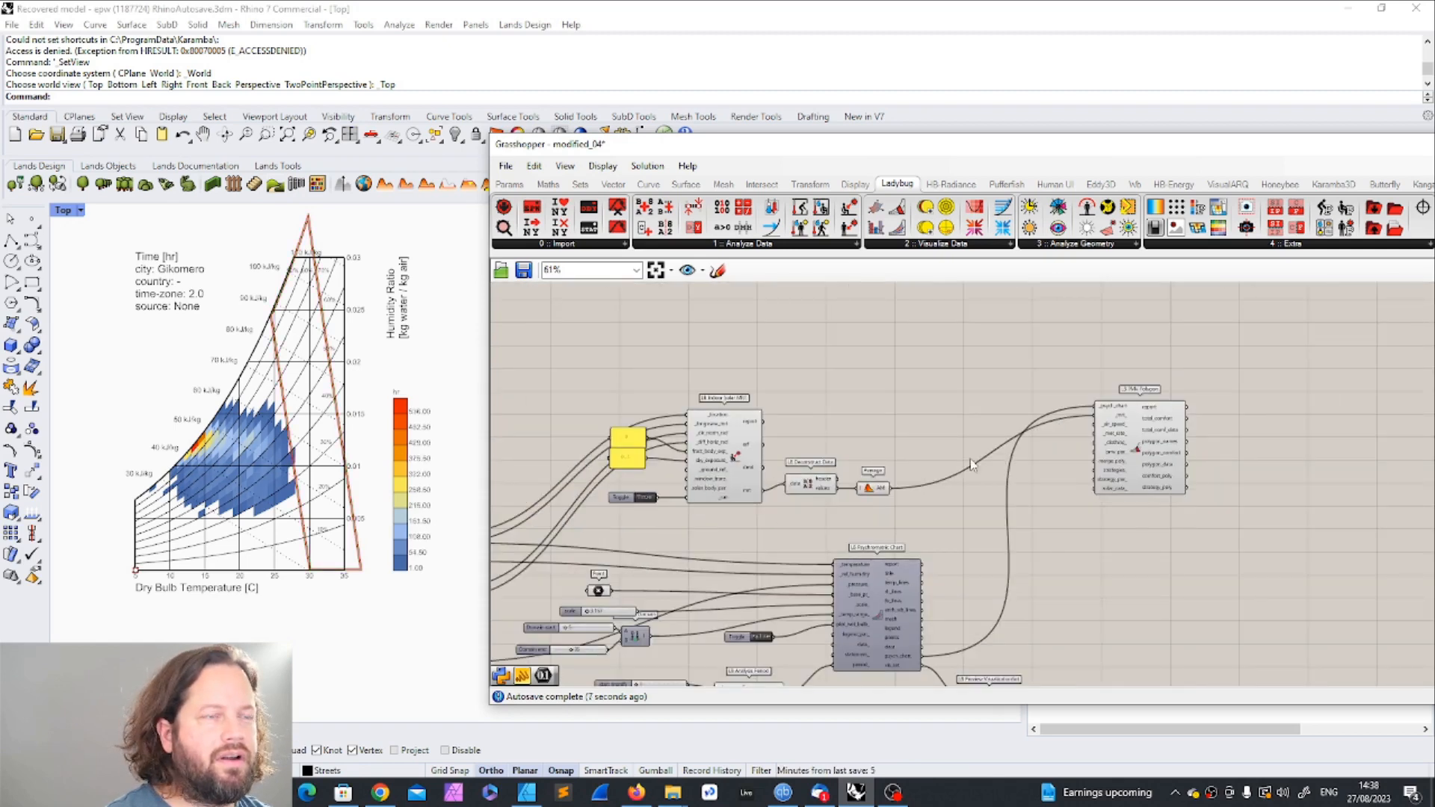
# Step: Read the descriptions of the _air_speed_ and _met_rate_ inputs on PMV Polygon
pyautogui.scroll(4, 1129, 458)
pyautogui.scroll(-2, 1031, 460)
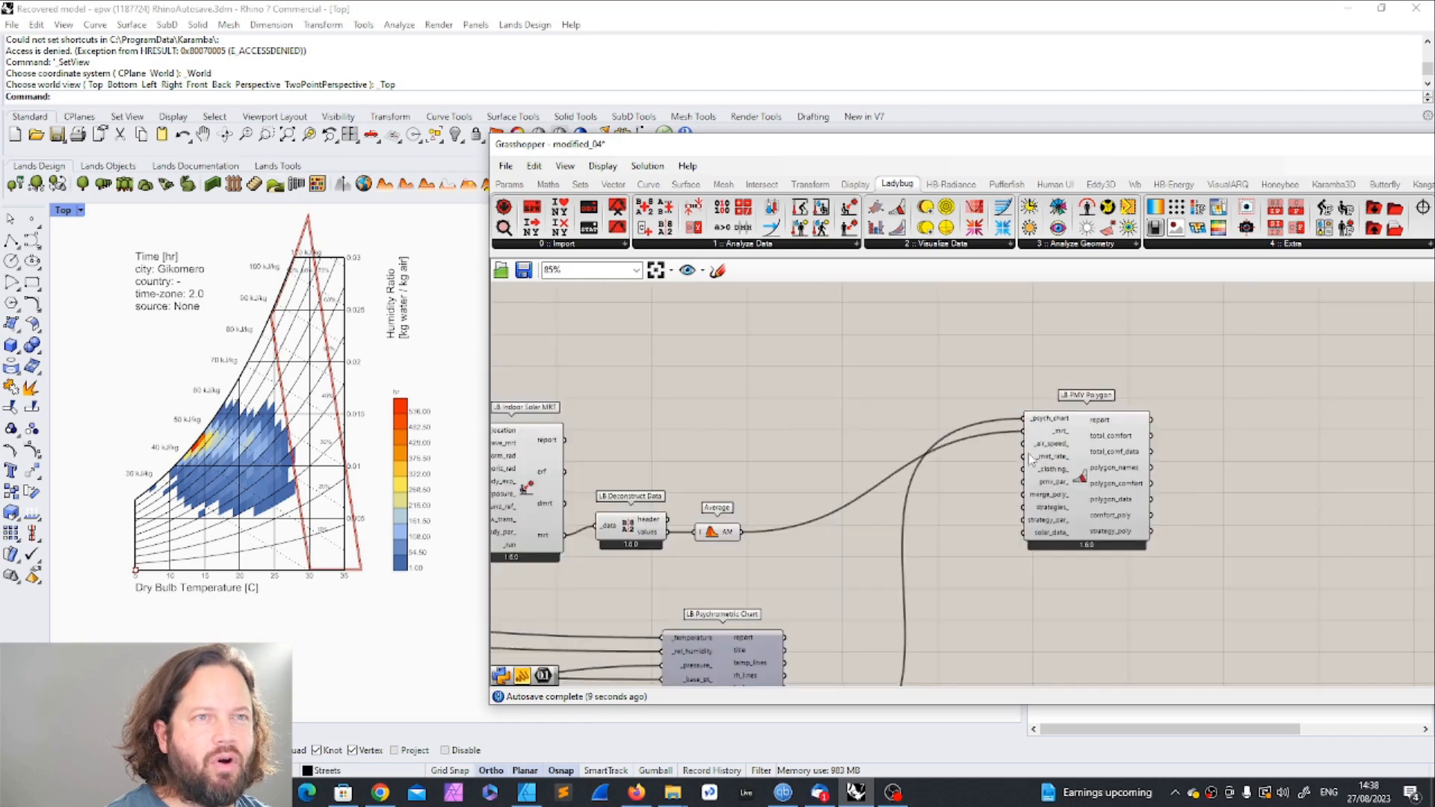
pyautogui.scroll(-6, 1030, 457)
pyautogui.scroll(4, 779, 528)
pyautogui.scroll(7, 1252, 346)
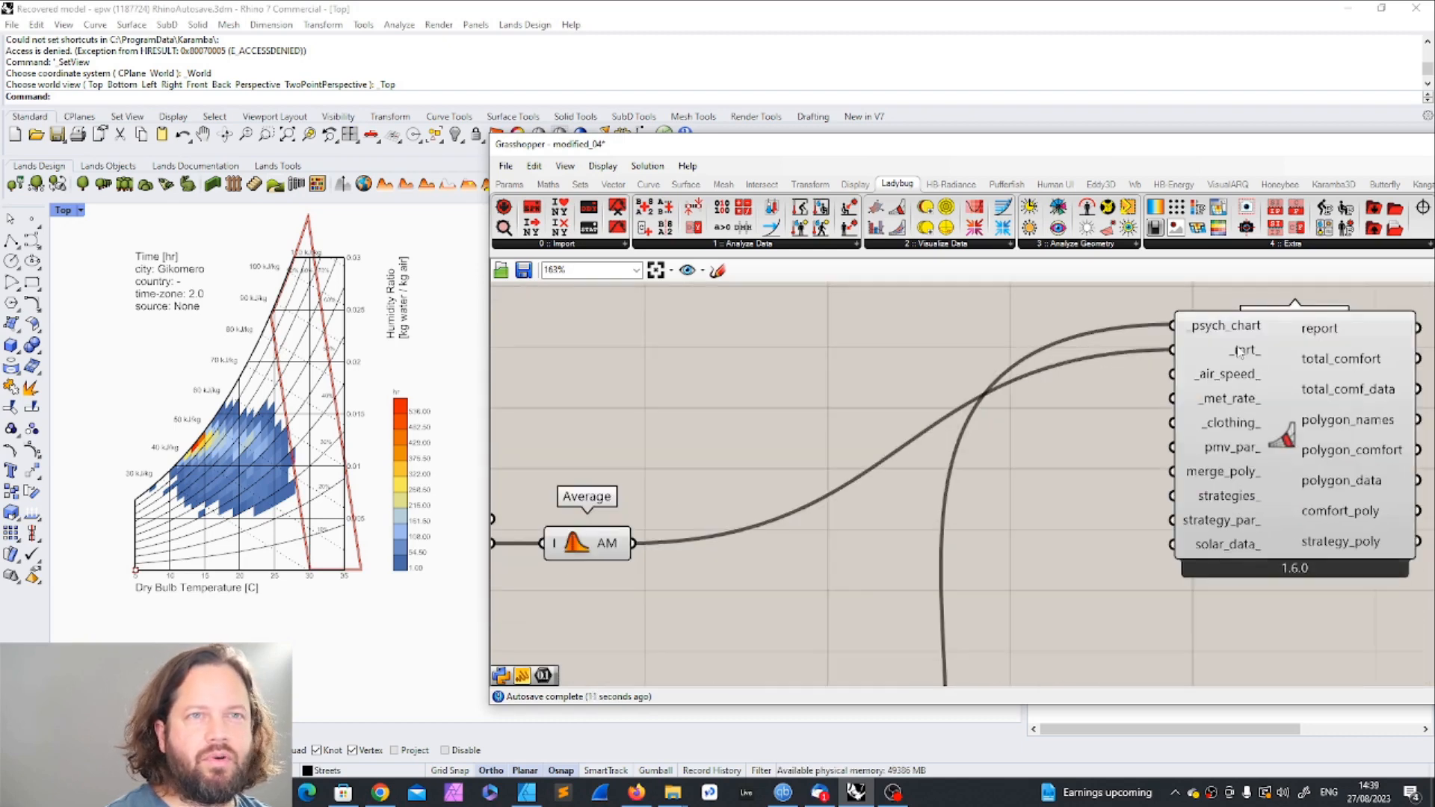
pyautogui.scroll(3, 1256, 362)
pyautogui.moveTo(1226, 415)
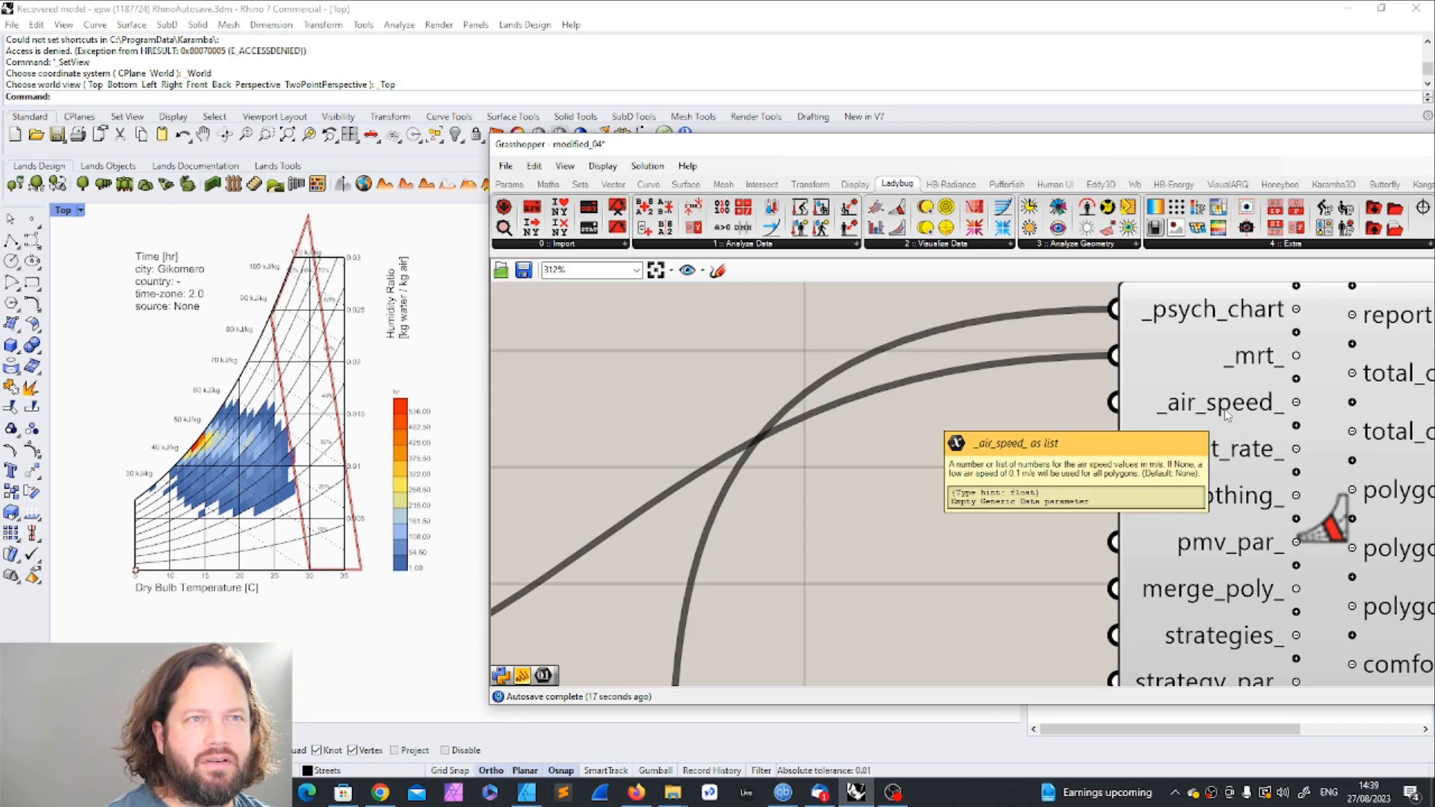
pyautogui.moveTo(1254, 464)
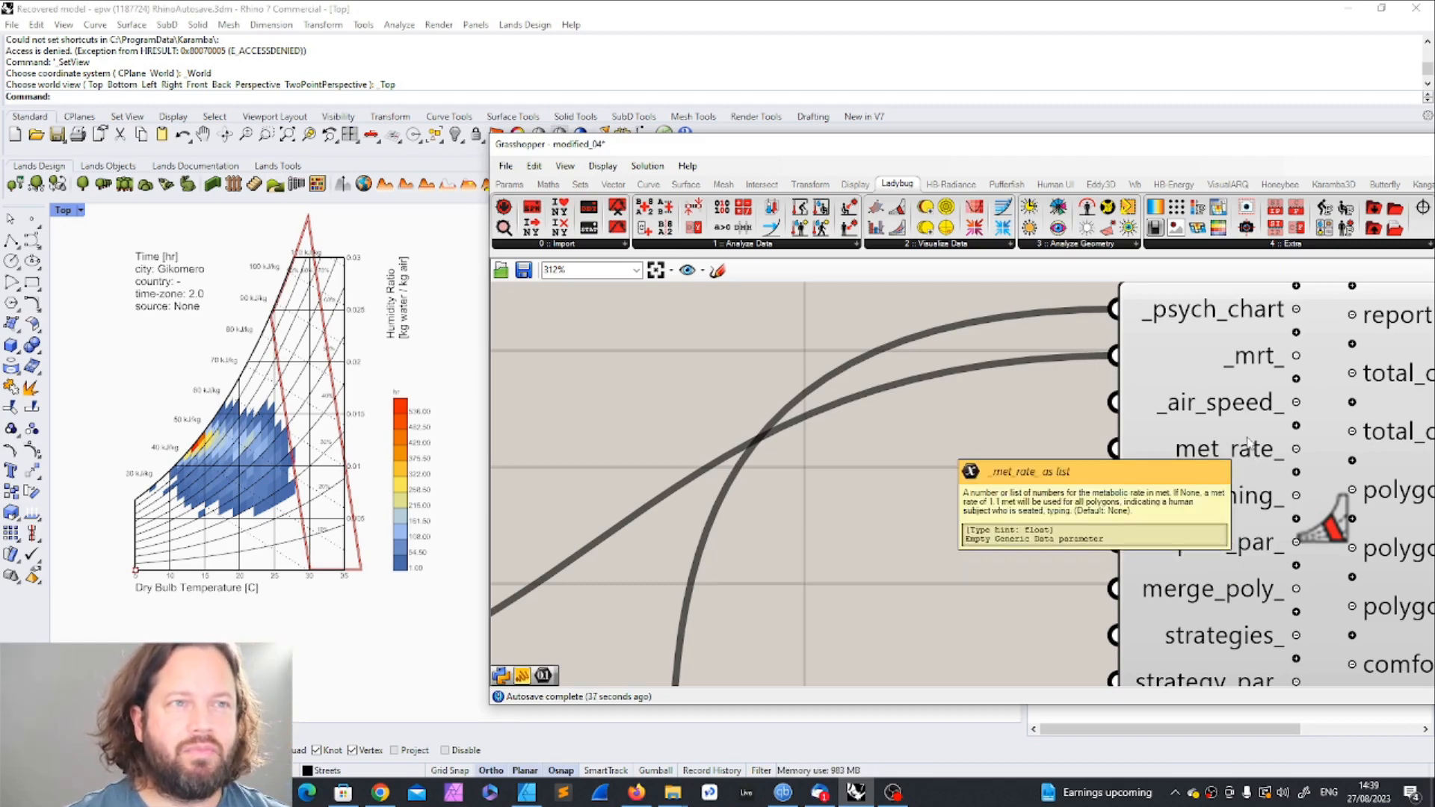
pyautogui.scroll(-6, 1191, 466)
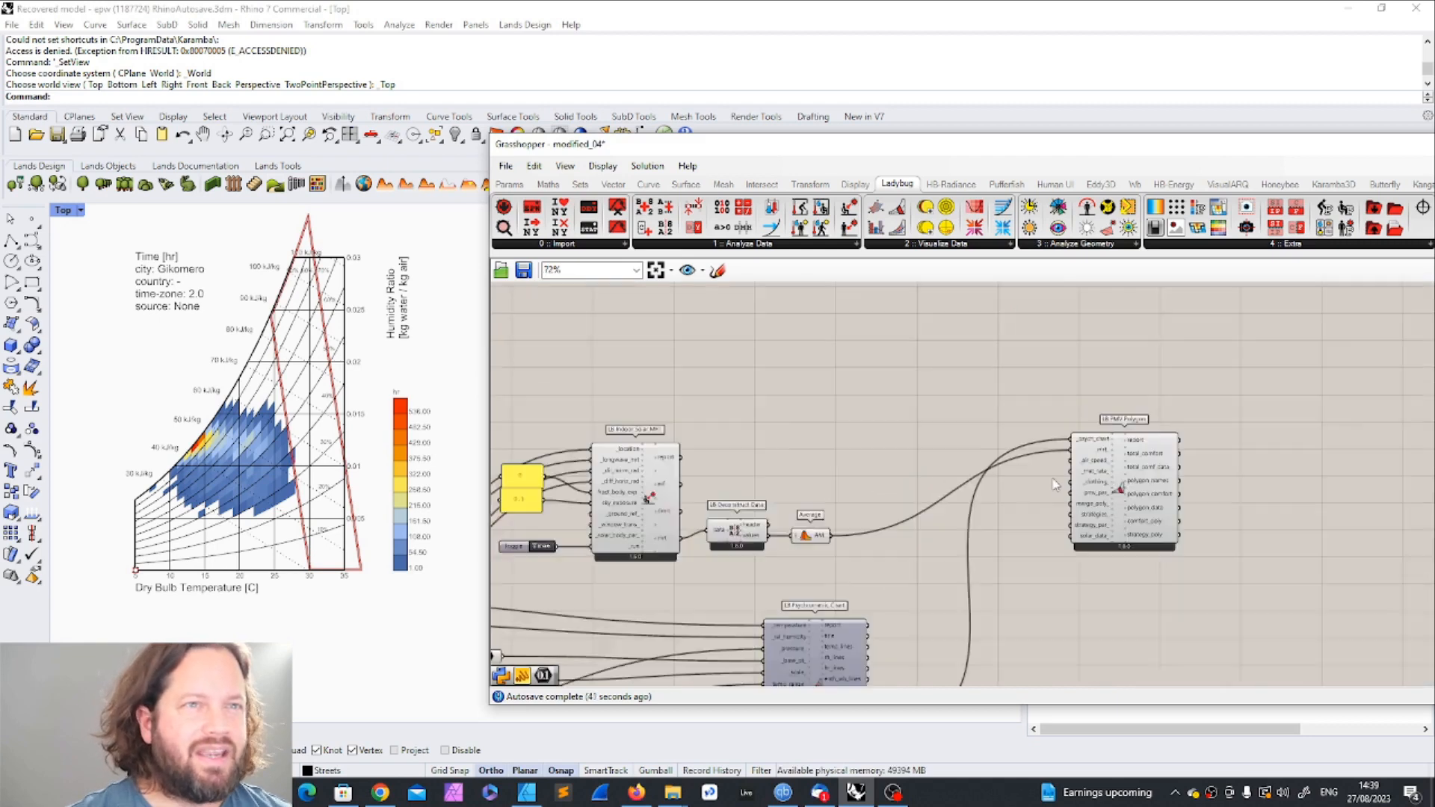
# Step: Examine the two panels feeding the fract_body_exp_ and sky_exposure_ inputs of Indoor Solar MRT
pyautogui.moveTo(820, 521); pyautogui.dragTo(836, 516, button='right')
pyautogui.moveTo(949, 374); pyautogui.dragTo(523, 545)
pyautogui.moveTo(663, 453); pyautogui.dragTo(721, 424)
pyautogui.click(816, 339)
pyautogui.scroll(3, 622, 436)
pyautogui.click(588, 402)
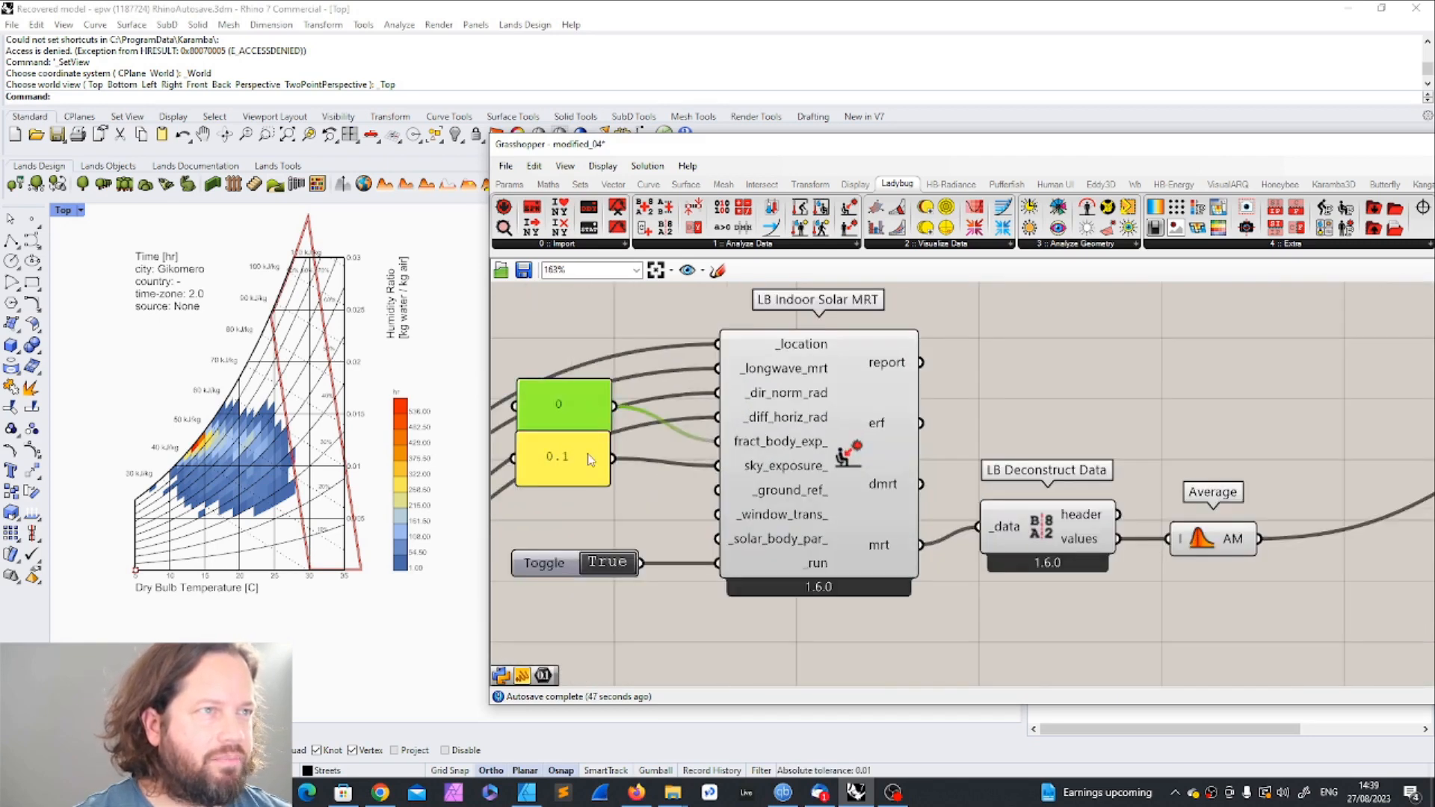
pyautogui.keyDown('shift'); pyautogui.click(588, 451); pyautogui.keyUp('shift')
pyautogui.moveTo(587, 411); pyautogui.dragTo(588, 432)
pyautogui.click(1194, 423)
pyautogui.scroll(-4, 809, 456)
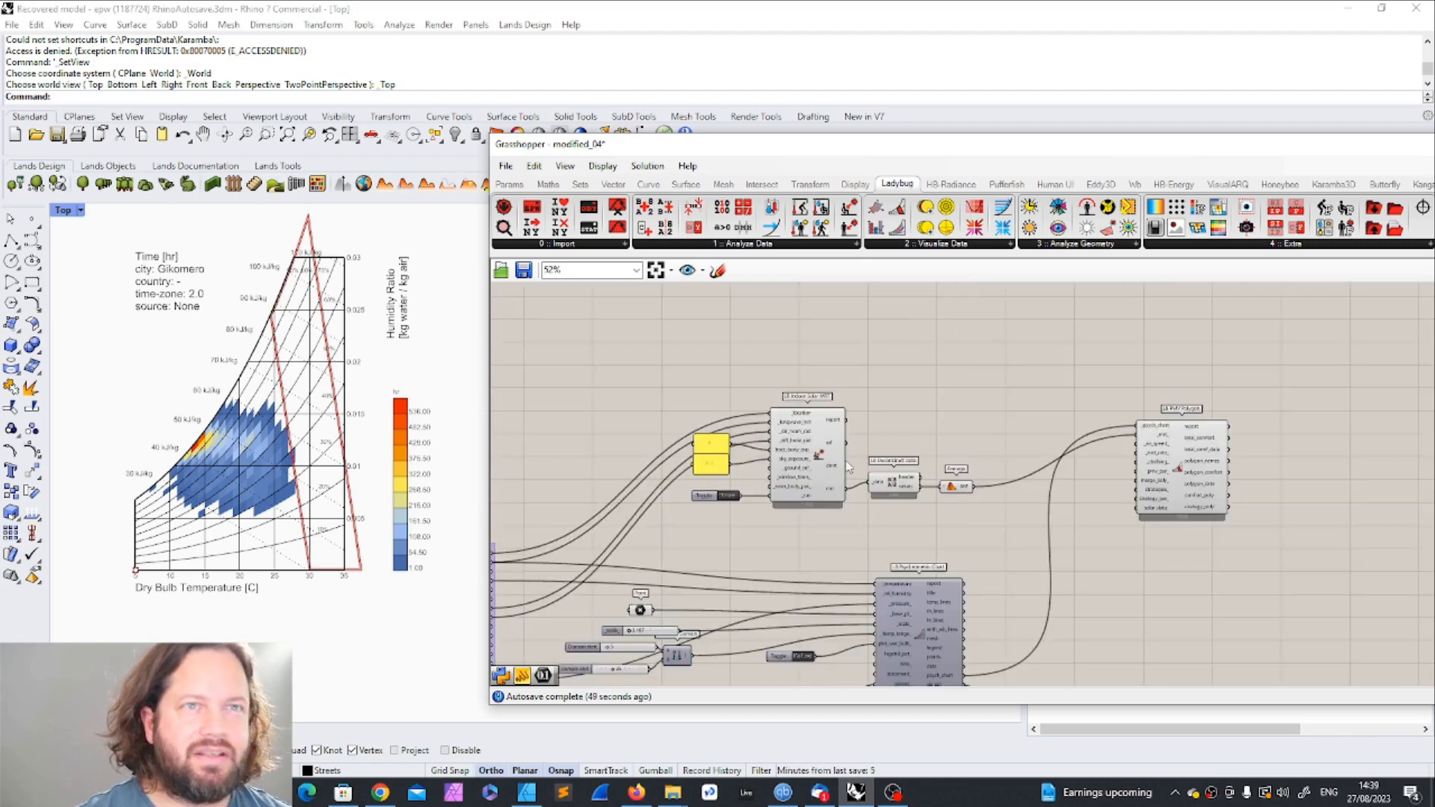
# Step: Move PMV Polygon closer to Average and read the component's description
pyautogui.scroll(2, 1189, 431)
pyautogui.moveTo(1172, 432); pyautogui.dragTo(1131, 439)
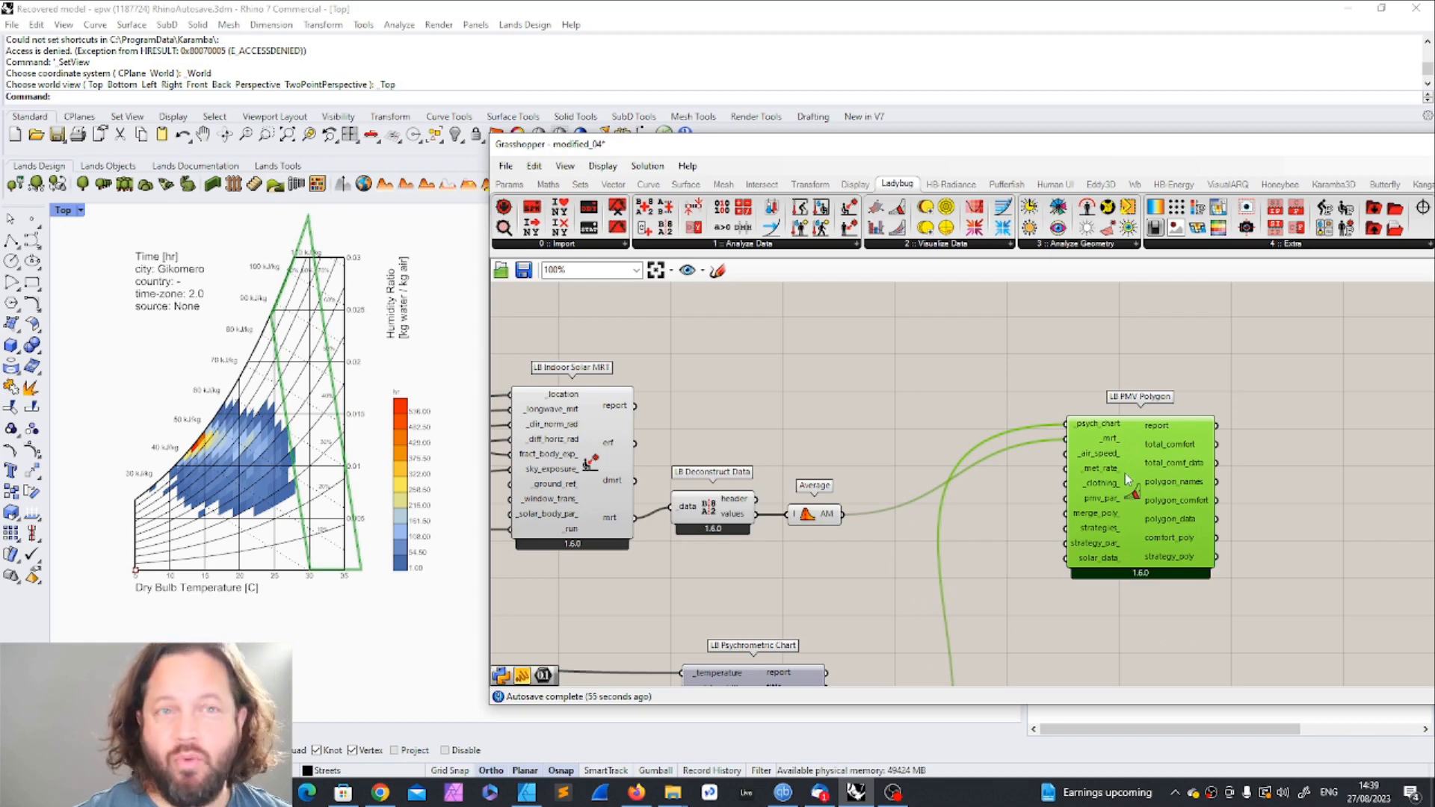
pyautogui.moveTo(1125, 473)
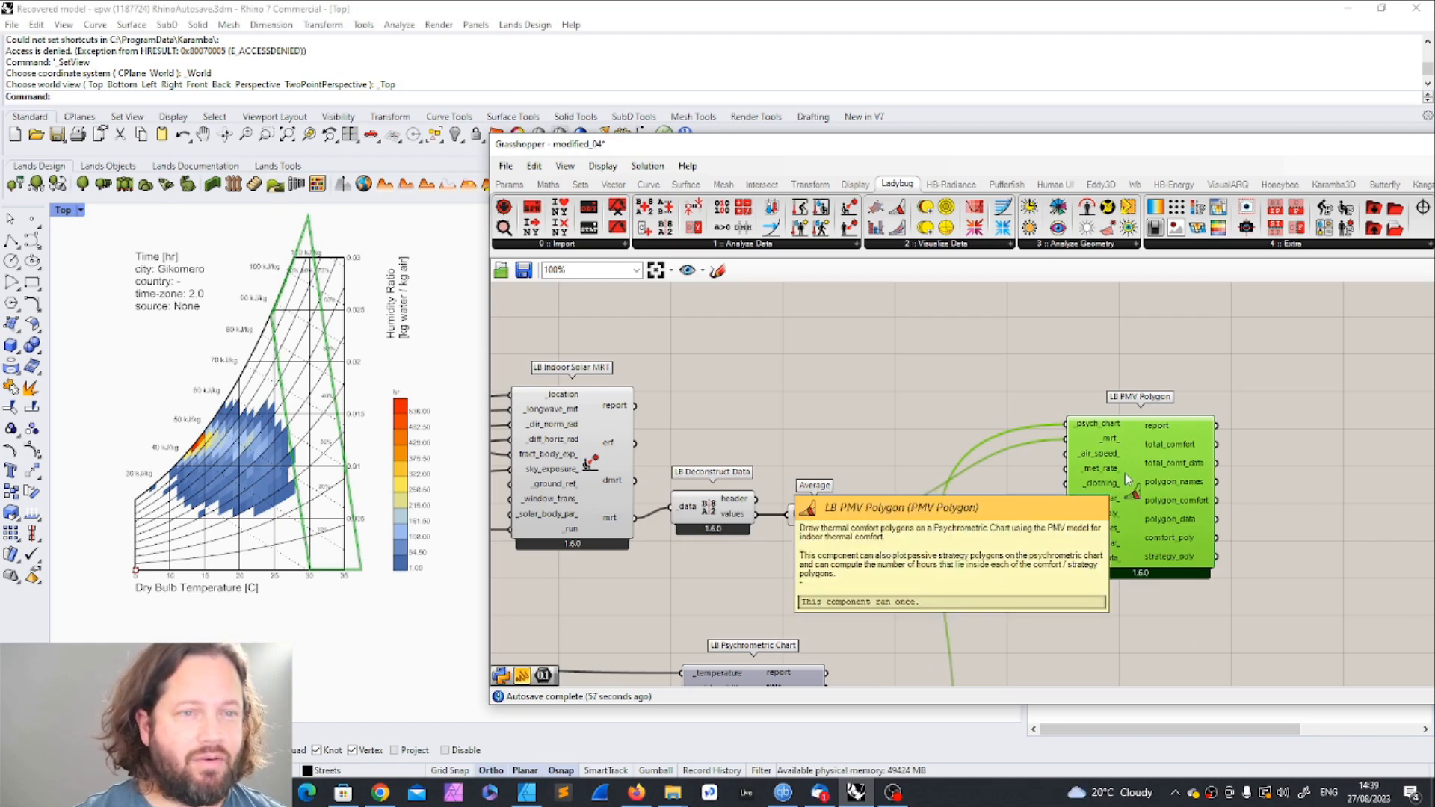
pyautogui.click(1261, 371)
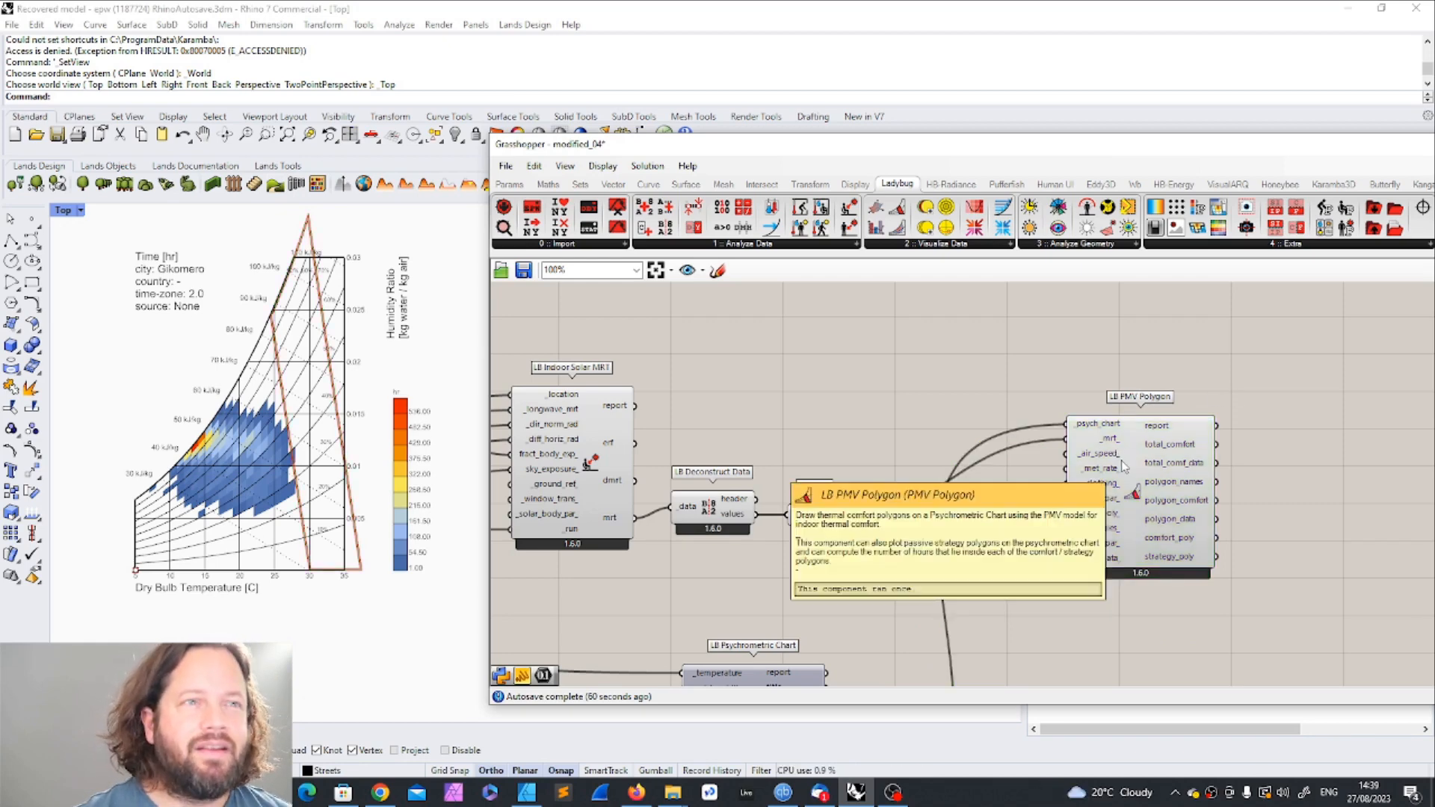
pyautogui.moveTo(1130, 470); pyautogui.dragTo(1103, 485)
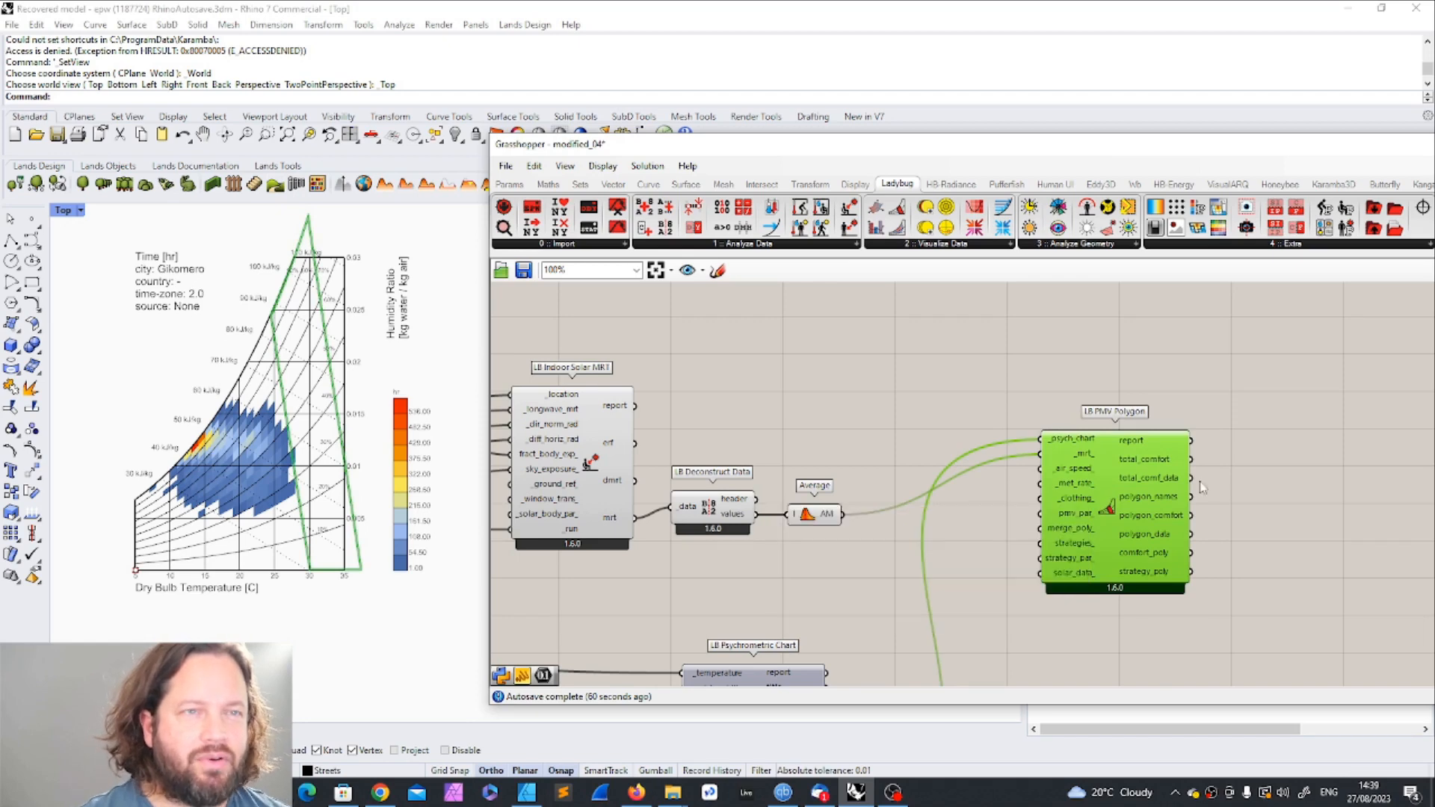
pyautogui.click(1280, 480)
pyautogui.scroll(4, 1036, 468)
pyautogui.scroll(-3, 1036, 467)
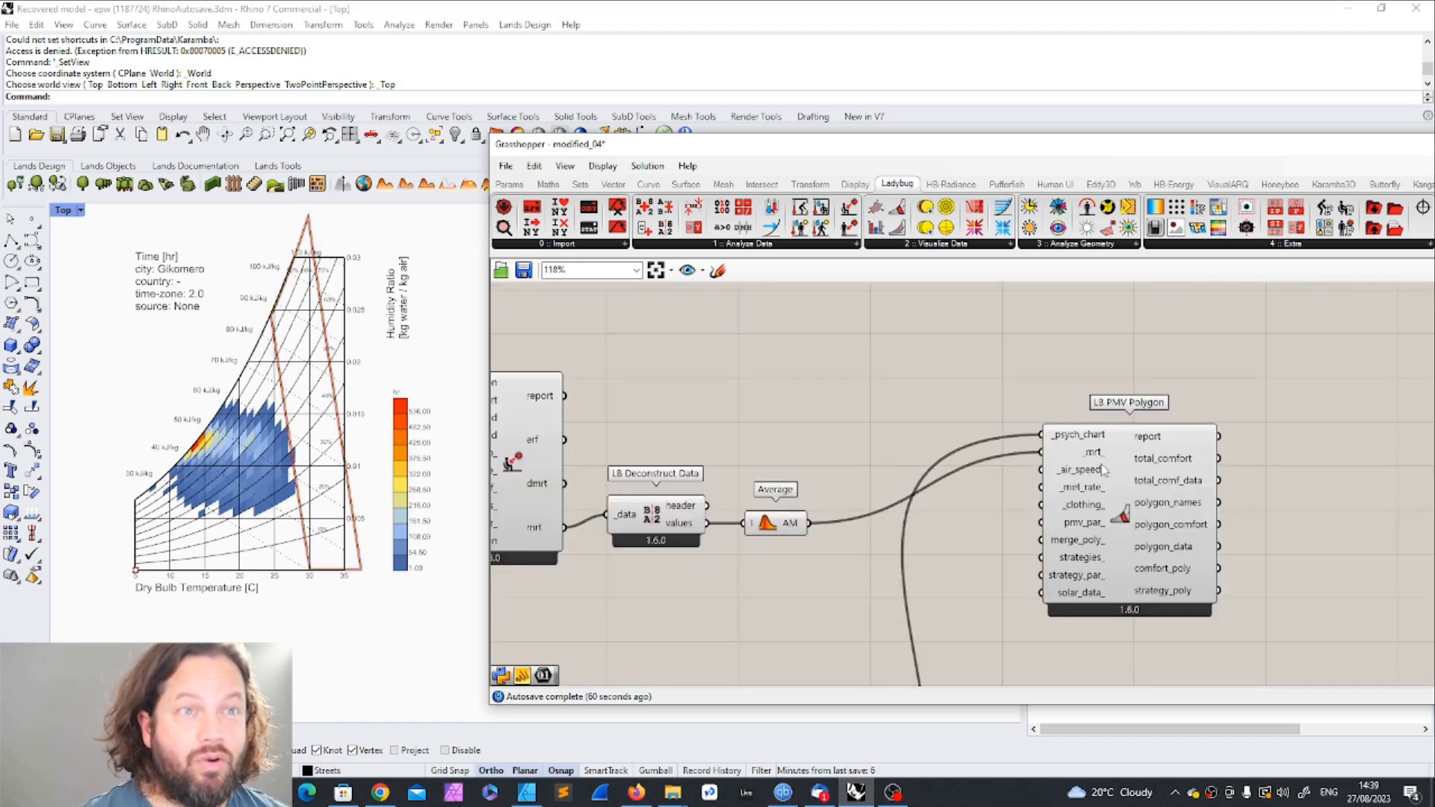
# Step: Add a Ladybug Activities Met List component between Average and PMV Polygon
pyautogui.moveTo(1109, 479)
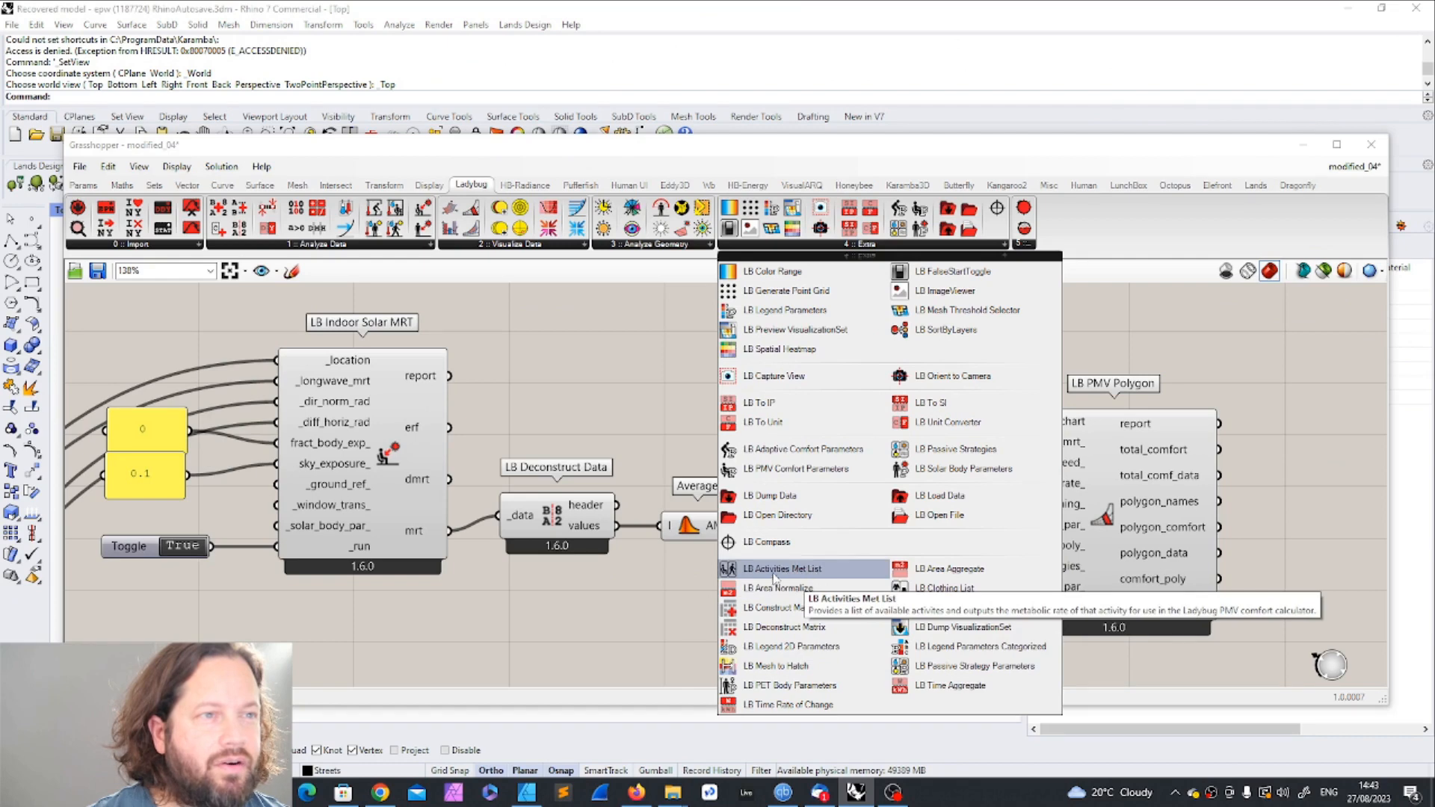
pyautogui.click(780, 574)
pyautogui.click(791, 416)
pyautogui.scroll(3, 849, 377)
pyautogui.moveTo(782, 441); pyautogui.dragTo(811, 453)
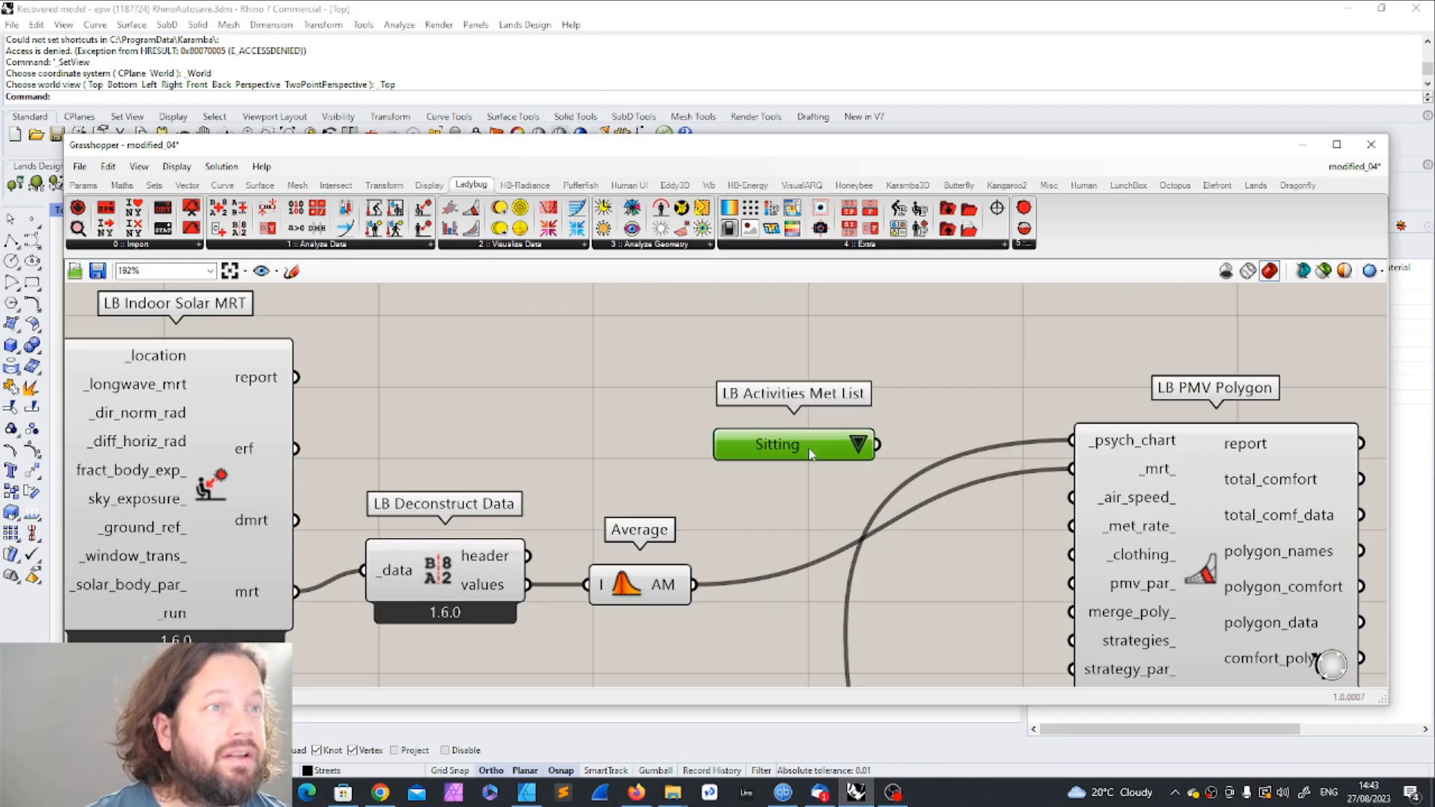
# Step: Set the activity to Dancing and connect Activities Met List to the _met_rate_ input of PMV Polygon, keeping the Rhino chart uncovered
pyautogui.moveTo(598, 146); pyautogui.dragTo(831, 95)
pyautogui.click(1093, 389)
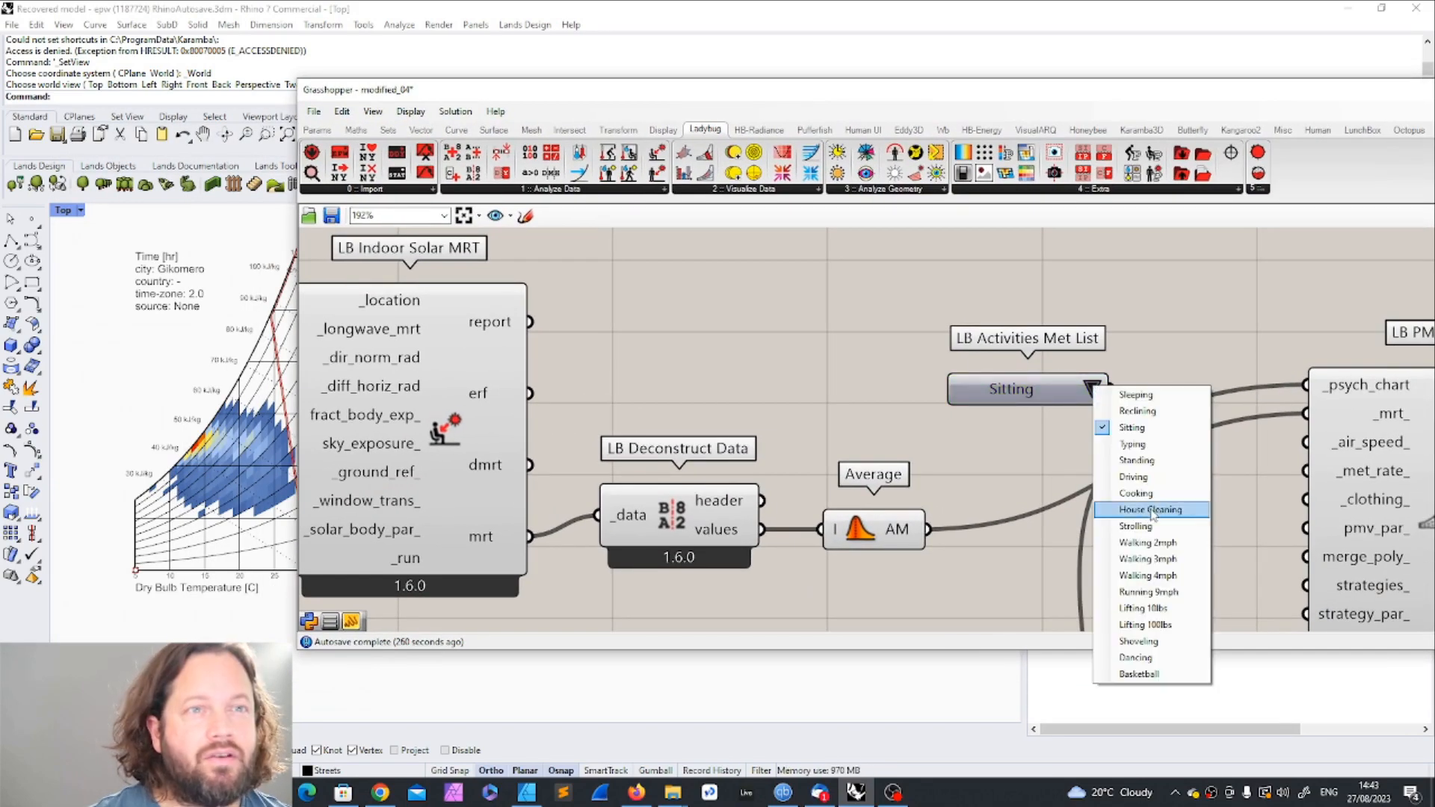
pyautogui.click(1135, 657)
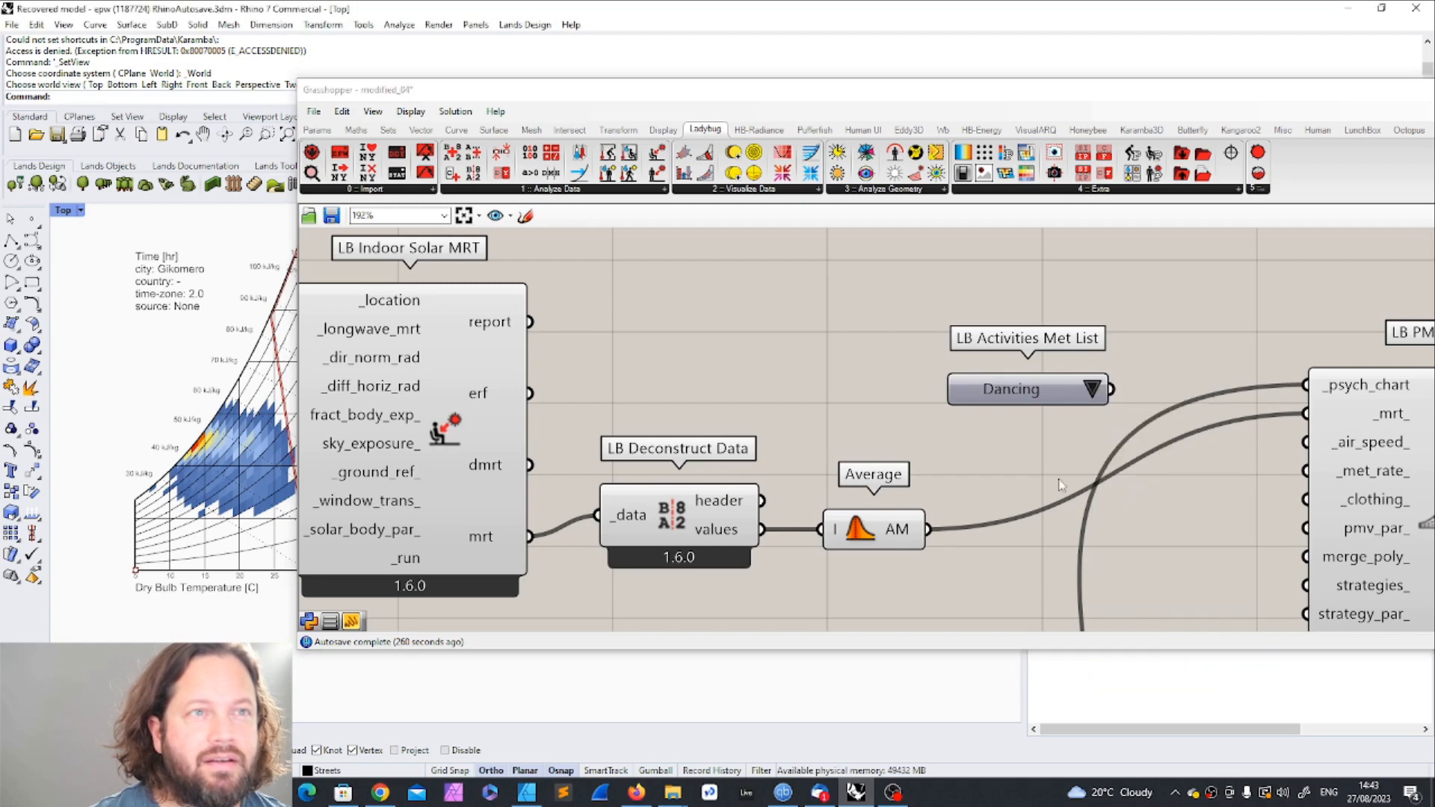
pyautogui.scroll(-3, 1065, 495)
pyautogui.moveTo(1102, 494); pyautogui.dragTo(1201, 441)
pyautogui.moveTo(513, 97); pyautogui.dragTo(709, 81)
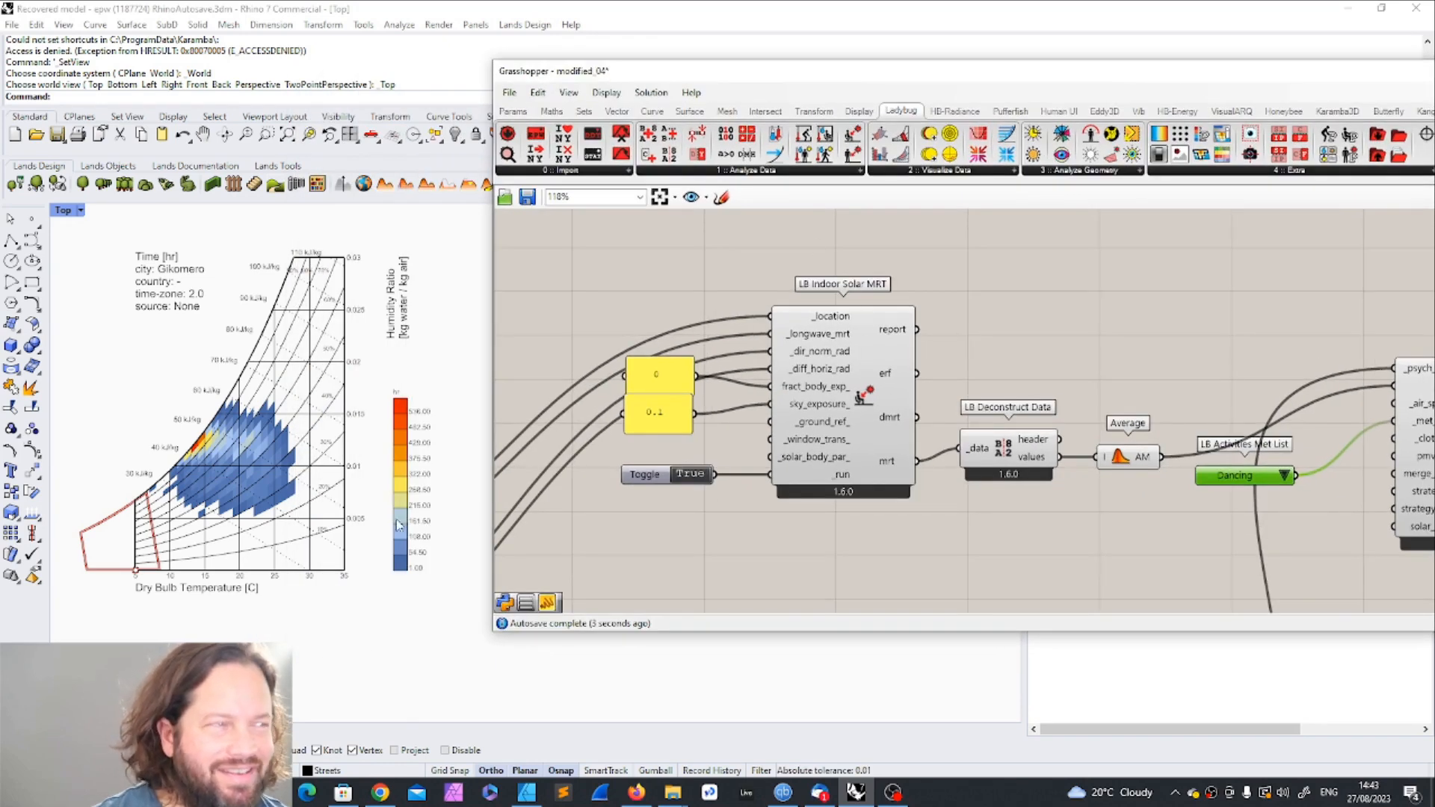
# Step: Try more strenuous activities such as Shoveling and Running 9mph in Activities Met List and compare the comfort polygon in Rhino
pyautogui.click(1284, 476)
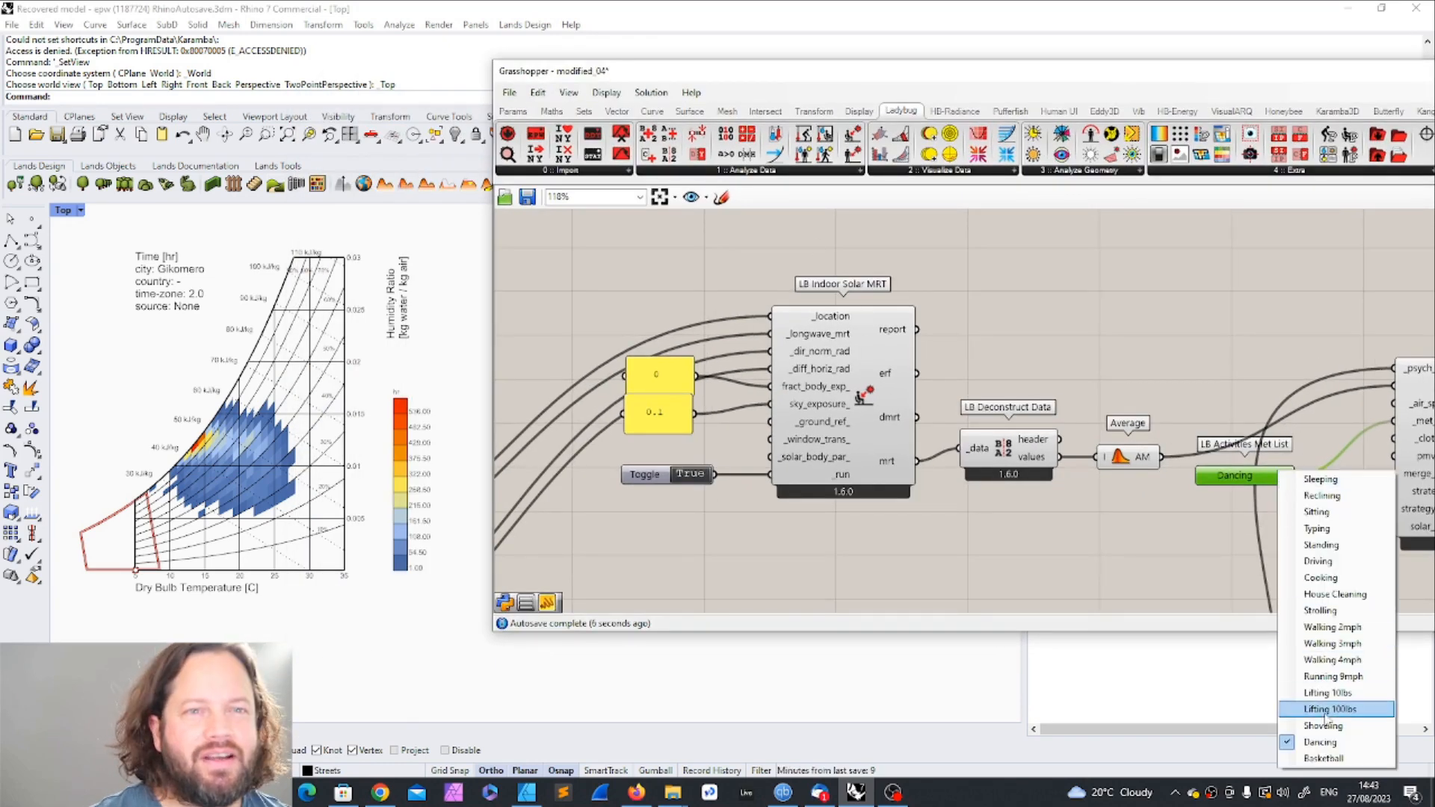
pyautogui.click(1323, 742)
pyautogui.click(1284, 476)
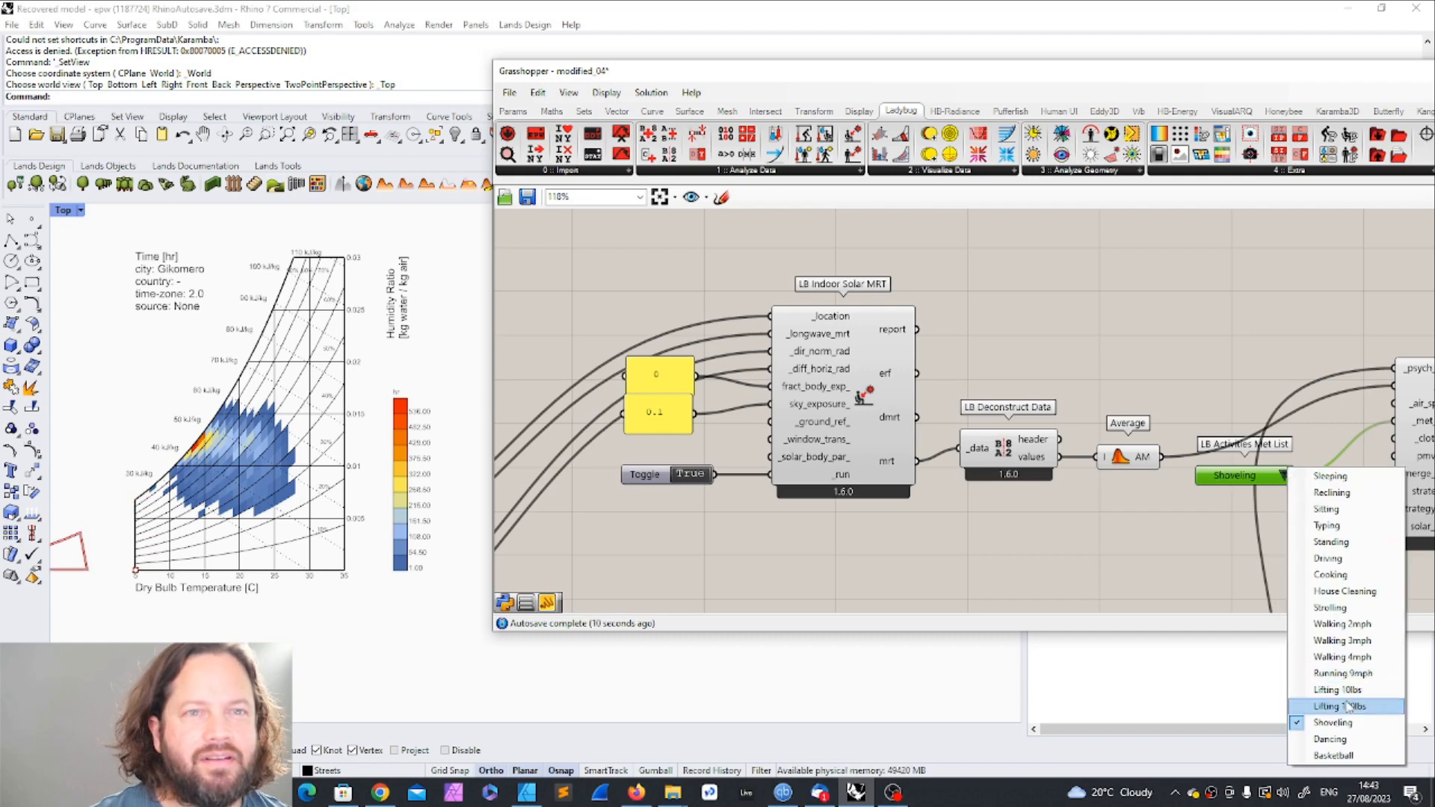
pyautogui.click(1332, 683)
pyautogui.click(1274, 476)
pyautogui.click(1335, 700)
pyautogui.click(1285, 477)
pyautogui.click(1341, 684)
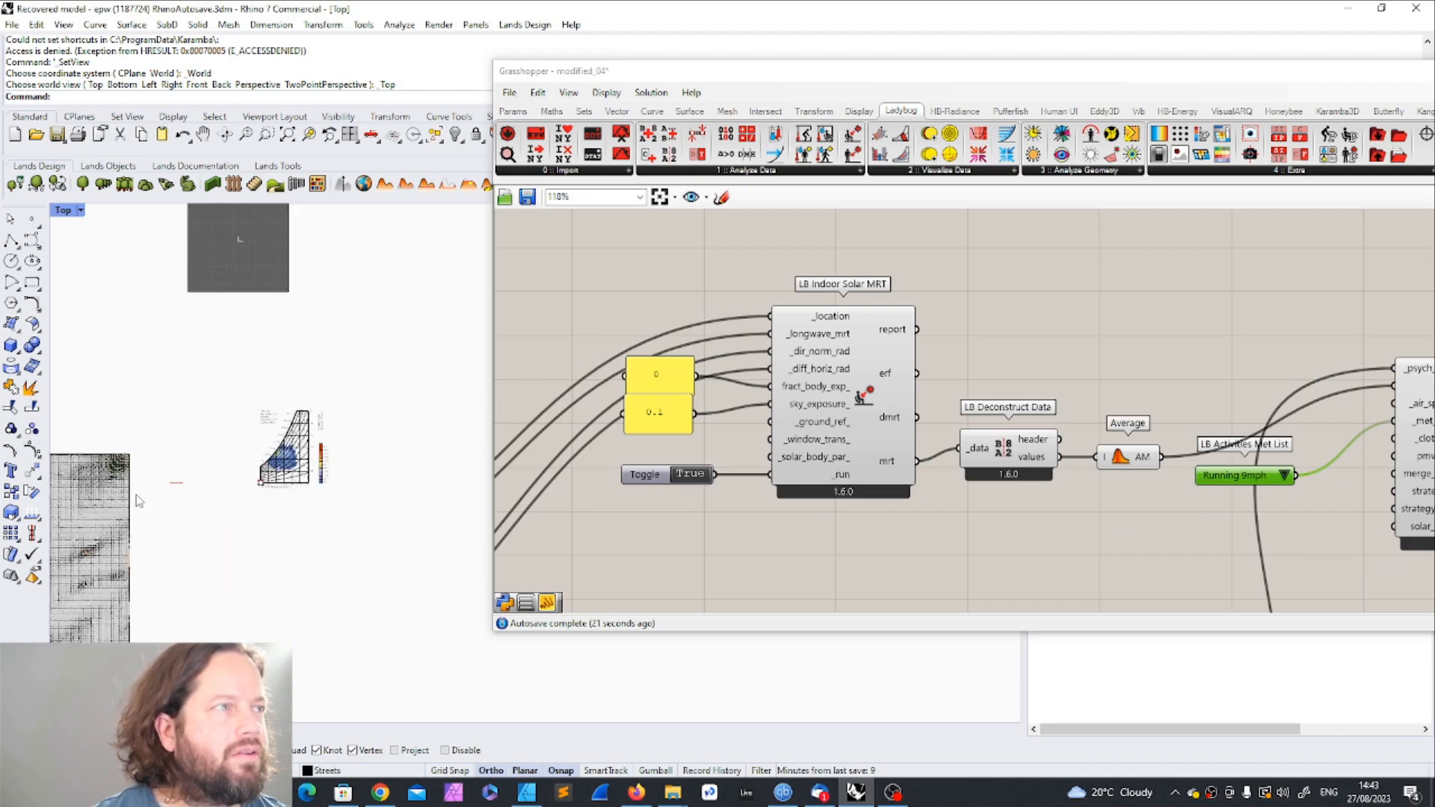
# Step: Switch the activity in Activities Met List to Cooking and view the comfort polygon on the chart
pyautogui.click(1284, 475)
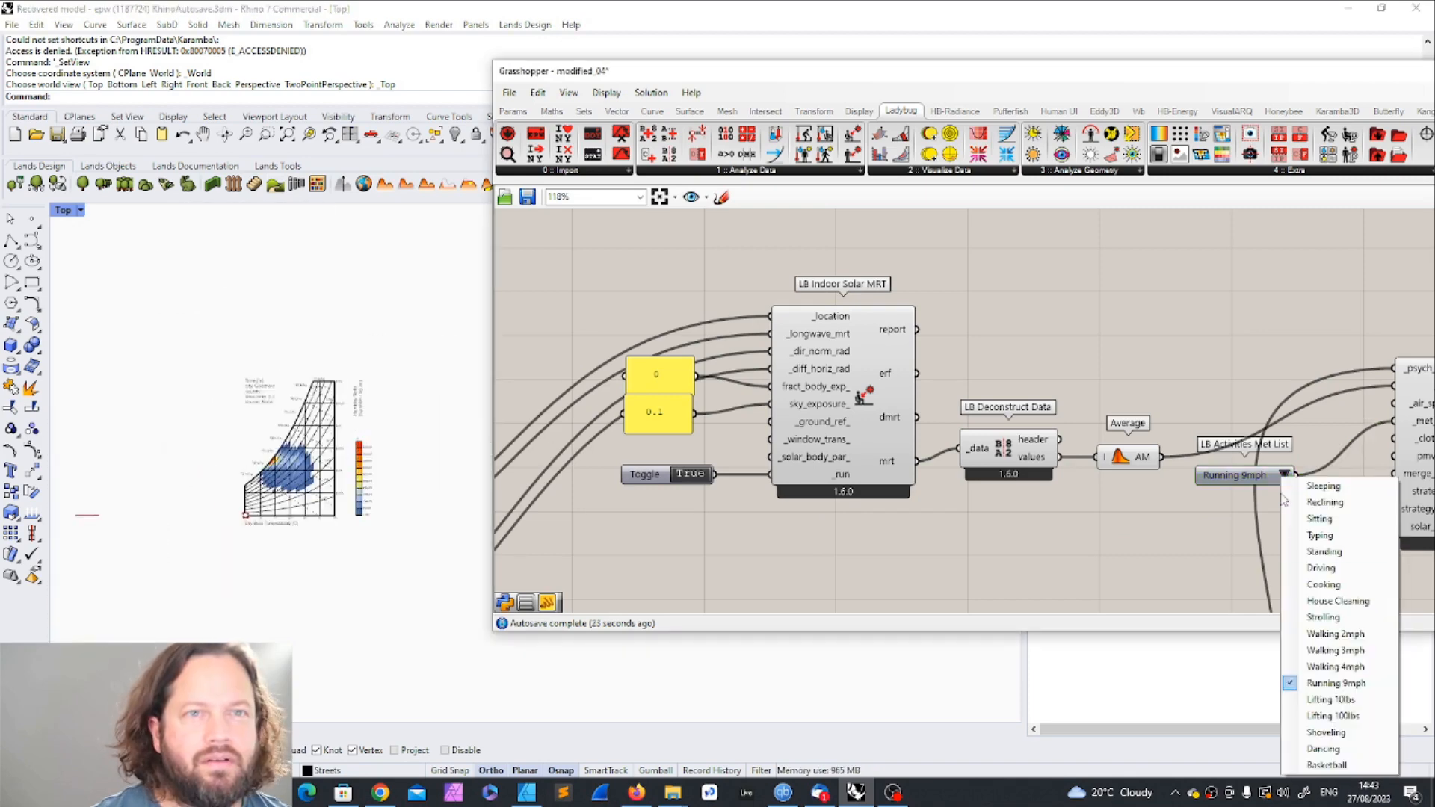
pyautogui.click(1323, 584)
pyautogui.scroll(5, 460, 451)
pyautogui.scroll(-4, 266, 448)
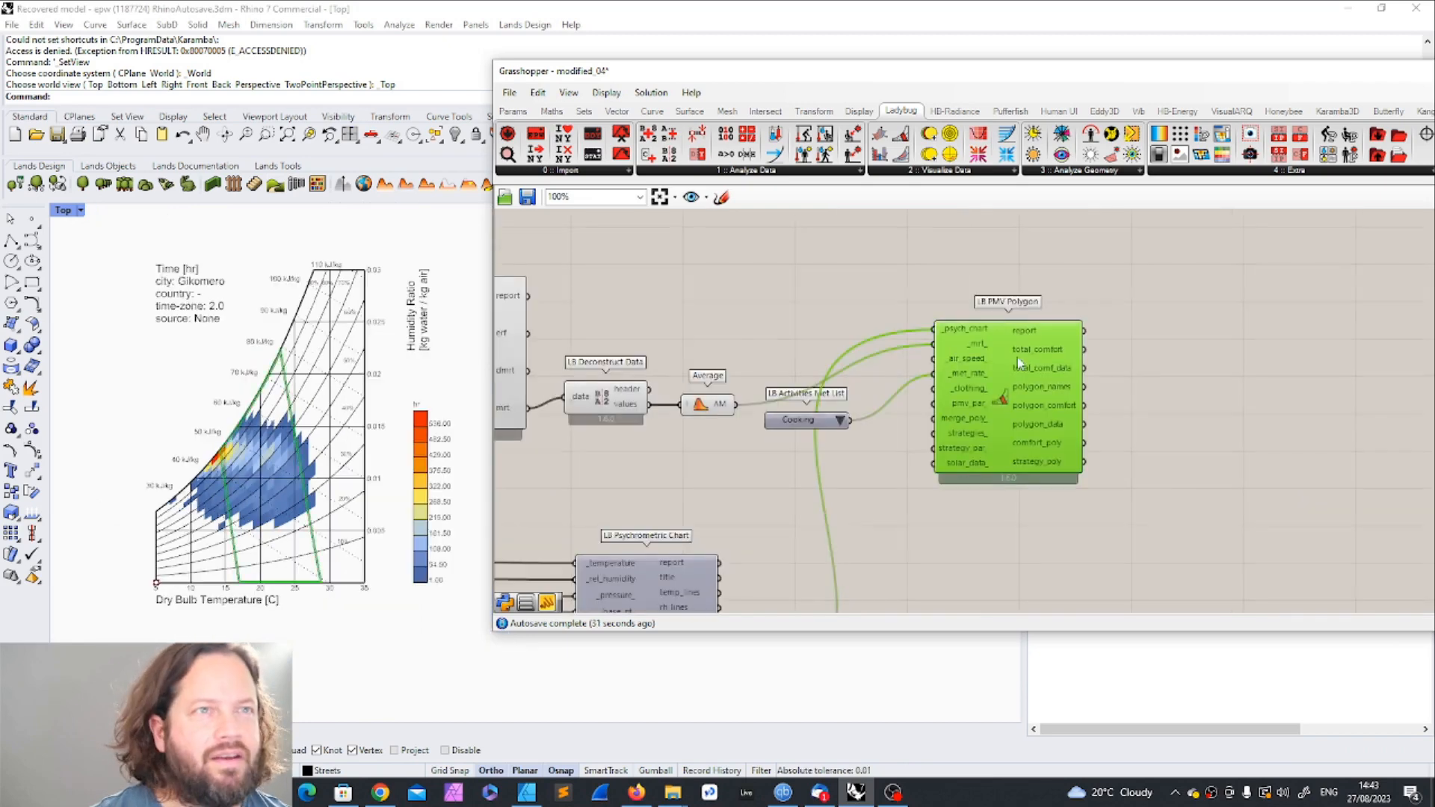
# Step: Shift PMV Polygon slightly away from Activities Met List, and set the activity to Sleeping to check its comfort polygon
pyautogui.moveTo(1002, 363); pyautogui.dragTo(1024, 366)
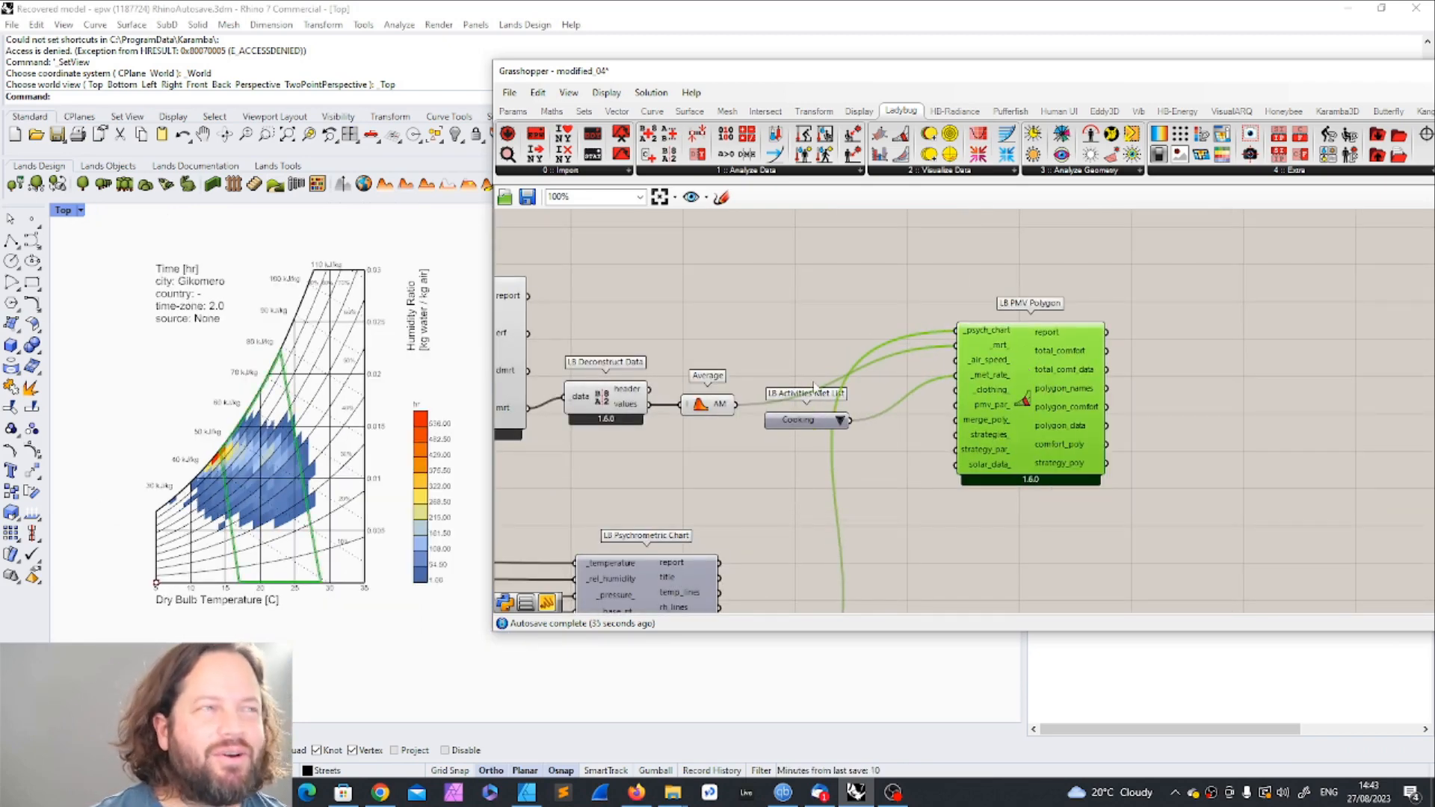
pyautogui.click(841, 421)
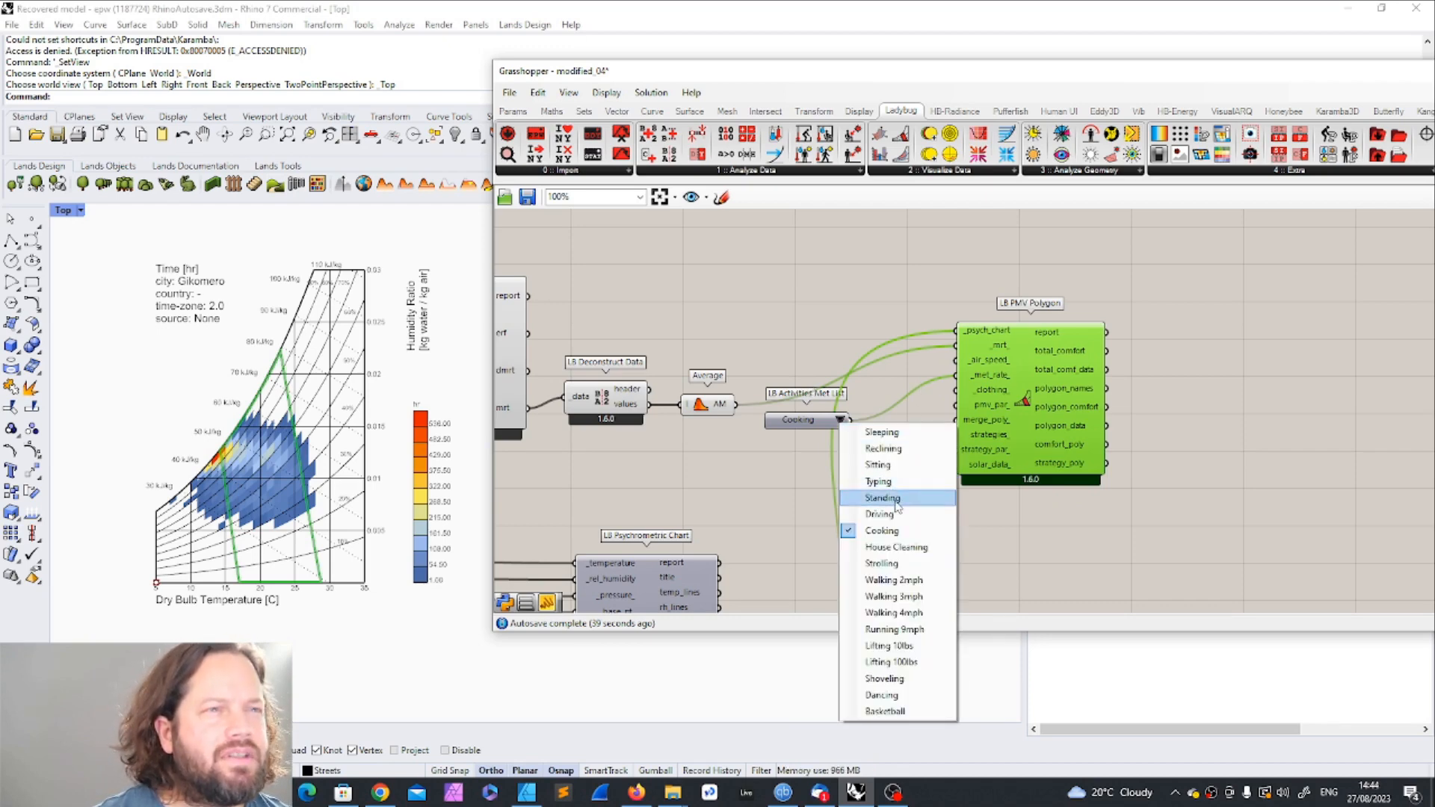
pyautogui.click(907, 432)
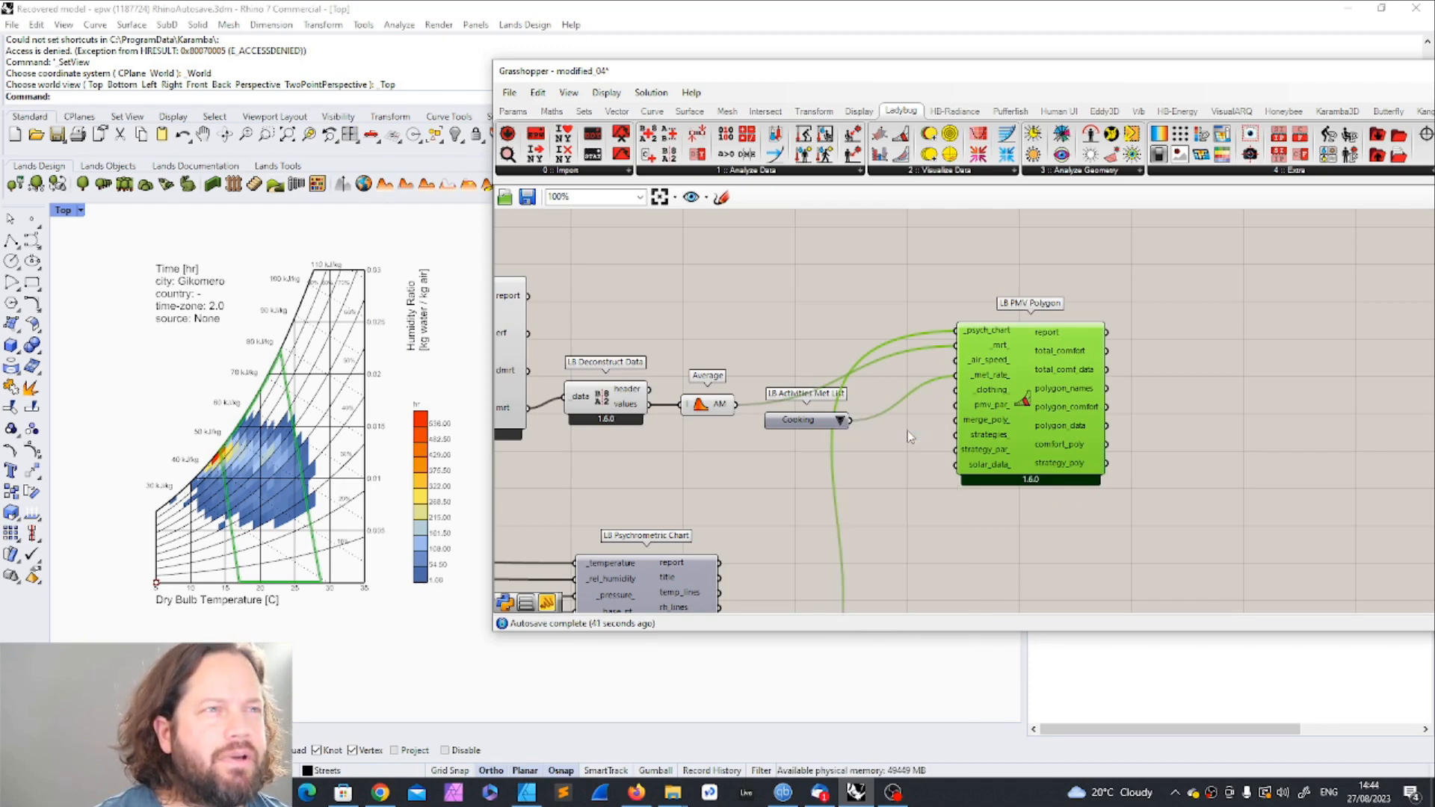
pyautogui.scroll(-4, 258, 441)
pyautogui.scroll(4, 286, 432)
pyautogui.scroll(-4, 289, 431)
pyautogui.scroll(4, 333, 293)
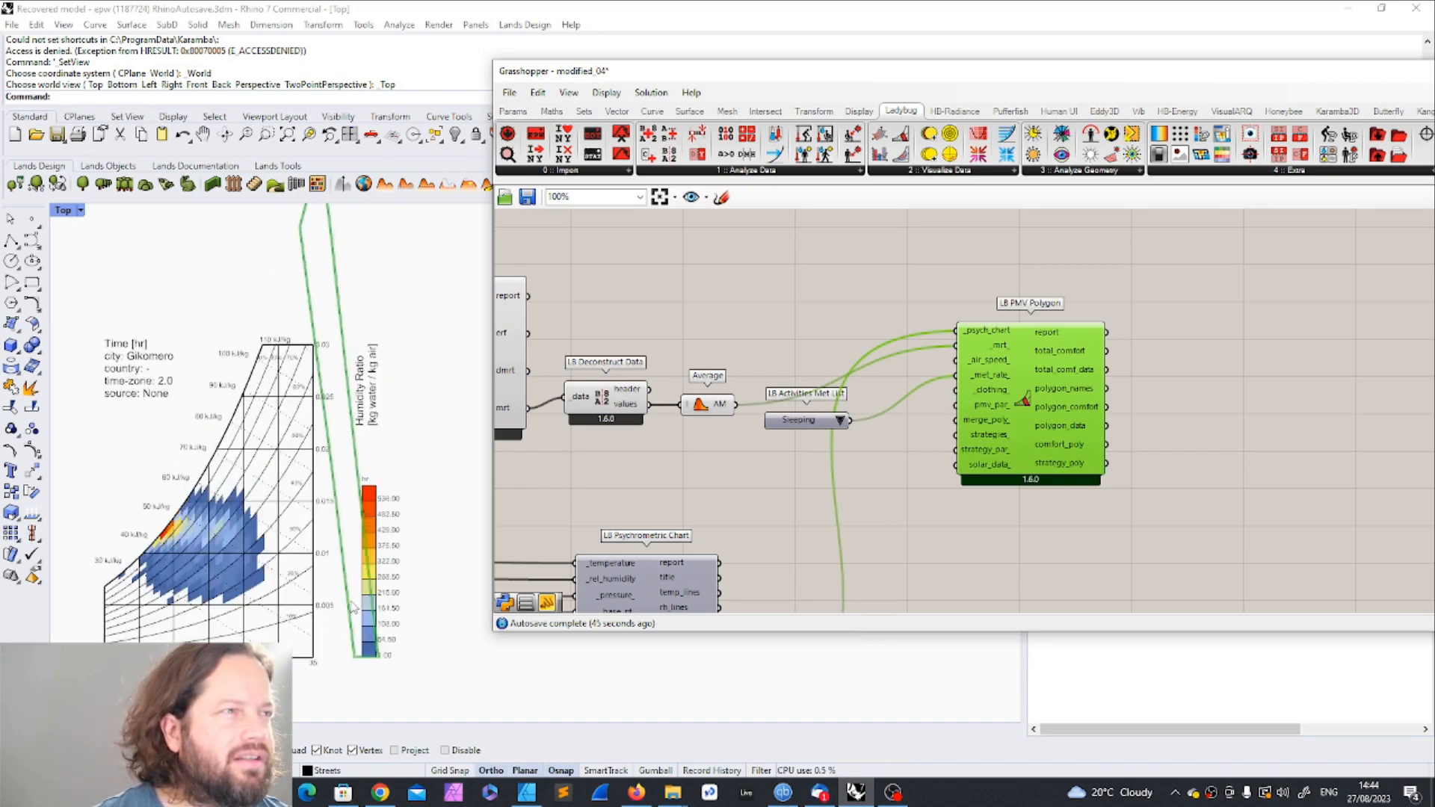
# Step: Set the activity in Activities Met List to Standing
pyautogui.click(844, 426)
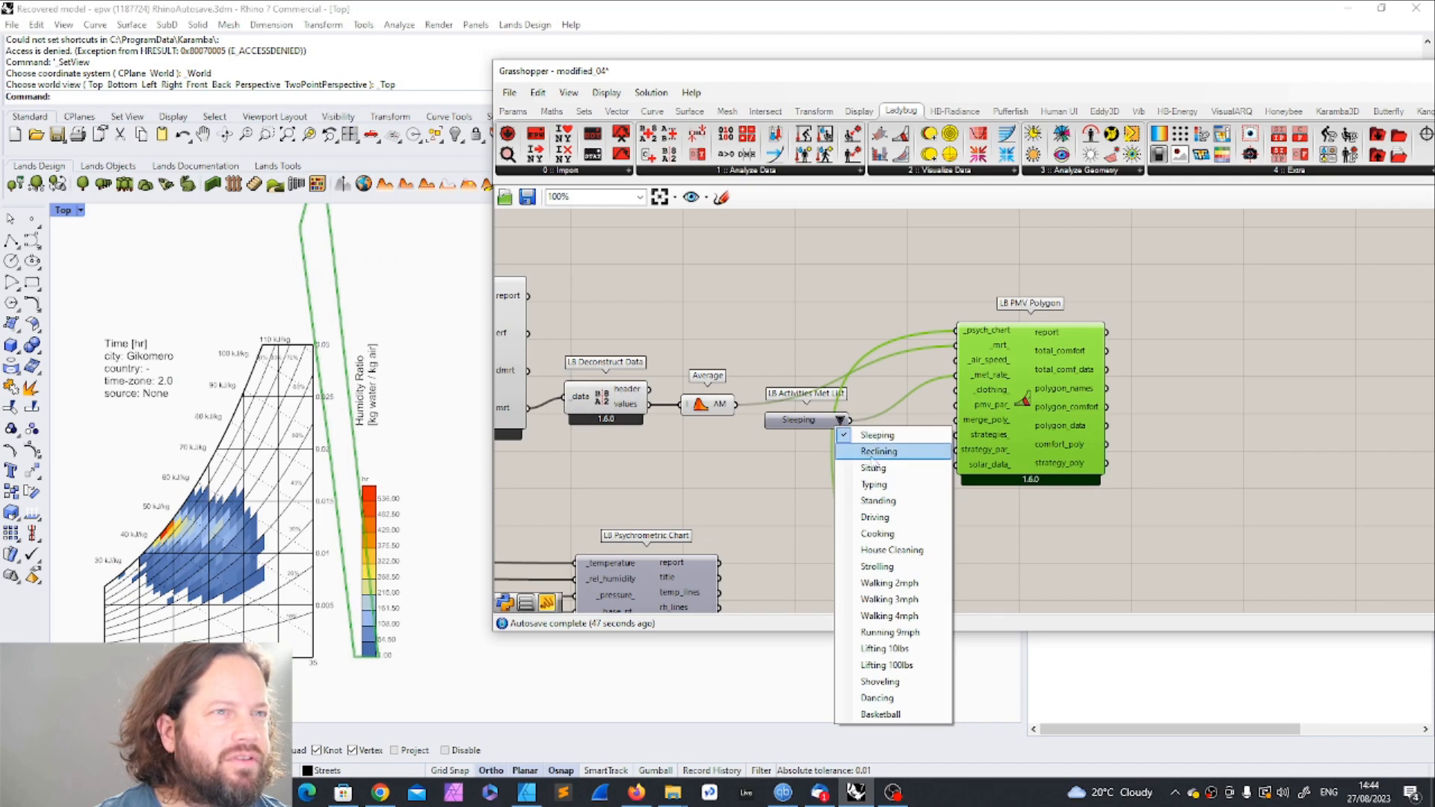
pyautogui.click(844, 469)
pyautogui.click(839, 423)
pyautogui.click(883, 501)
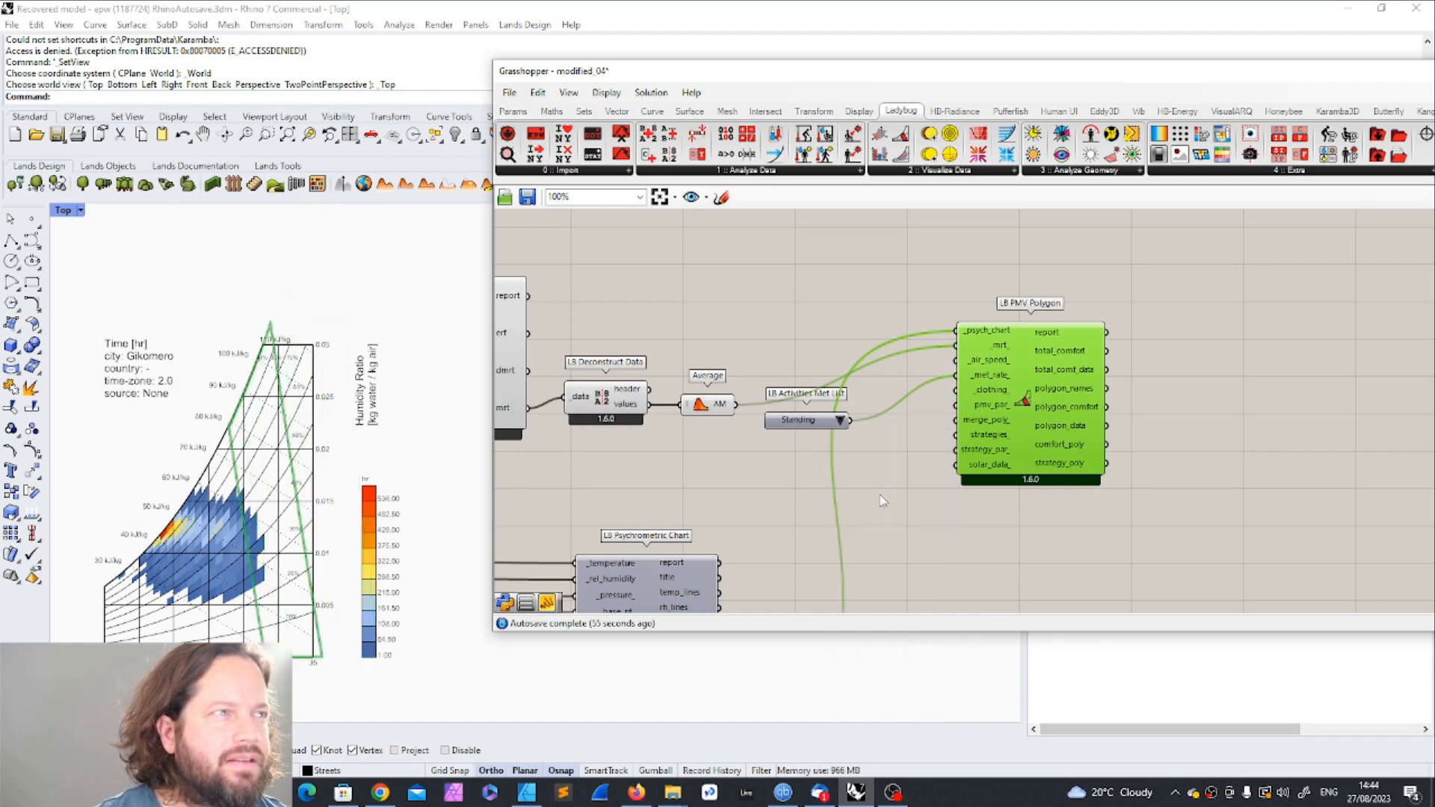
# Step: Change the activity in Activities Met List back to Cooking
pyautogui.click(842, 424)
pyautogui.click(882, 519)
pyautogui.click(839, 420)
pyautogui.click(884, 531)
pyautogui.click(887, 538)
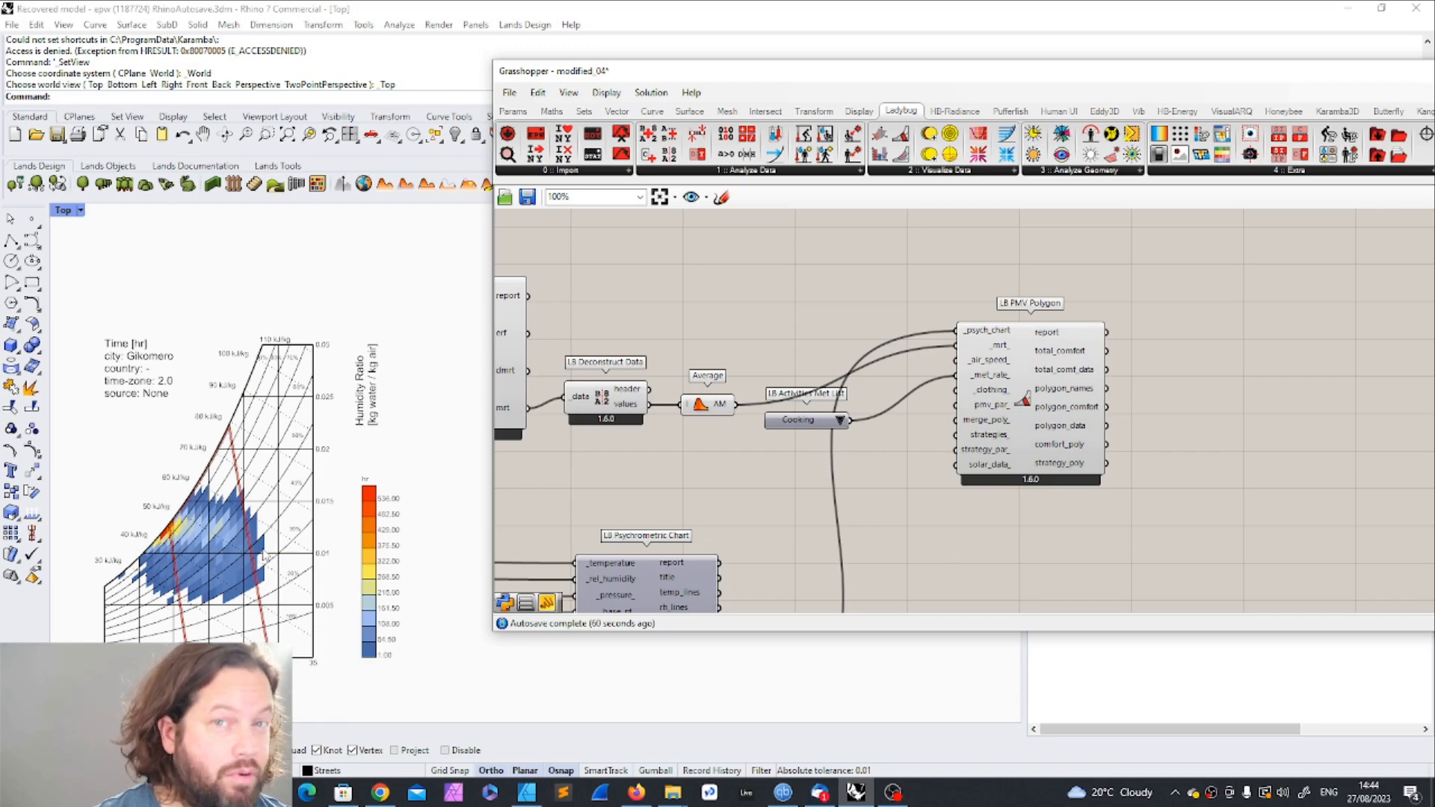
# Step: Move PMV Polygon and Activities Met List farther from the MRT components, and raise Deconstruct Data and Average slightly
pyautogui.scroll(-5, 832, 459)
pyautogui.scroll(5, 654, 461)
pyautogui.moveTo(750, 428); pyautogui.dragTo(1014, 443)
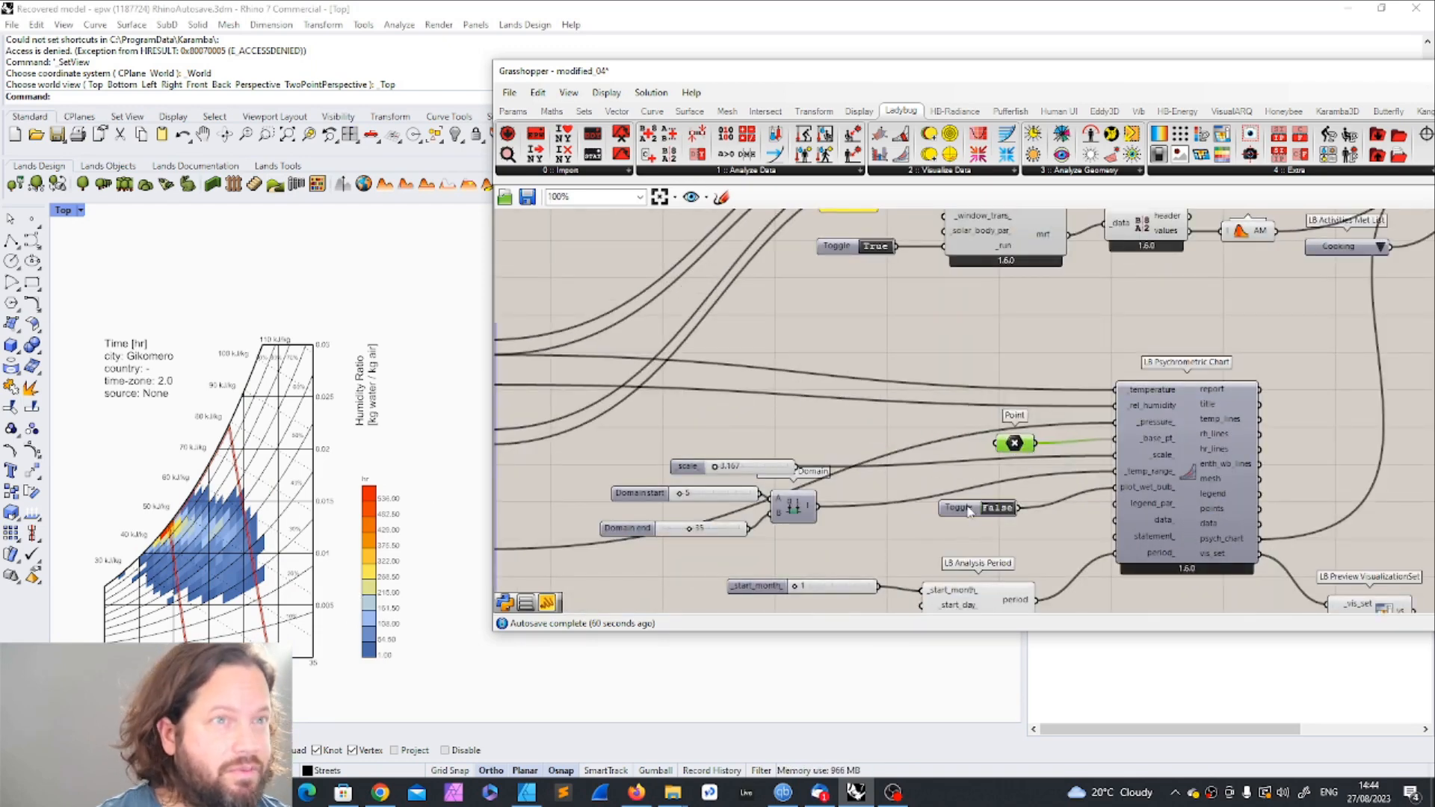
pyautogui.click(969, 511)
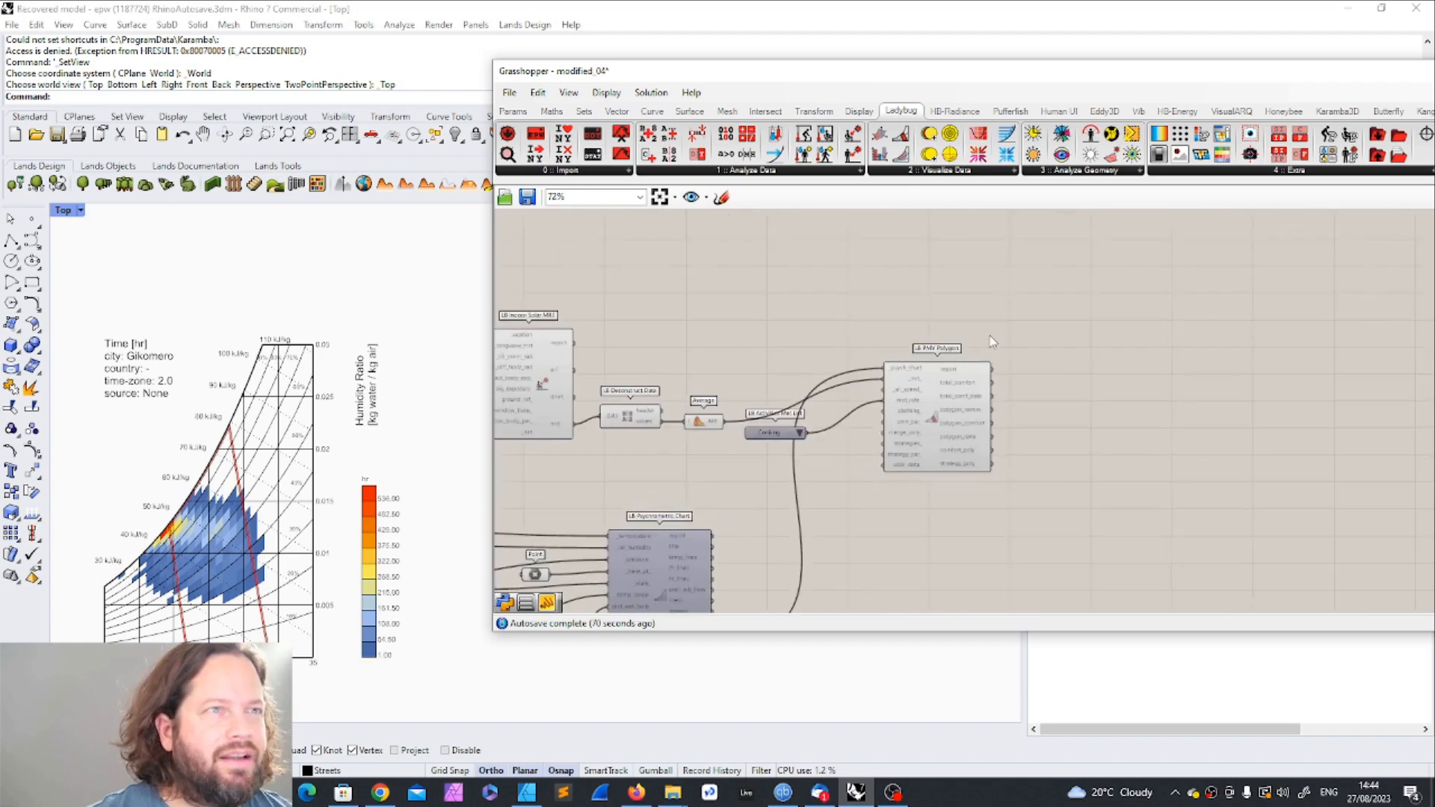
pyautogui.scroll(1, 820, 418)
pyautogui.moveTo(820, 419); pyautogui.dragTo(1014, 398, button='right')
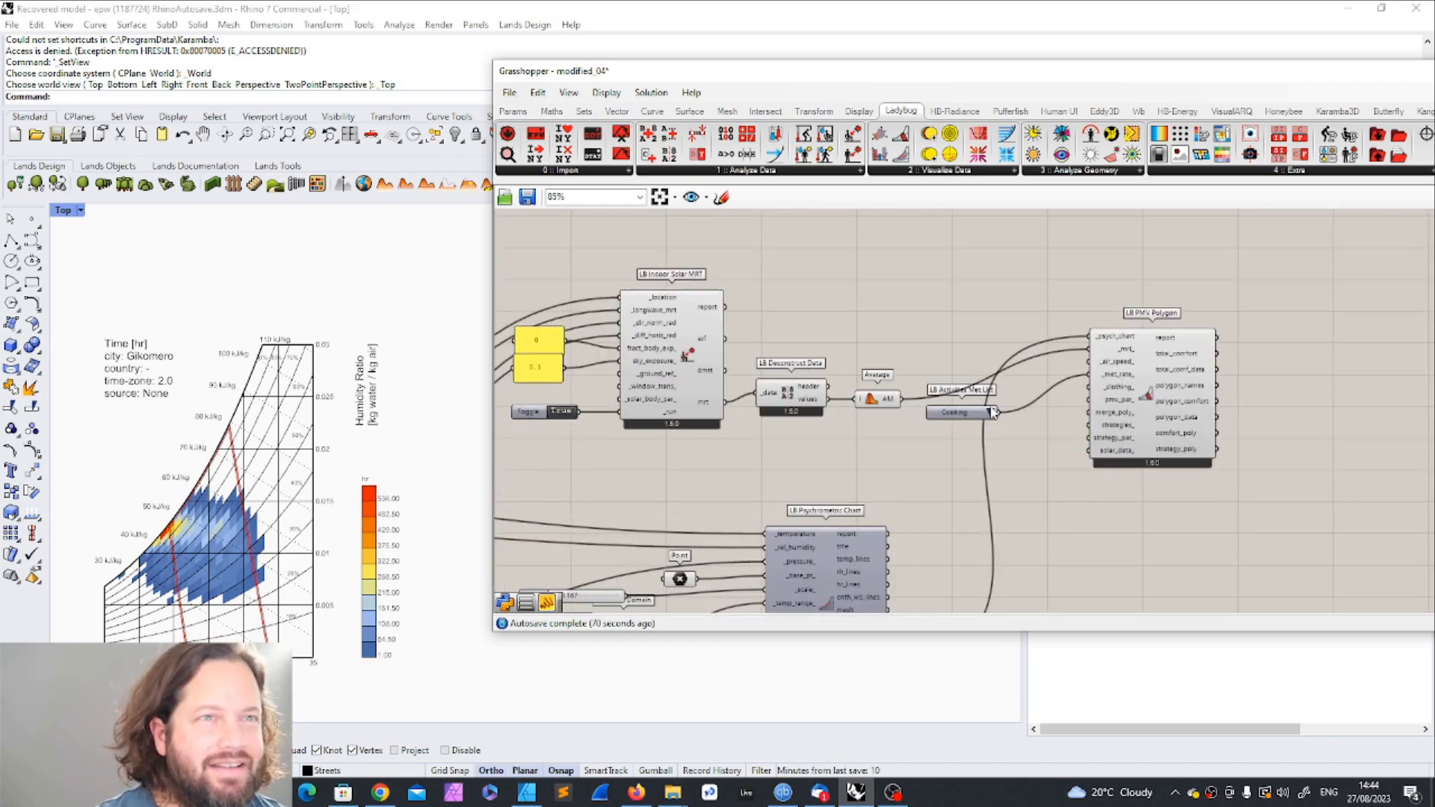
pyautogui.moveTo(1164, 374); pyautogui.dragTo(1234, 379)
pyautogui.moveTo(776, 392); pyautogui.dragTo(779, 374)
pyautogui.moveTo(876, 398); pyautogui.dragTo(874, 376)
pyautogui.moveTo(975, 412); pyautogui.dragTo(1106, 381)
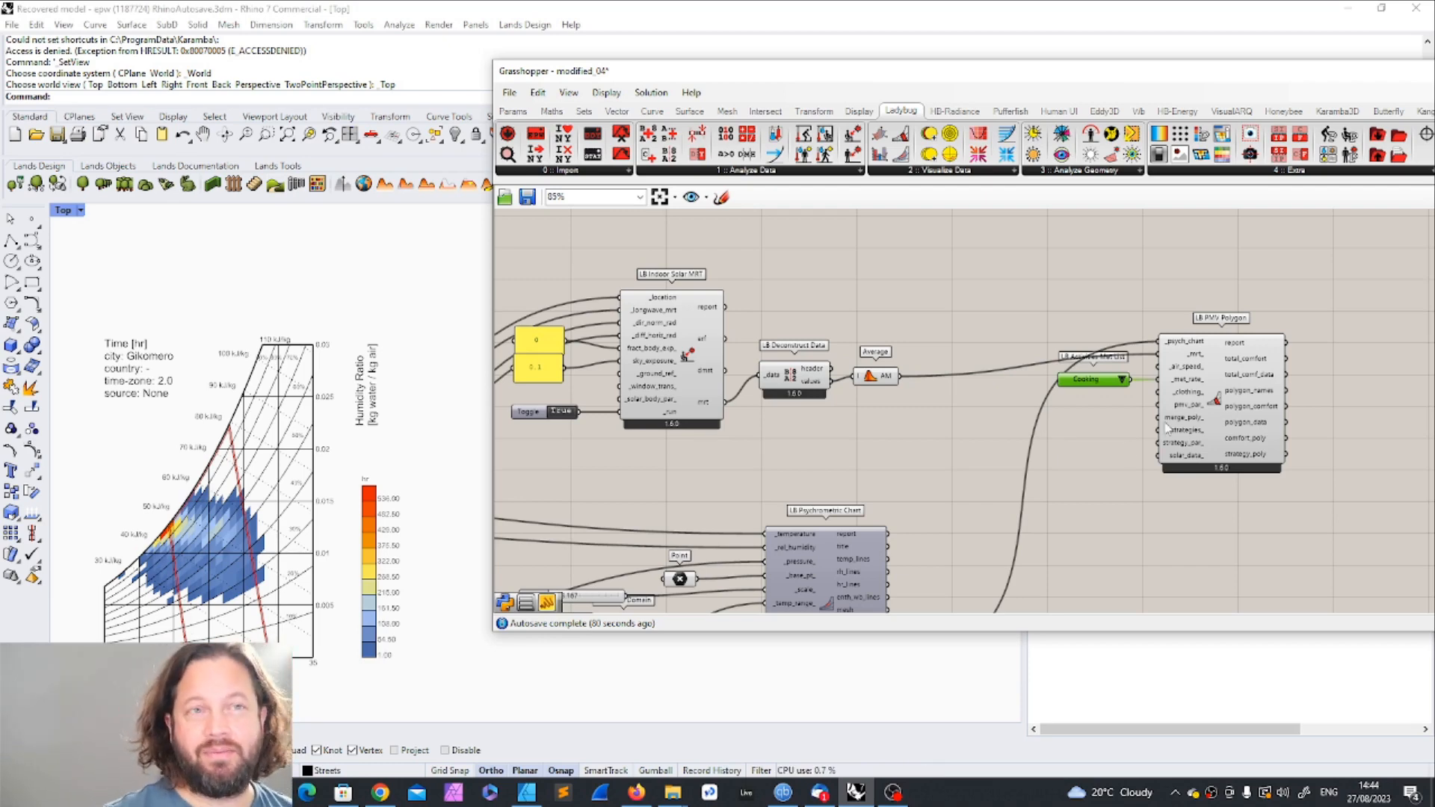
# Step: Lower PMV Polygon and Activities Met List together, and move Activities Met List a little farther from the _met_rate_ input
pyautogui.scroll(-3, 993, 360)
pyautogui.scroll(3, 1006, 322)
pyautogui.moveTo(1014, 322); pyautogui.dragTo(1396, 579)
pyautogui.moveTo(1189, 398); pyautogui.dragTo(1220, 456)
pyautogui.click(1332, 451)
pyautogui.scroll(5, 1268, 457)
pyautogui.scroll(-3, 1266, 495)
pyautogui.scroll(3, 927, 448)
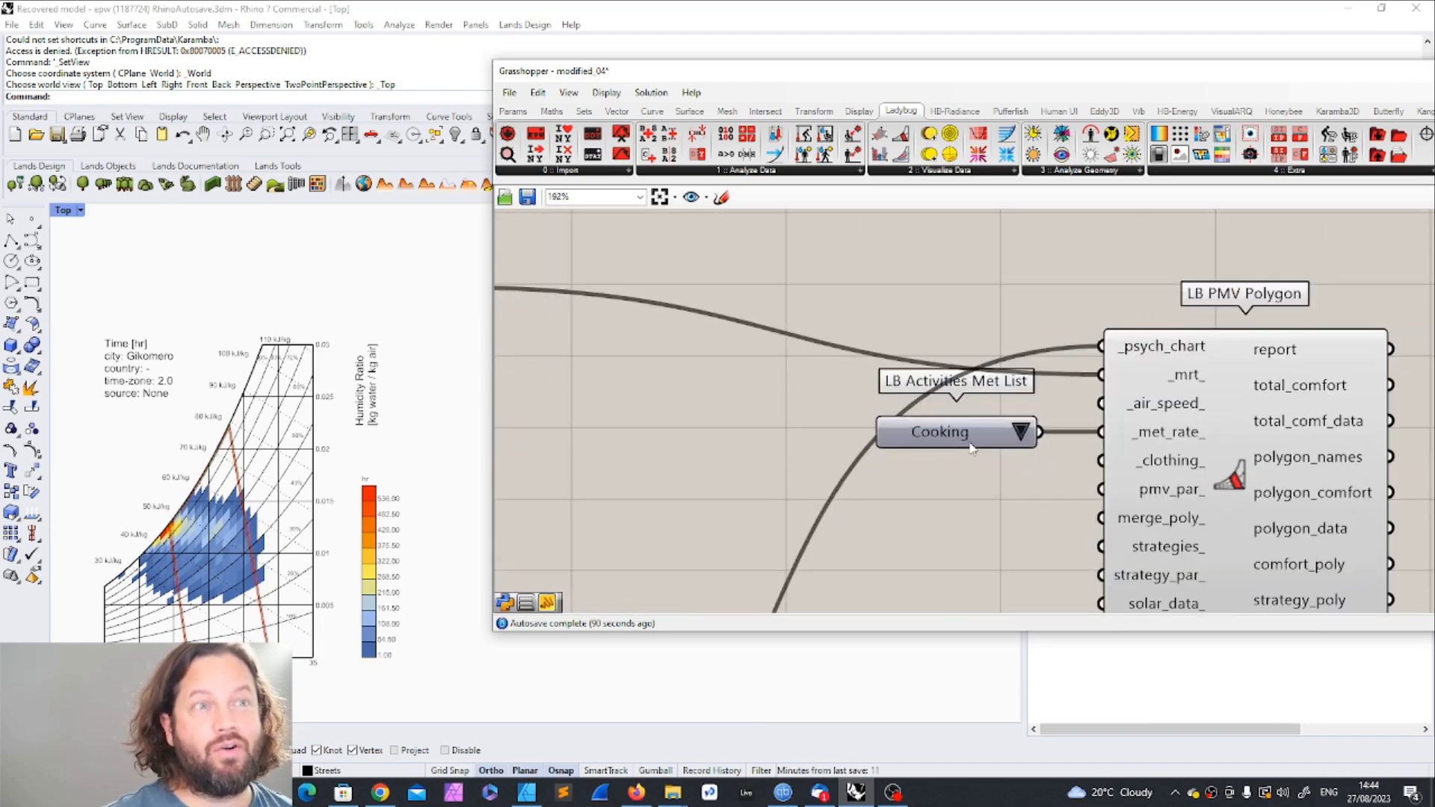
pyautogui.click(918, 439)
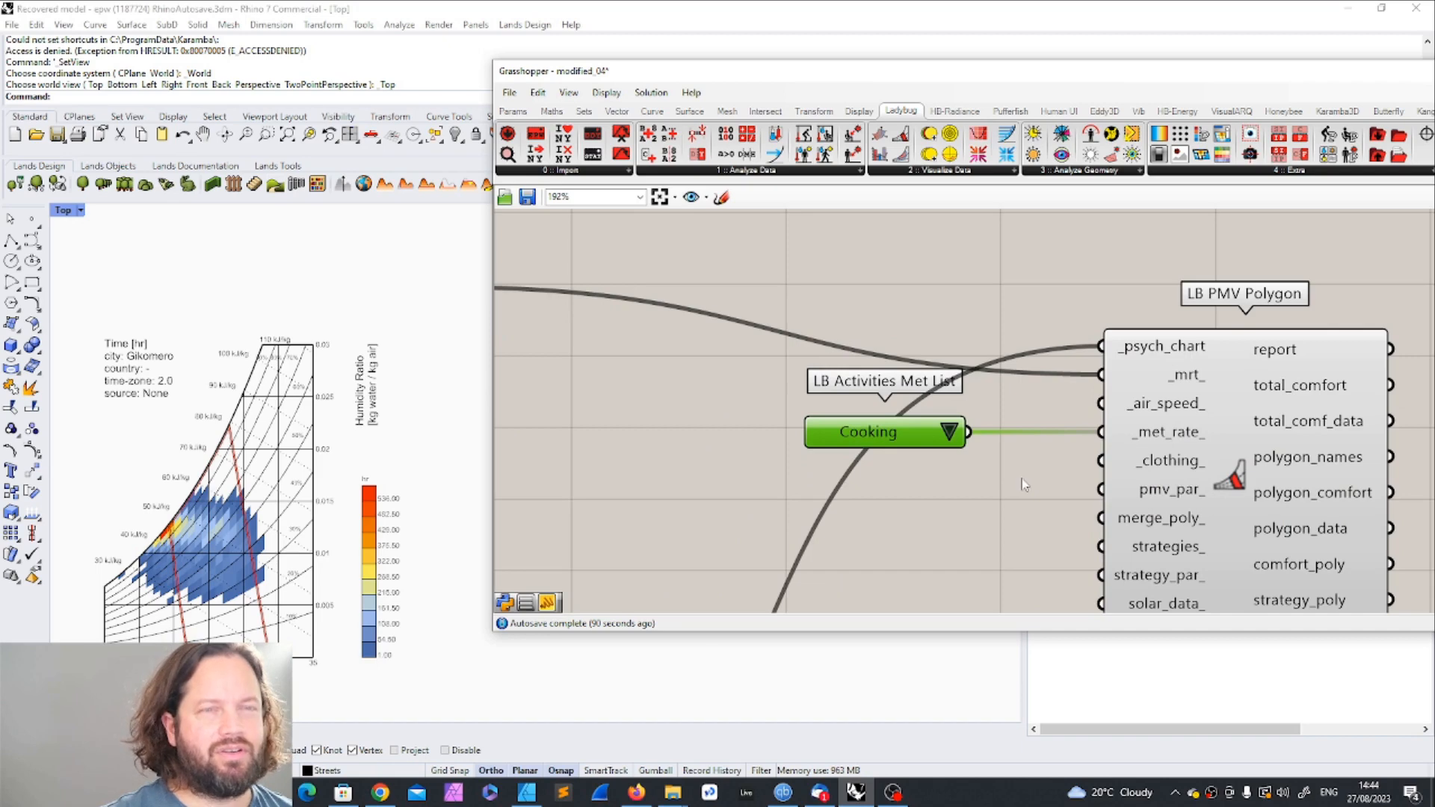
pyautogui.scroll(-1, 1022, 478)
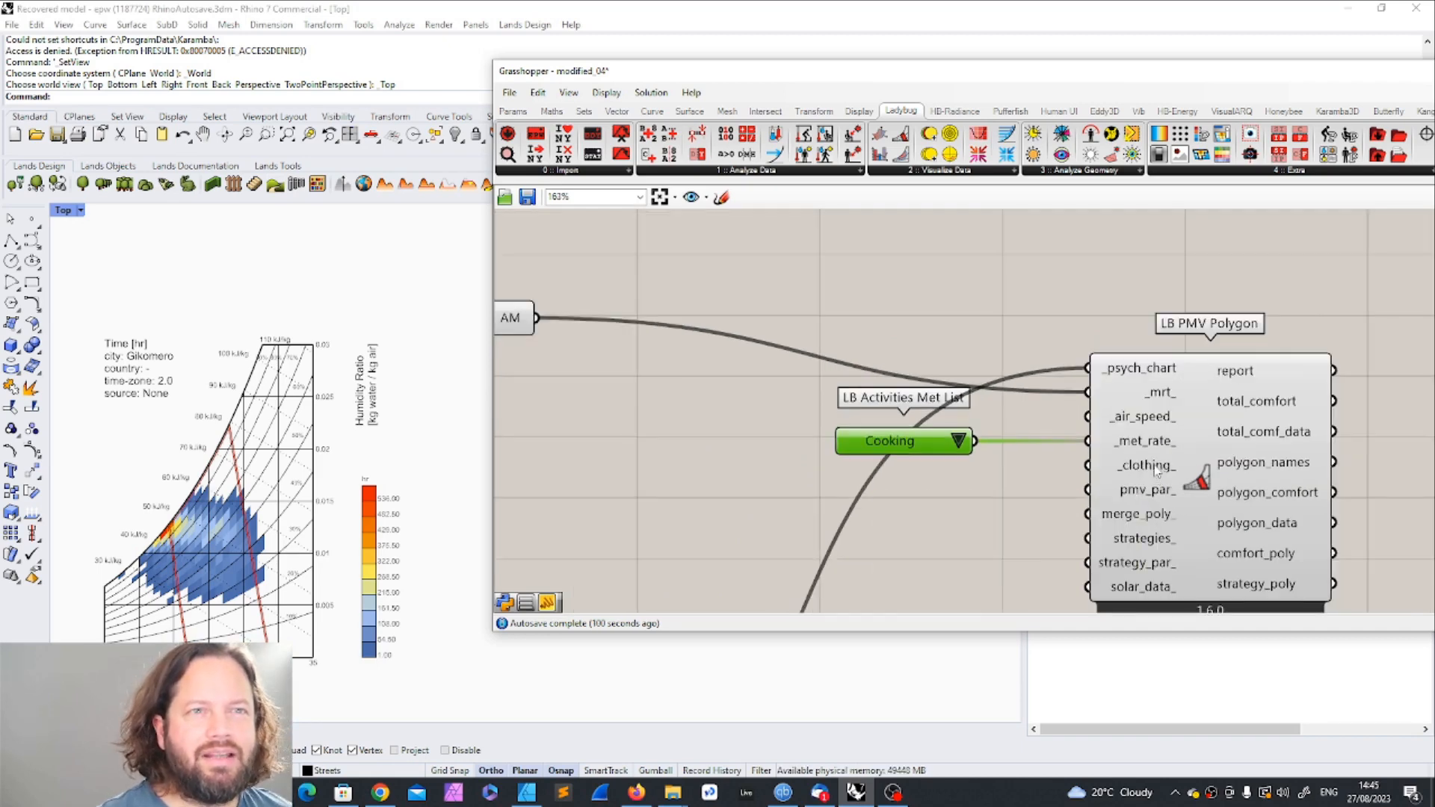
# Step: Add an LB Clothing List component and place it below Activities Met List
pyautogui.moveTo(1077, 75); pyautogui.dragTo(709, 72)
pyautogui.click(976, 169)
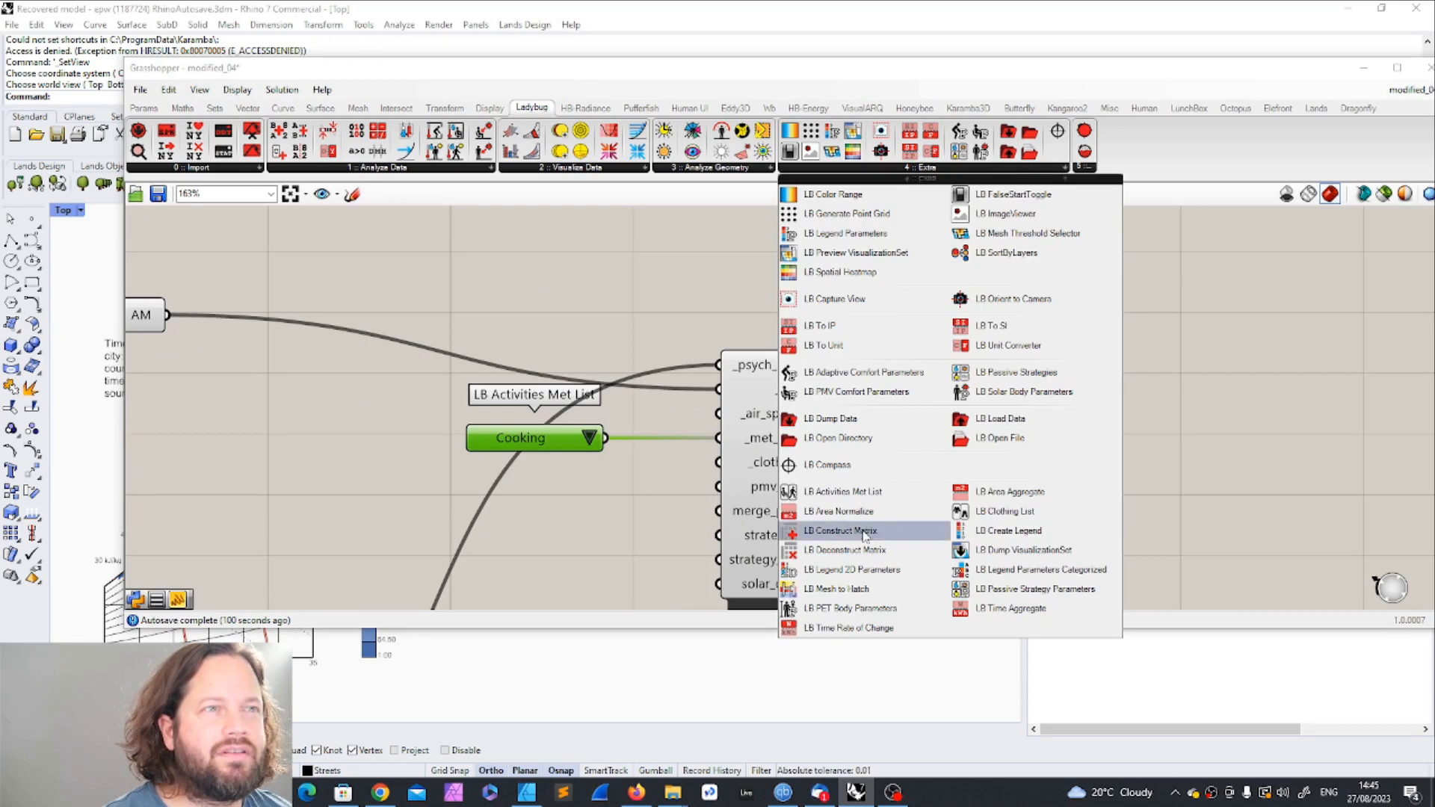
pyautogui.click(1007, 508)
pyautogui.click(1205, 362)
pyautogui.scroll(-4, 1205, 362)
pyautogui.moveTo(1205, 364); pyautogui.dragTo(842, 487)
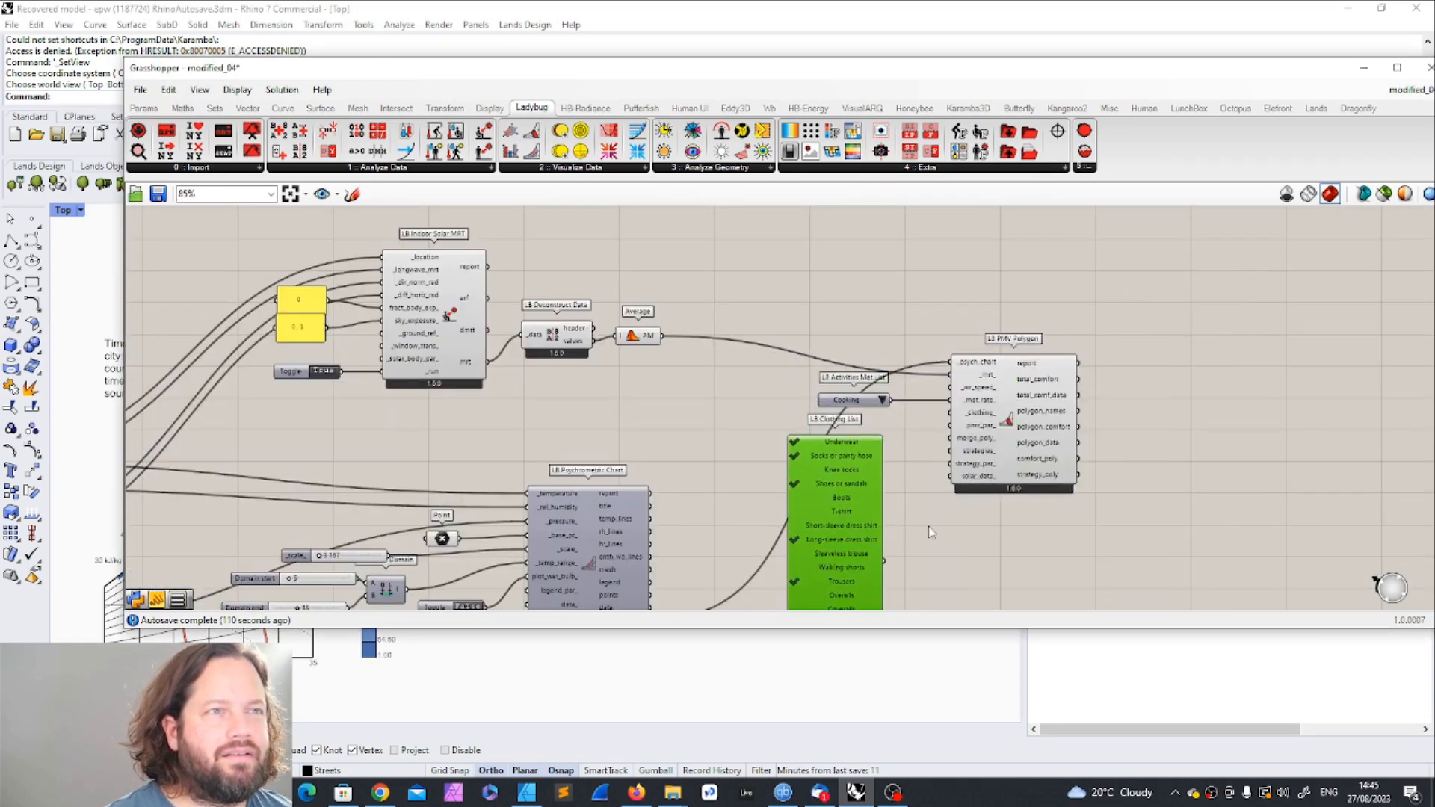
# Step: Connect the Clothing List output directly to the PMV Polygon's _clothing_ input
pyautogui.scroll(3, 927, 524)
pyautogui.scroll(-2, 873, 501)
pyautogui.moveTo(862, 561); pyautogui.dragTo(948, 381)
pyautogui.moveTo(948, 381); pyautogui.dragTo(960, 379)
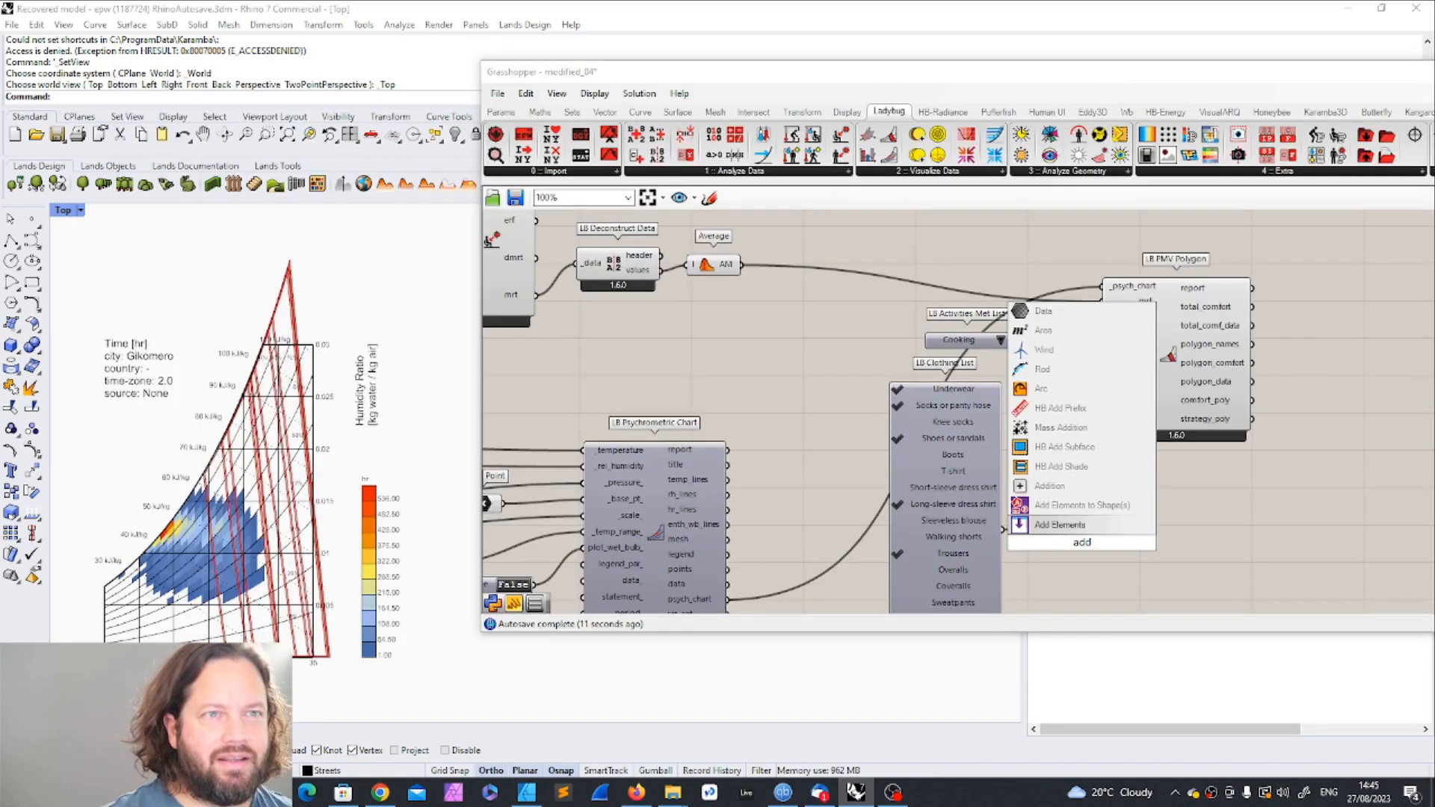
# Step: Add a Mass Addition component, feed it the Clothing List values, and connect its result to the PMV Polygon's _clothing_ input
pyautogui.press('BackSpace')
pyautogui.press('BackSpace')
pyautogui.press('BackSpace')
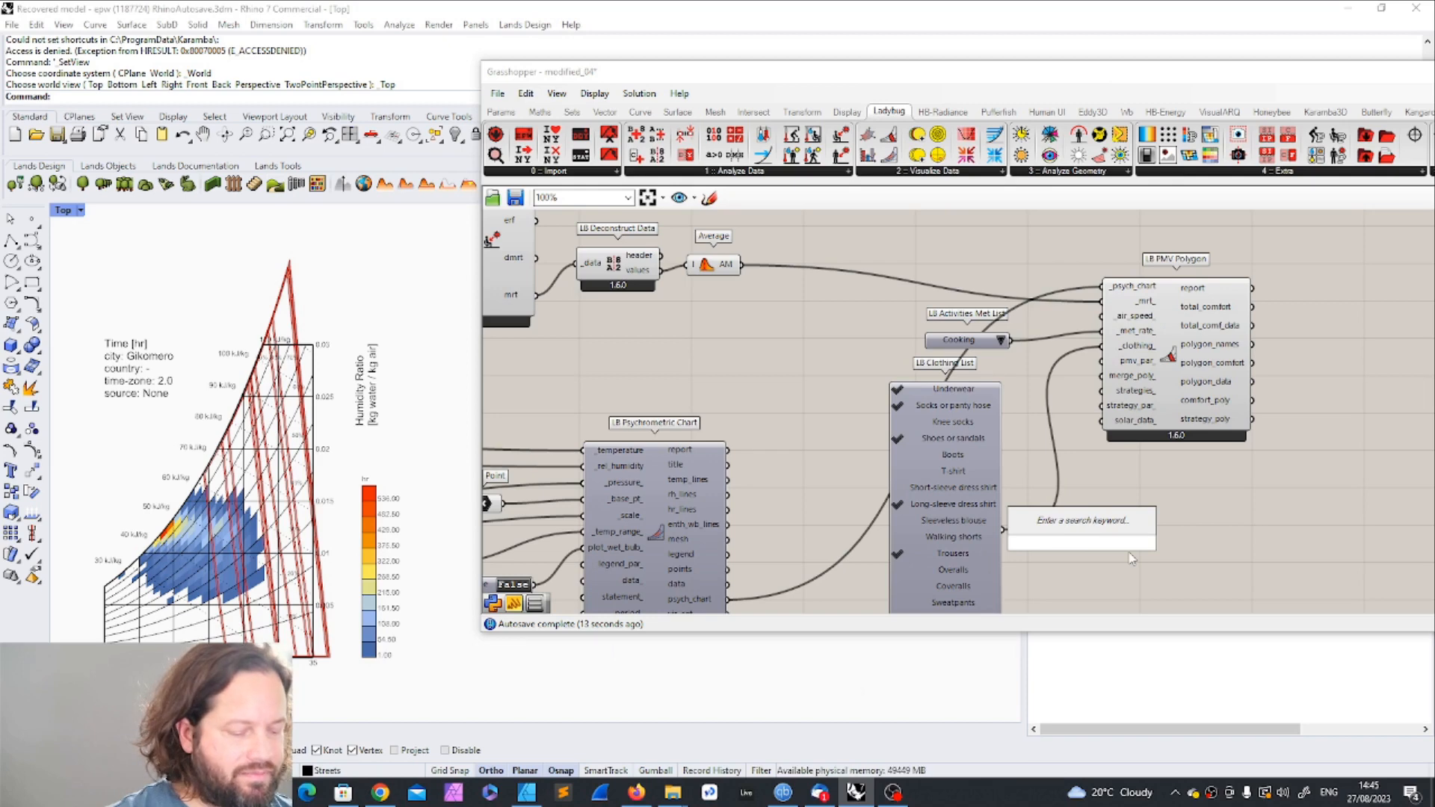
pyautogui.write('mass')
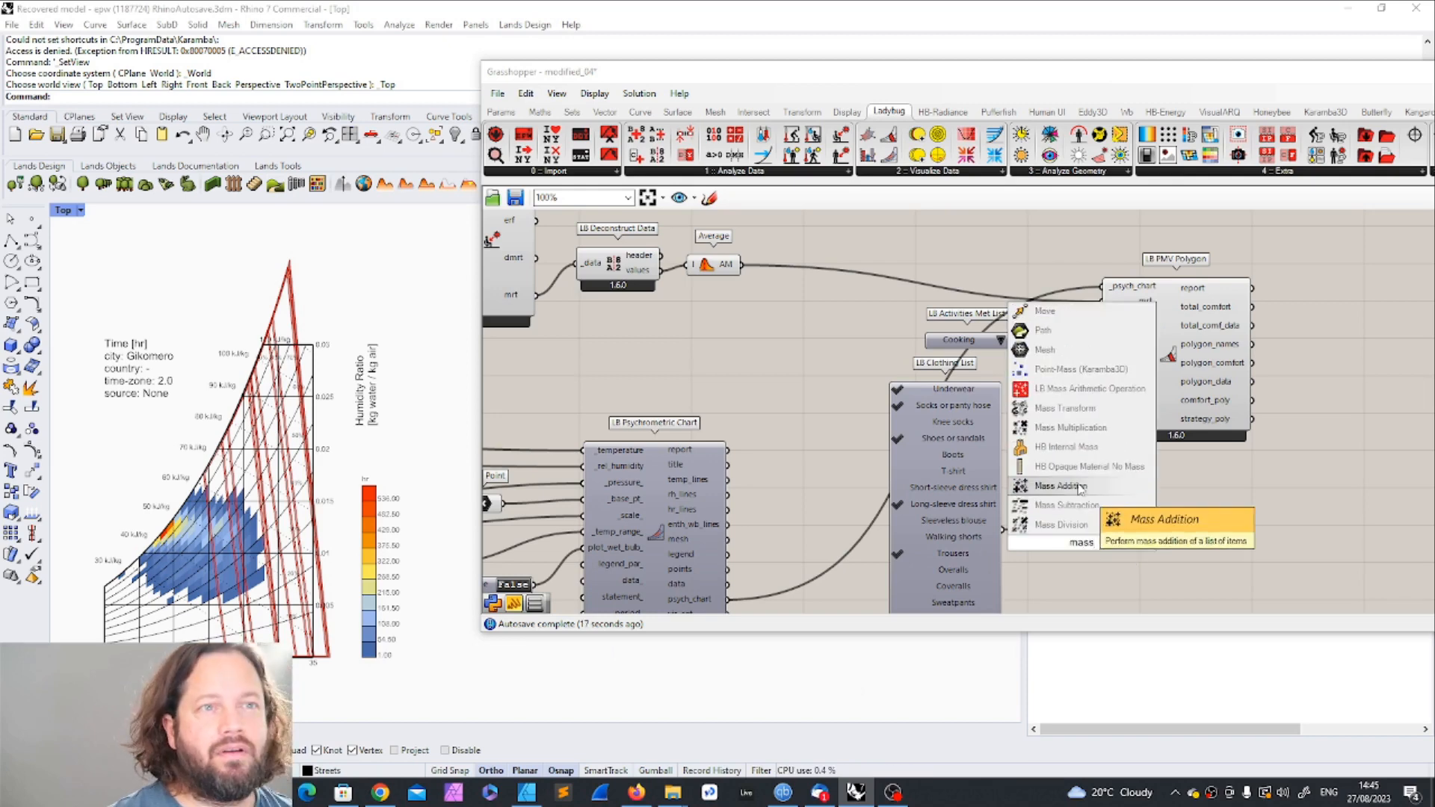
pyautogui.press('Return')
pyautogui.moveTo(1002, 531); pyautogui.dragTo(1101, 553)
pyautogui.scroll(1, 1099, 549)
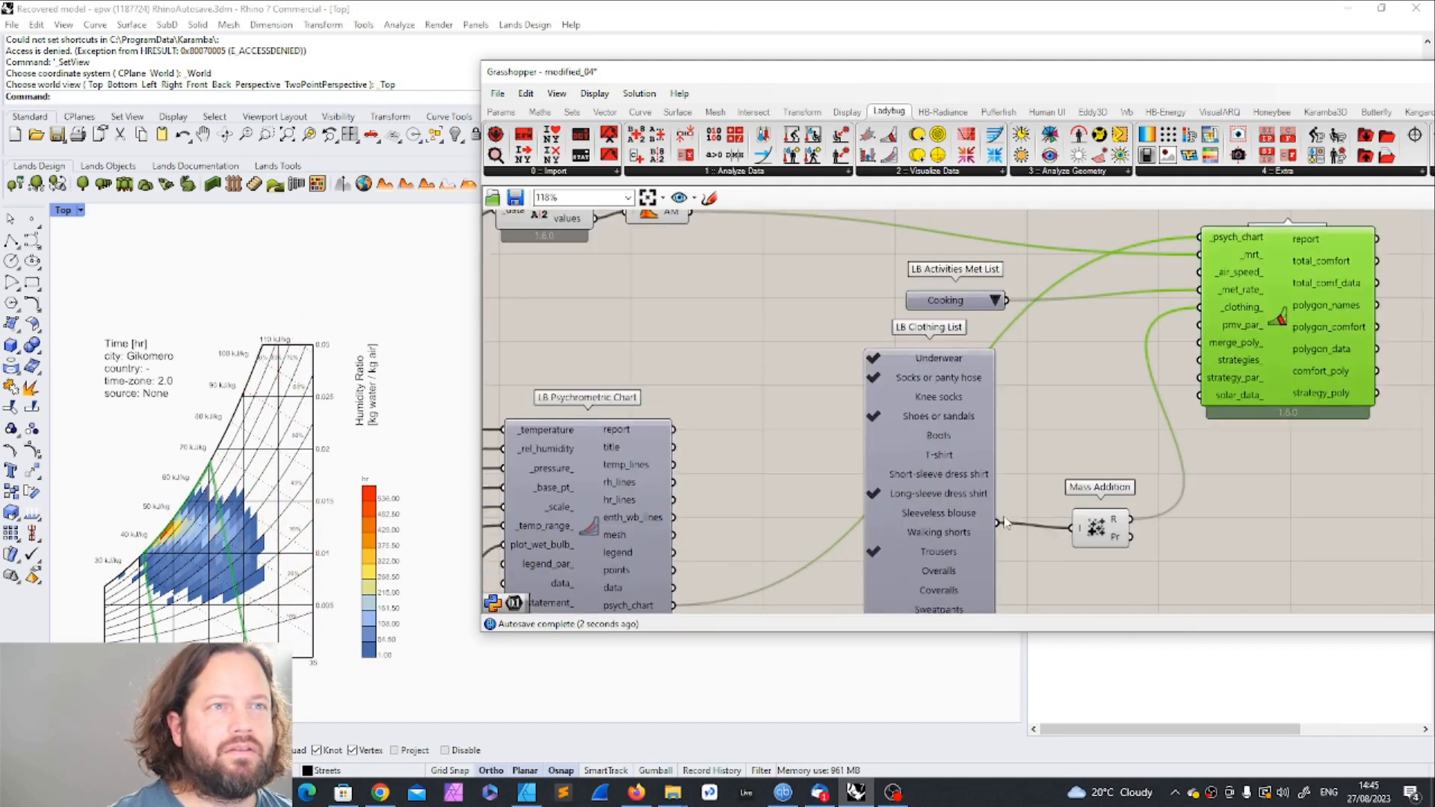
pyautogui.scroll(-3, 983, 423)
pyautogui.scroll(3, 984, 427)
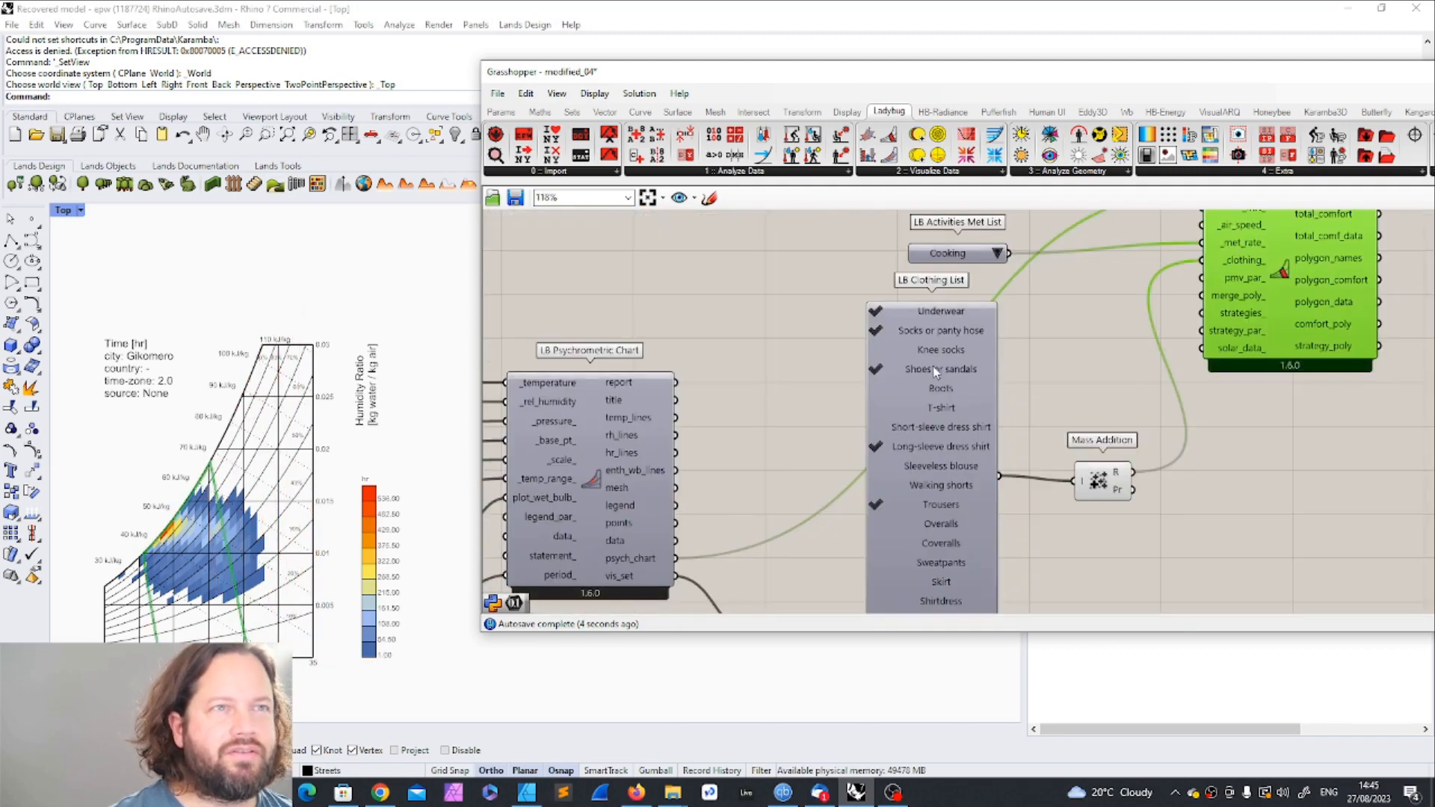
# Step: Try the Clothing List without Coat/Jacket/Blazer to compare the comfort polygon, and select that garment again
pyautogui.moveTo(942, 452)
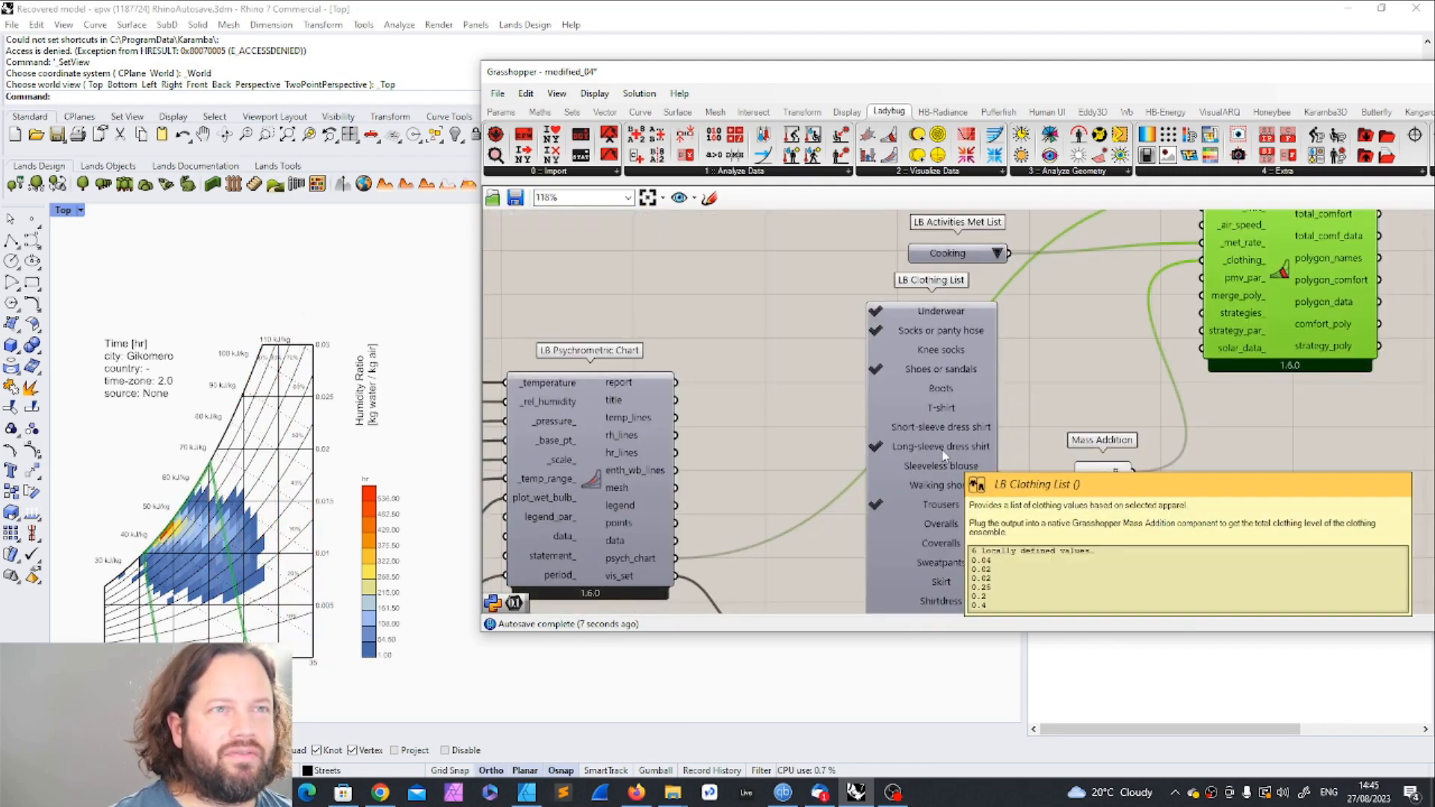
pyautogui.scroll(-4, 929, 476)
pyautogui.scroll(4, 950, 494)
pyautogui.moveTo(917, 393)
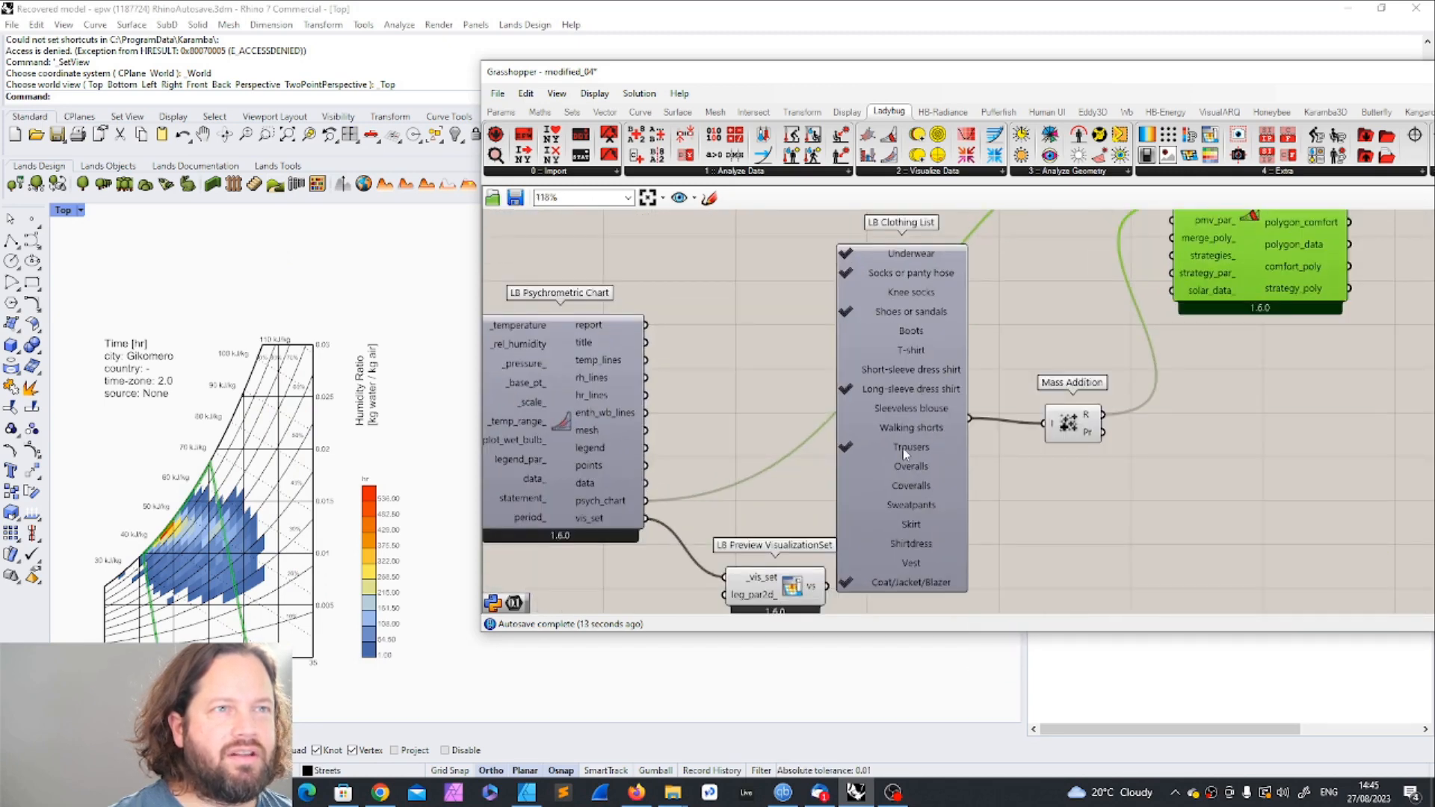
pyautogui.moveTo(847, 588)
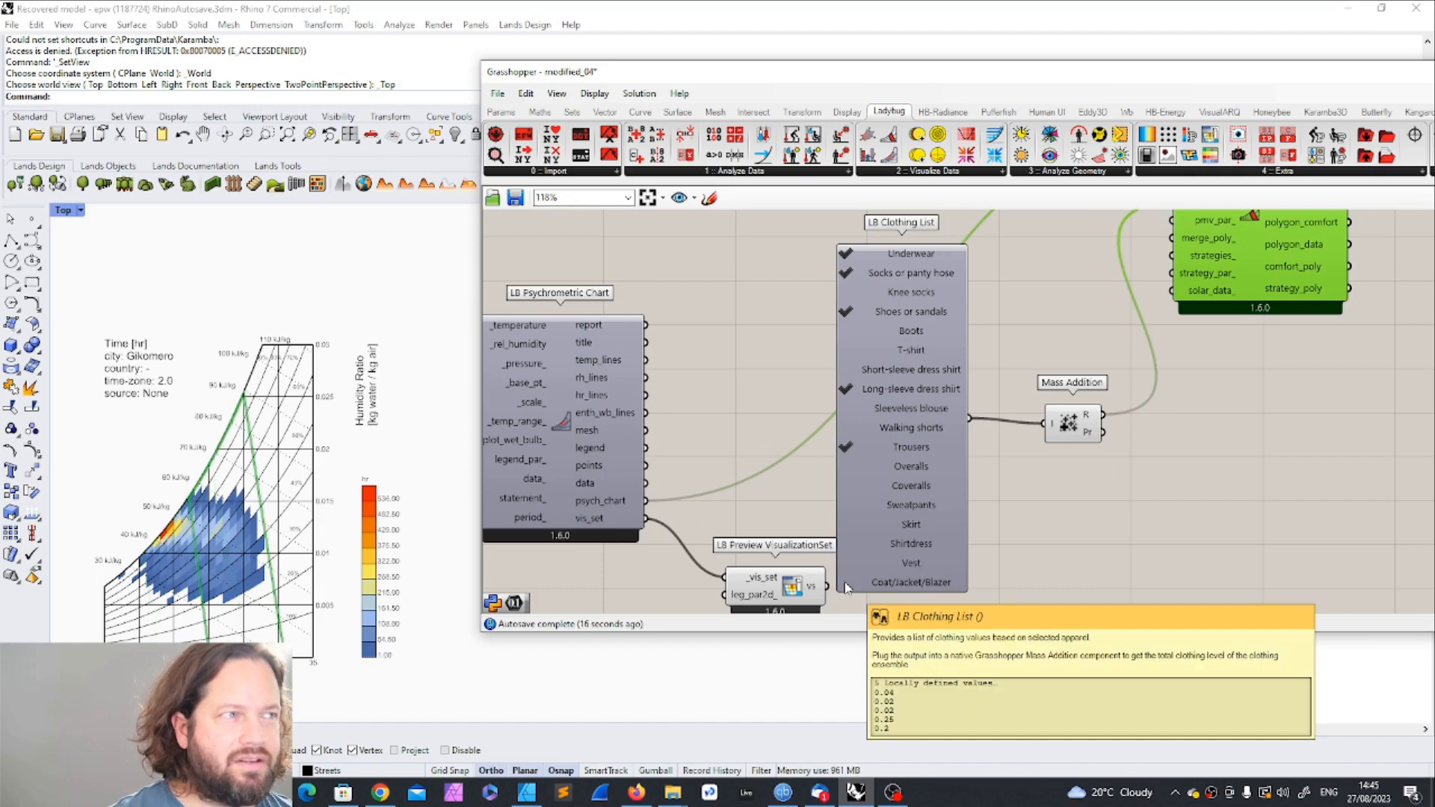
pyautogui.scroll(-3, 934, 523)
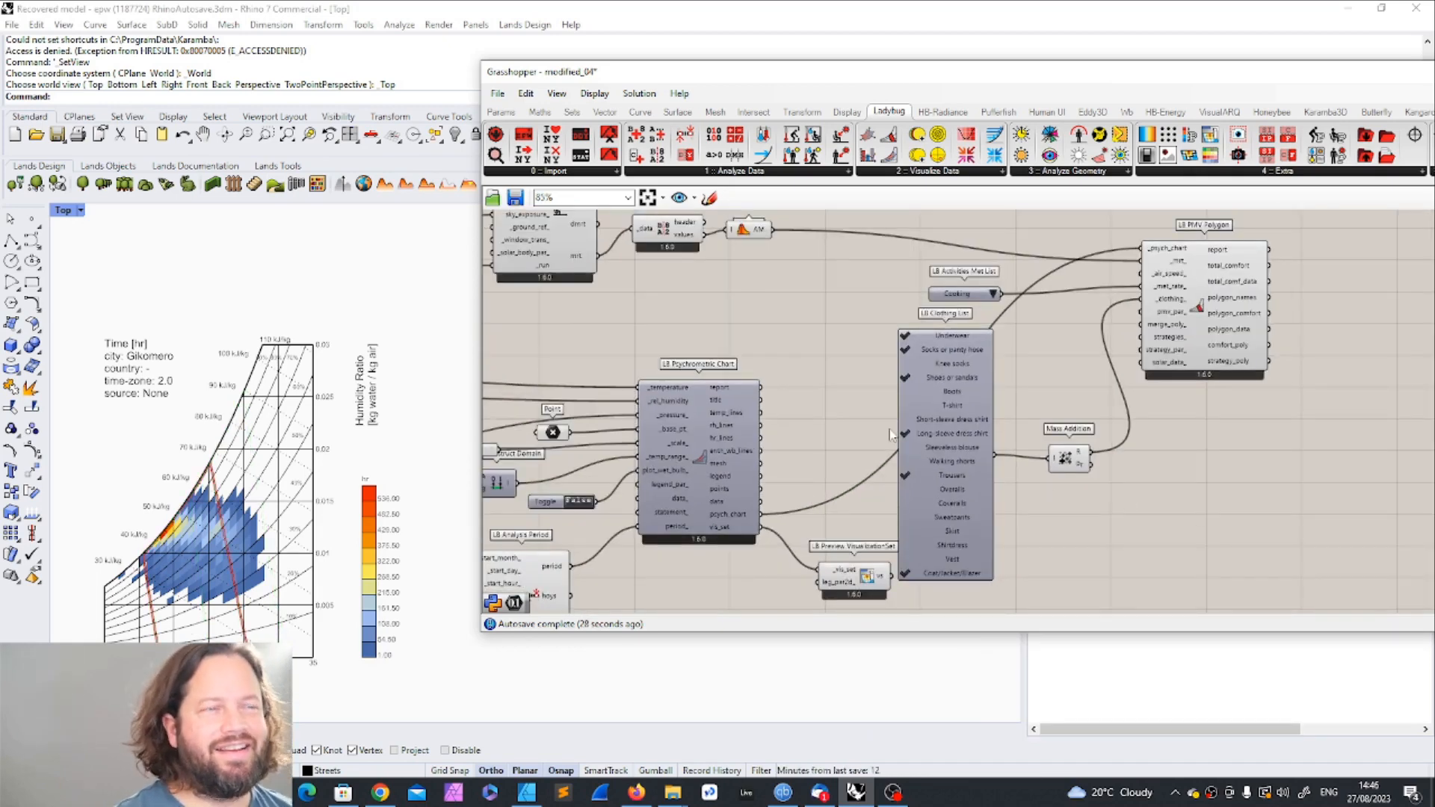
# Step: Shift PMV Polygon farther from the clothing components and nudge Mass Addition slightly up to tidy the canvas
pyautogui.scroll(-2, 1077, 322)
pyautogui.moveTo(1084, 317); pyautogui.dragTo(1125, 313)
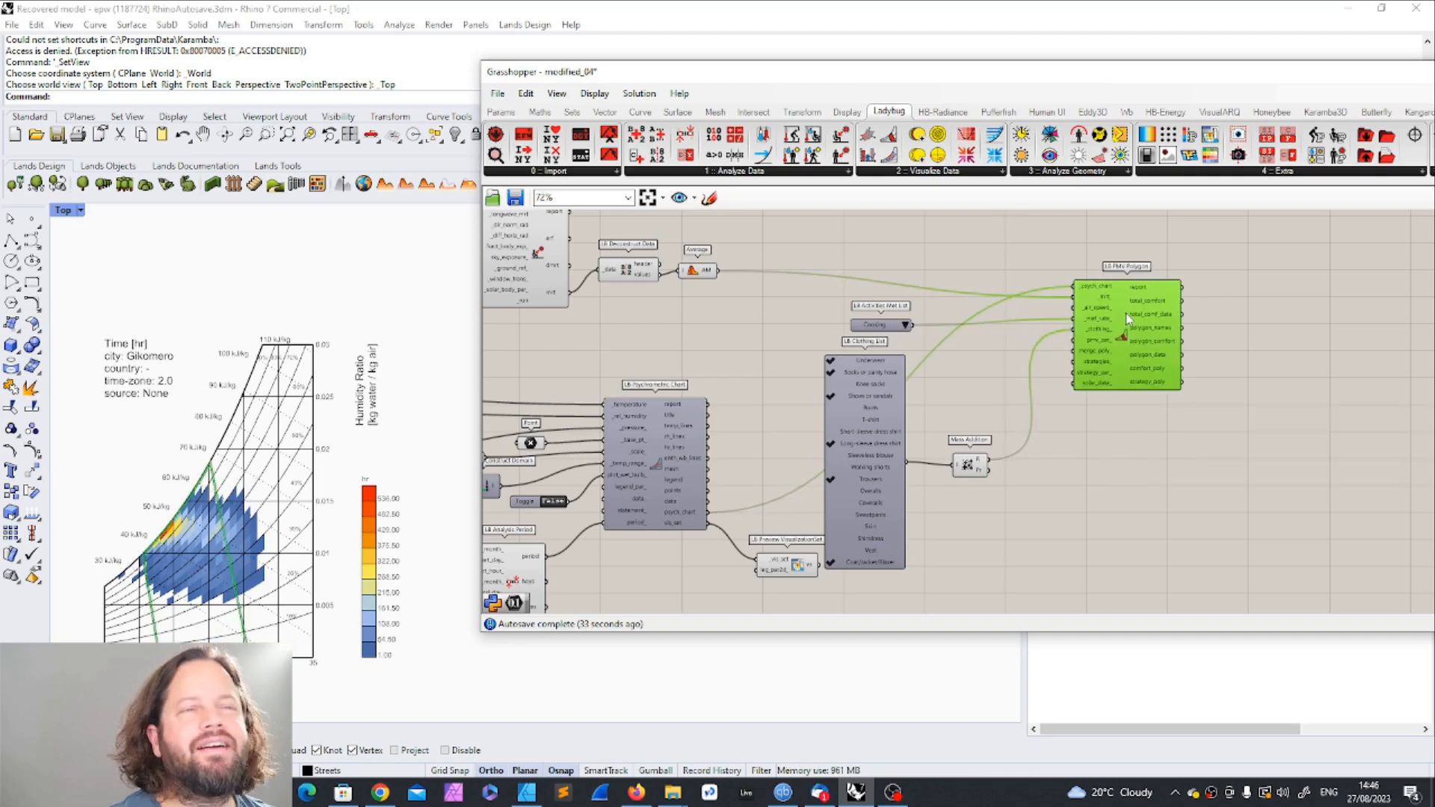
pyautogui.moveTo(971, 464); pyautogui.dragTo(973, 455)
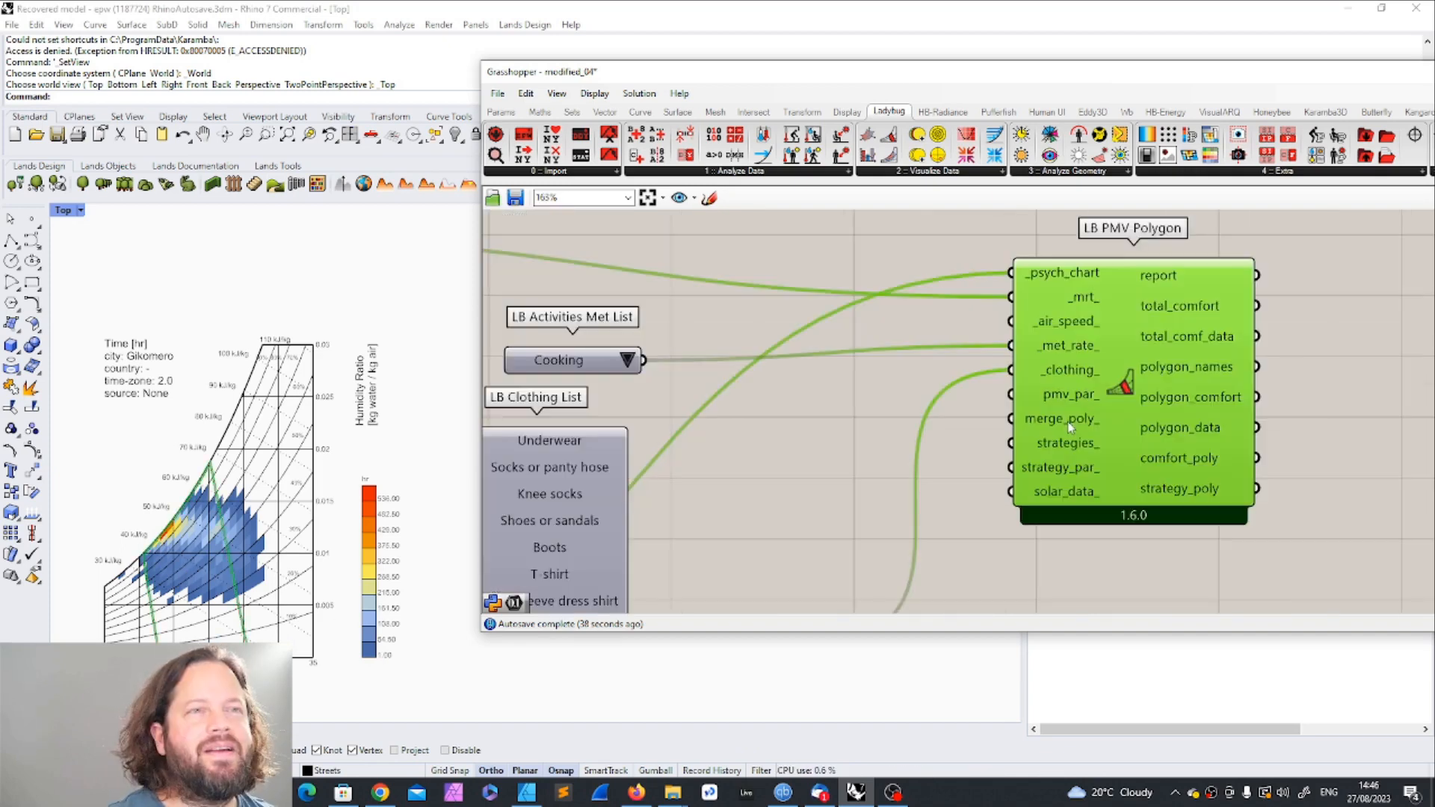
# Step: Add an LB Passive Strategy Parameters component beside PMV Polygon
pyautogui.moveTo(1067, 421)
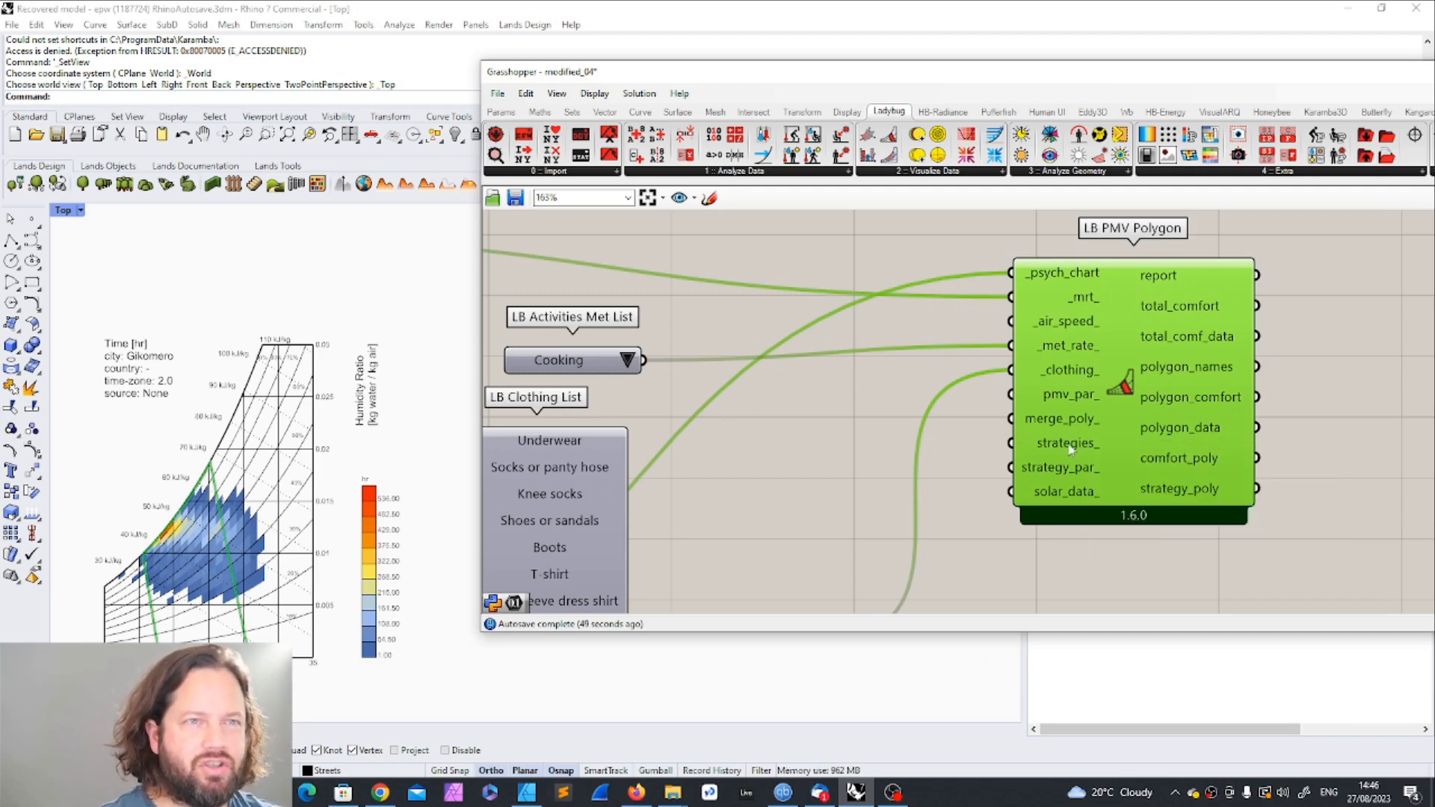
pyautogui.moveTo(1071, 449)
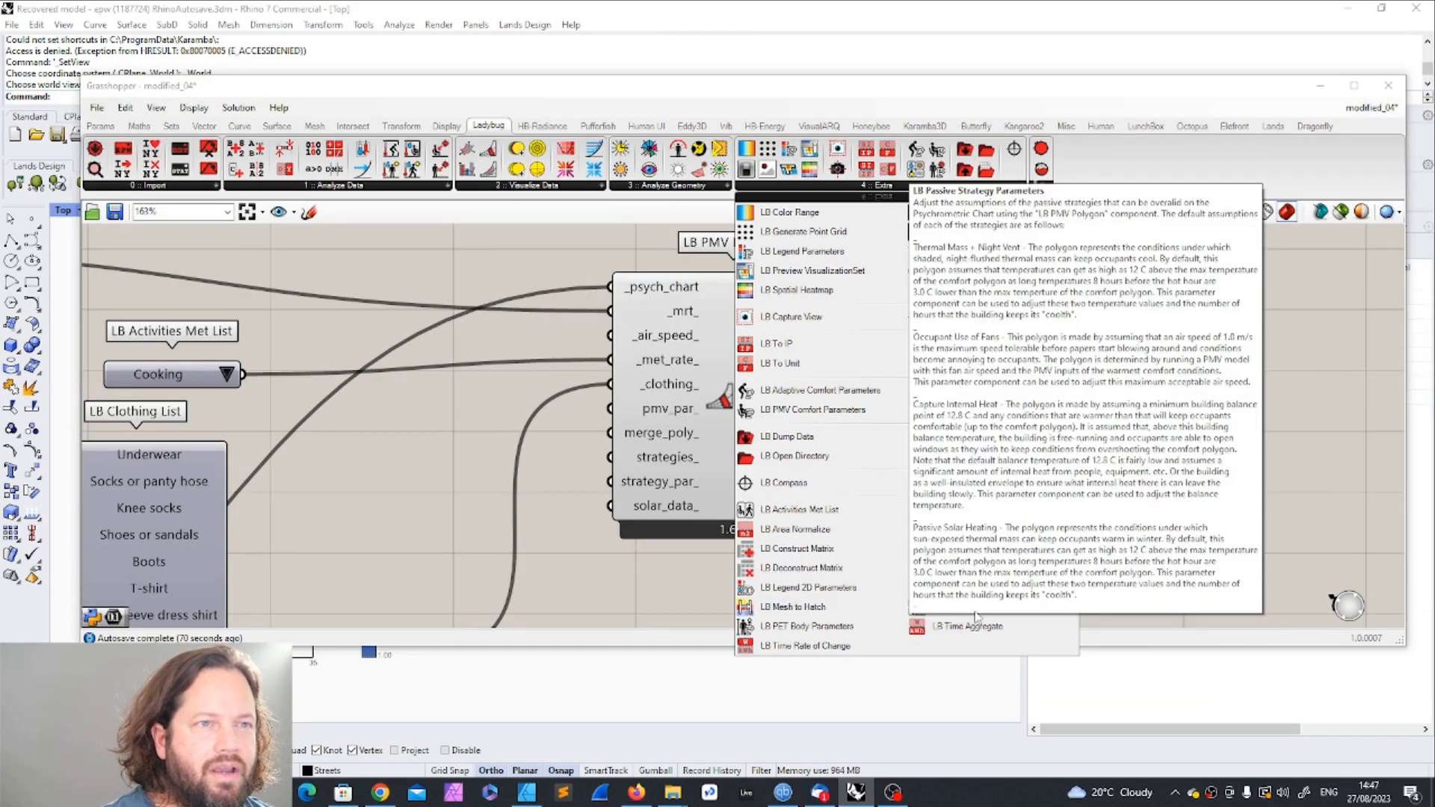
pyautogui.moveTo(971, 611)
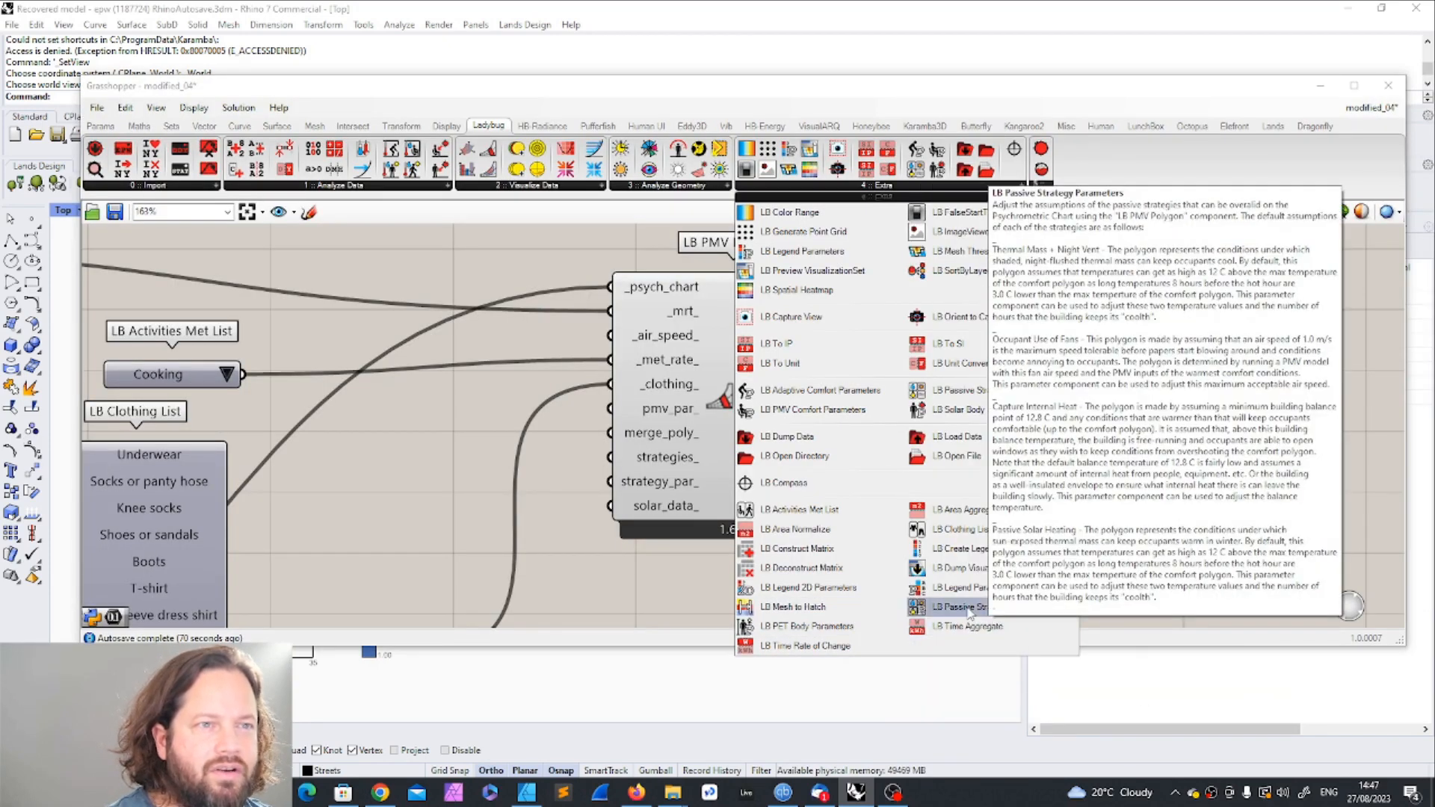
pyautogui.click(963, 607)
pyautogui.click(1121, 445)
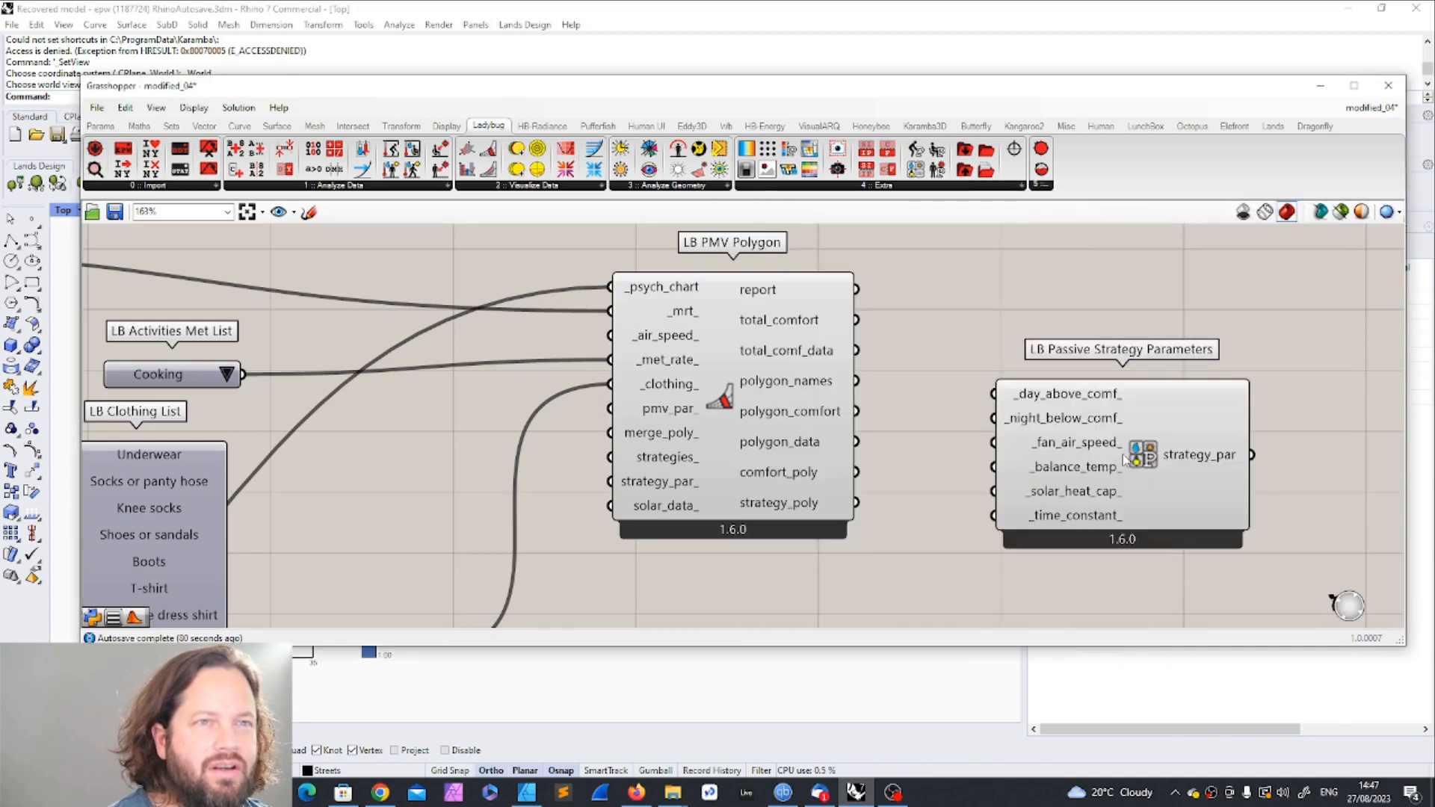
# Step: Examine the Passive Strategy Parameters inputs such as _fan_air_speed_ and _day_above_comf_
pyautogui.scroll(-5, 1263, 432)
pyautogui.scroll(4, 1181, 404)
pyautogui.scroll(-2, 1196, 396)
pyautogui.scroll(1, 1211, 389)
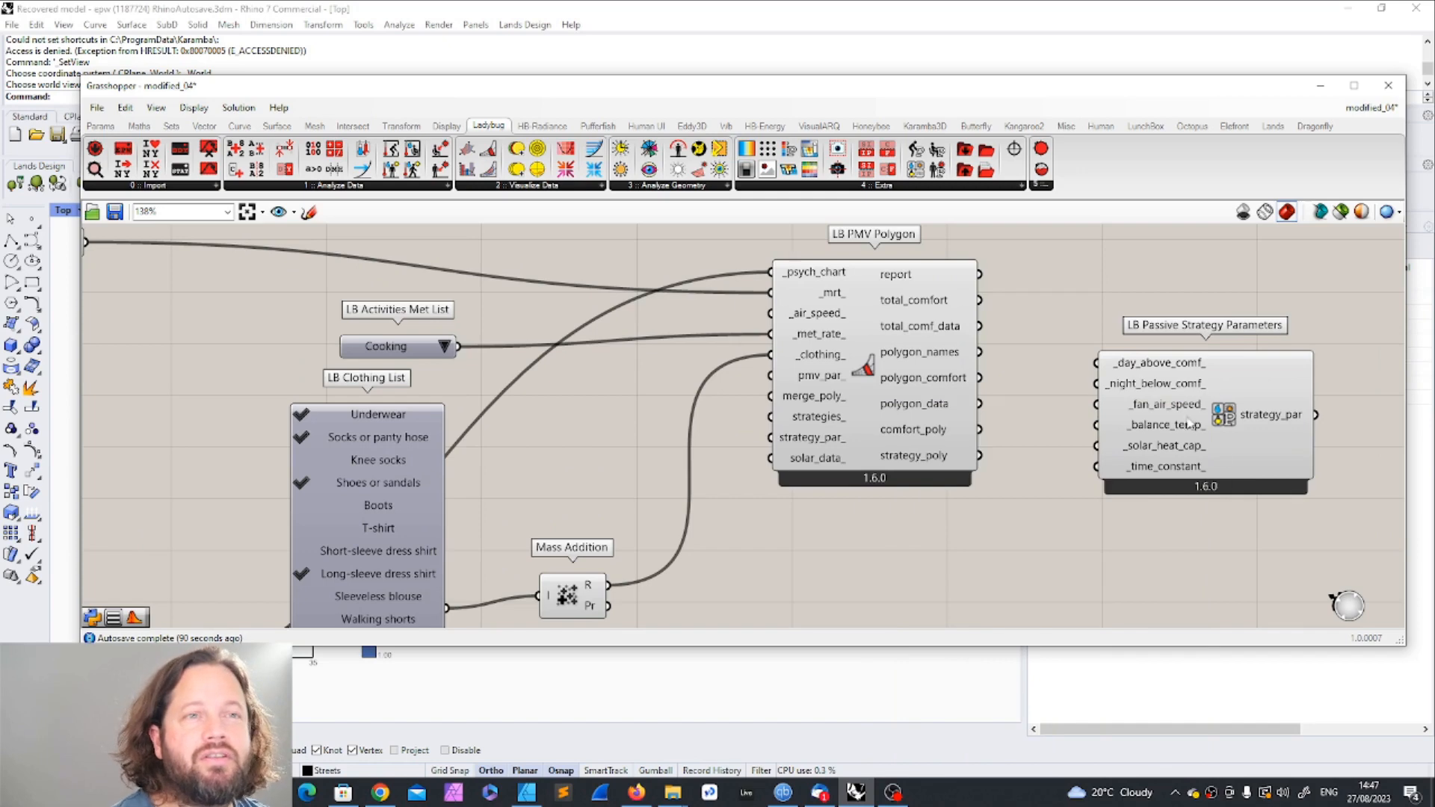
pyautogui.moveTo(1173, 408)
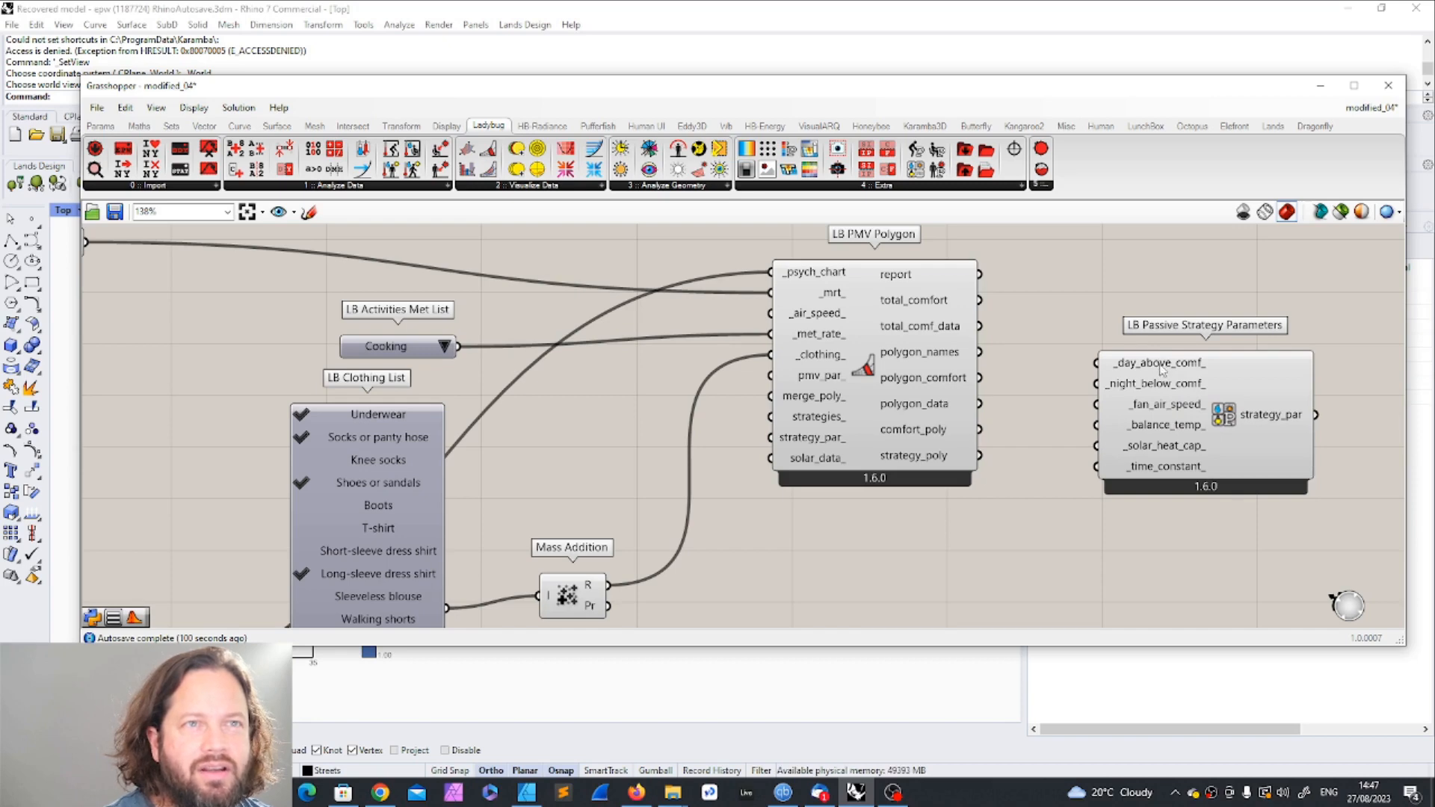
pyautogui.moveTo(1161, 368)
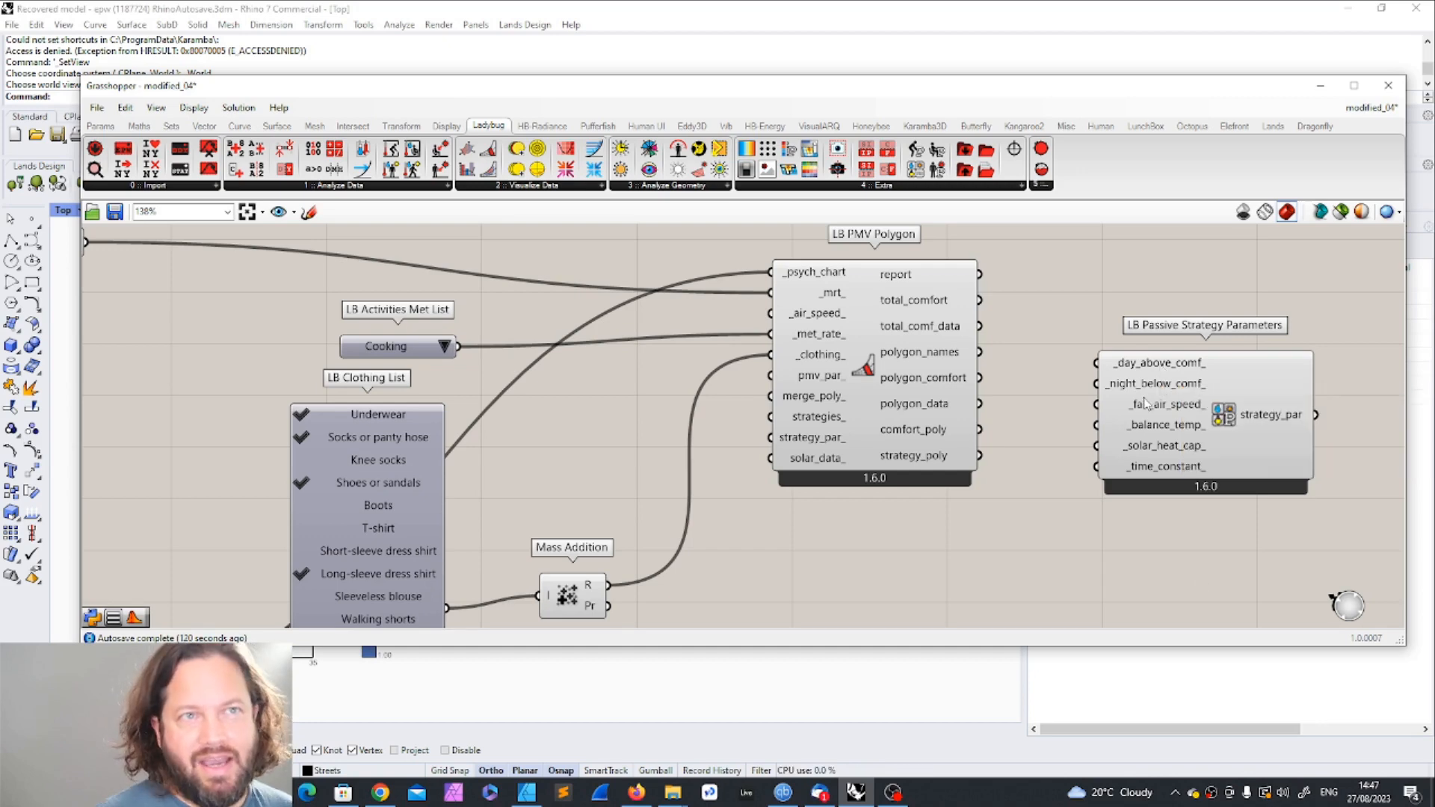
pyautogui.scroll(-3, 1130, 465)
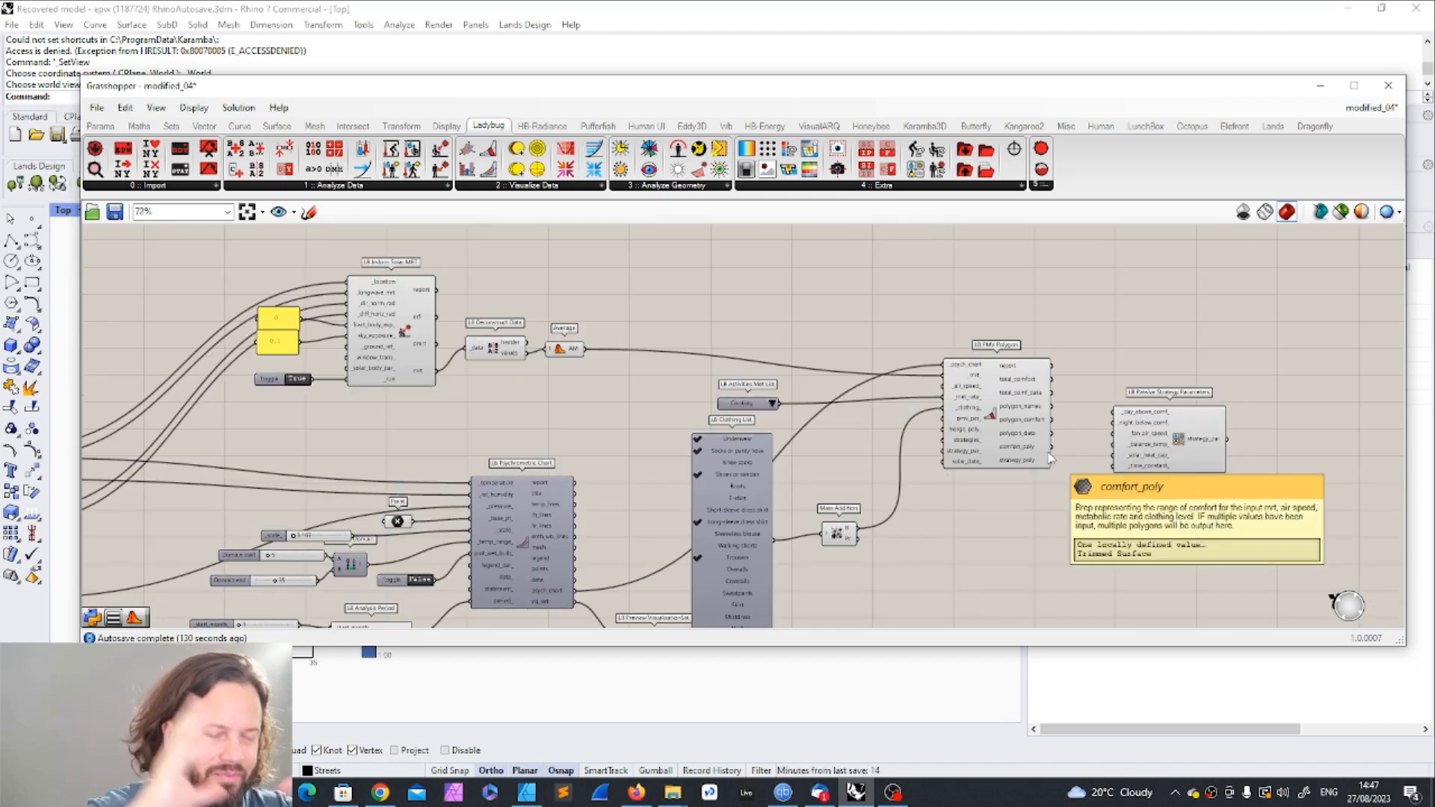
# Step: Adjust the spacing between PMV Polygon and Passive Strategy Parameters so they sit slightly closer together
pyautogui.scroll(2, 889, 363)
pyautogui.moveTo(962, 288); pyautogui.dragTo(1176, 585)
pyautogui.moveTo(1043, 416); pyautogui.dragTo(1056, 374)
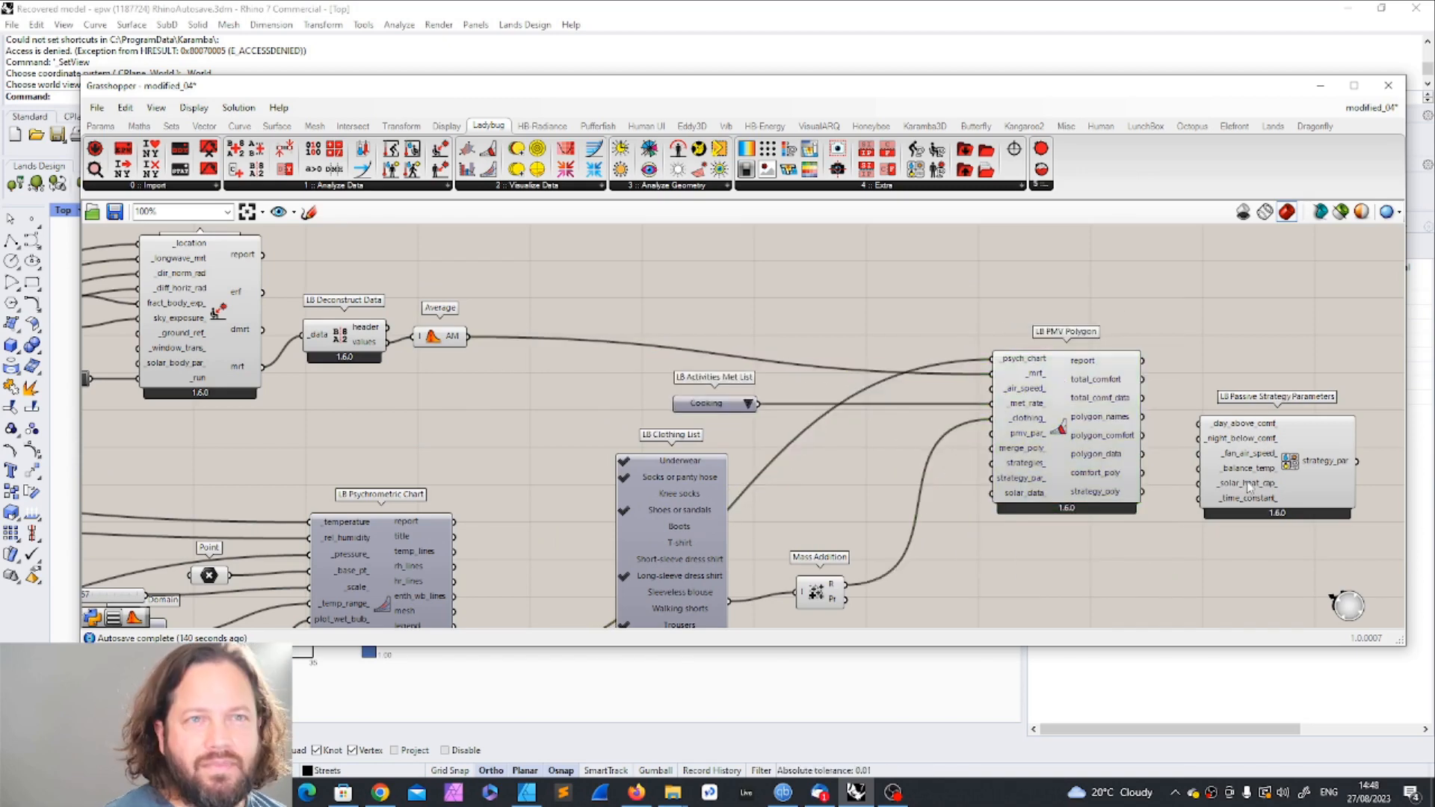
# Step: Read the description of the _solar_heat_cap_ input on Passive Strategy Parameters and review its neighbouring inputs
pyautogui.moveTo(1247, 482)
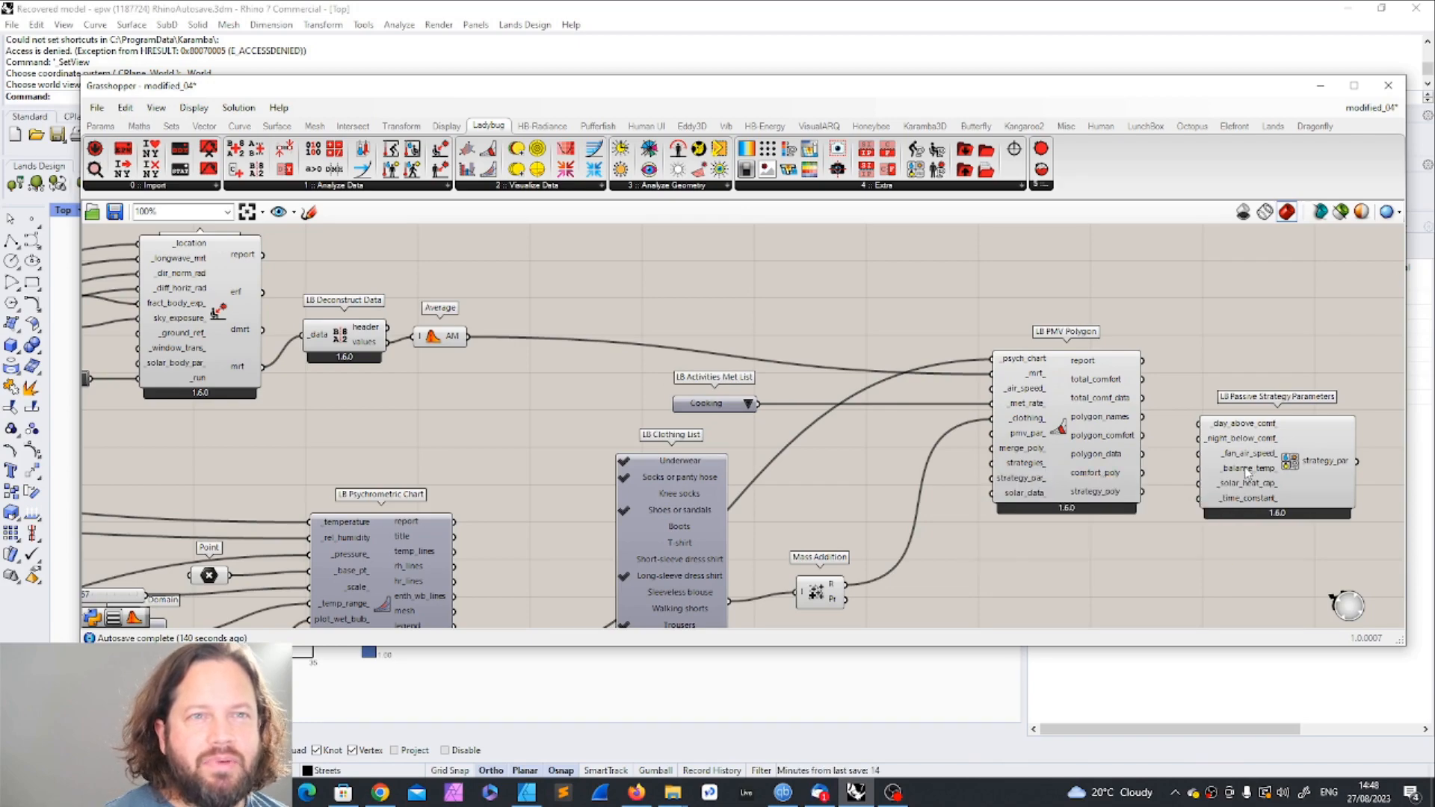
pyautogui.moveTo(1249, 482)
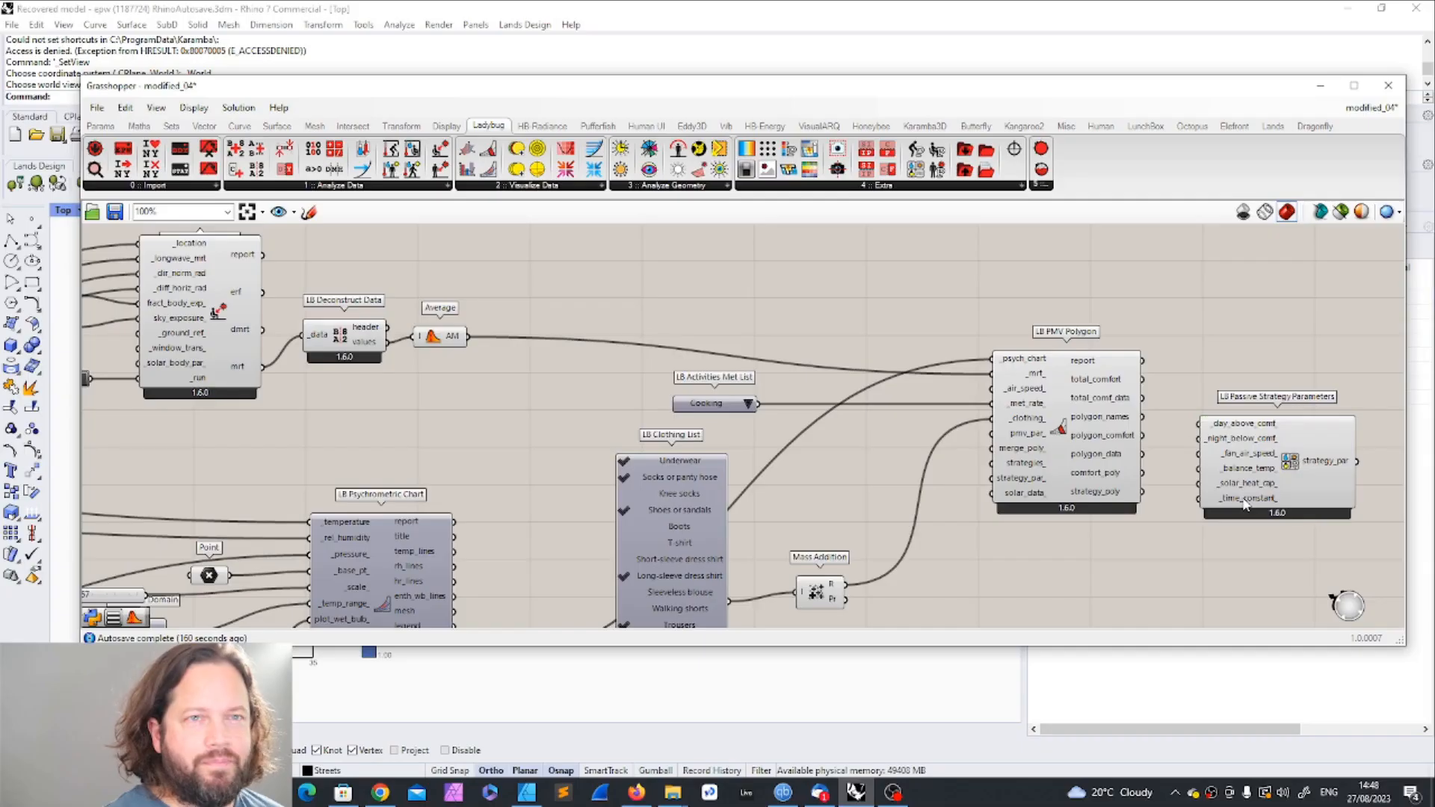
pyautogui.click(1073, 281)
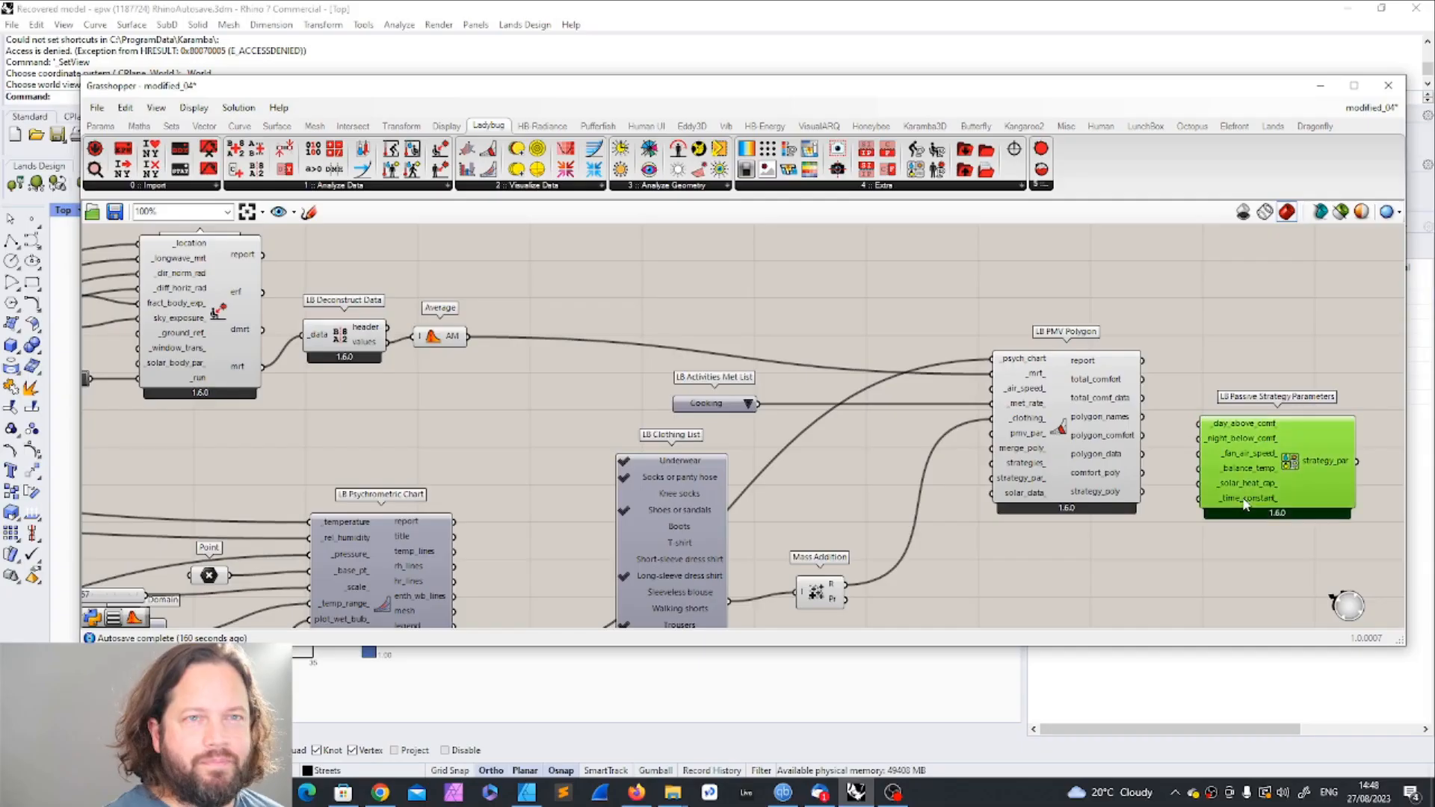
pyautogui.click(1233, 361)
pyautogui.click(1231, 431)
pyautogui.moveTo(1298, 438)
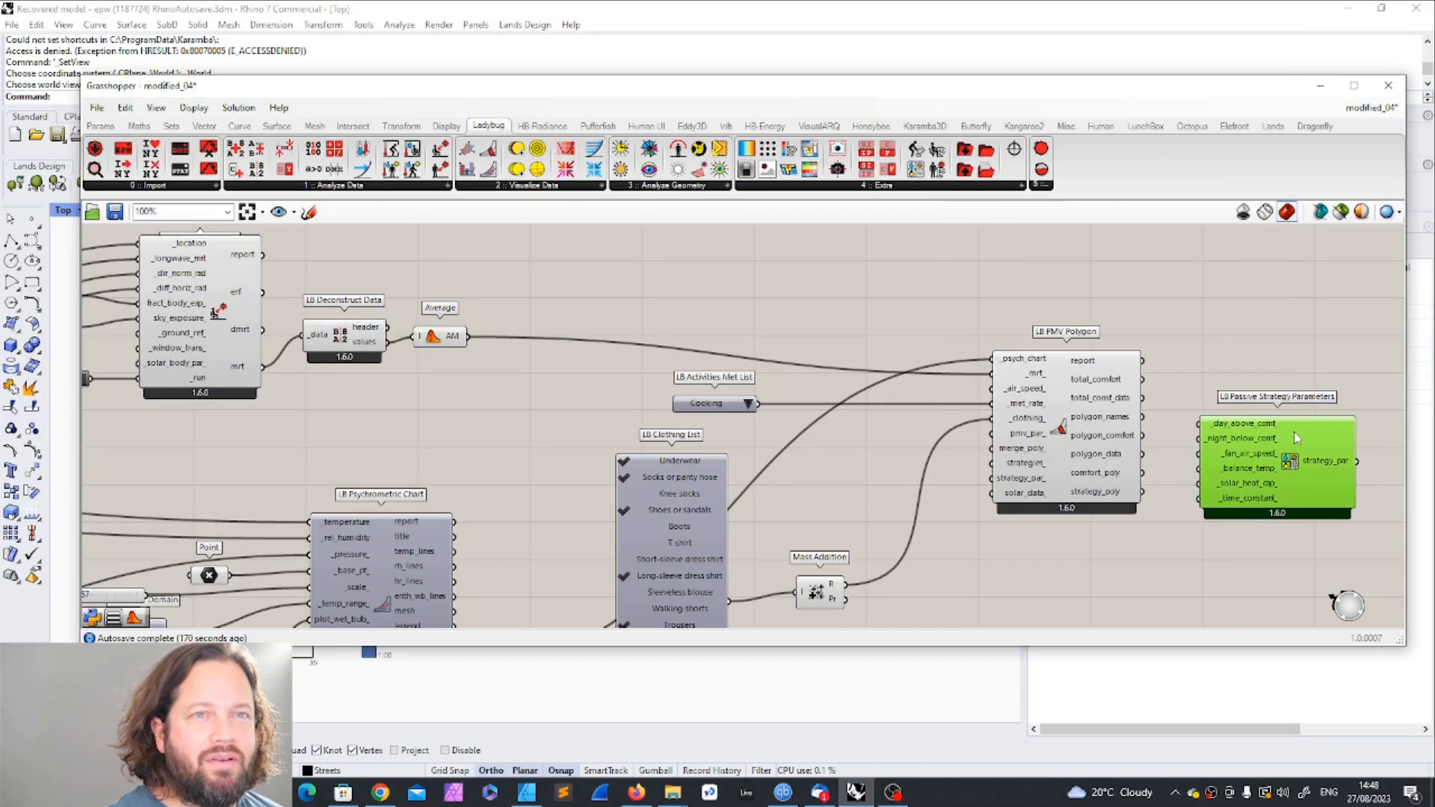
pyautogui.click(1297, 344)
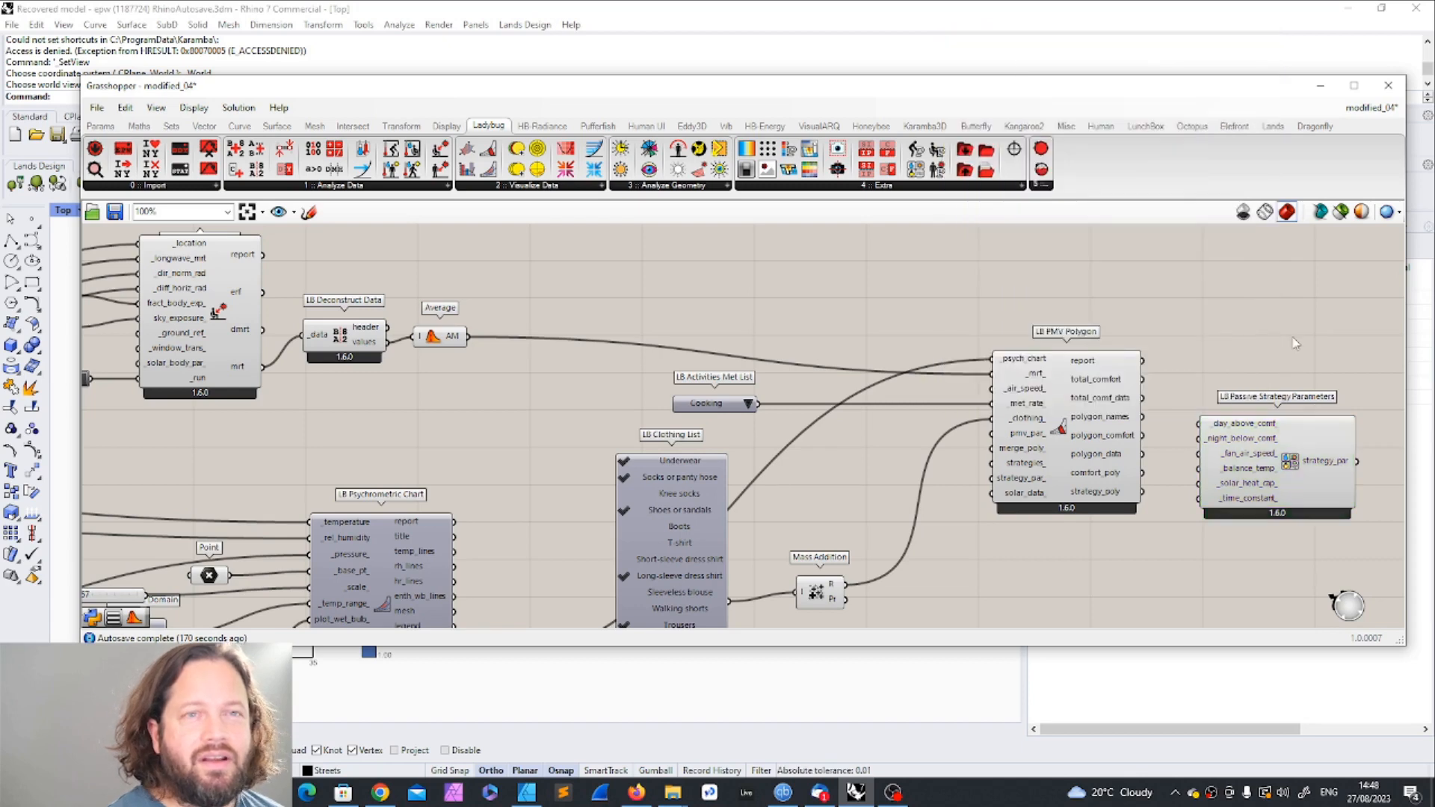
pyautogui.moveTo(1289, 445)
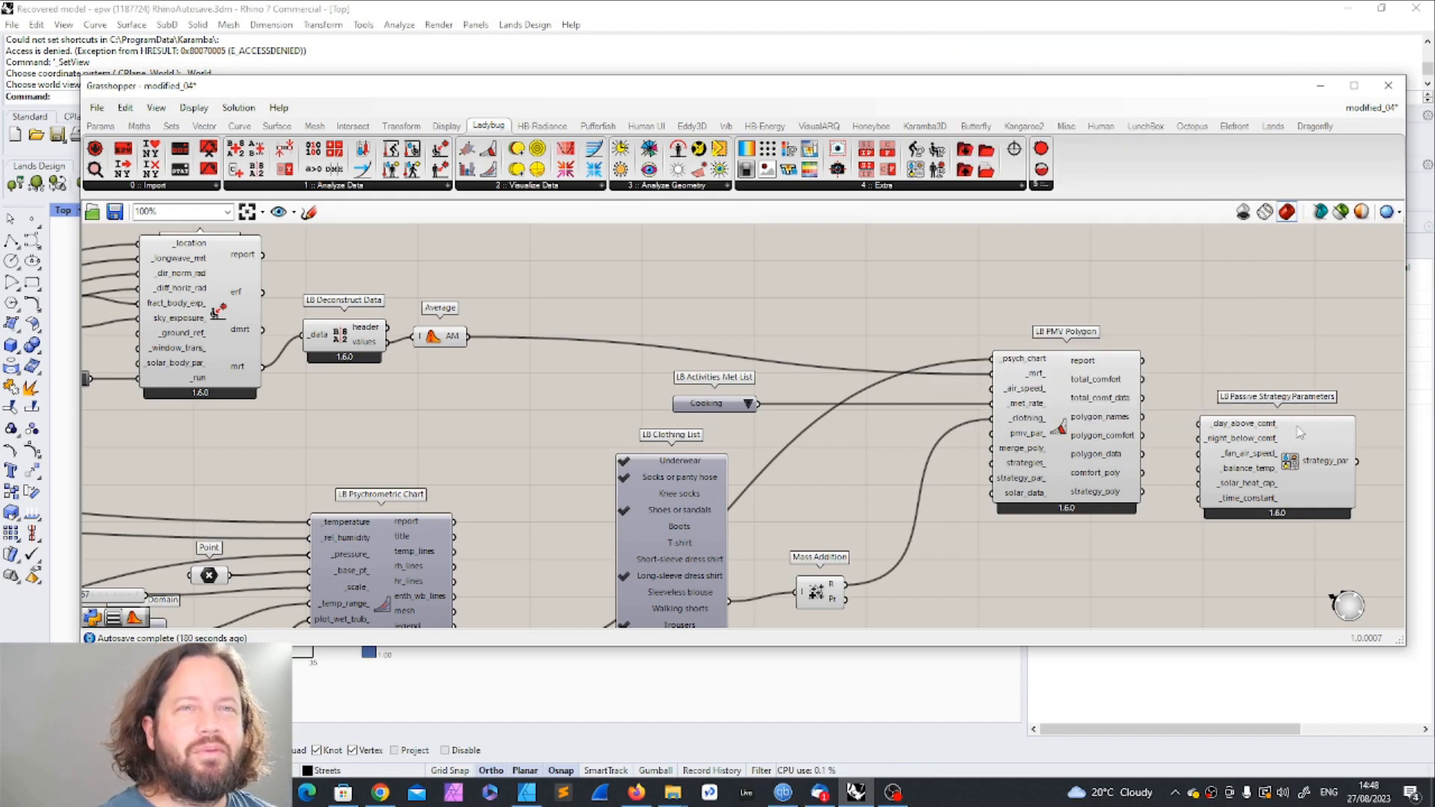
pyautogui.scroll(-4, 1139, 420)
pyautogui.scroll(4, 1152, 458)
pyautogui.click(1279, 374)
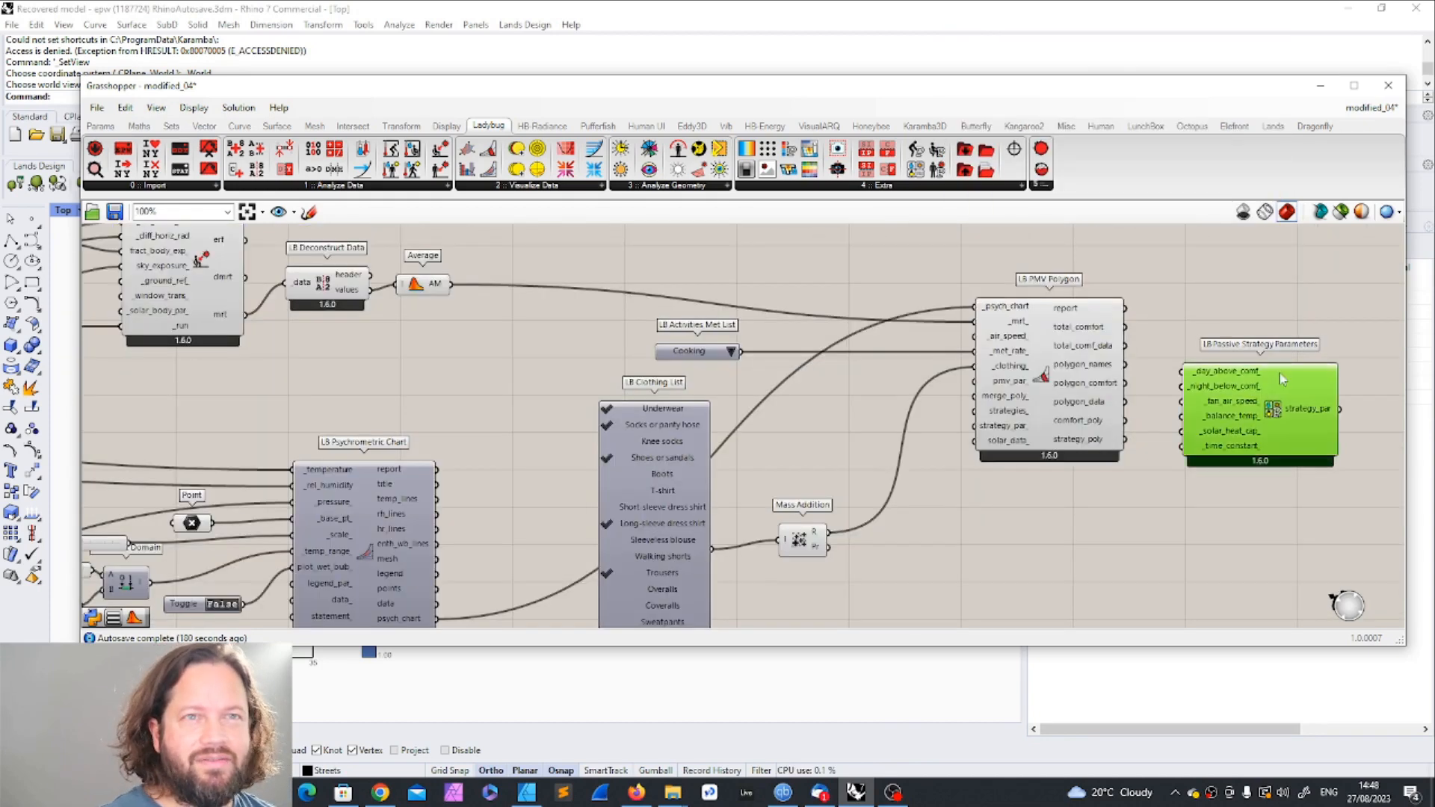
pyautogui.moveTo(1275, 379)
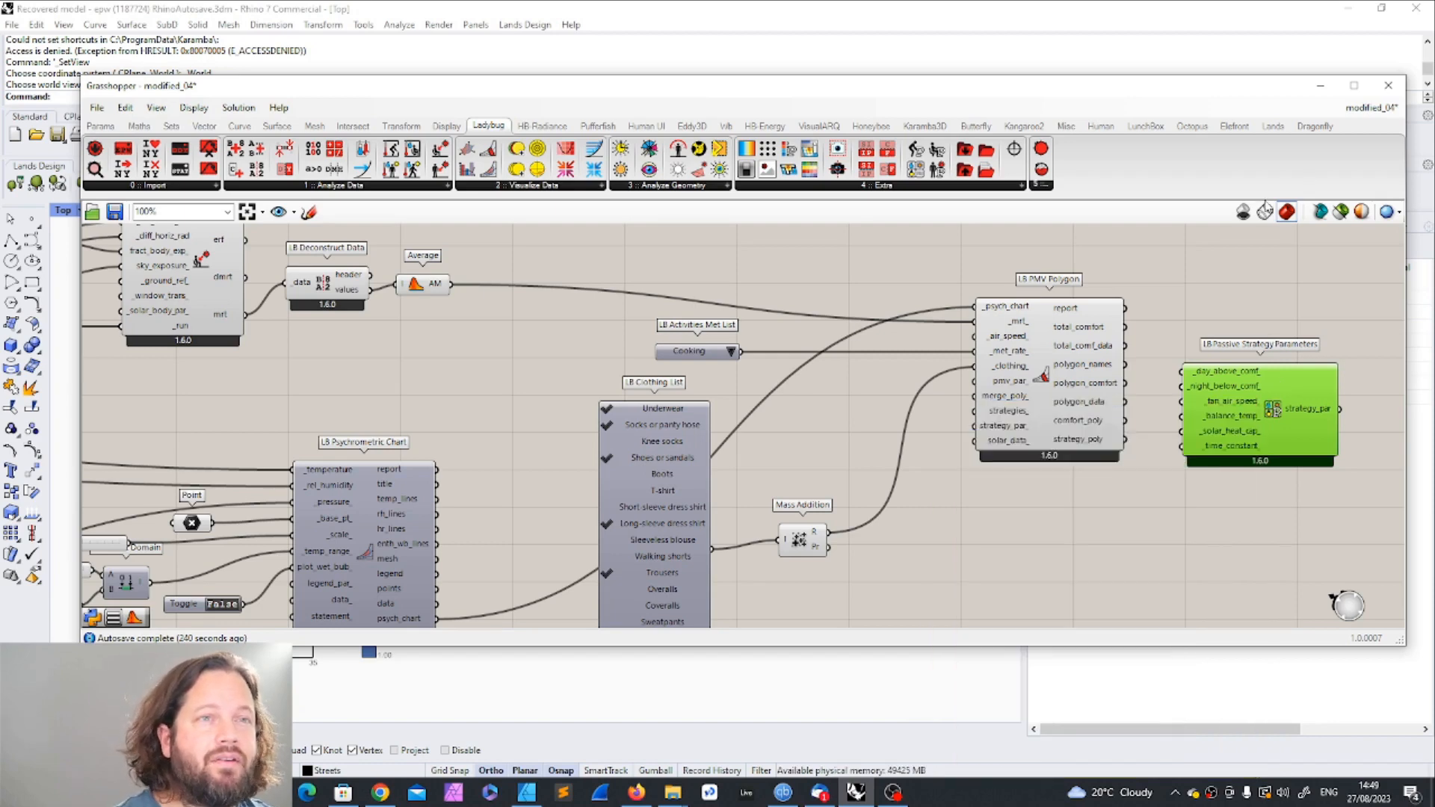
pyautogui.click(1204, 261)
pyautogui.click(1033, 348)
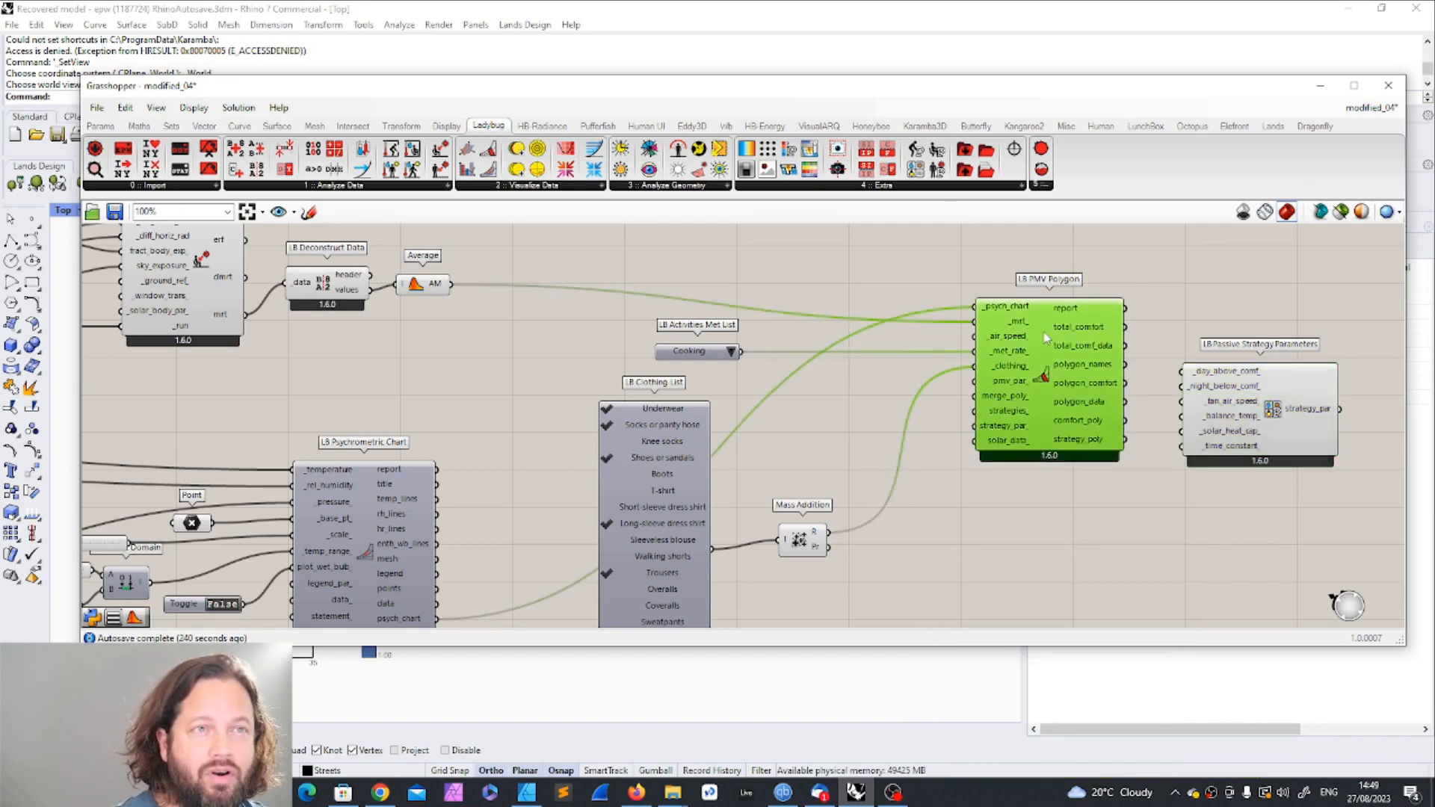
pyautogui.scroll(-5, 1006, 472)
pyautogui.scroll(2, 1002, 482)
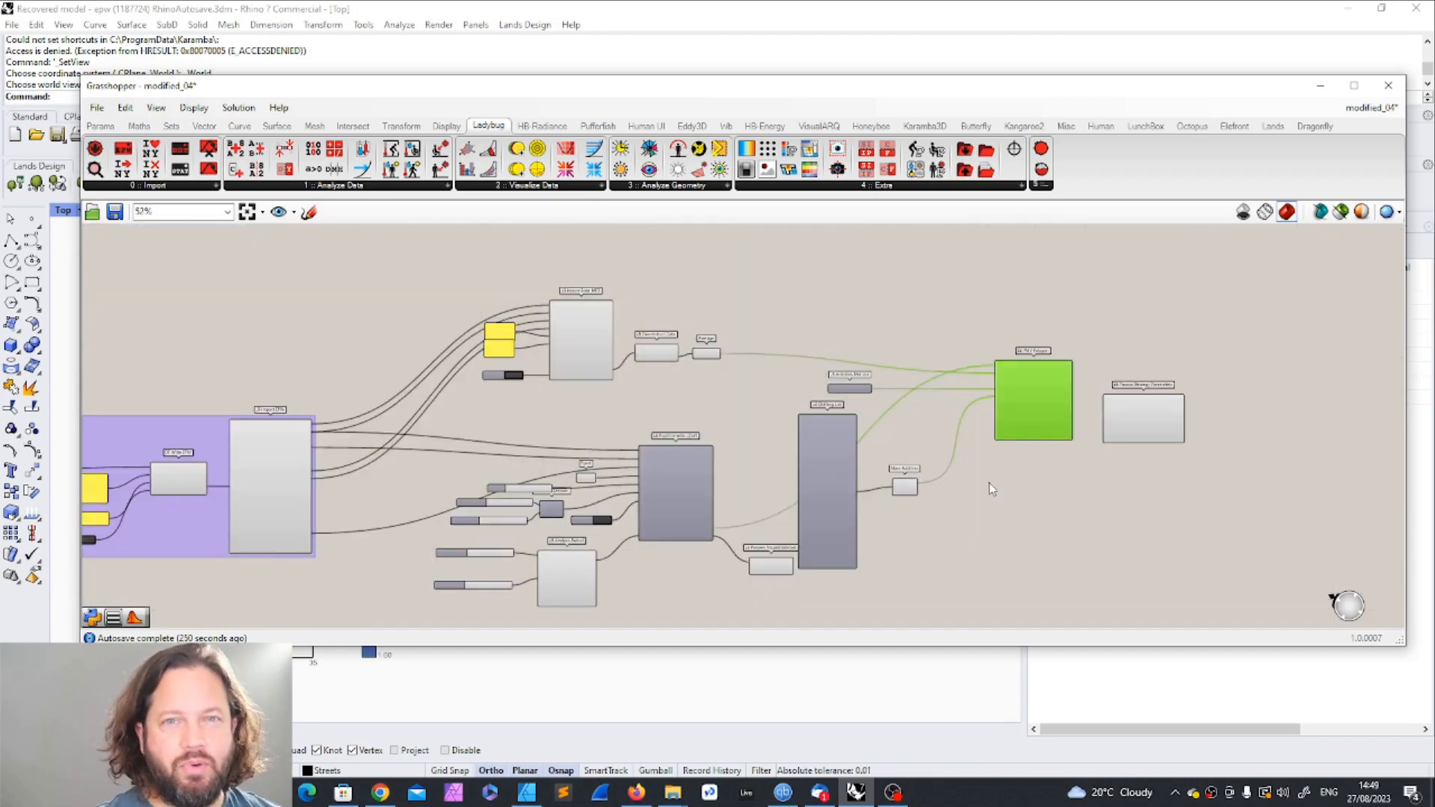
# Step: Shift Activities Met List, Clothing List, Mass Addition, PMV Polygon and Passive Strategy Parameters together to the right, away from the Psychrometric Chart
pyautogui.scroll(3, 861, 443)
pyautogui.scroll(-5, 868, 438)
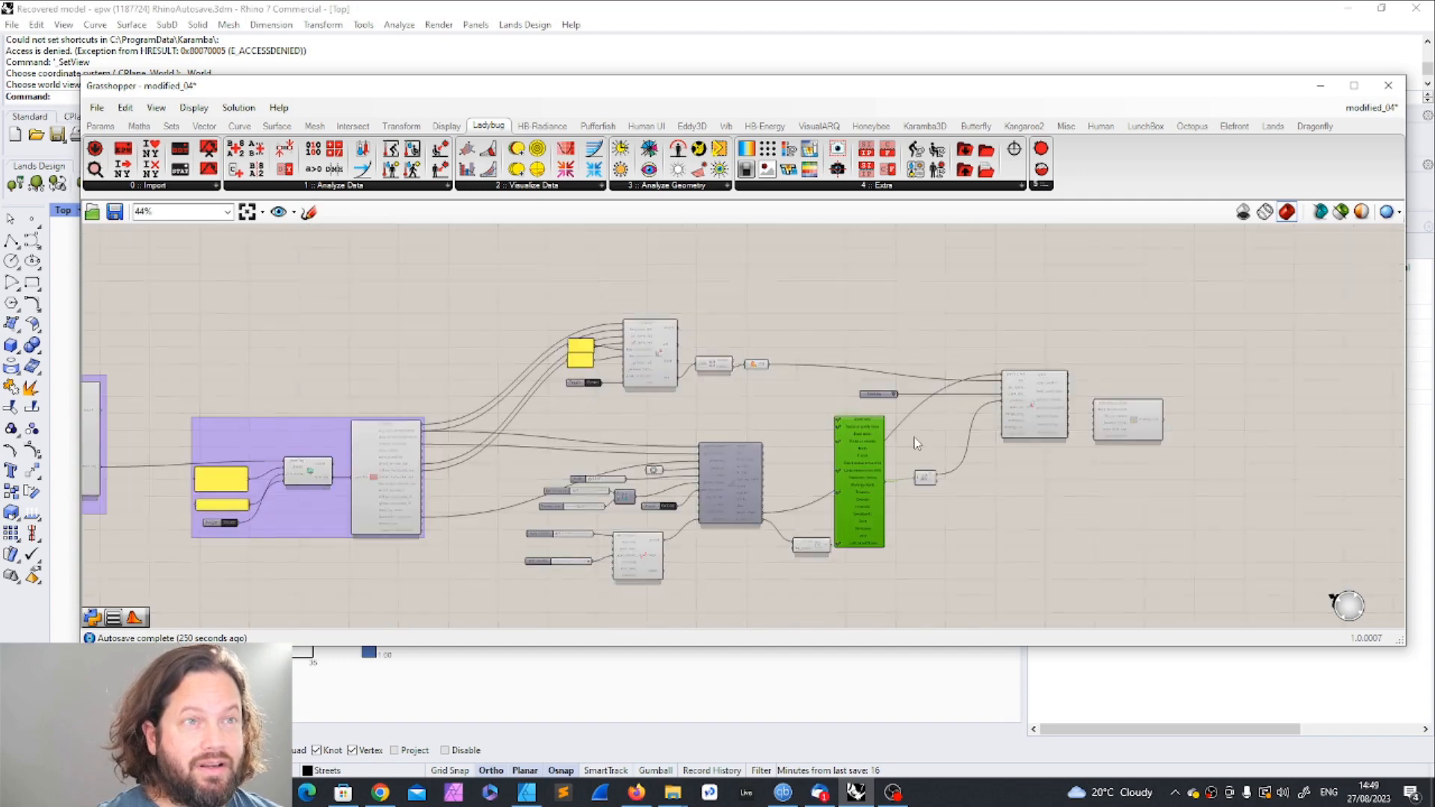
pyautogui.moveTo(791, 329); pyautogui.dragTo(1092, 511)
pyautogui.moveTo(825, 439); pyautogui.dragTo(906, 441)
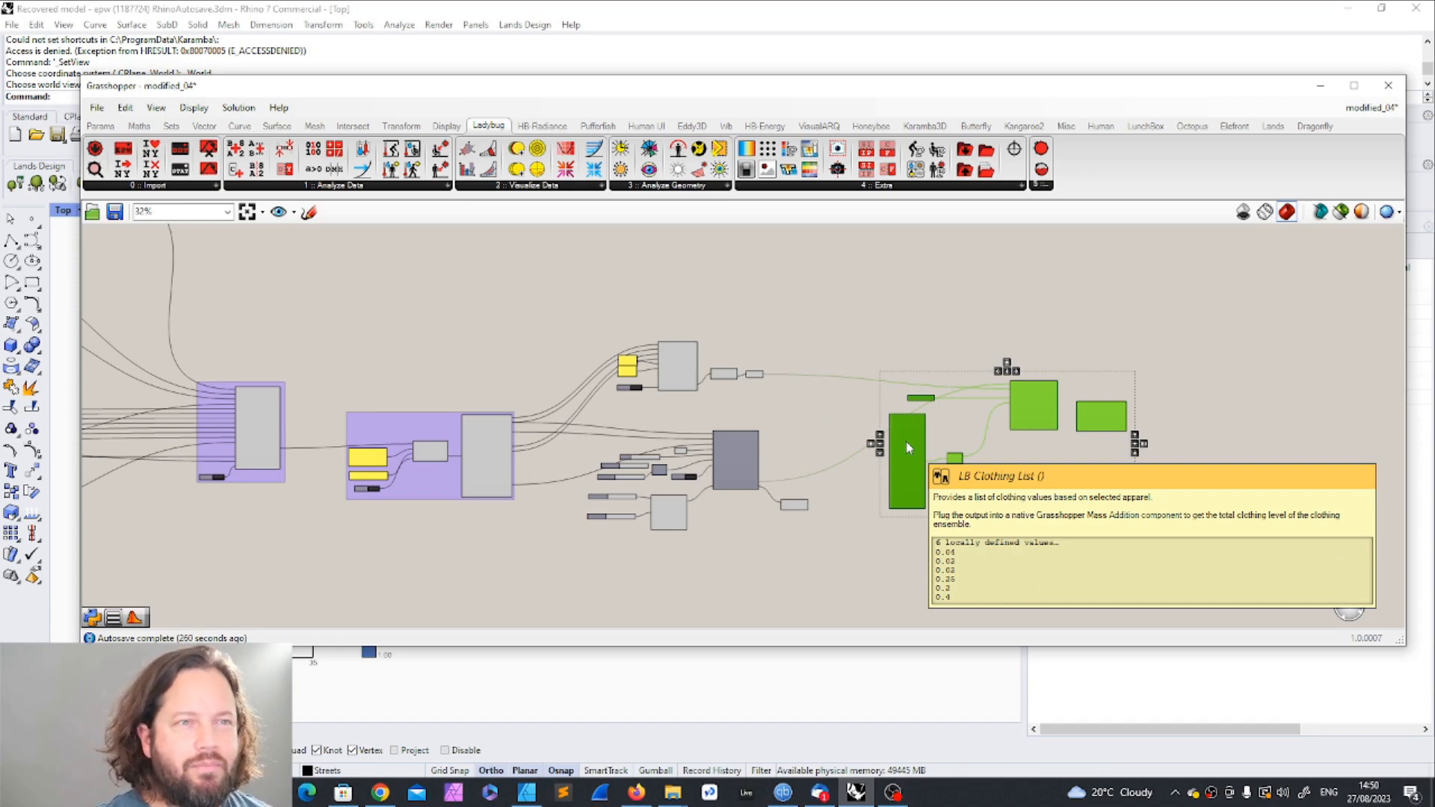
pyautogui.click(939, 320)
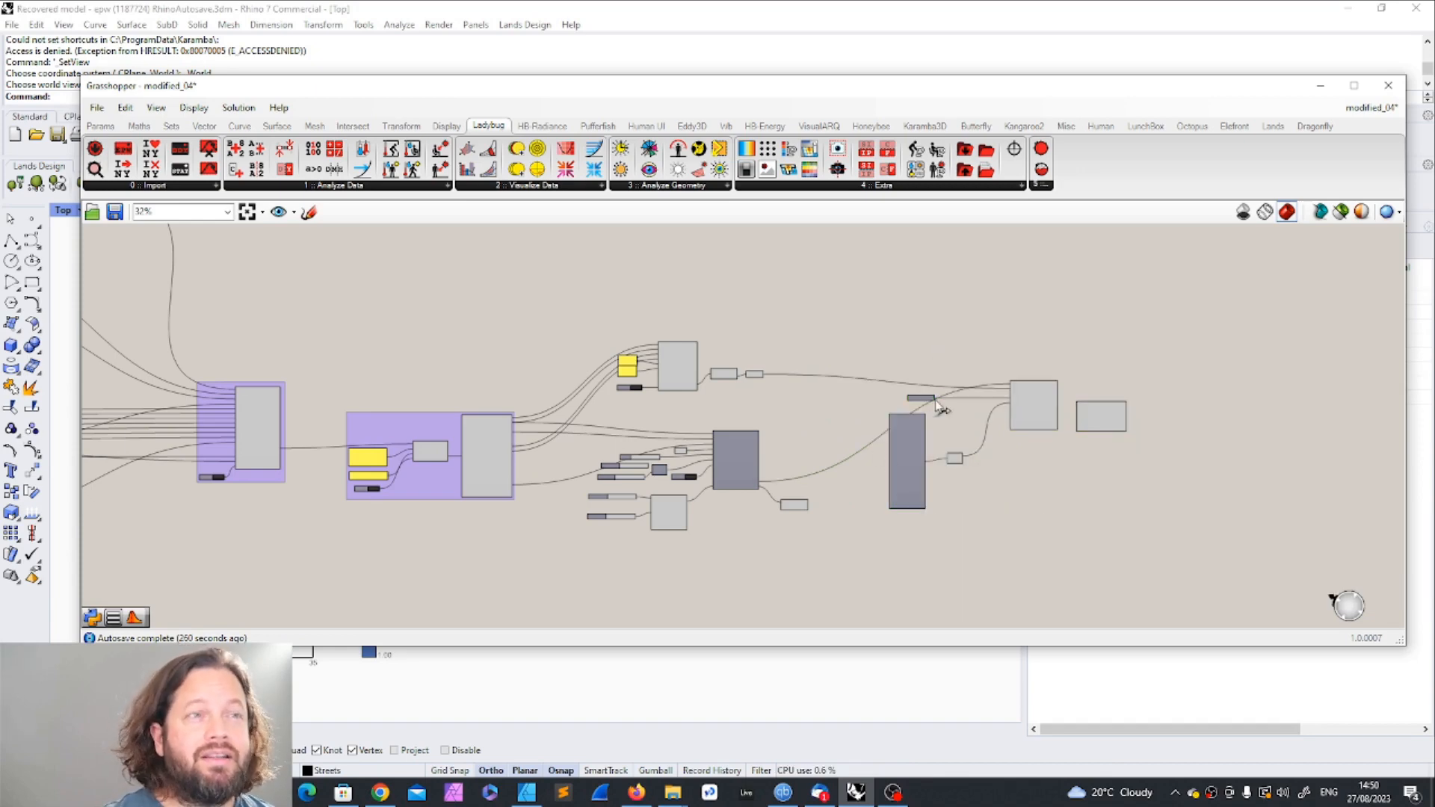
# Step: Nudge the Psychrometric Chart and Preview VisualizationSet upward and place the _scale_ slider between Point and Construct Domain
pyautogui.moveTo(756, 452); pyautogui.dragTo(759, 438)
pyautogui.moveTo(794, 503); pyautogui.dragTo(800, 486)
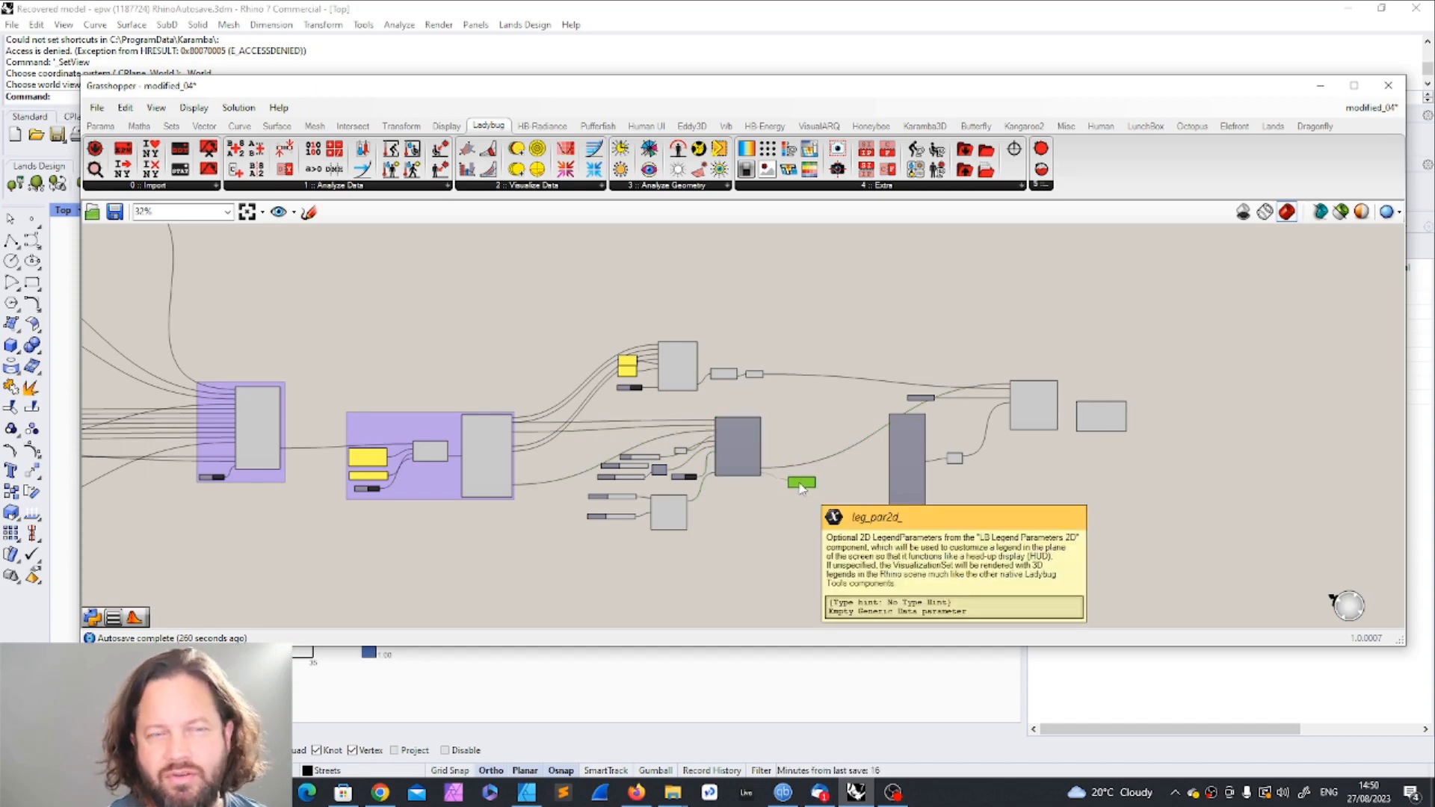
pyautogui.scroll(5, 705, 500)
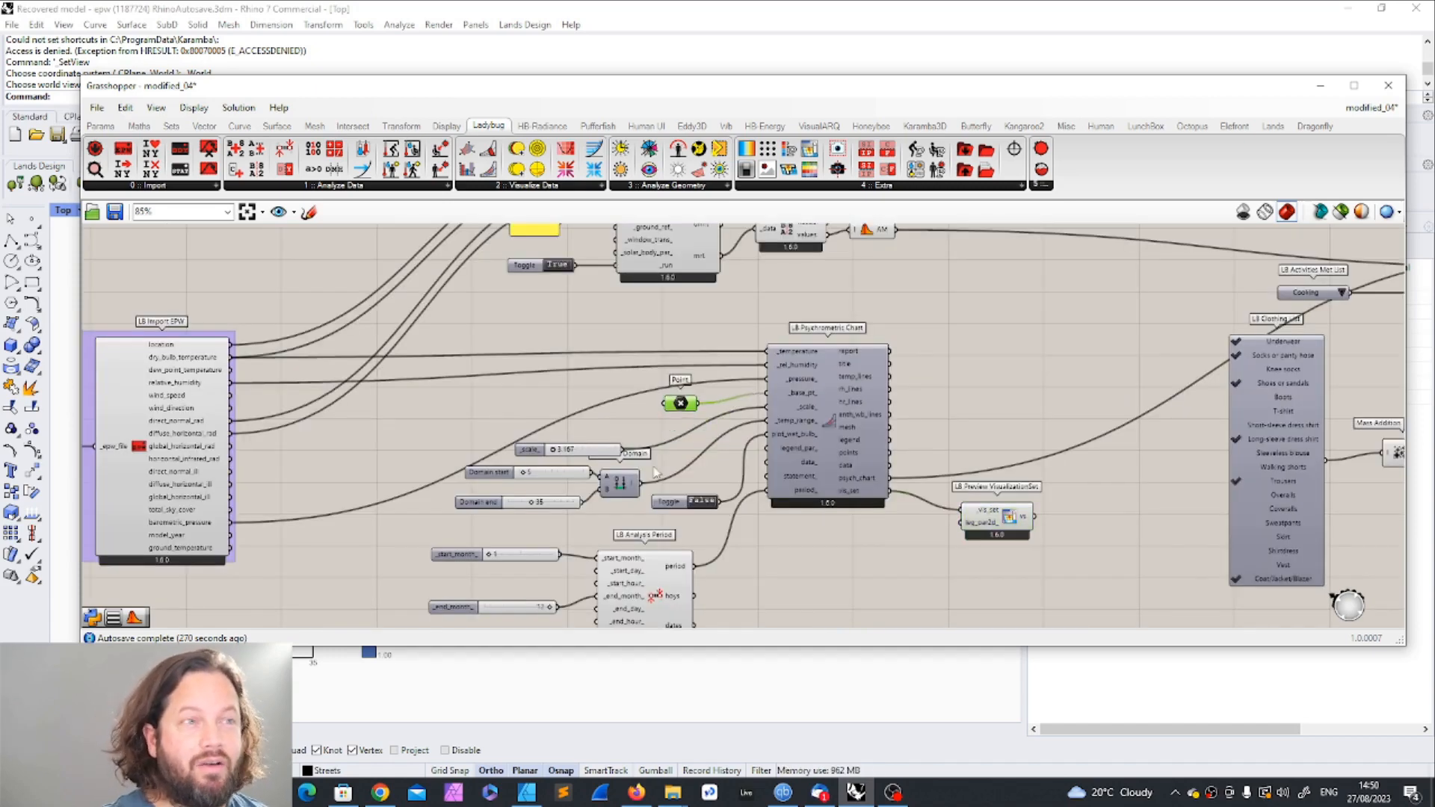
pyautogui.moveTo(584, 451); pyautogui.dragTo(655, 428)
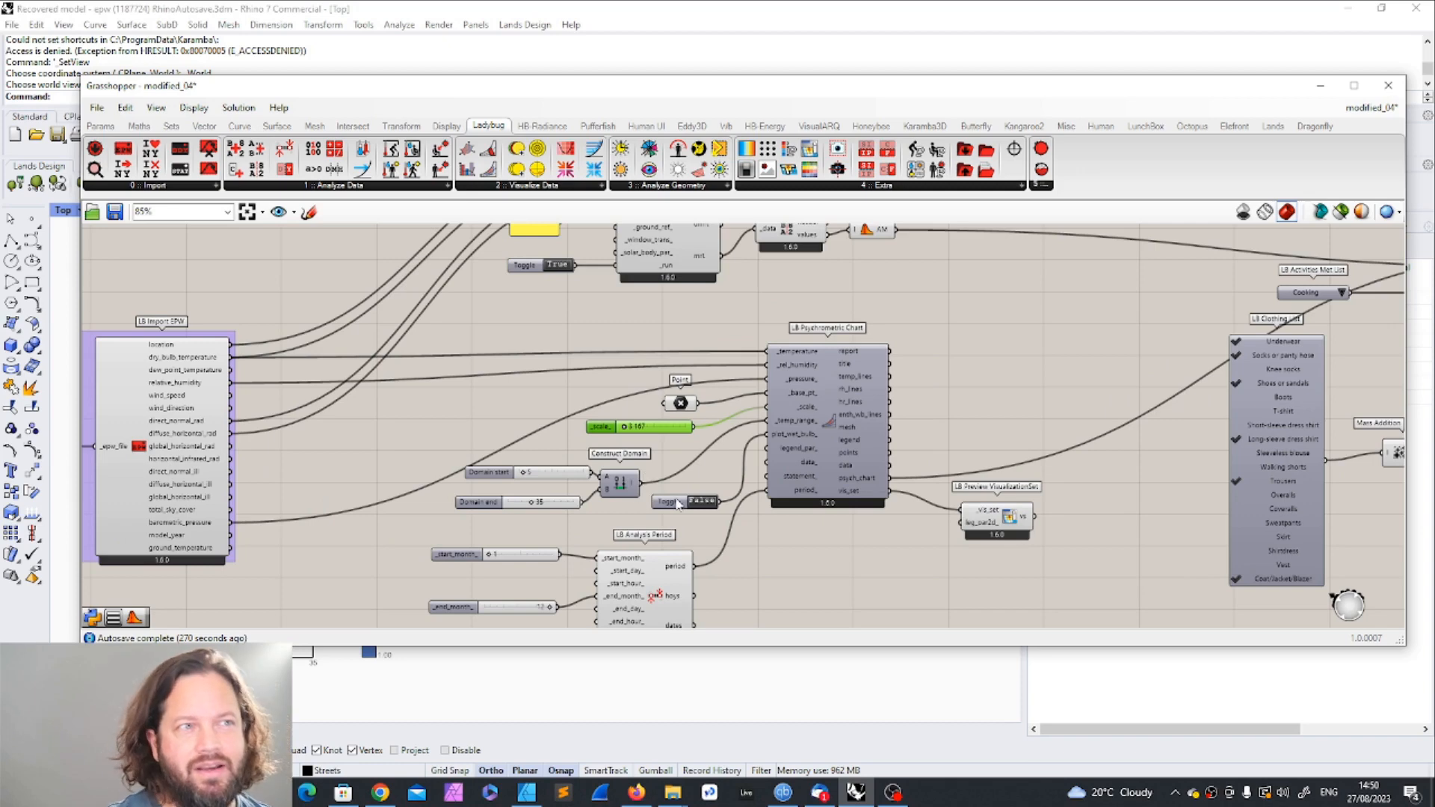
pyautogui.moveTo(646, 520); pyautogui.dragTo(523, 462)
pyautogui.click(926, 537)
pyautogui.scroll(-2, 757, 463)
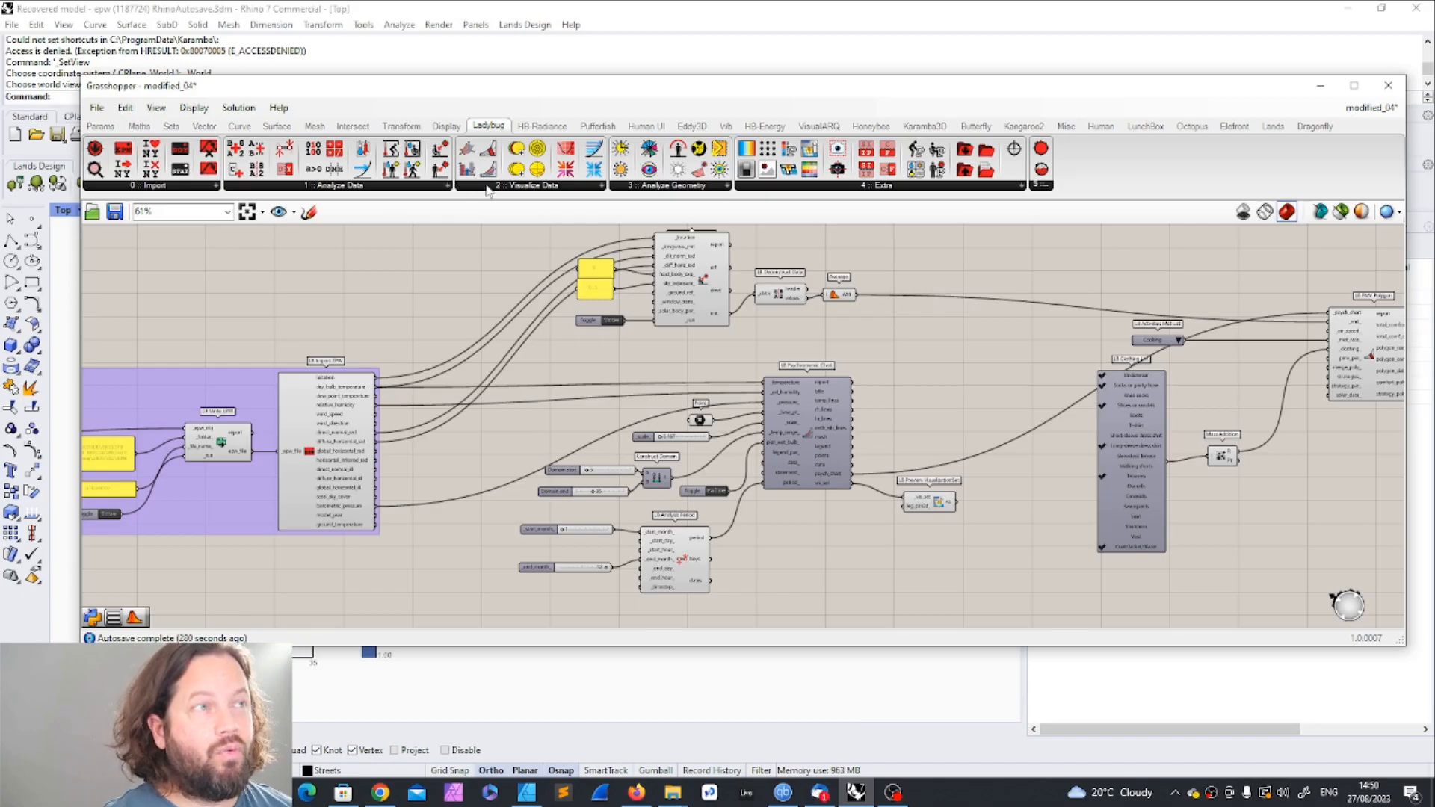
# Step: Open the full list of Ladybug's Visualize Data components
pyautogui.click(487, 187)
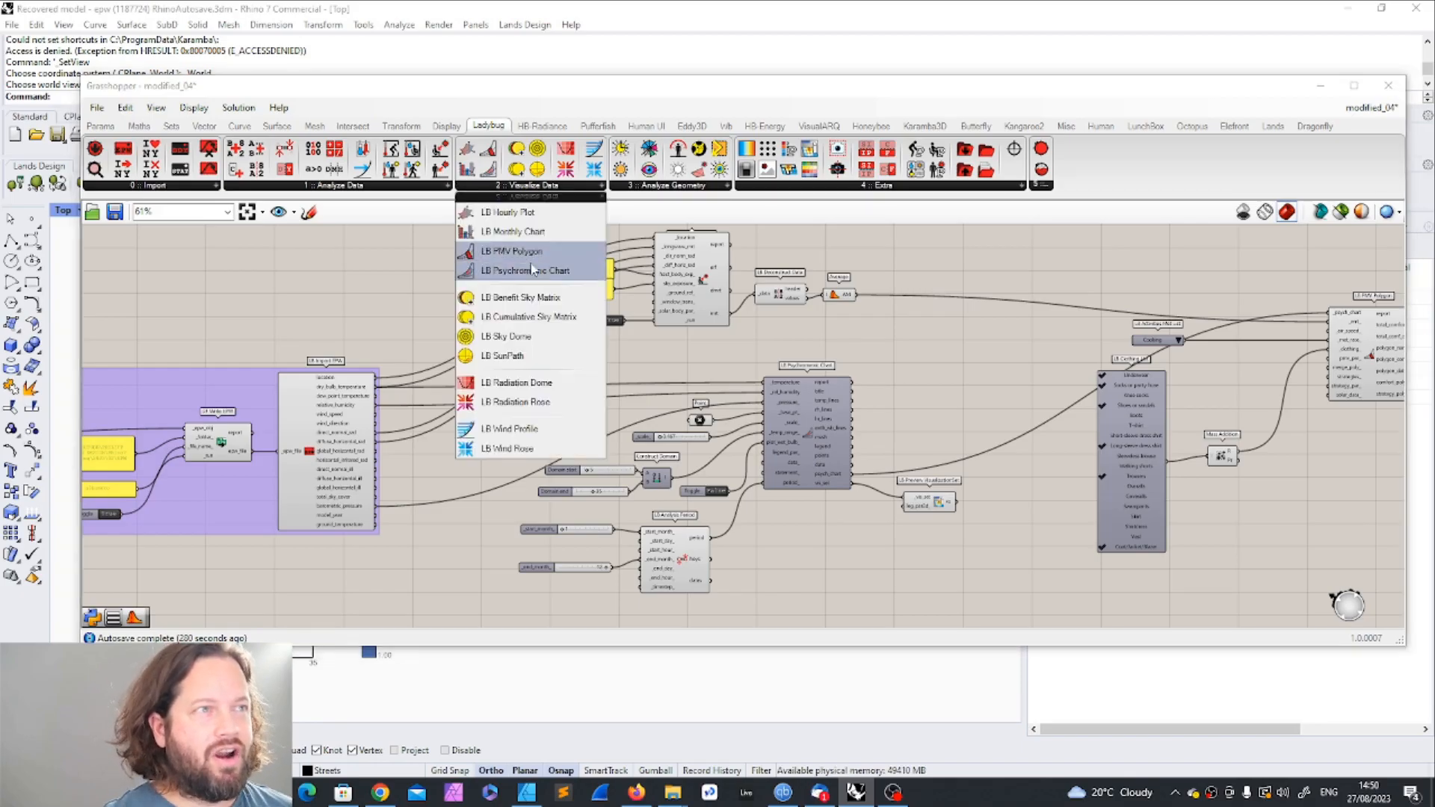